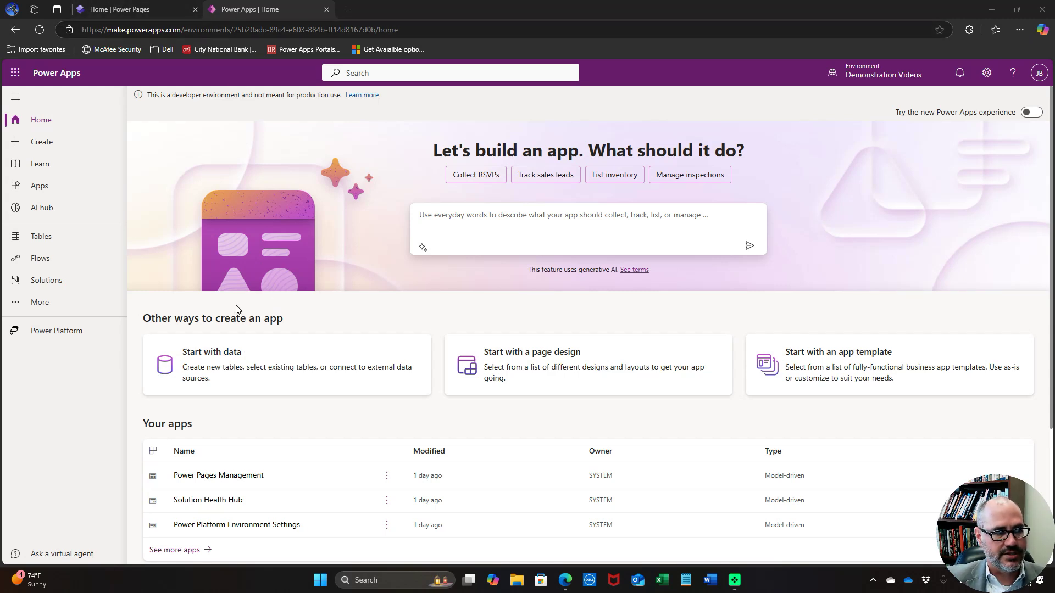
Filter Tables to Custom, open Customer Contact, and show its Forms list
click(40, 236)
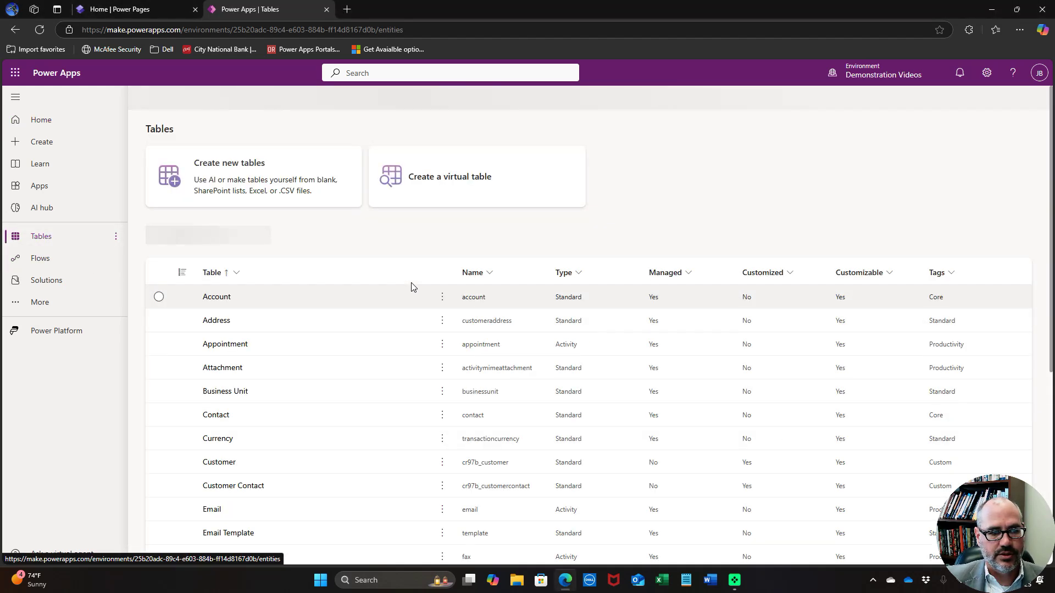
click(269, 235)
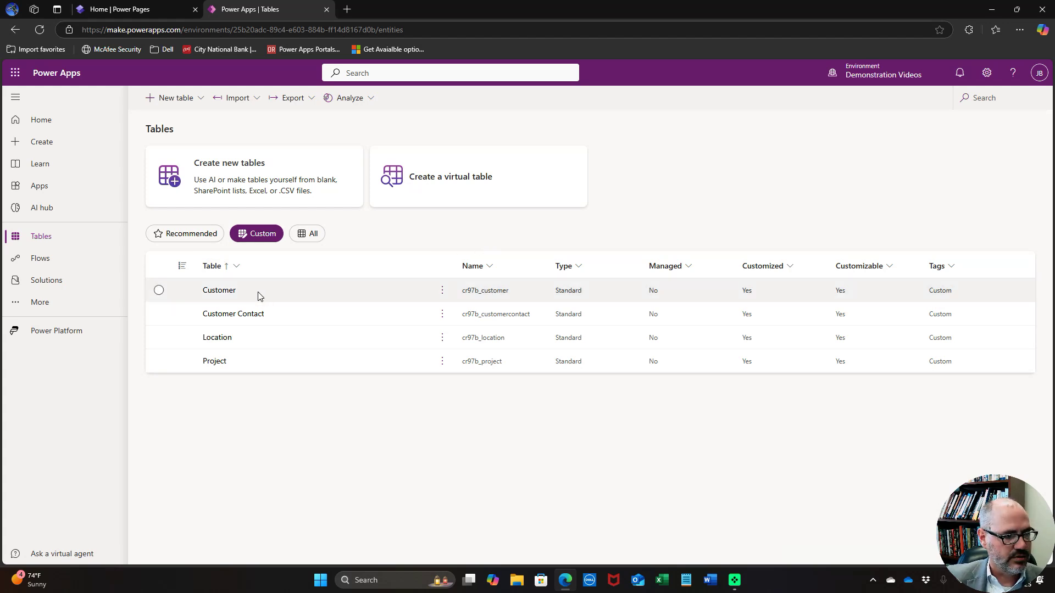
click(252, 318)
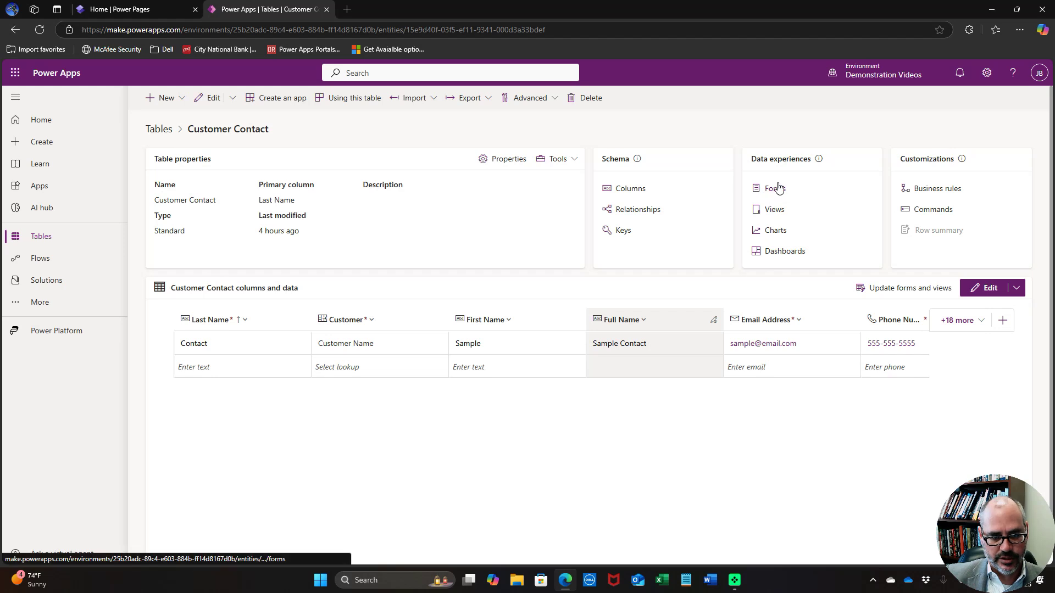
click(776, 190)
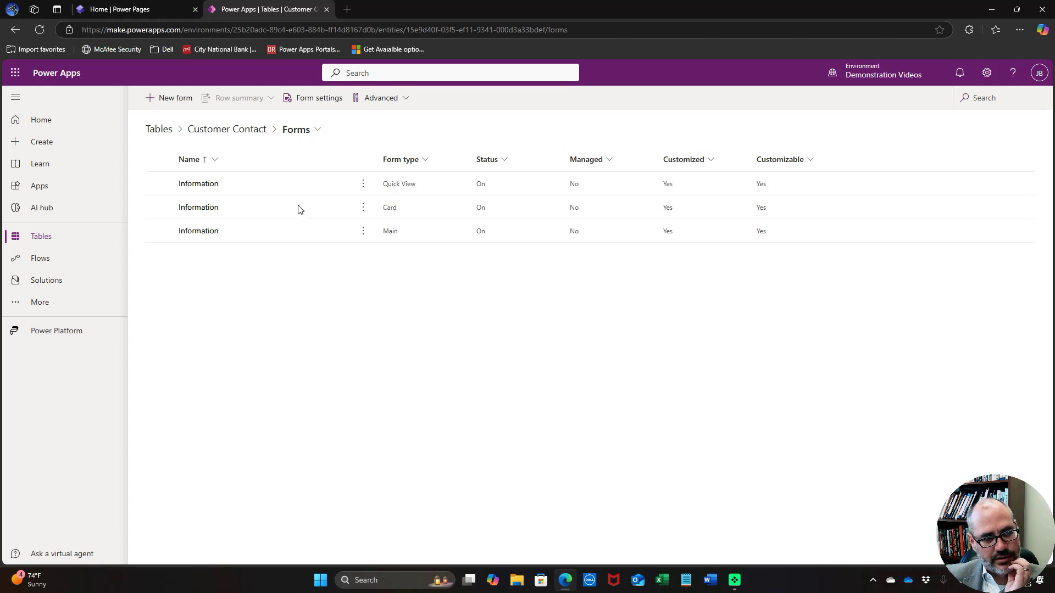
Create a new Main form named 'Edit Contact' for Customer Contact
click(177, 103)
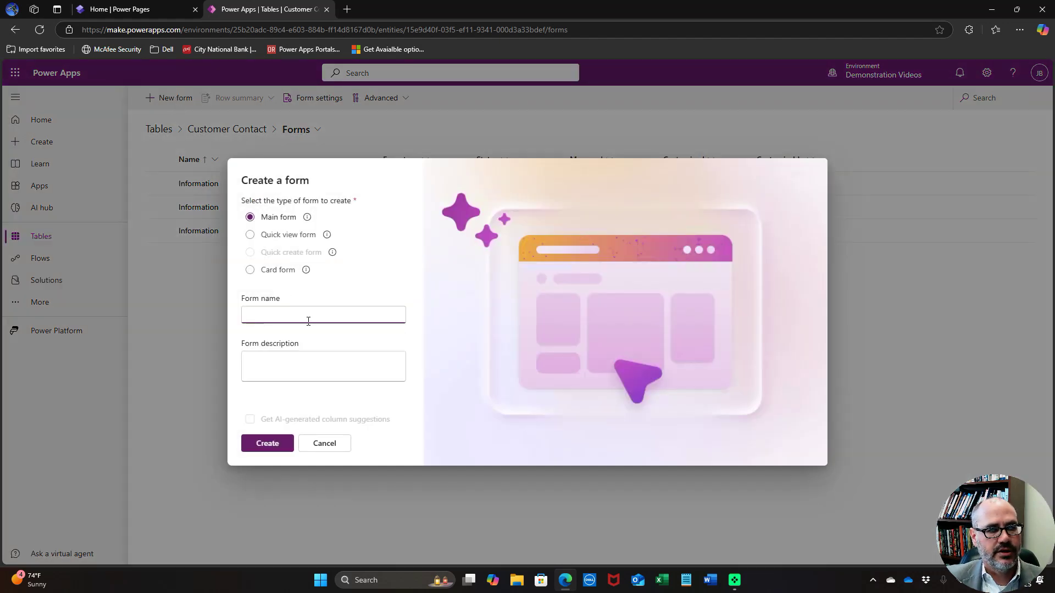
text(Edi)
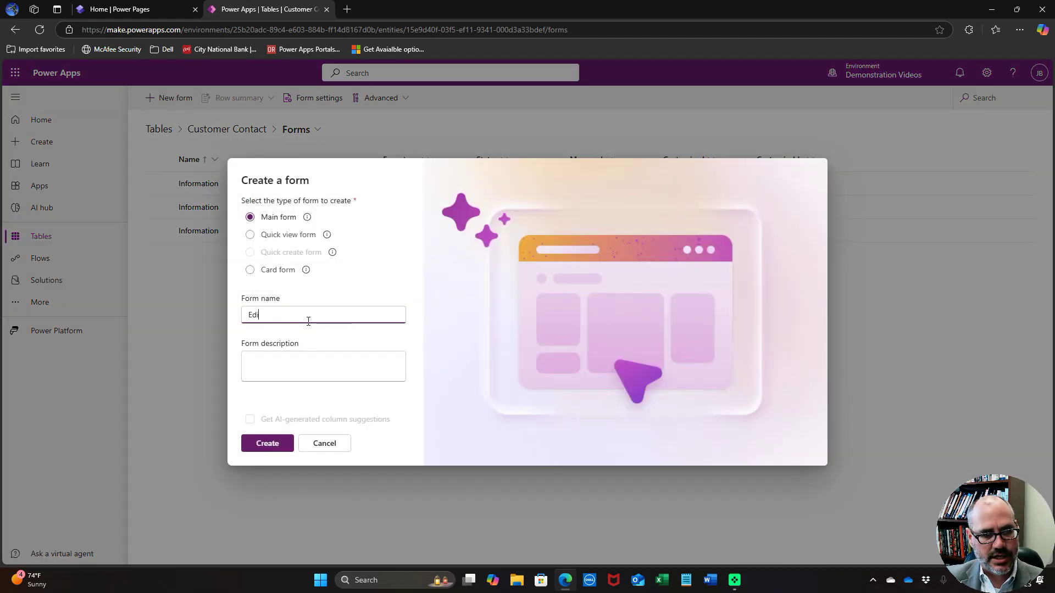
text(t Contact)
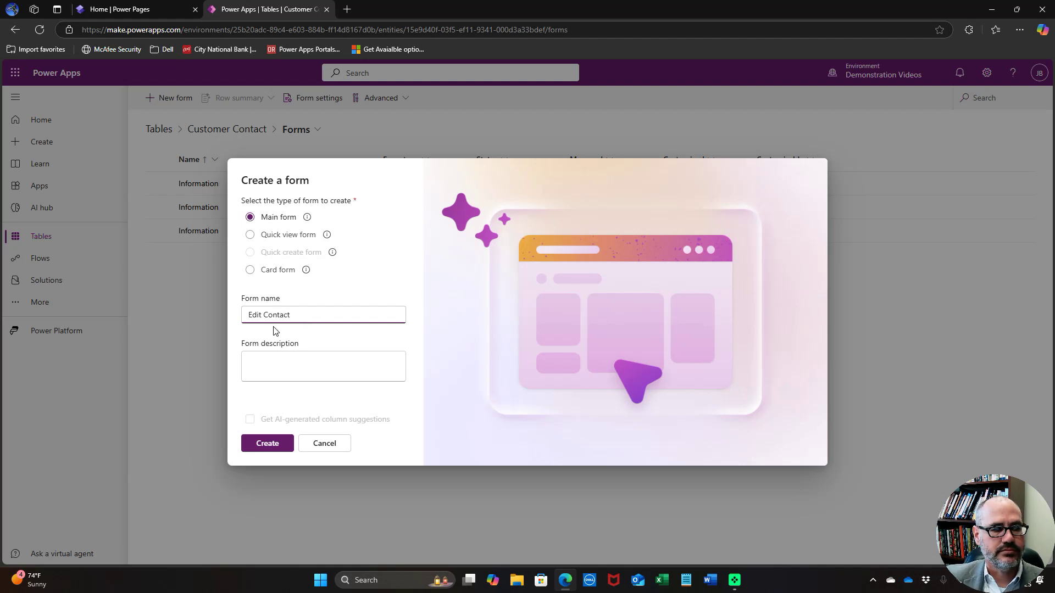
click(268, 442)
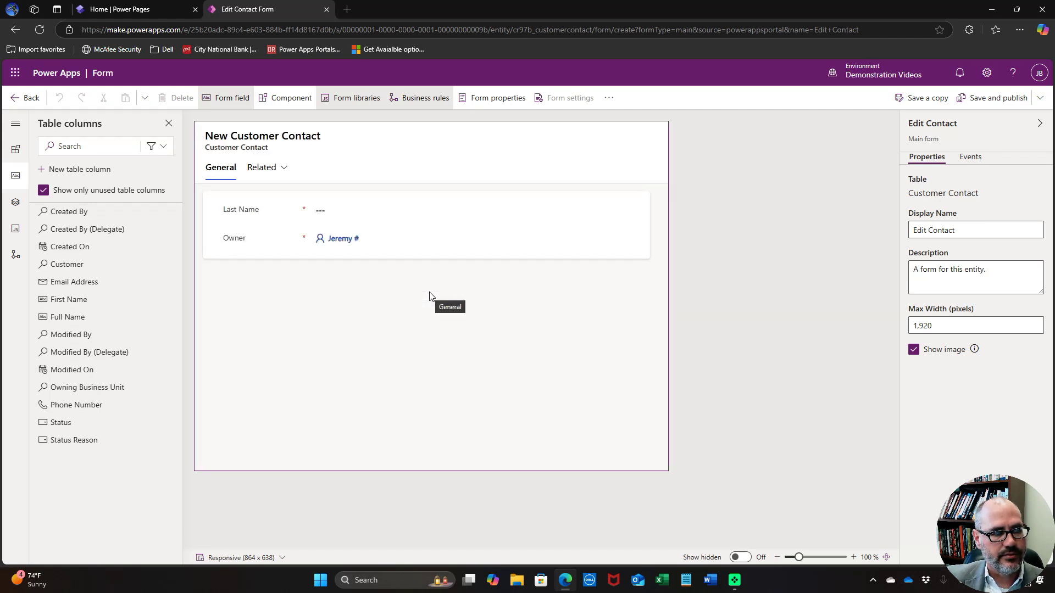
Hide the Owner field and add First Name above Last Name
click(243, 242)
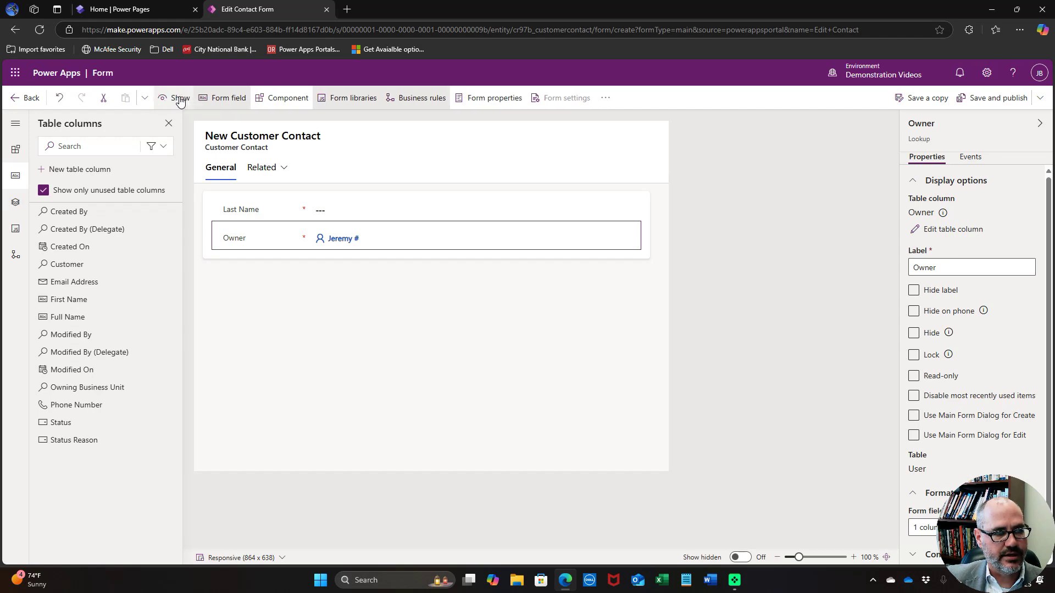
click(180, 102)
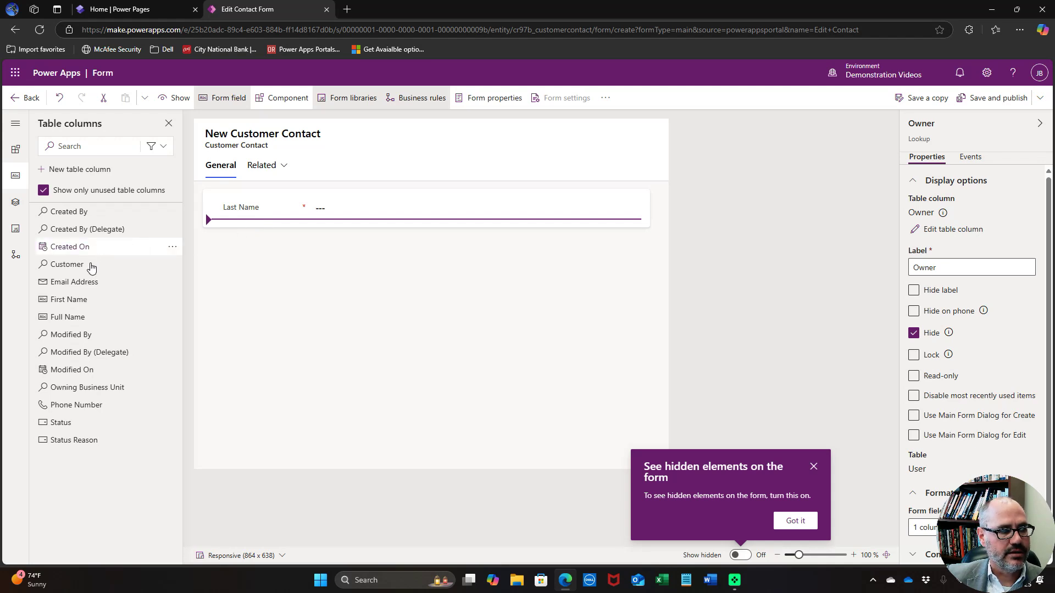
click(73, 301)
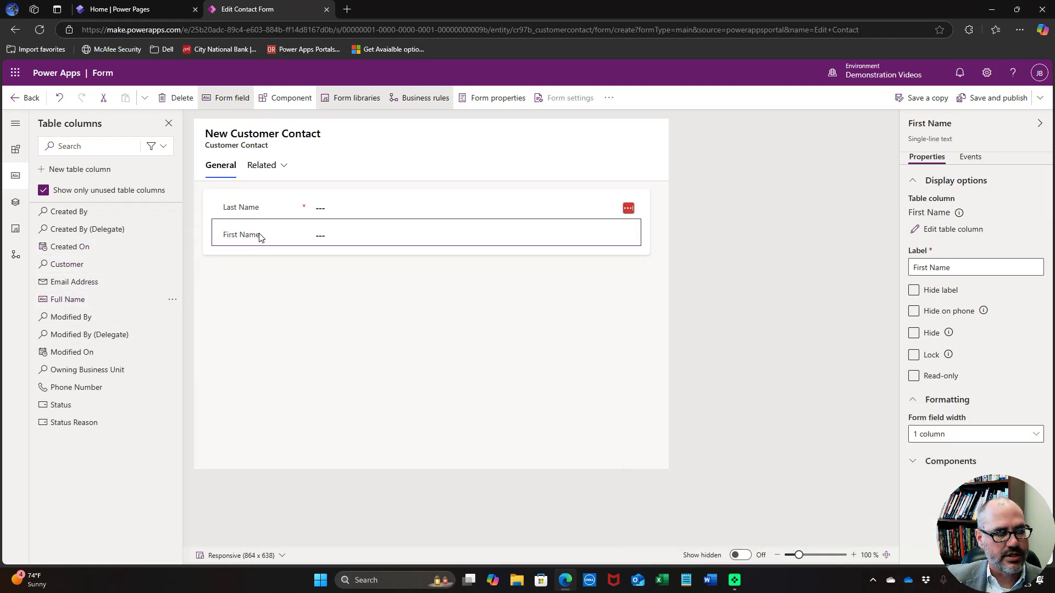
drag(259, 236, 259, 197)
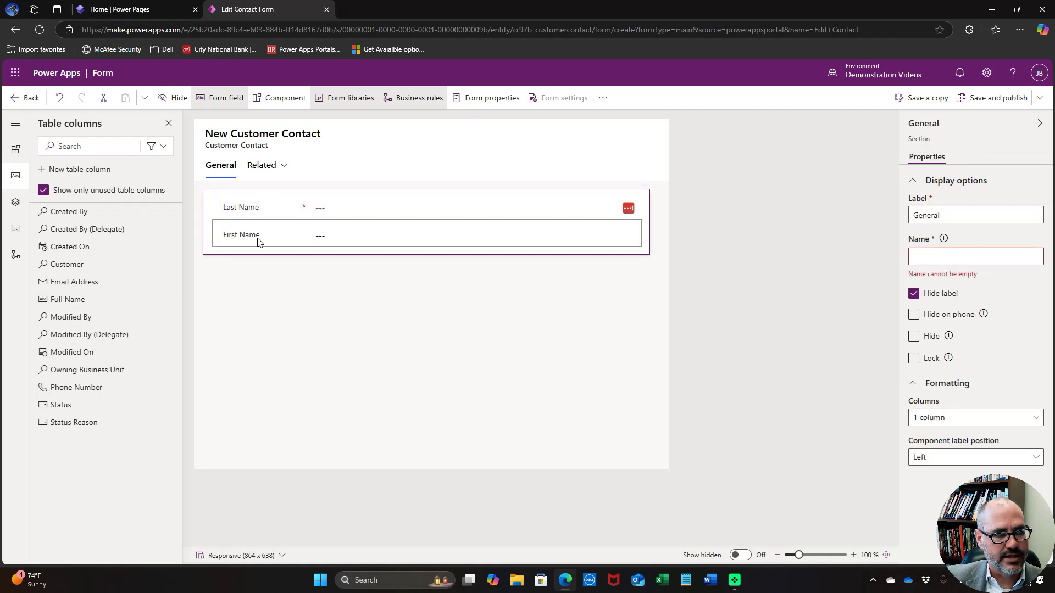
Add Email Address and Phone Number, then save, publish and close the form
click(261, 237)
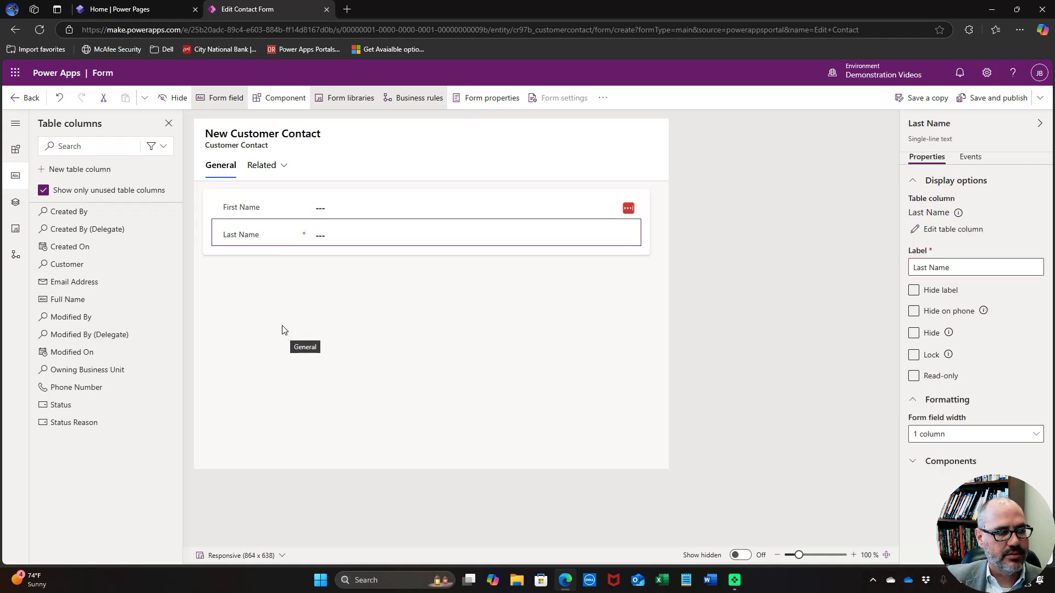
click(103, 284)
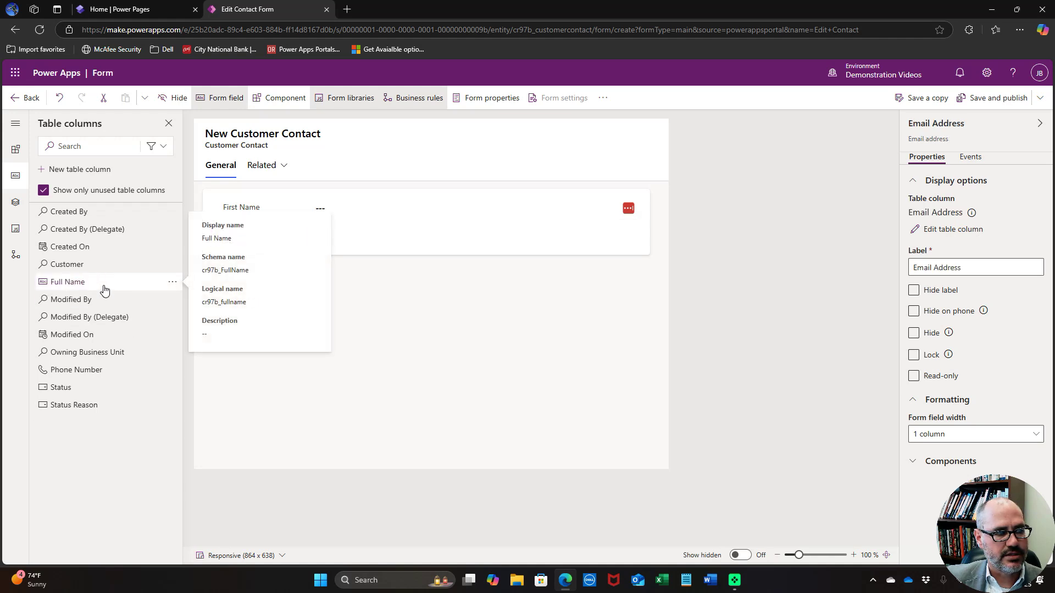
click(82, 370)
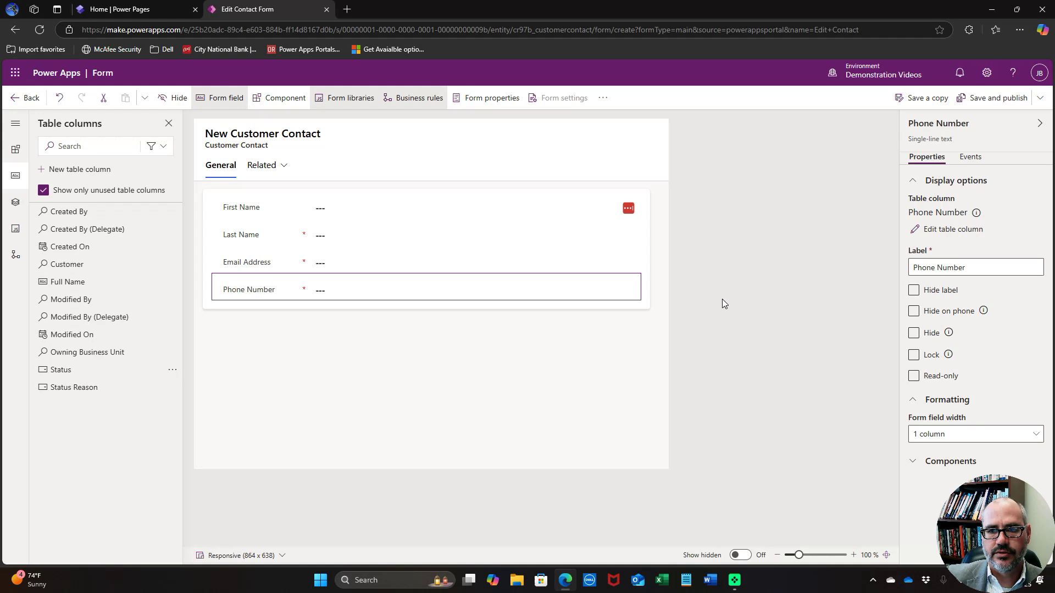
click(998, 98)
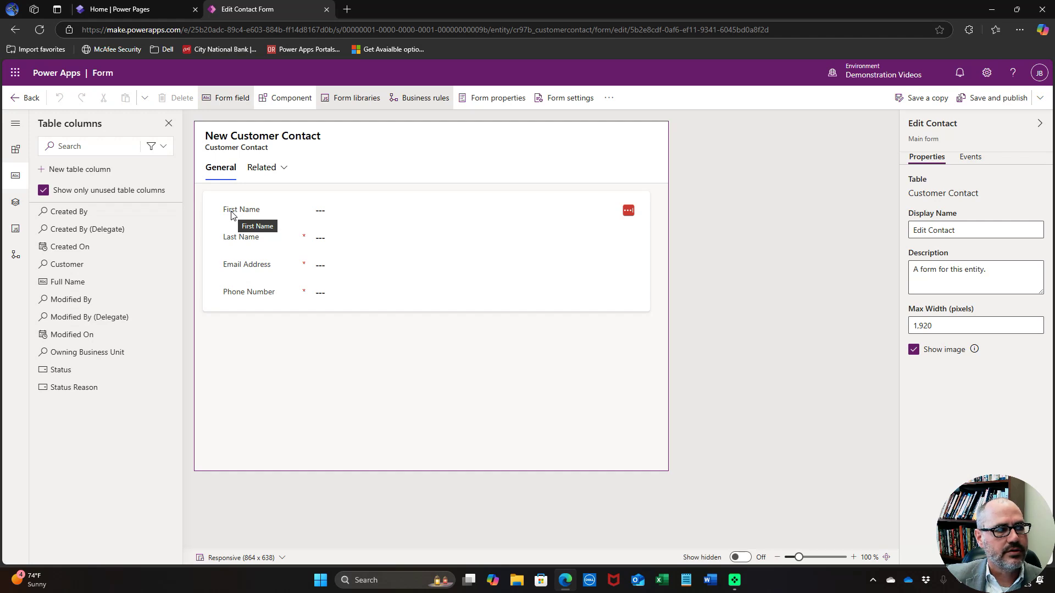
click(19, 99)
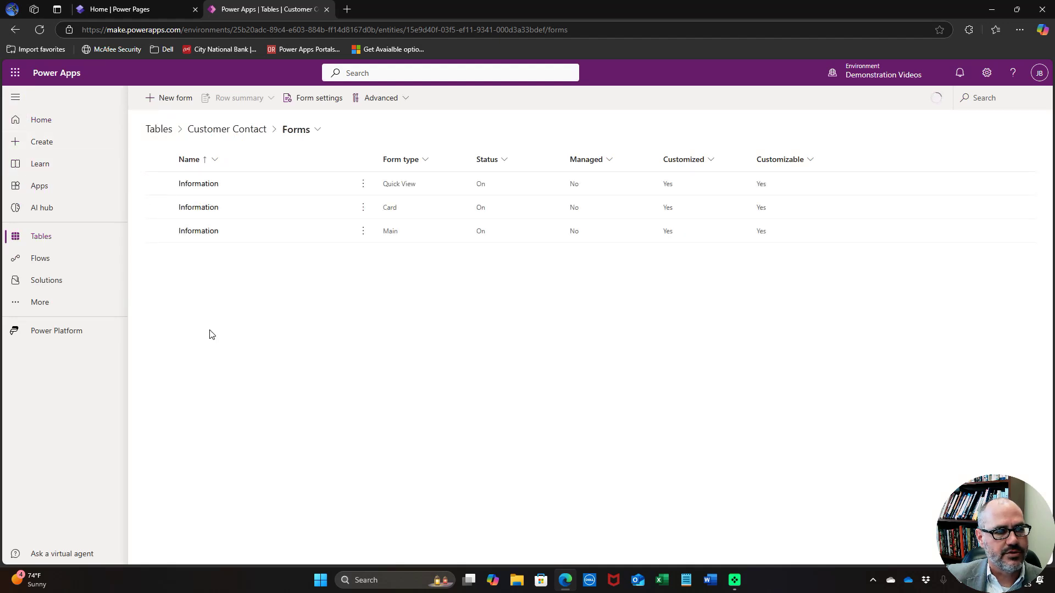
From the Customer Contact table's Views, open Active Customer Contacts in the designer
click(235, 130)
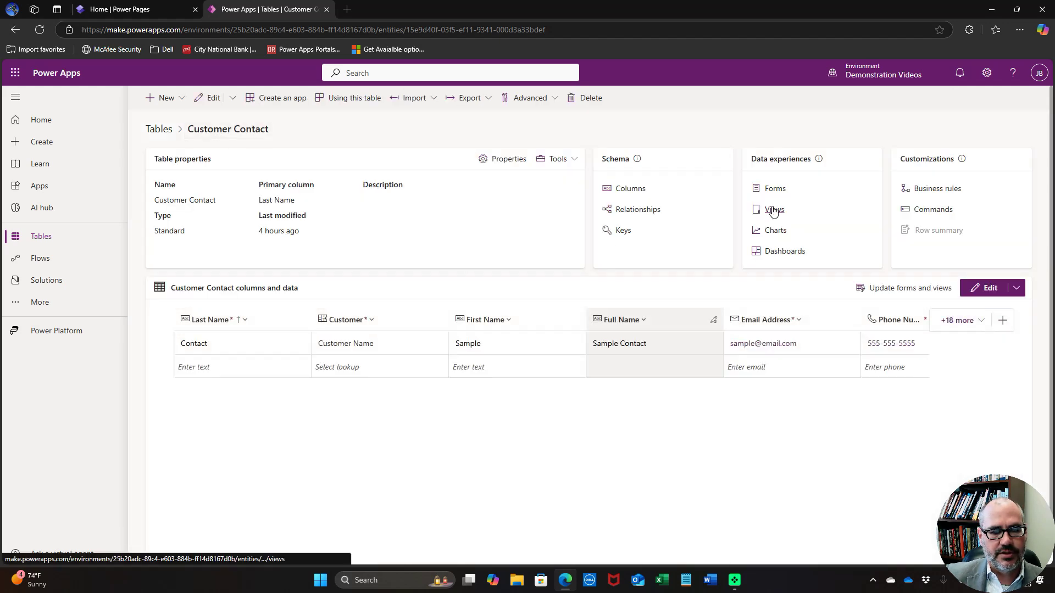
click(774, 212)
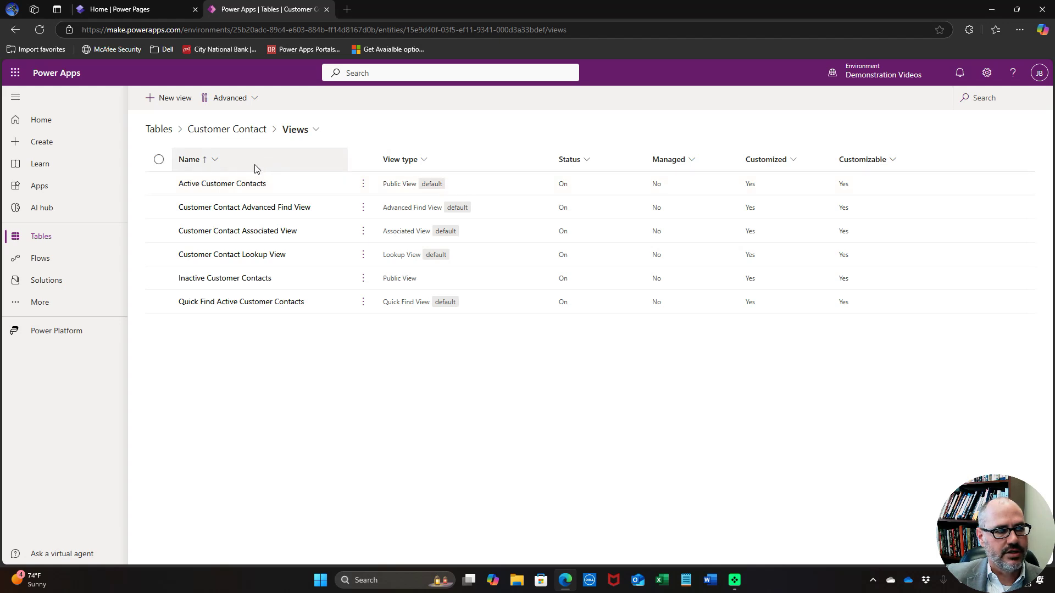
click(222, 183)
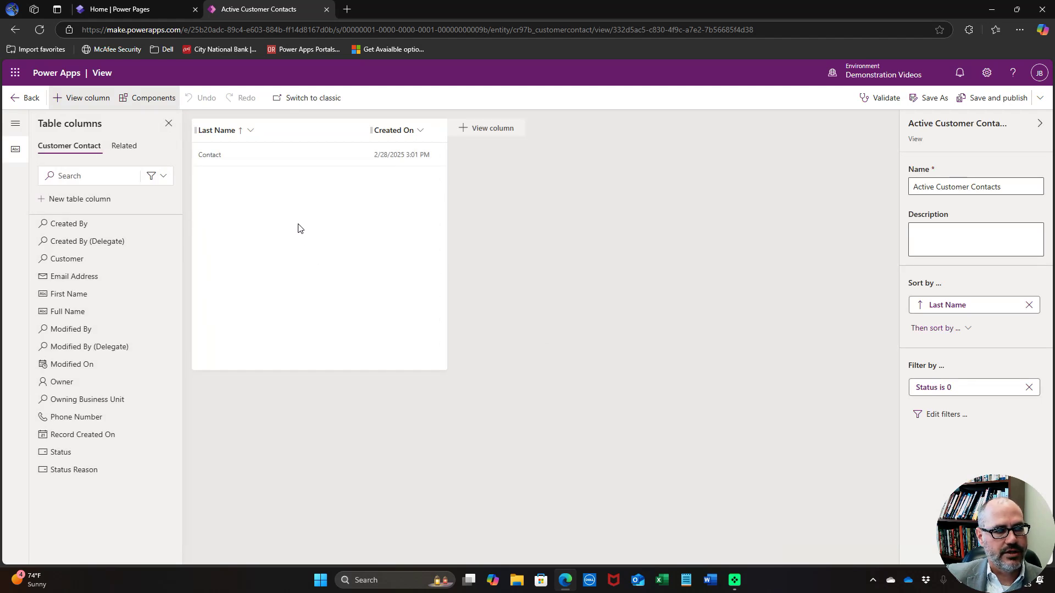
Replace the Created On and Last Name columns with Full Name
click(420, 132)
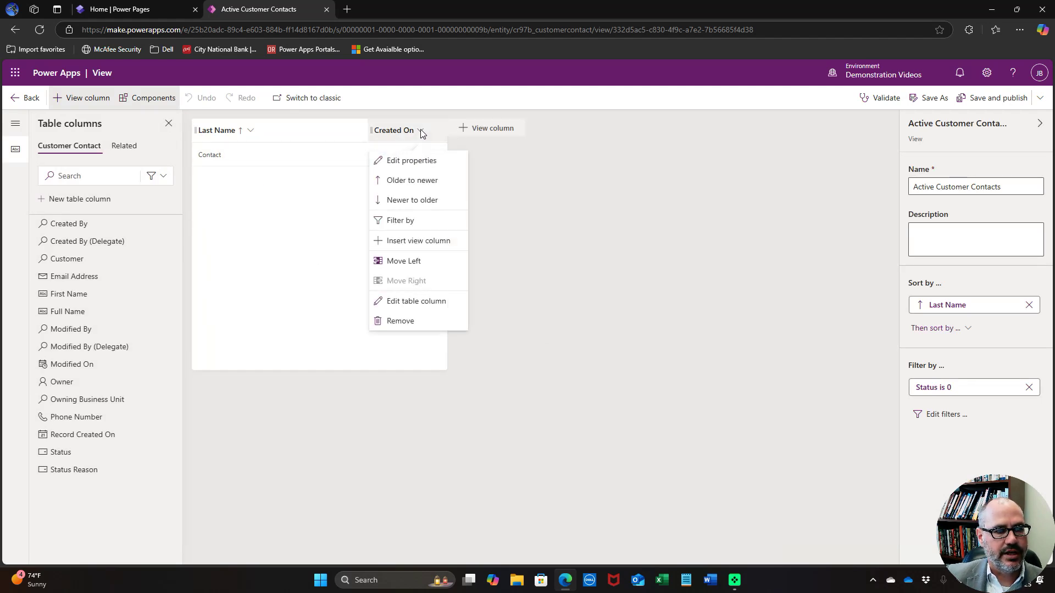
click(413, 321)
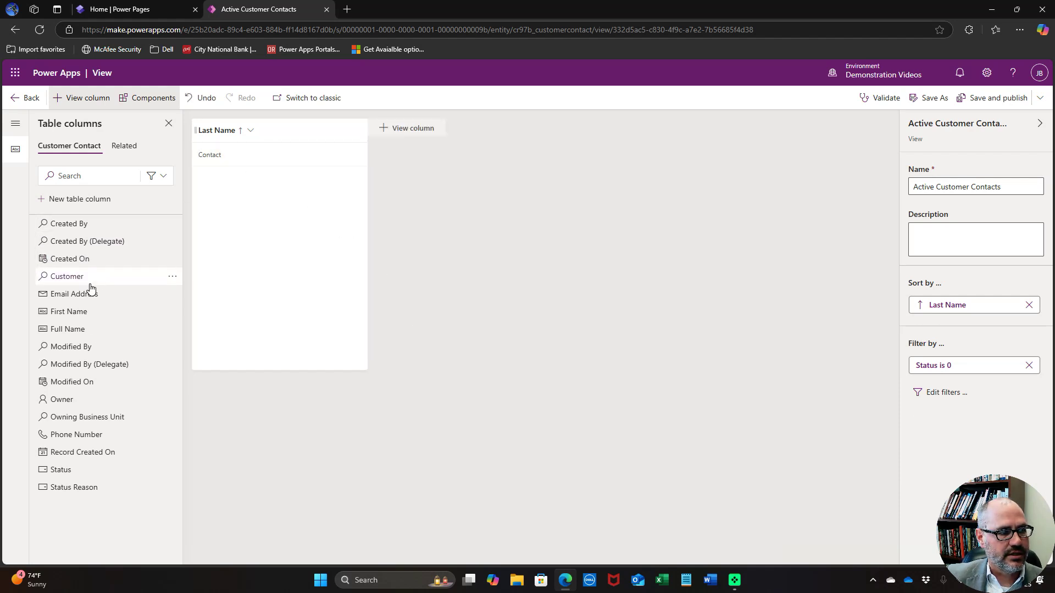
click(68, 329)
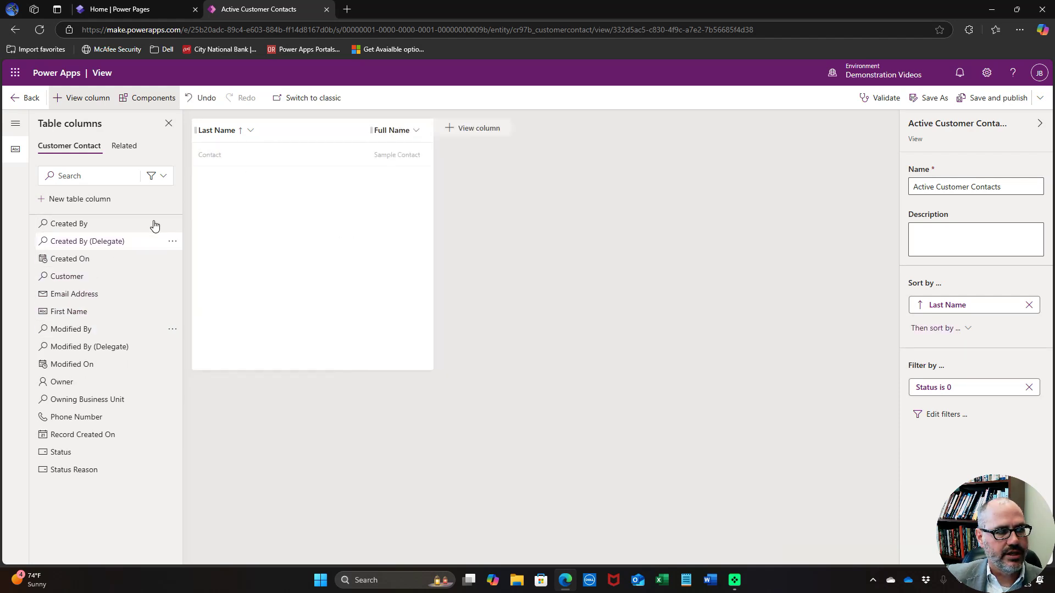
click(251, 133)
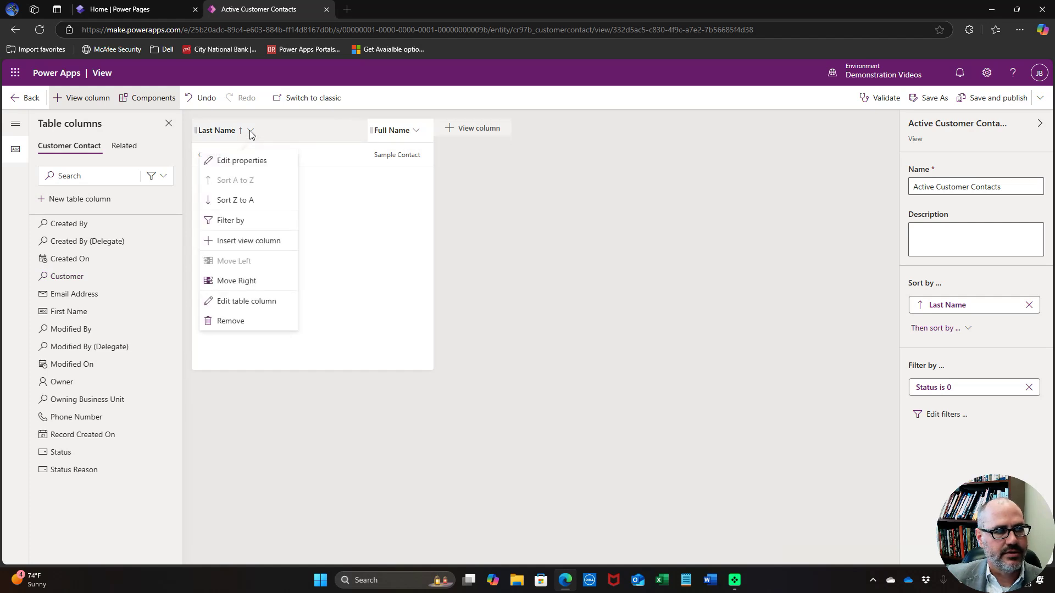
click(230, 321)
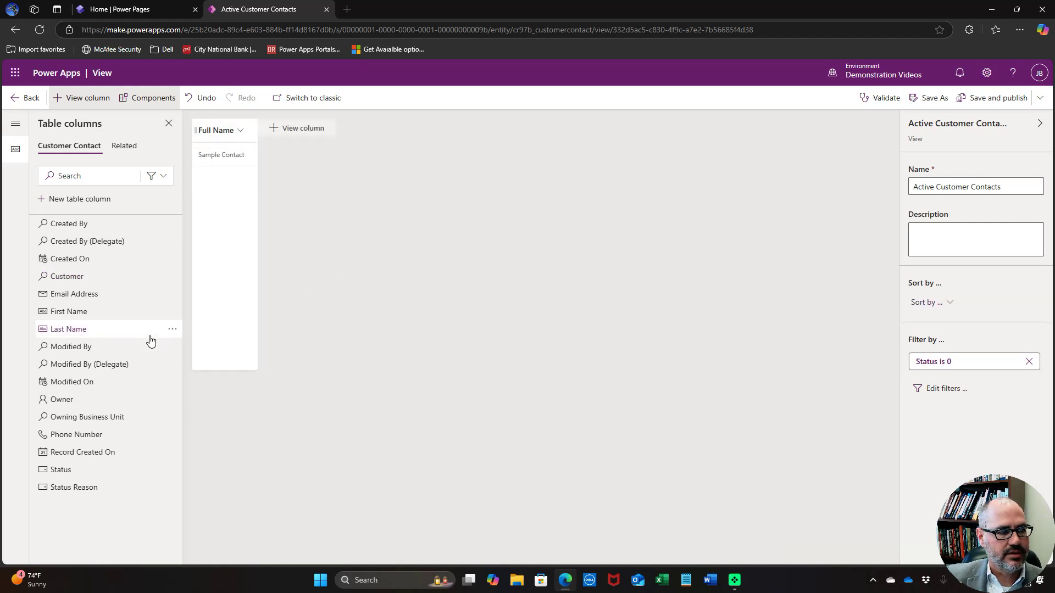
Add Email Address and Phone Number columns, publish the view, and return to Views
click(75, 295)
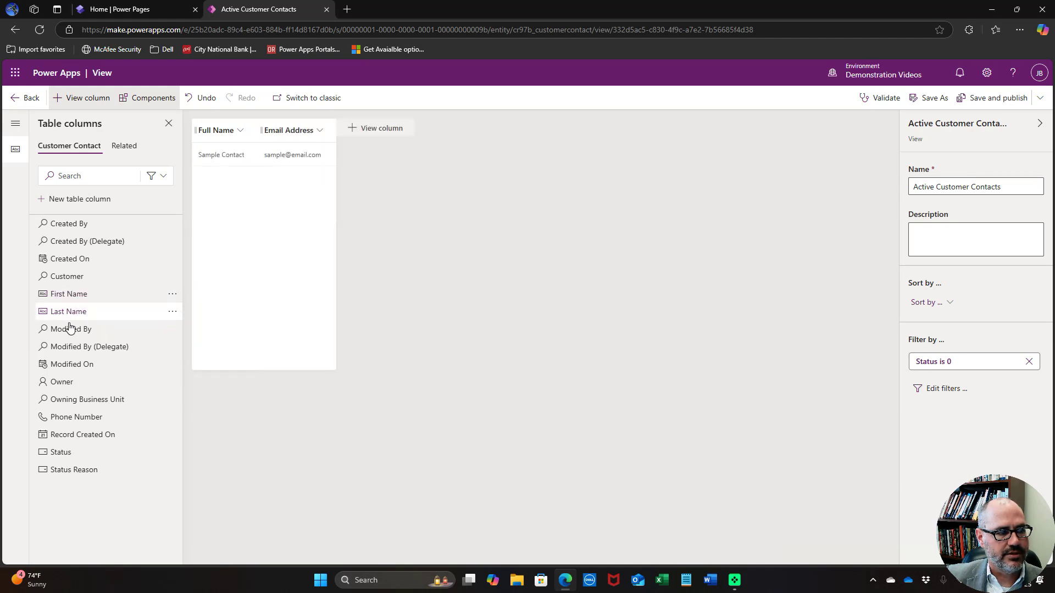
click(74, 420)
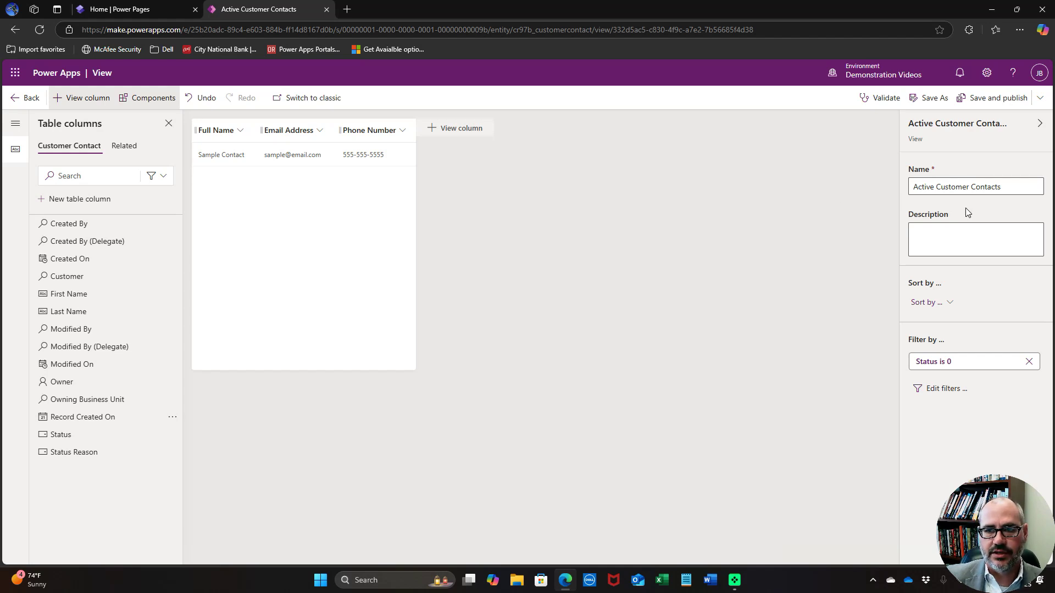
click(998, 100)
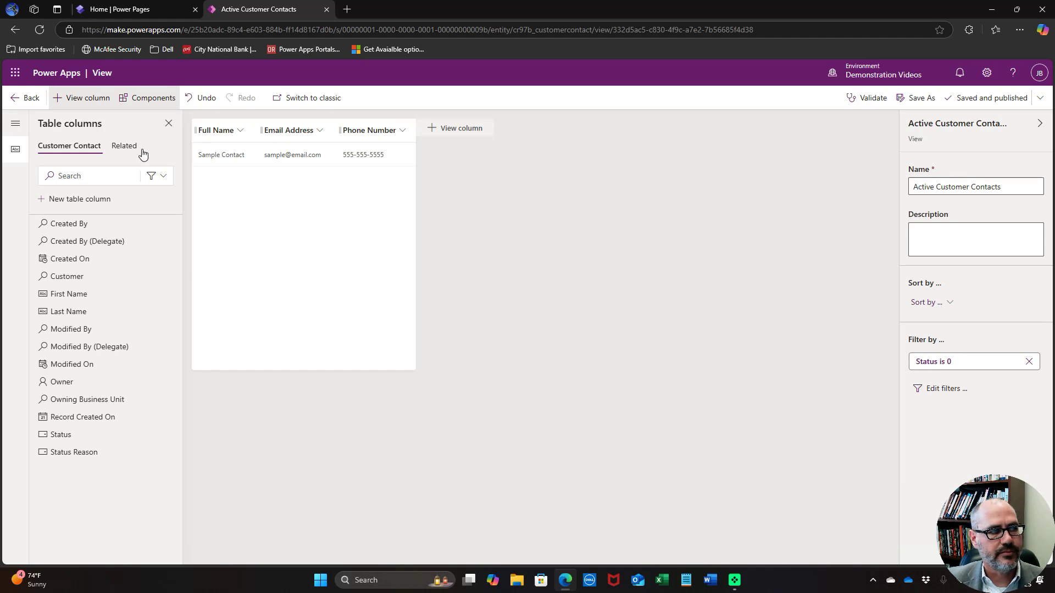
click(37, 98)
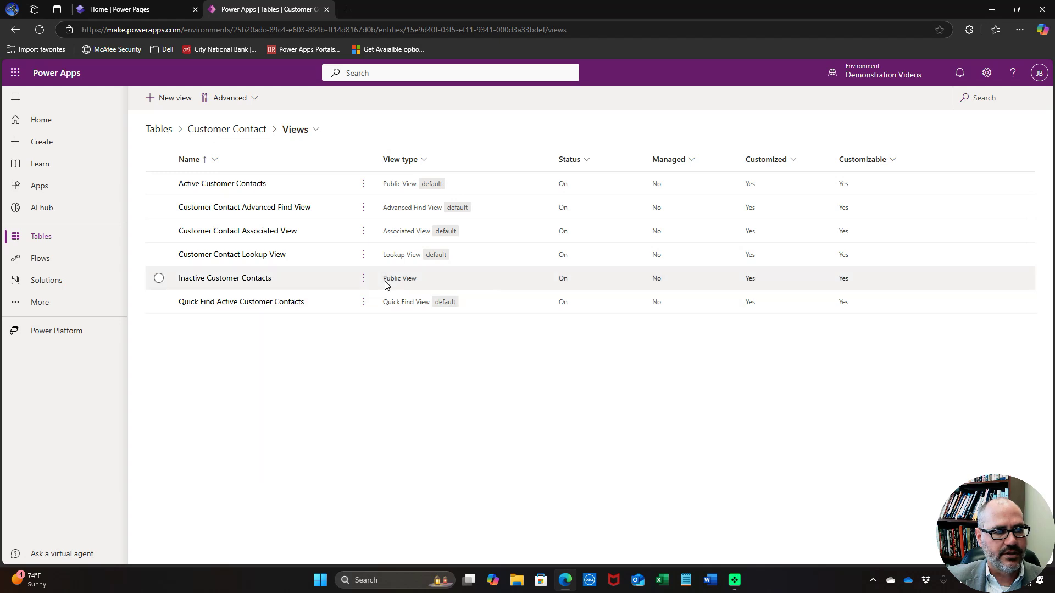
In the Customer Contact Lookup View, add Full Name as first column and remove Created On
click(263, 259)
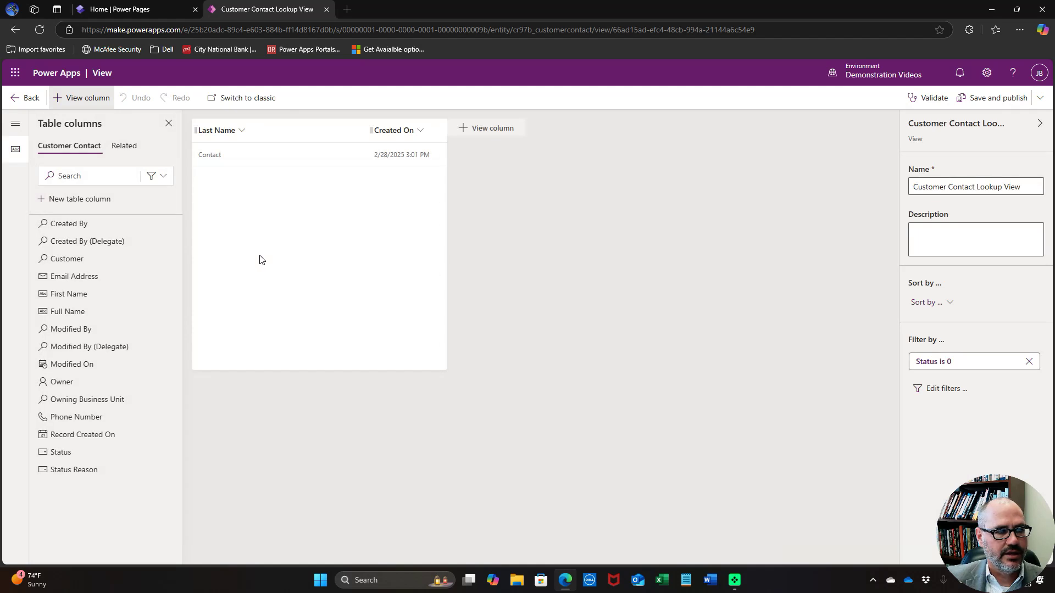
click(70, 311)
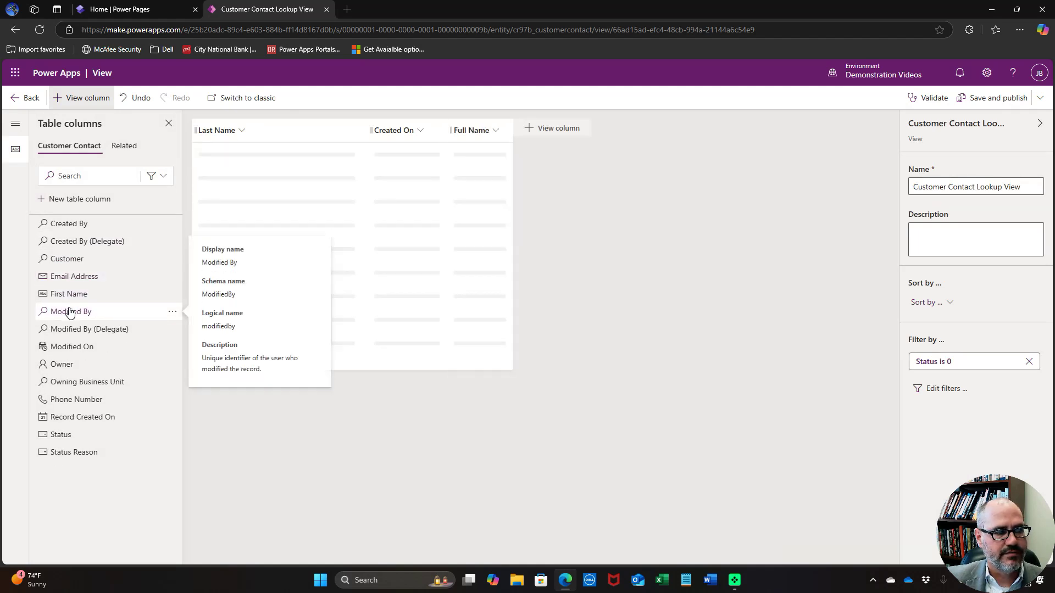
drag(466, 138, 200, 140)
click(487, 130)
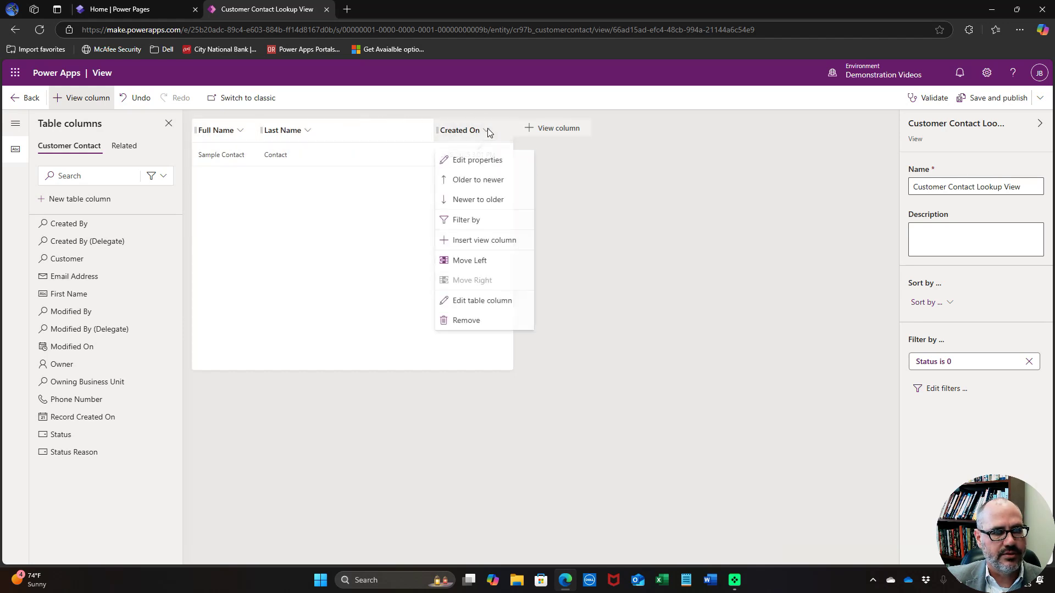
click(474, 321)
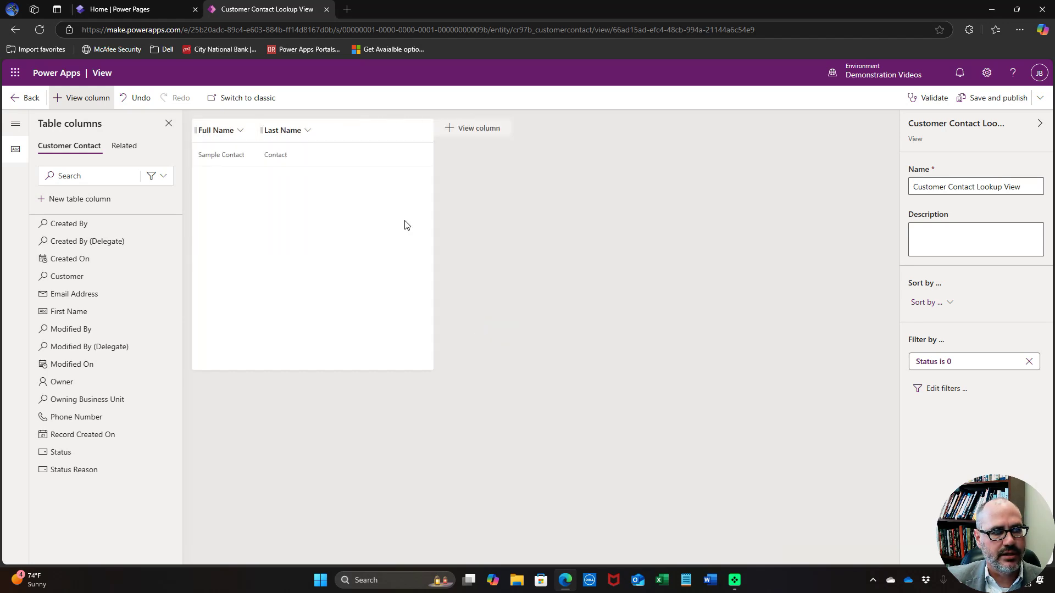
Attempt removing Last Name, dismiss the primary-column warning, then publish and return to Views
click(309, 130)
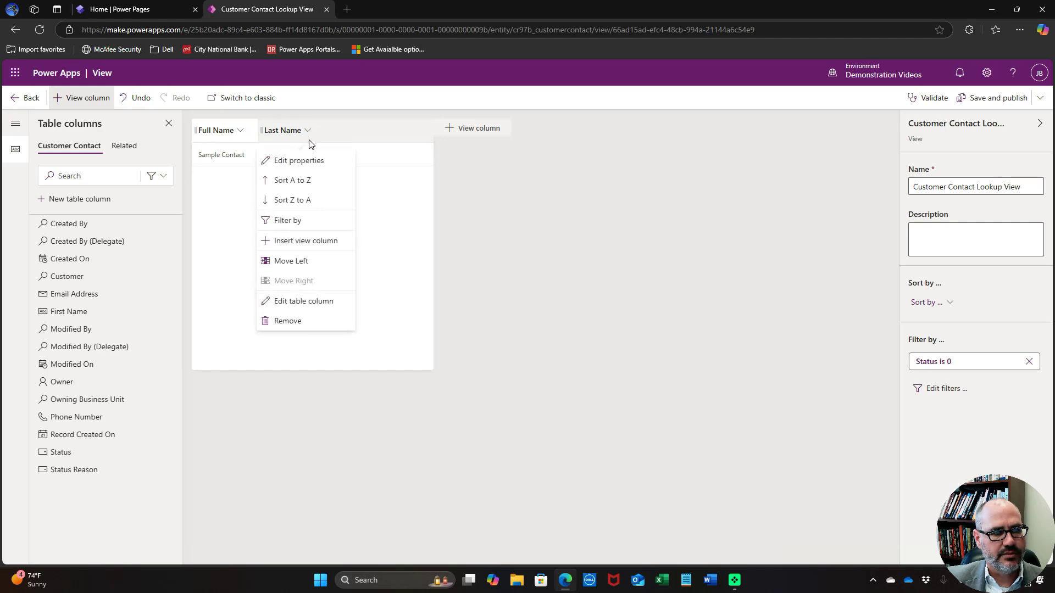
click(307, 320)
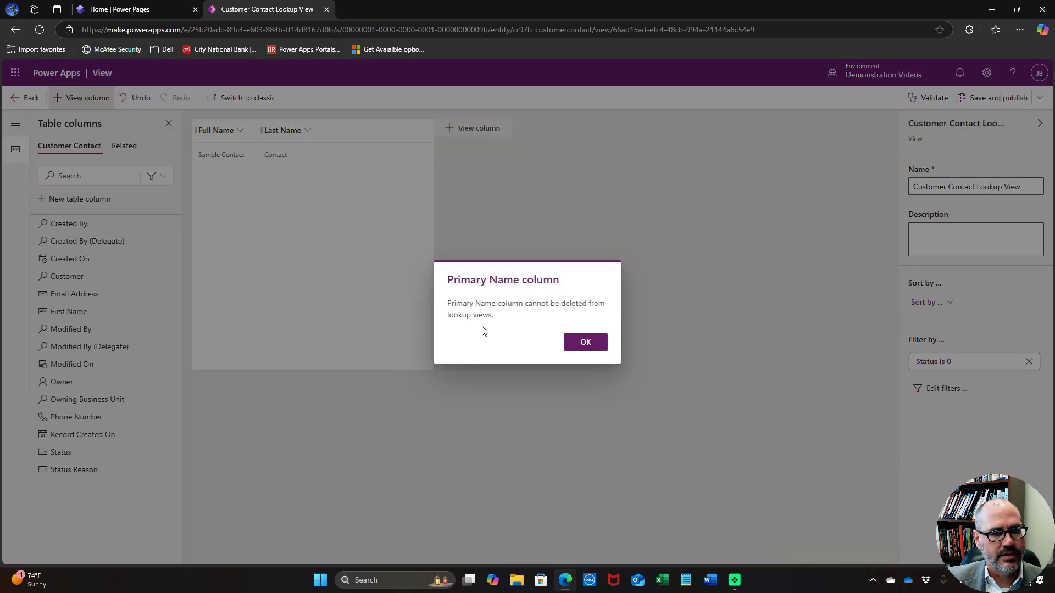
click(587, 342)
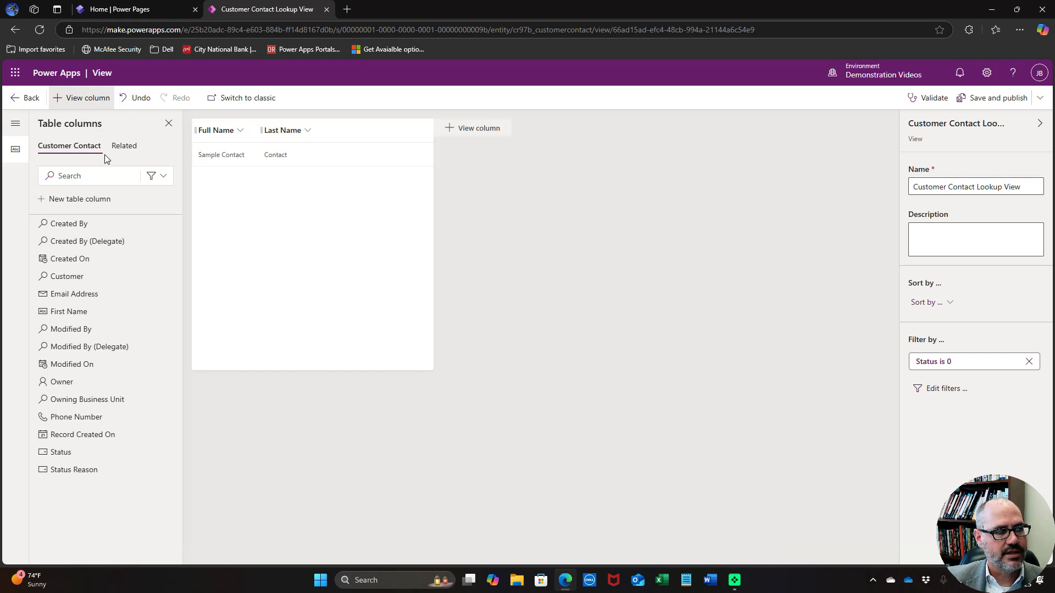
click(998, 103)
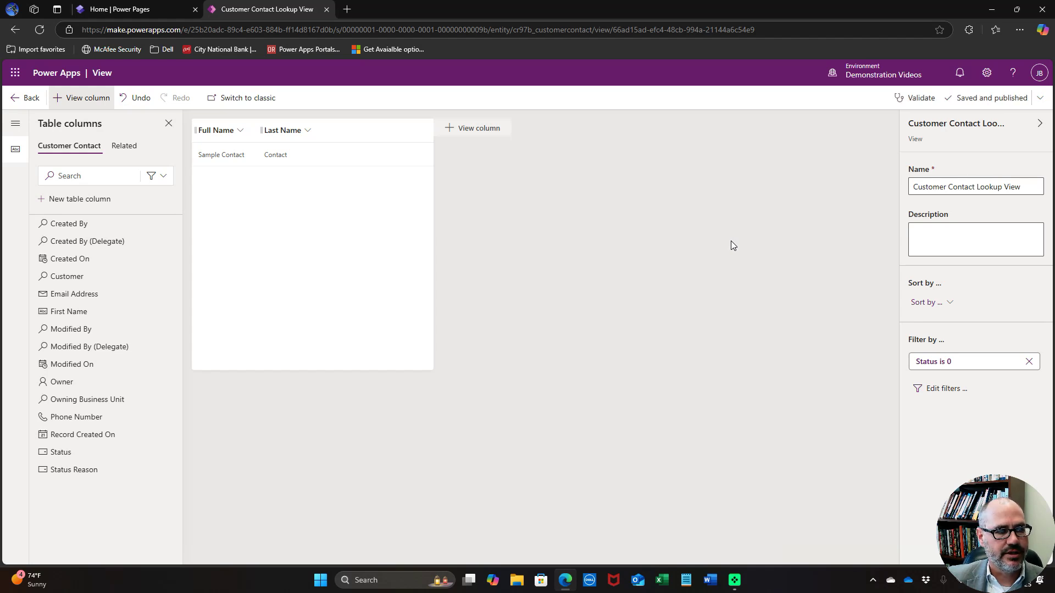
click(15, 98)
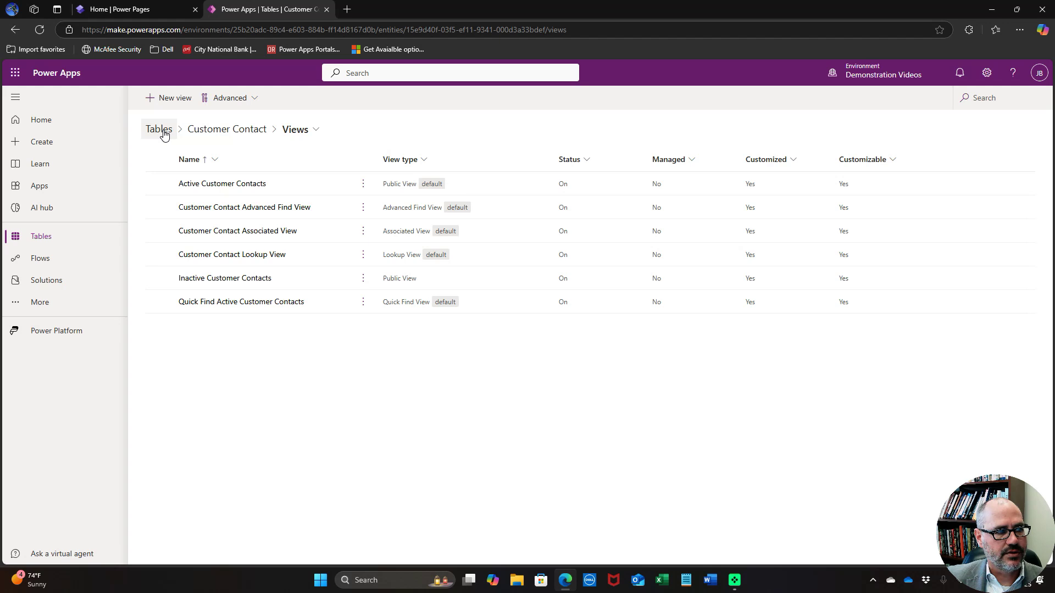
Open the custom Location table's Forms and create a Main form named 'Edit Location'
click(163, 130)
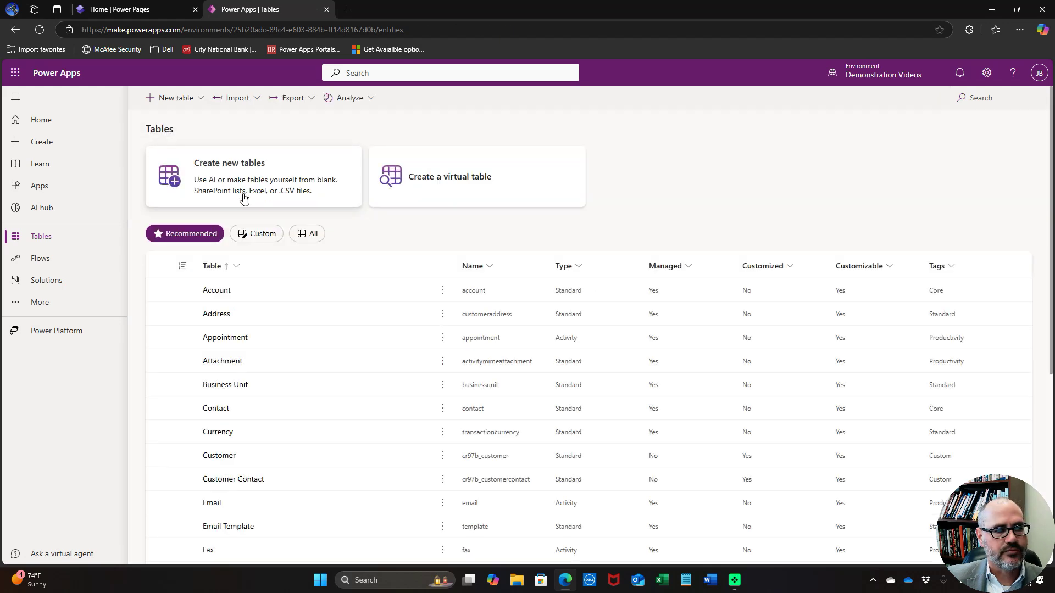
click(254, 237)
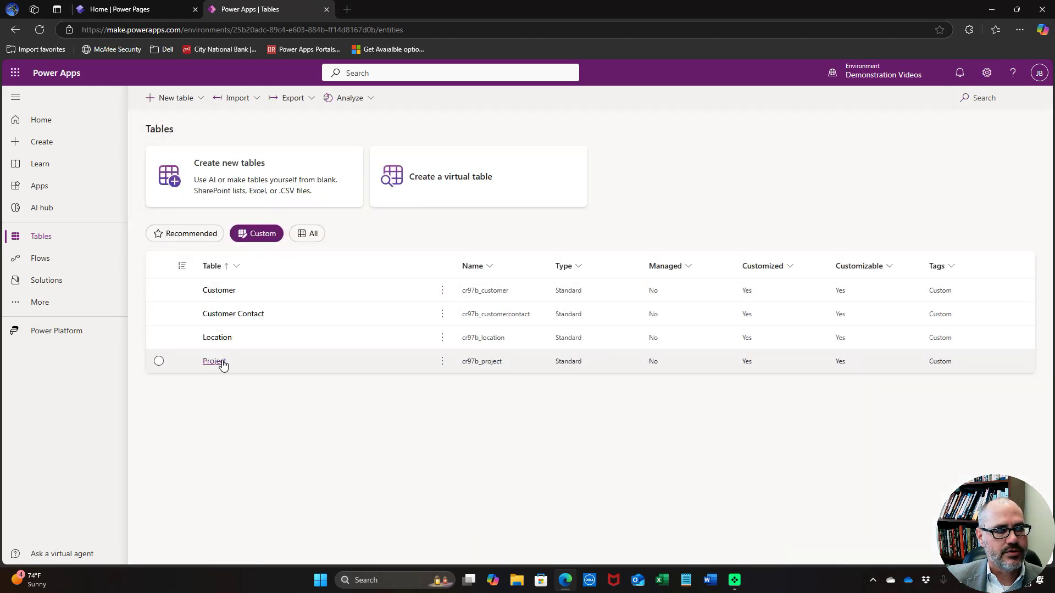
click(227, 340)
click(228, 341)
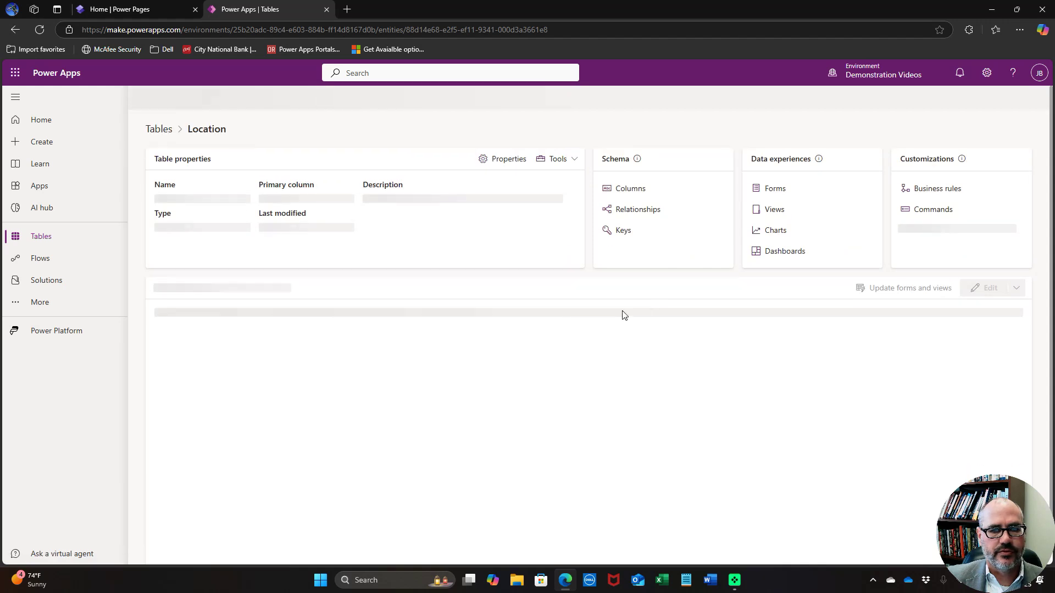
click(774, 193)
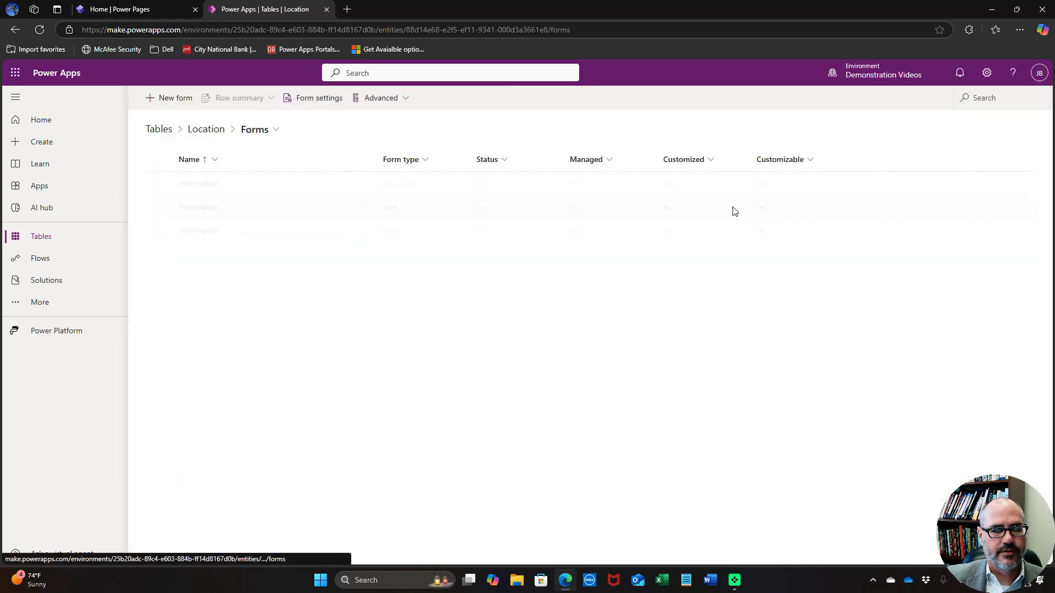
click(166, 98)
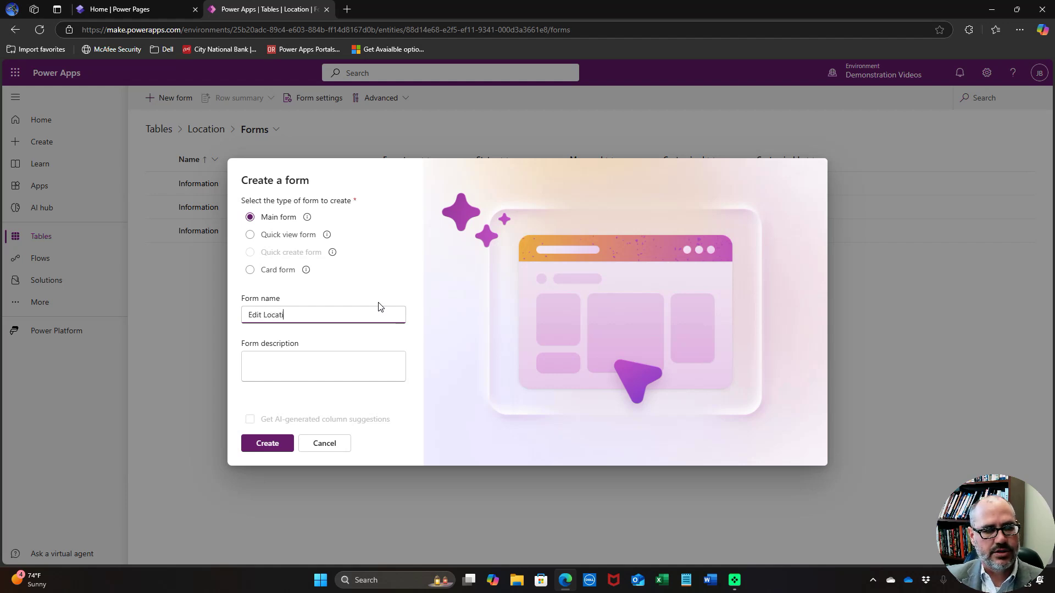
click(260, 449)
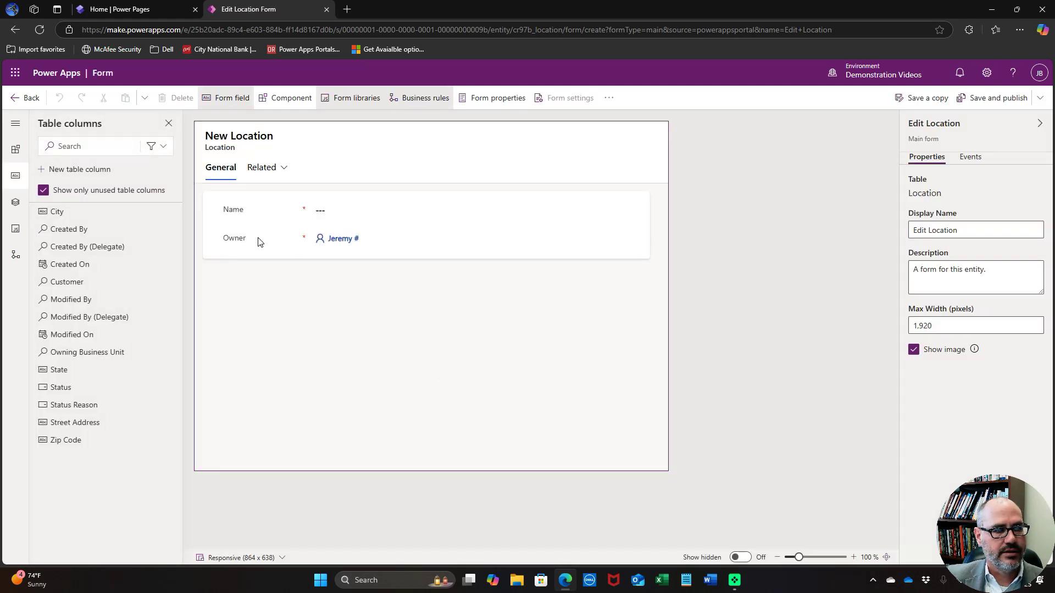
Hide Owner and add Street Address, City, State and Zip Code to the form
click(259, 241)
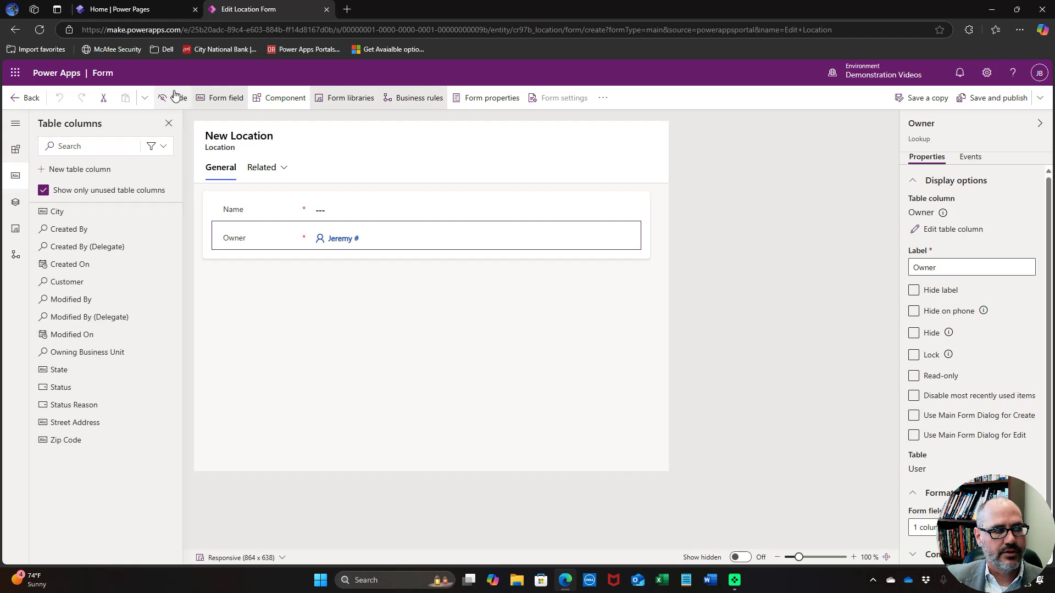
click(175, 97)
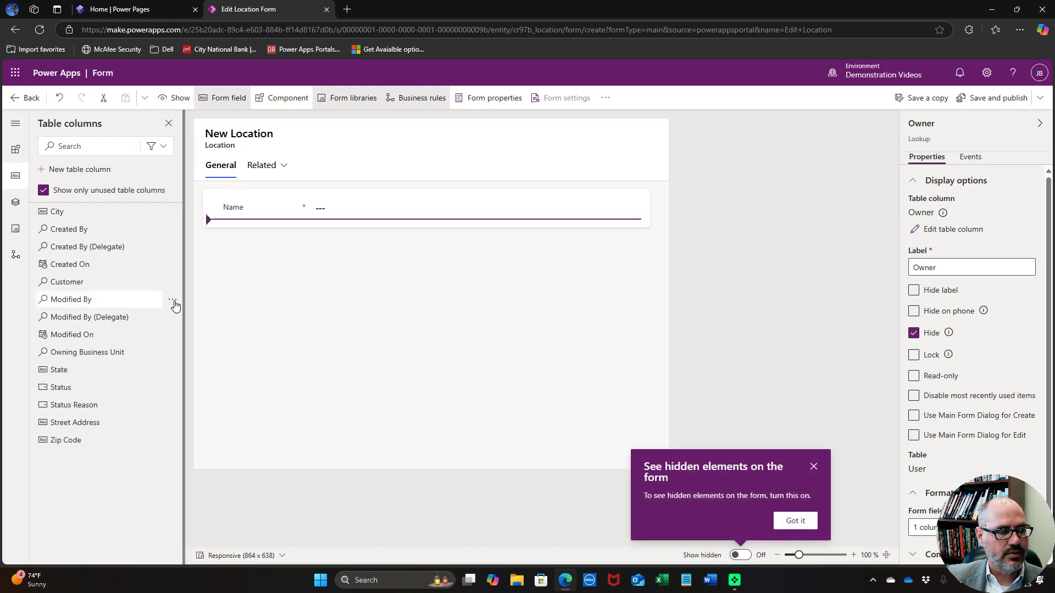
click(73, 427)
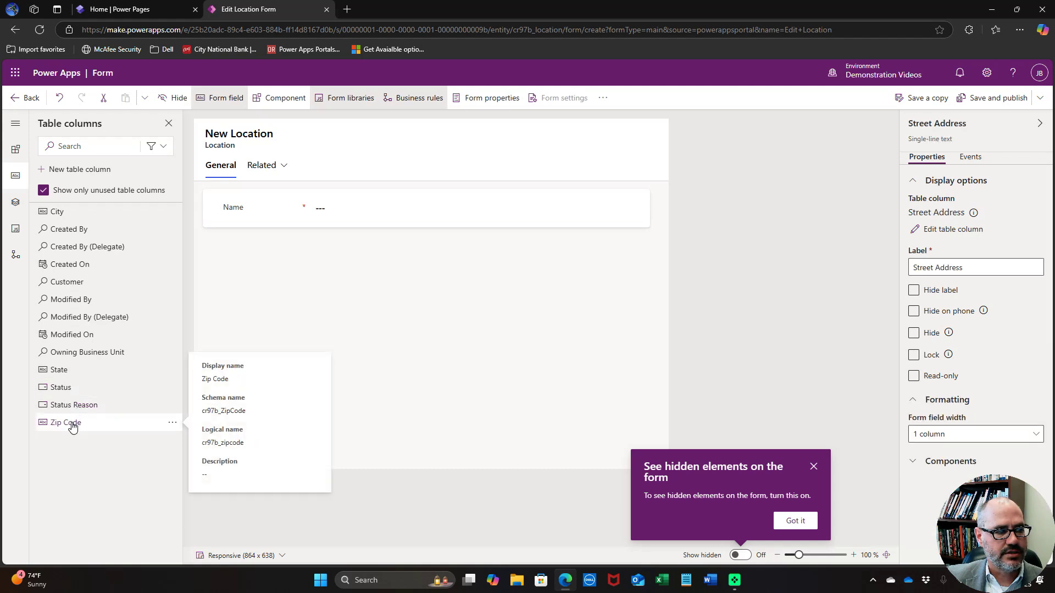
click(57, 211)
click(59, 352)
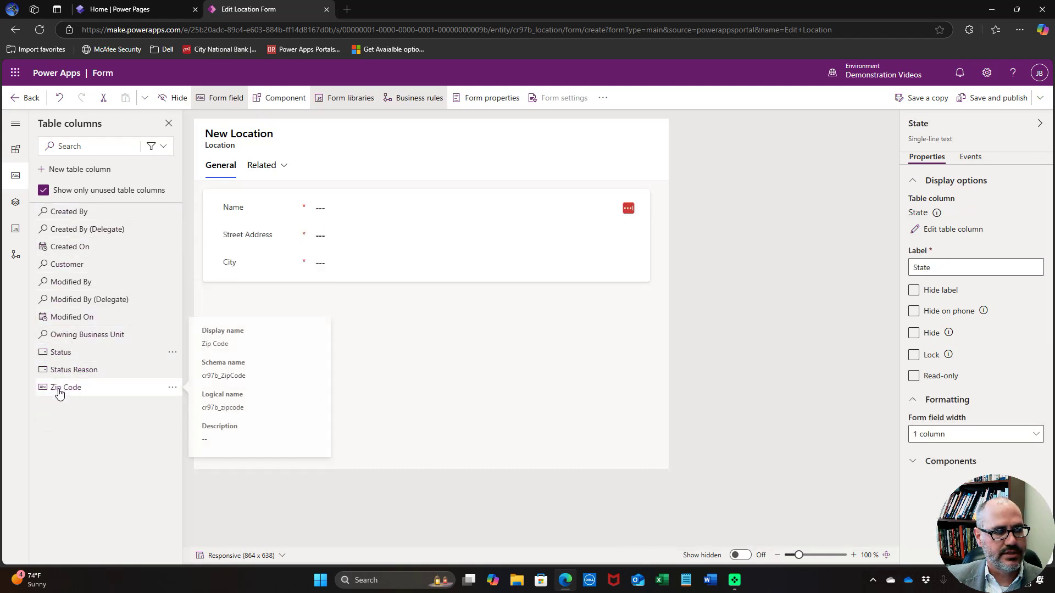
click(60, 391)
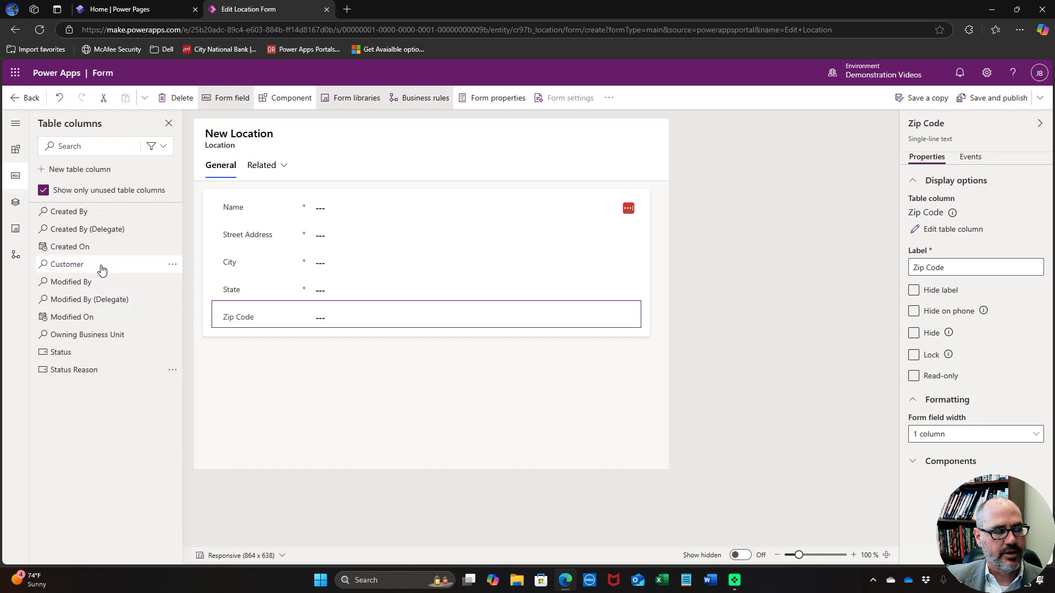
Save and publish the Edit Location form, then close the designer
mouse_move(101, 267)
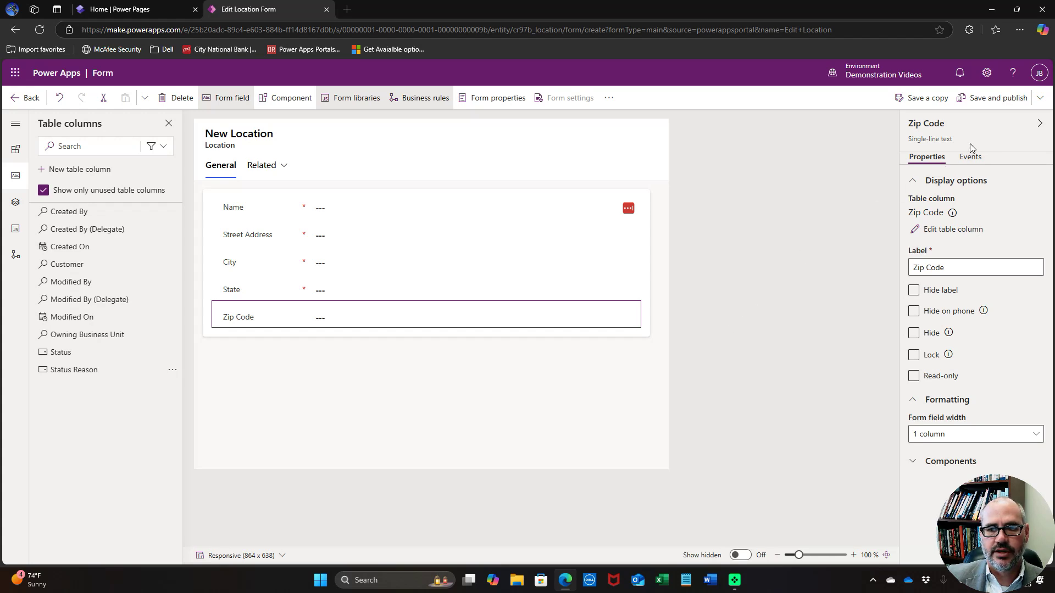
click(1006, 105)
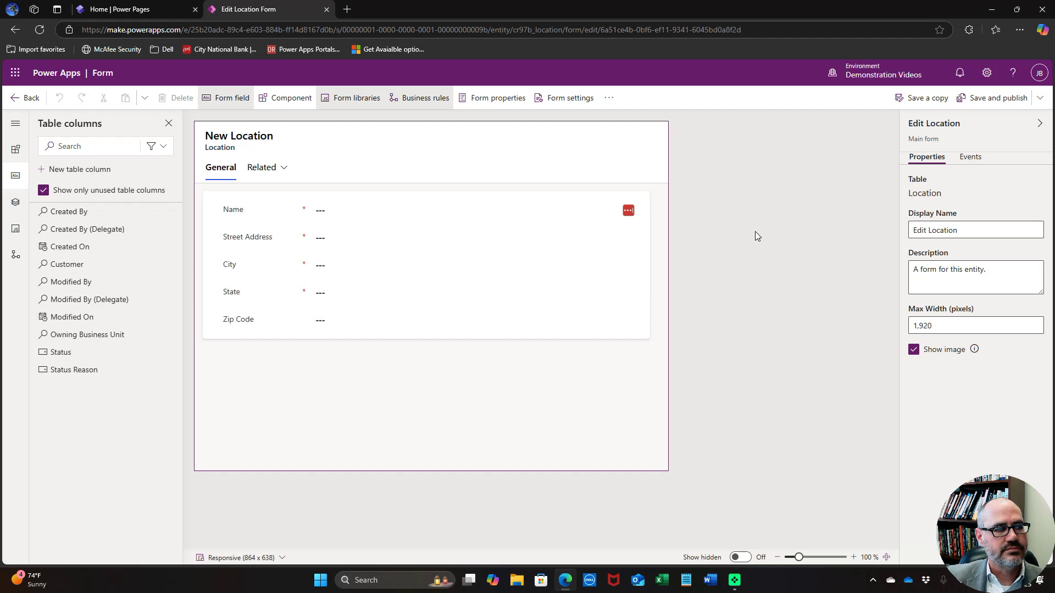
click(996, 101)
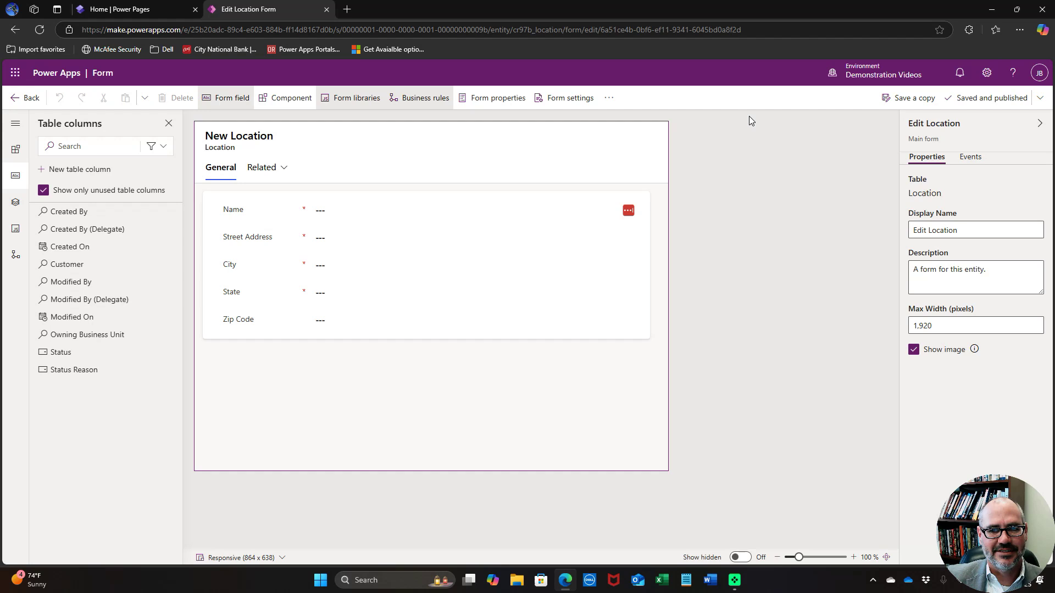
click(25, 99)
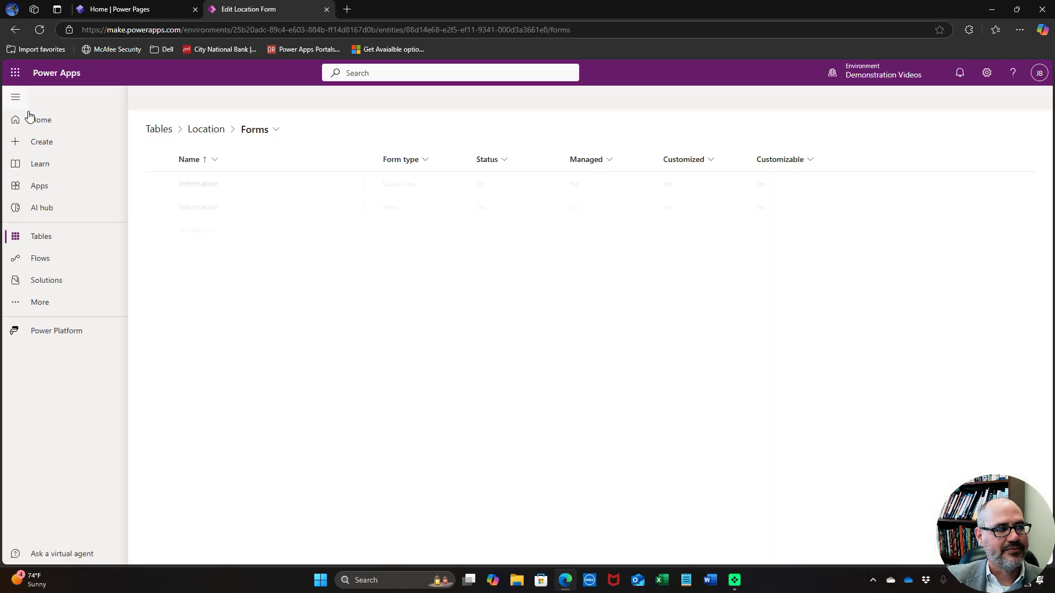
Open the Active Locations view and remove its Created On column
click(199, 131)
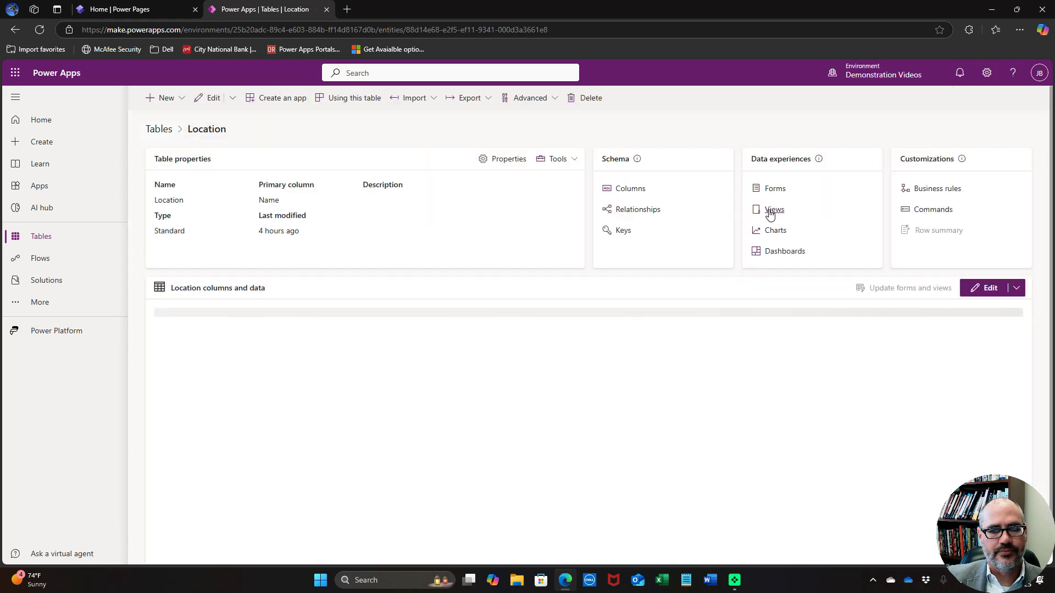
click(772, 209)
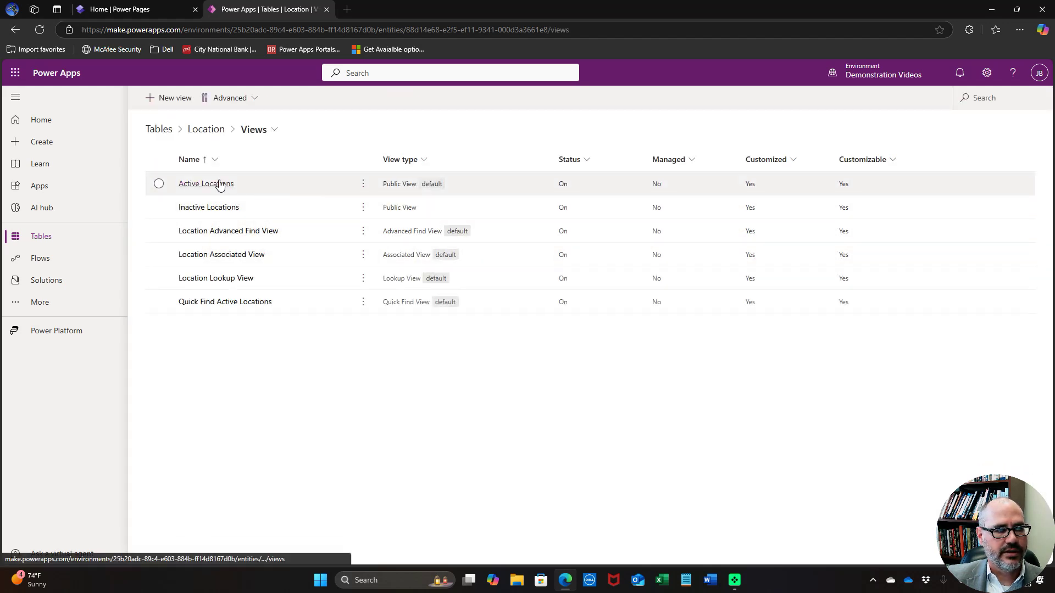
click(222, 184)
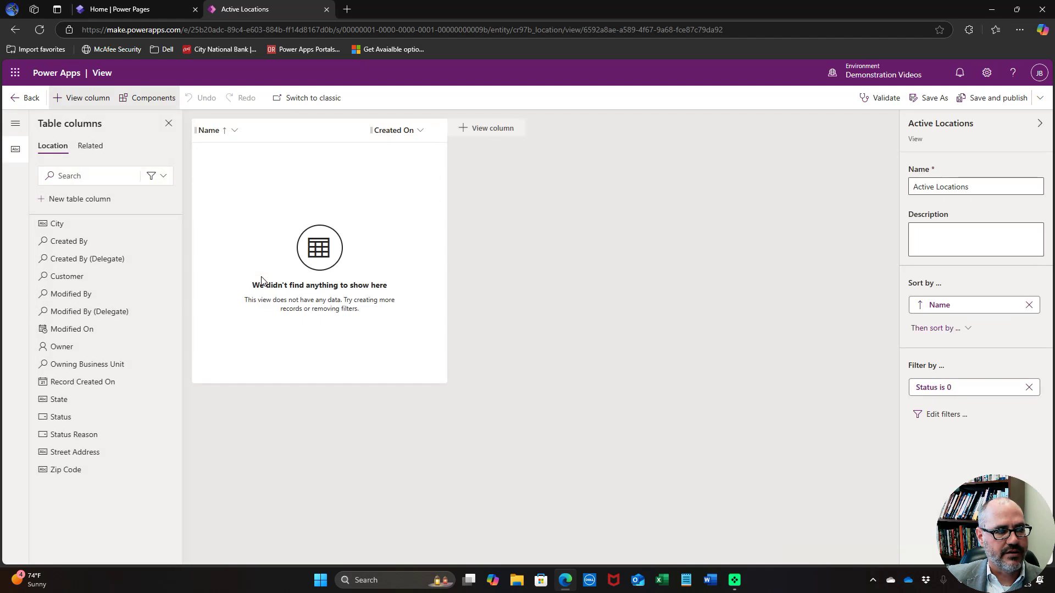
click(421, 132)
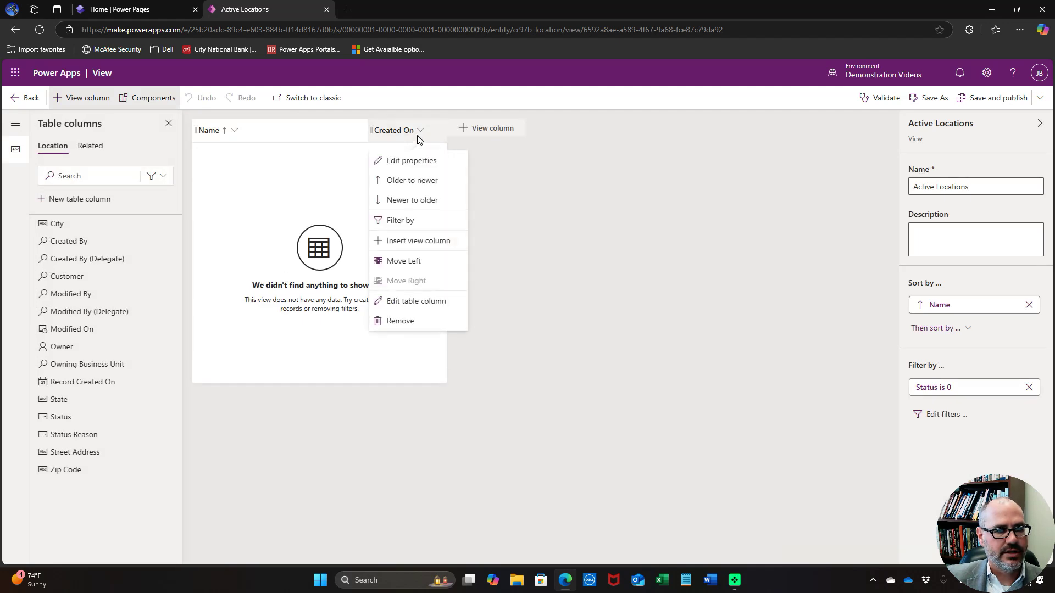
click(400, 320)
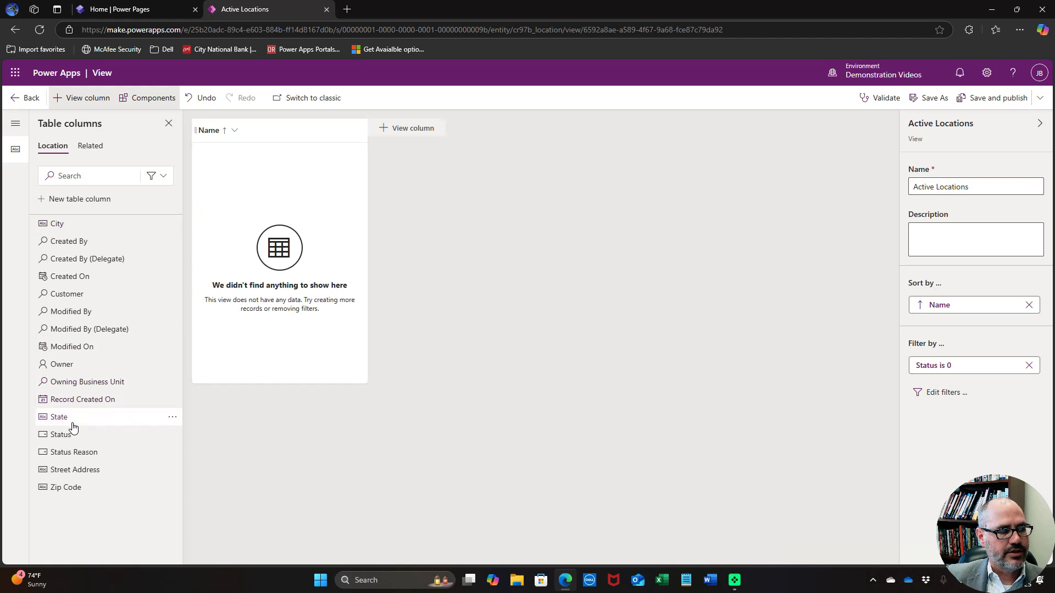
Add Street Address, City, State and Zip Code columns, publish, and return to Views
click(73, 470)
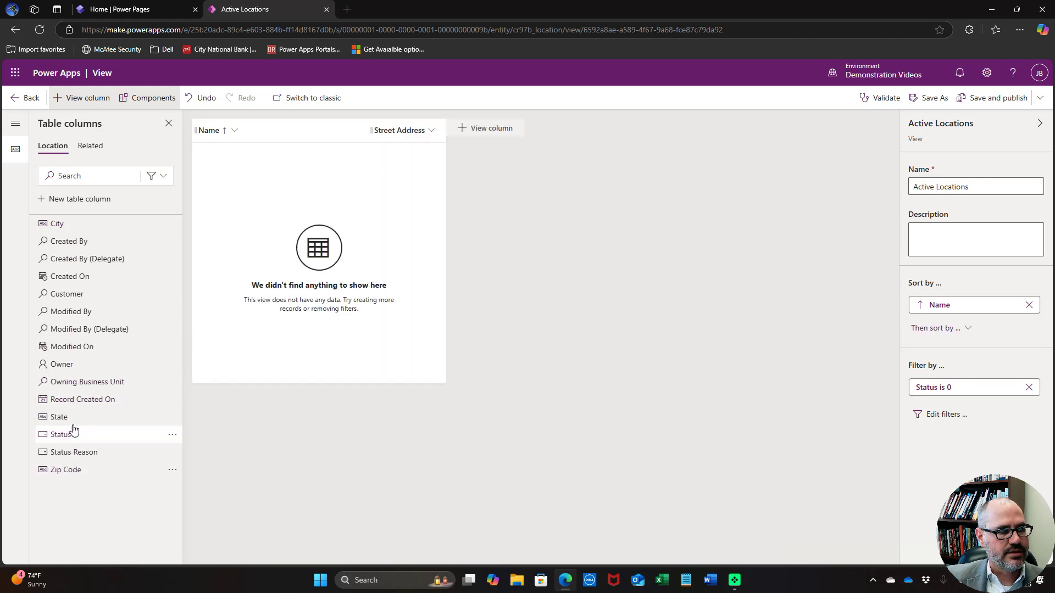
click(63, 224)
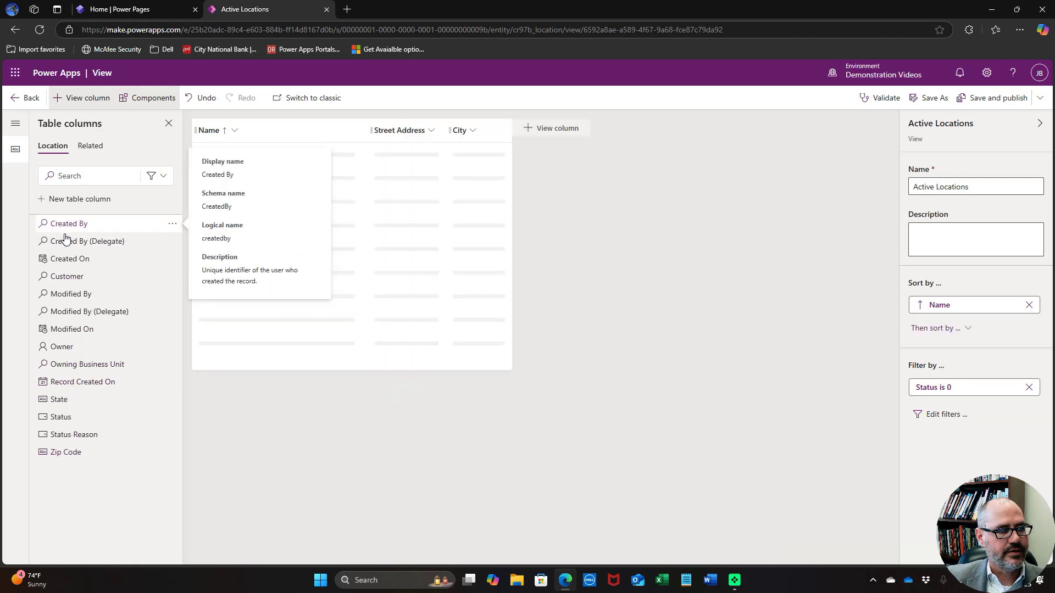
click(66, 406)
click(69, 438)
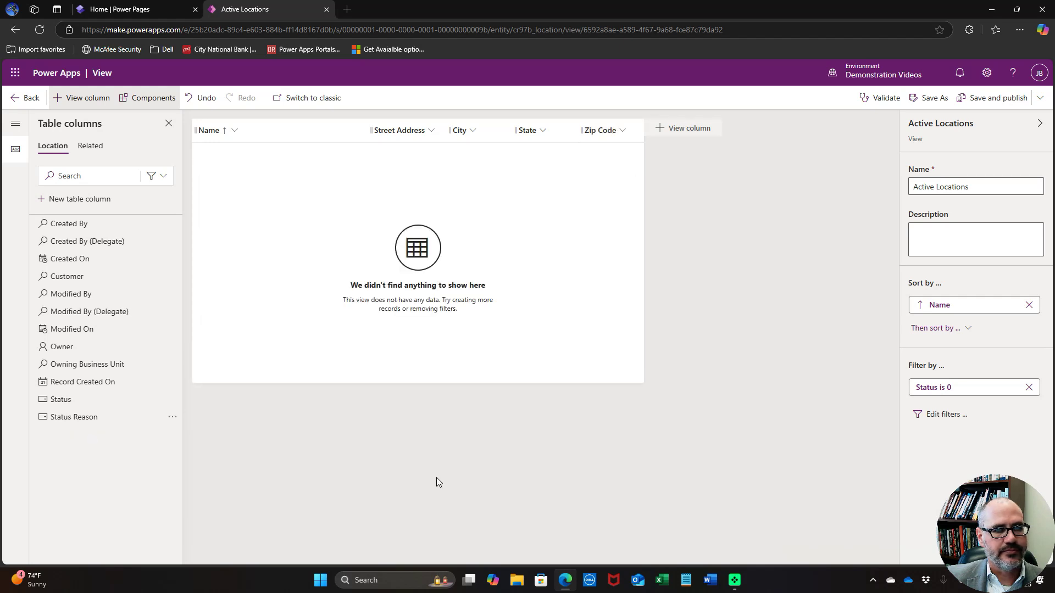
click(993, 100)
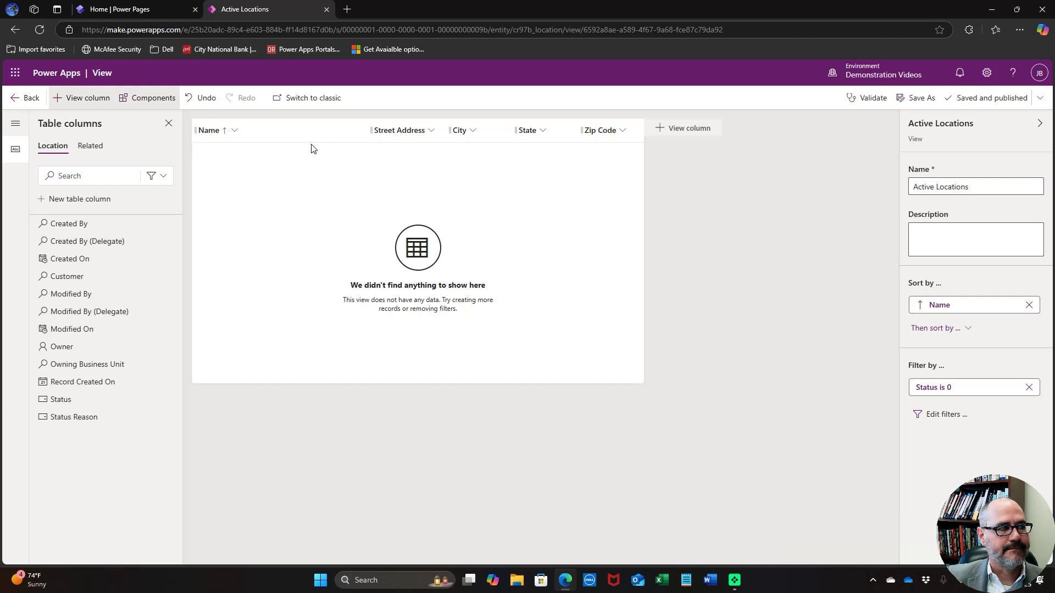
click(26, 100)
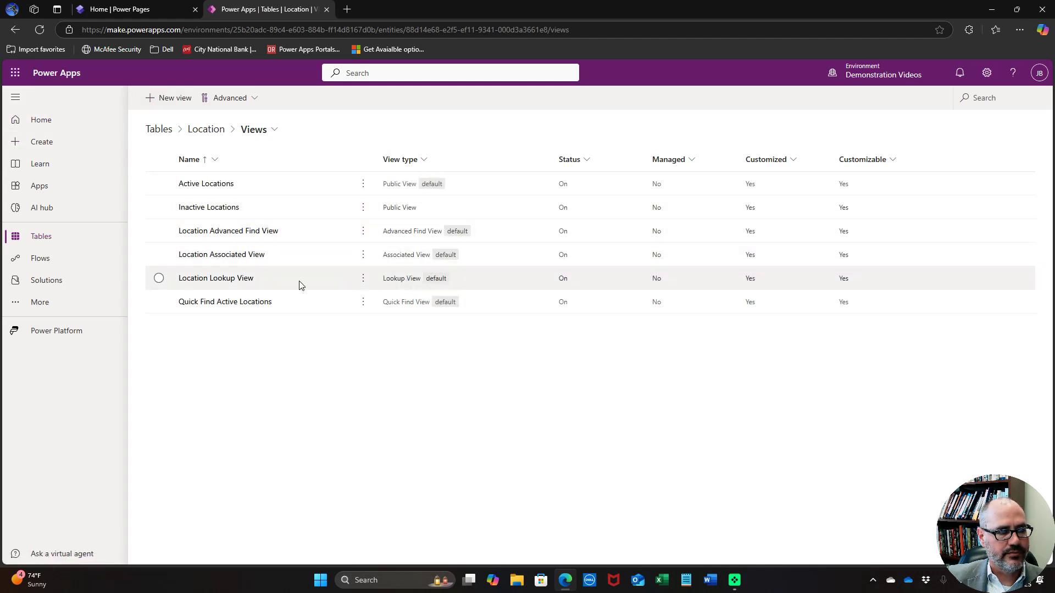
Remove Created On from Location Lookup View, publish it, and go back to Tables
click(236, 279)
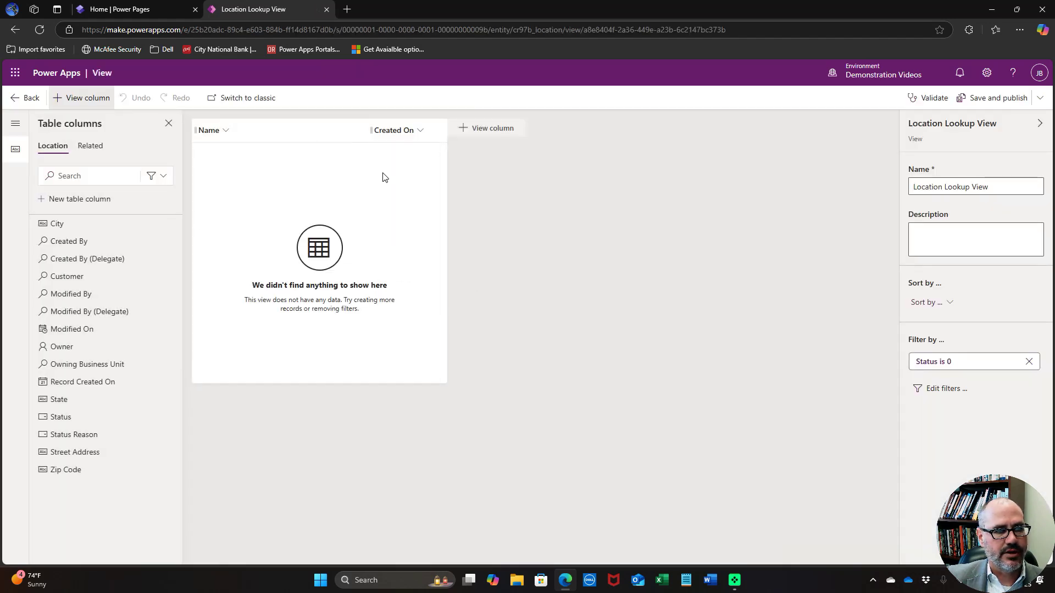
click(420, 130)
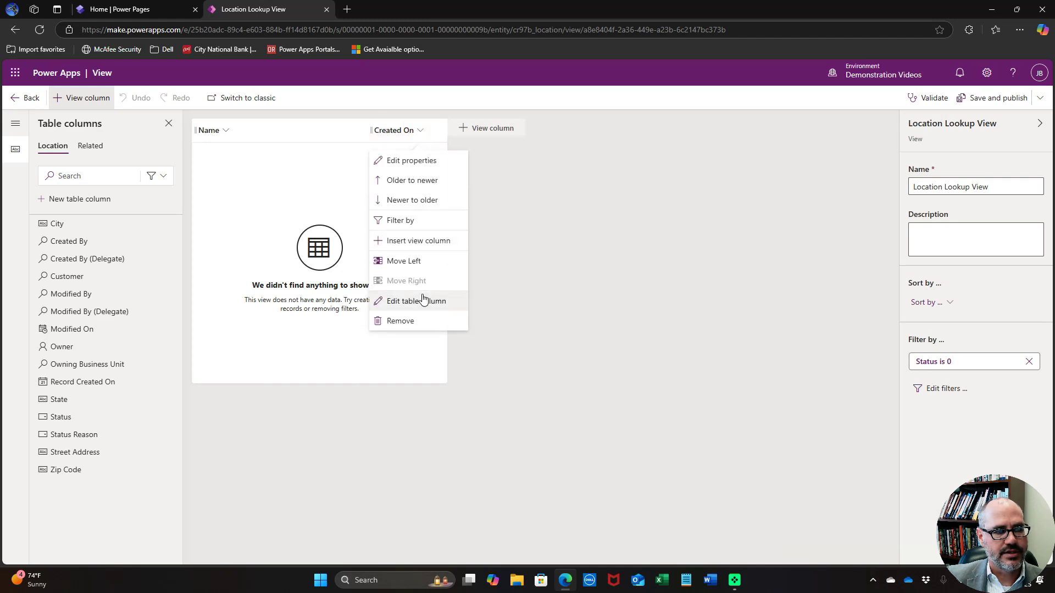
click(411, 324)
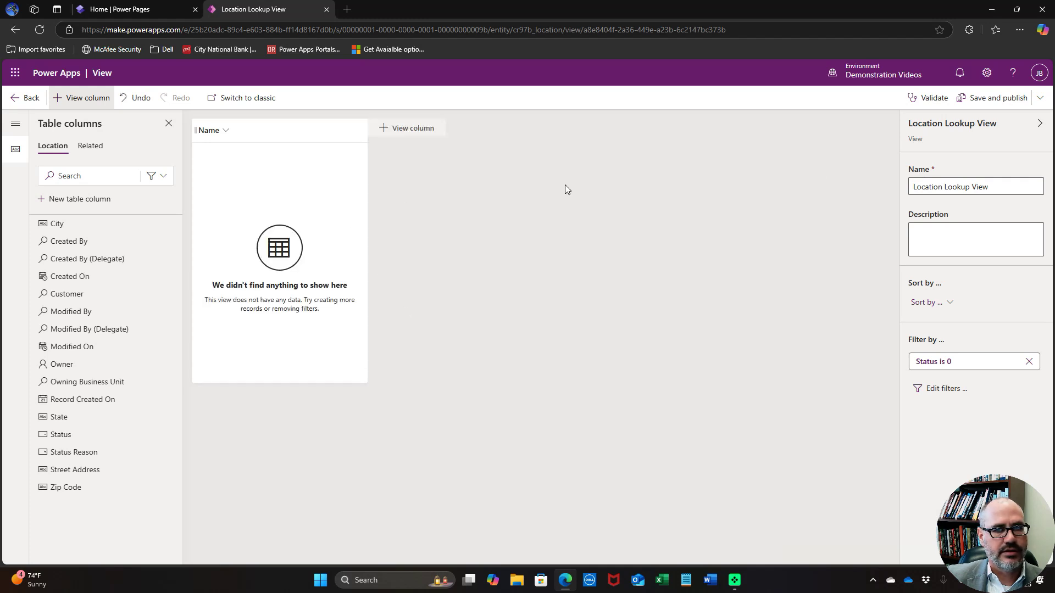
click(1000, 103)
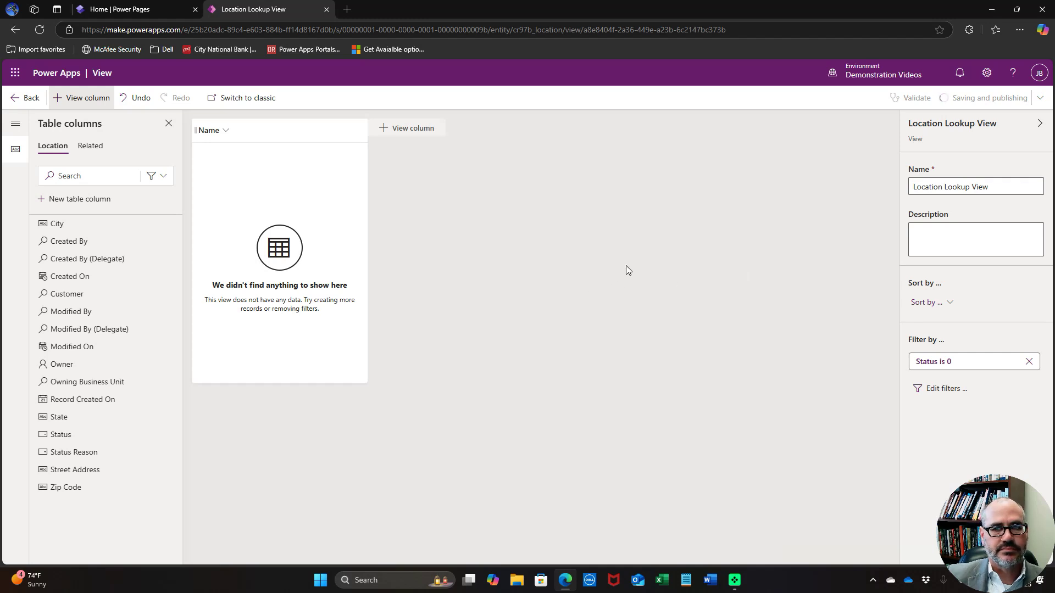
click(32, 97)
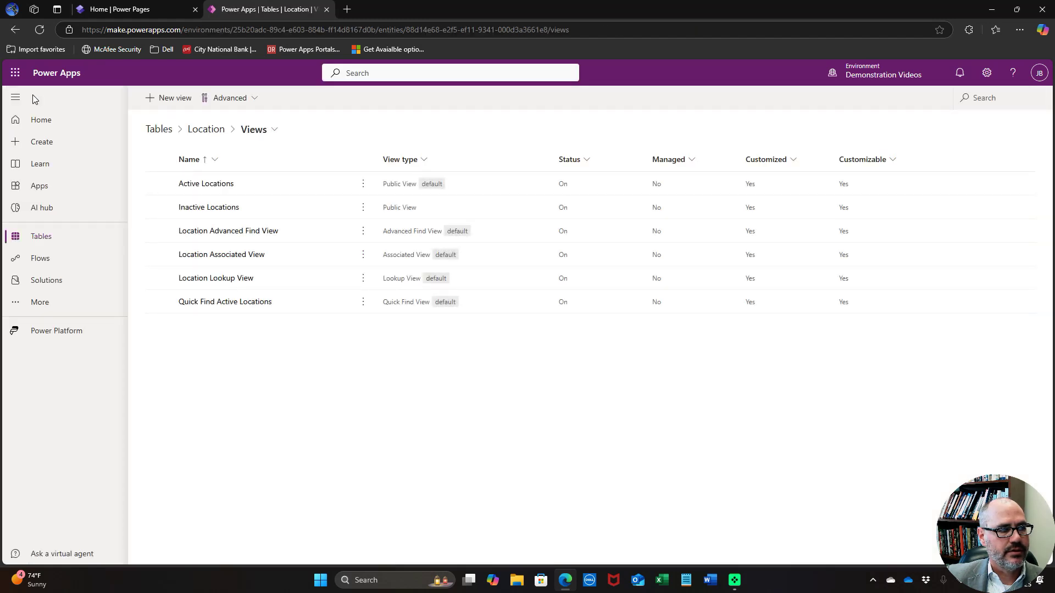
click(164, 130)
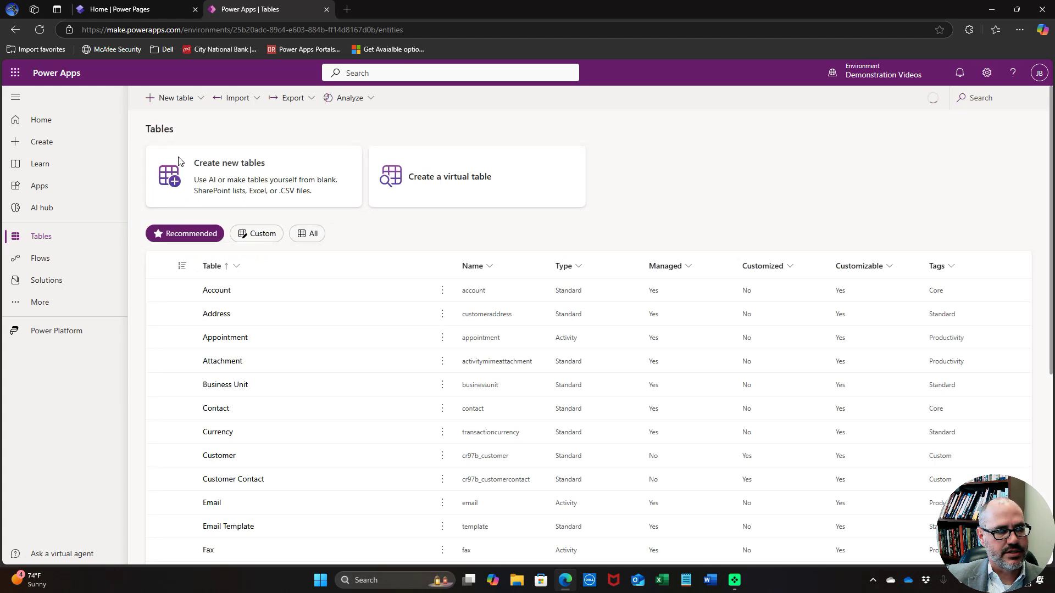
Create a new main form named Edit Customer on the custom Customer table
click(254, 233)
click(229, 291)
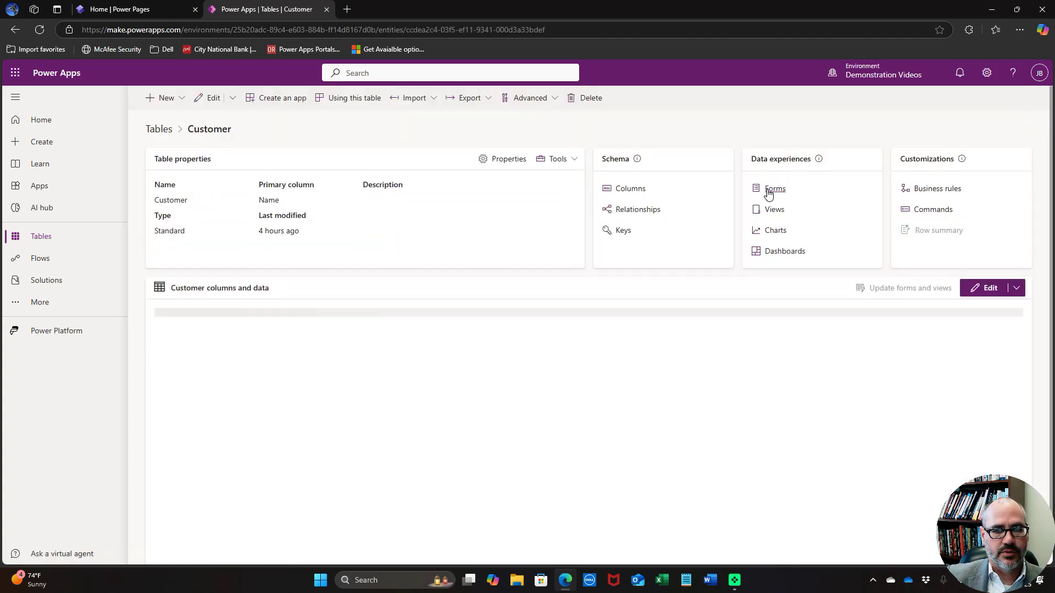
click(767, 192)
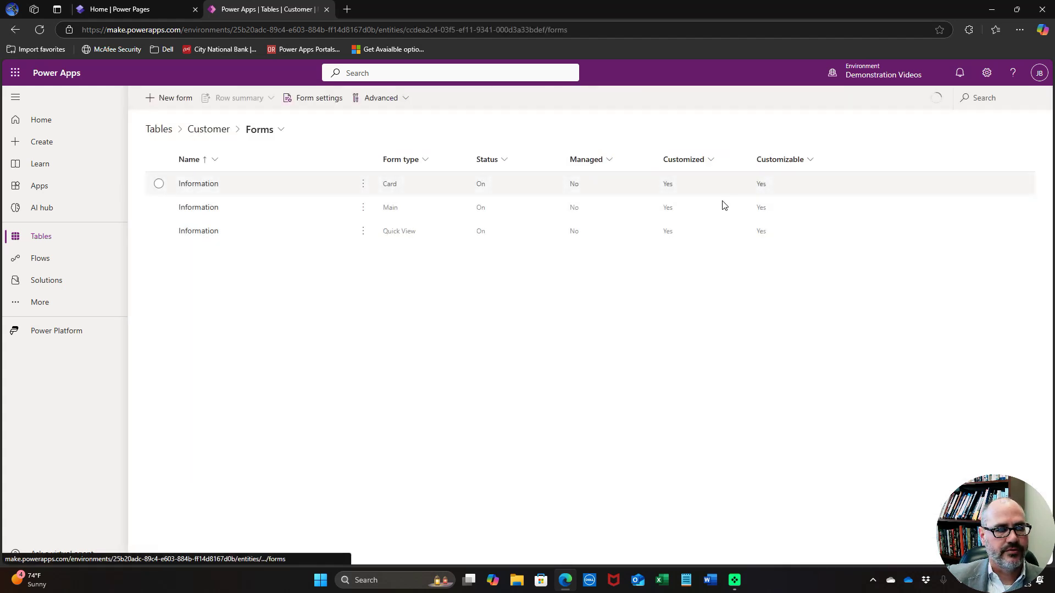
click(177, 100)
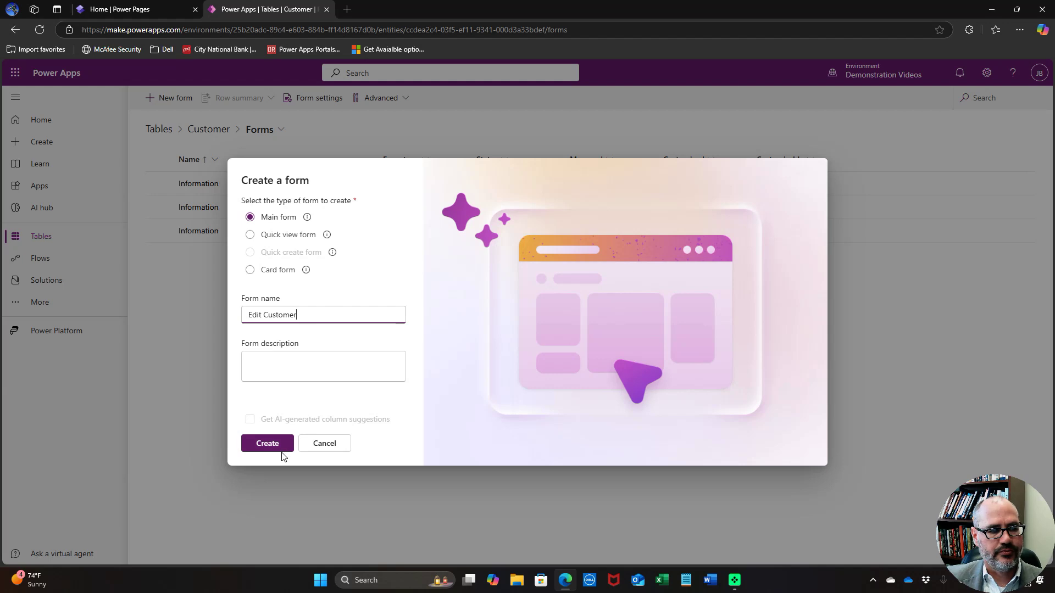
click(267, 444)
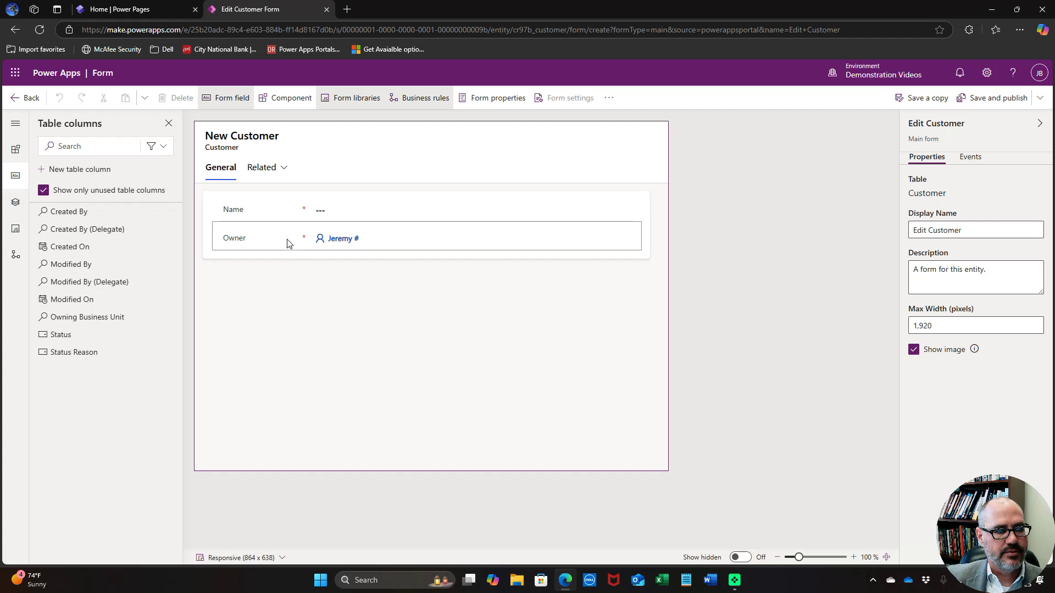
Hide the Owner field, then save and publish the Edit Customer form
click(287, 240)
click(177, 99)
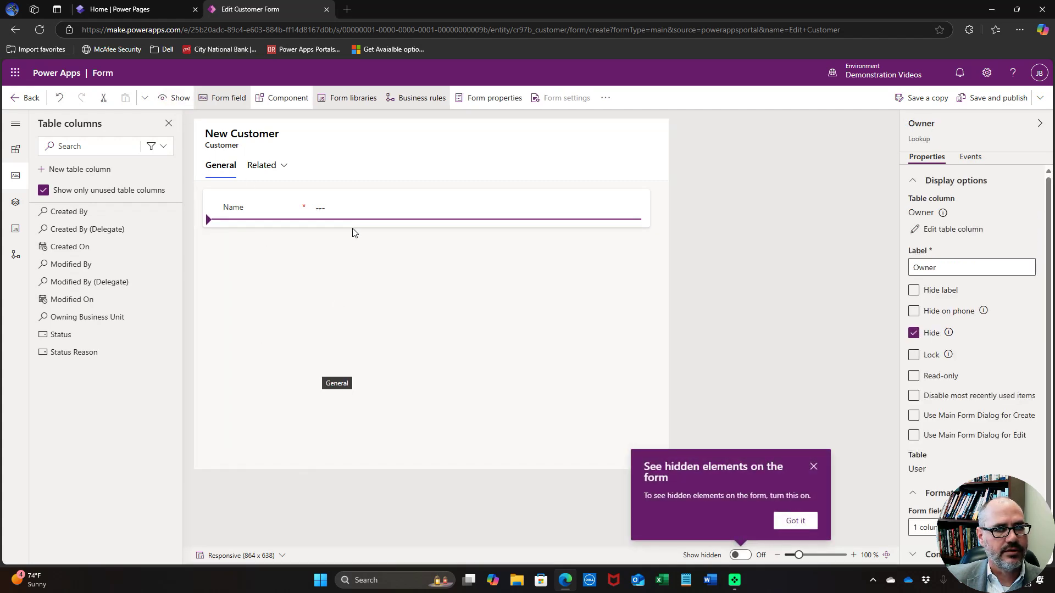
click(993, 105)
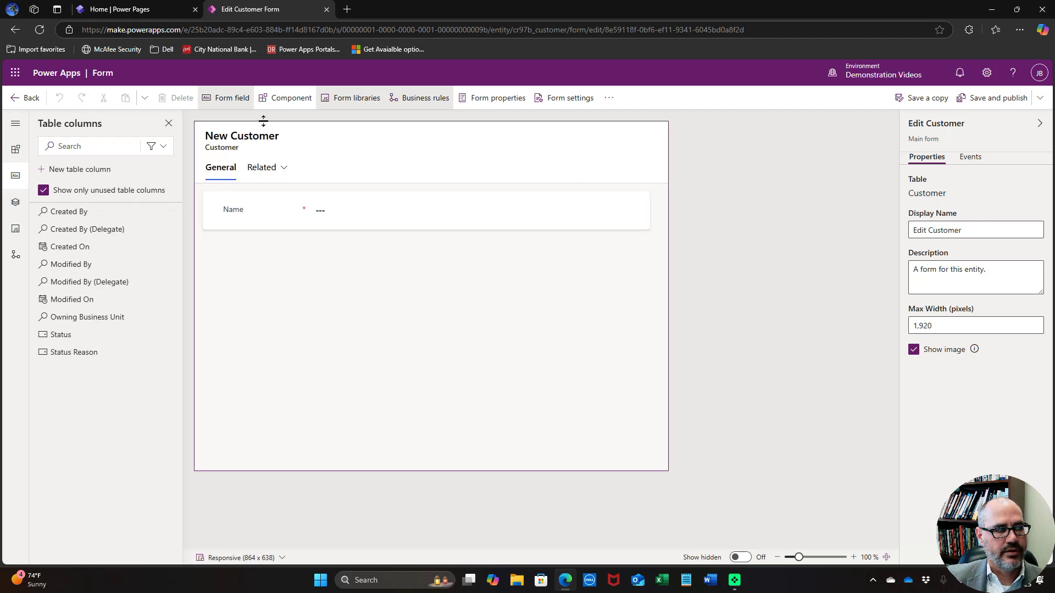
click(25, 99)
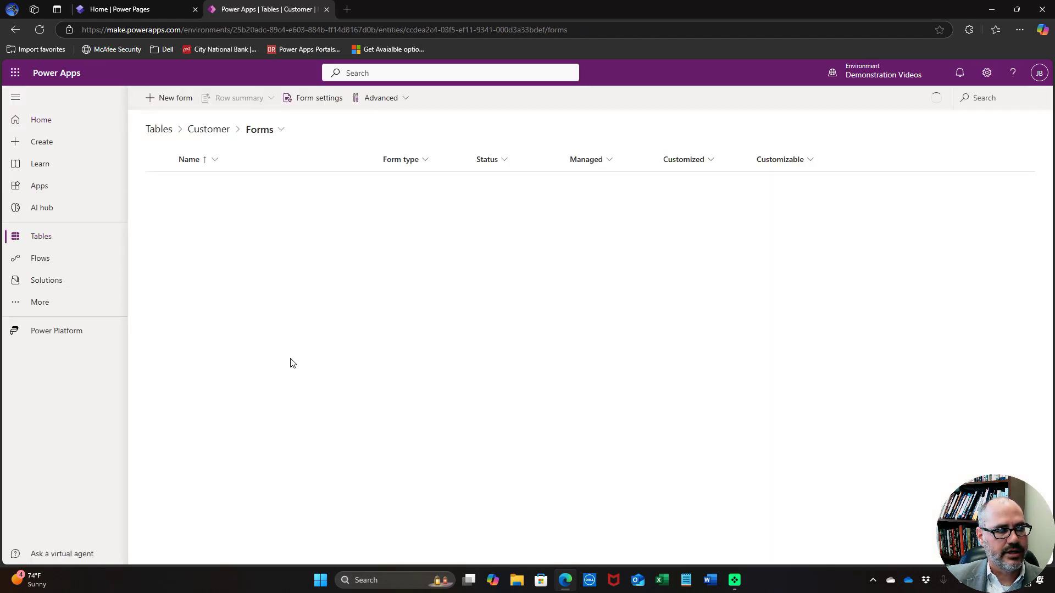
Remove the Created On column from the Active Customers view and publish it
click(213, 134)
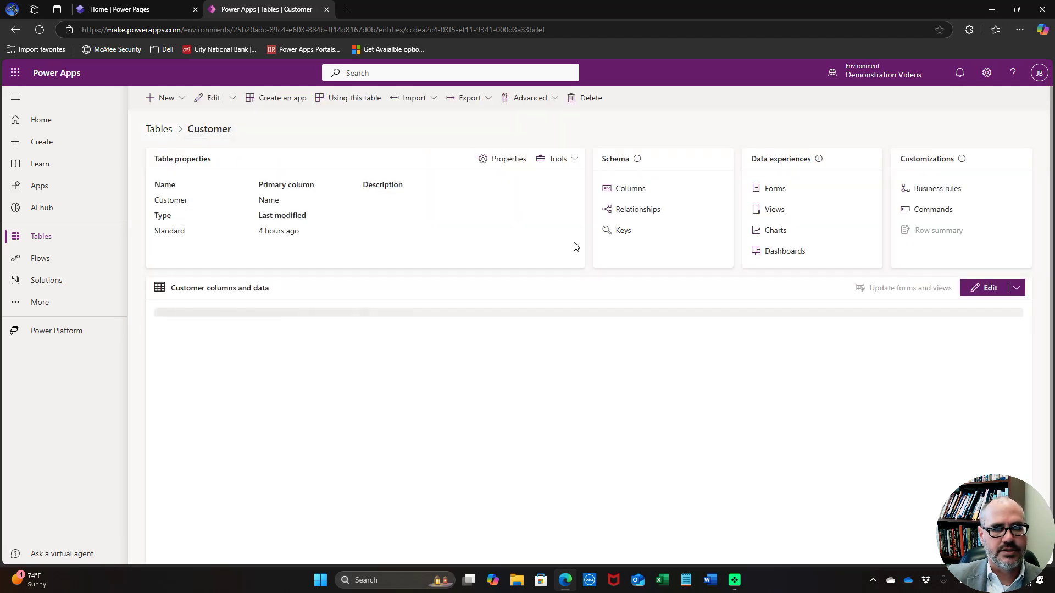
click(772, 209)
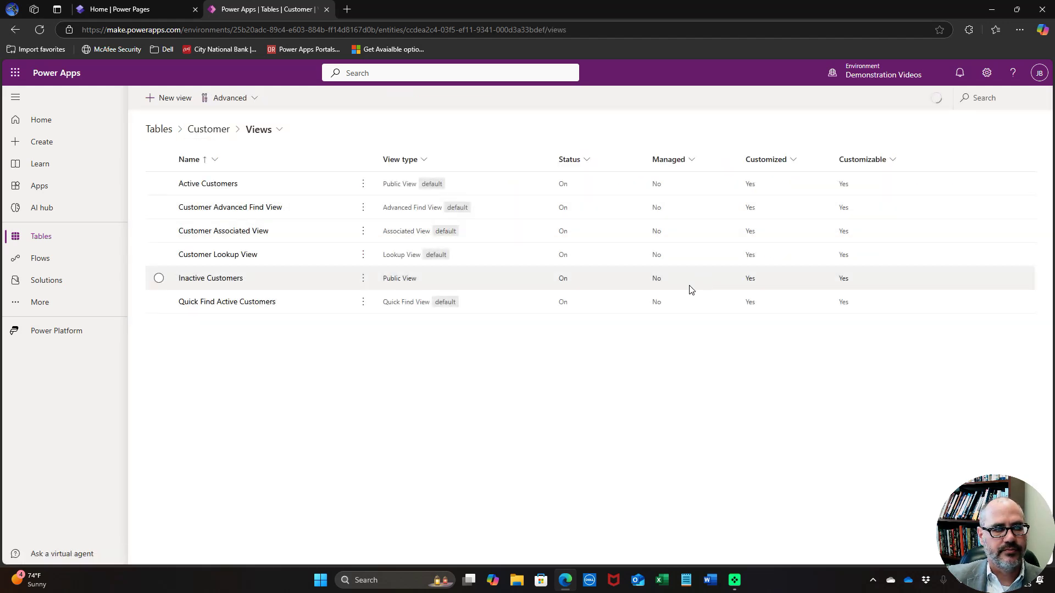
click(202, 185)
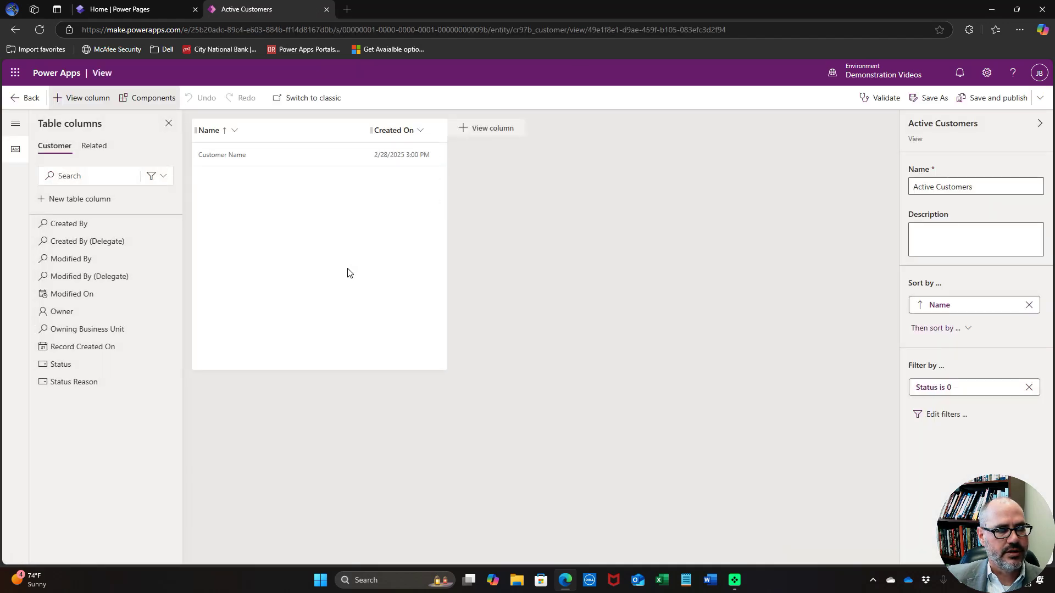
click(422, 130)
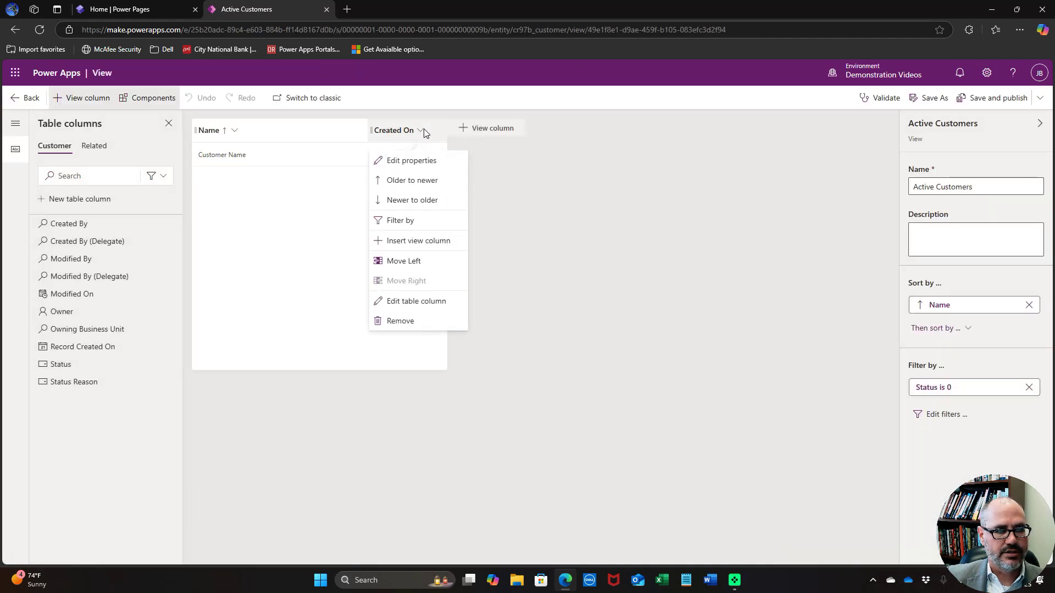
click(412, 320)
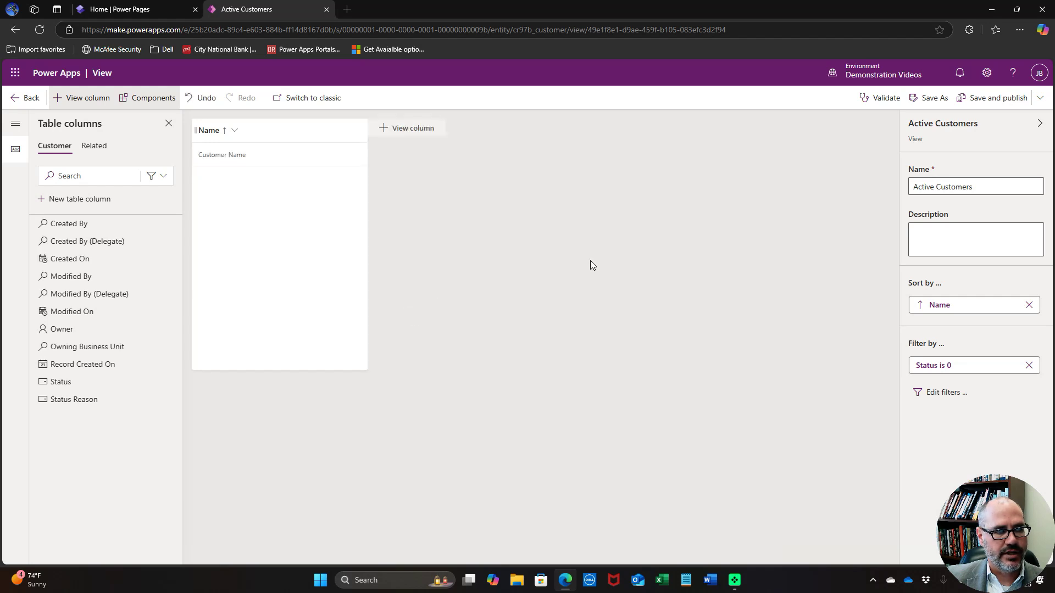
click(998, 99)
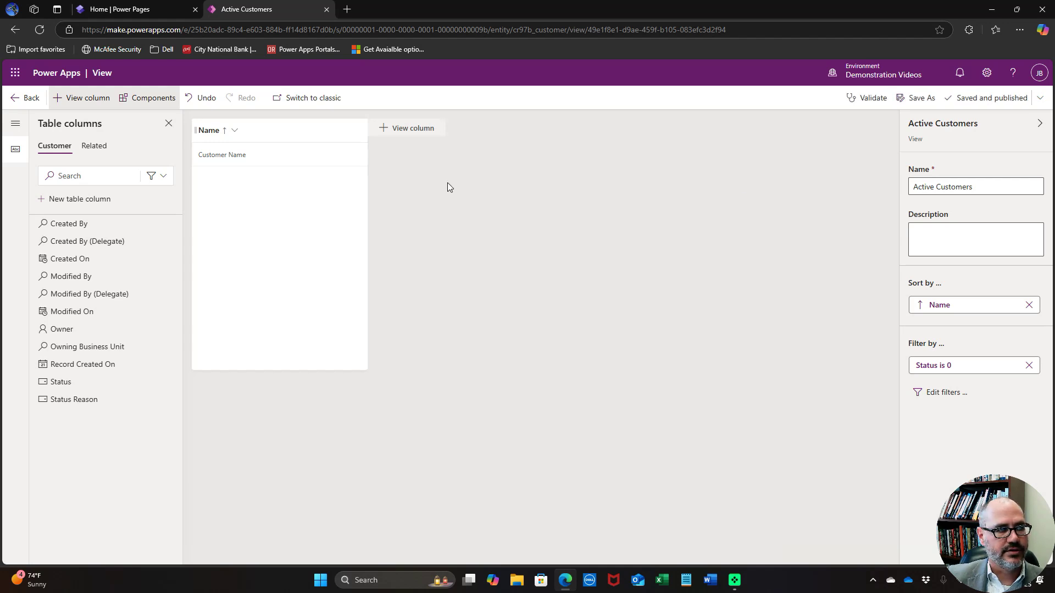
click(28, 98)
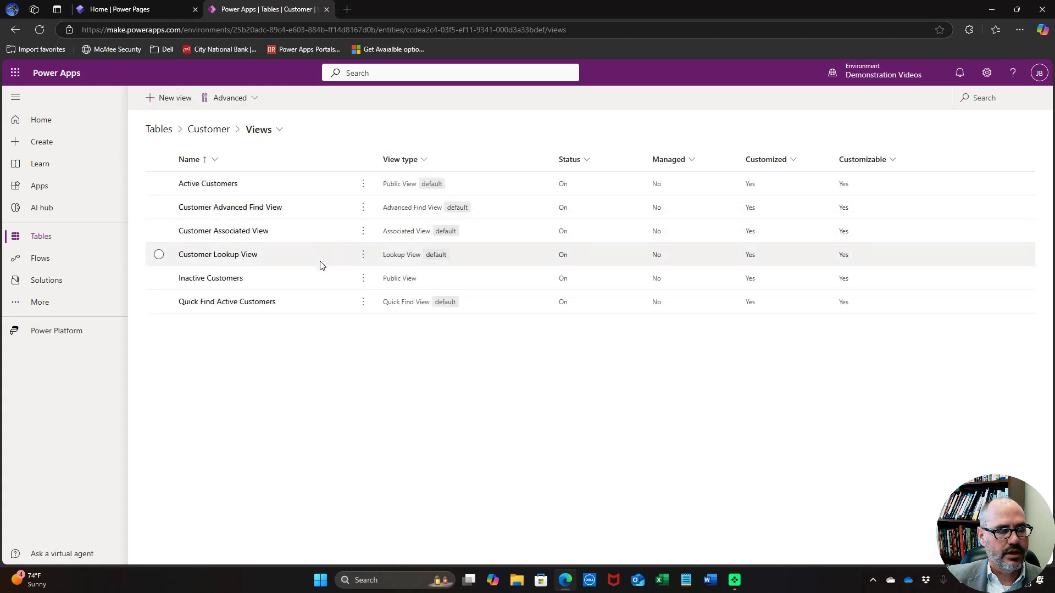
Remove Created On from the Customer Lookup View and publish it
click(245, 254)
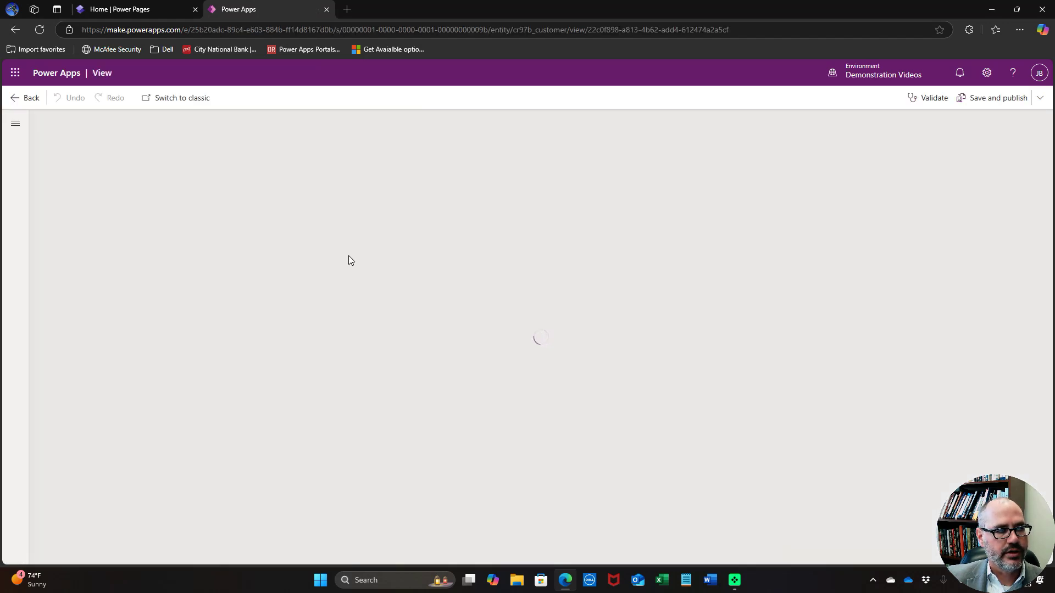
click(423, 133)
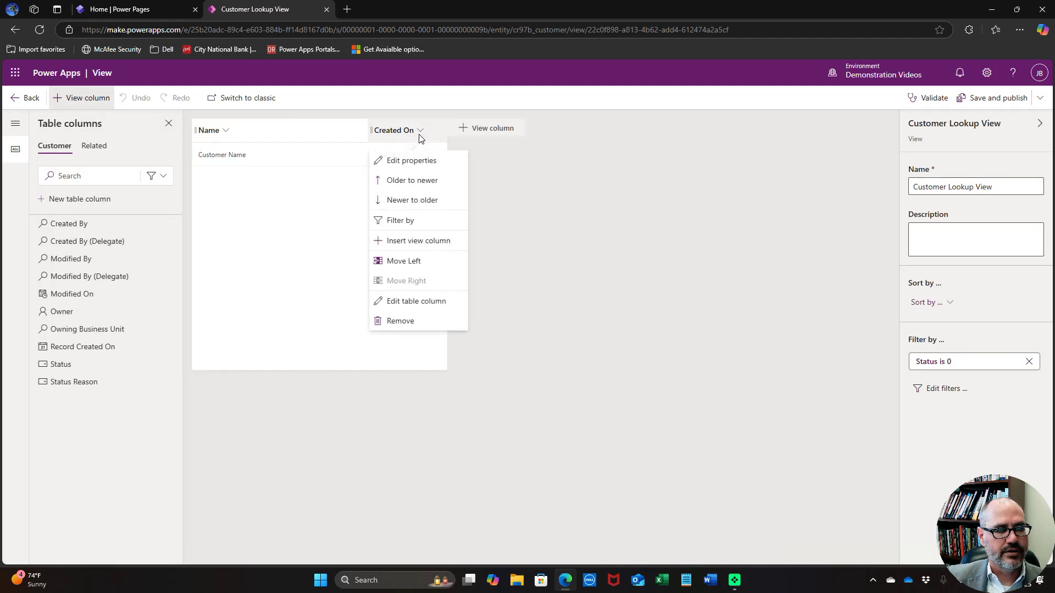
click(411, 321)
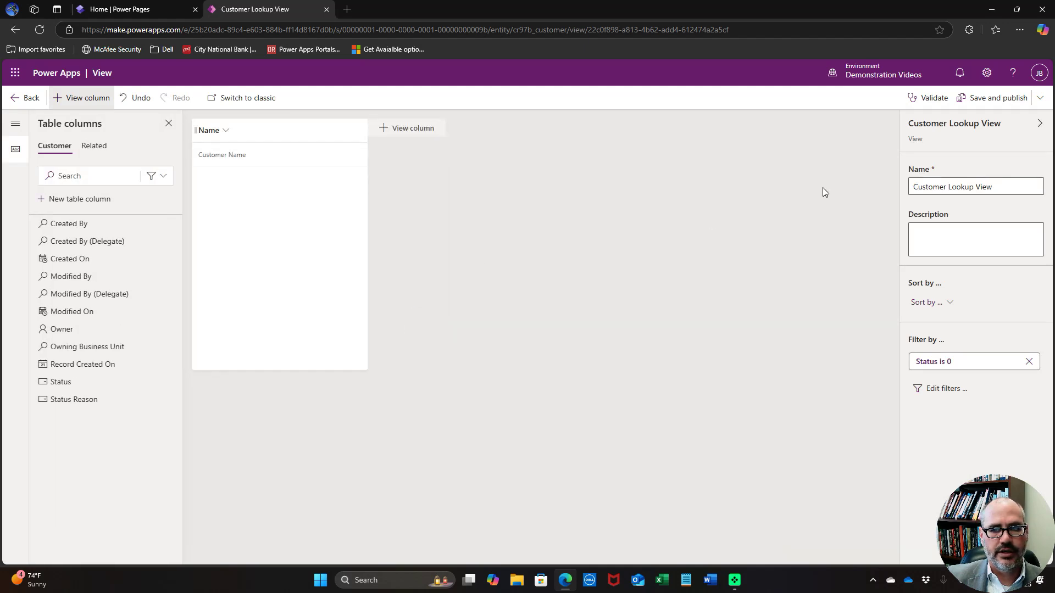
click(983, 108)
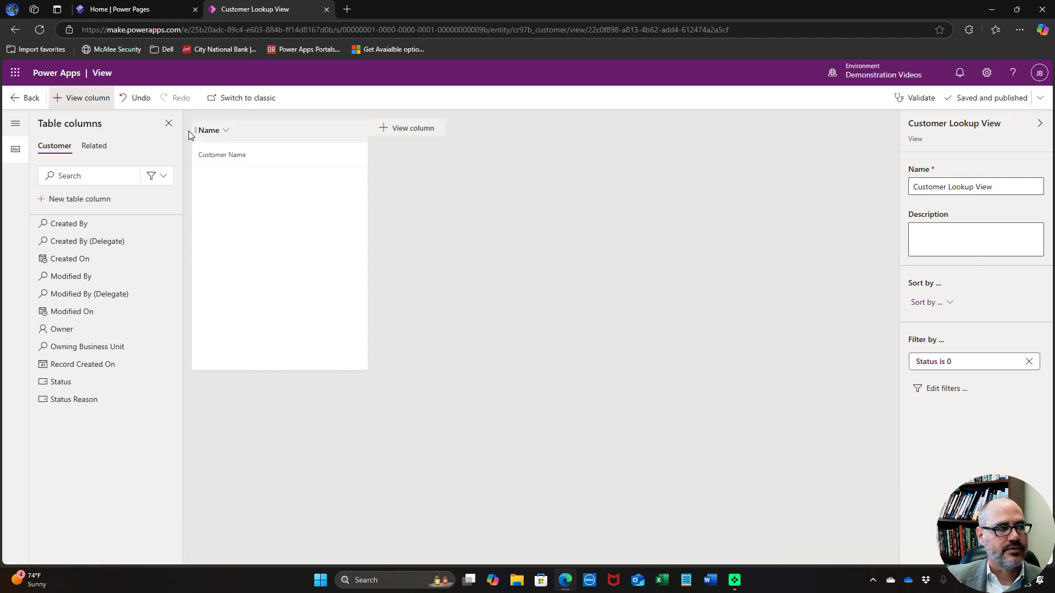
click(33, 102)
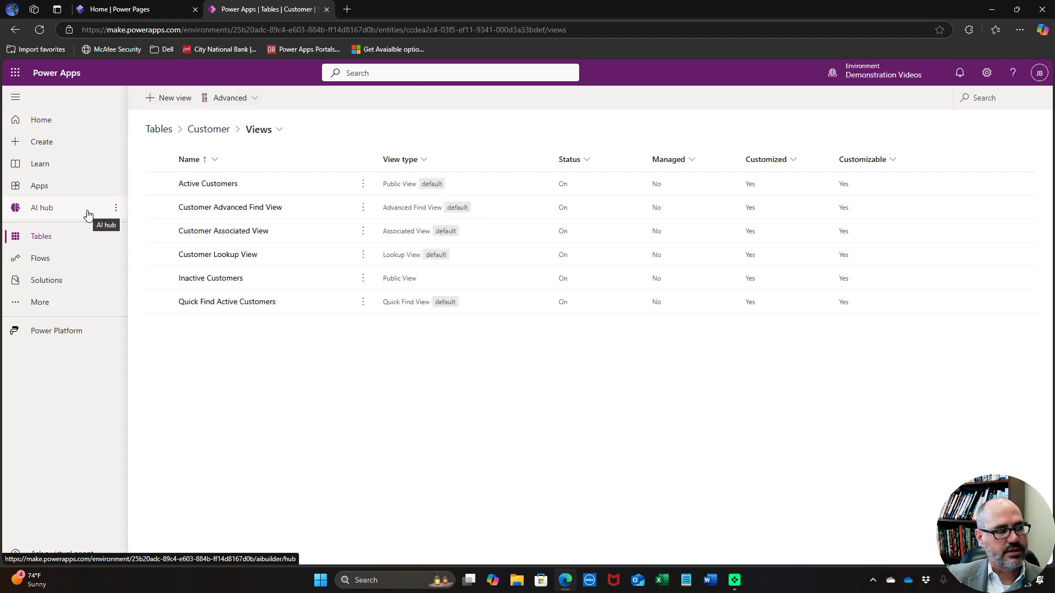
Create an Edit Project main form on the Project table with the Owner field hidden
click(159, 130)
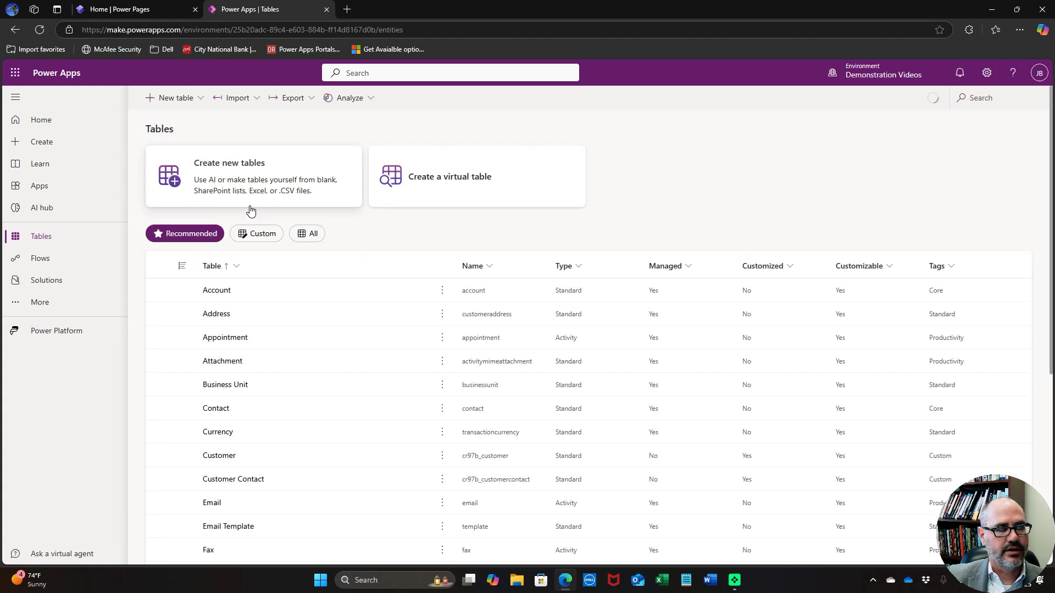
click(259, 234)
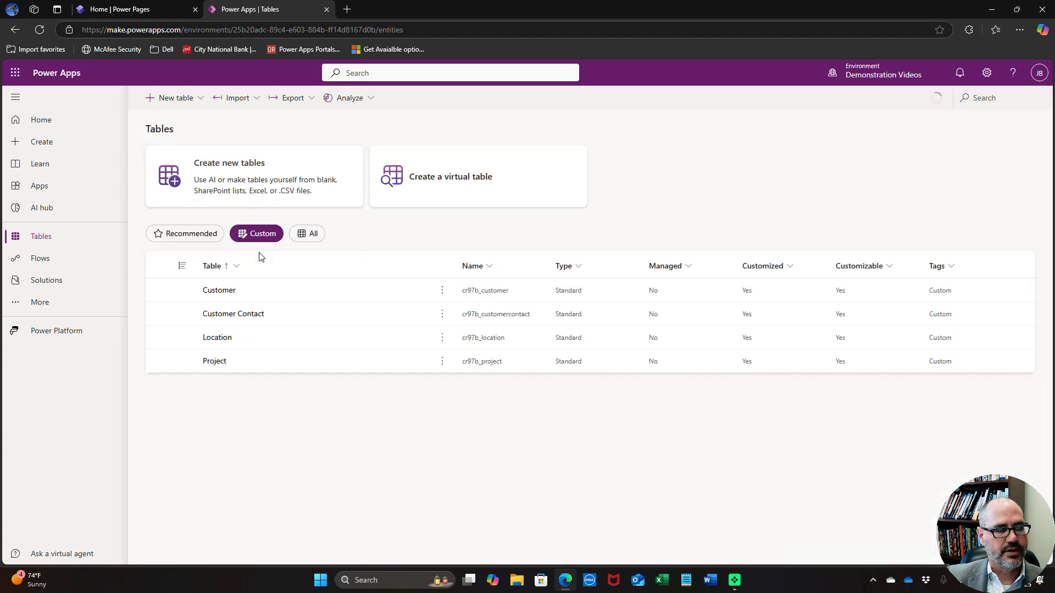
click(214, 361)
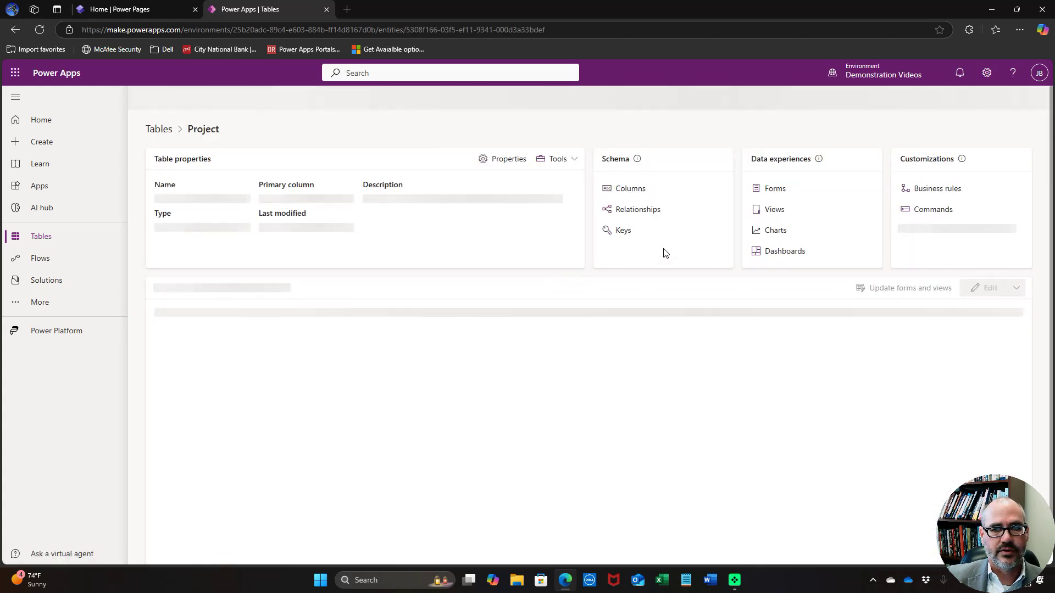
click(771, 190)
click(165, 96)
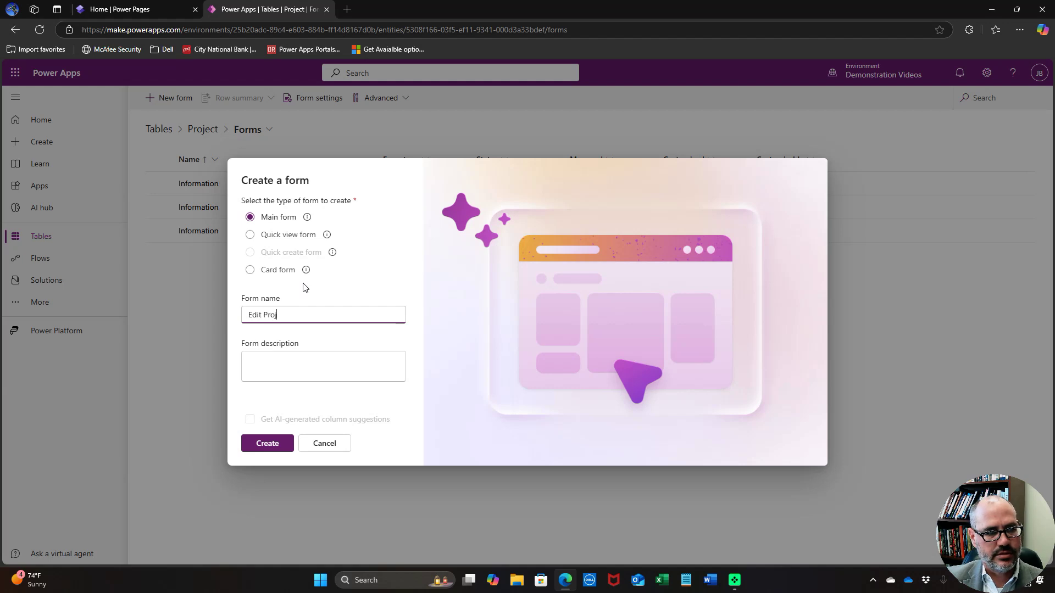
click(258, 443)
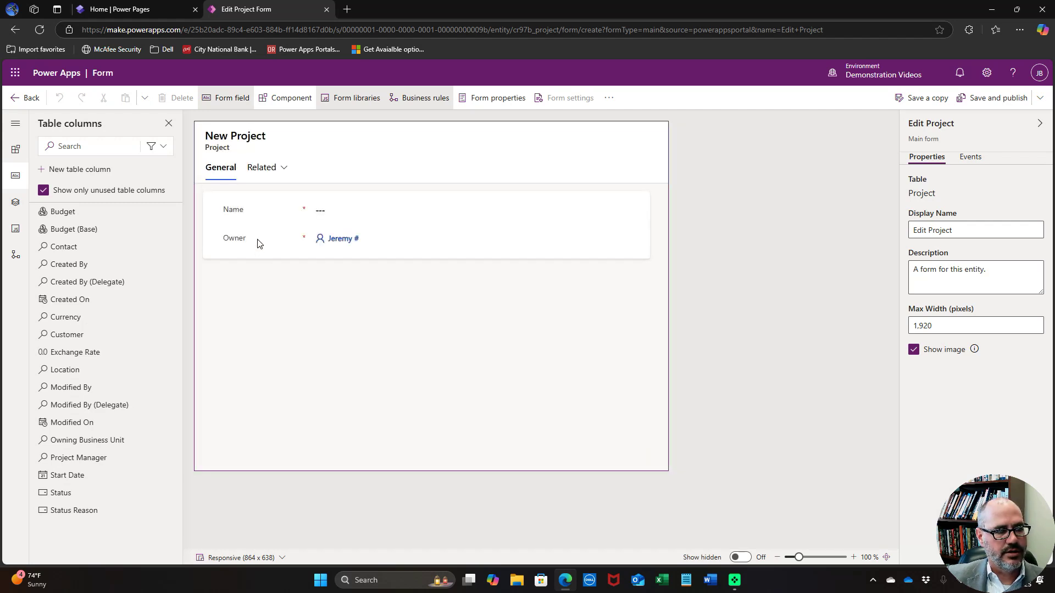
click(256, 237)
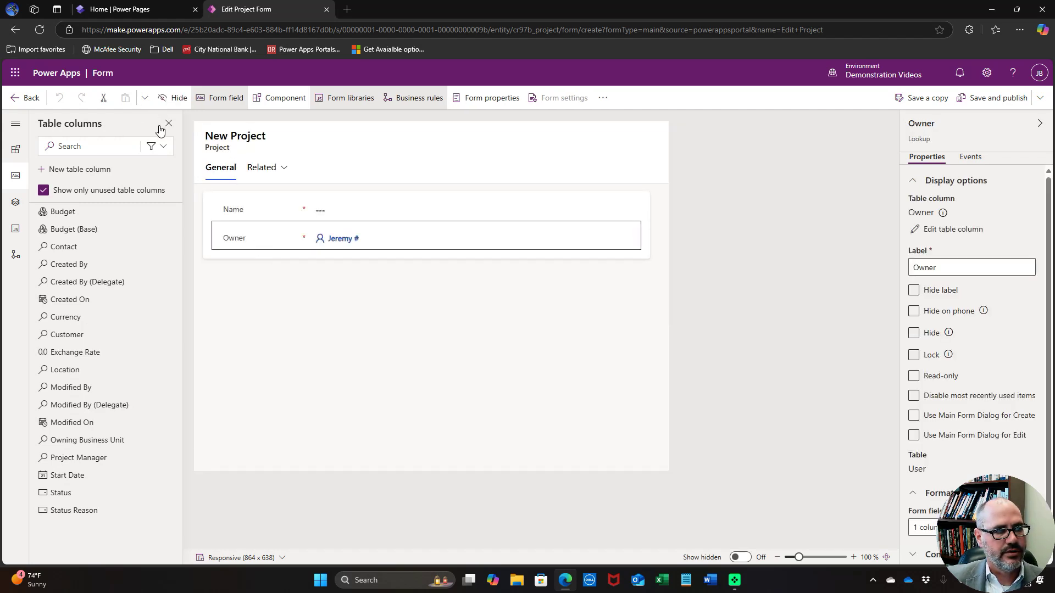
click(176, 98)
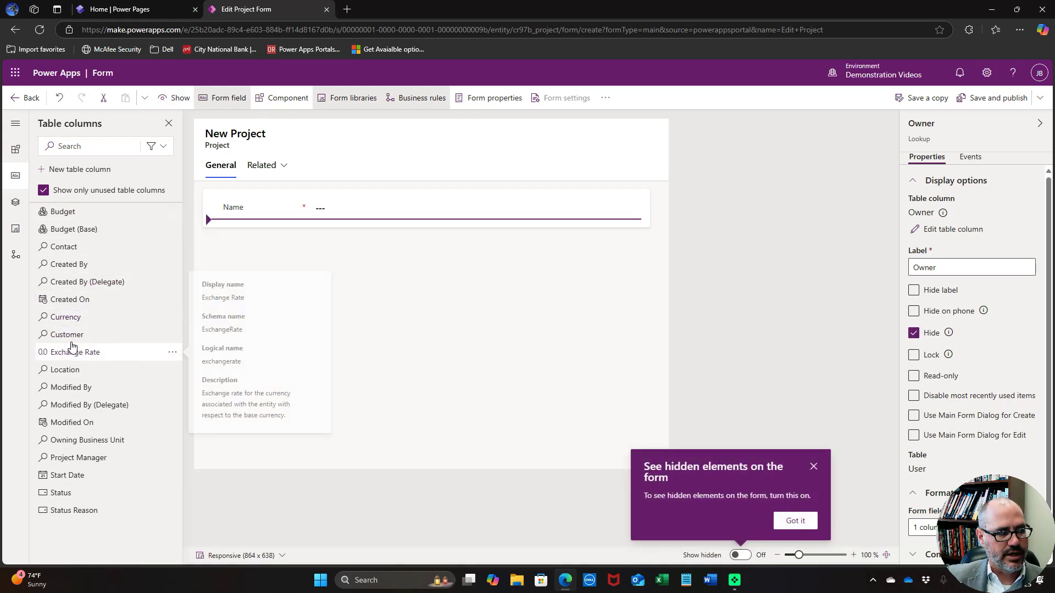
Add Customer, Contact, Location, Start Date, Budget and Project Manager fields to the form
mouse_move(71, 341)
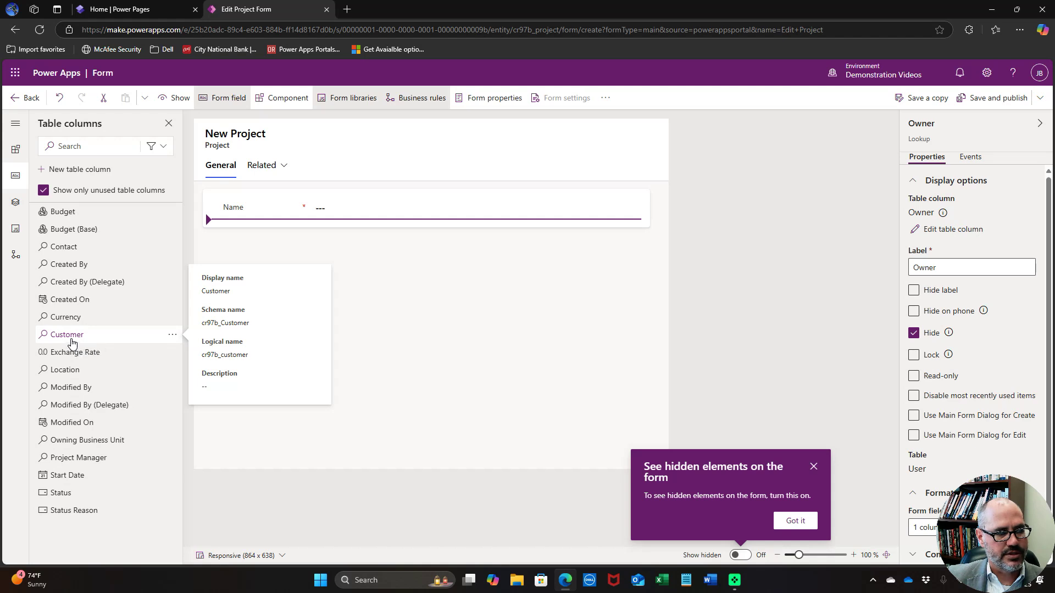
click(71, 339)
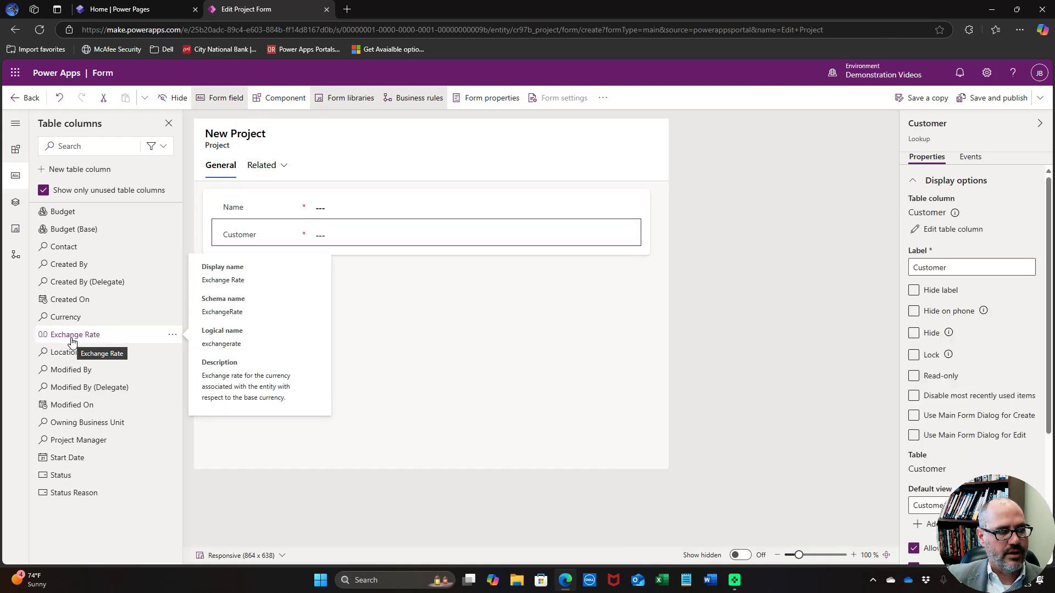
click(78, 251)
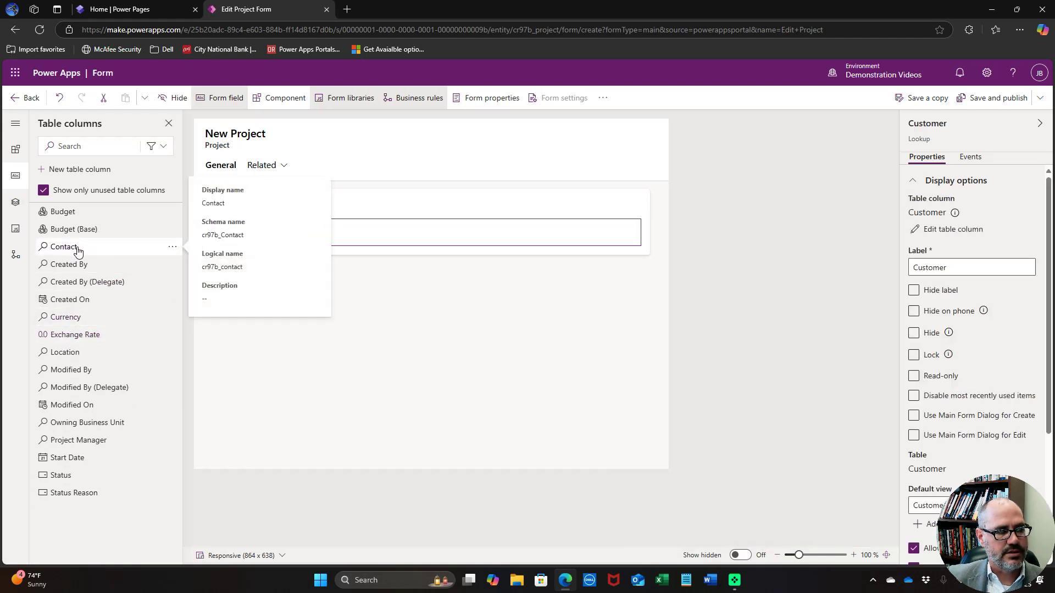
click(66, 337)
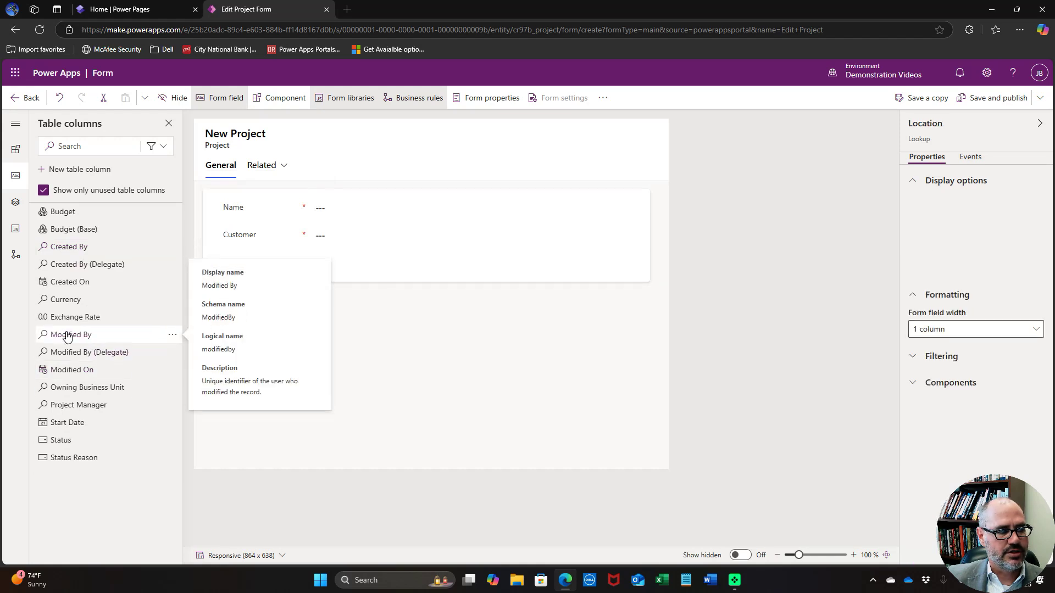
click(114, 423)
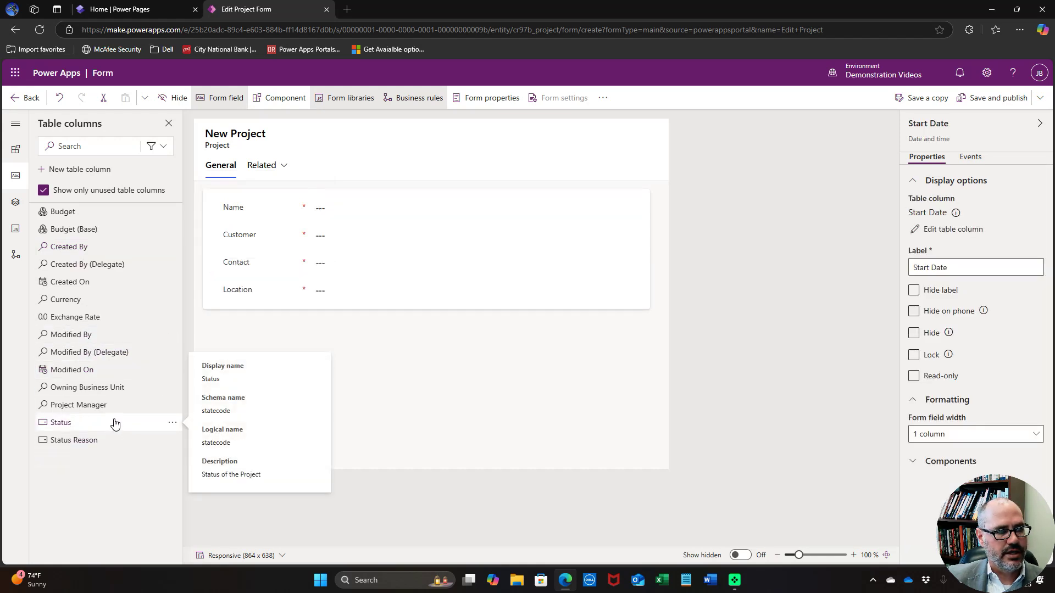
click(91, 216)
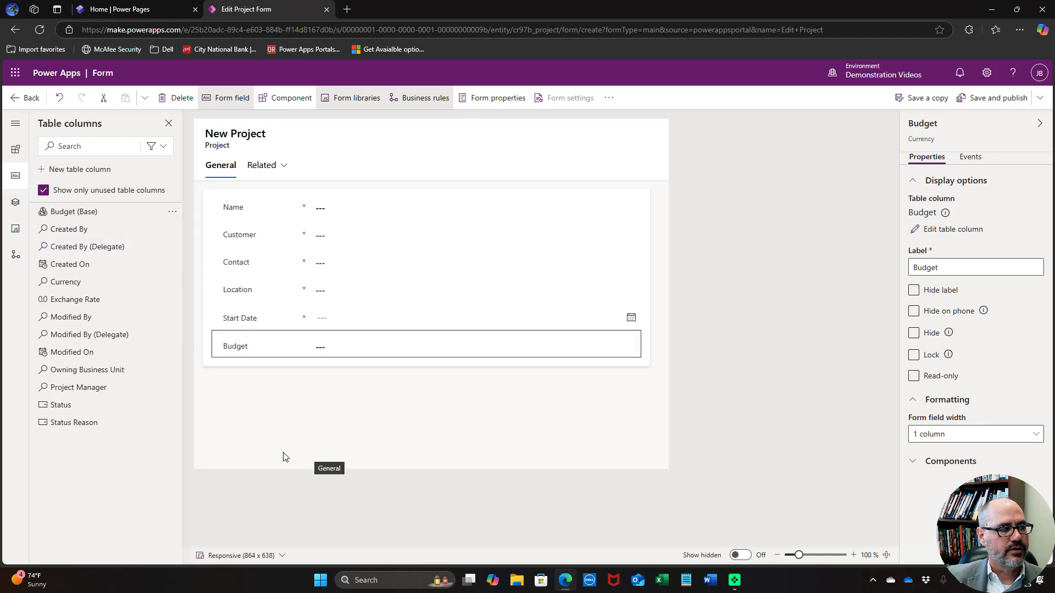
click(108, 395)
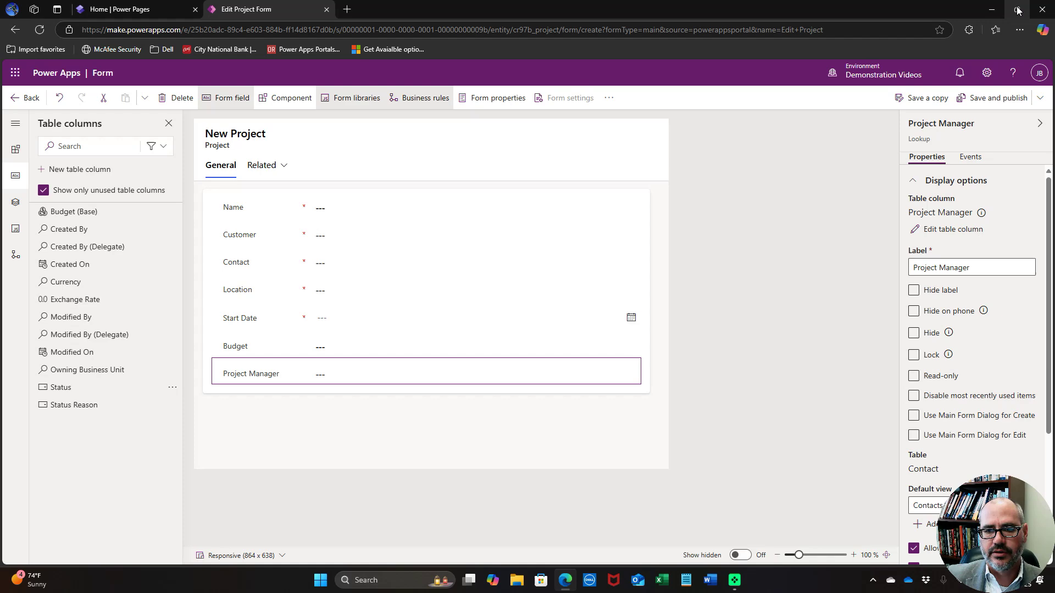
mouse_move(1017, 10)
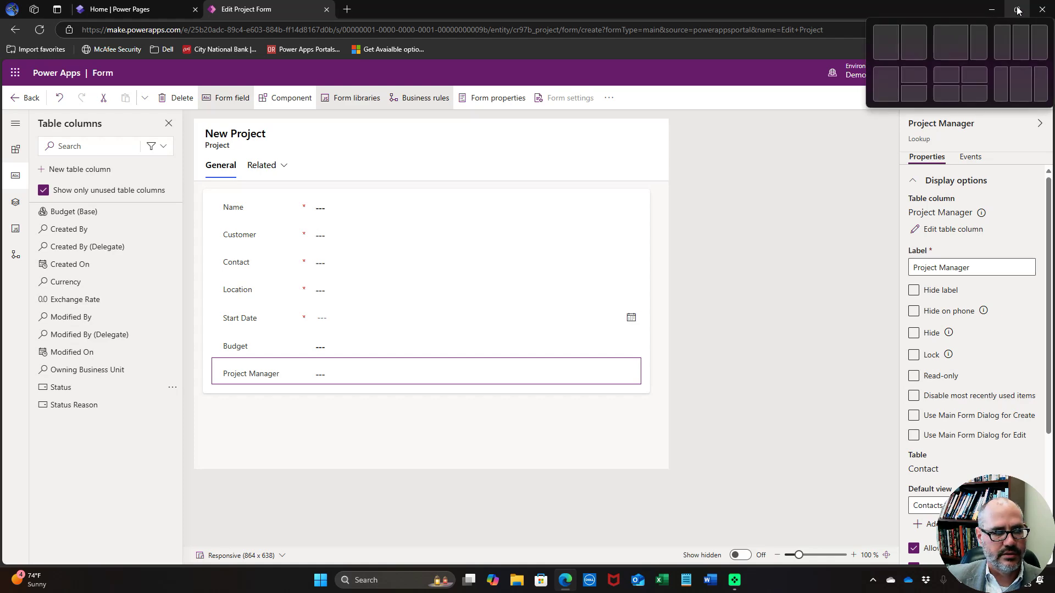
Filter the Contact lookup by related rows via Customer (Projects) and the Customer lookup relationship
click(1017, 10)
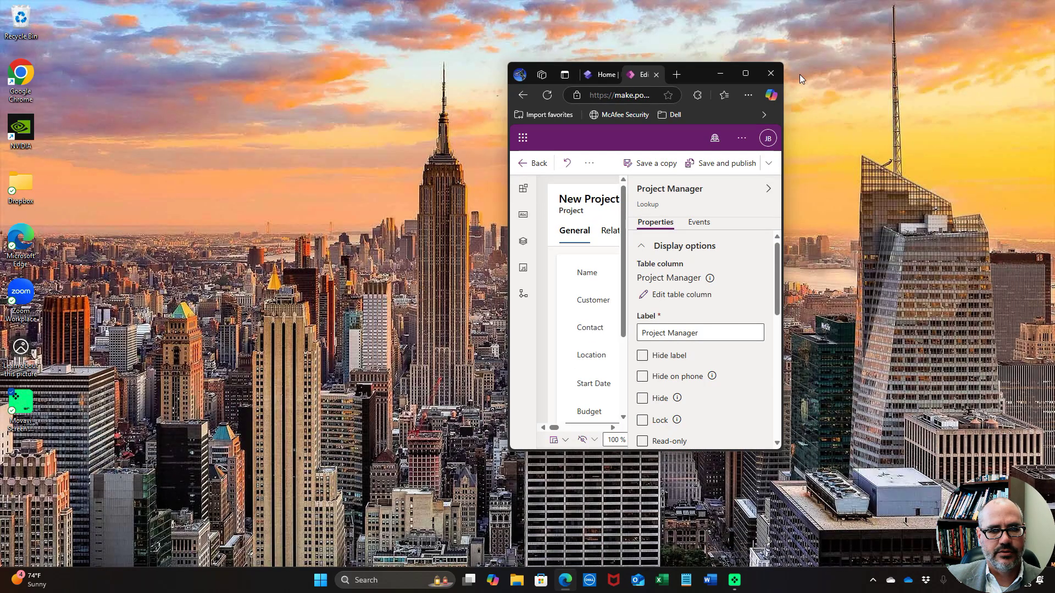
click(743, 74)
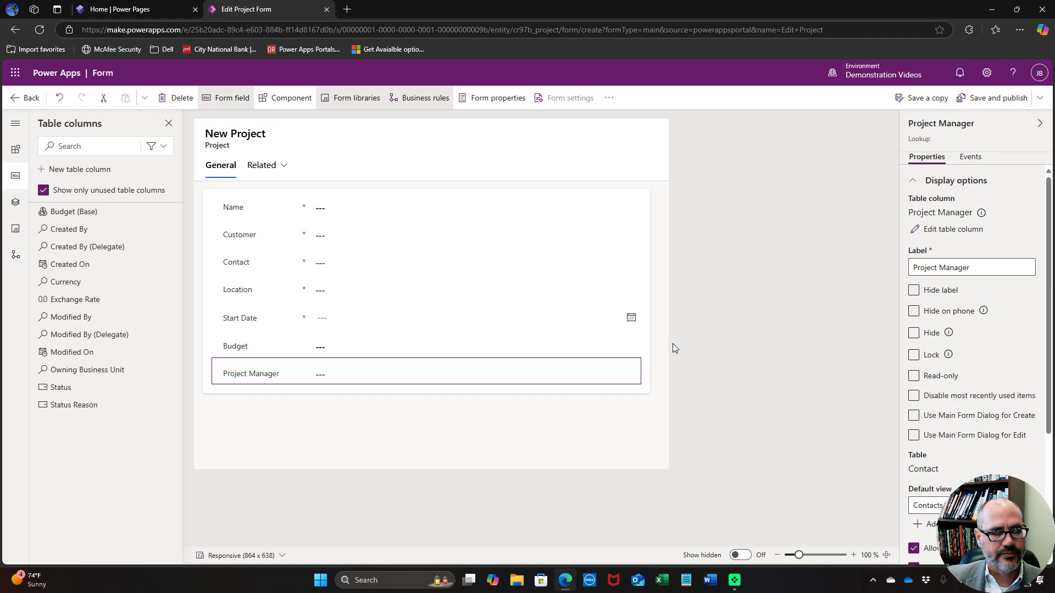
click(240, 265)
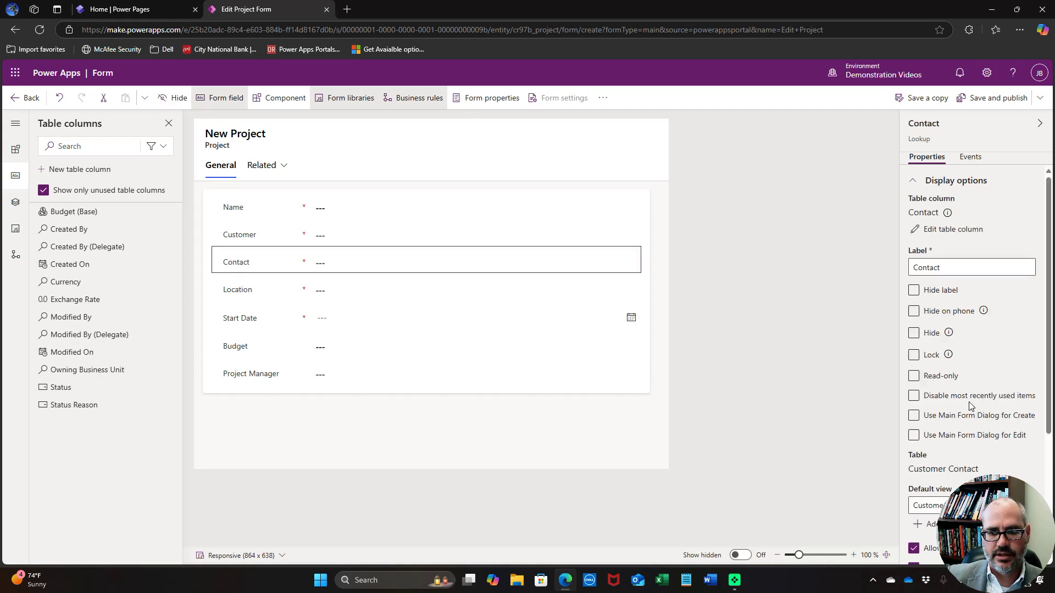
scroll(968, 401, down, 4)
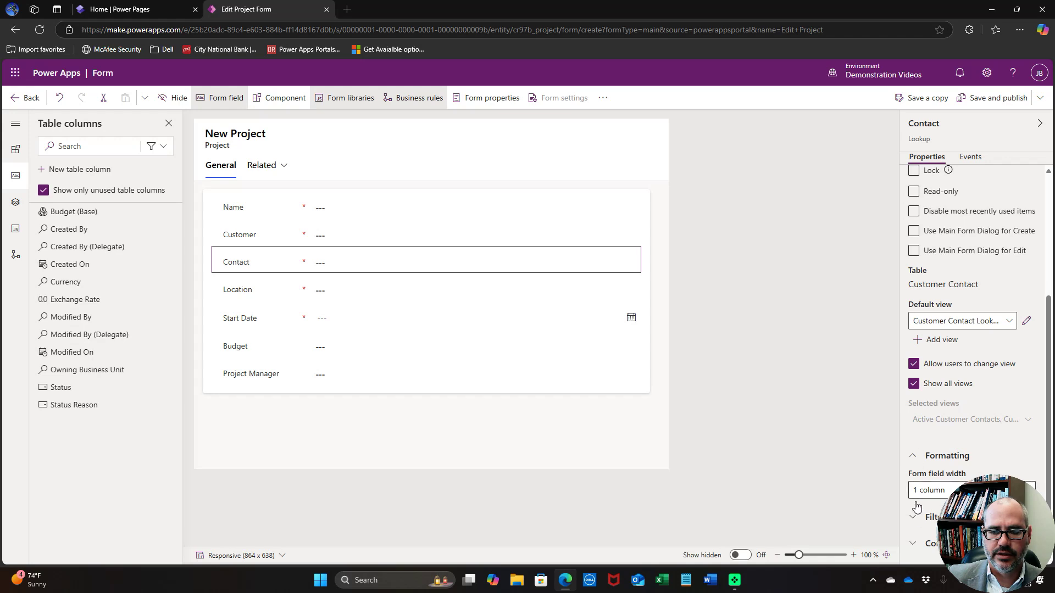
click(914, 519)
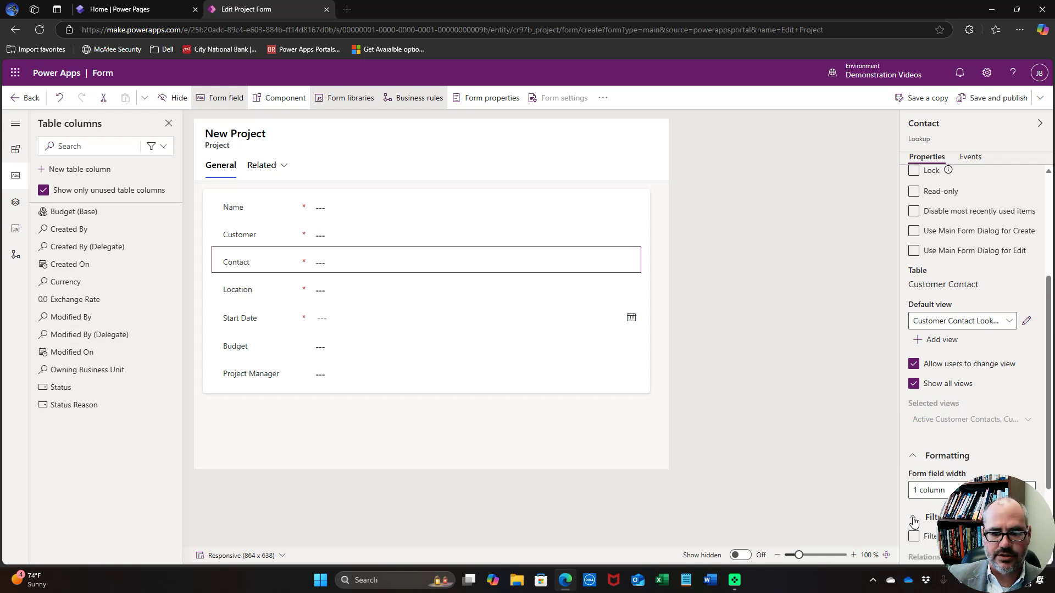
scroll(946, 472, down, 2)
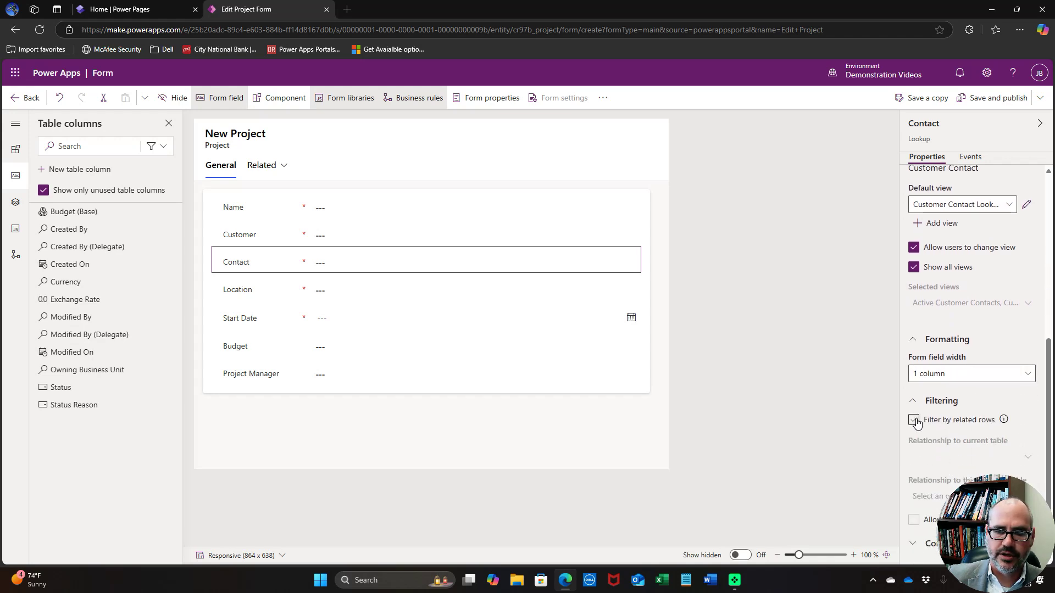
click(914, 420)
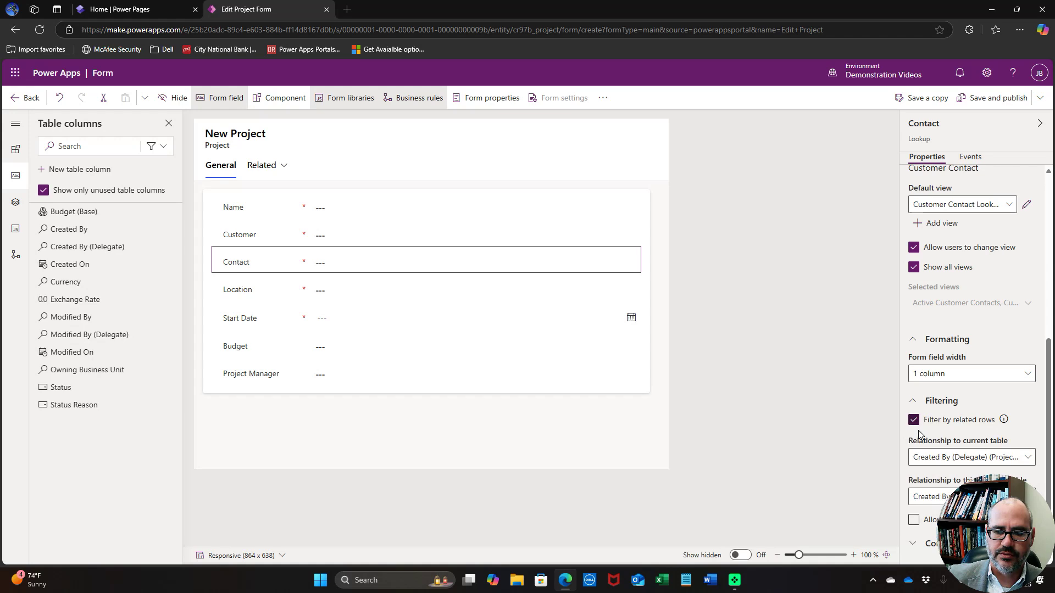
click(937, 459)
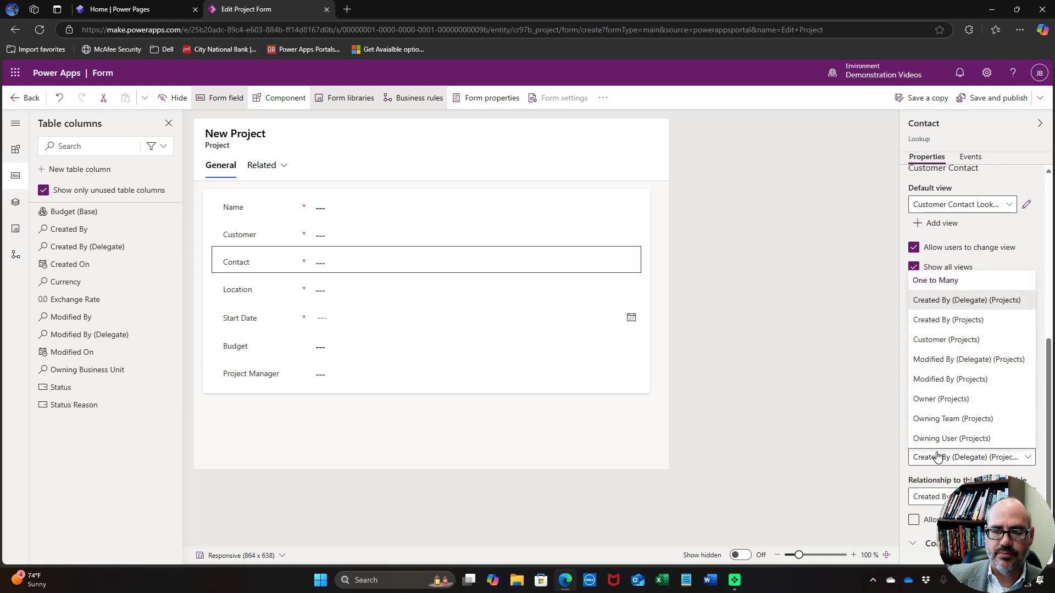
click(940, 342)
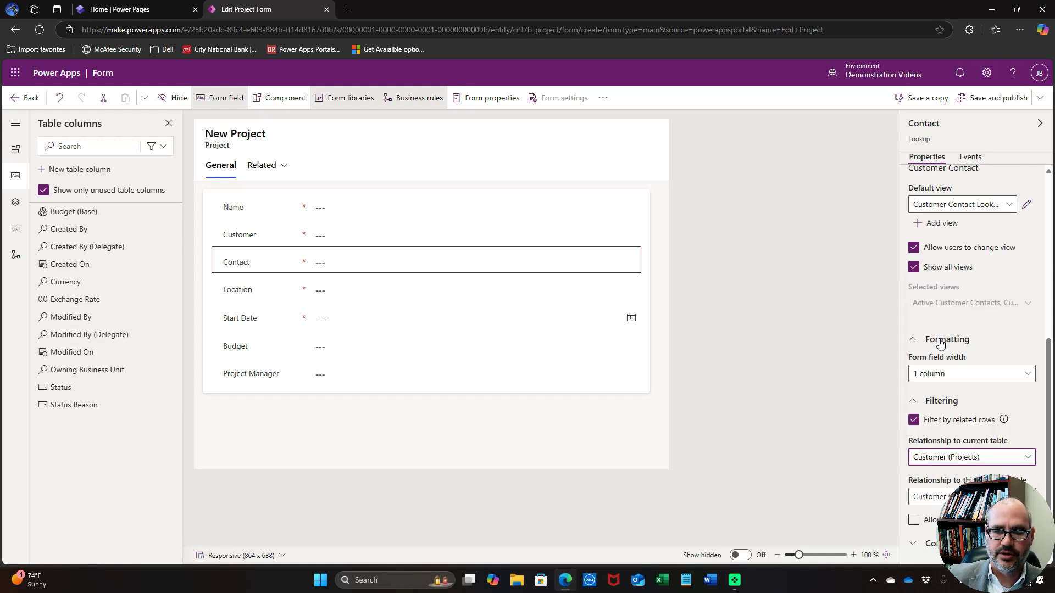
click(936, 497)
click(936, 502)
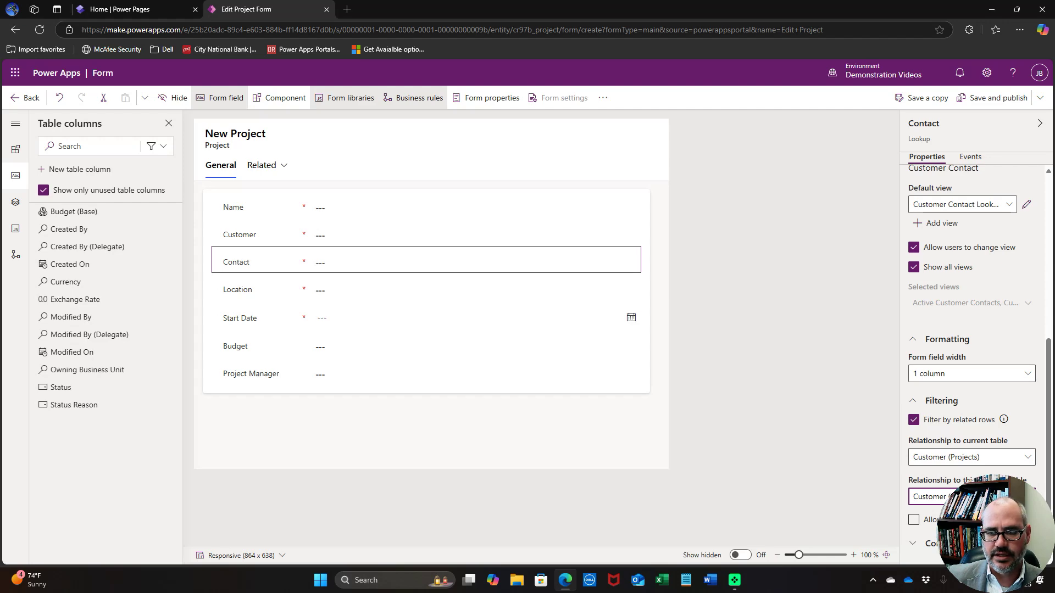
click(1019, 7)
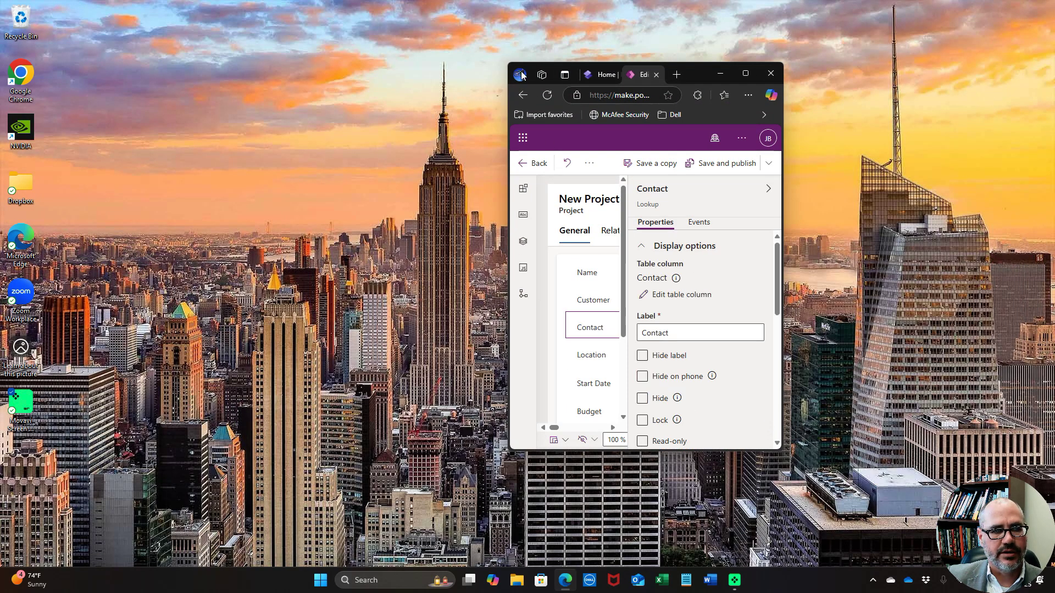
Enlarge the browser window and review the Contact lookup's related-row filtering relationships
drag(509, 68, 3, 8)
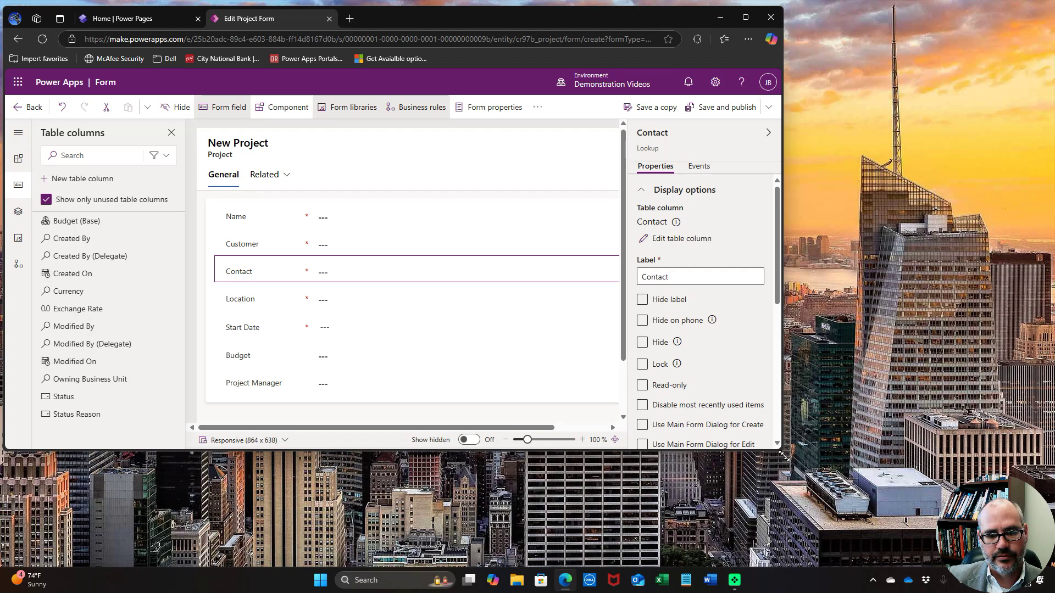
drag(782, 455, 1046, 468)
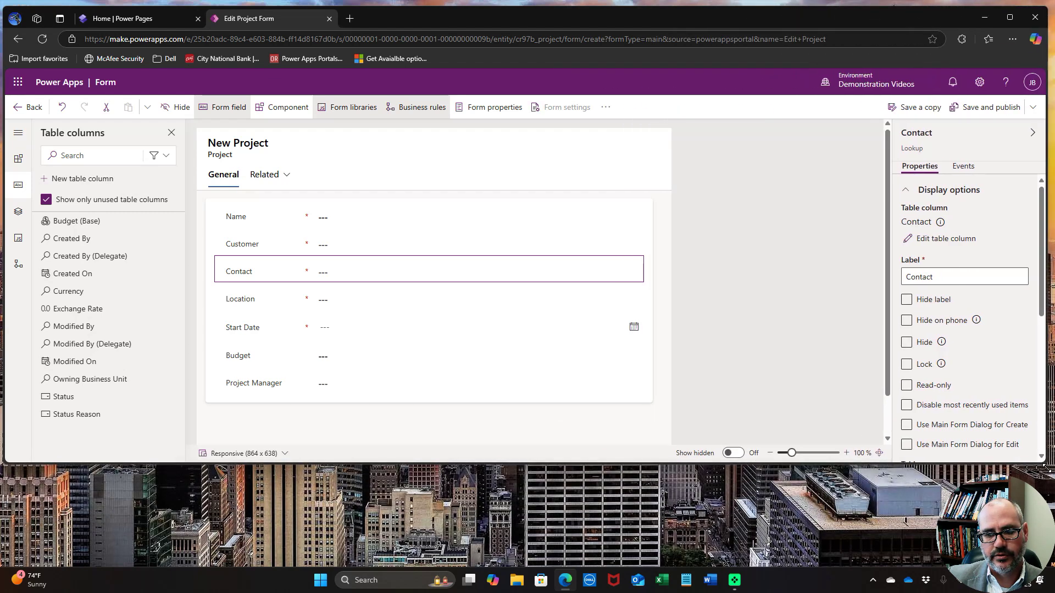
scroll(994, 359, down, 5)
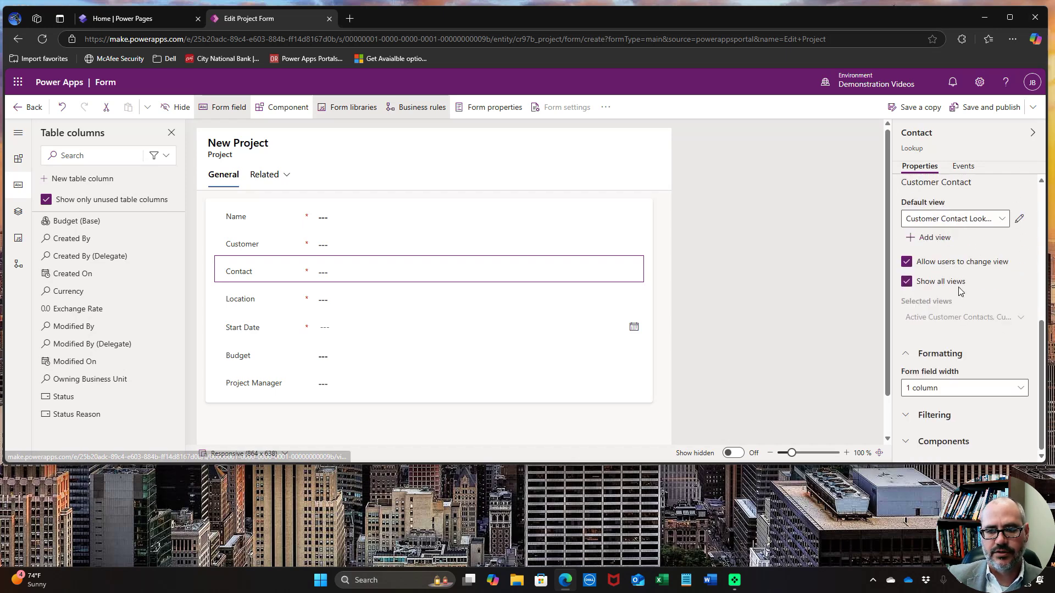
scroll(960, 314, up, 2)
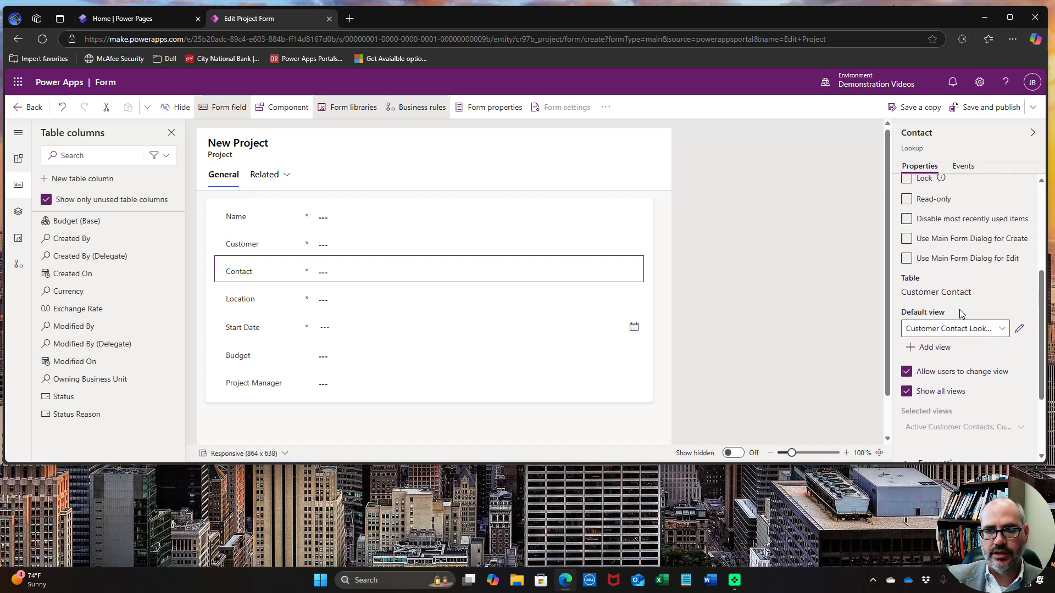
scroll(953, 357, down, 2)
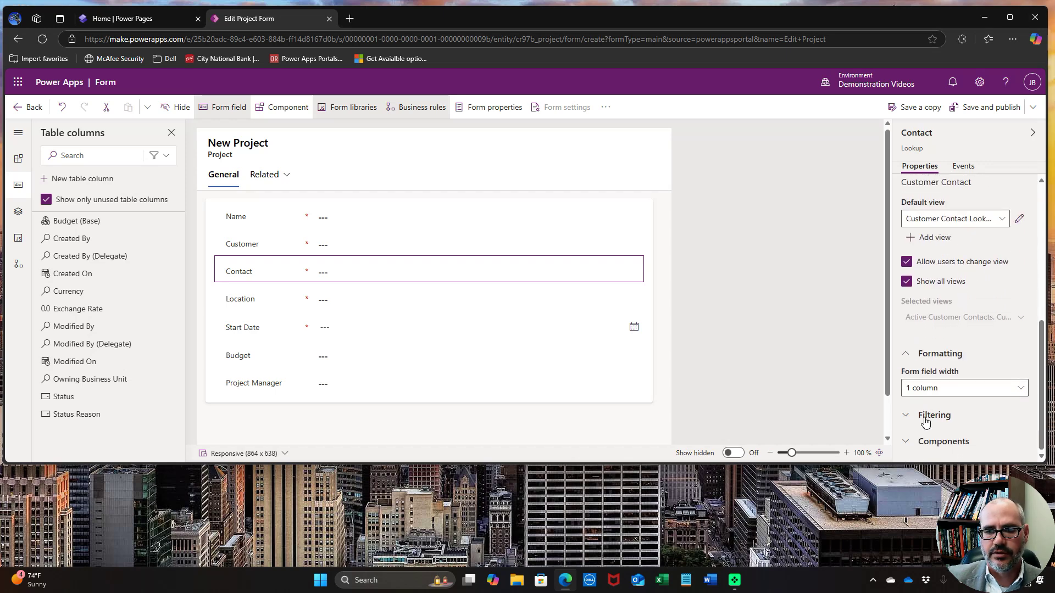
click(905, 415)
scroll(941, 406, down, 2)
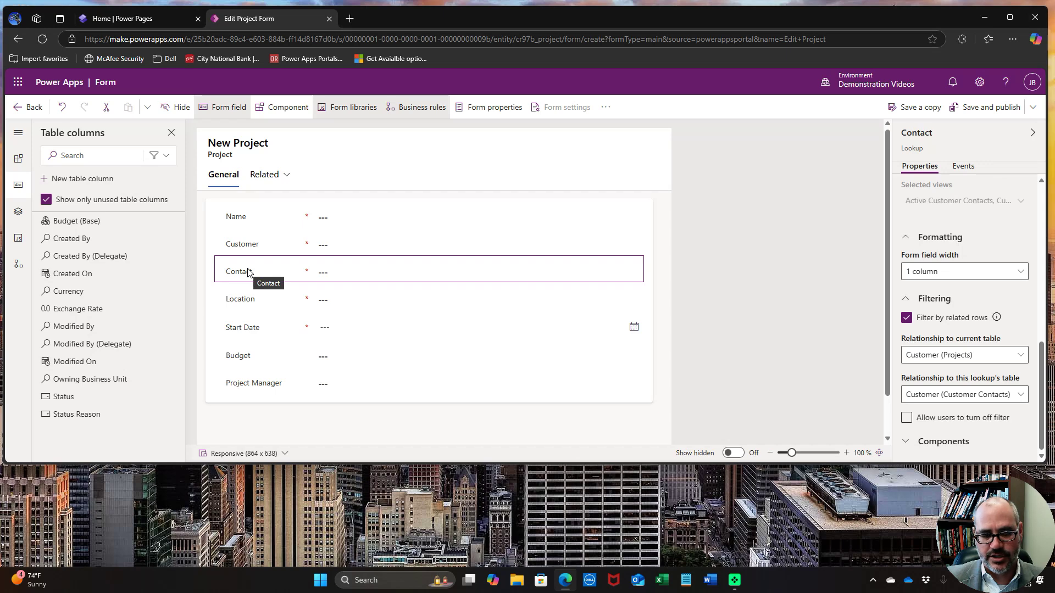
Filter the Location lookup by Customer (Projects) and Customer (Locations), then save and publish the form
click(246, 302)
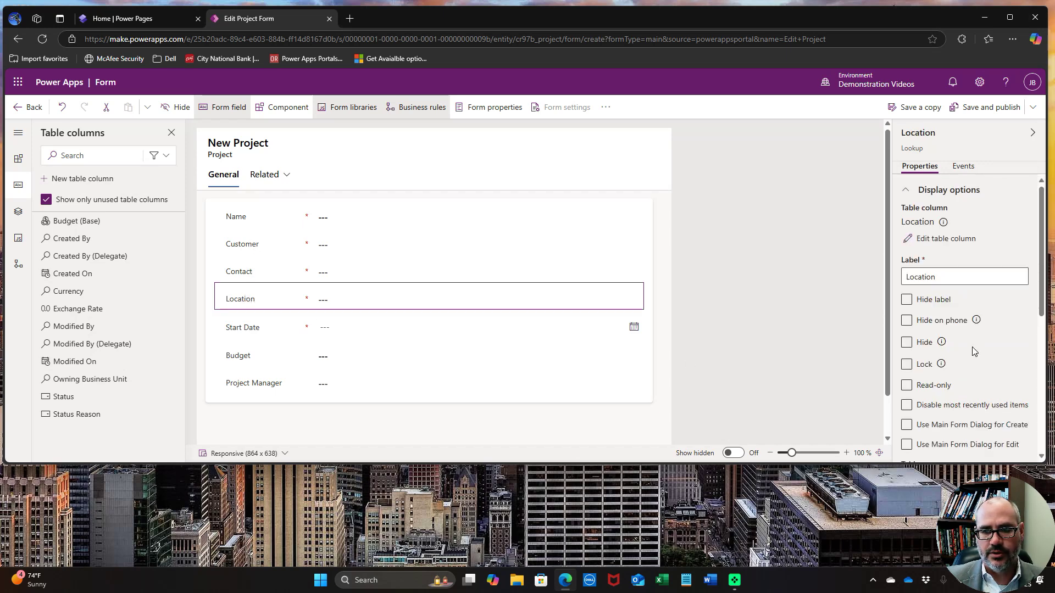
scroll(1027, 350, down, 2)
scroll(1027, 350, down, 3)
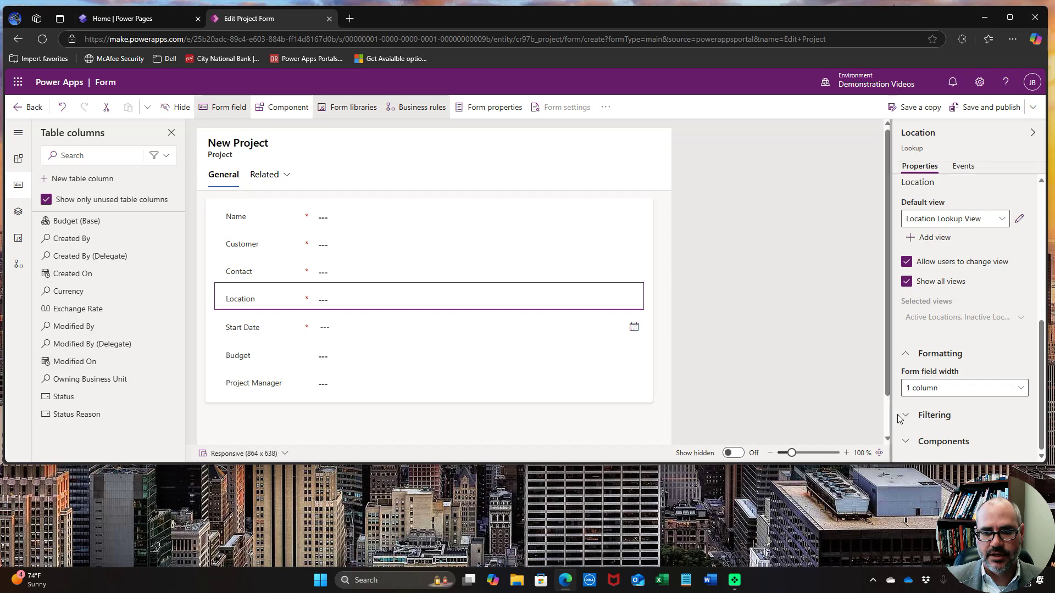
click(907, 418)
scroll(909, 384, down, 2)
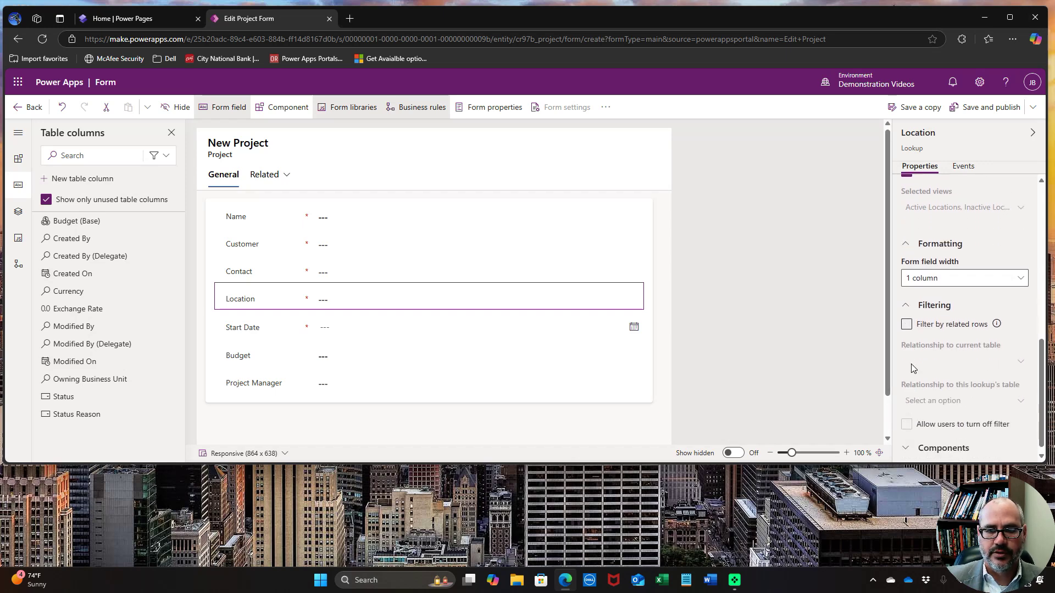
click(907, 325)
click(945, 361)
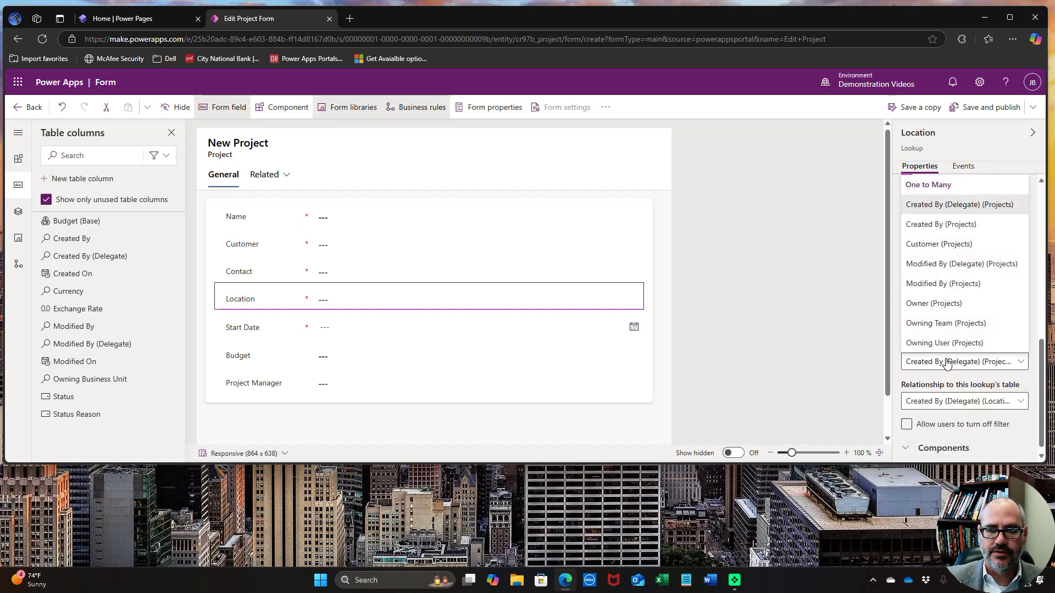
click(946, 250)
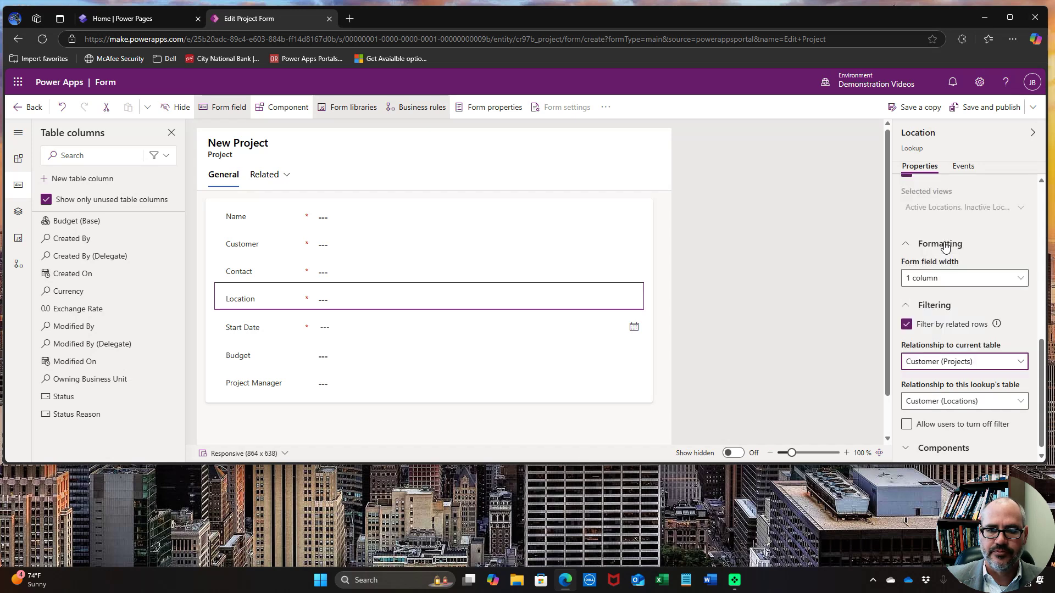
click(975, 406)
click(956, 423)
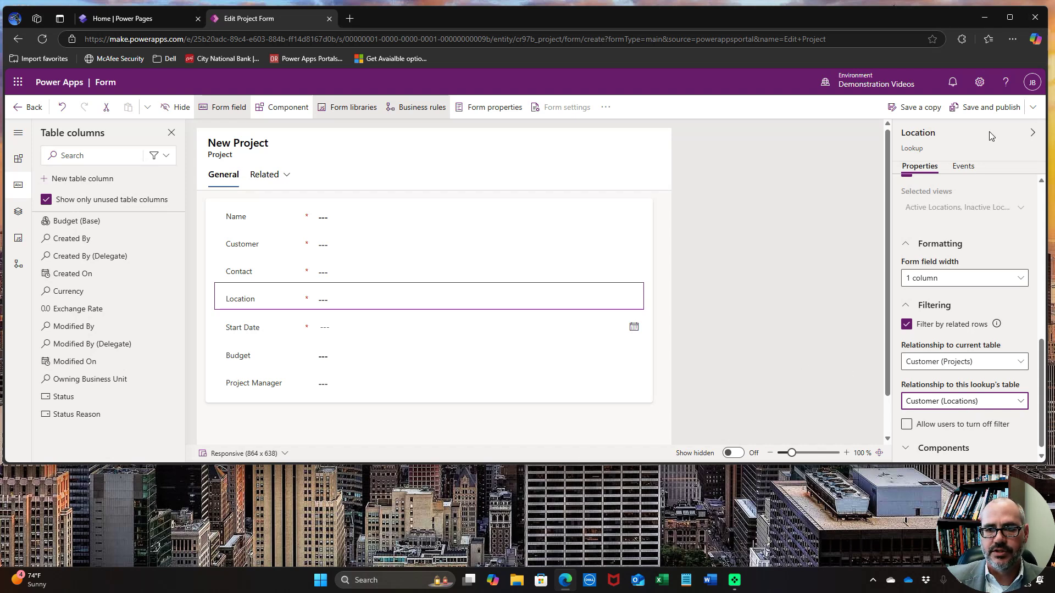
click(989, 113)
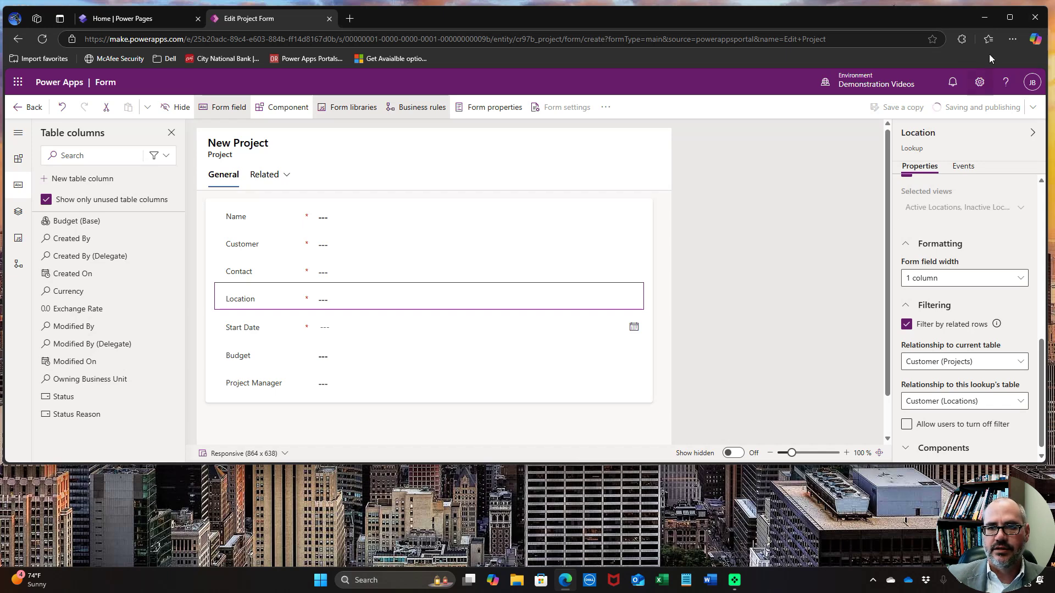
Leave the form editor and open the Project table's Active Projects view in the designer
click(1009, 18)
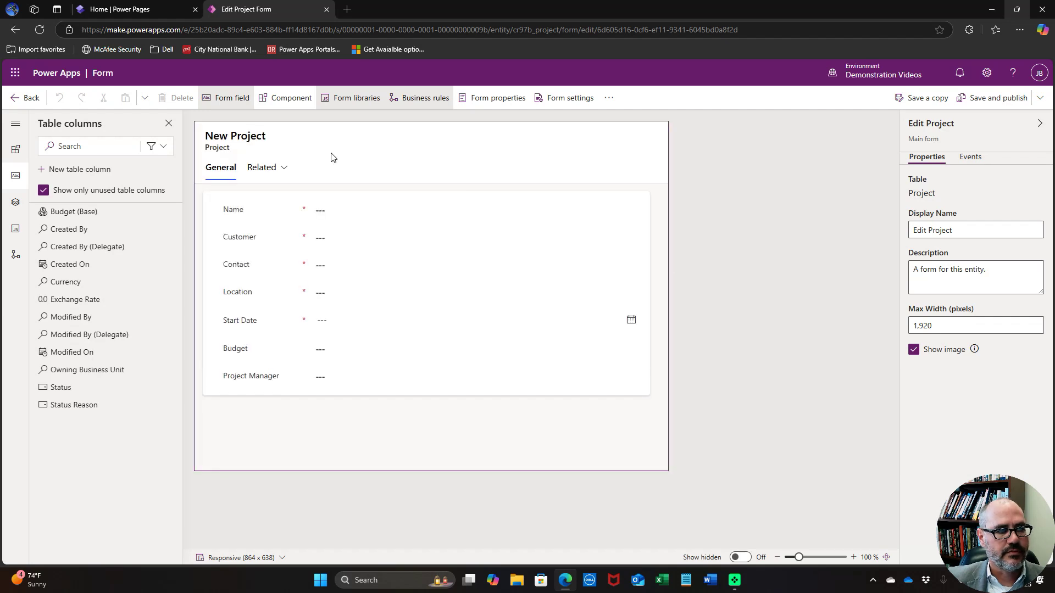
click(26, 97)
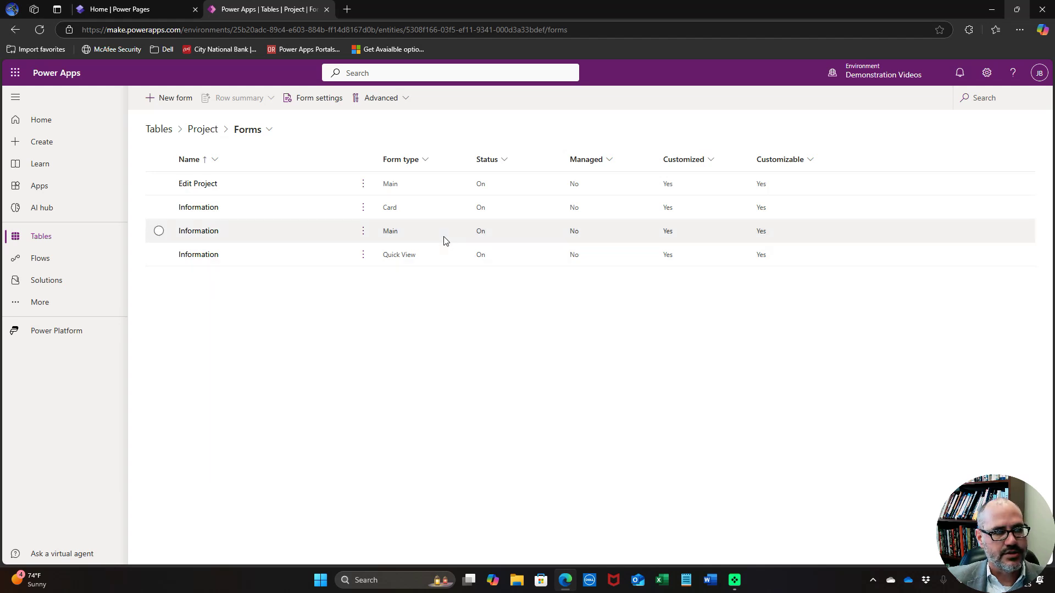
click(201, 131)
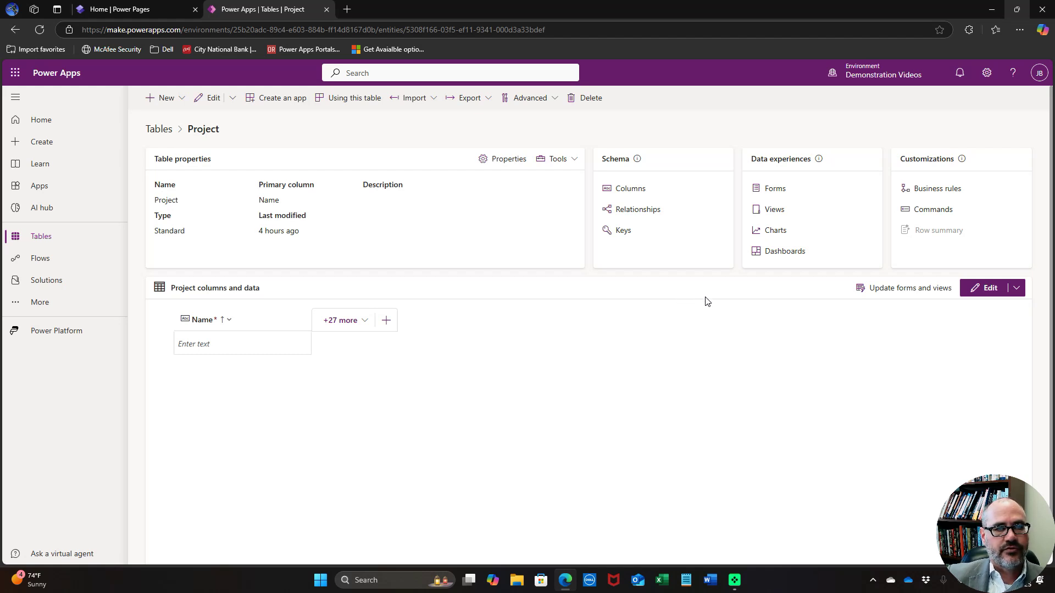
click(774, 211)
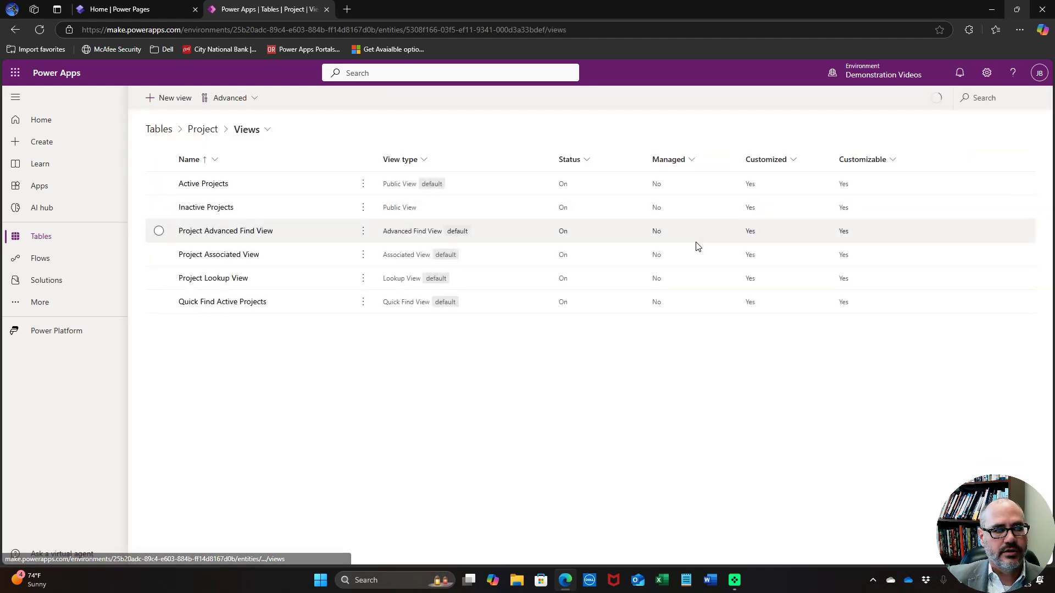
click(211, 183)
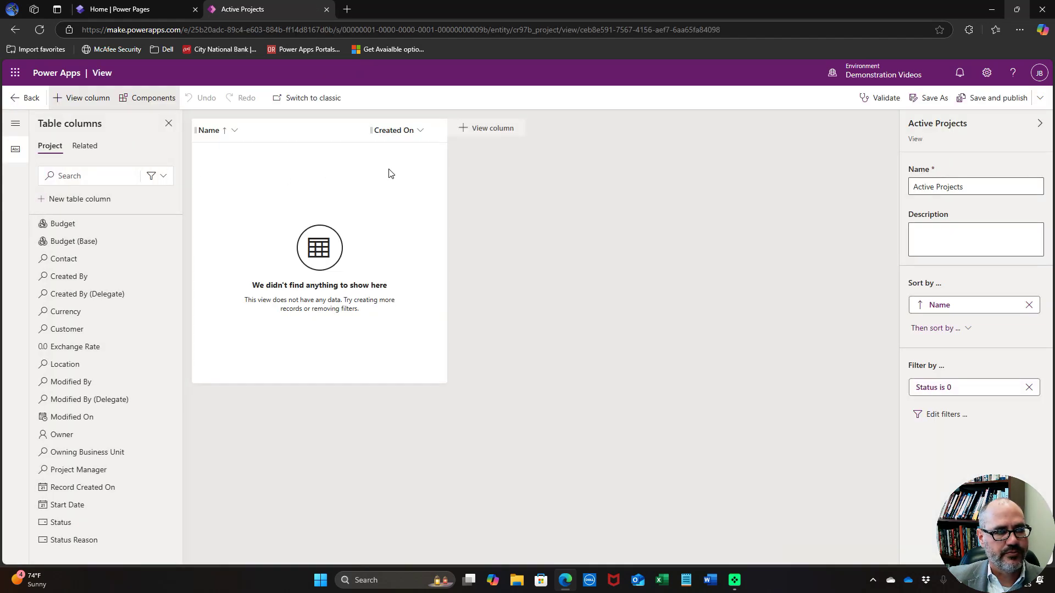
Remove Created On from Active Projects and add the related Customer Name column
click(421, 132)
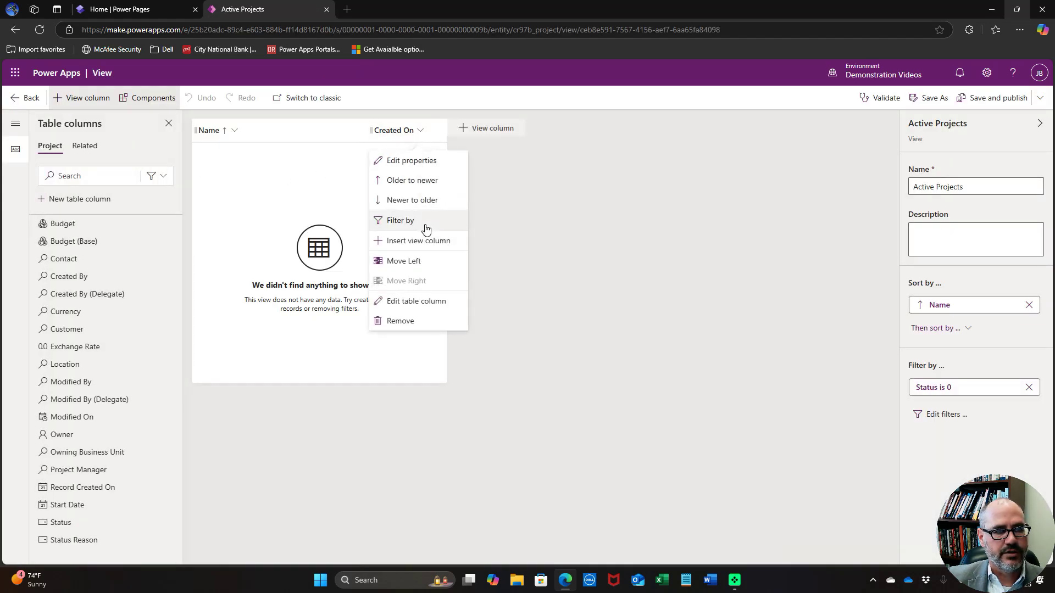
click(422, 322)
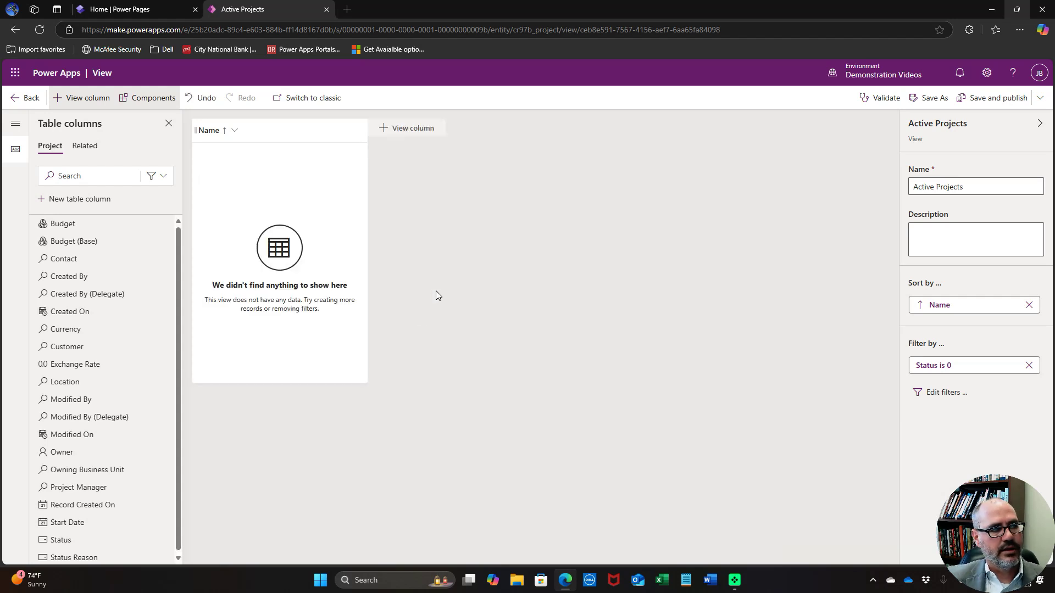
click(82, 147)
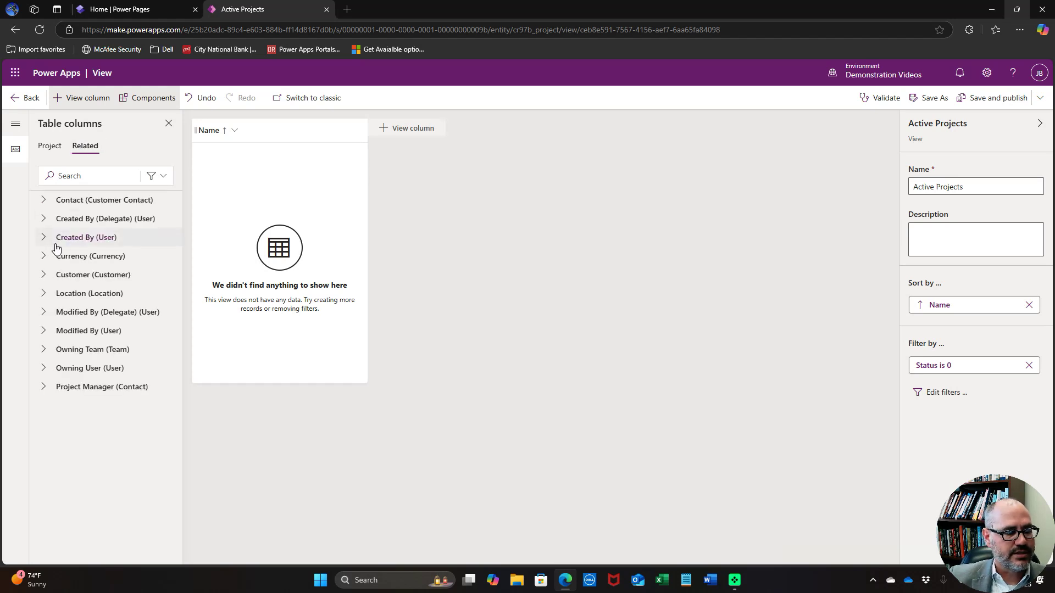
click(43, 275)
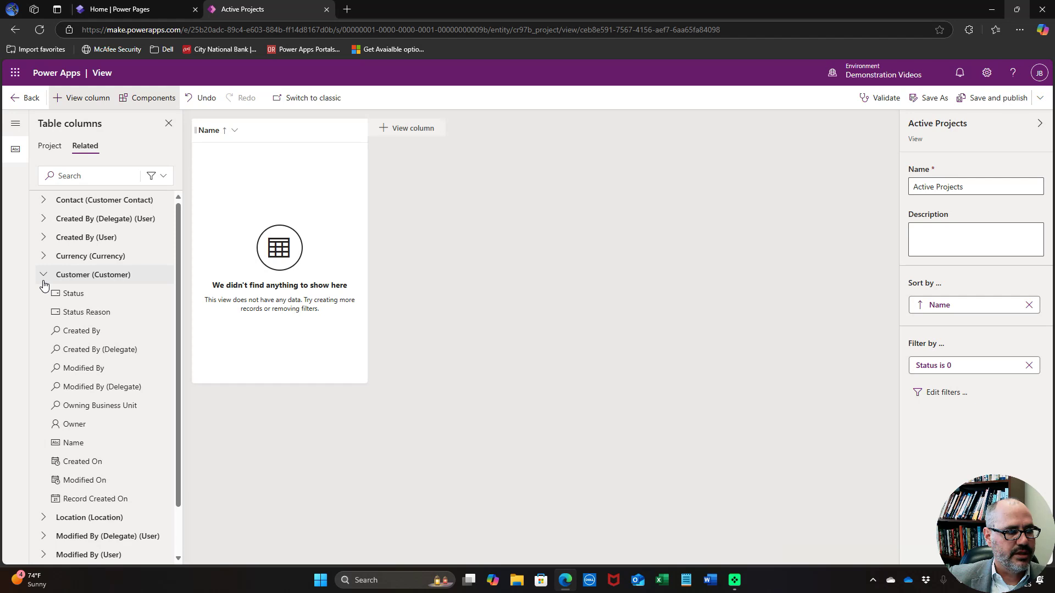
click(77, 449)
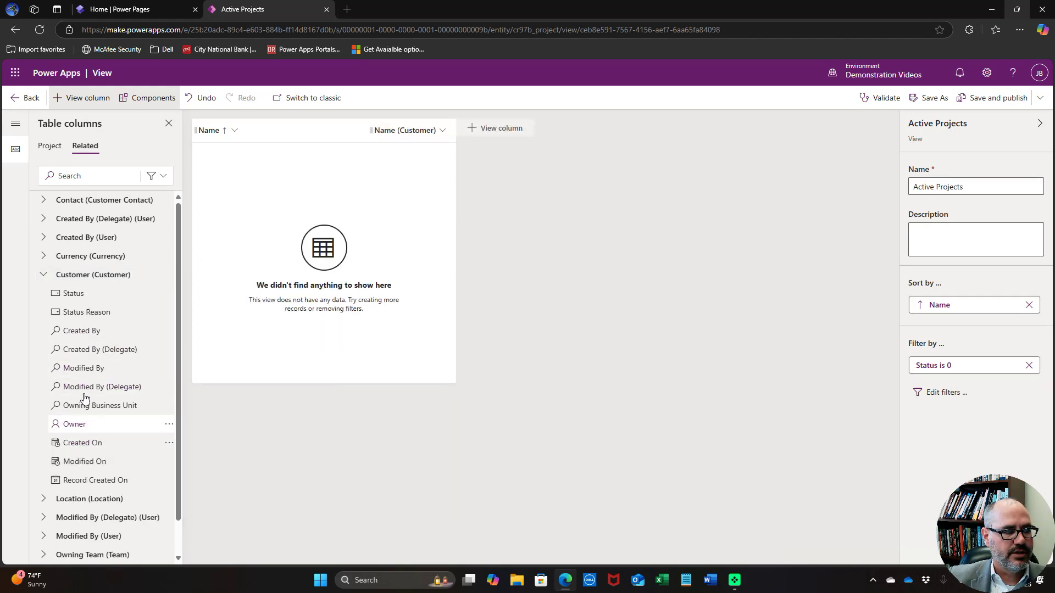
click(45, 275)
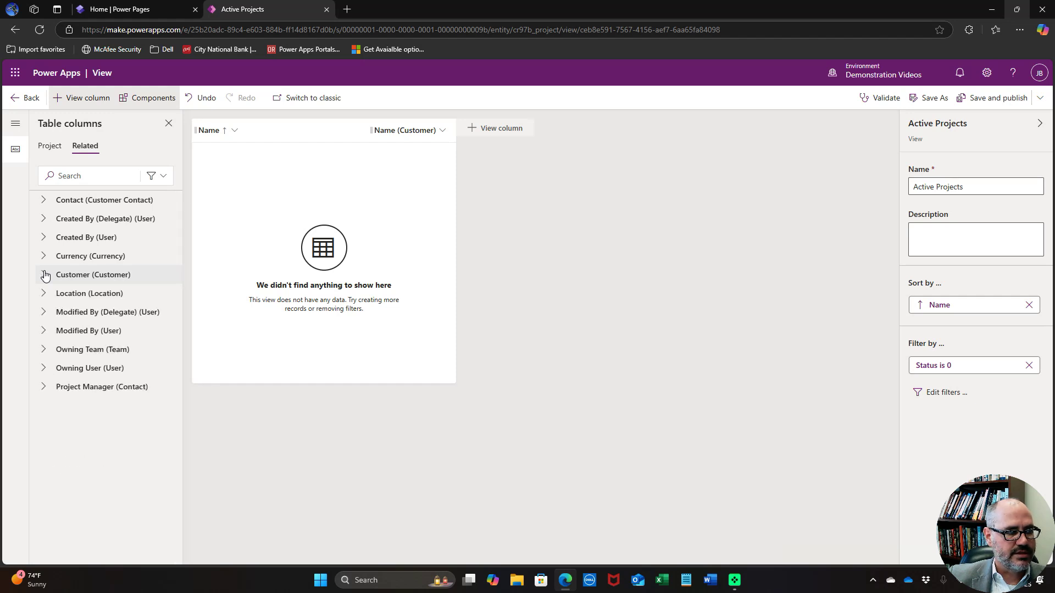
Add the Contact's Full Name, Email Address and Phone Number columns
click(44, 201)
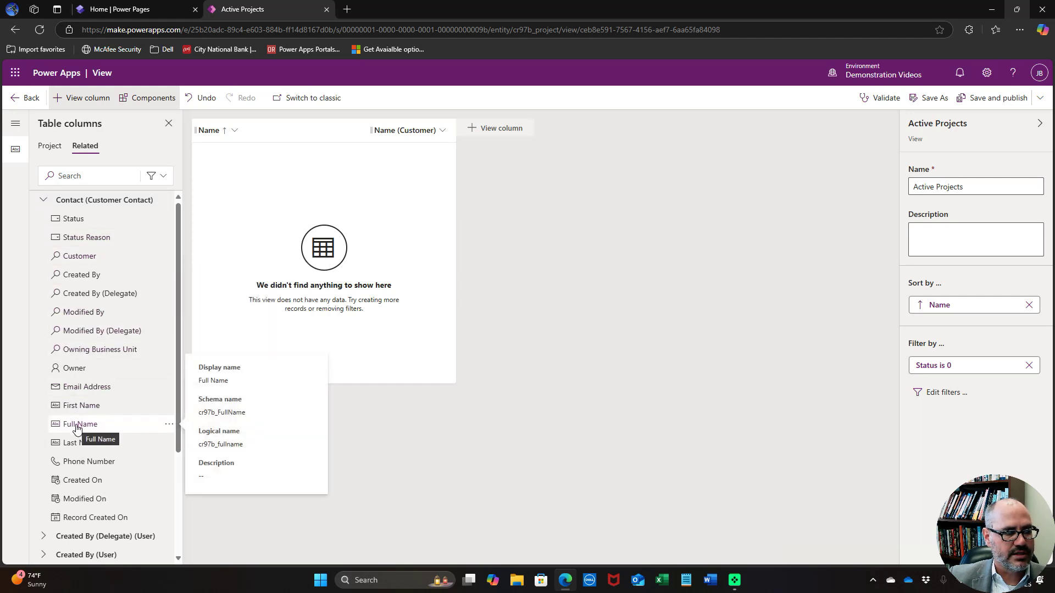
click(77, 426)
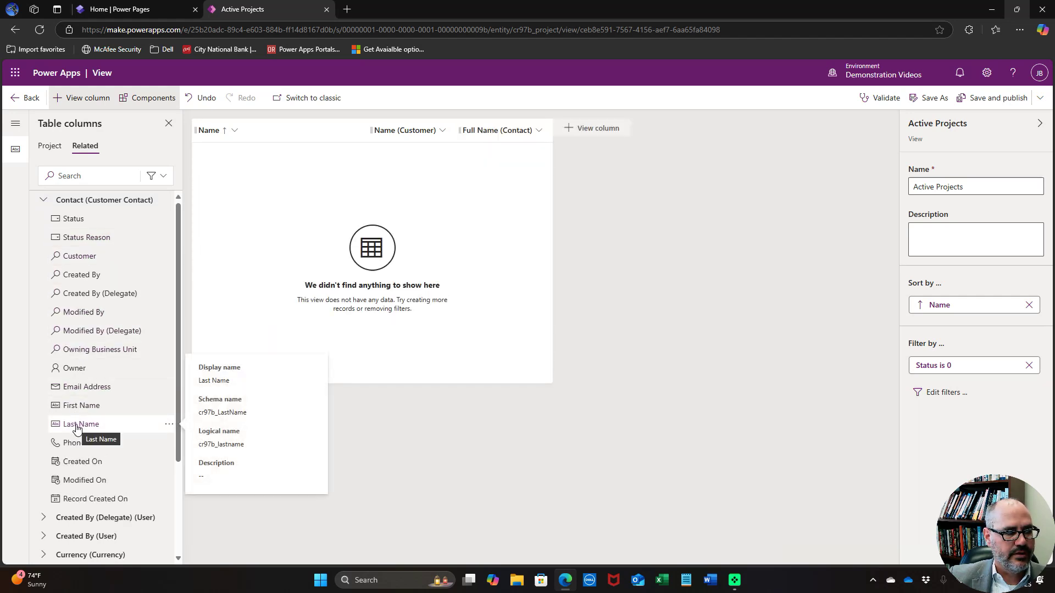
click(83, 387)
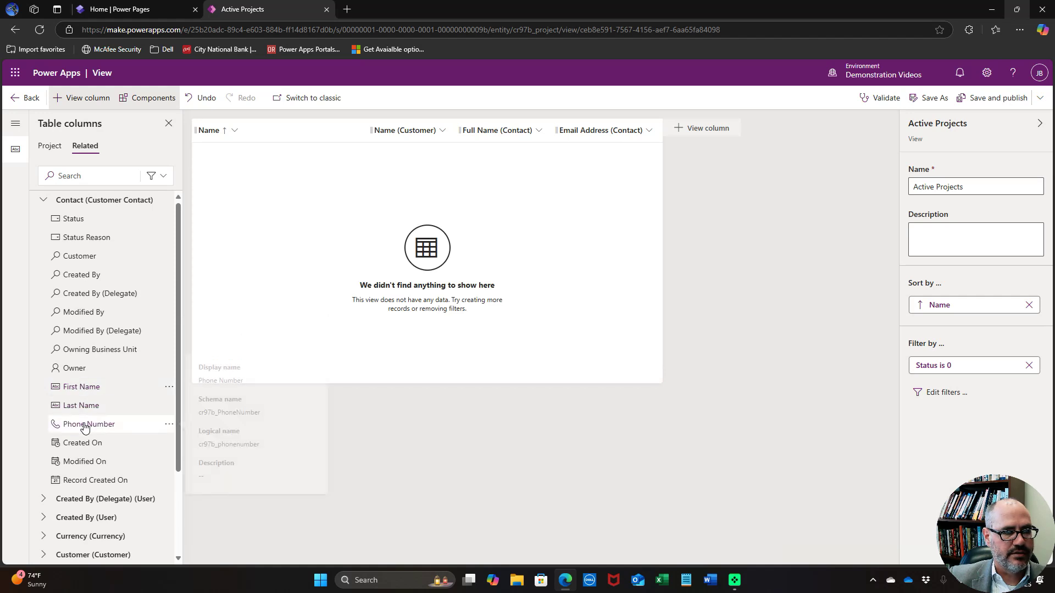
click(84, 425)
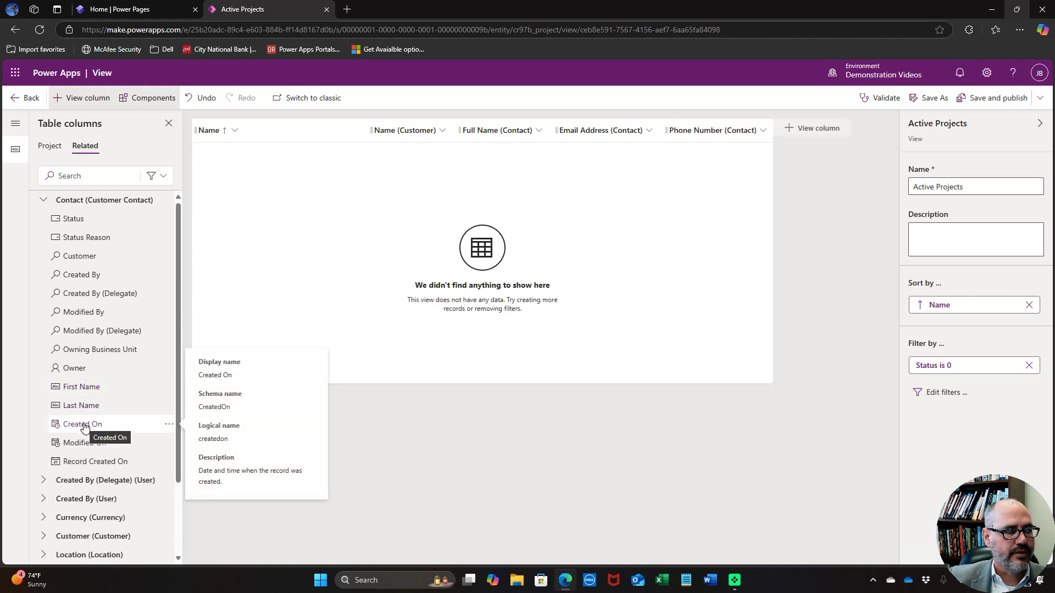
click(46, 201)
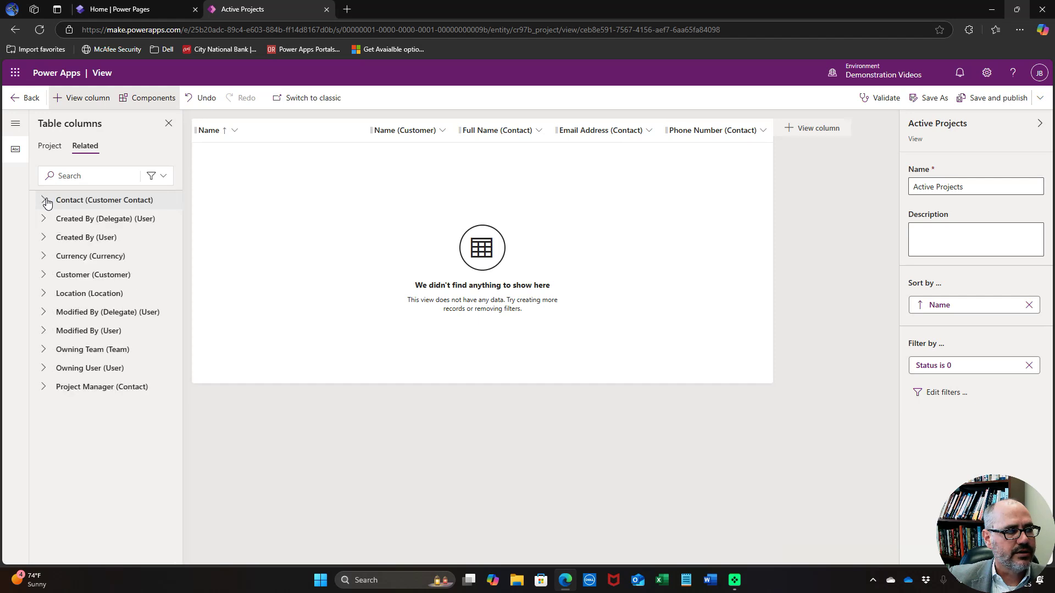
Add the Location's Name, Street Address, City, State and Zip Code columns
click(42, 295)
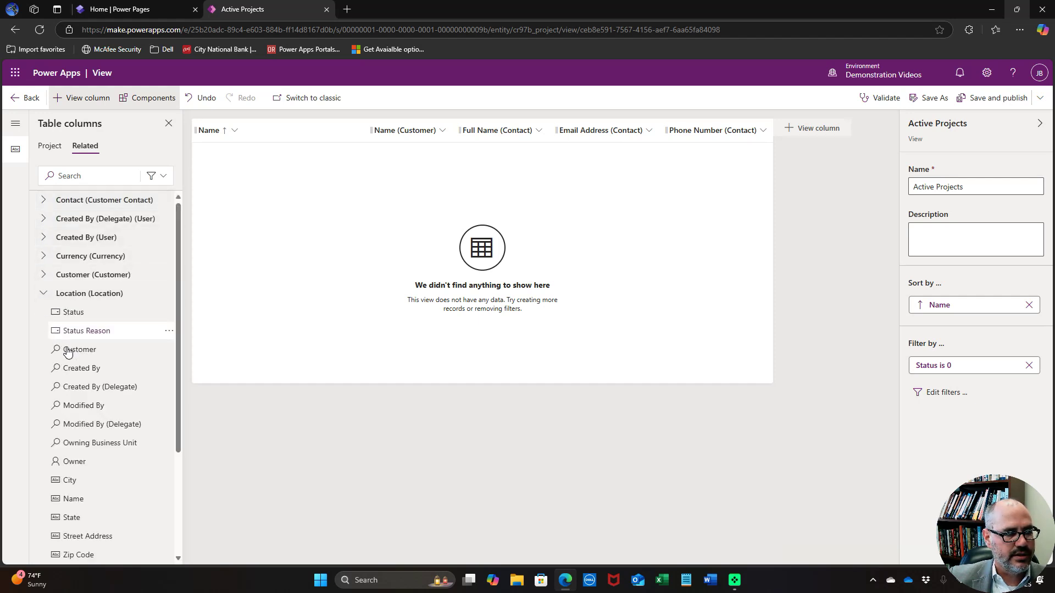
click(80, 503)
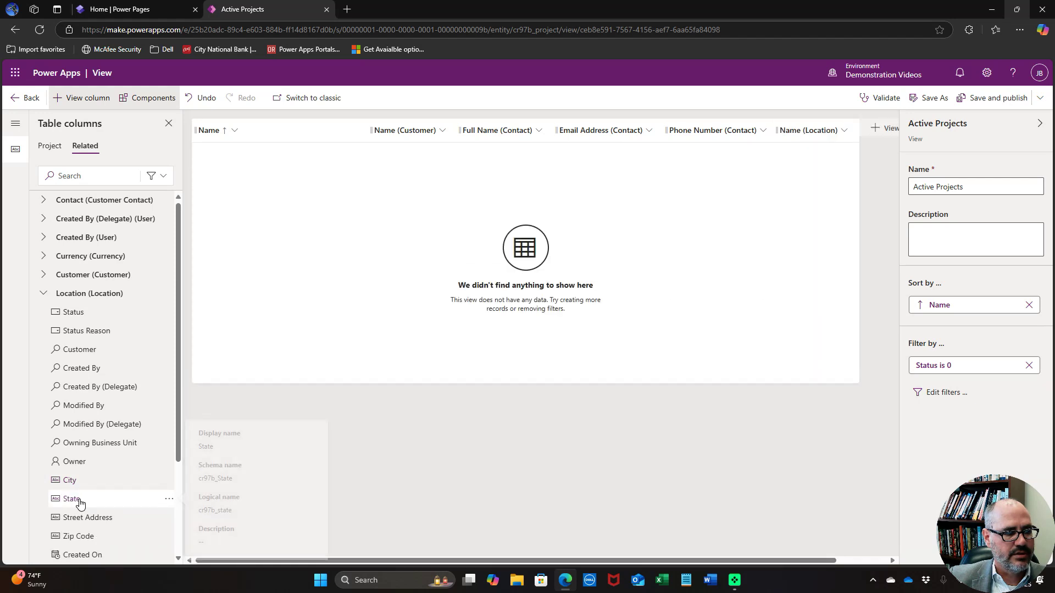
click(80, 517)
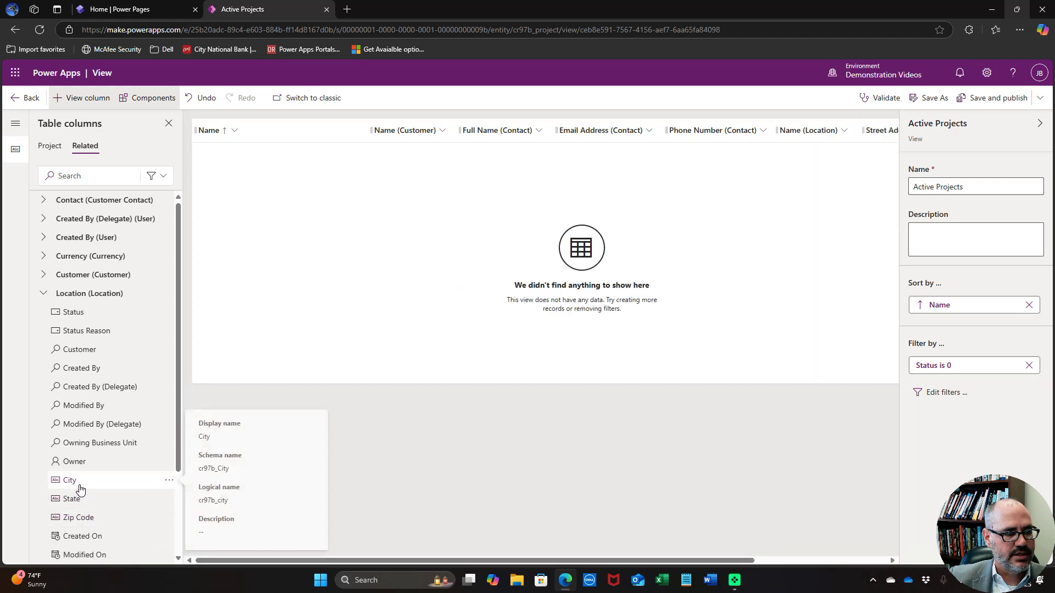
click(80, 485)
click(80, 484)
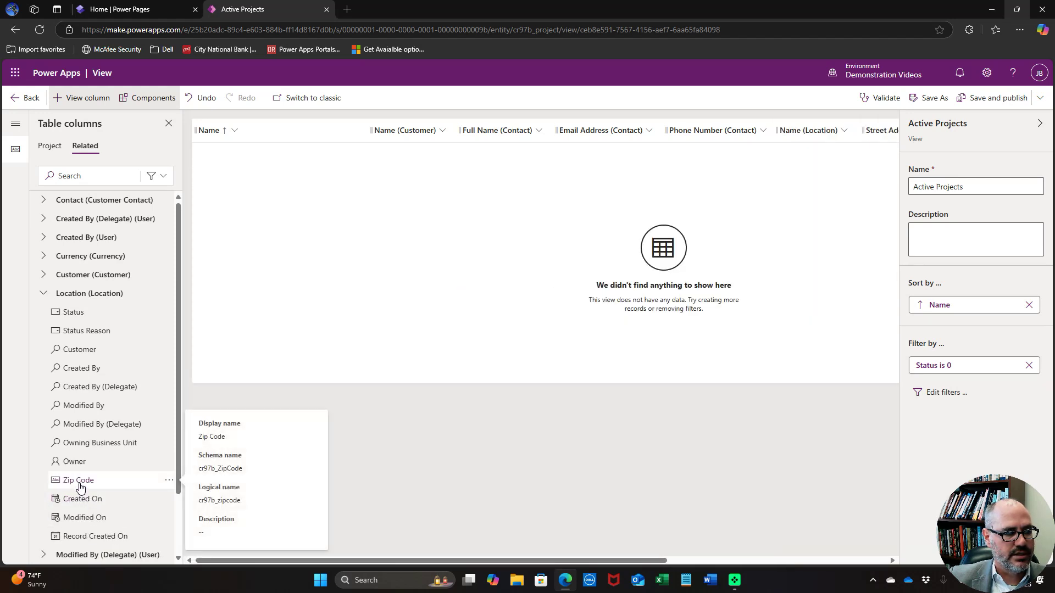
click(80, 485)
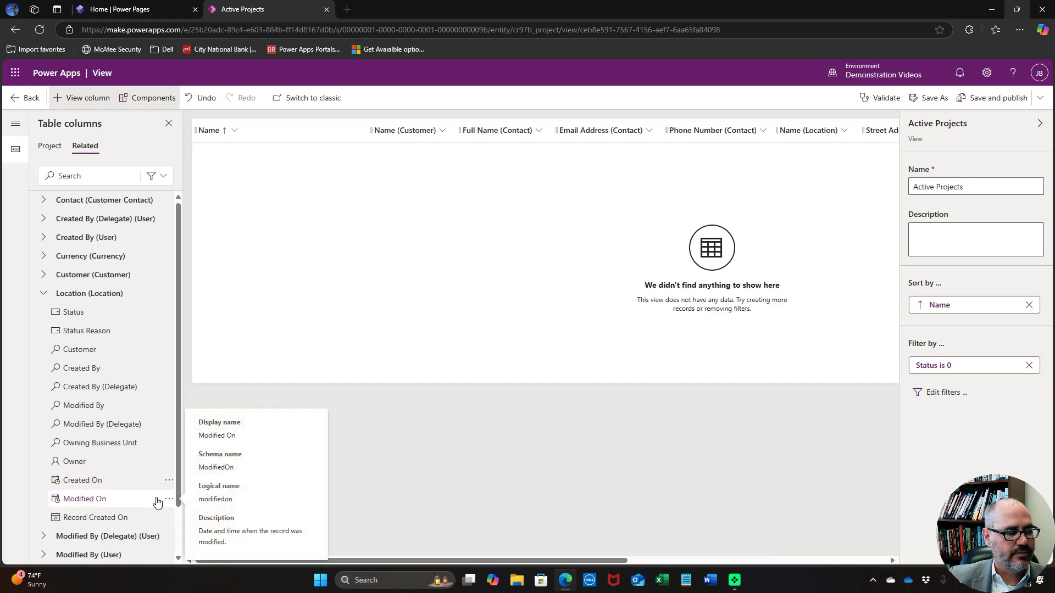
Add the Project's Start Date, Budget and Project Manager columns to the view
click(50, 146)
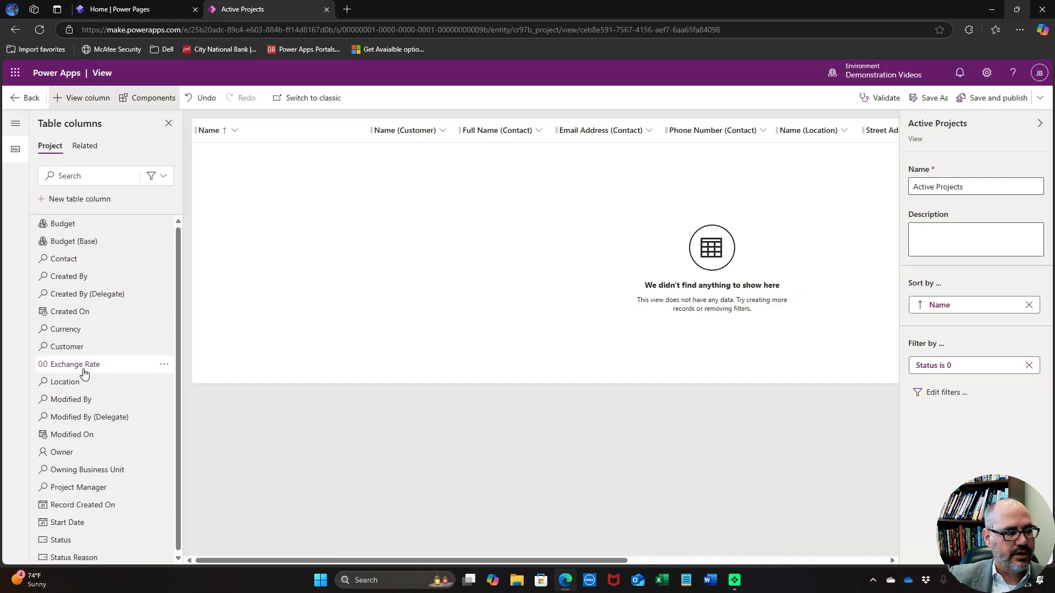
click(83, 523)
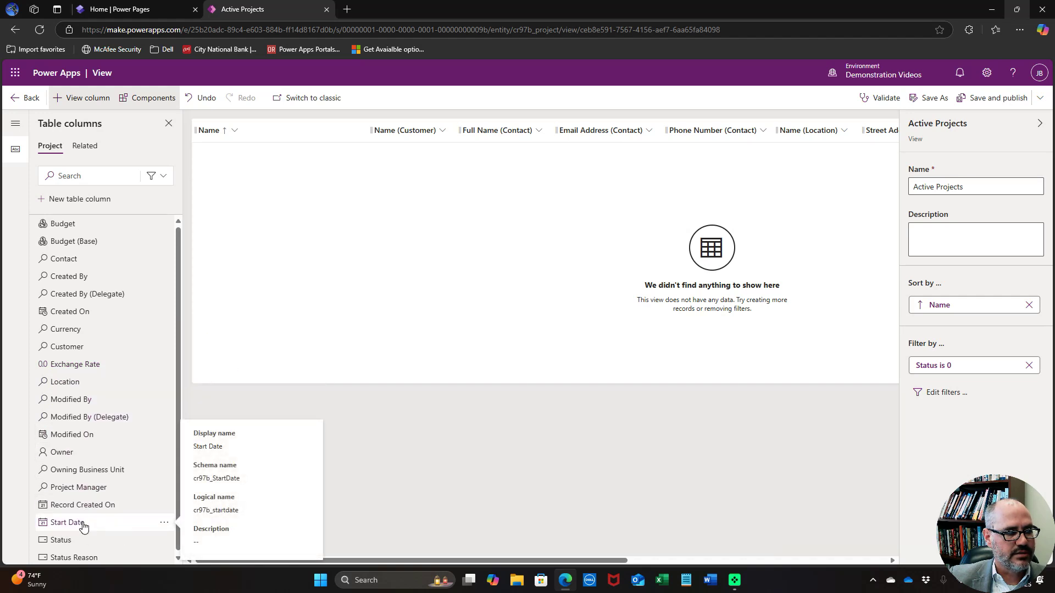
click(95, 224)
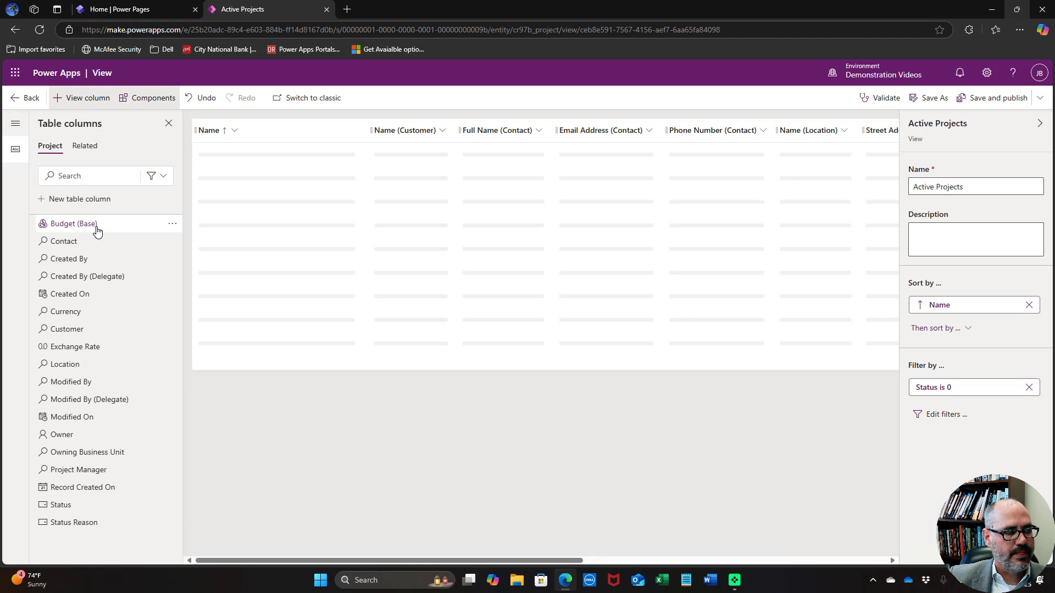
click(86, 469)
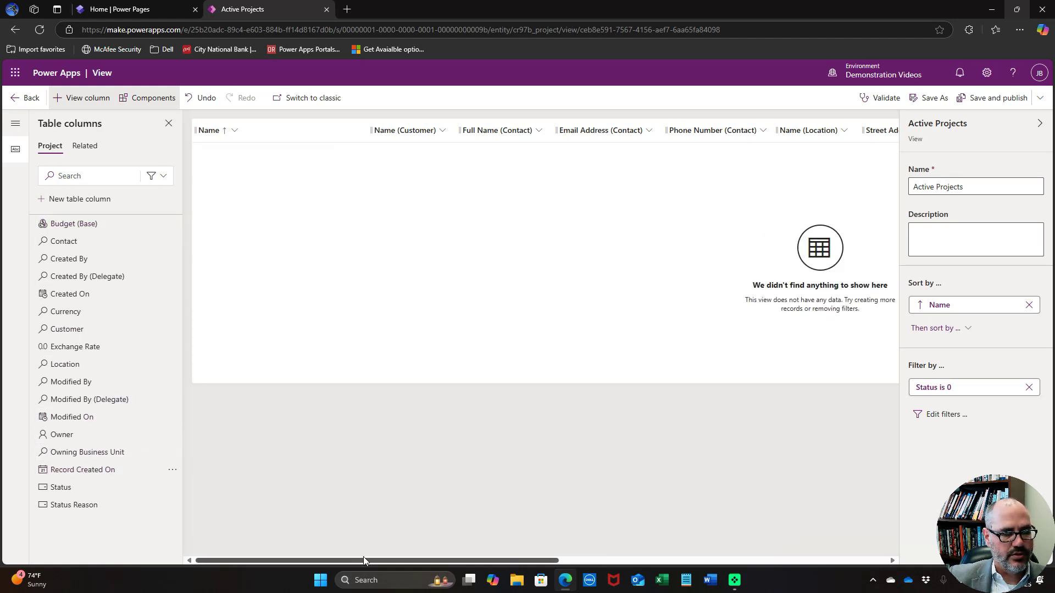
Check the new columns in the grid, then save and publish Active Projects and return to Views
drag(364, 556, 733, 537)
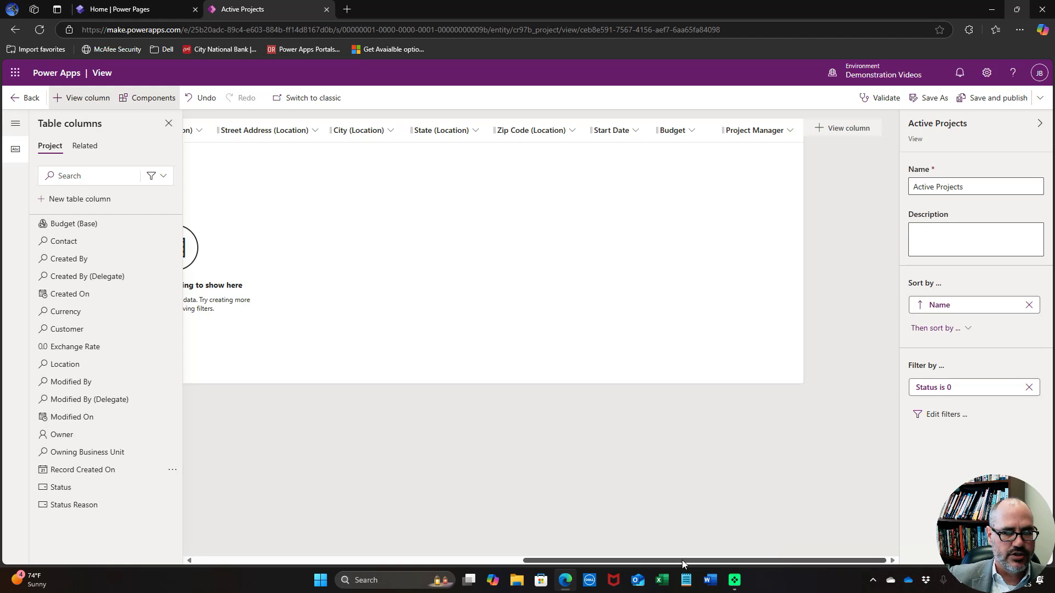
drag(682, 559, 316, 547)
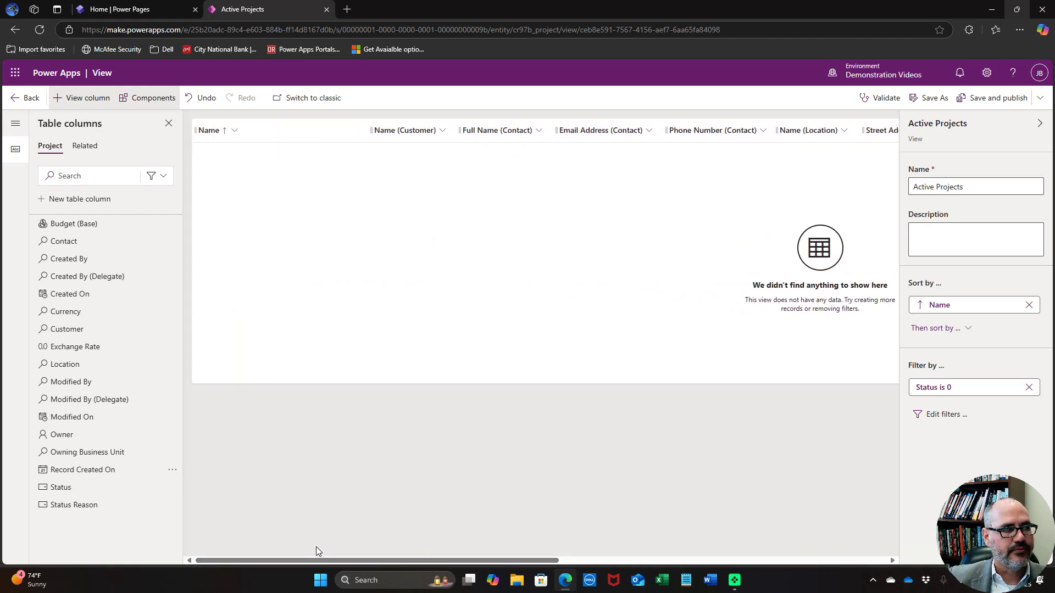
click(980, 103)
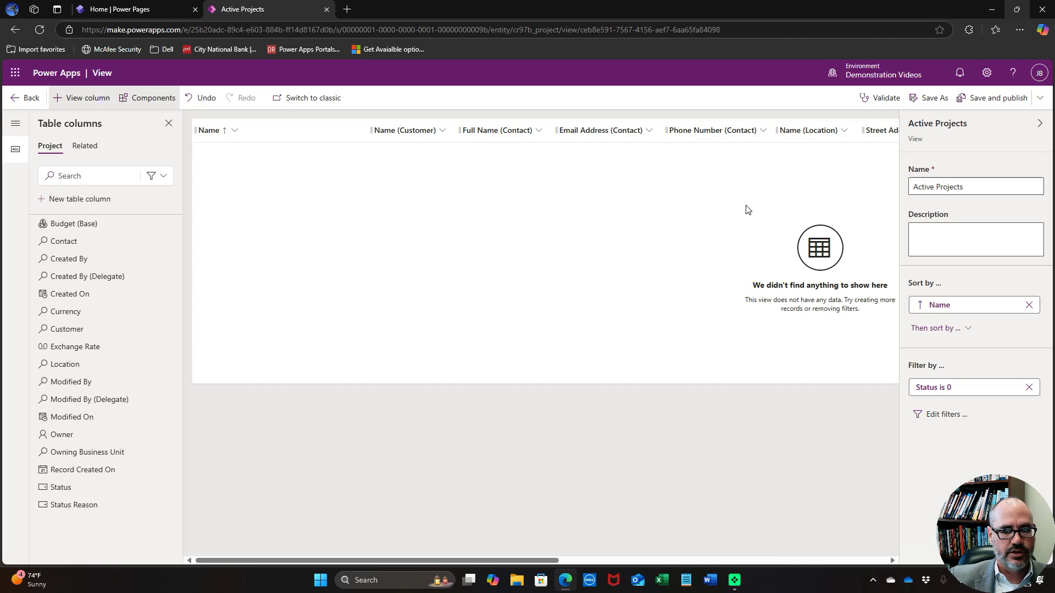
click(33, 98)
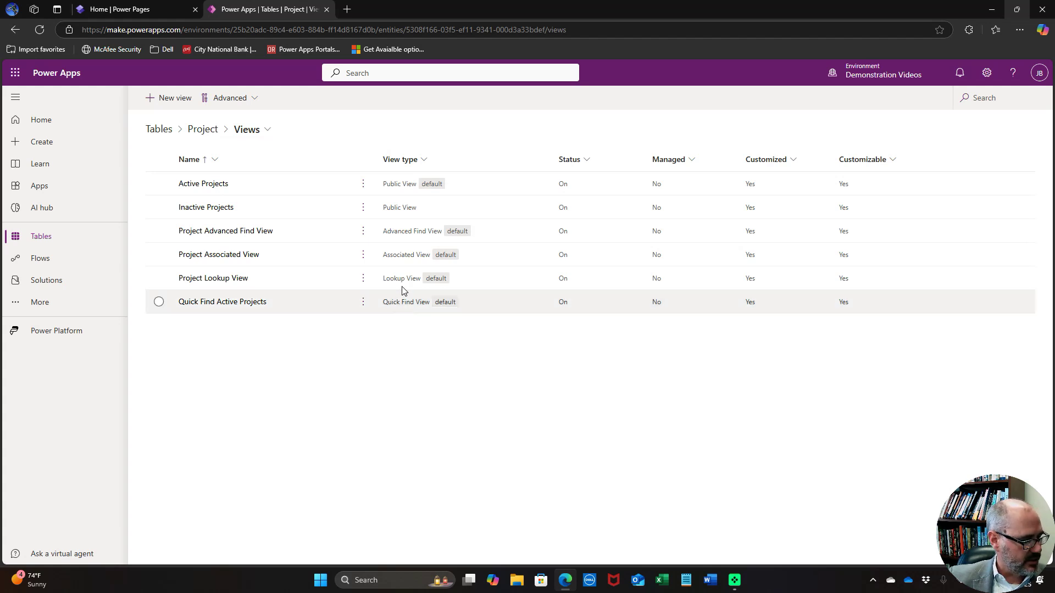
On the Power Pages home page, dismiss the updates announcement and start a new blank site
click(126, 9)
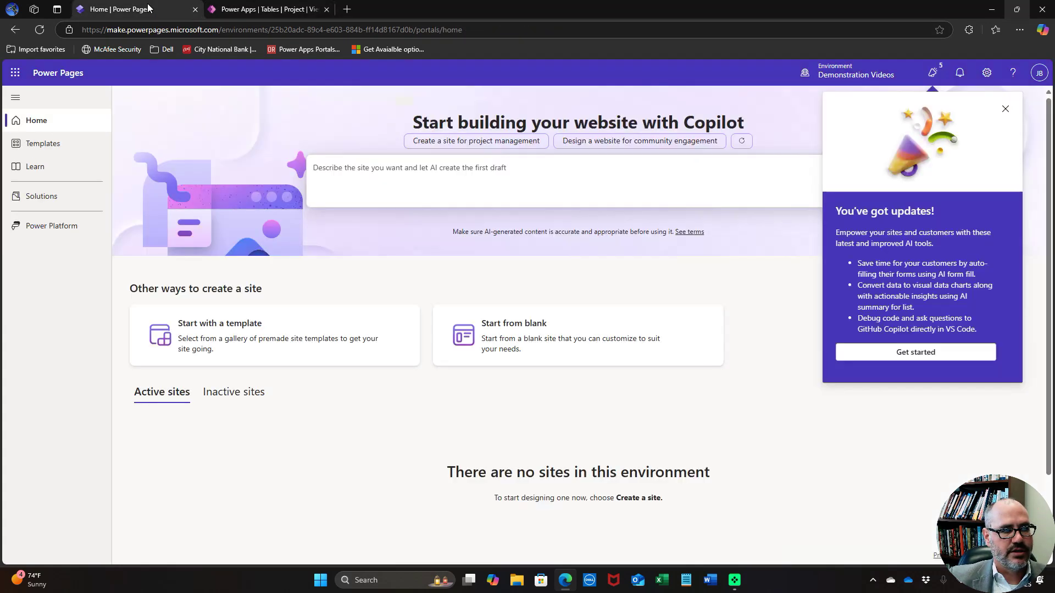
click(1005, 109)
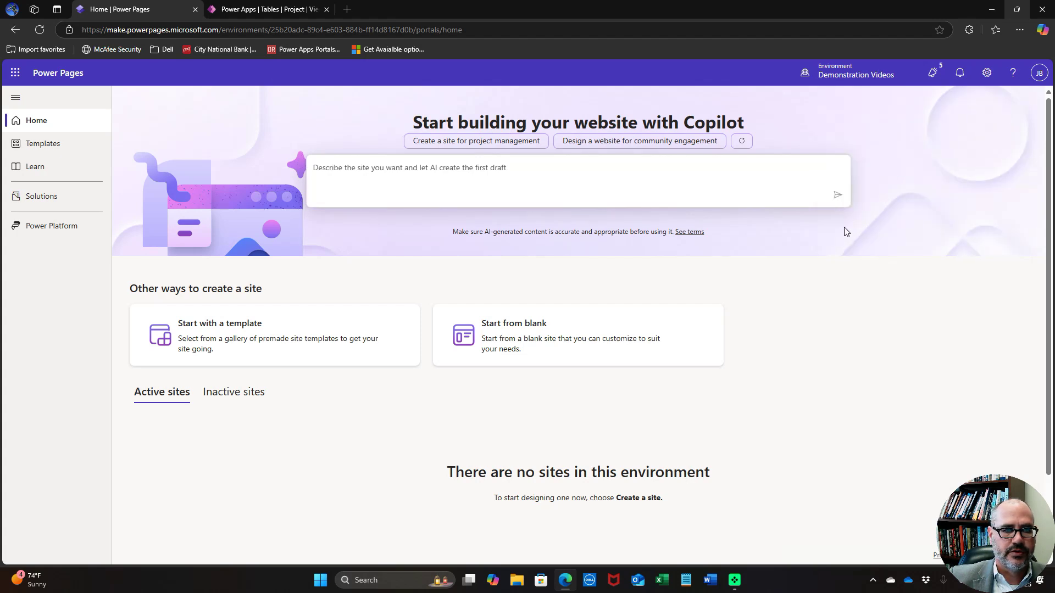
click(543, 335)
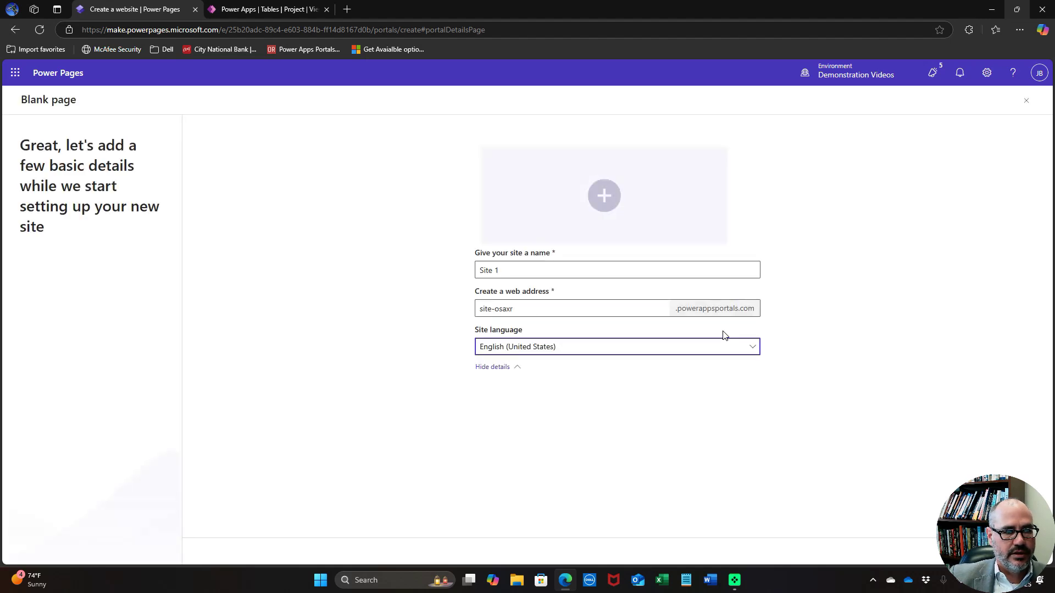
Name the site 'Power Pages Demonstration', keep the site-osaxr address, and create it
drag(534, 268, 463, 259)
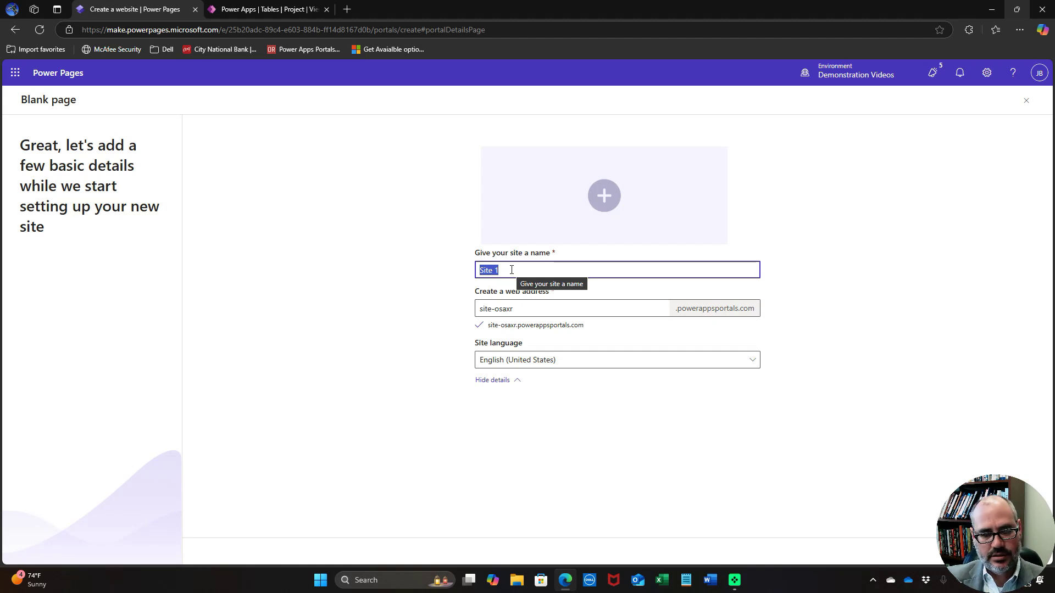
text(Power Pa)
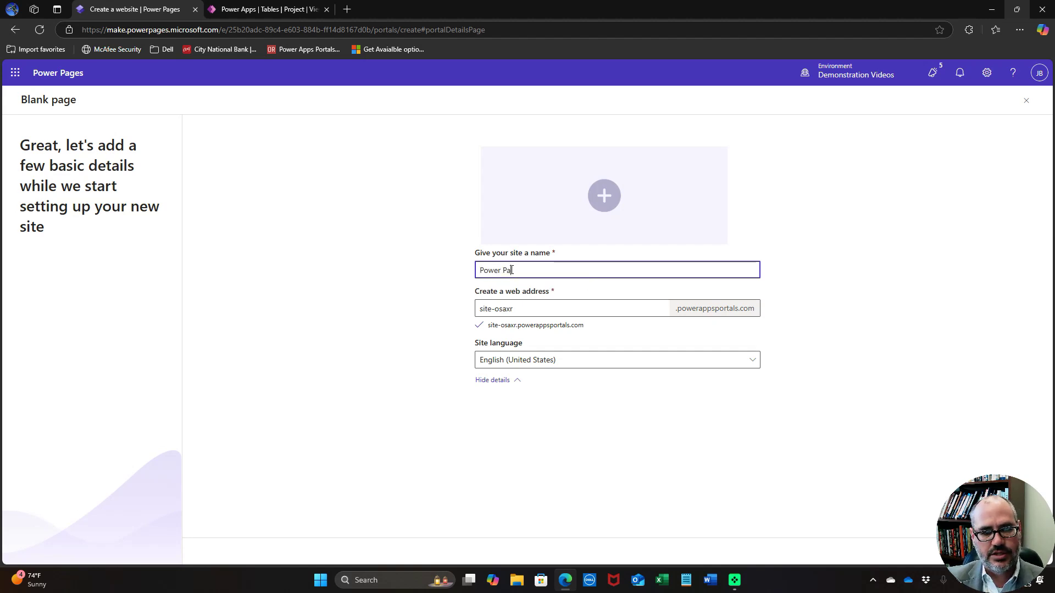
text(ges Dem)
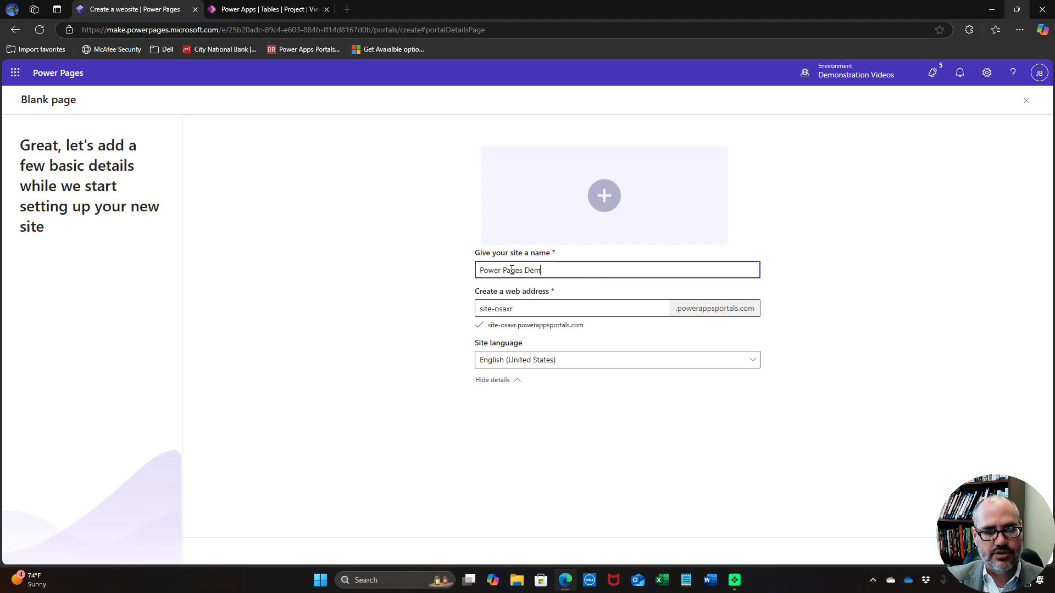
text(onst)
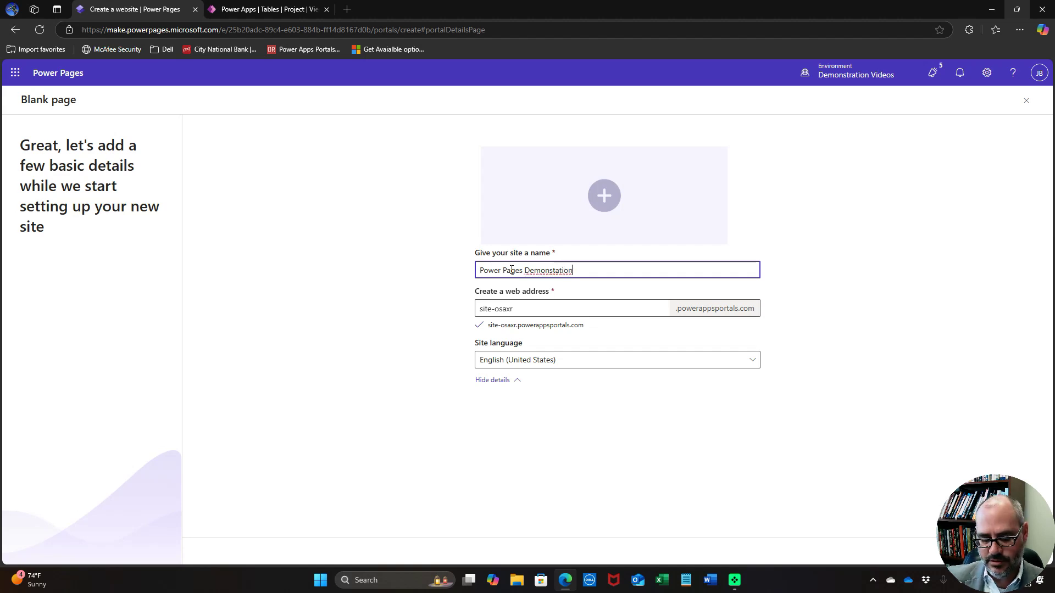
text(r)
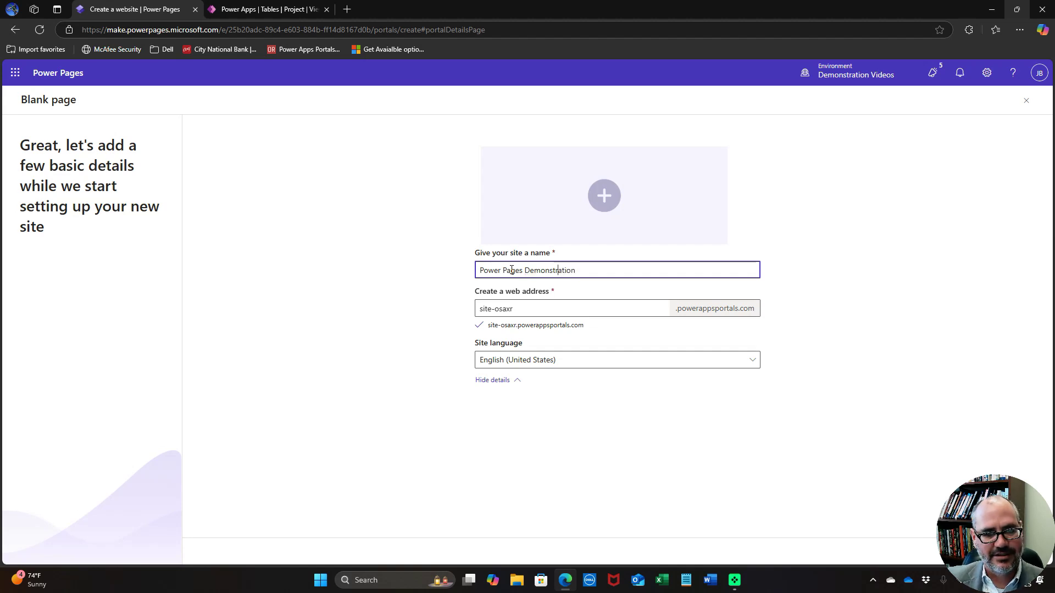
click(565, 310)
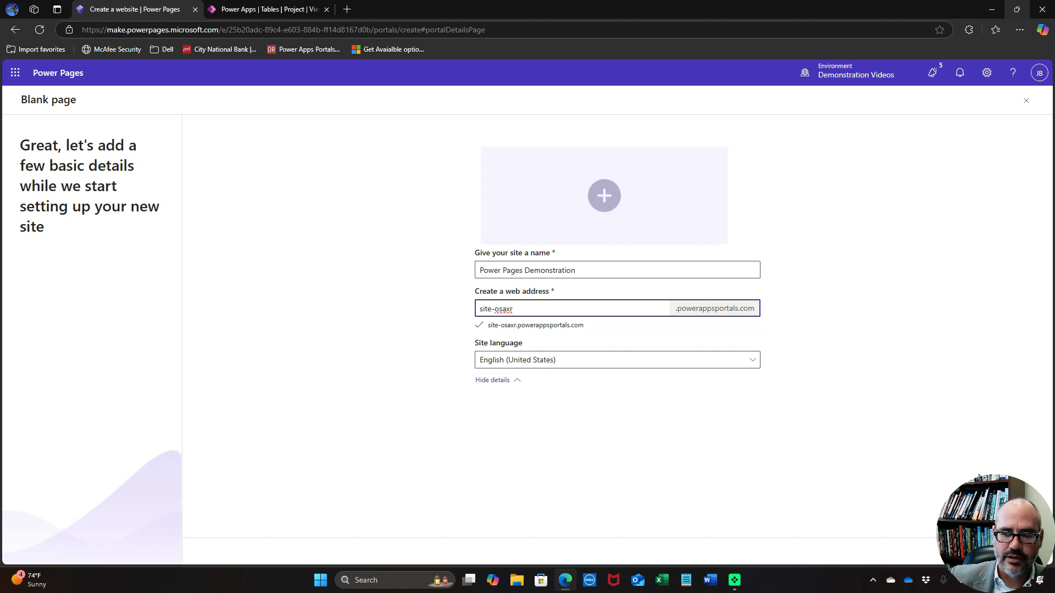
click(1018, 9)
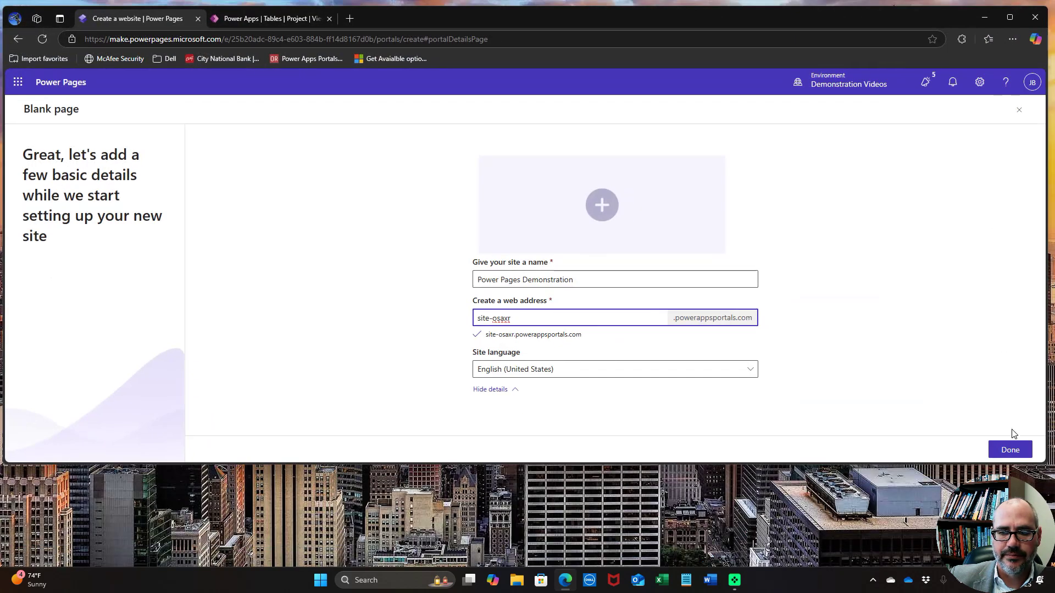
click(1011, 450)
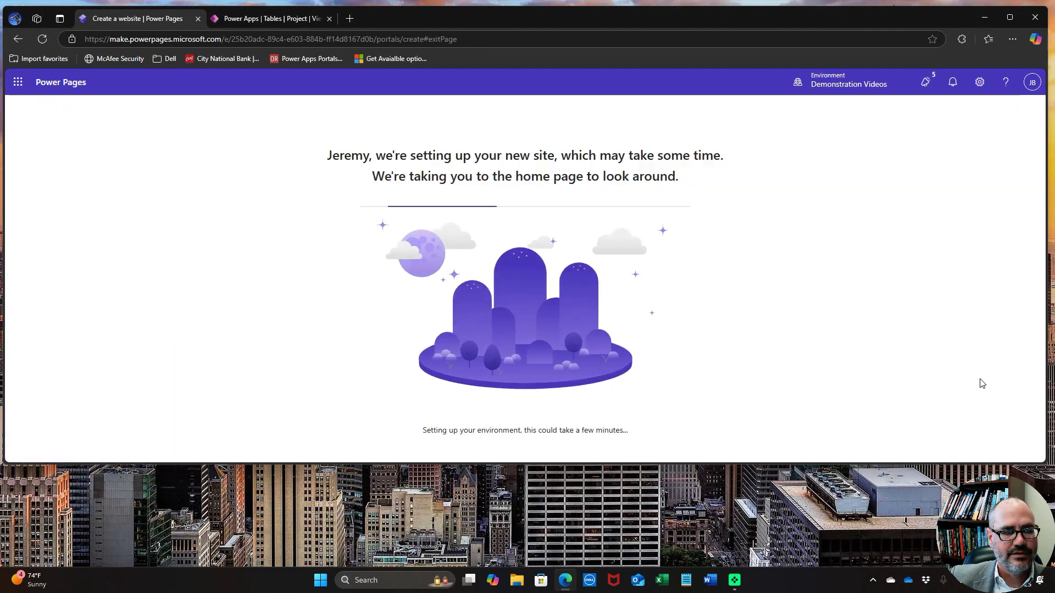
click(1010, 17)
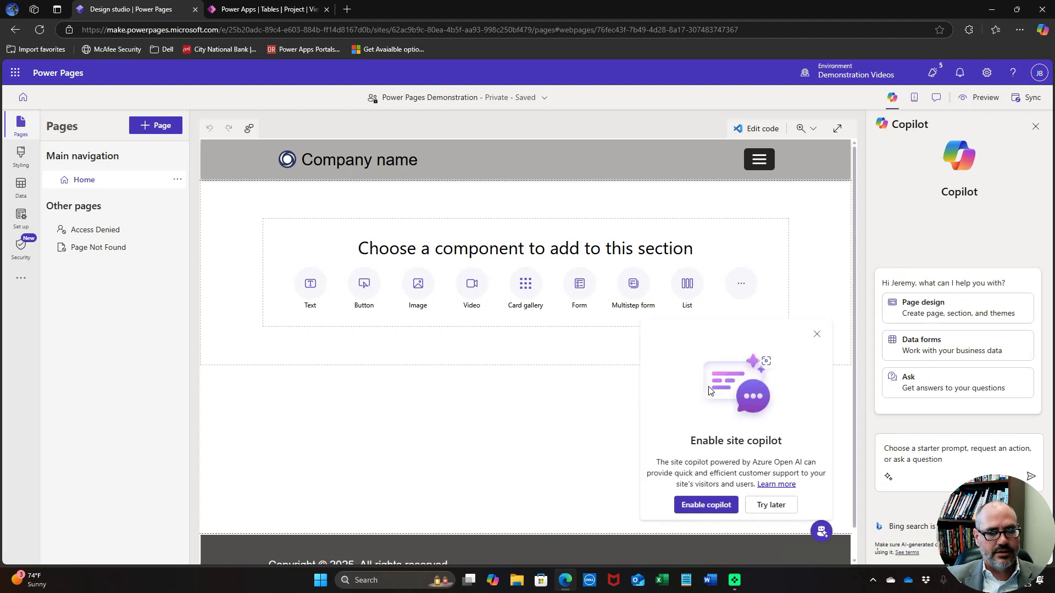
Dismiss the site copilot offer and panel, then open Power Pages Management for the site
click(816, 335)
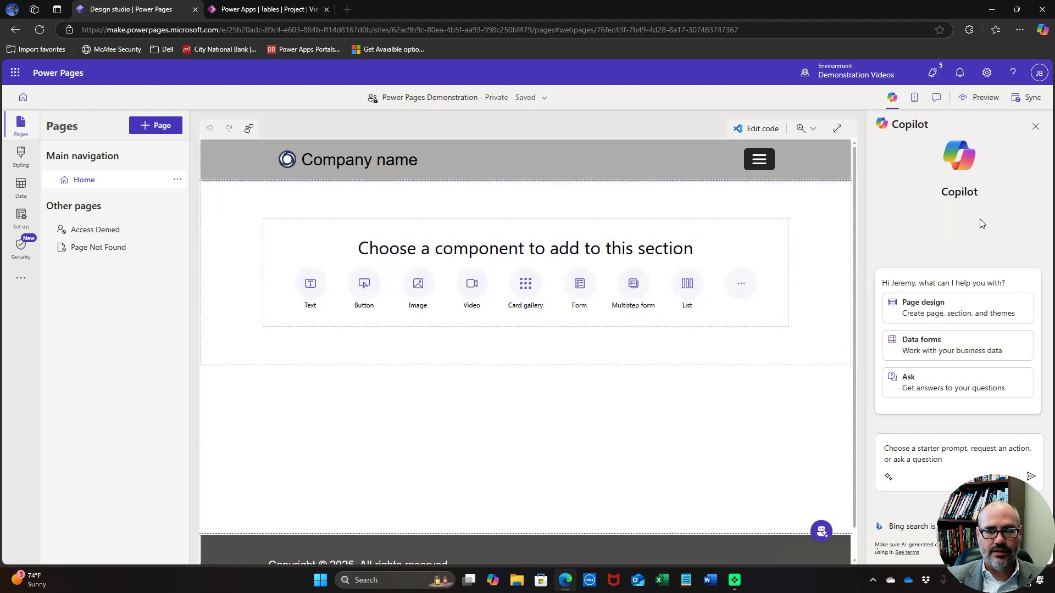
click(1035, 125)
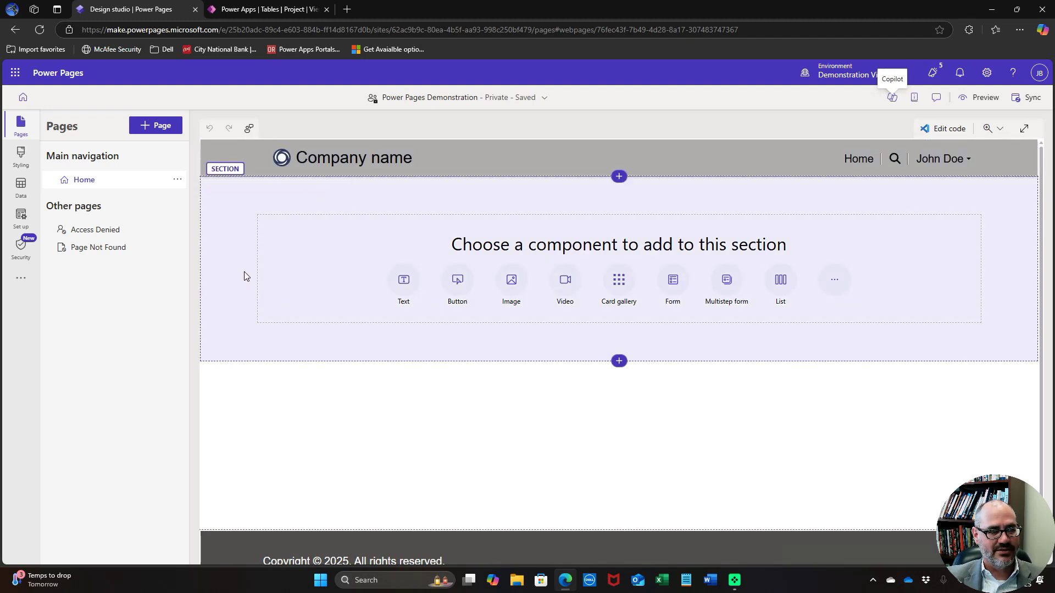
click(27, 279)
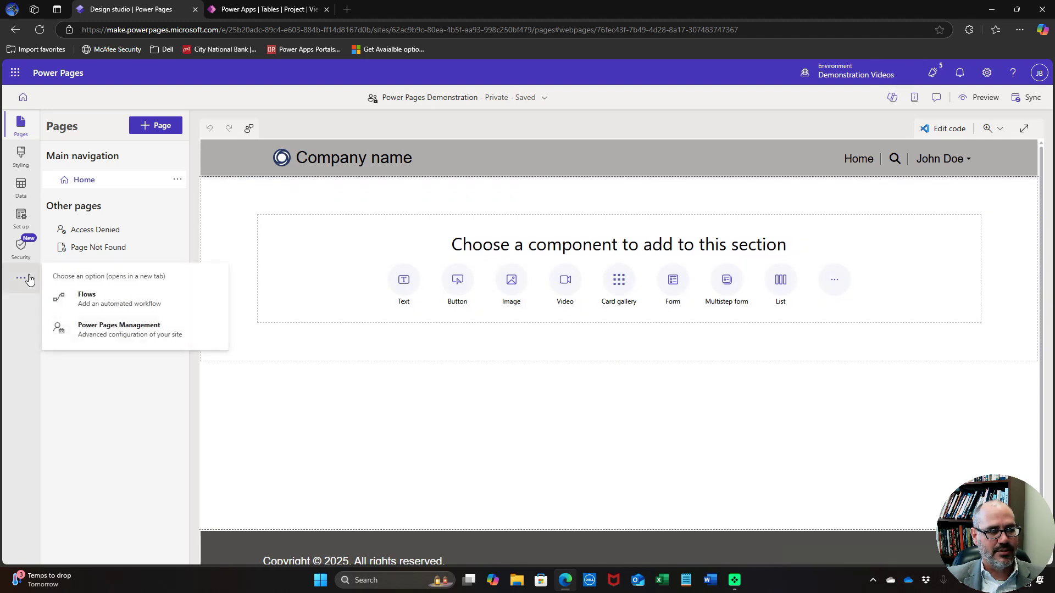
click(77, 327)
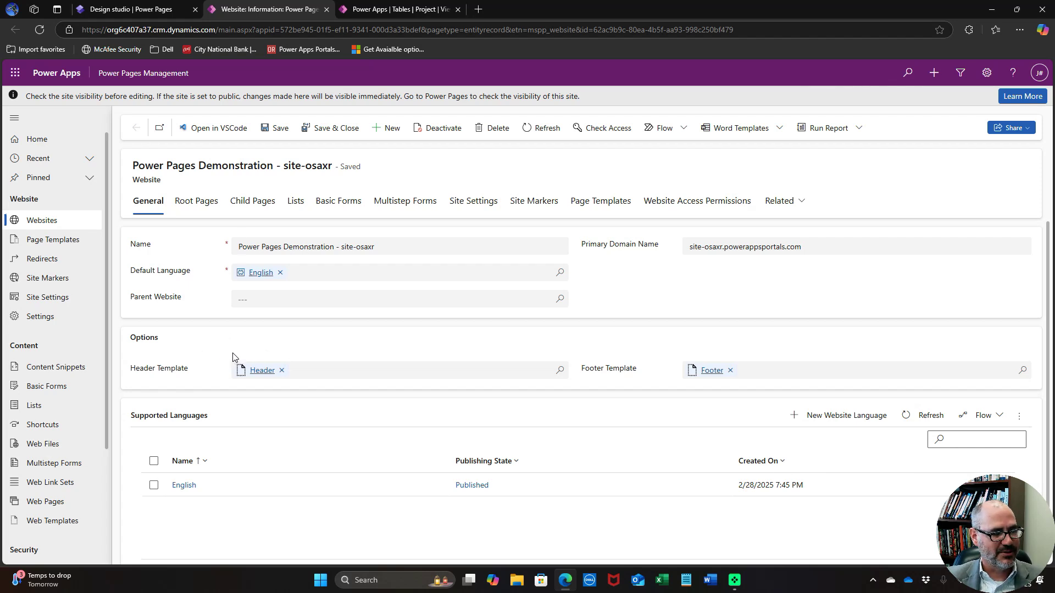
Start a new basic form named New Contact on the Customer Contact table
click(61, 387)
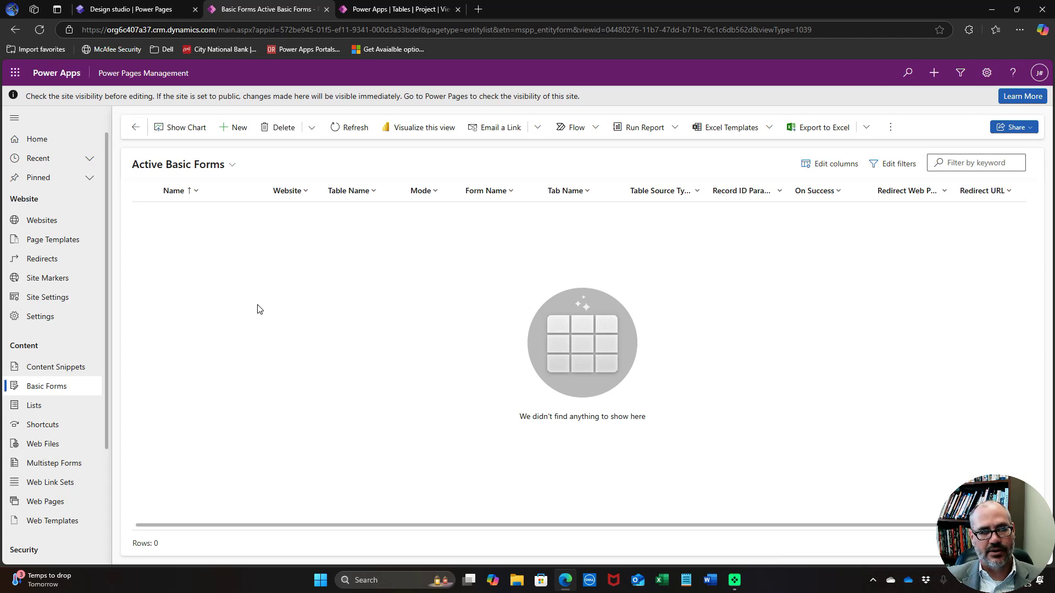
click(240, 130)
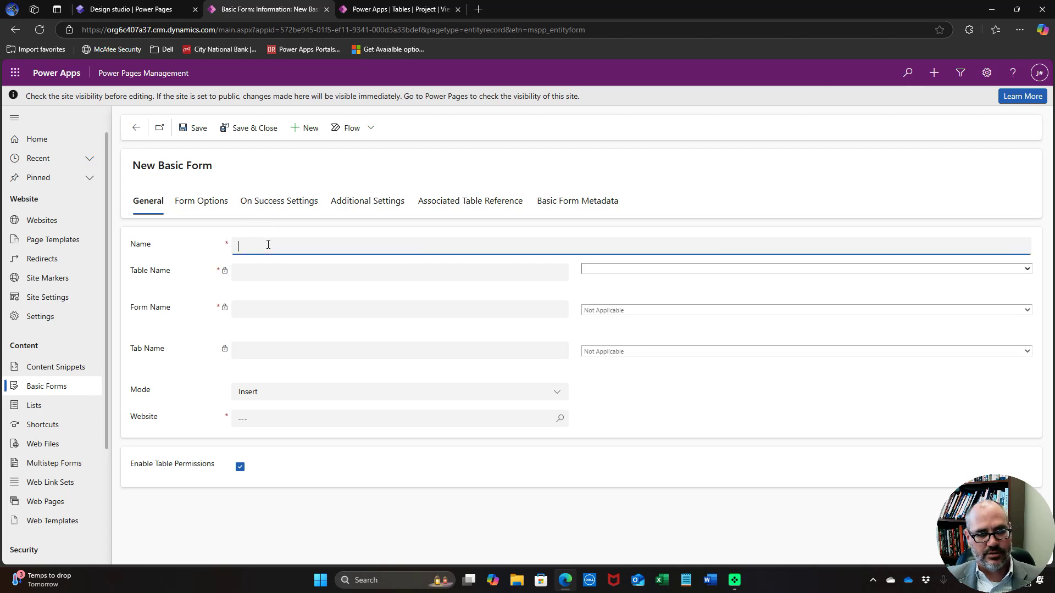
click(269, 244)
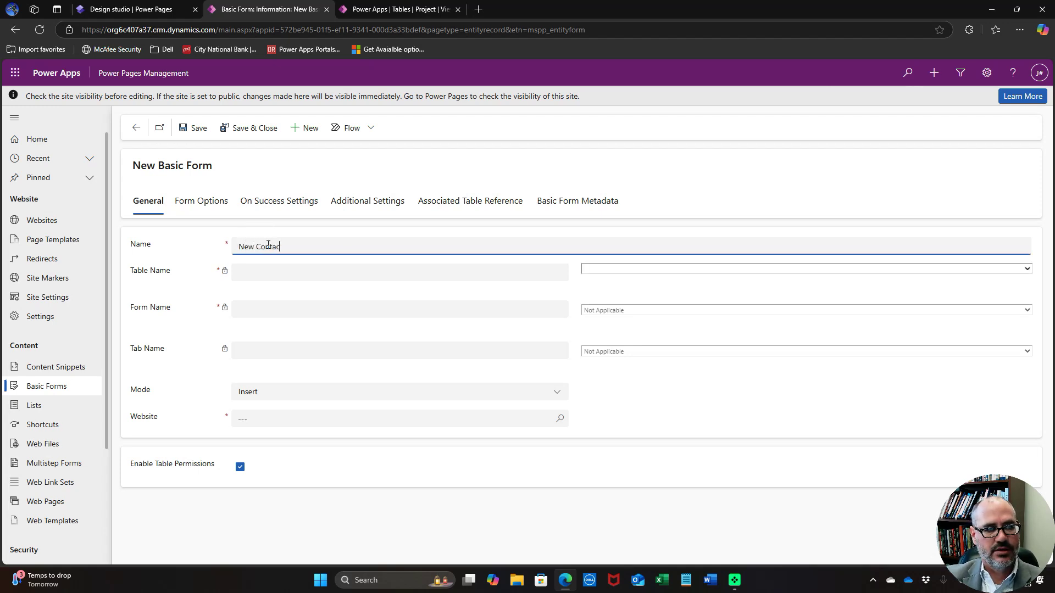
click(661, 272)
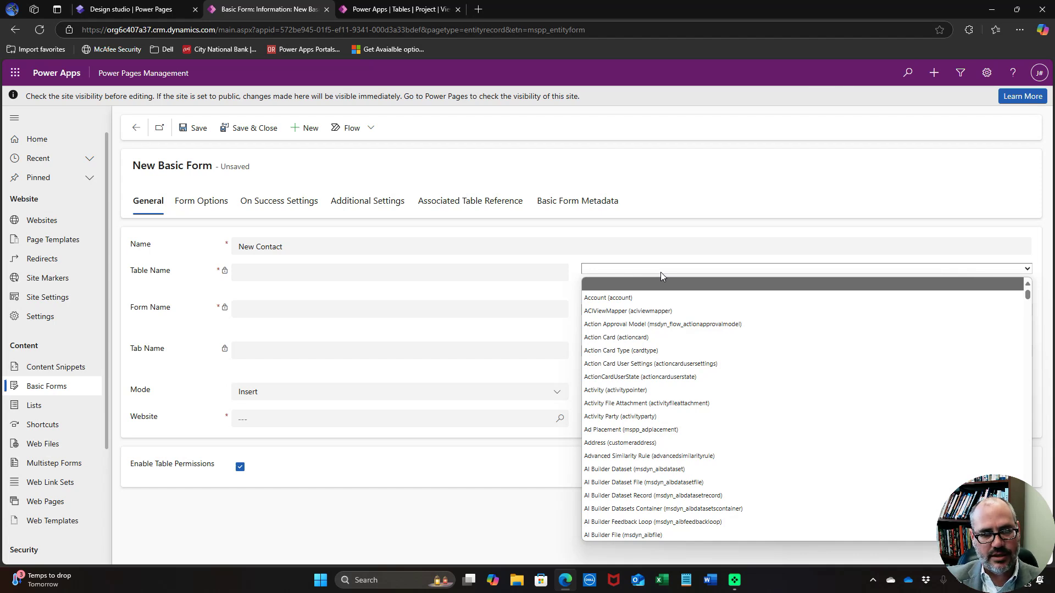
text(customapi))
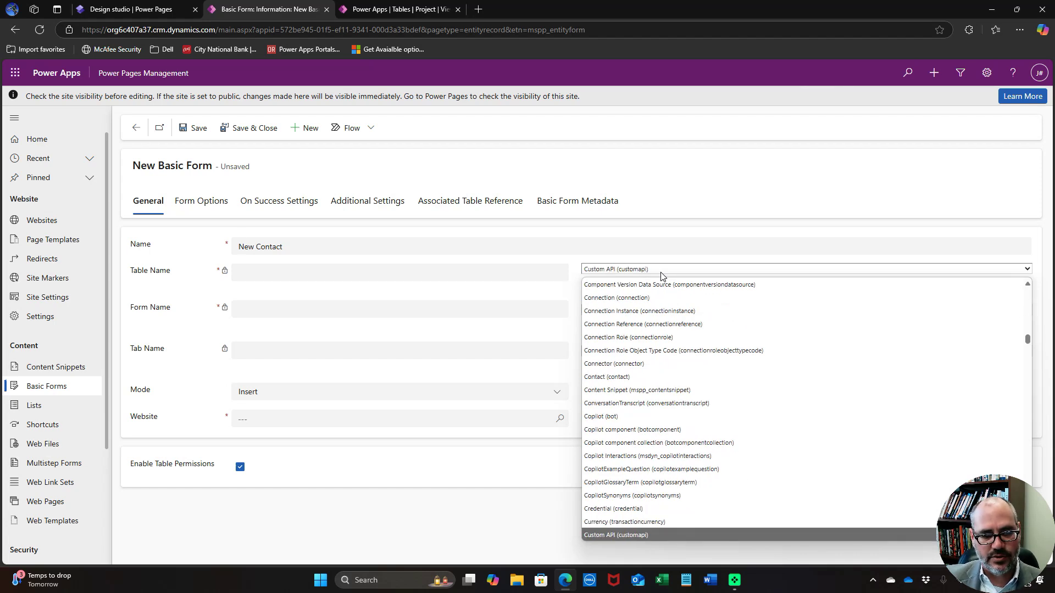
scroll(708, 445, down, 5)
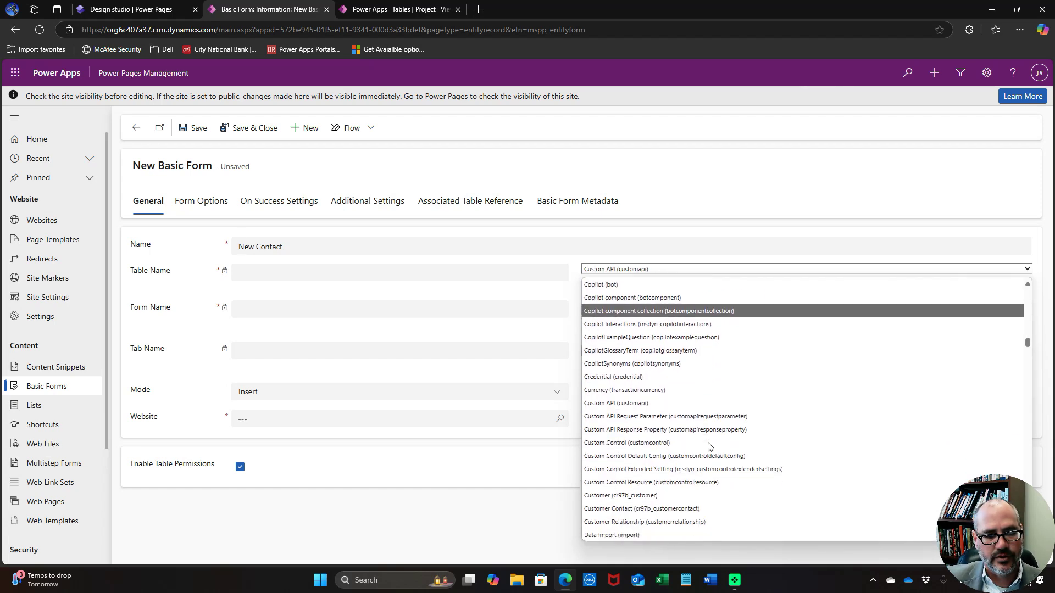
scroll(707, 447, down, 1)
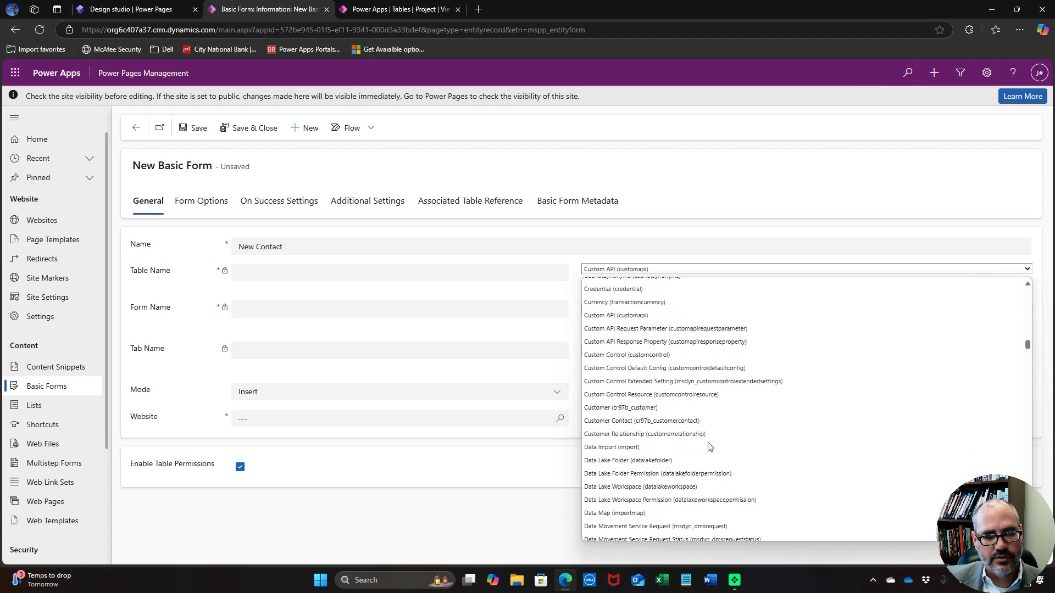
click(681, 421)
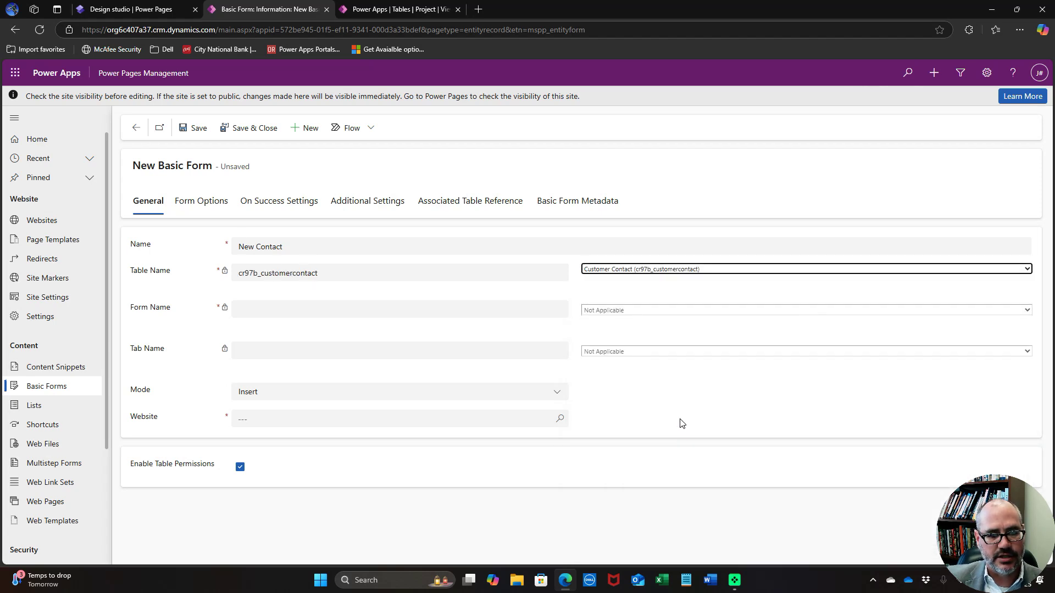
Use the Edit Contact form's General tab in Insert mode for the demo website, and save
click(644, 309)
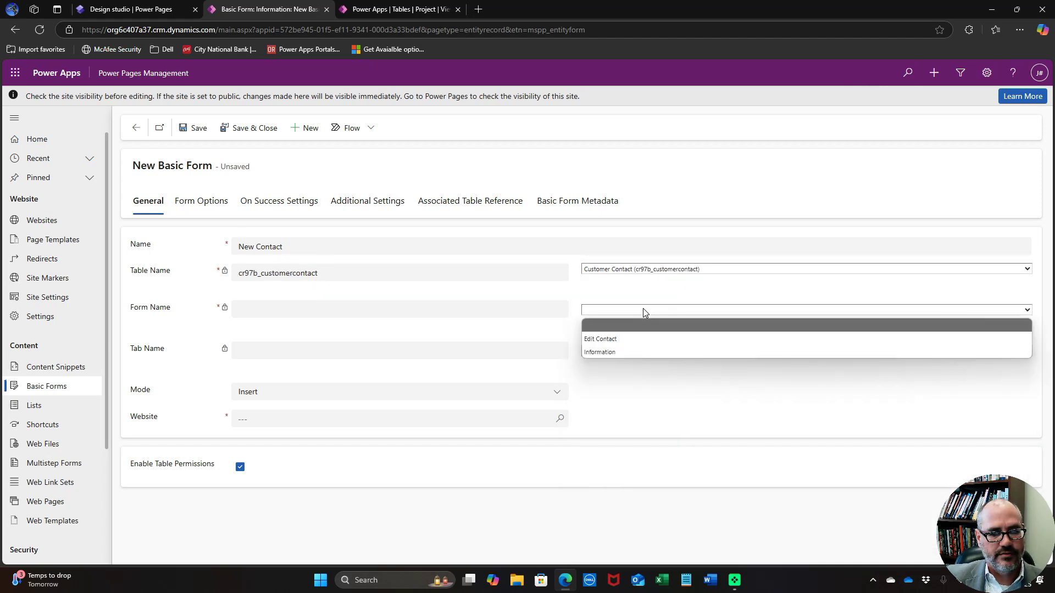
click(635, 338)
click(631, 352)
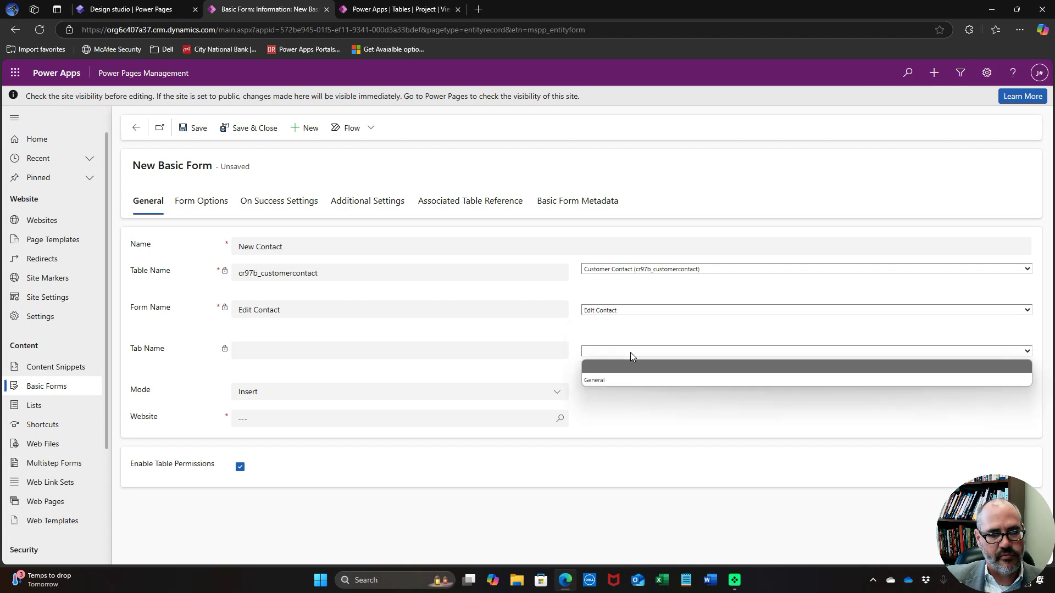
click(617, 380)
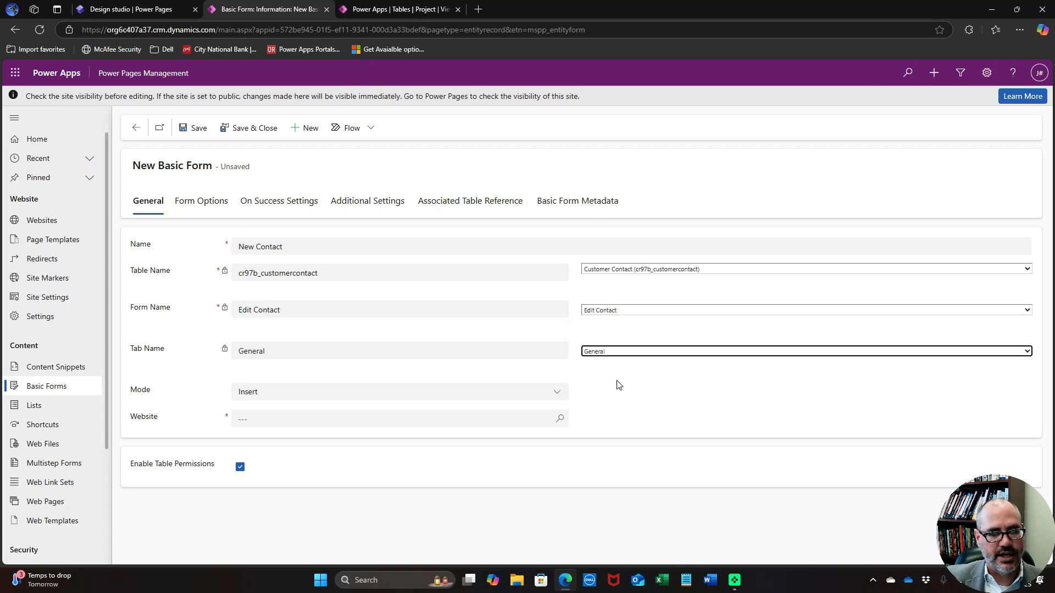
click(306, 394)
click(306, 395)
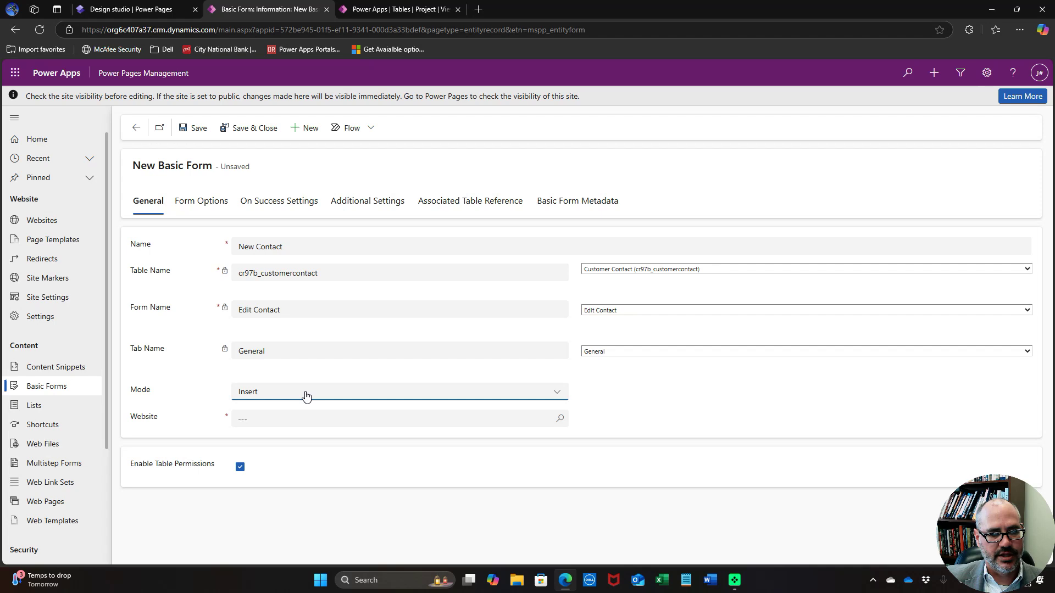
click(305, 420)
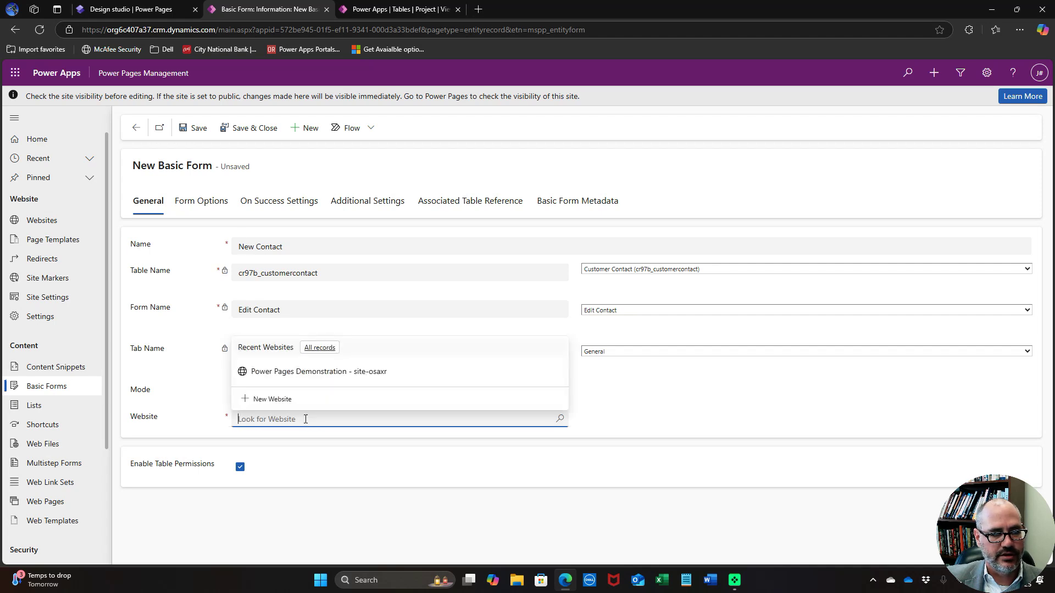
click(305, 373)
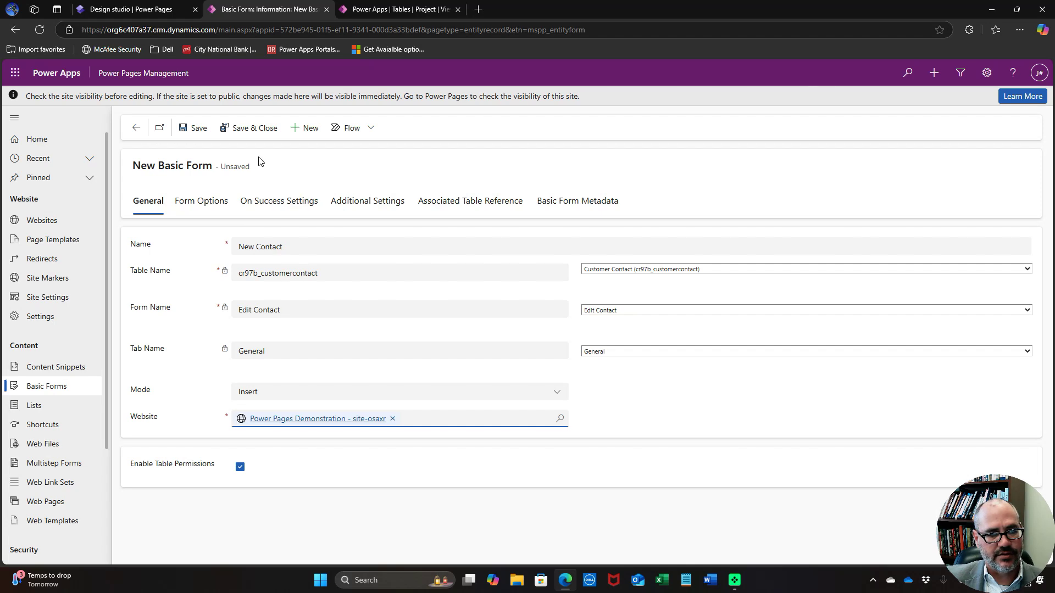
click(252, 129)
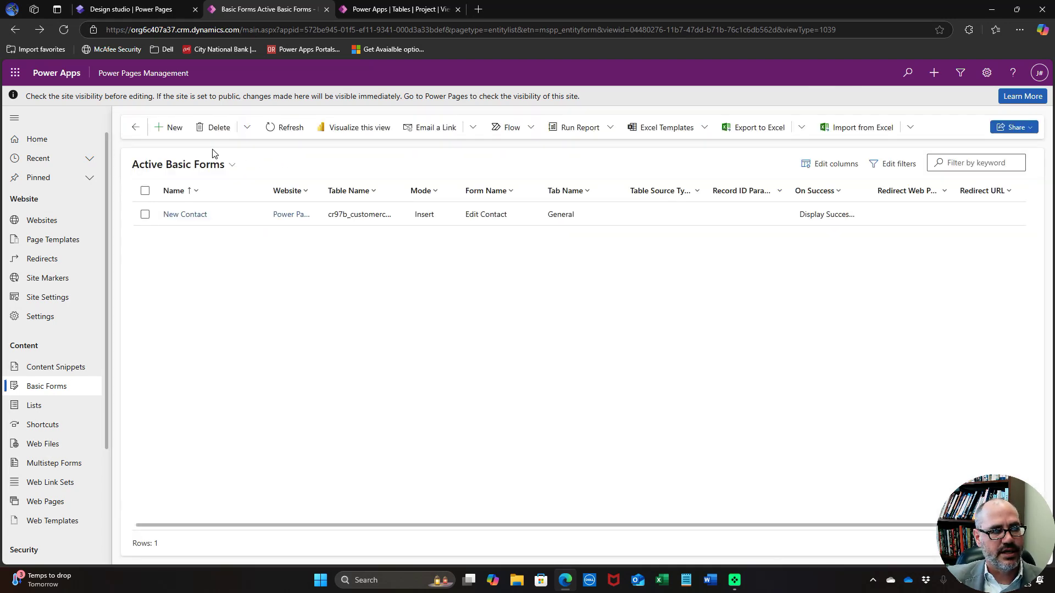
Start another basic form named Edit Contact on the Customer Contact table
click(174, 128)
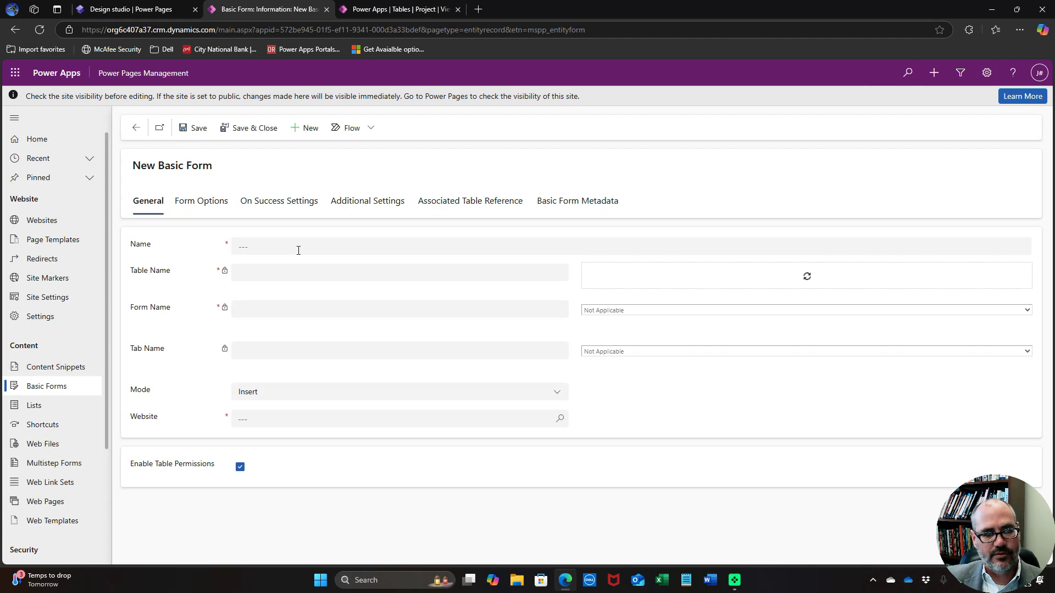
click(298, 250)
text(Edit Contact)
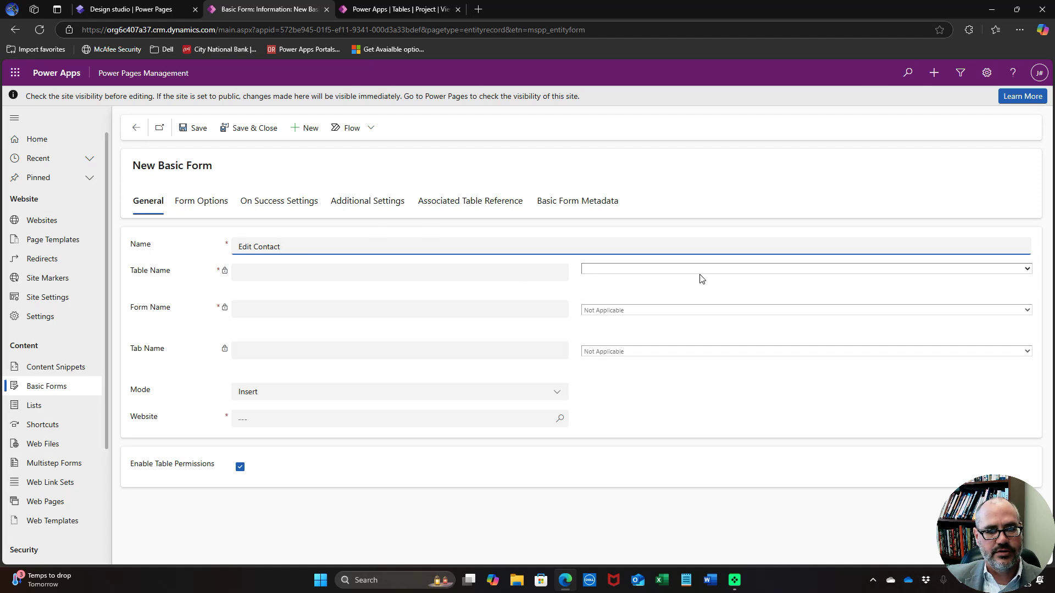
click(700, 273)
text(currency)
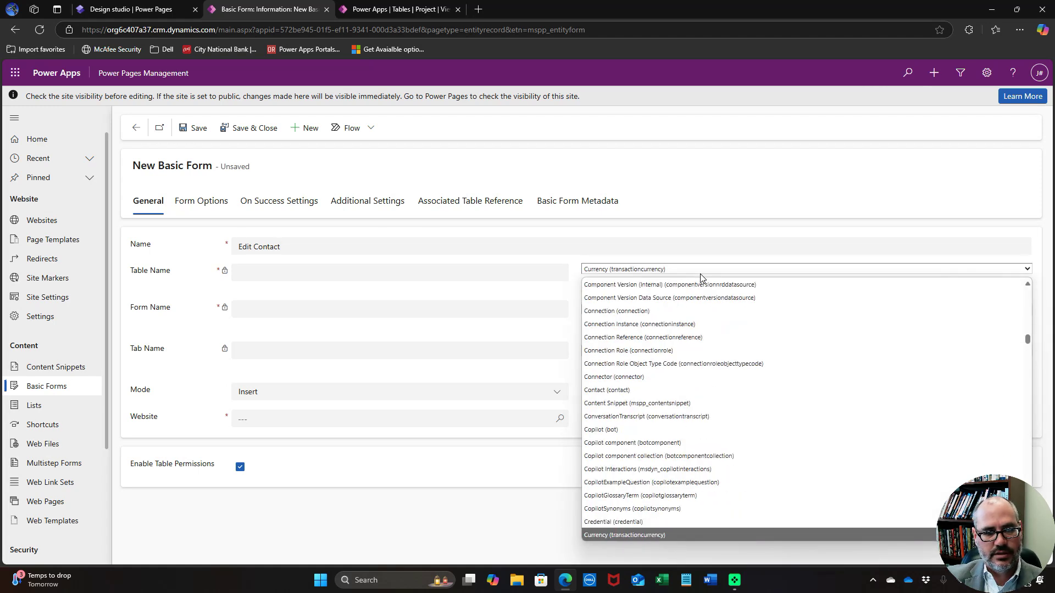
text(s)
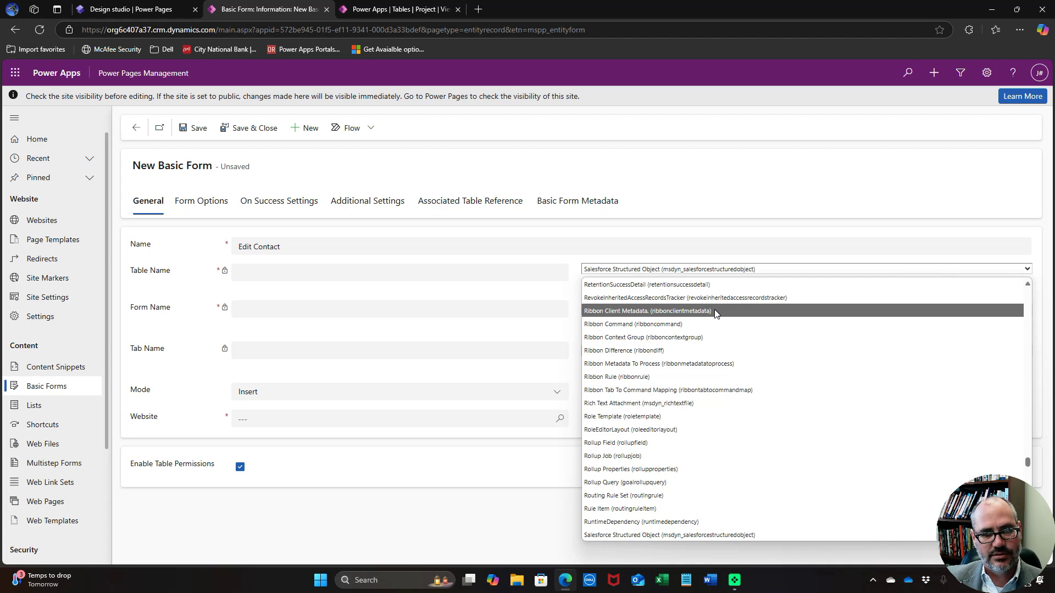
click(743, 270)
click(743, 270)
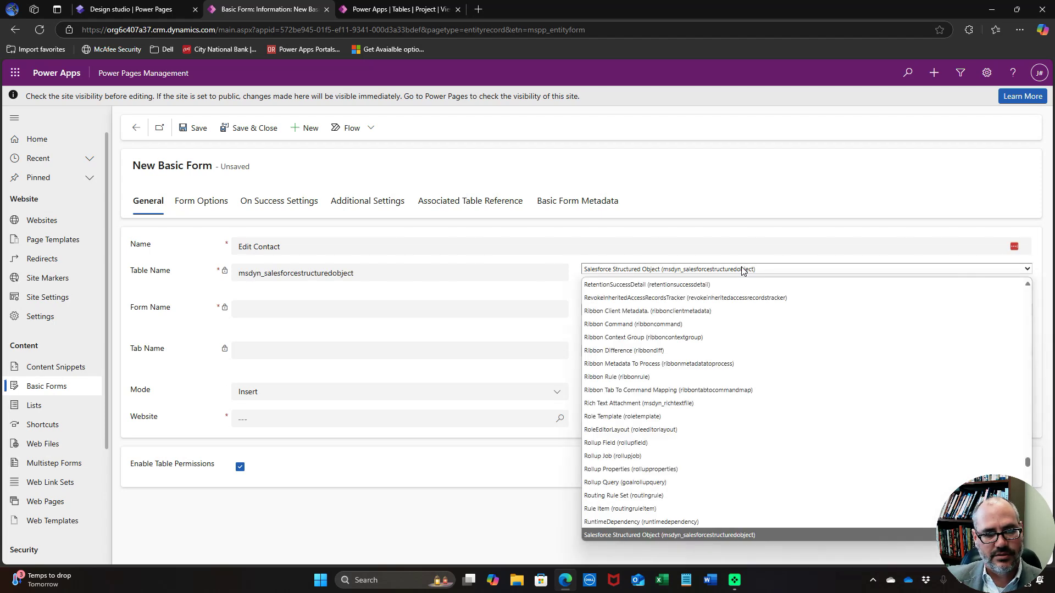
text(cu)
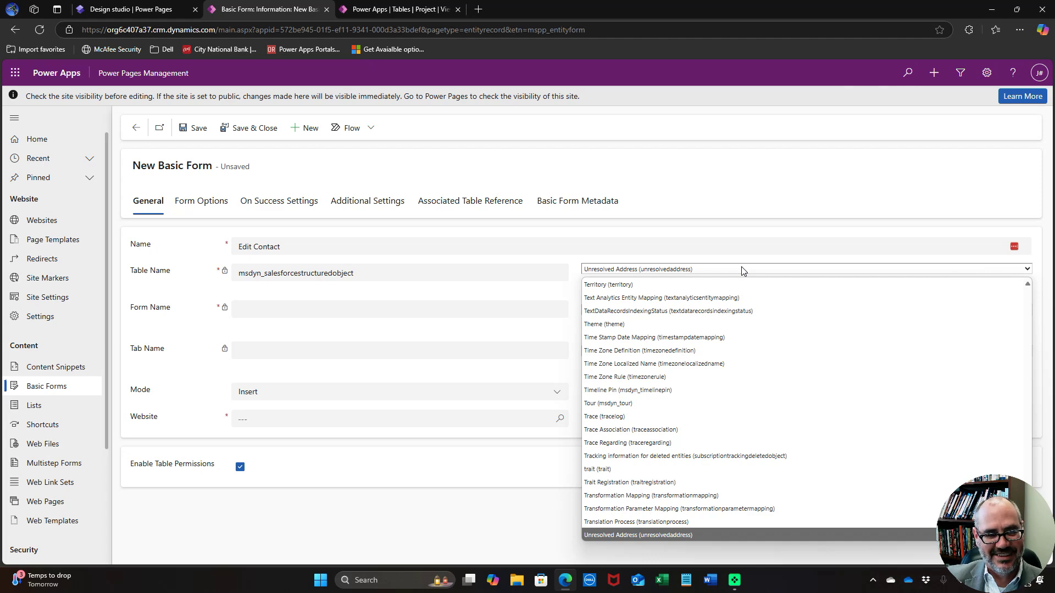
text(c)
scroll(735, 367, down, 3)
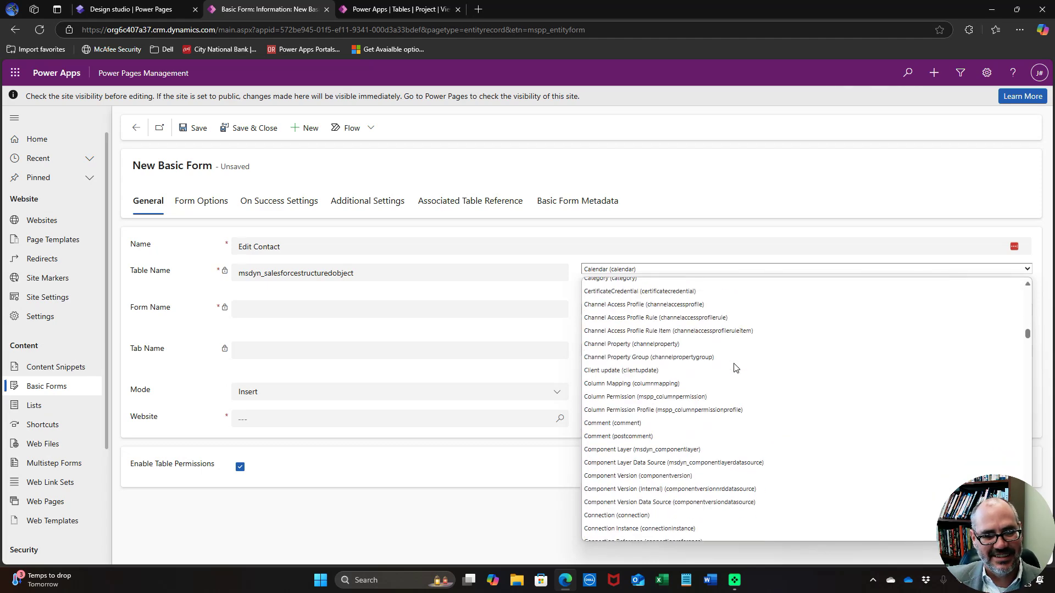
scroll(734, 367, down, 7)
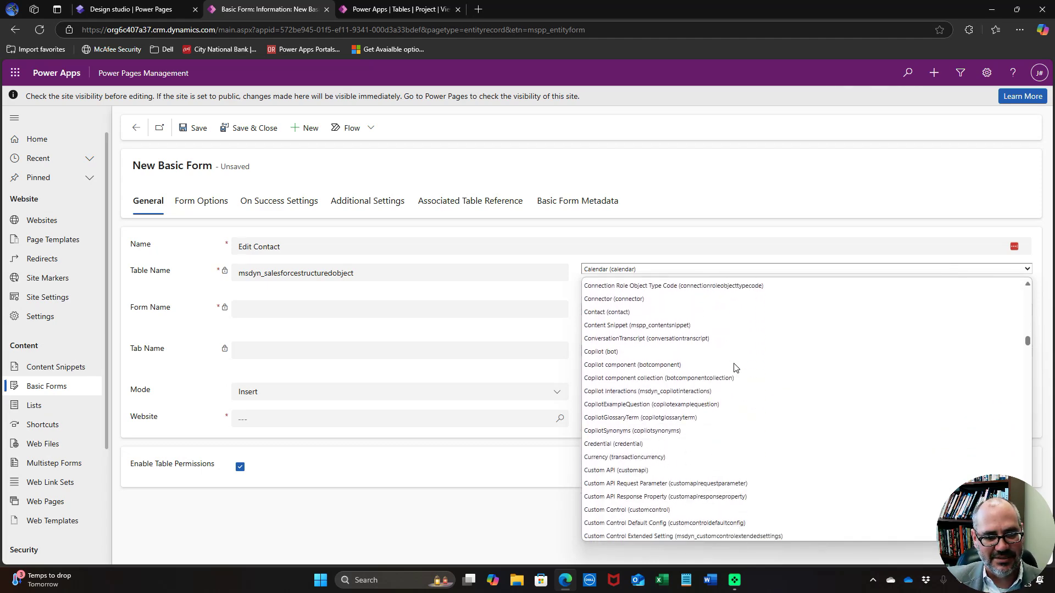
scroll(735, 367, down, 1)
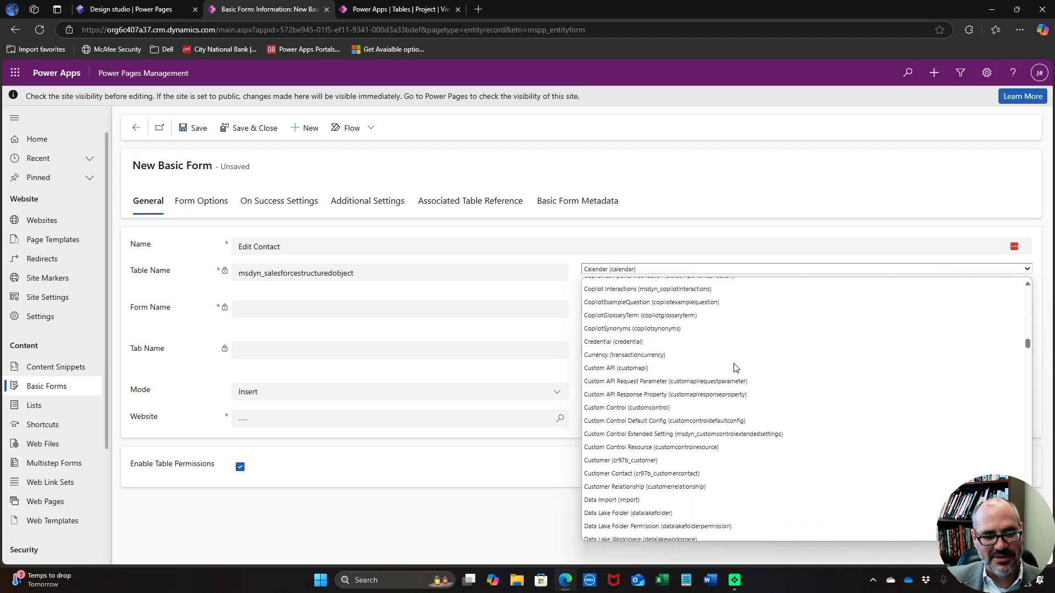
click(707, 480)
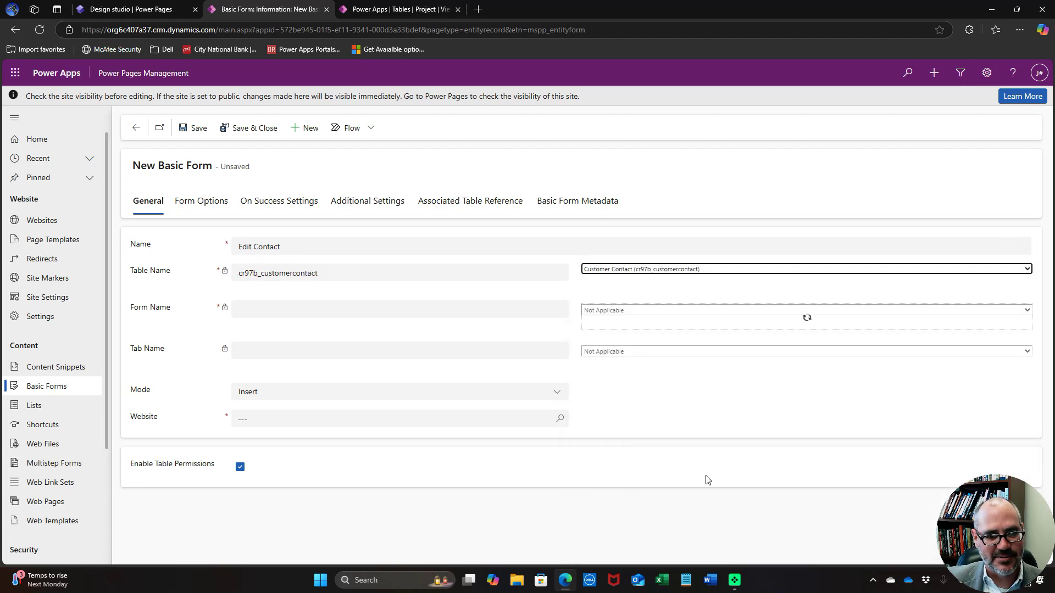
Use the Edit Contact form's General tab in Edit mode, Query String parameter 'id', Power Pages Demonstration site
click(729, 311)
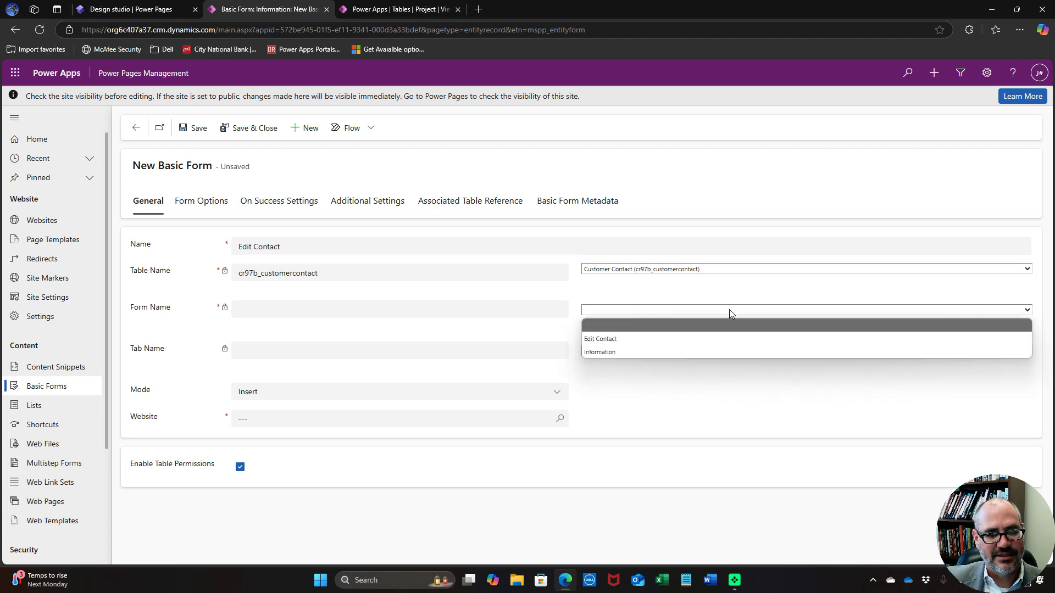
click(715, 338)
click(714, 351)
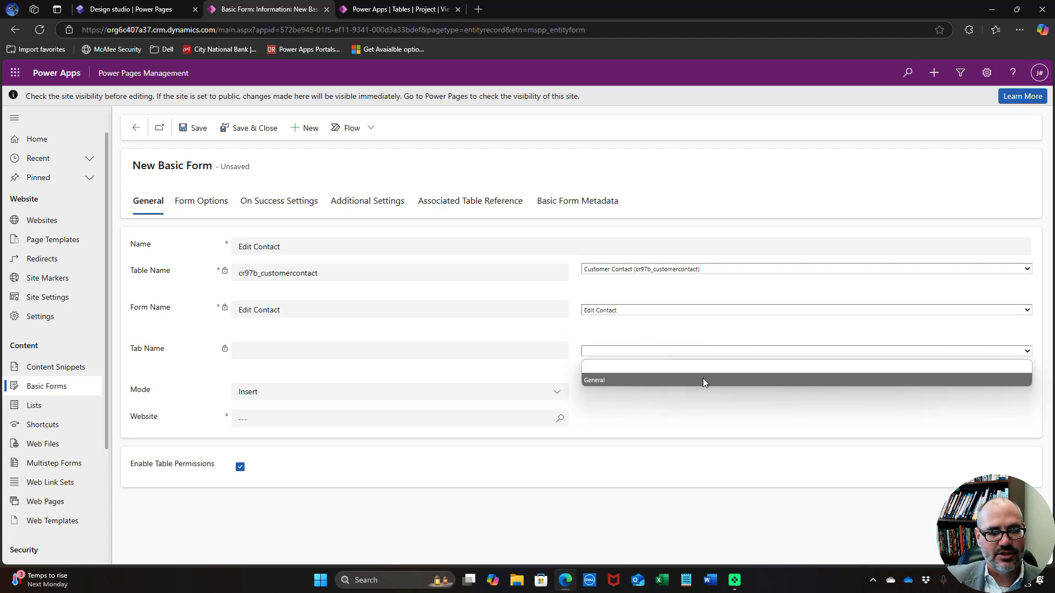
click(704, 379)
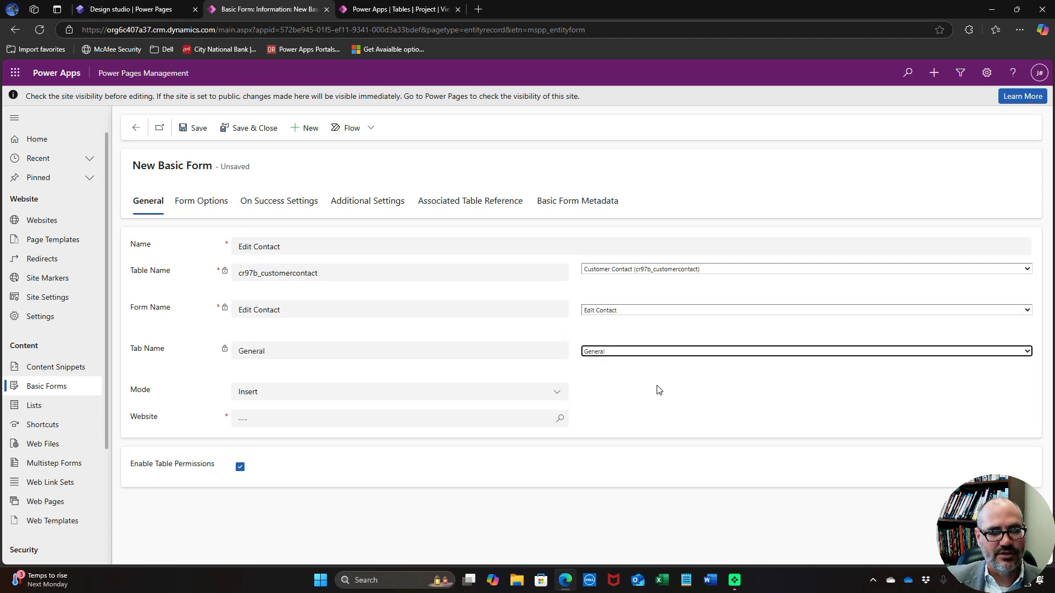
click(487, 394)
click(454, 449)
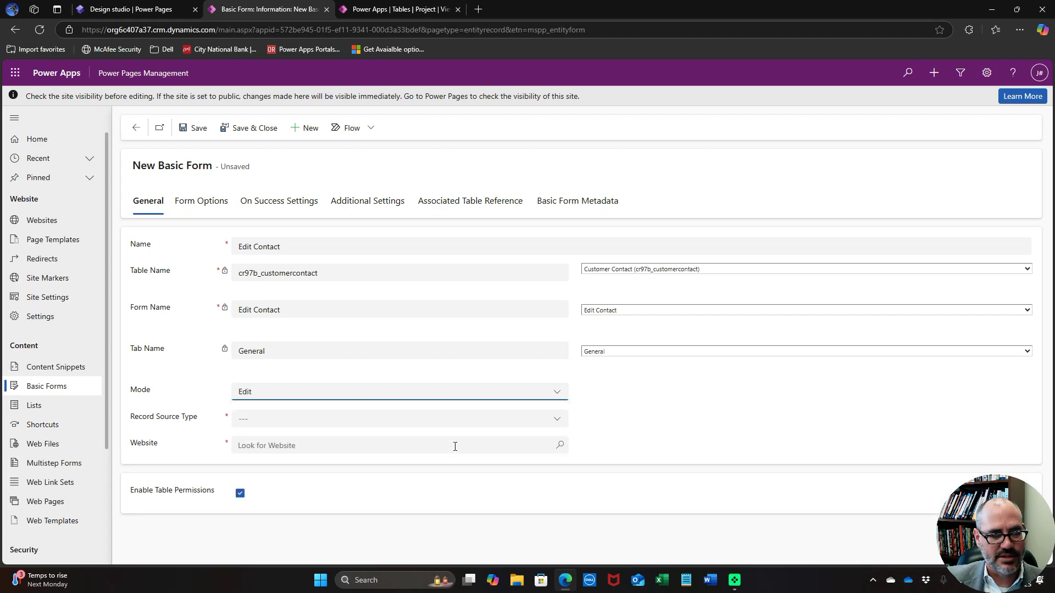
click(455, 421)
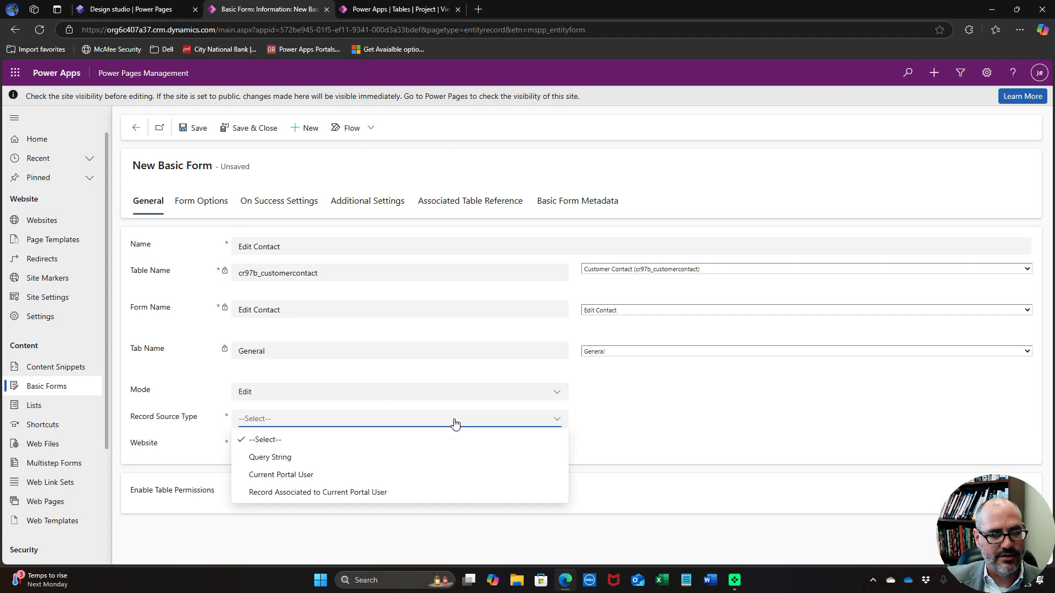
click(432, 462)
click(725, 423)
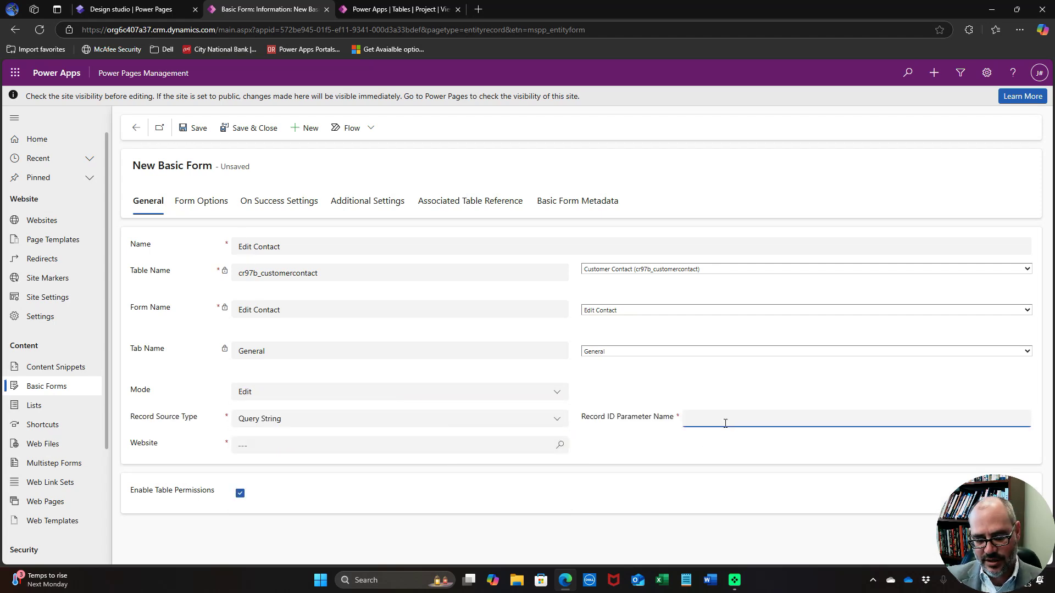
text(id)
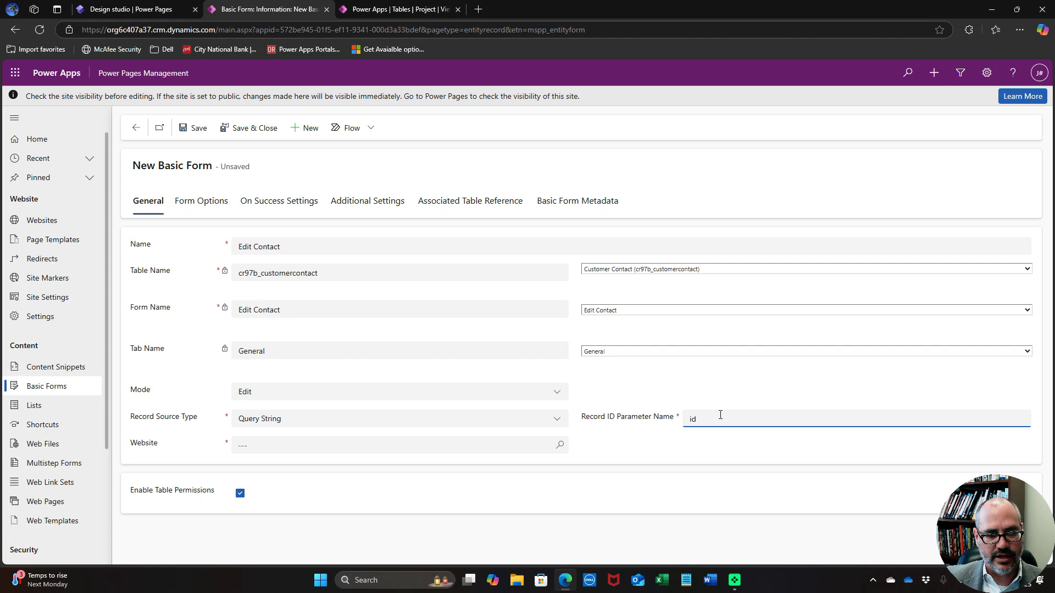
click(444, 451)
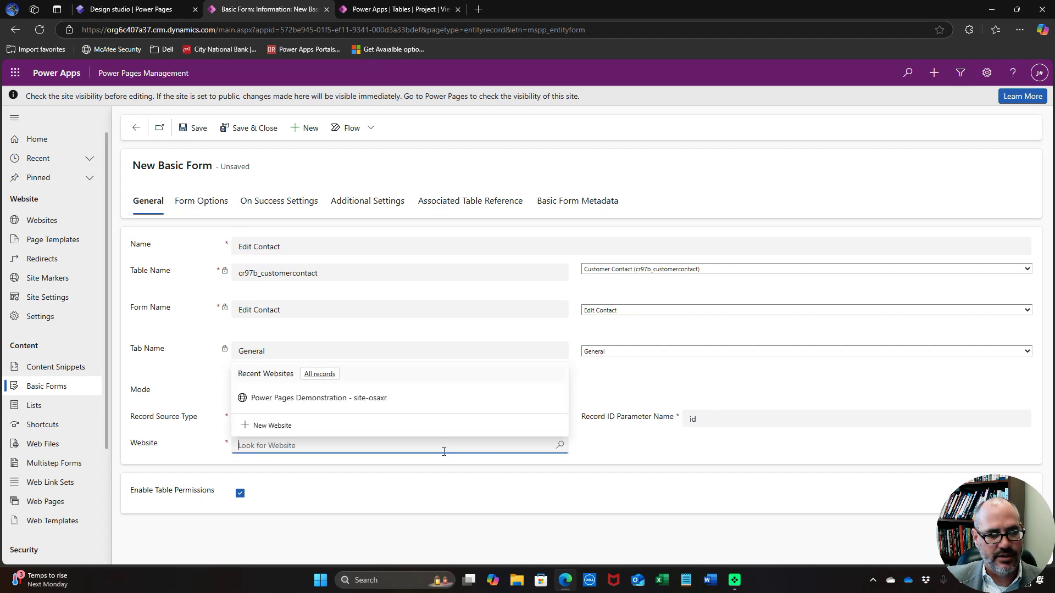
click(366, 408)
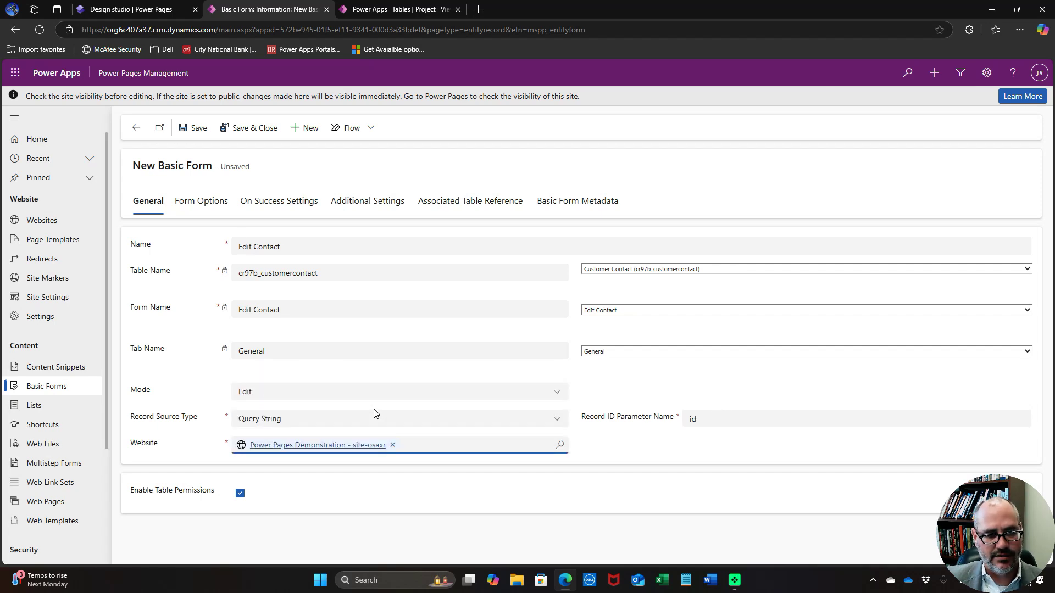
Save the Edit Contact form and start a New Location basic form on the Location table
click(251, 127)
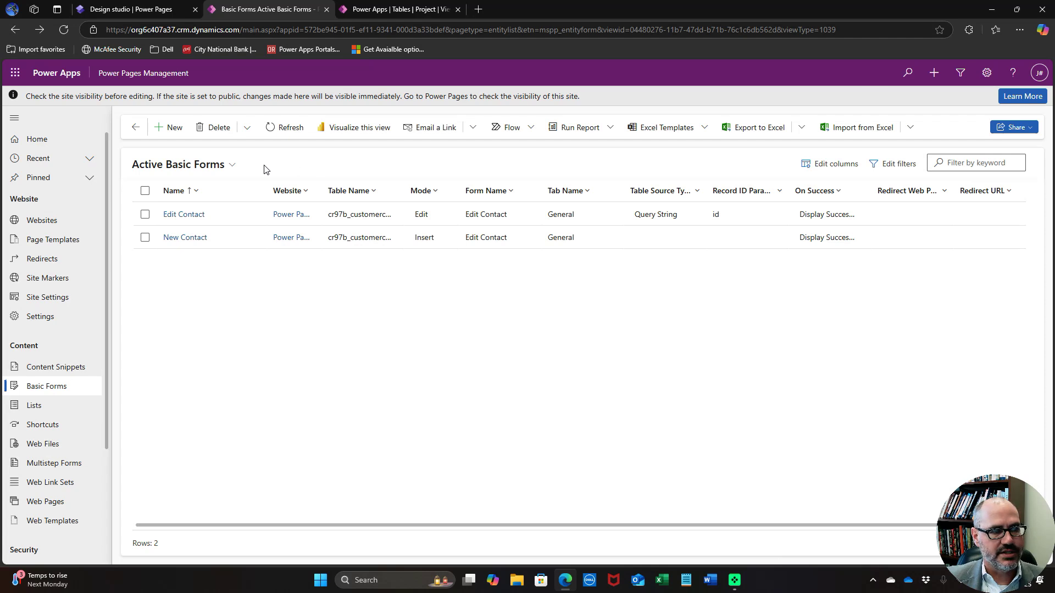
click(171, 128)
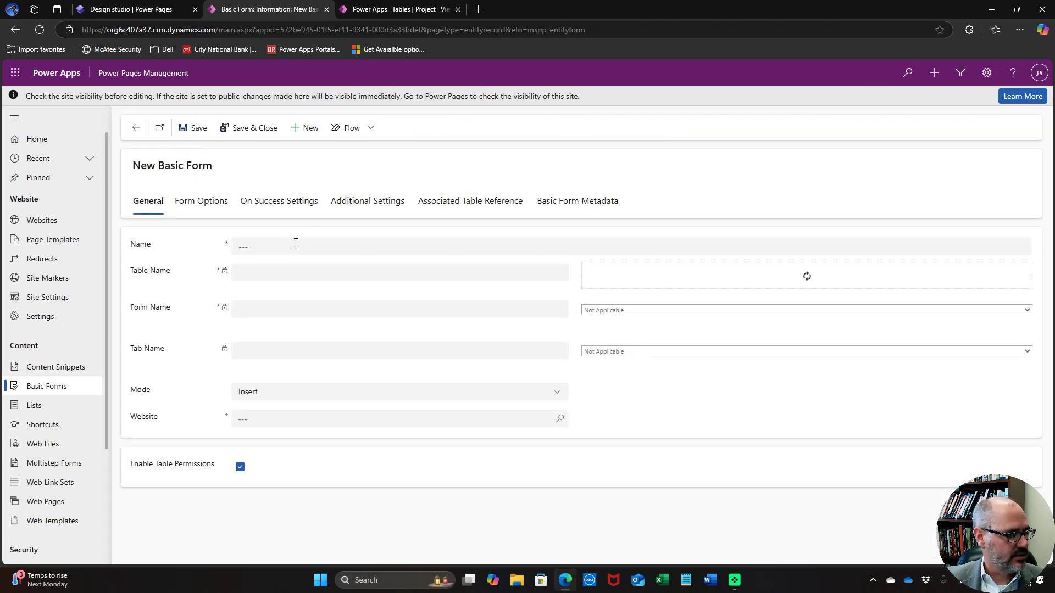
click(295, 242)
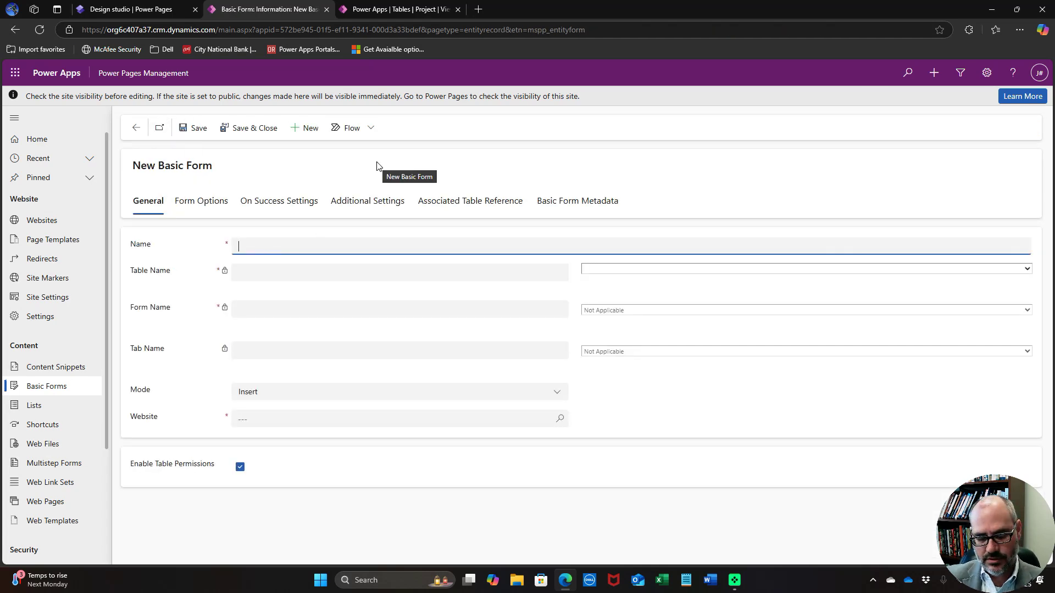
text(New Location)
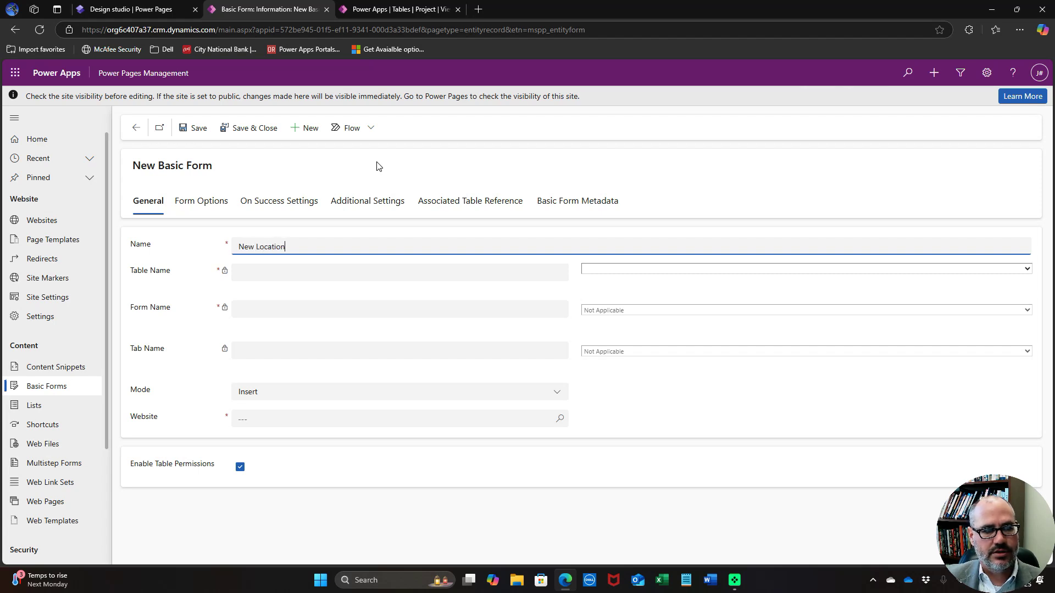
click(661, 270)
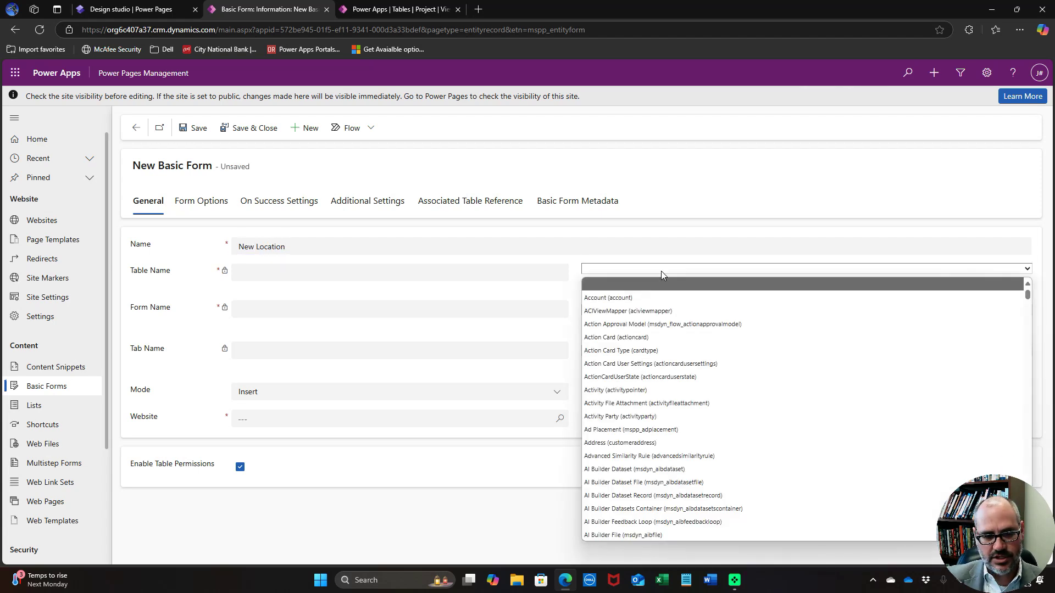
key(l)
scroll(753, 366, down, 3)
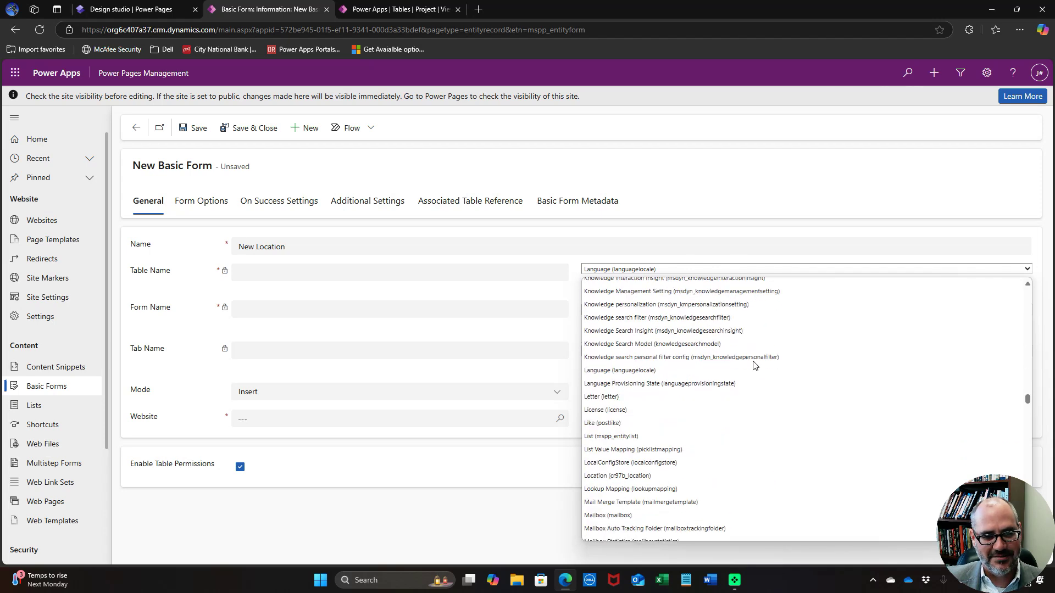
scroll(753, 366, down, 3)
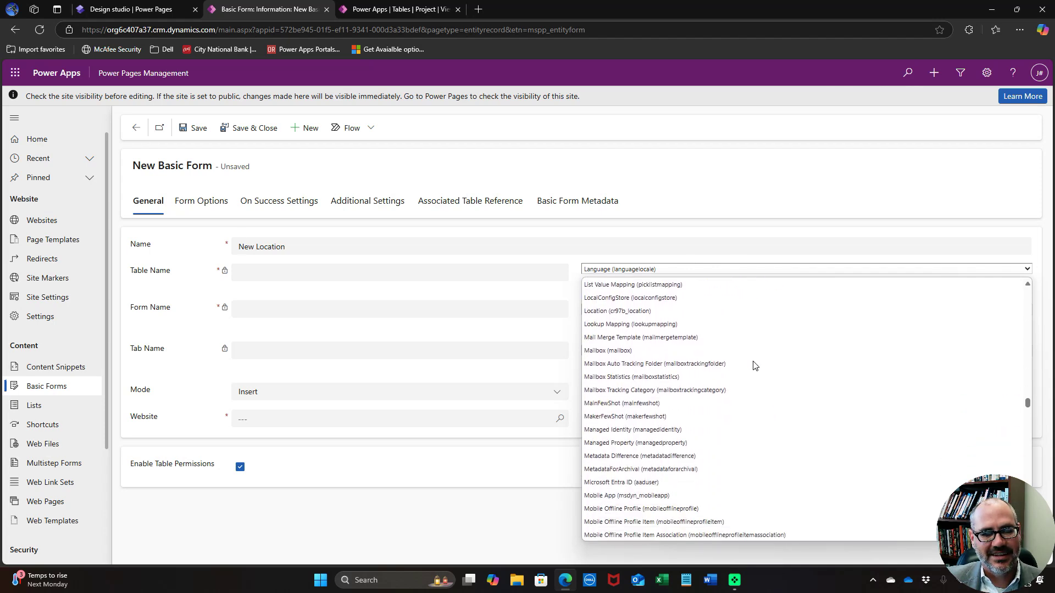
click(737, 311)
Base New Location on the Edit Location form's General tab for the demo website, and save
click(739, 311)
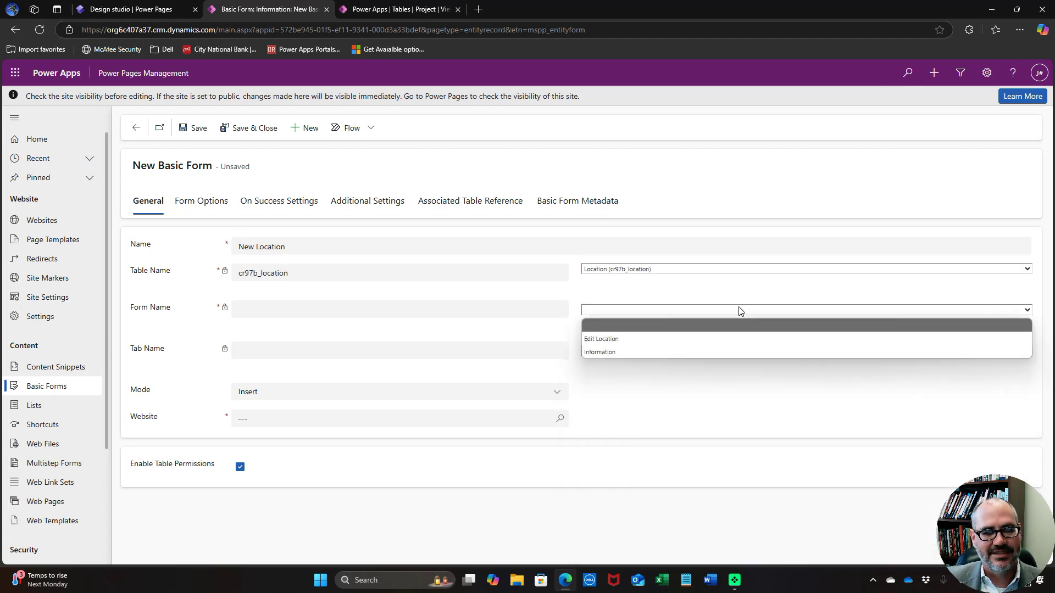
click(718, 341)
click(687, 352)
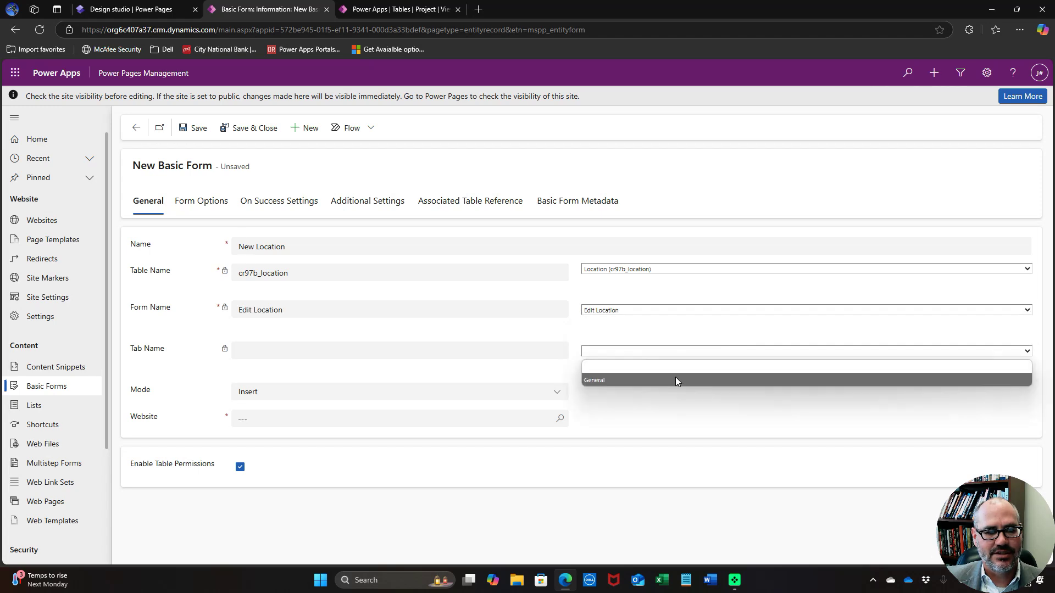
click(676, 380)
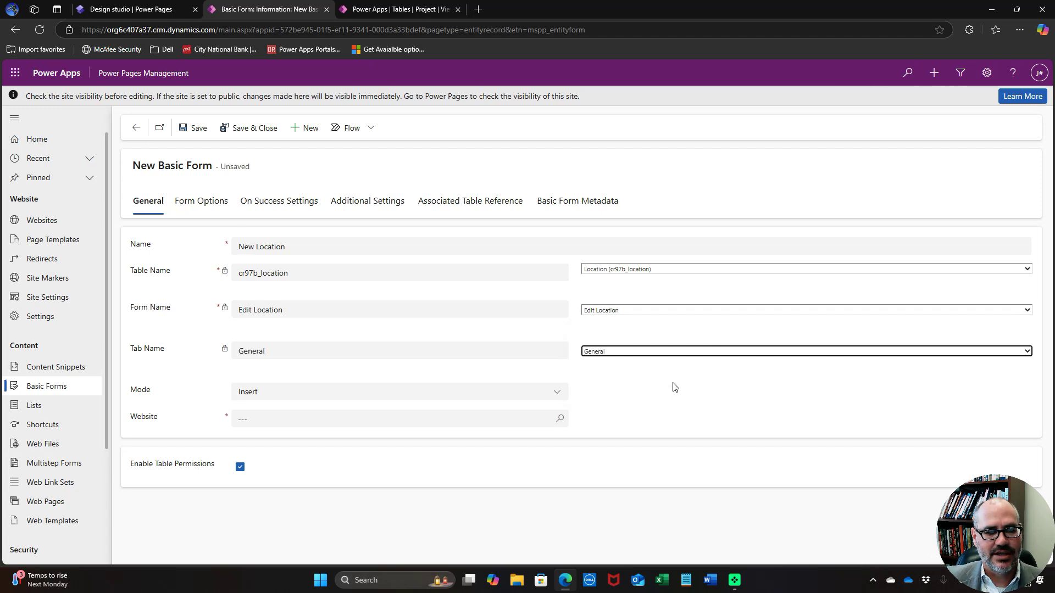
click(483, 420)
click(389, 377)
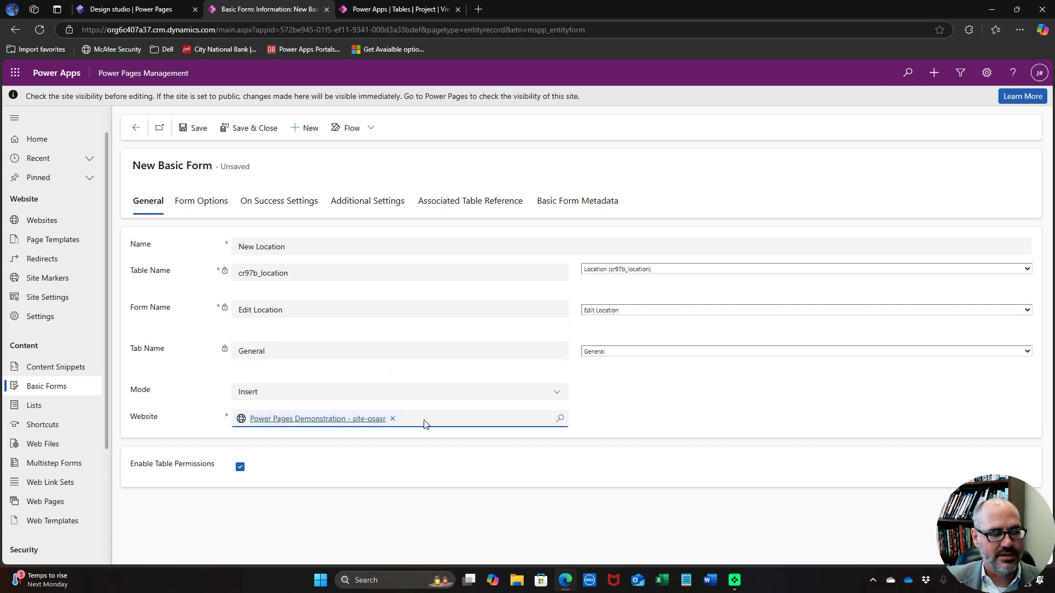
click(245, 132)
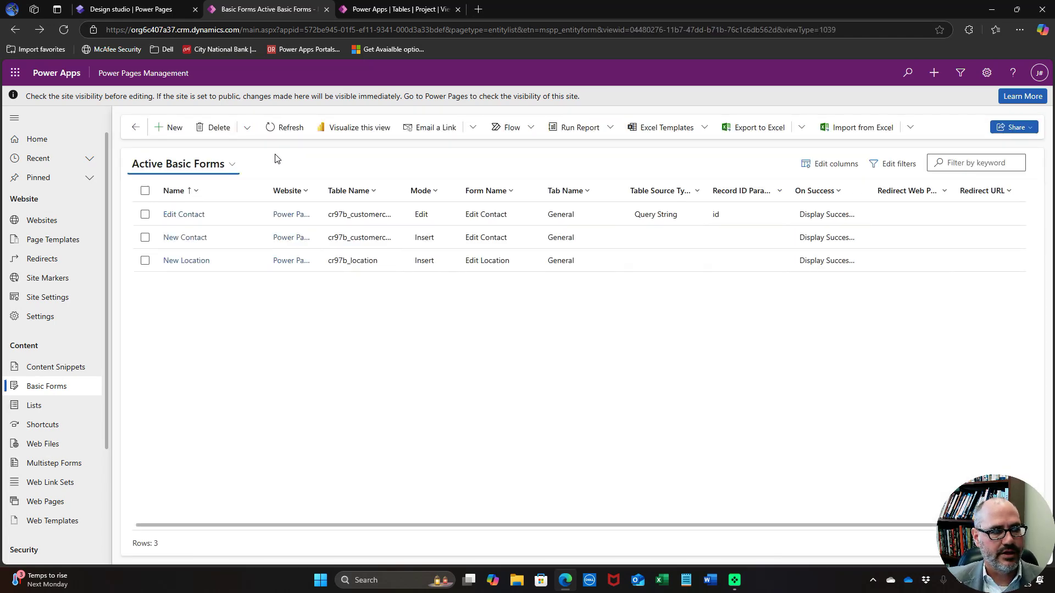
click(169, 128)
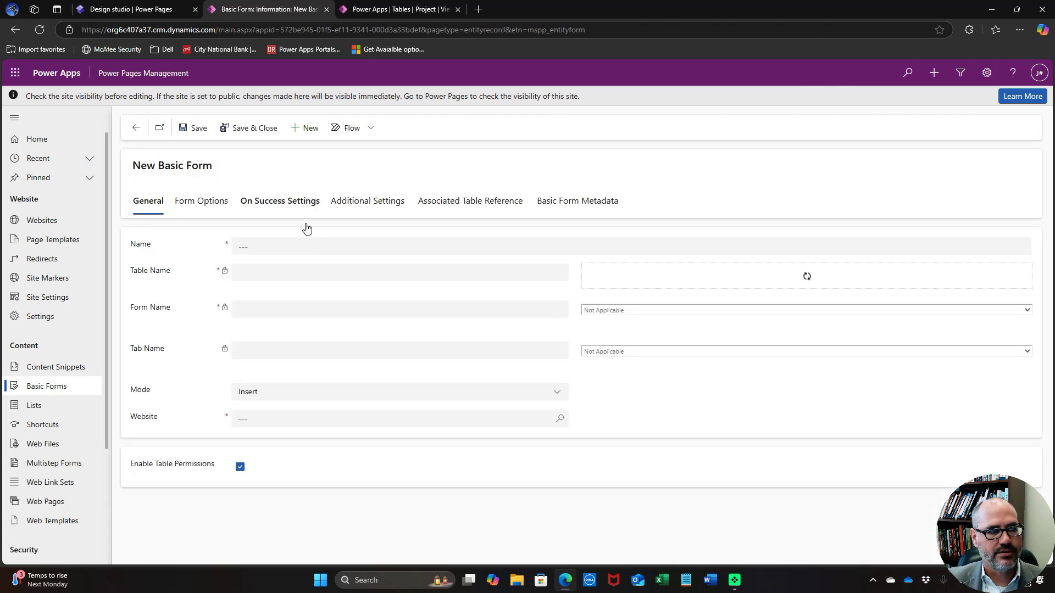
Name the form Edit Location and base it on the Location table's Edit Location form, General tab
click(322, 243)
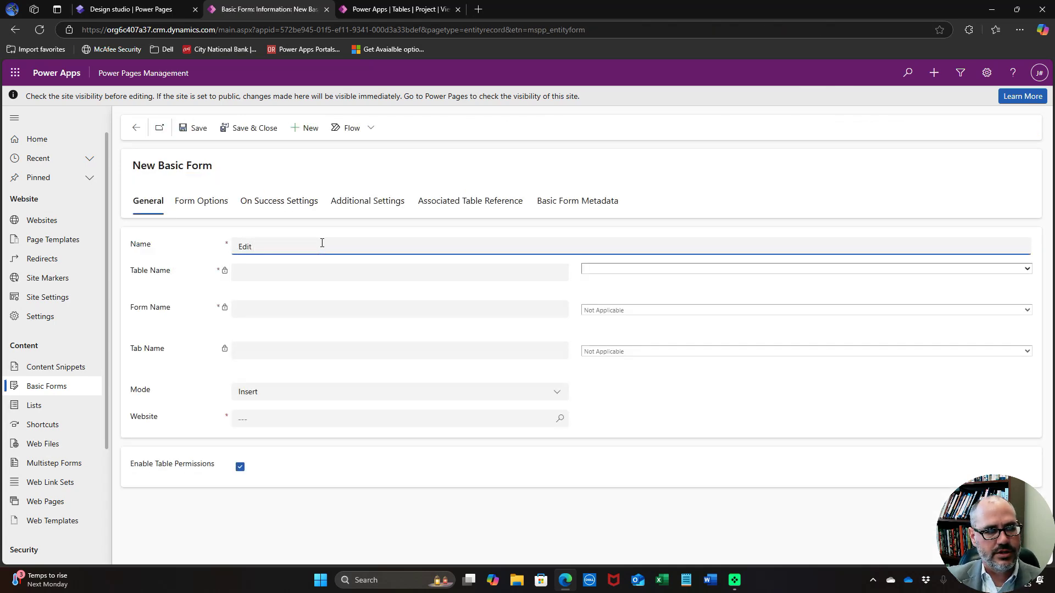
text(Edit Location)
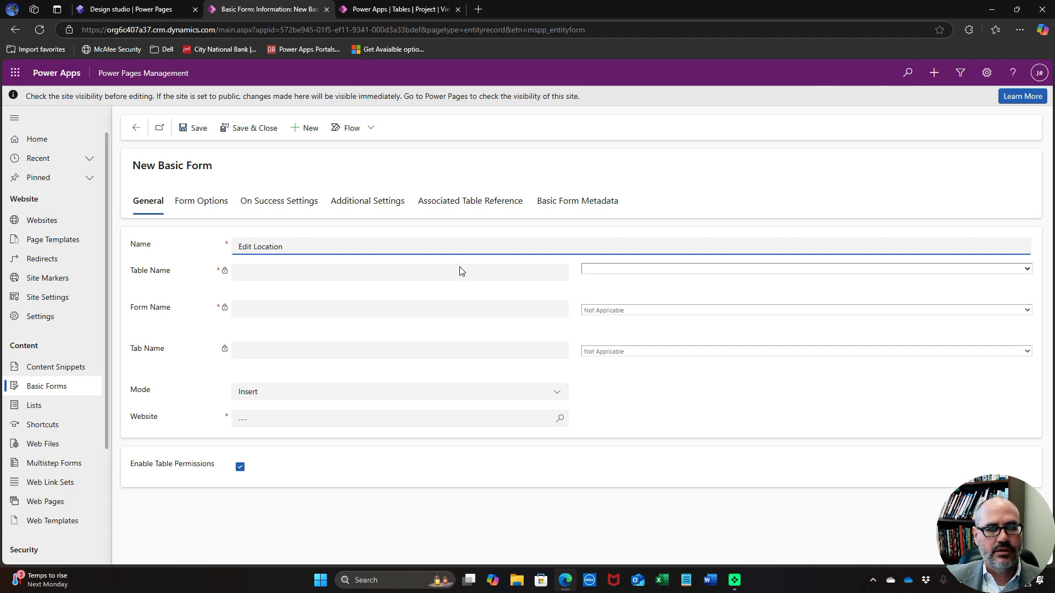
click(654, 269)
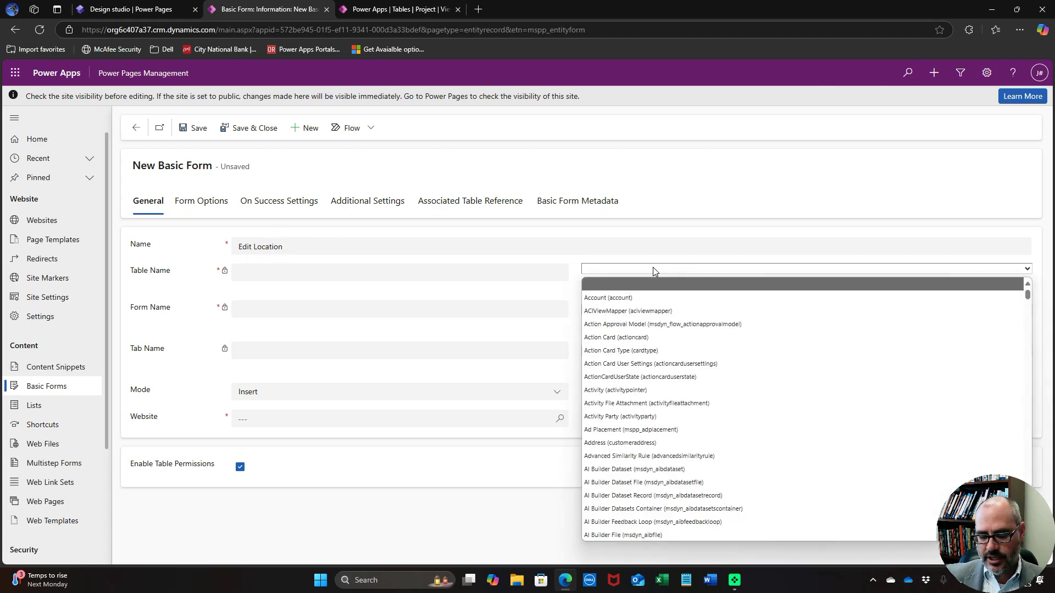
key(l)
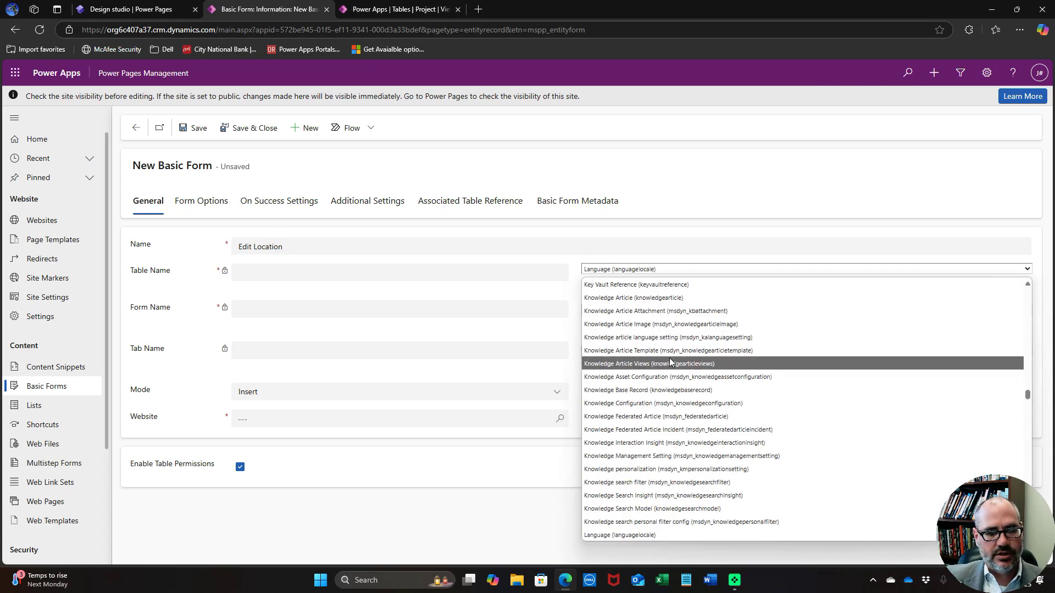
scroll(670, 362, down, 5)
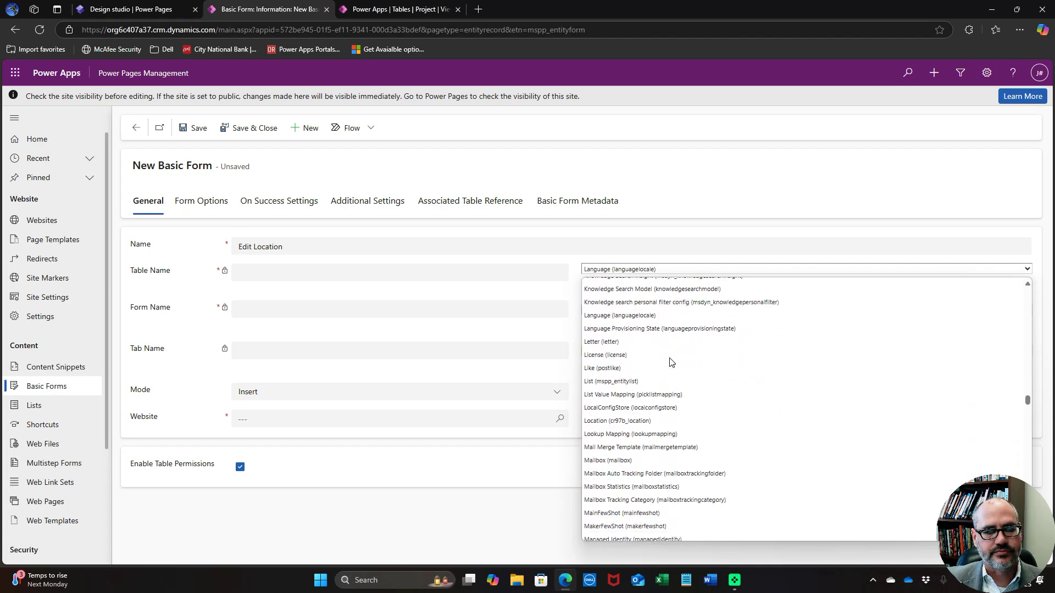
click(662, 421)
click(660, 311)
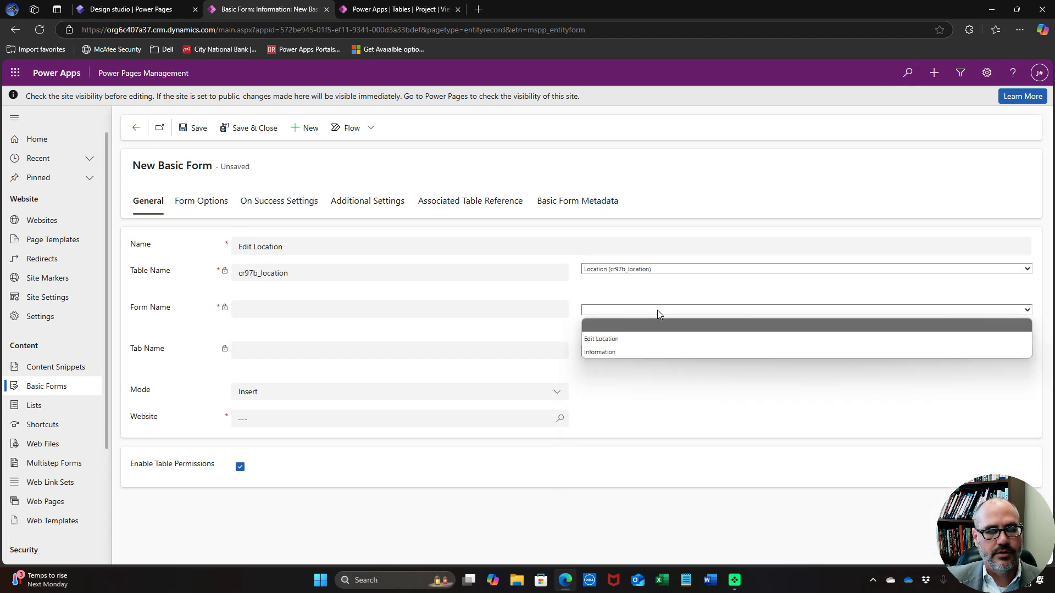
click(645, 335)
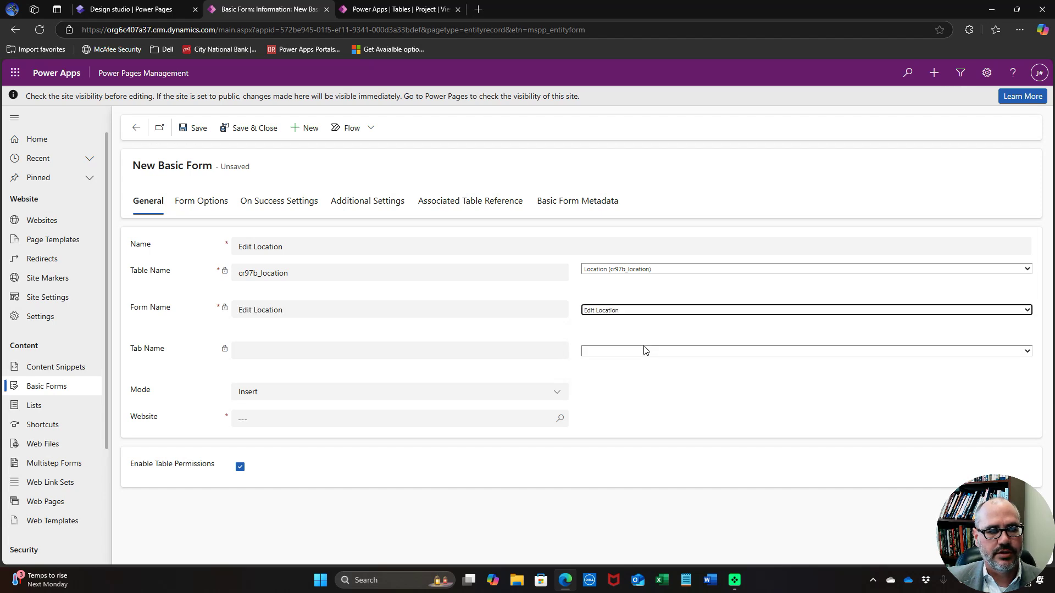
click(645, 350)
click(634, 375)
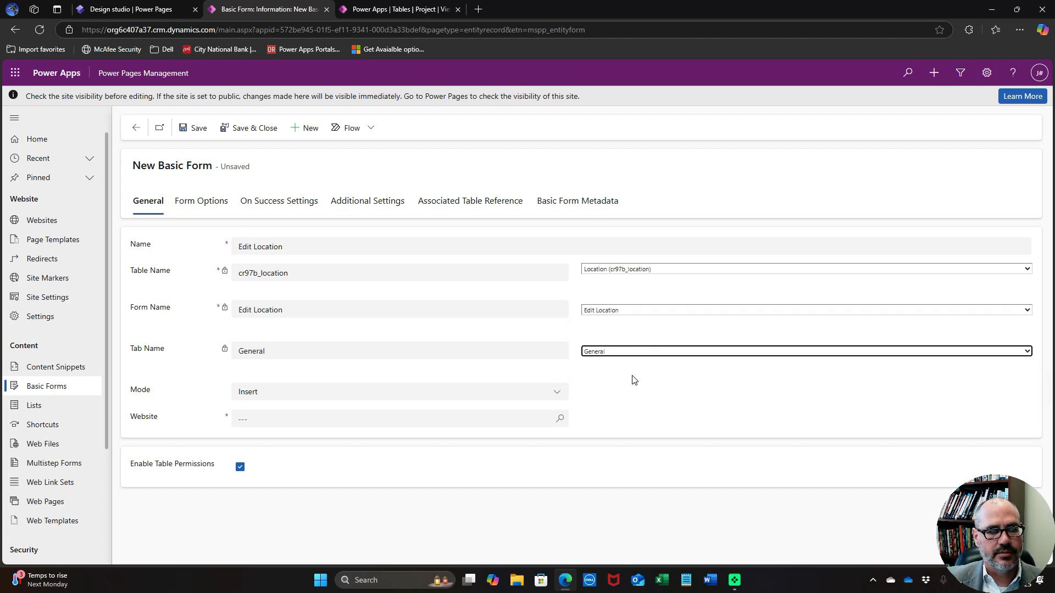
Set Edit mode, Query String parameter 'id', the Power Pages Demonstration site, and save
click(519, 399)
click(472, 448)
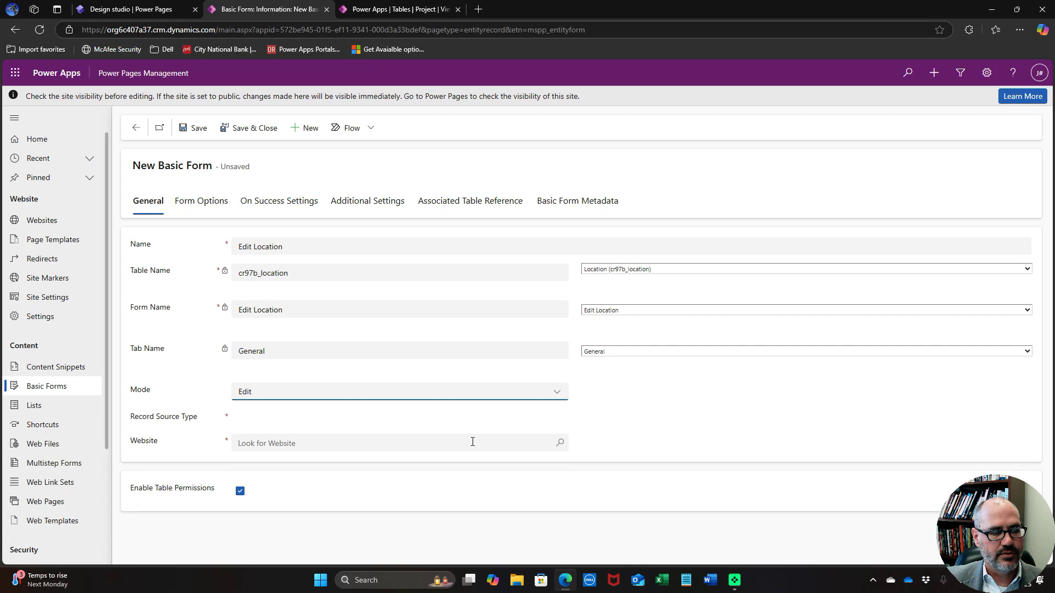
click(454, 419)
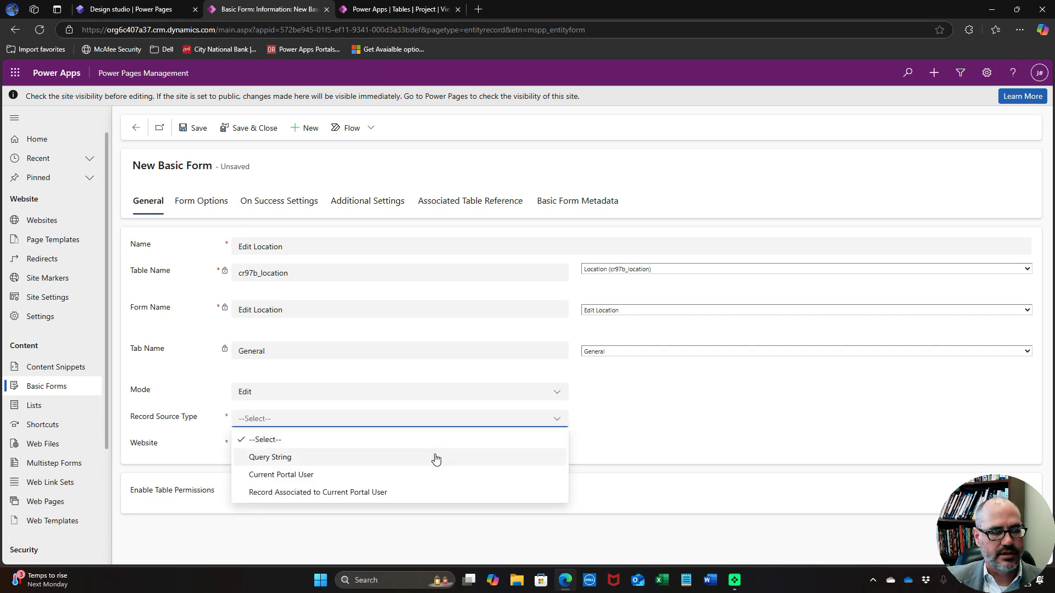
click(434, 457)
click(708, 423)
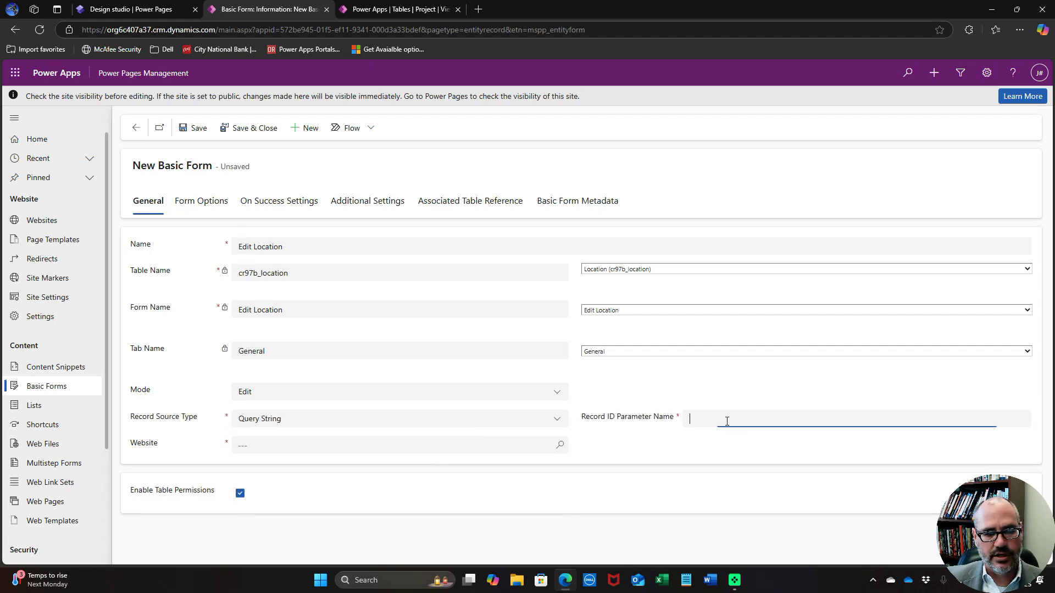
text(id)
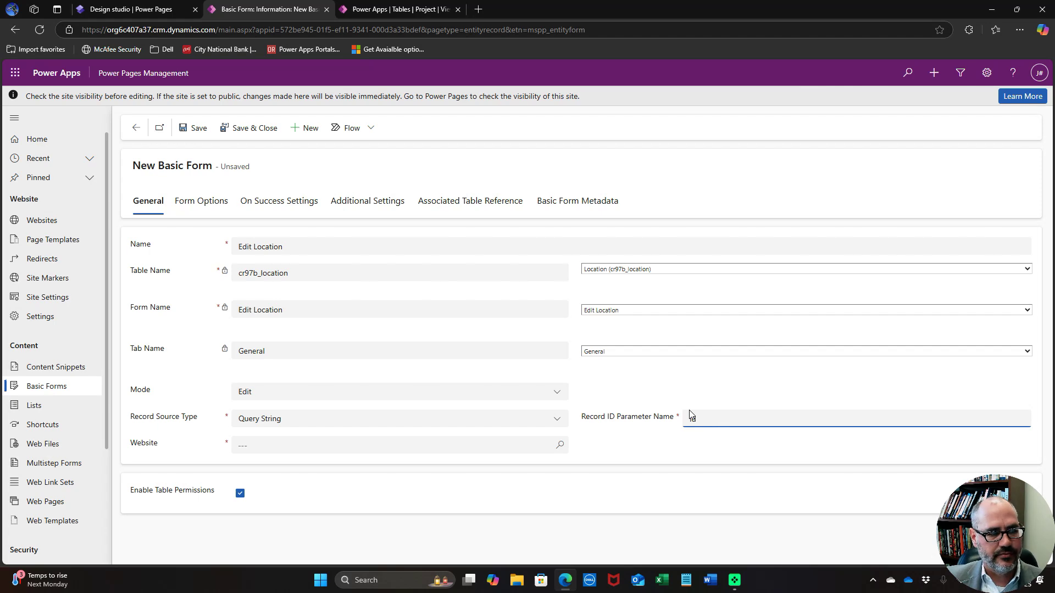
click(418, 442)
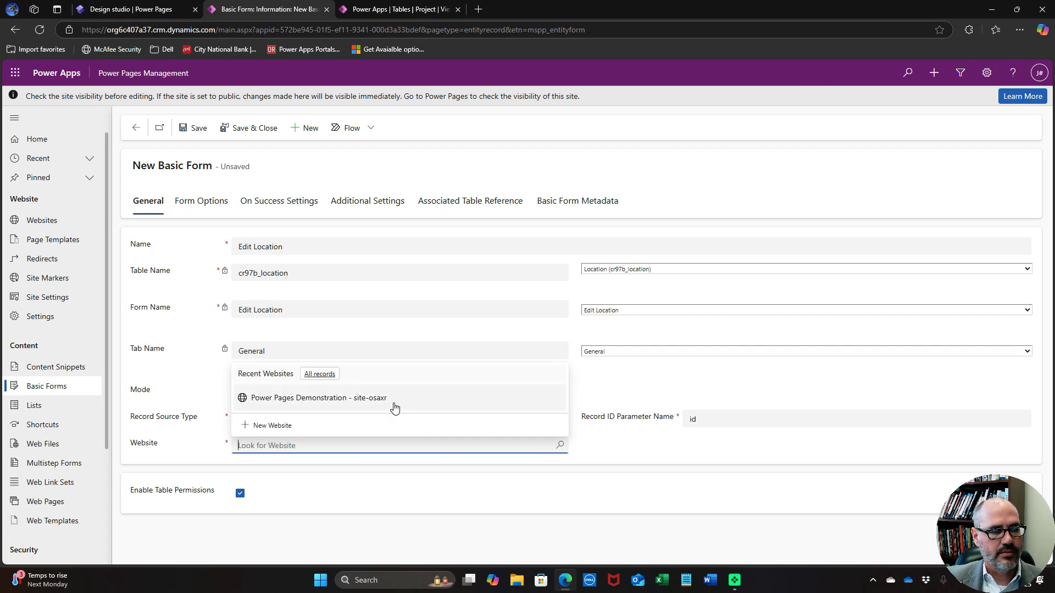
click(393, 404)
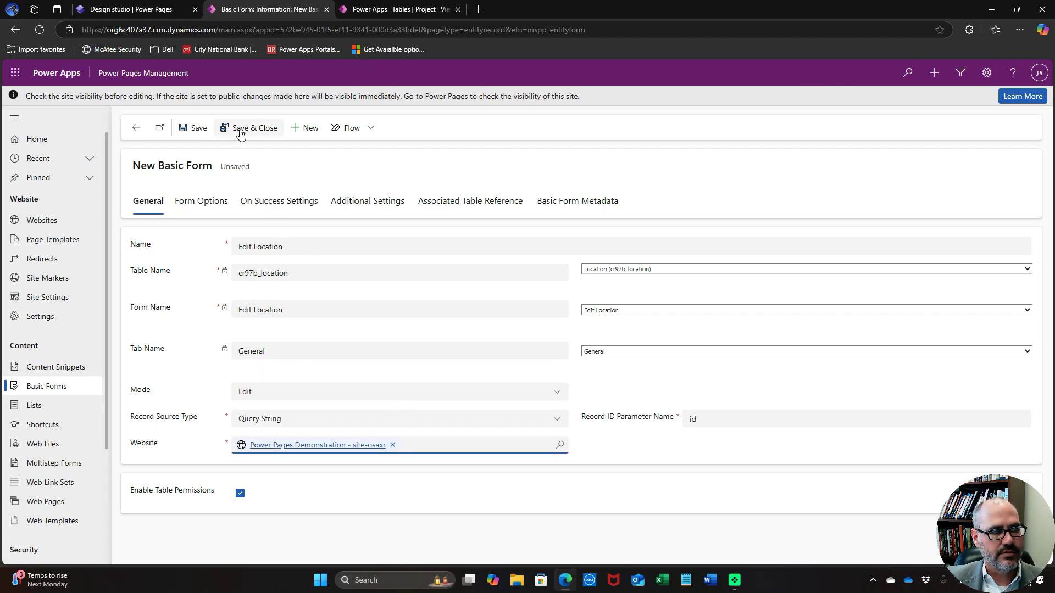
click(240, 129)
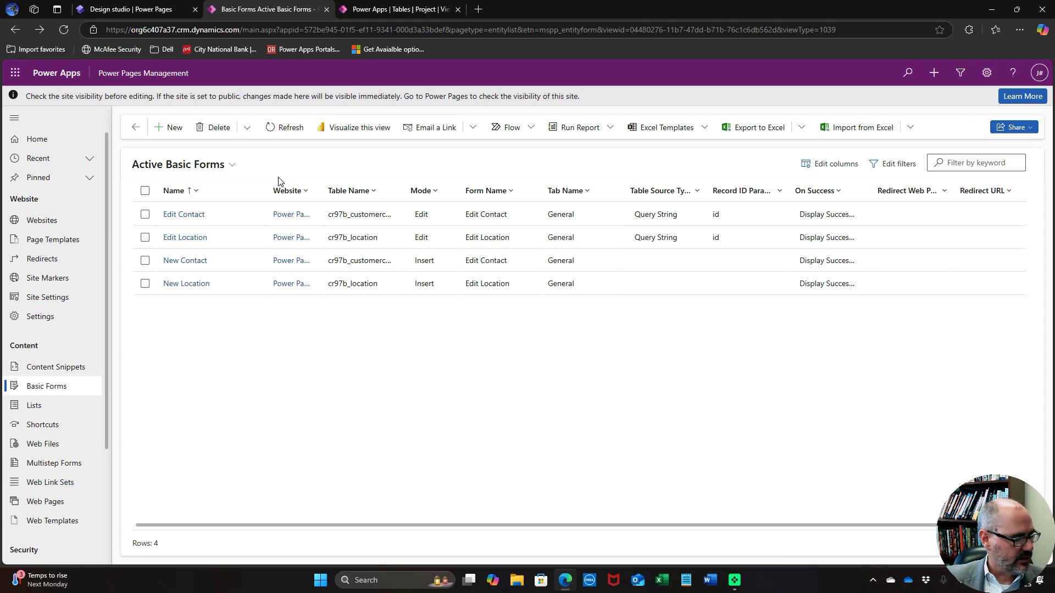
Start a New Customer basic form on the Customer table
click(172, 131)
click(316, 243)
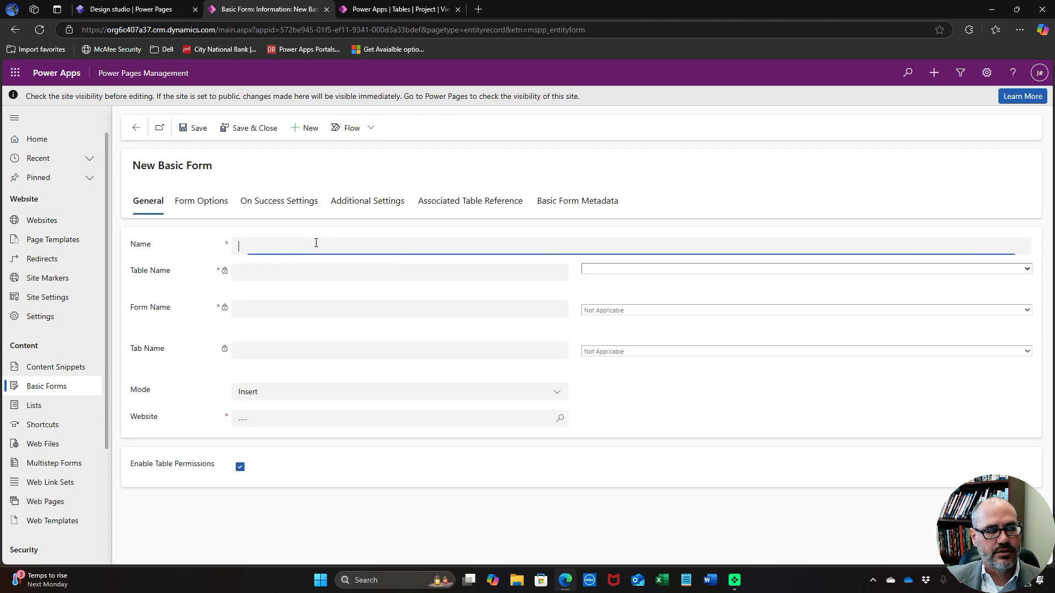
text(New)
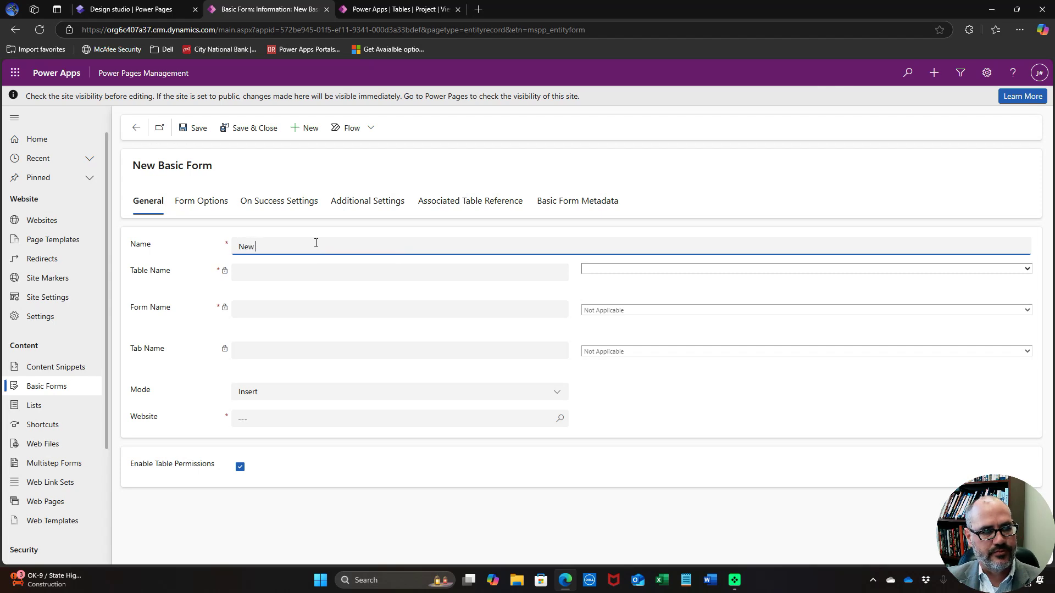
text( Customer)
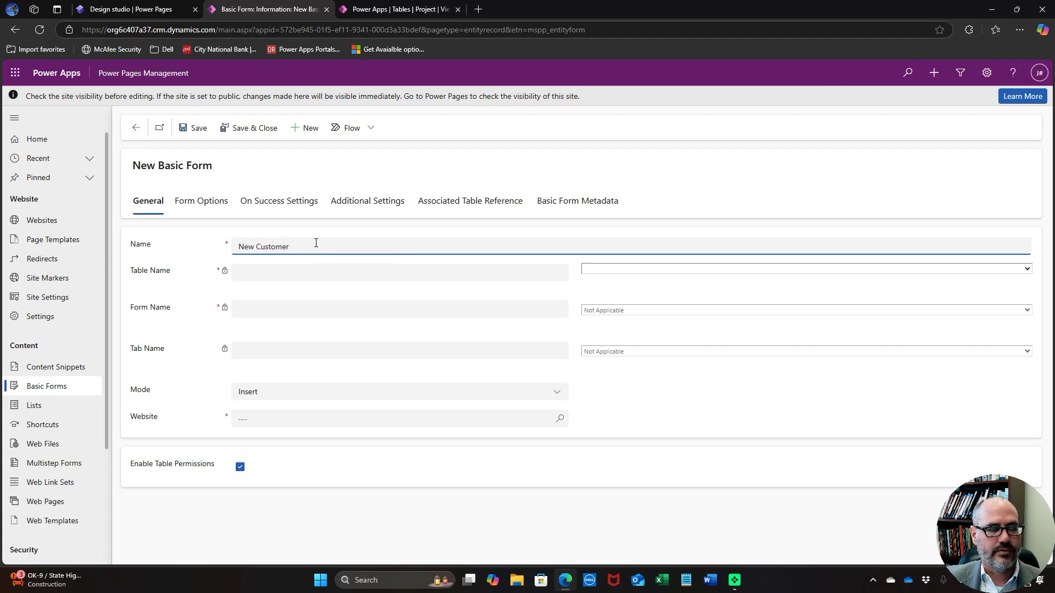
click(654, 269)
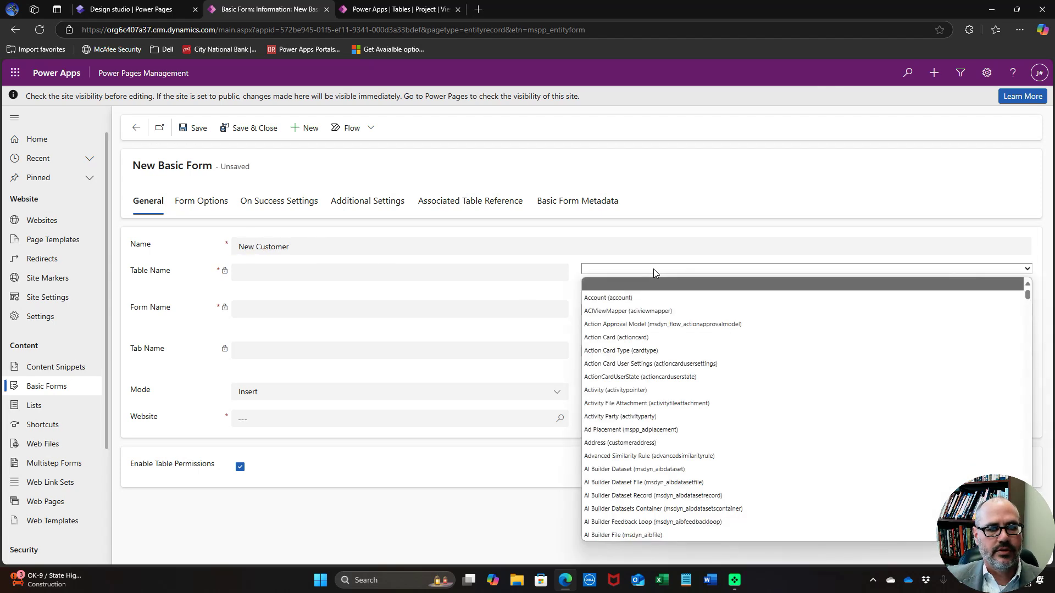
key(c)
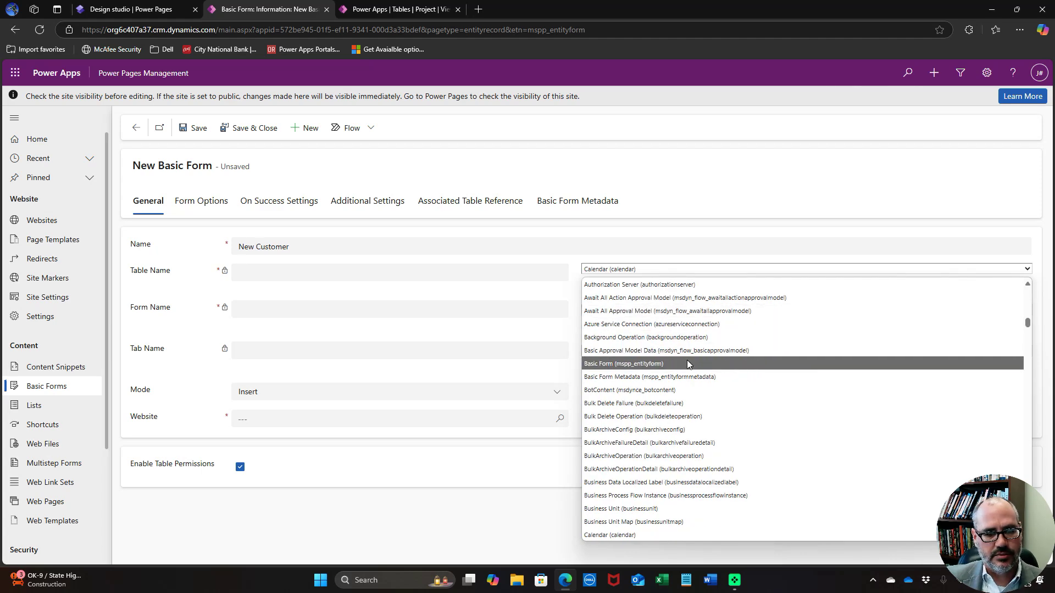
scroll(686, 360, down, 4)
scroll(687, 363, down, 8)
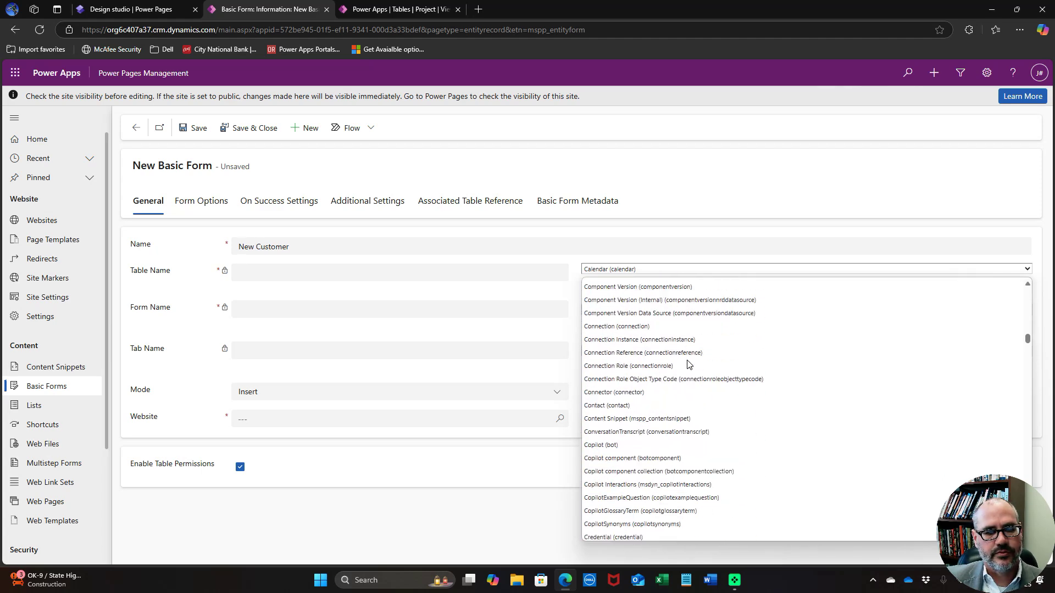
scroll(688, 365, down, 4)
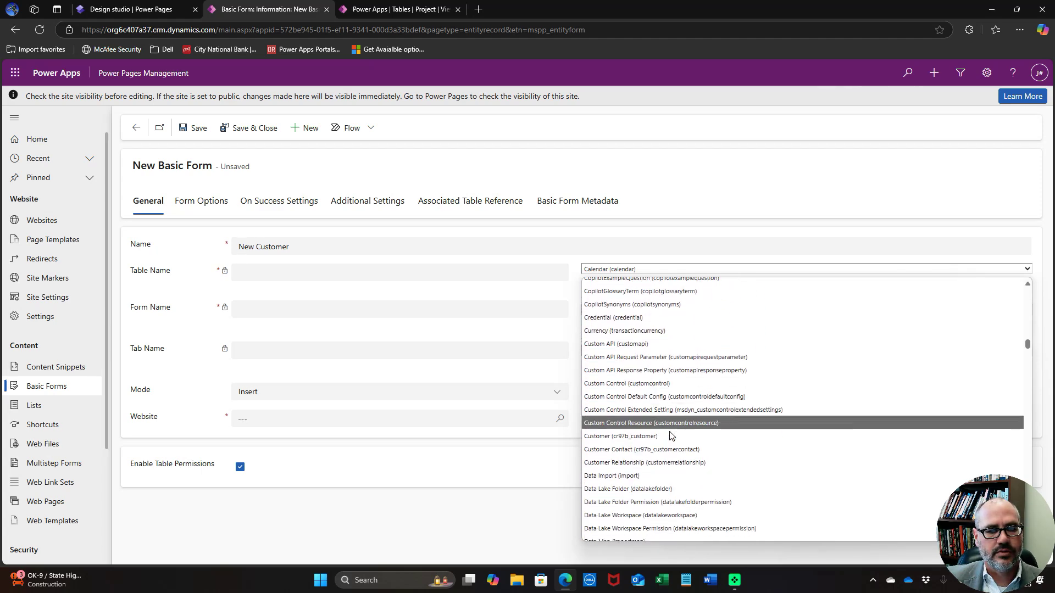
click(668, 436)
Use the Edit Customer form's General tab, link the Power Pages Demonstration site, and save
click(664, 310)
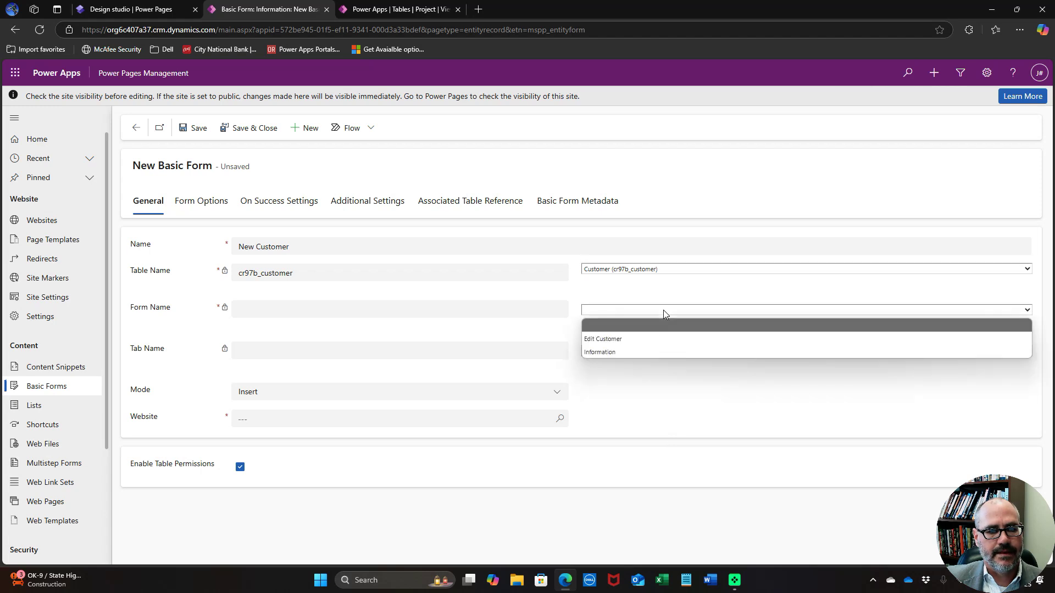
click(660, 337)
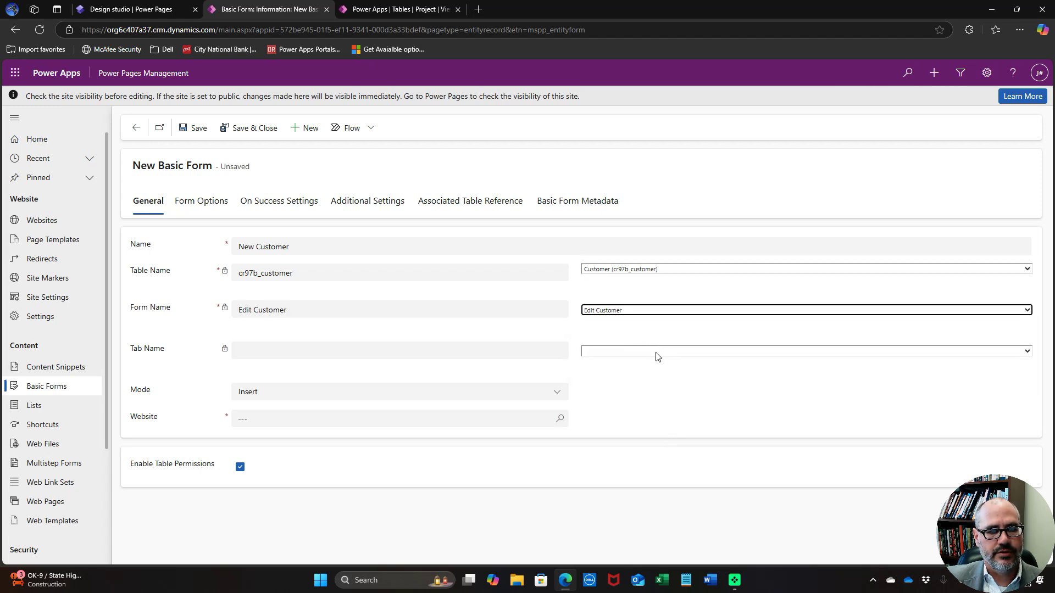
click(655, 352)
click(648, 378)
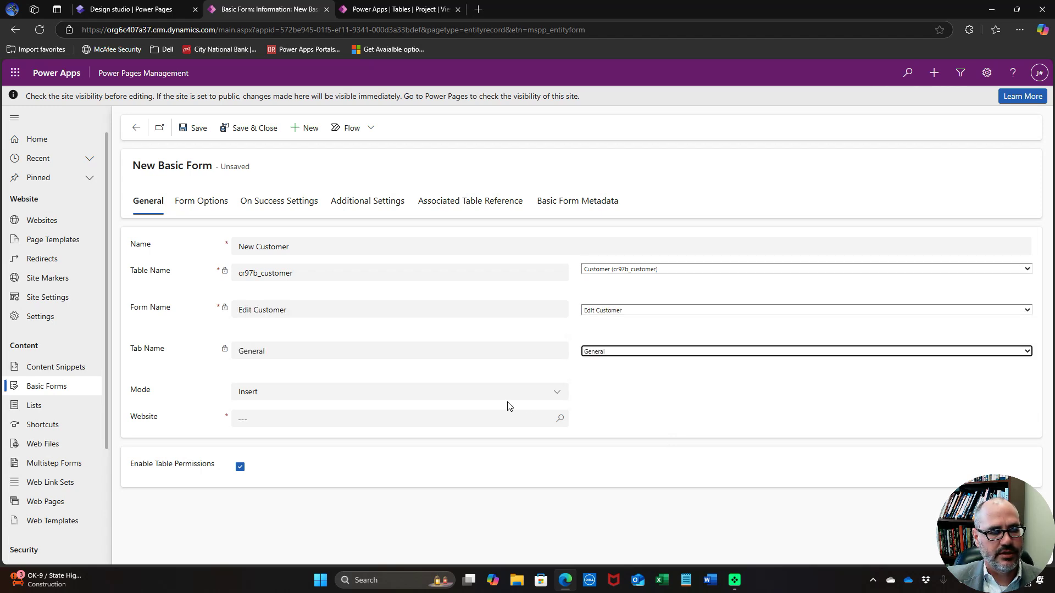
click(462, 413)
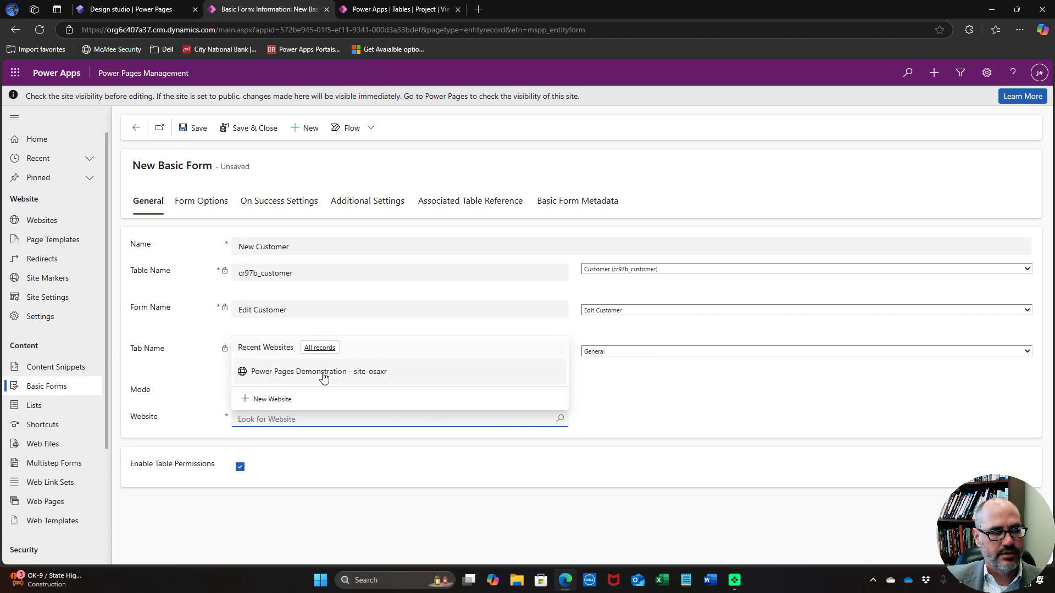
click(323, 376)
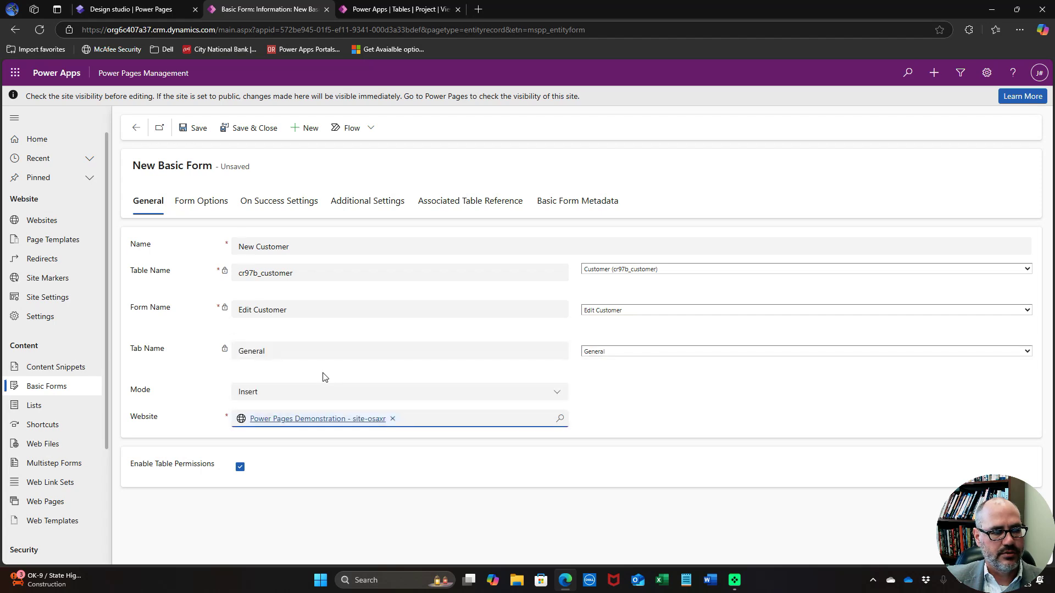
click(248, 135)
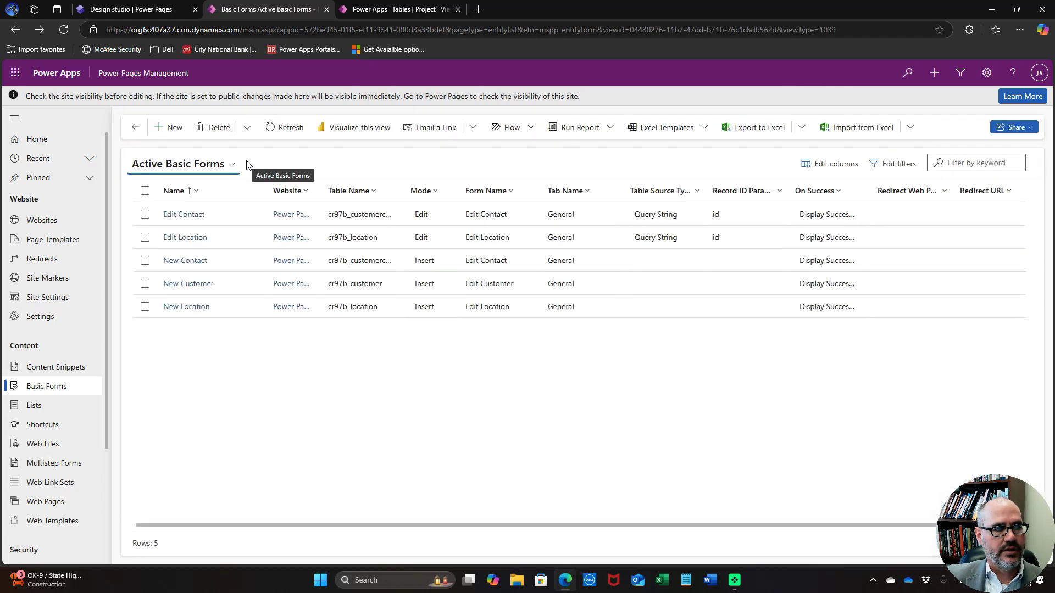
Start an Edit Customer basic form using the Customer table's Edit Customer form, General tab
click(176, 136)
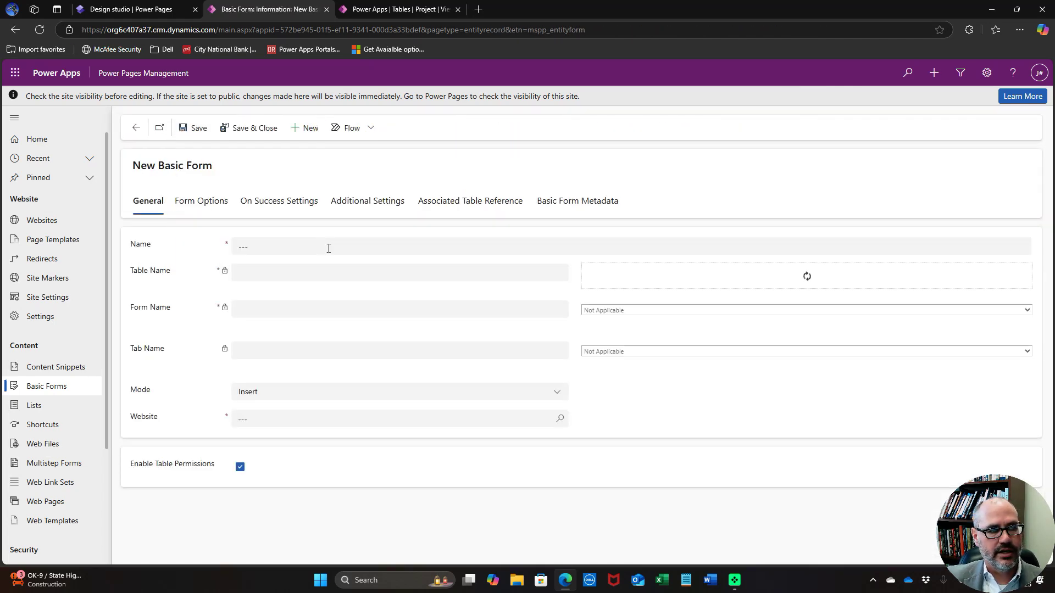
click(329, 248)
text(E)
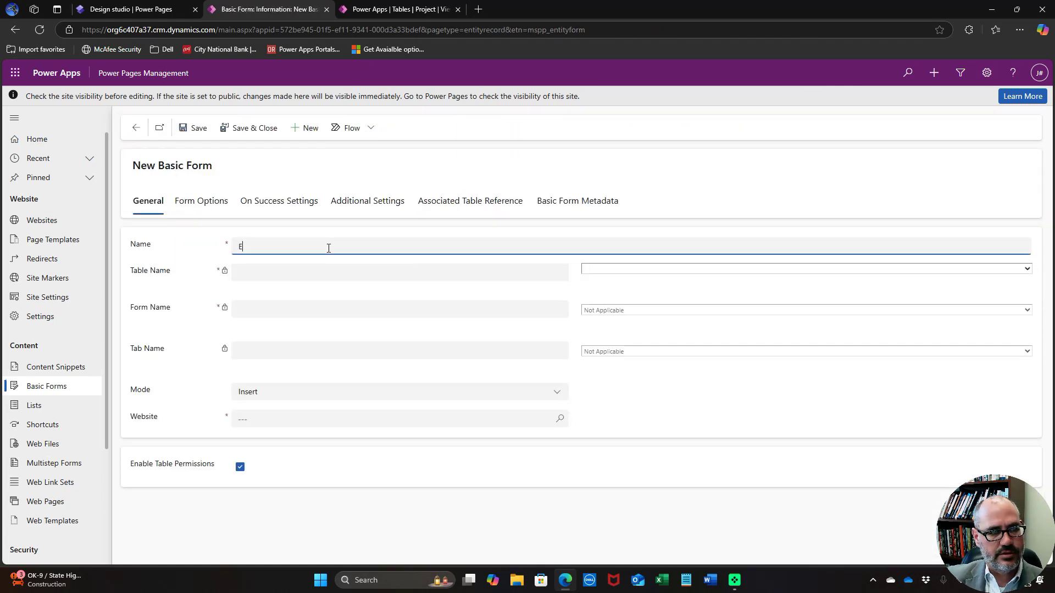
text(dit Customer)
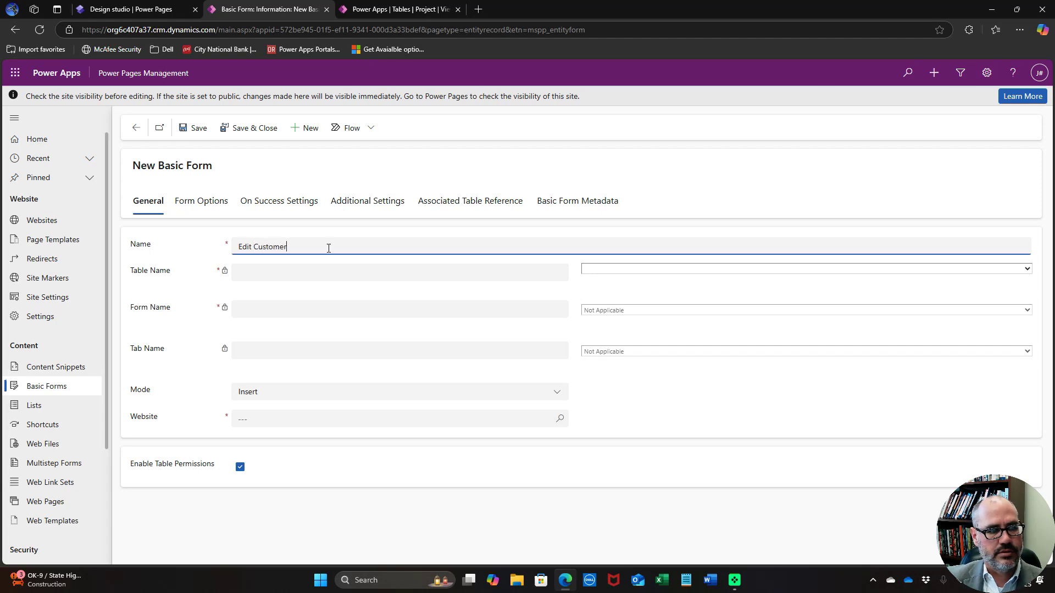
click(625, 269)
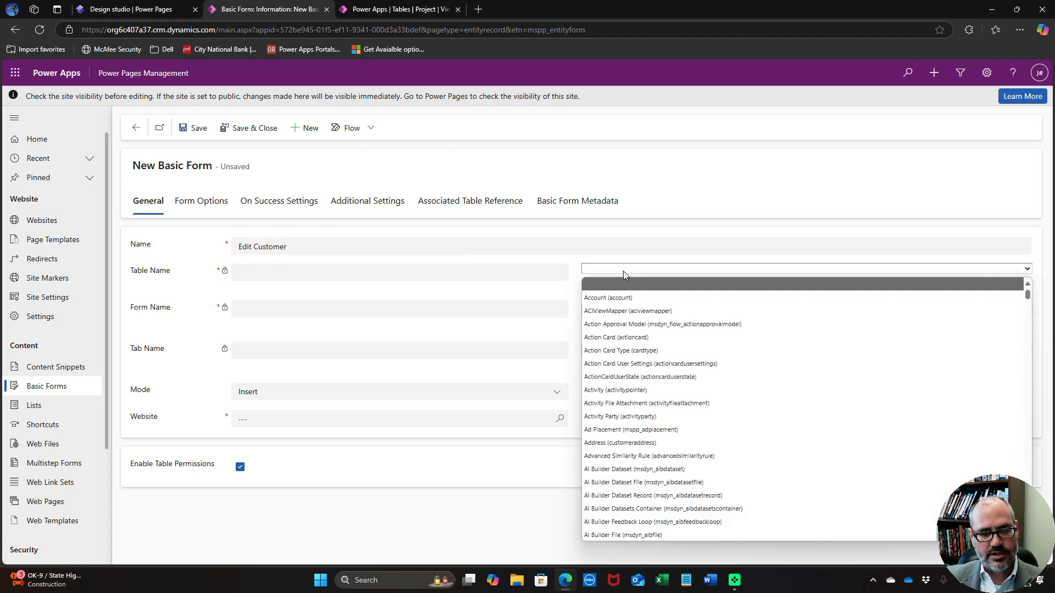
scroll(654, 346, down, 15)
scroll(653, 347, down, 12)
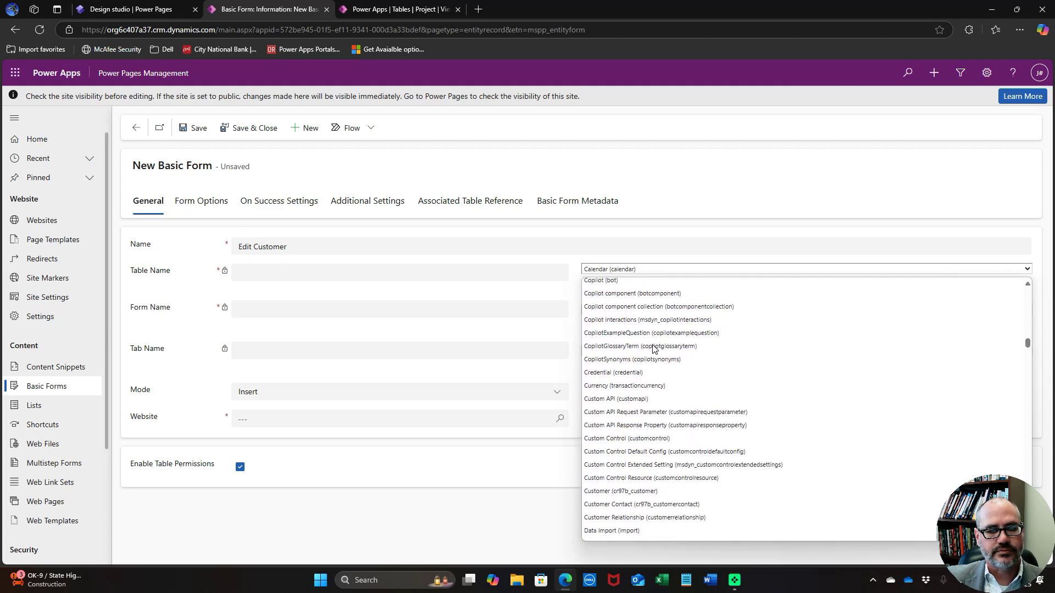
scroll(653, 347, down, 3)
click(648, 435)
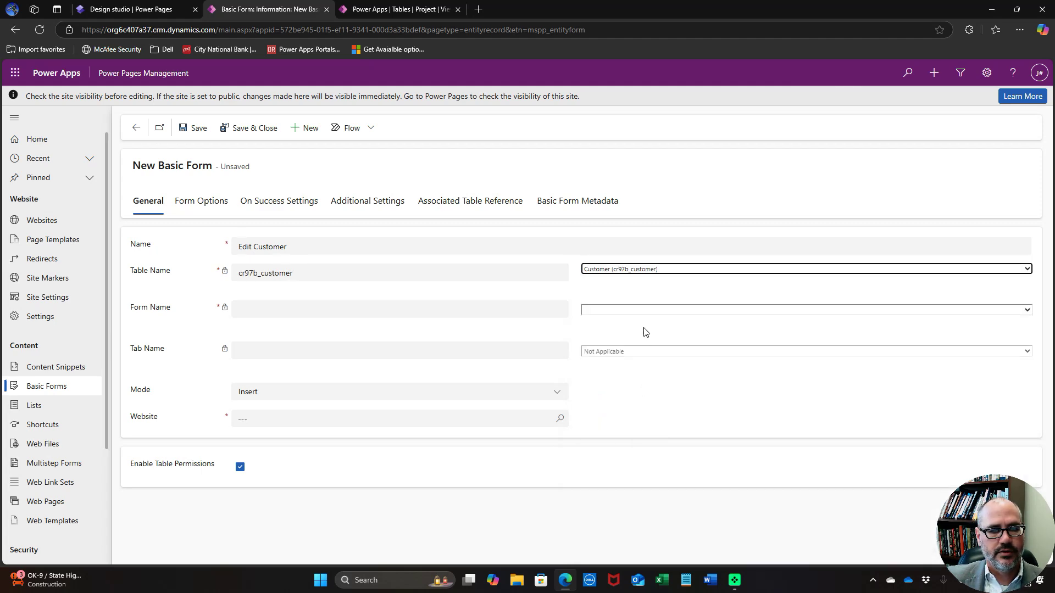
click(646, 310)
click(635, 338)
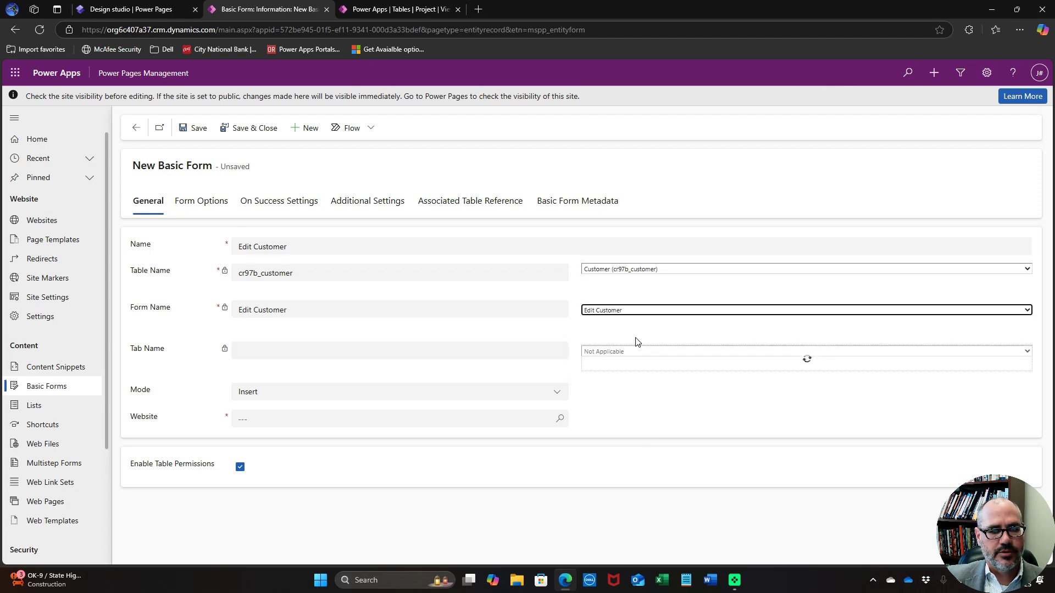
click(637, 353)
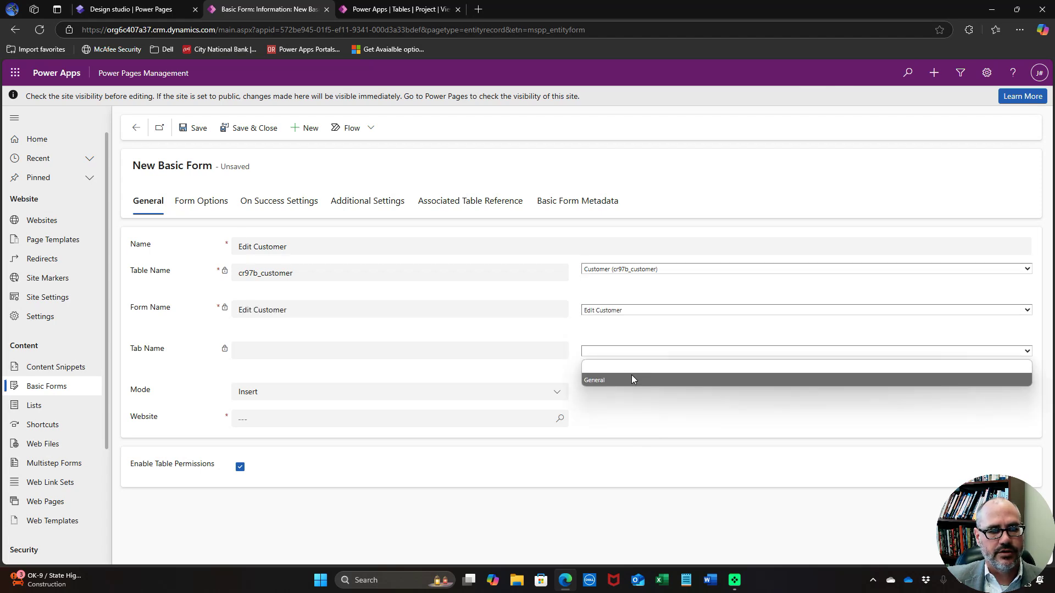
click(631, 379)
Set Edit mode with Query String parameter 'id', link the demo site, and save
click(511, 396)
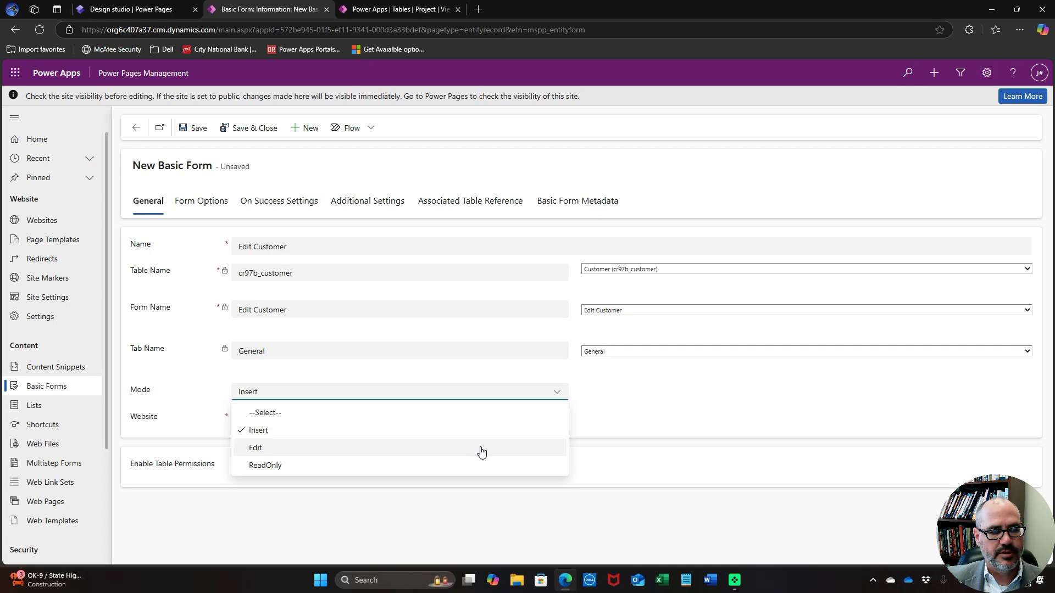
click(481, 449)
click(471, 423)
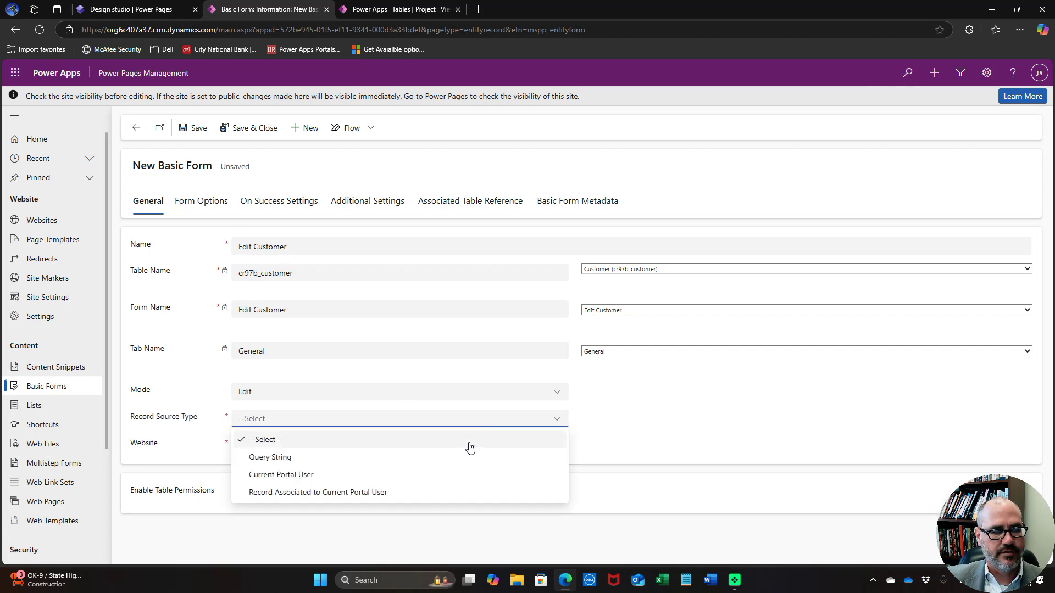
click(468, 457)
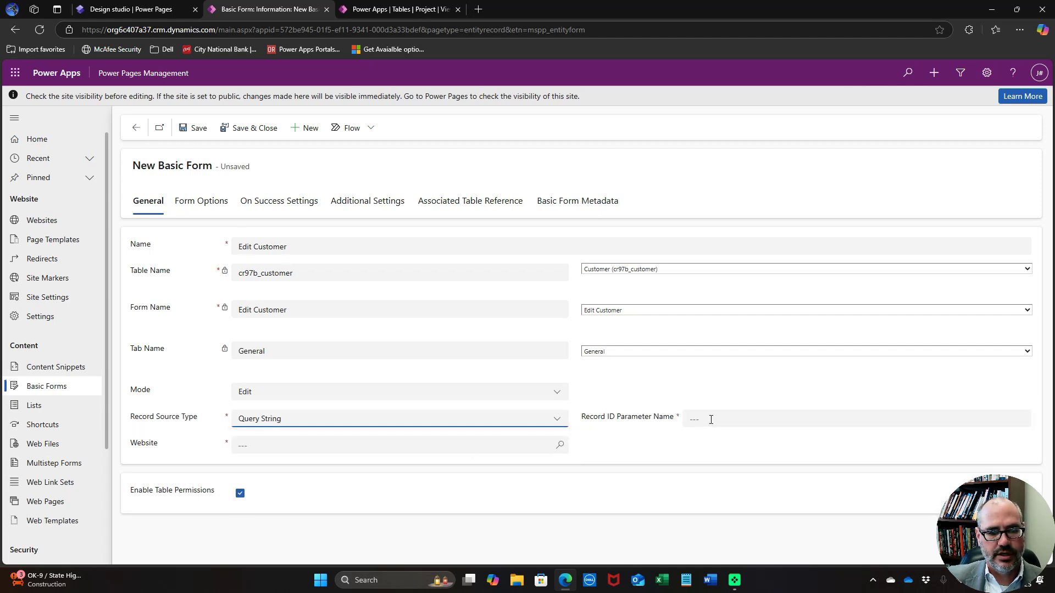
click(710, 419)
text(id)
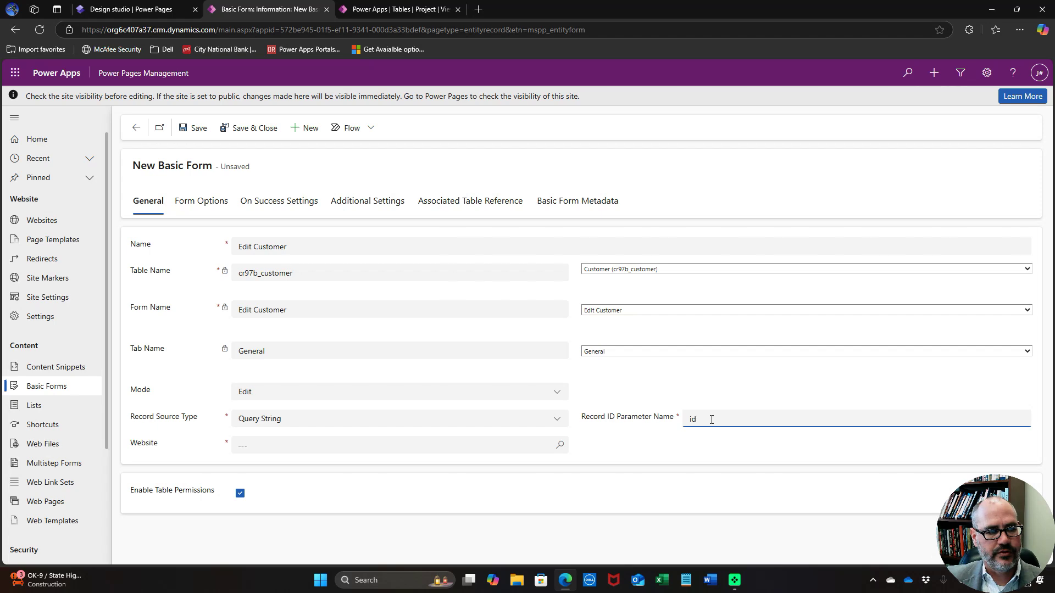
click(443, 443)
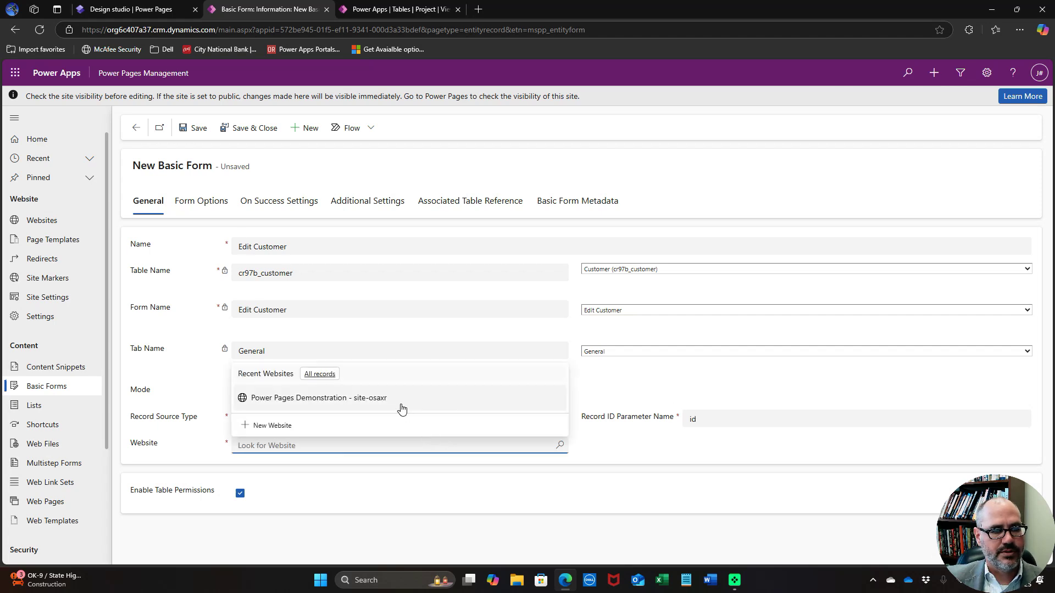
click(402, 409)
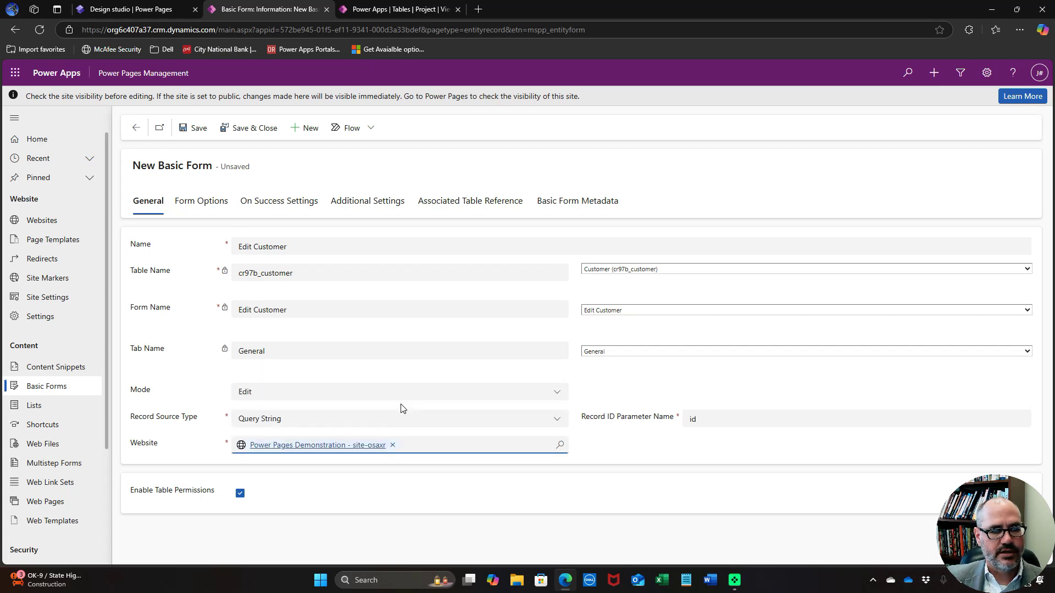
click(247, 129)
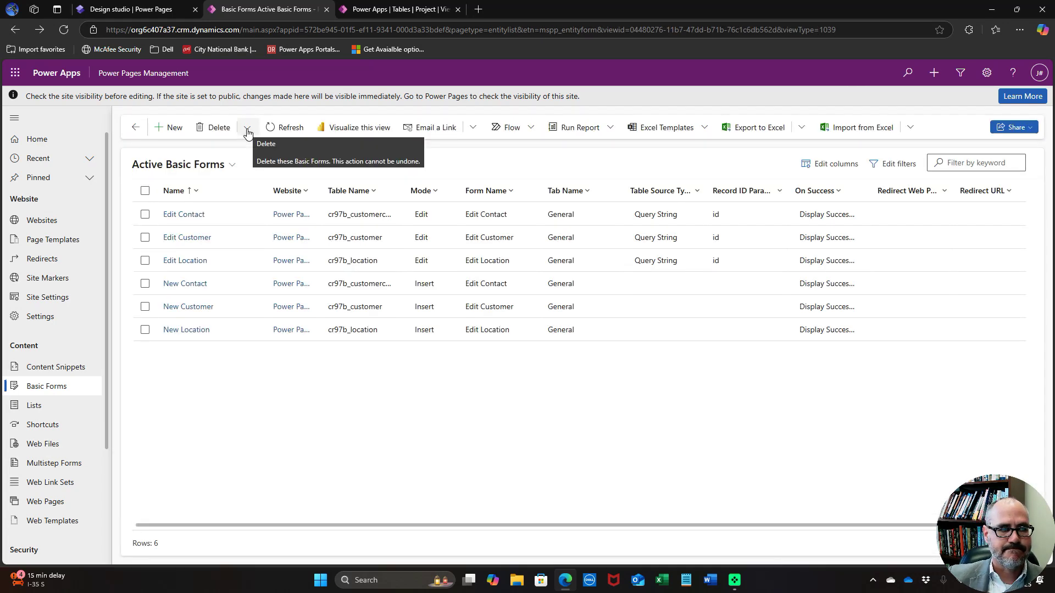
click(172, 129)
click(288, 246)
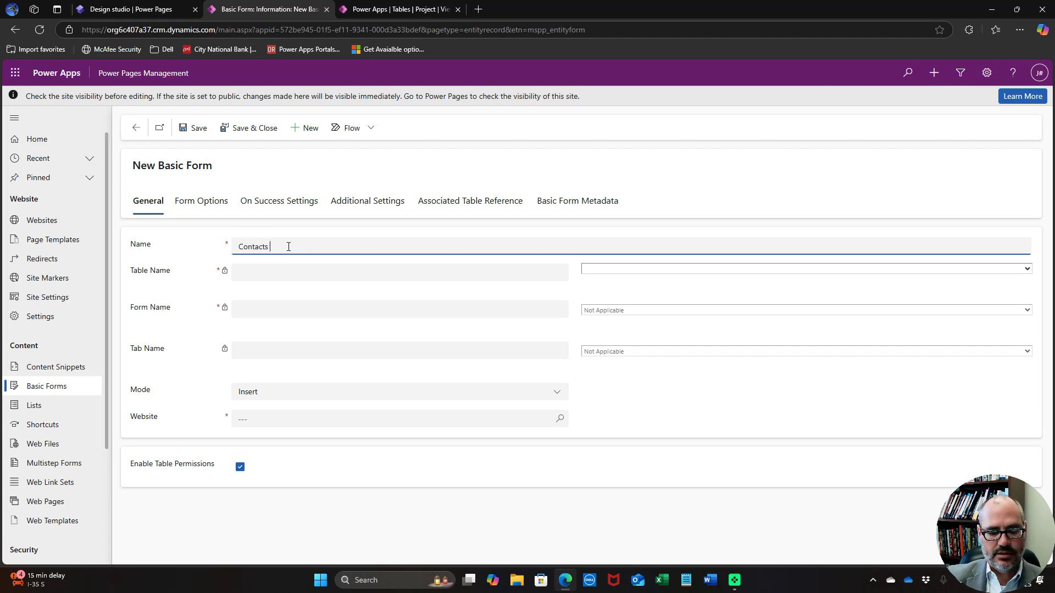
text(Contacts & Locations)
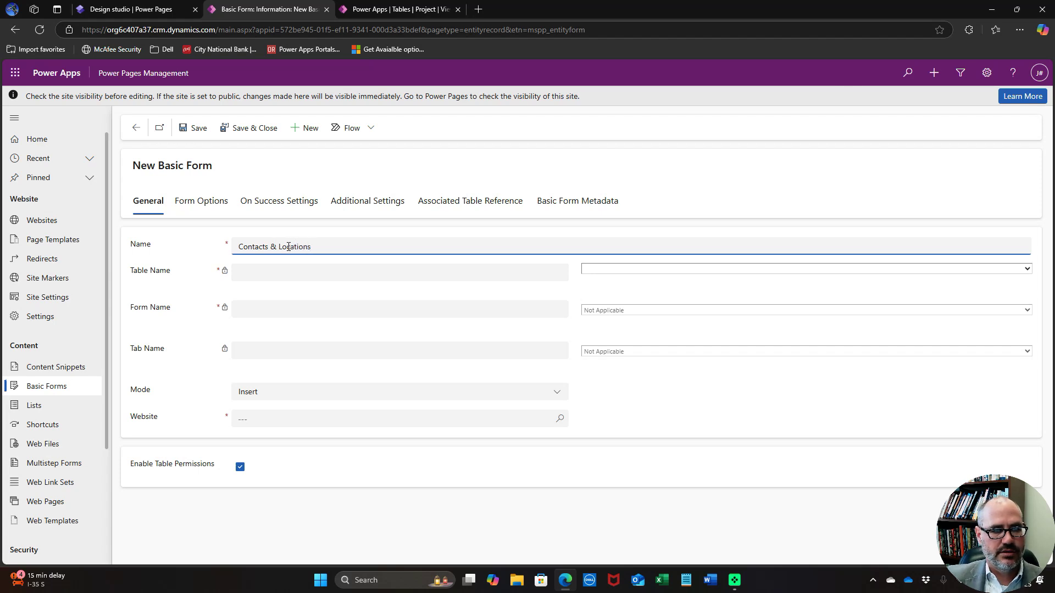
click(803, 269)
scroll(753, 371, down, 5)
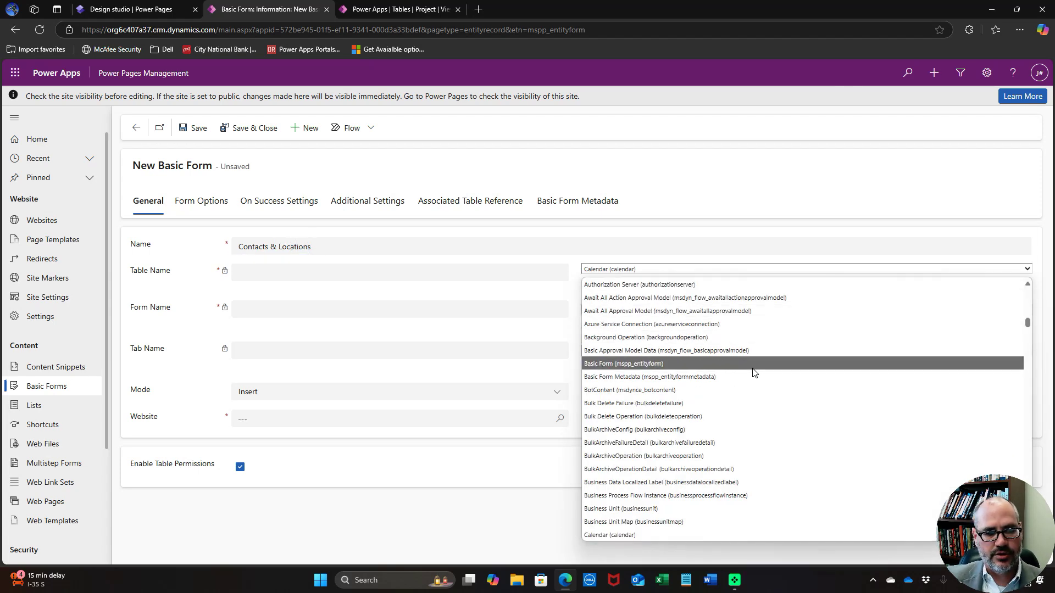
scroll(753, 372, down, 8)
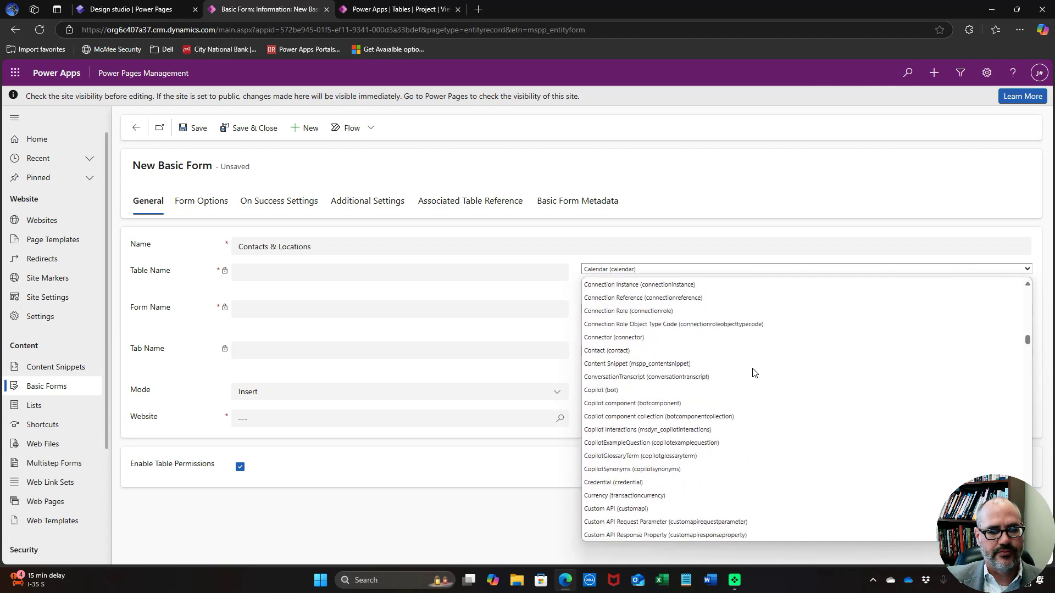
scroll(753, 372, down, 2)
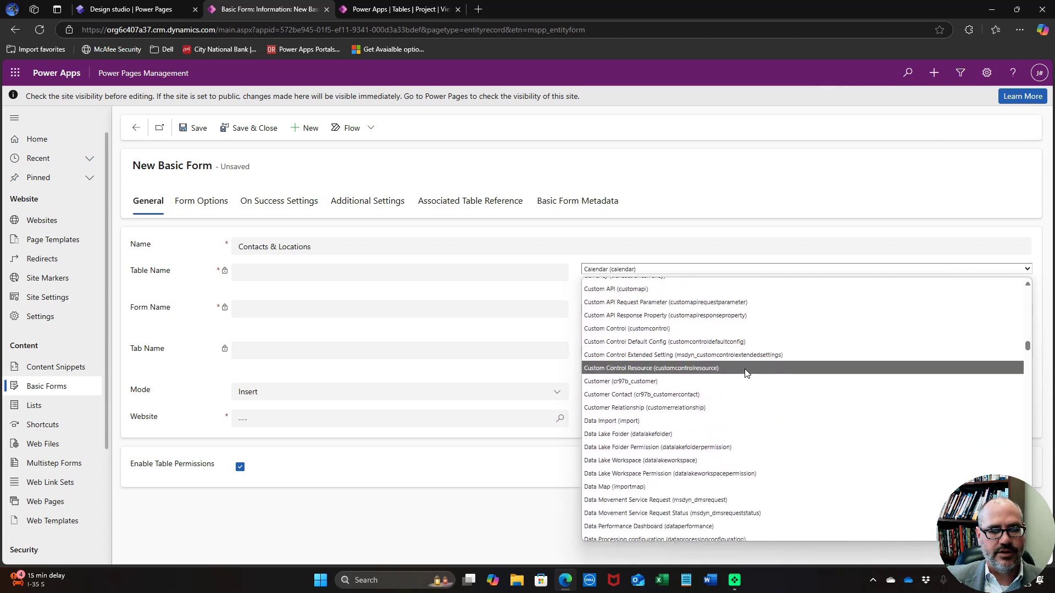
click(703, 376)
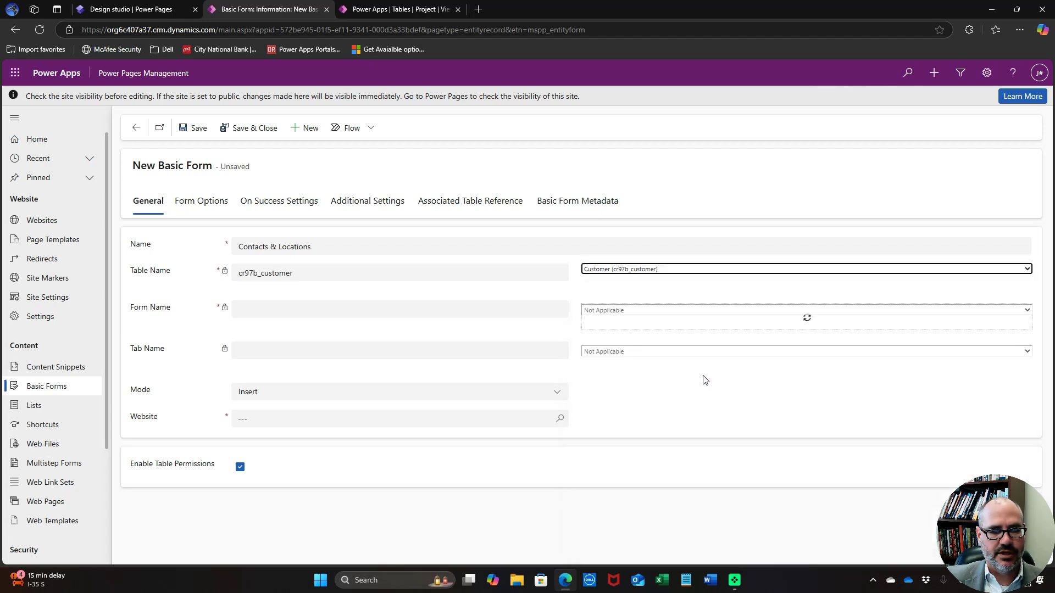
click(669, 310)
click(655, 337)
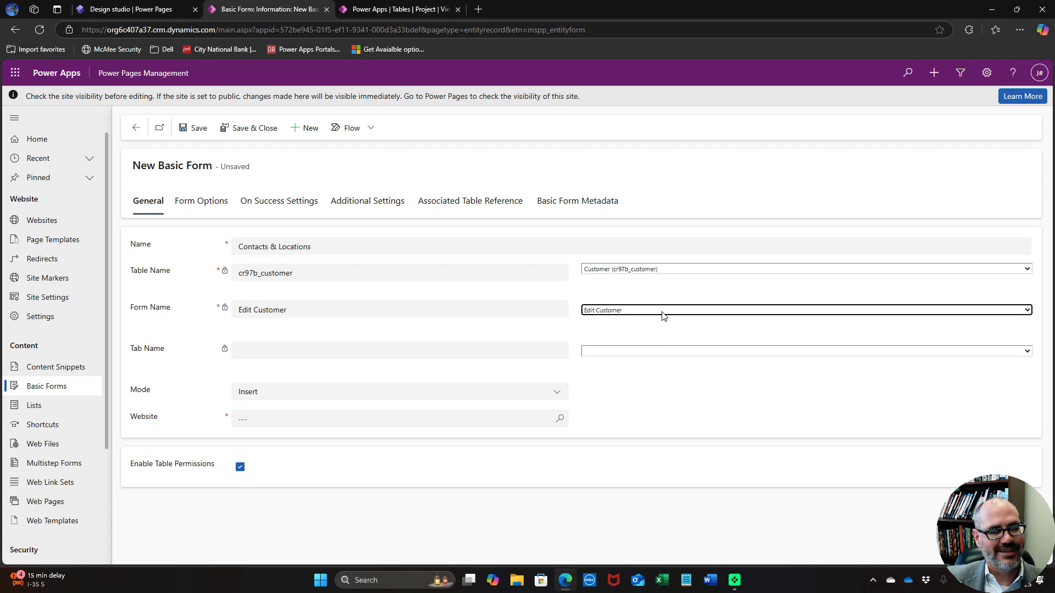
click(663, 314)
click(662, 312)
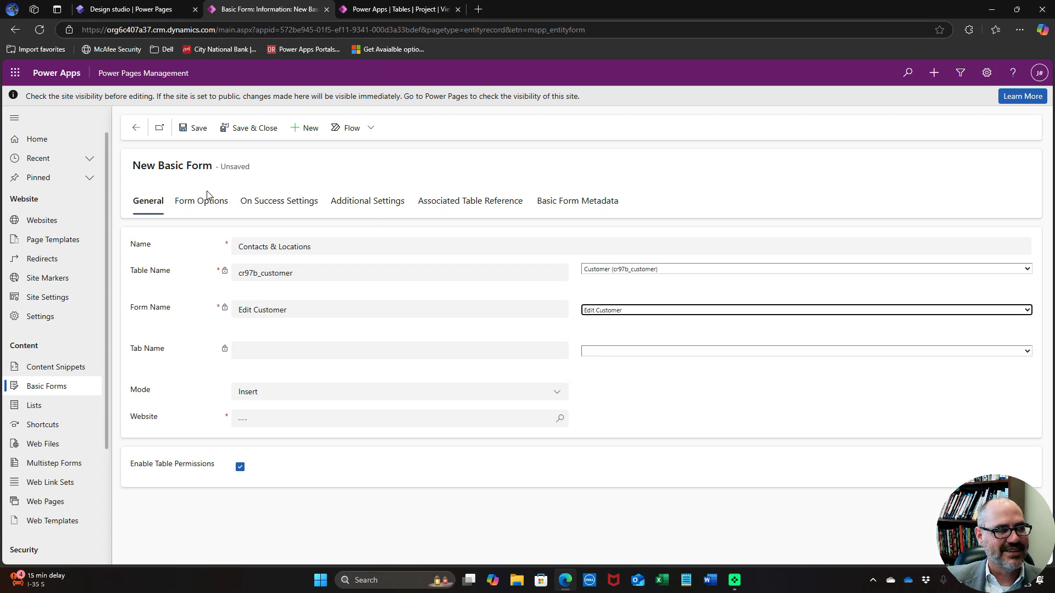
click(133, 130)
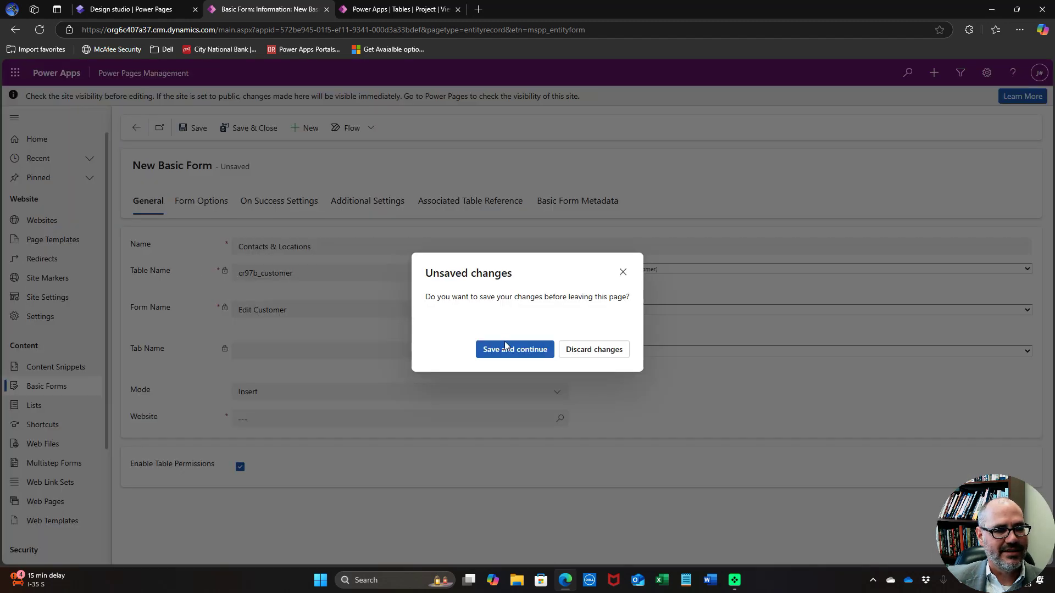
click(579, 350)
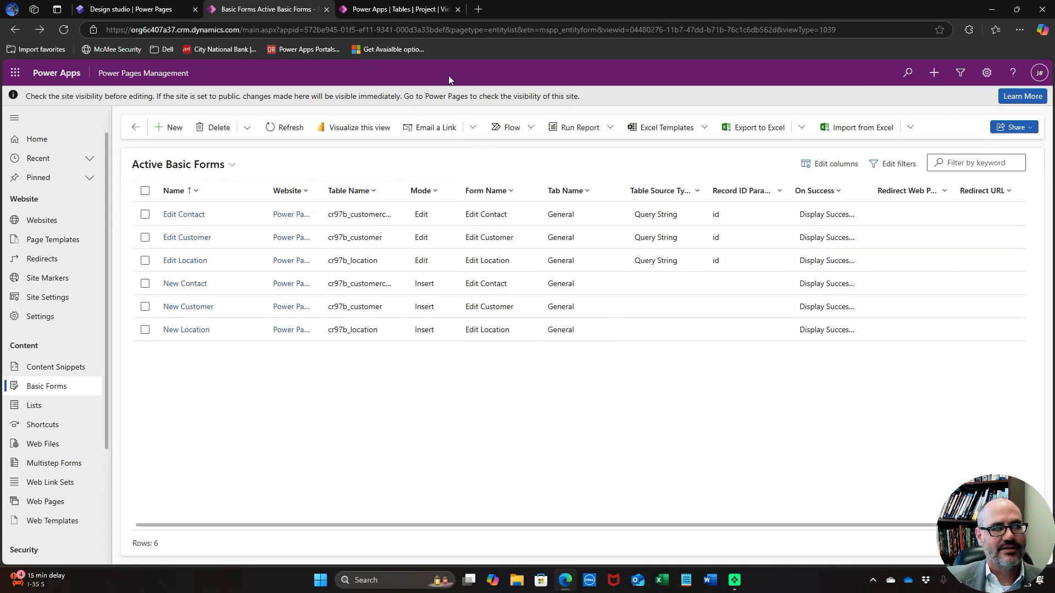
click(401, 11)
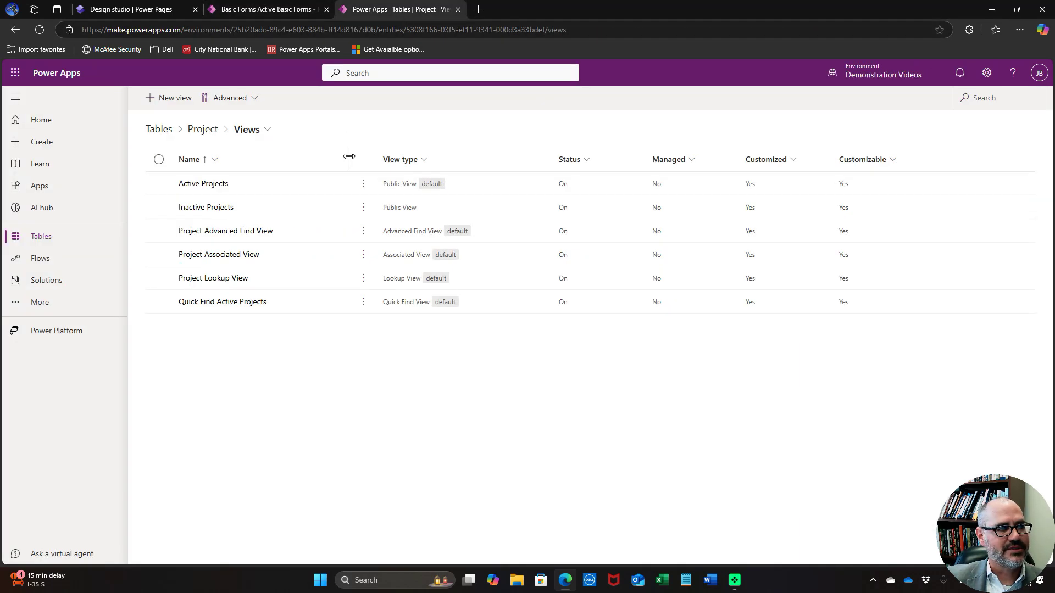
Create a main form named 'Contacts and Locations' on the custom Customer table
click(165, 131)
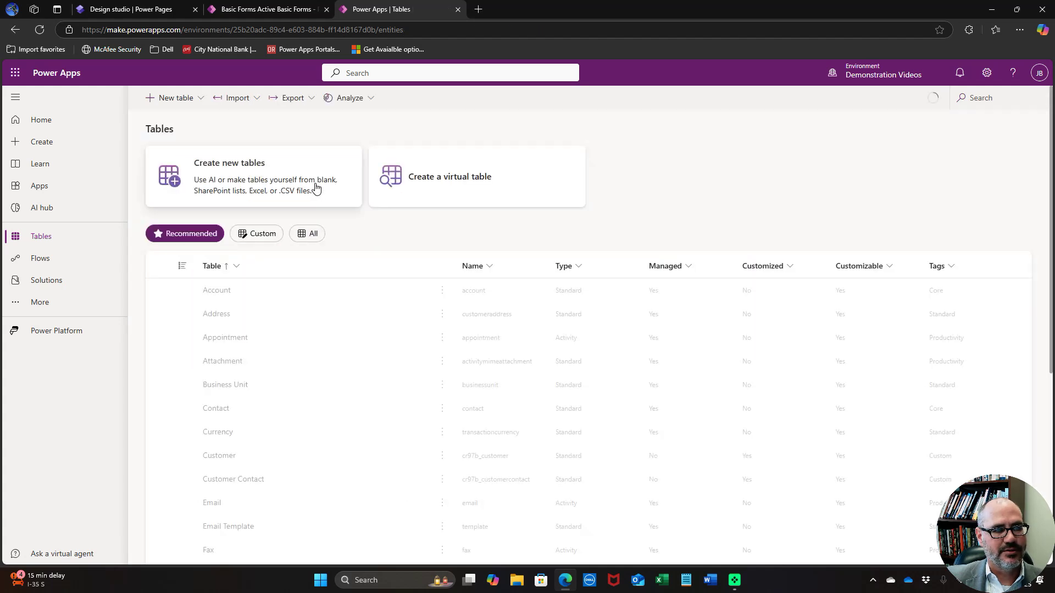
click(263, 235)
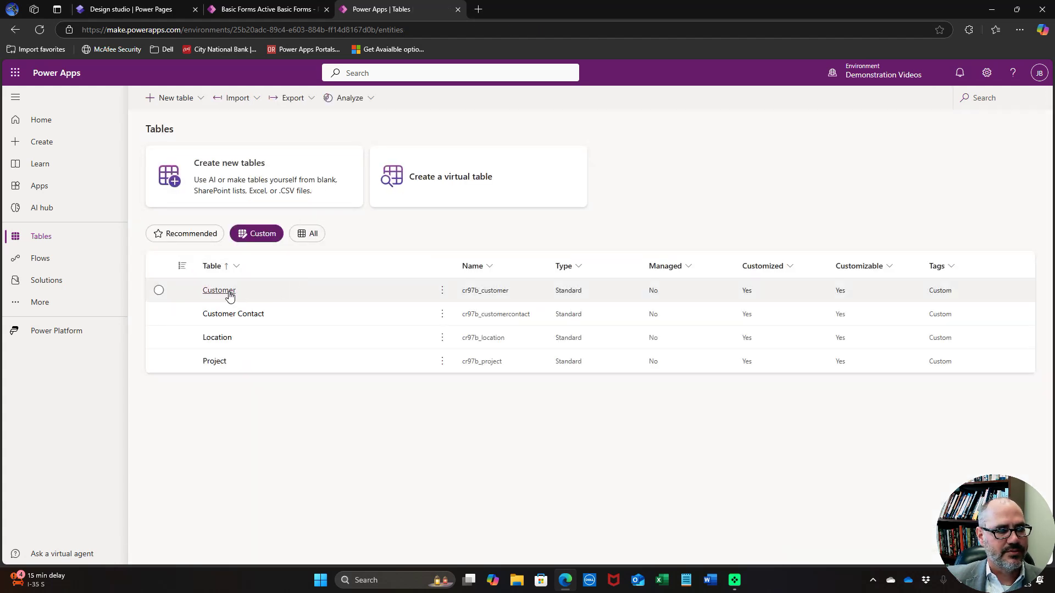
click(243, 297)
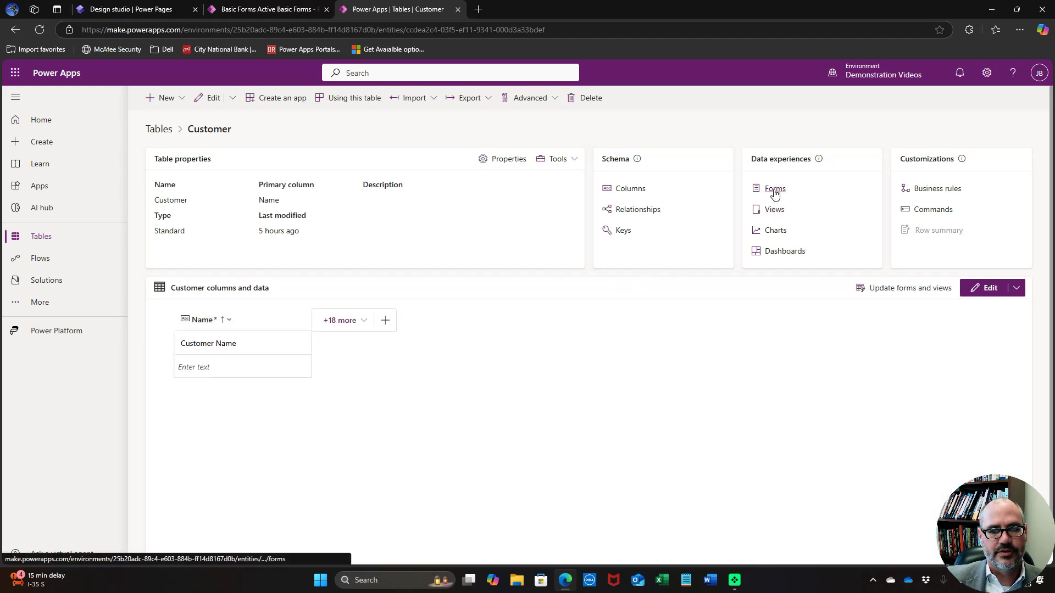
click(774, 190)
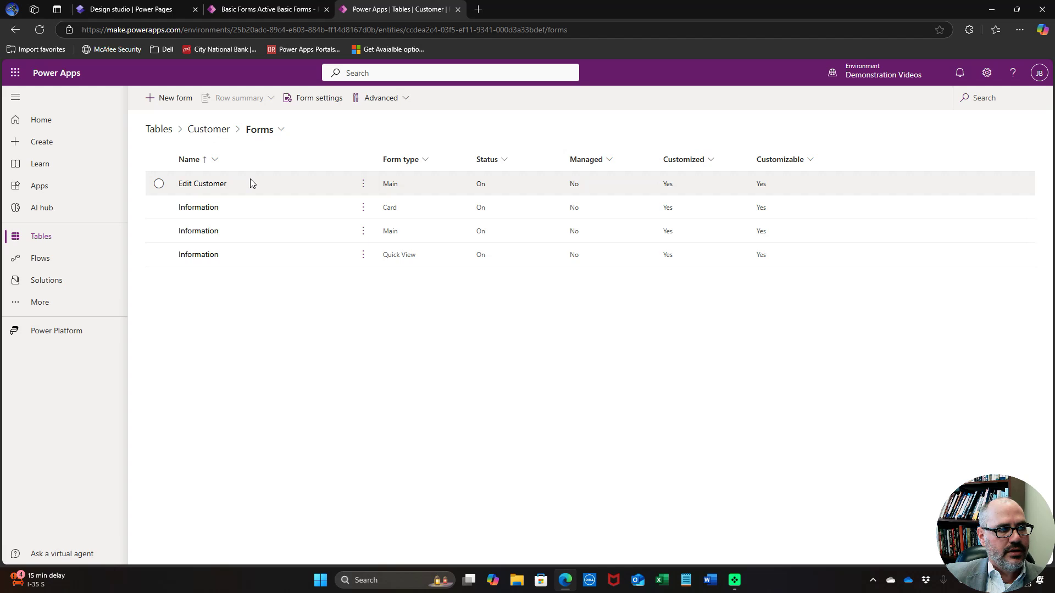
click(171, 98)
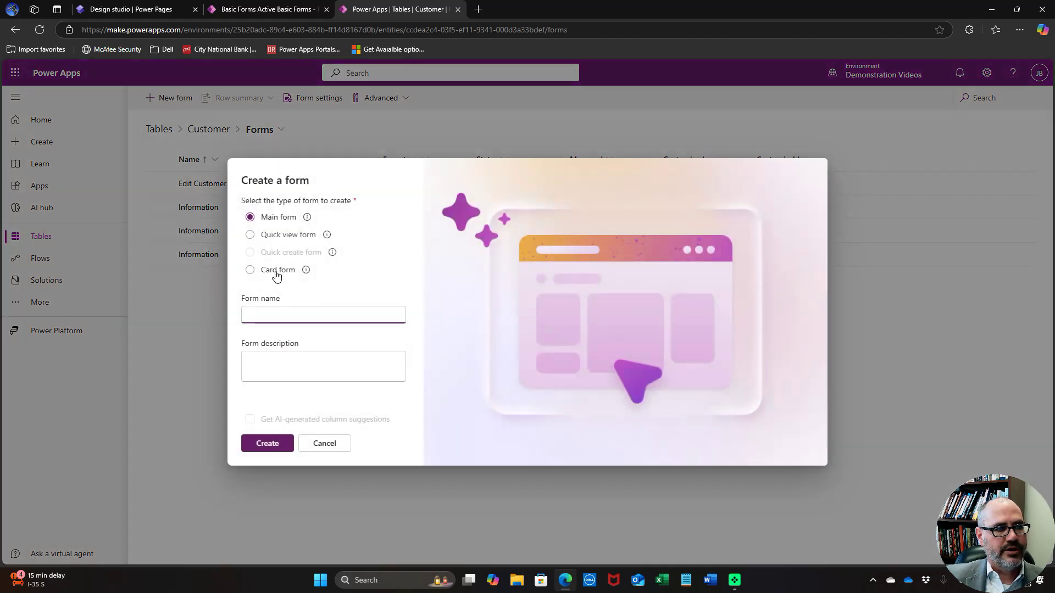
text(Con)
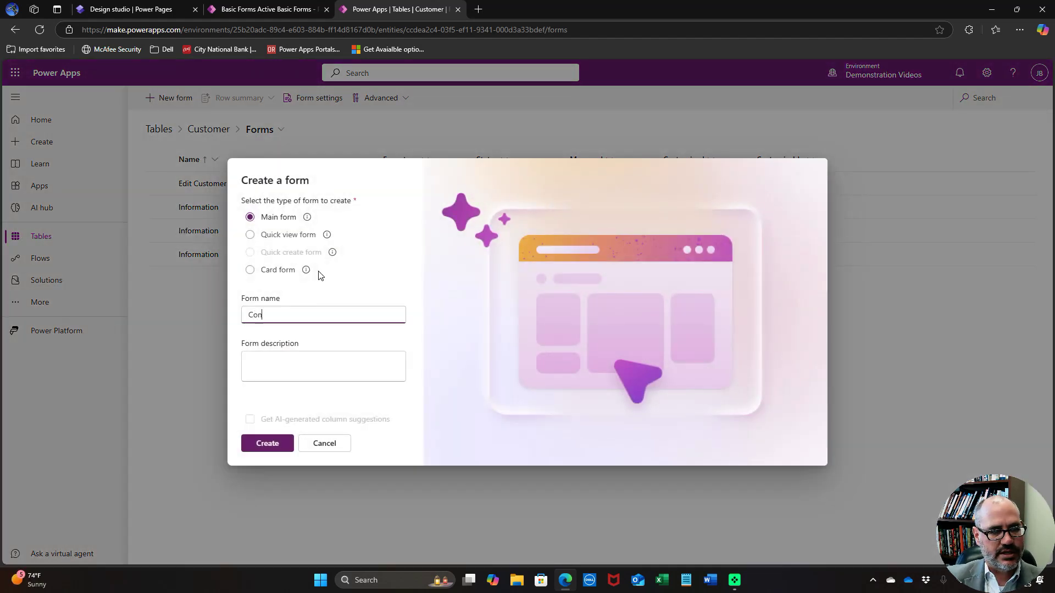
text(tacts an)
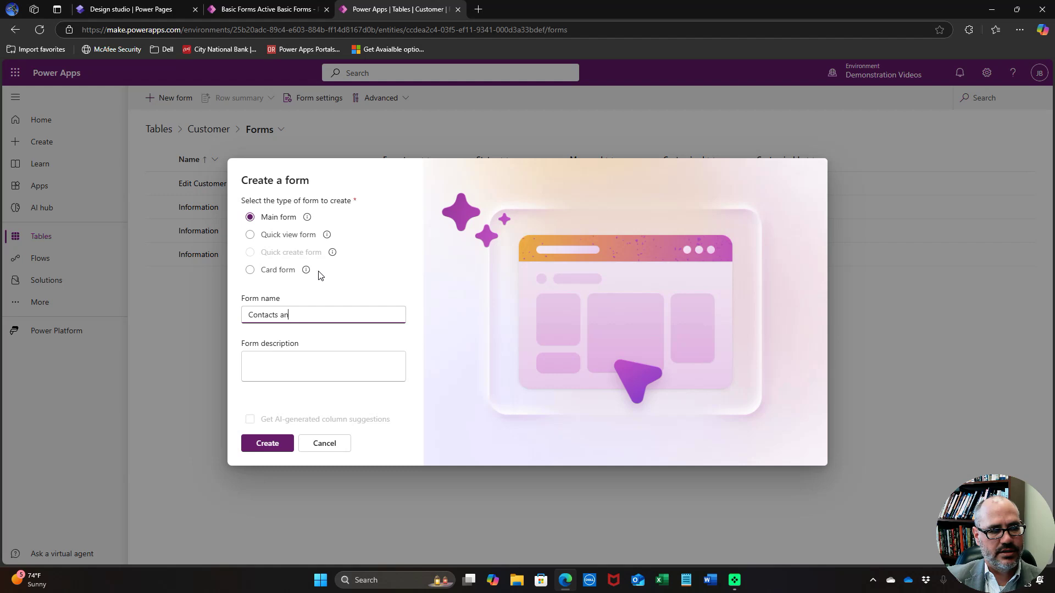
text(d Locations)
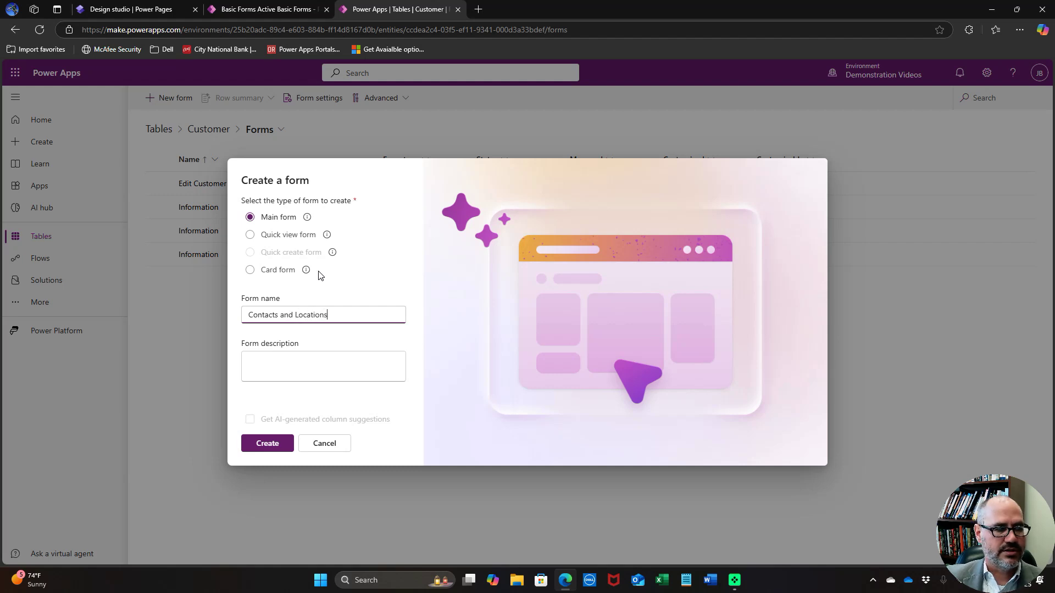
click(285, 452)
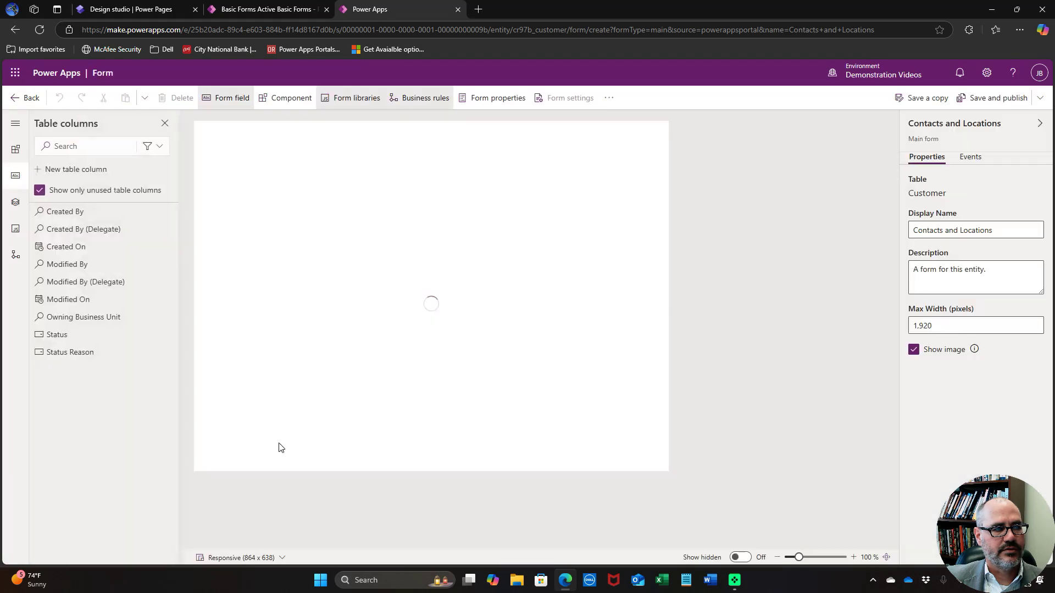
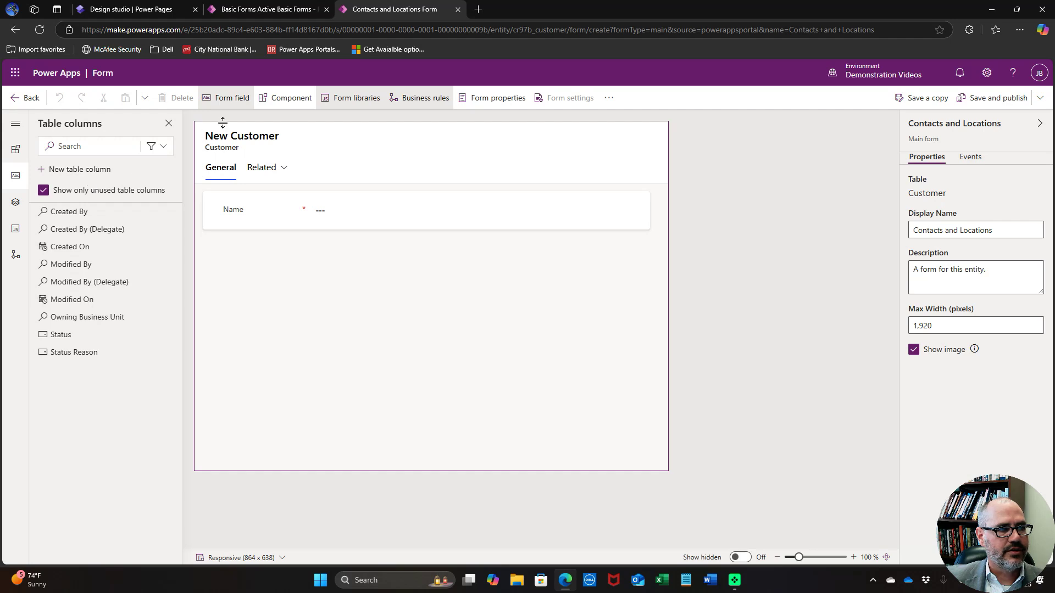
Insert a subgrid showing the Customer Contacts (Customer) table into the form
click(297, 103)
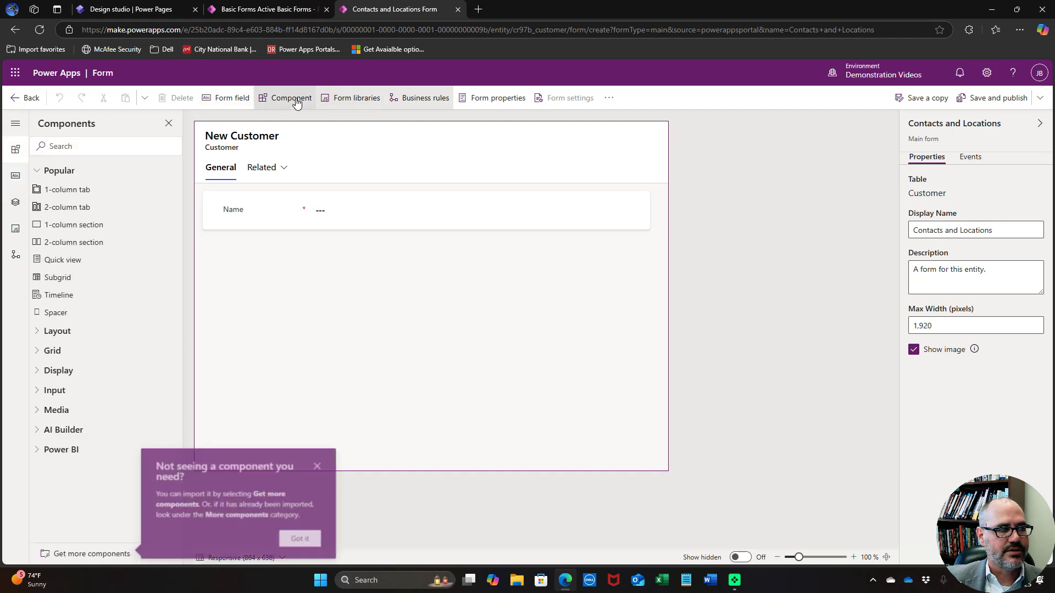
click(79, 278)
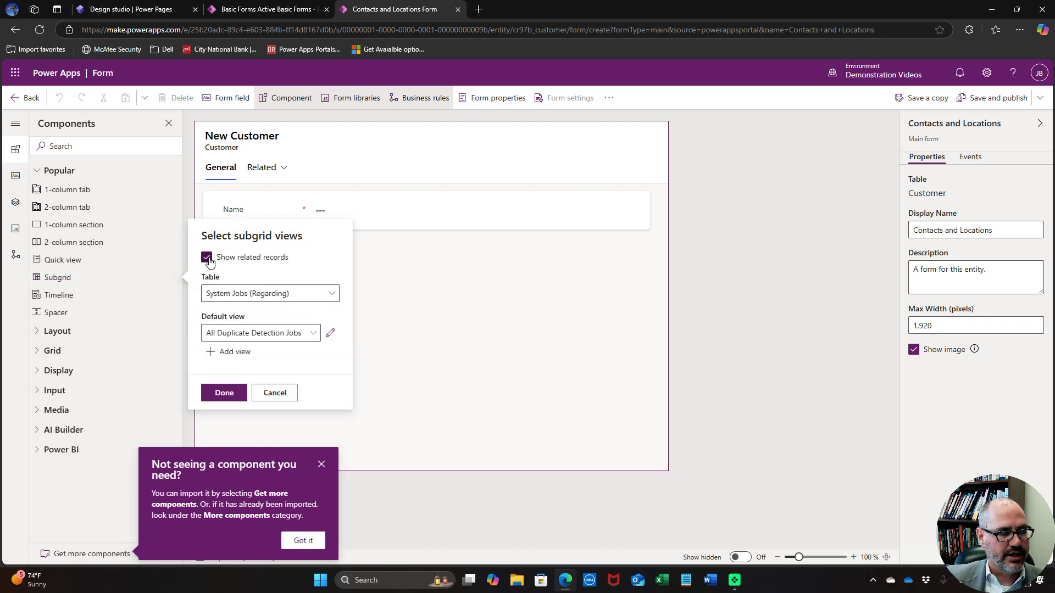
click(328, 294)
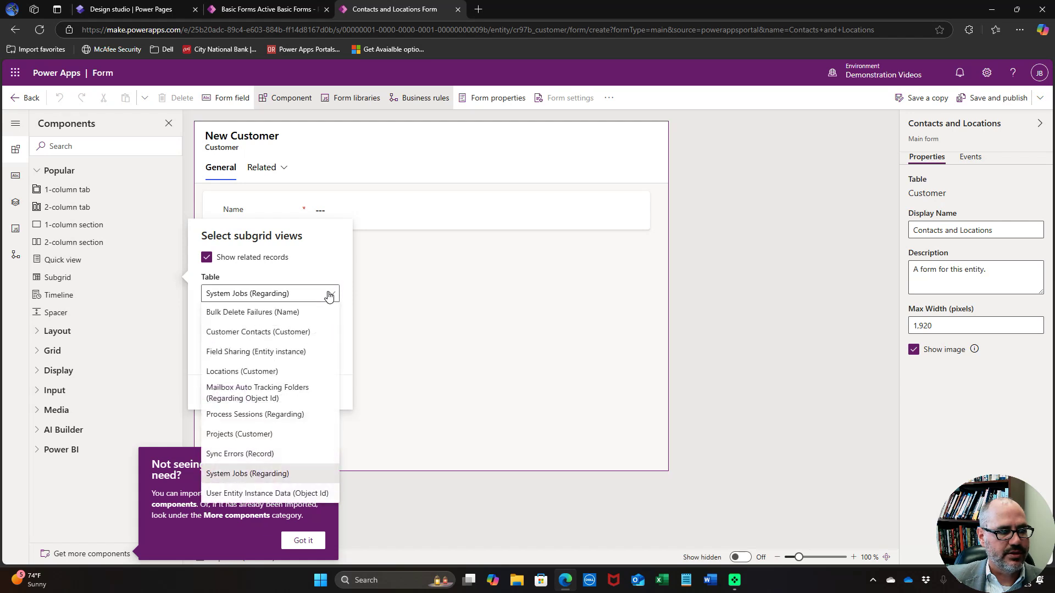
click(264, 329)
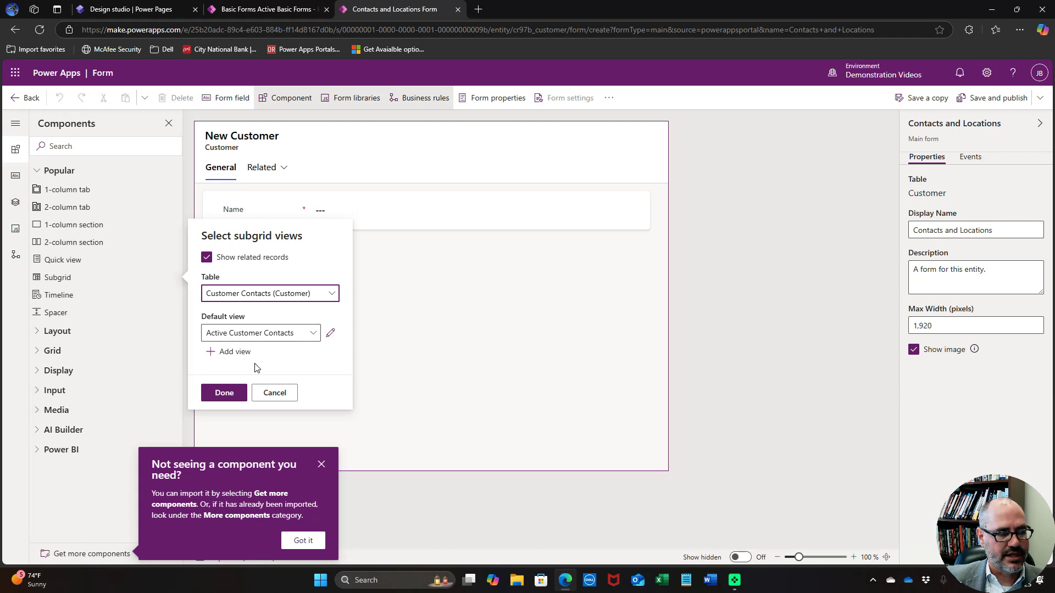
click(220, 393)
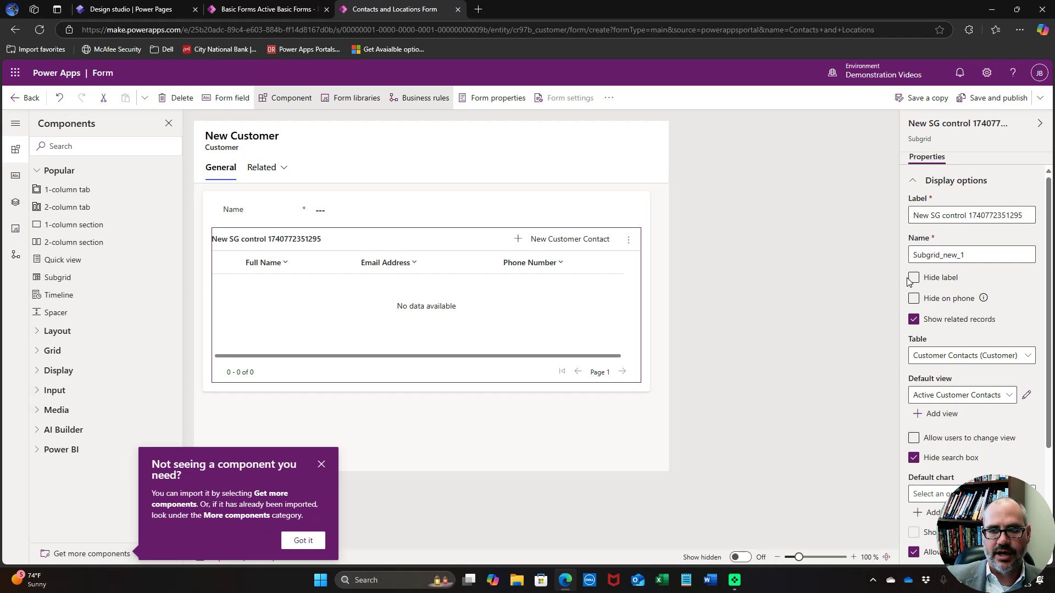
Label the subgrid Contacts and name it Subgrid_contacts
drag(913, 215, 1049, 220)
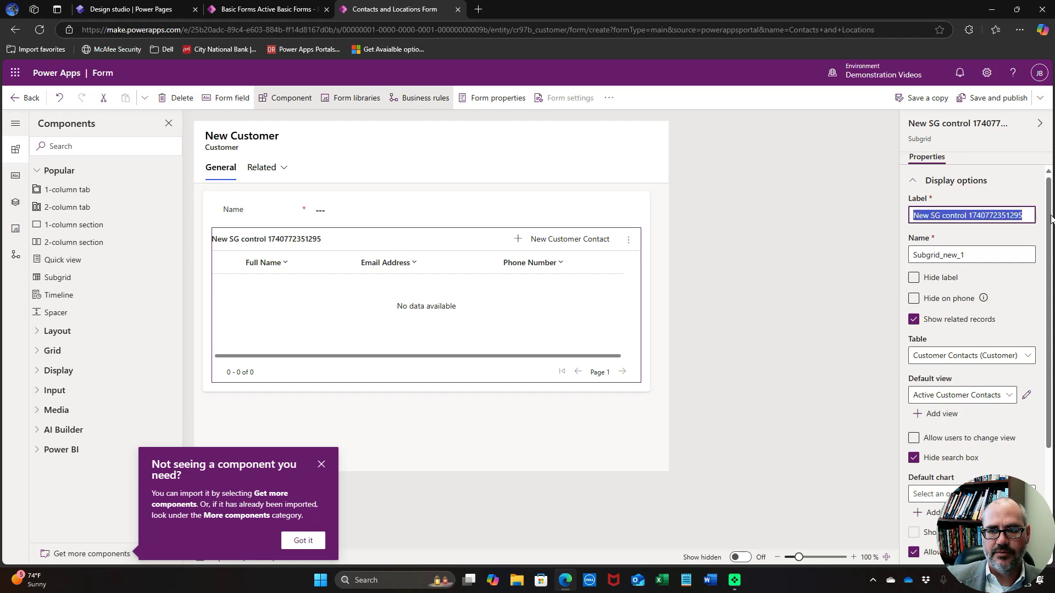
text(Contacts)
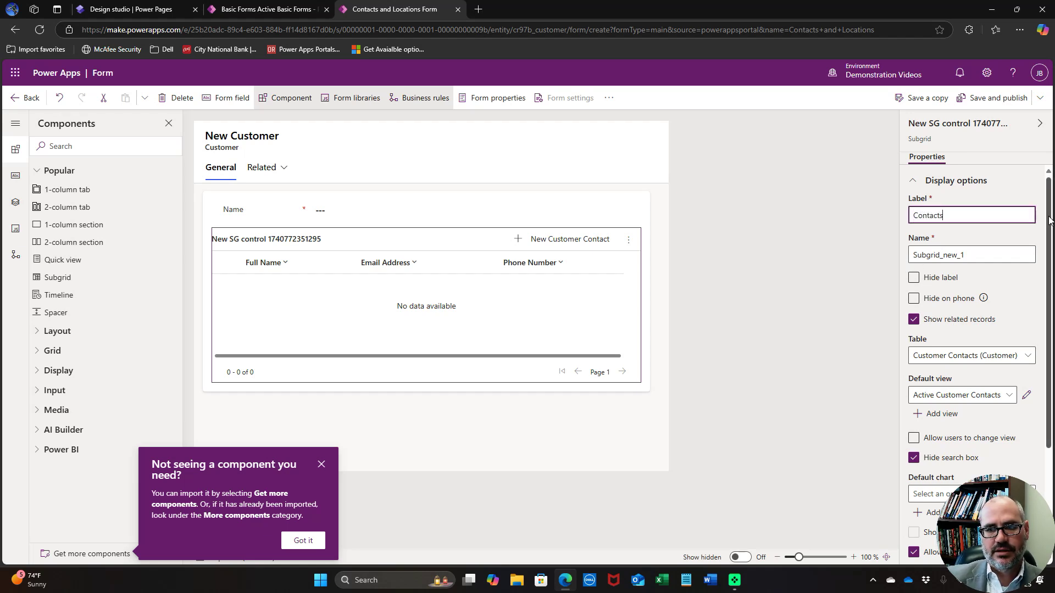
click(942, 255)
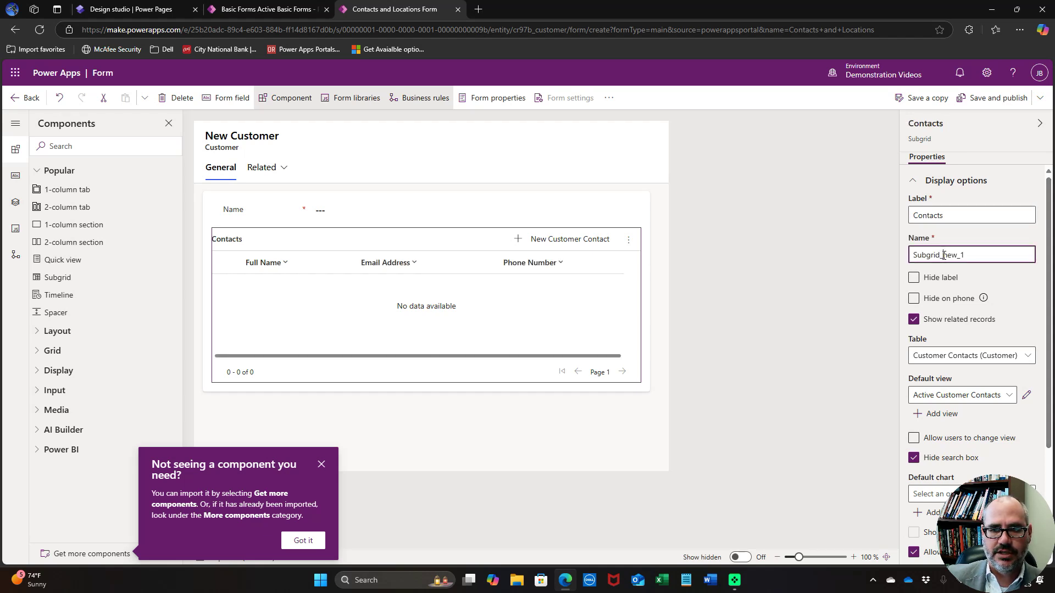
drag(942, 255, 987, 254)
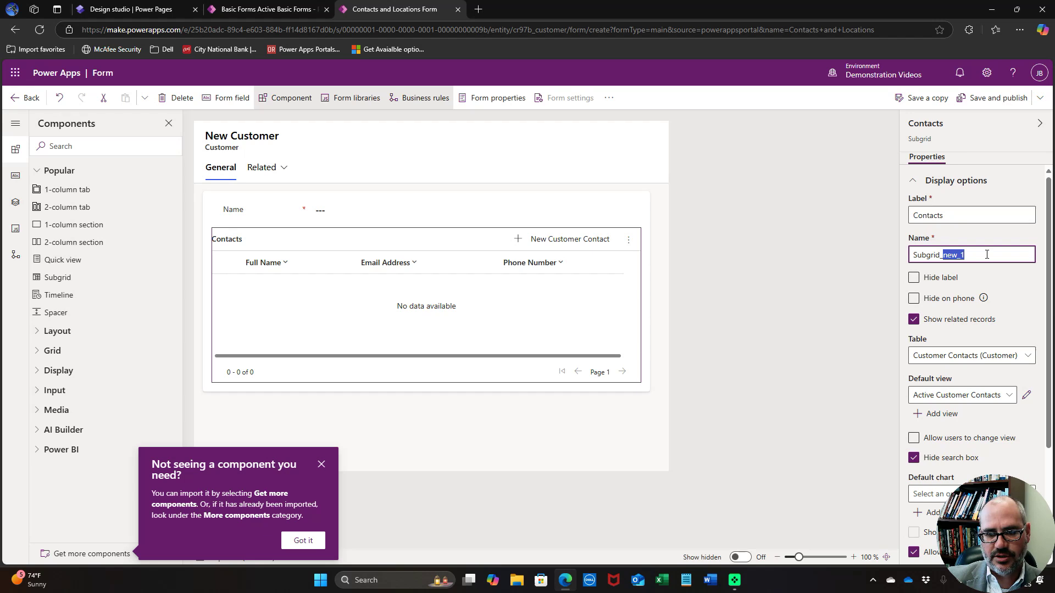
text(contact)
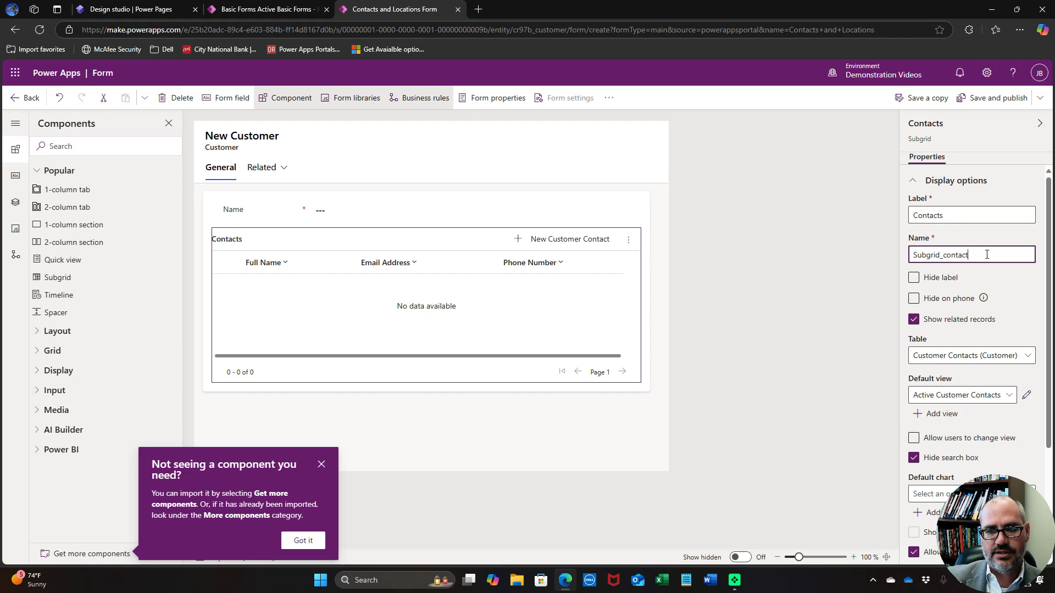
text(s)
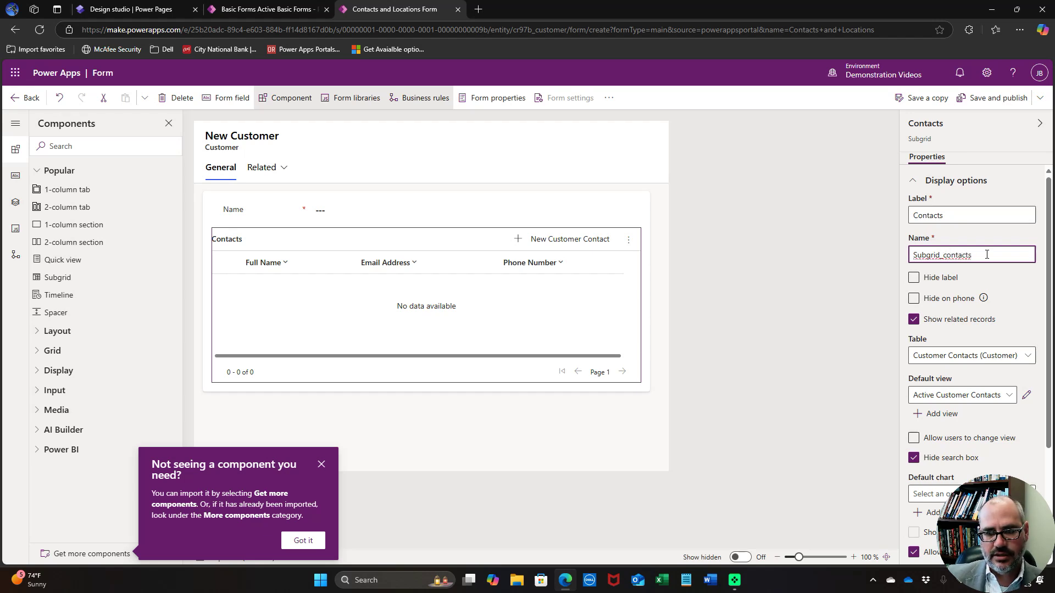
key(Tab)
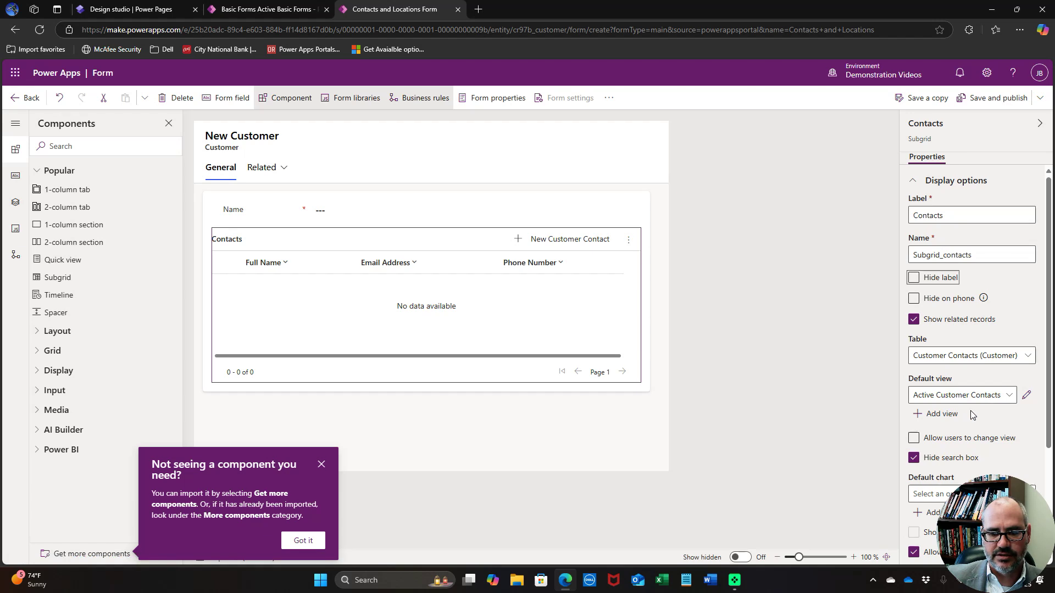
scroll(974, 417, down, 2)
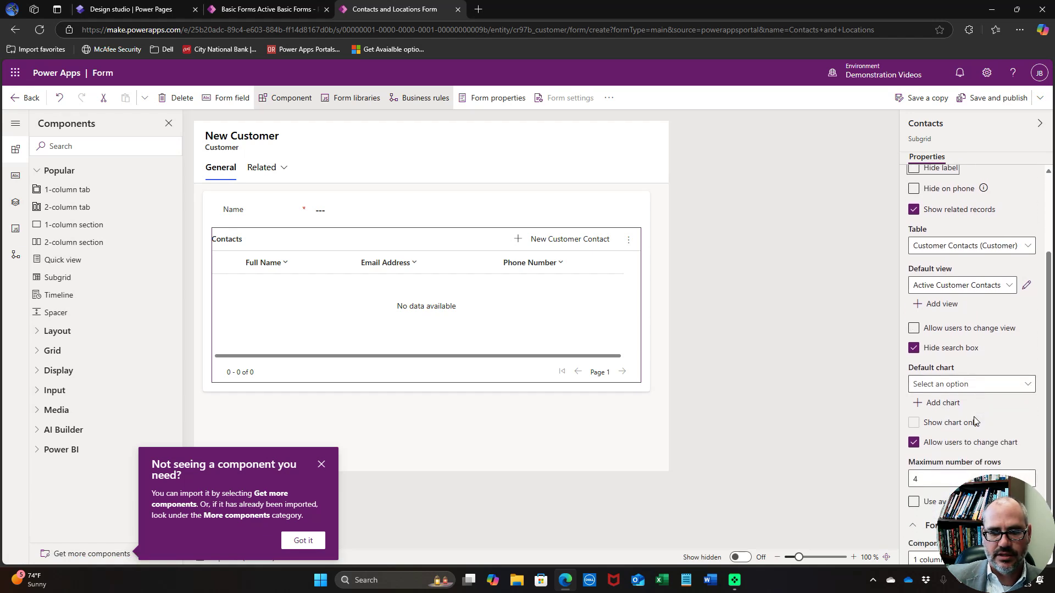
scroll(974, 422, up, 2)
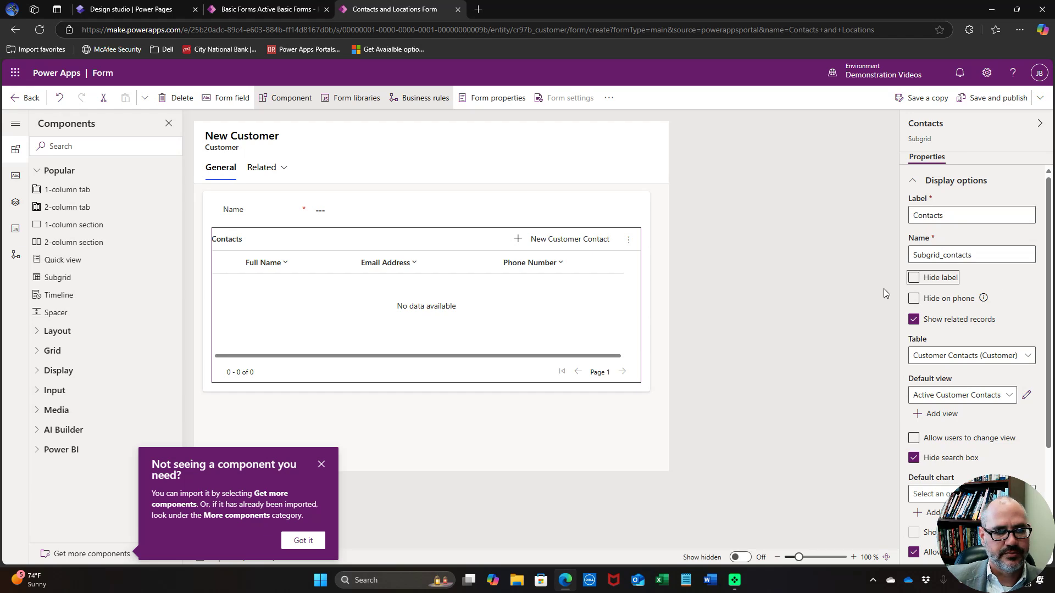
click(396, 423)
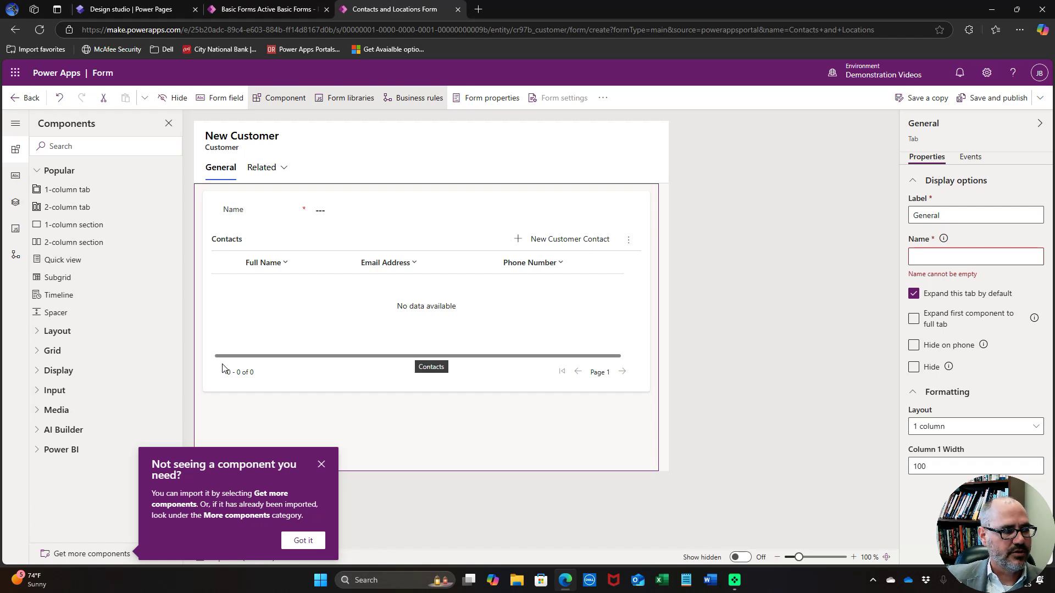
Insert a second subgrid for the Locations (Customer) table below Contacts
click(86, 285)
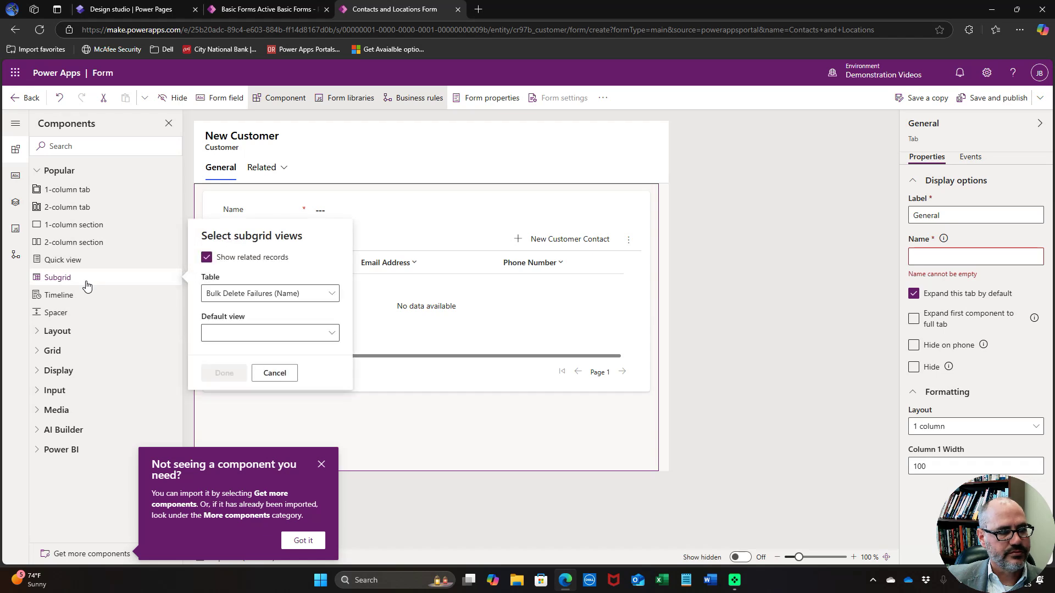
click(299, 298)
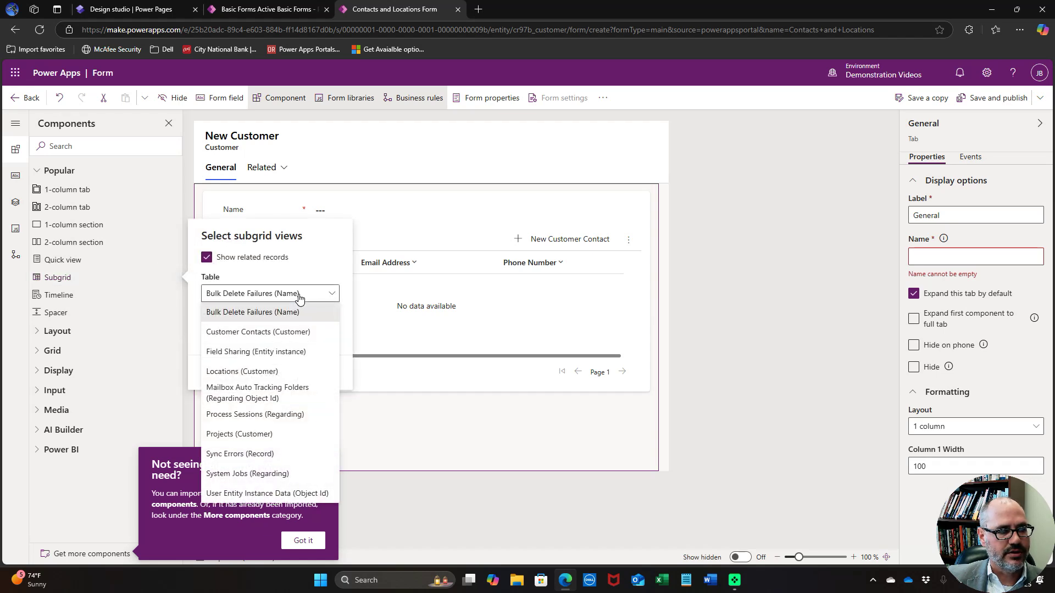
click(277, 371)
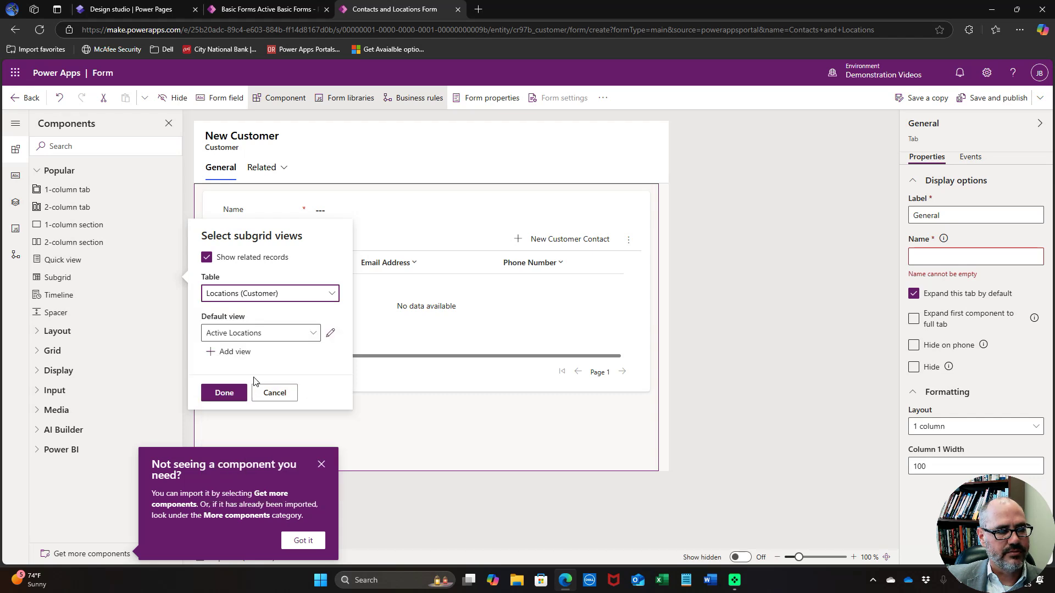
click(220, 394)
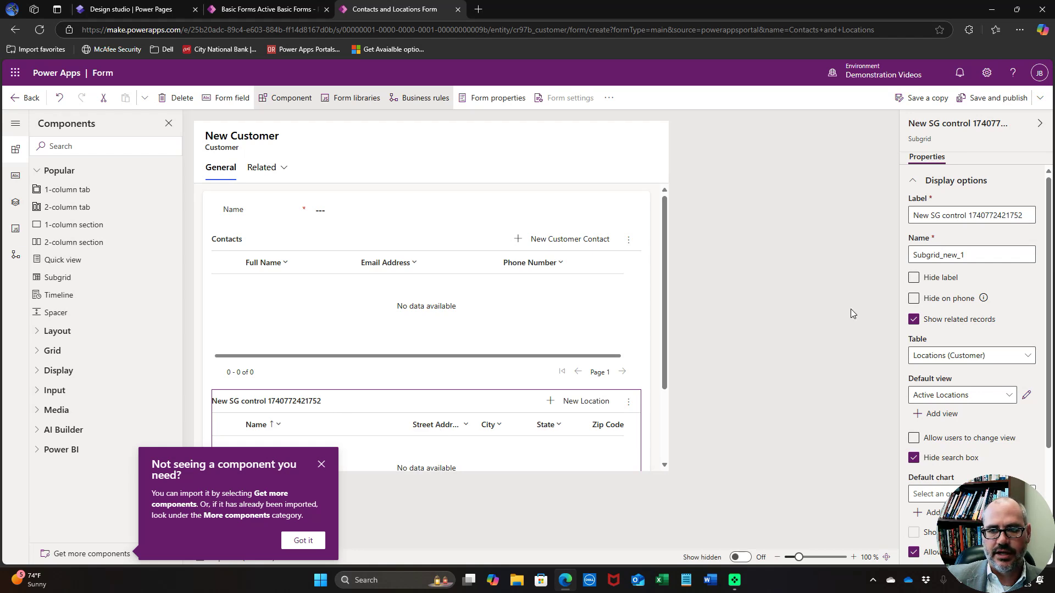
Label it Locations, name it Subgrid_locations, then save, publish and return to the forms list
drag(912, 216, 1023, 215)
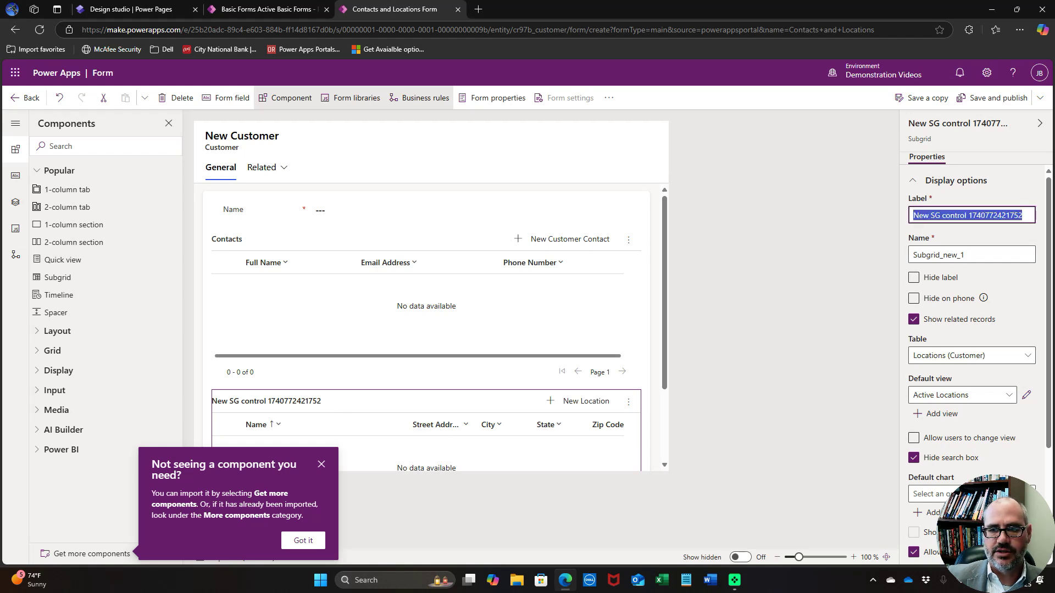
text(Locations)
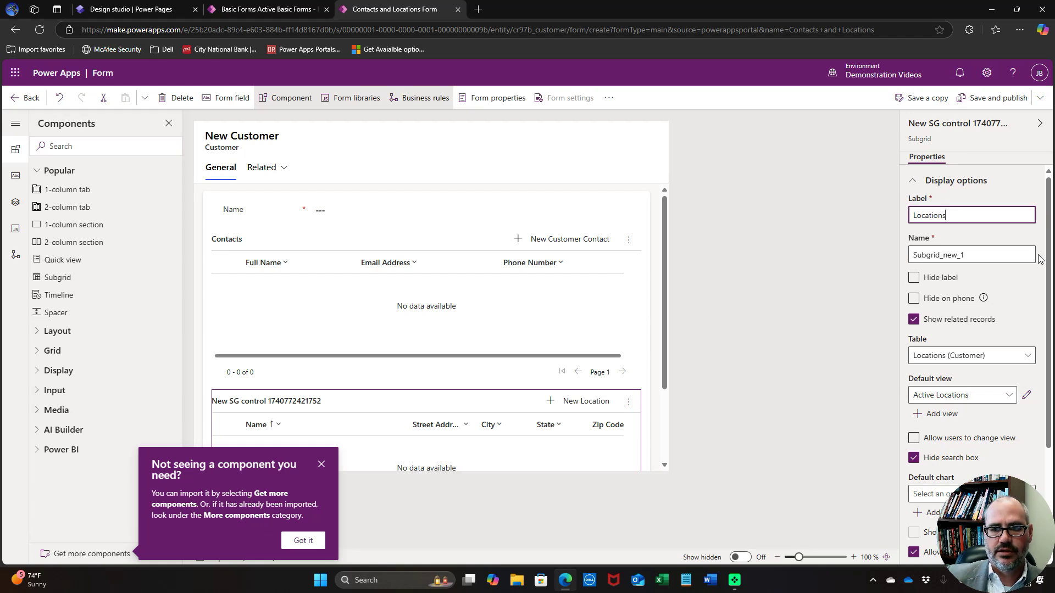
drag(945, 255, 973, 257)
key(BackSpace)
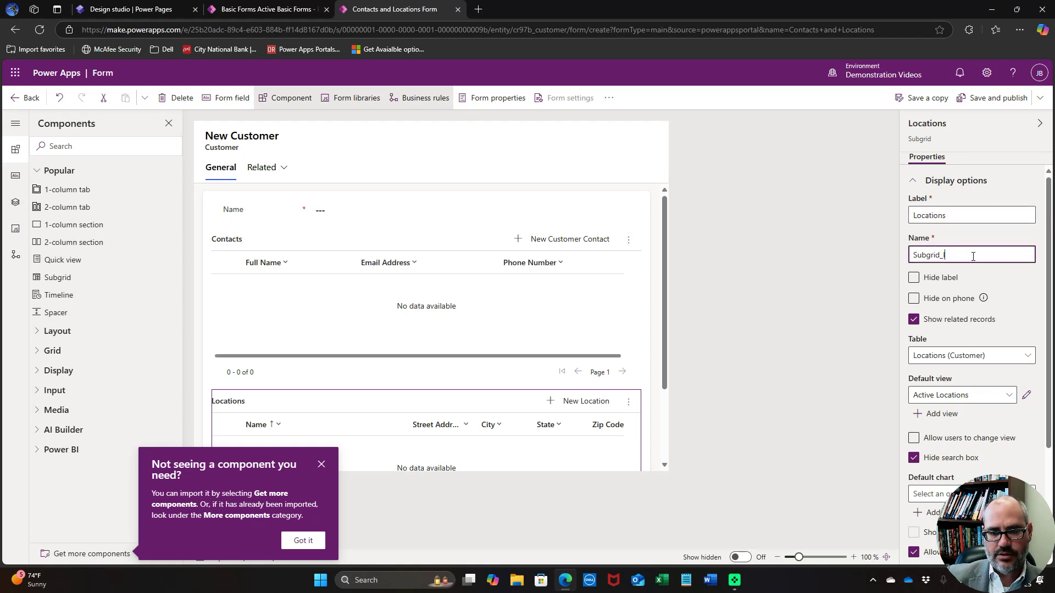
text(locations)
key(Tab)
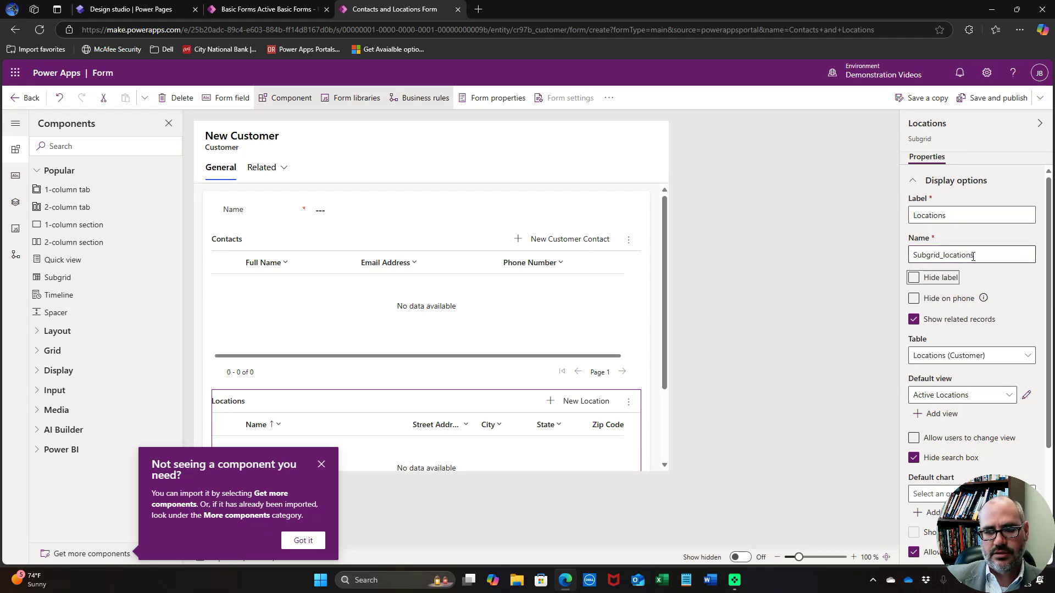
scroll(974, 286, down, 3)
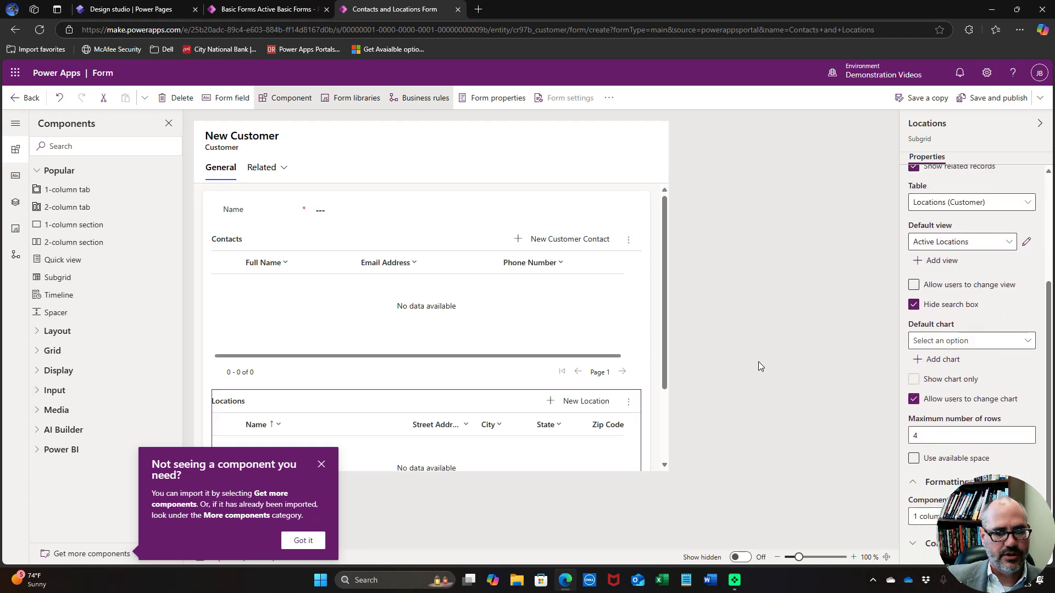
scroll(629, 321, down, 2)
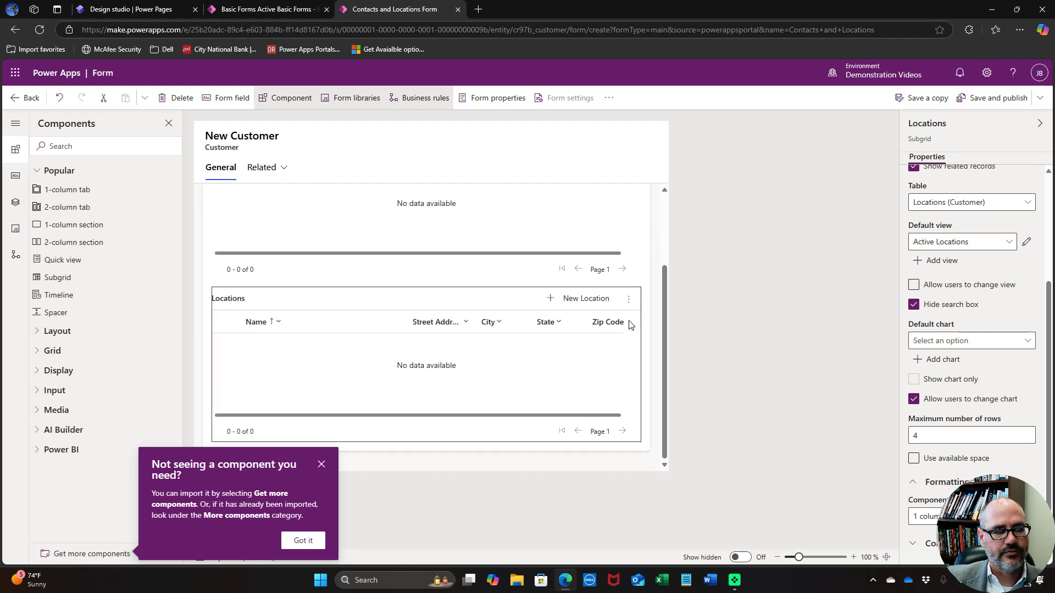
scroll(629, 324, up, 2)
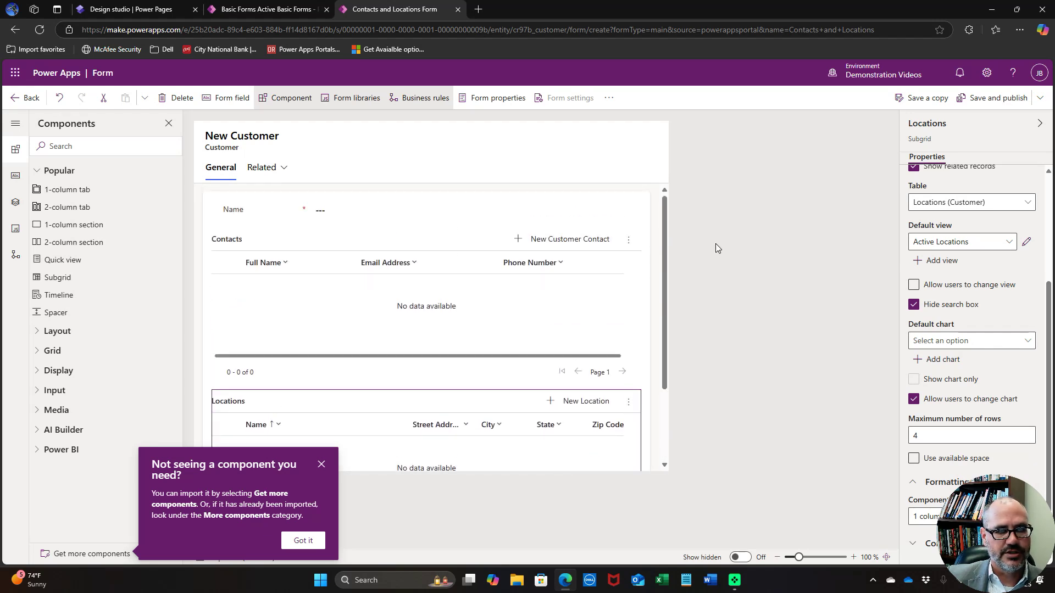
click(1003, 104)
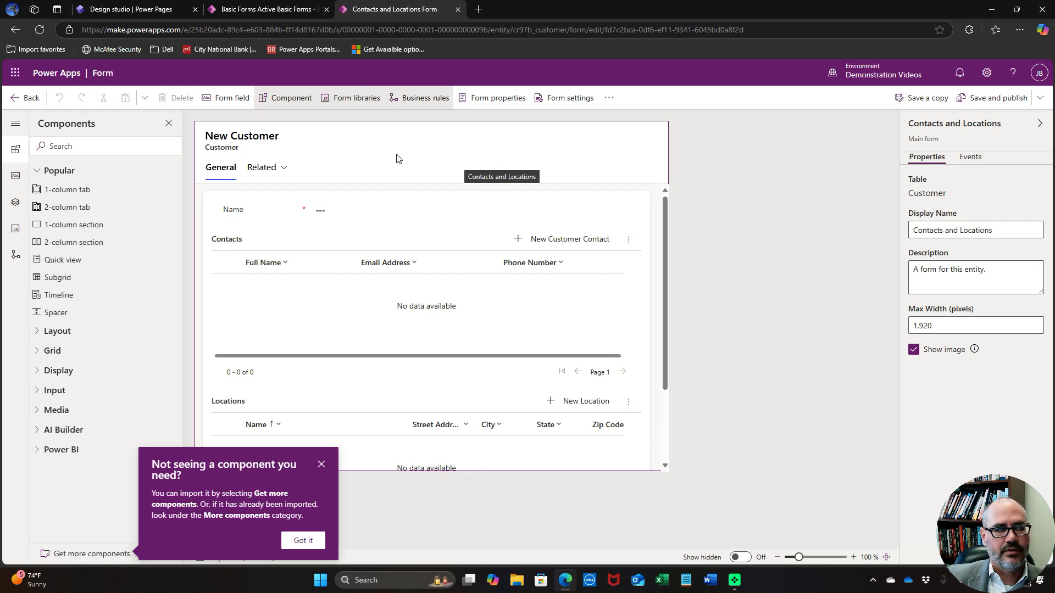
click(24, 105)
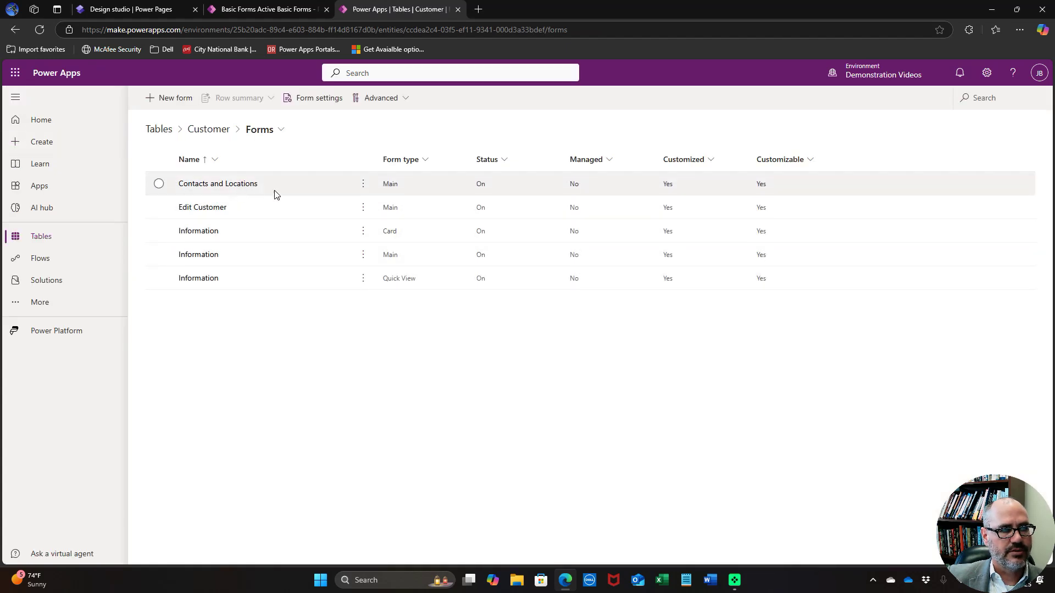
Start a new basic form named Contacts & Locations
click(270, 11)
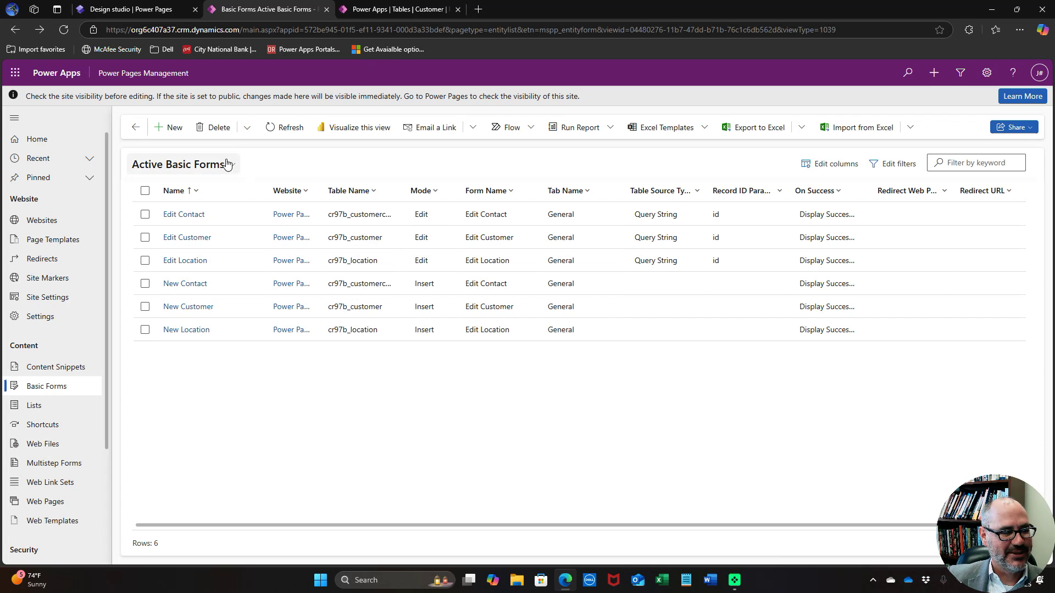
click(171, 128)
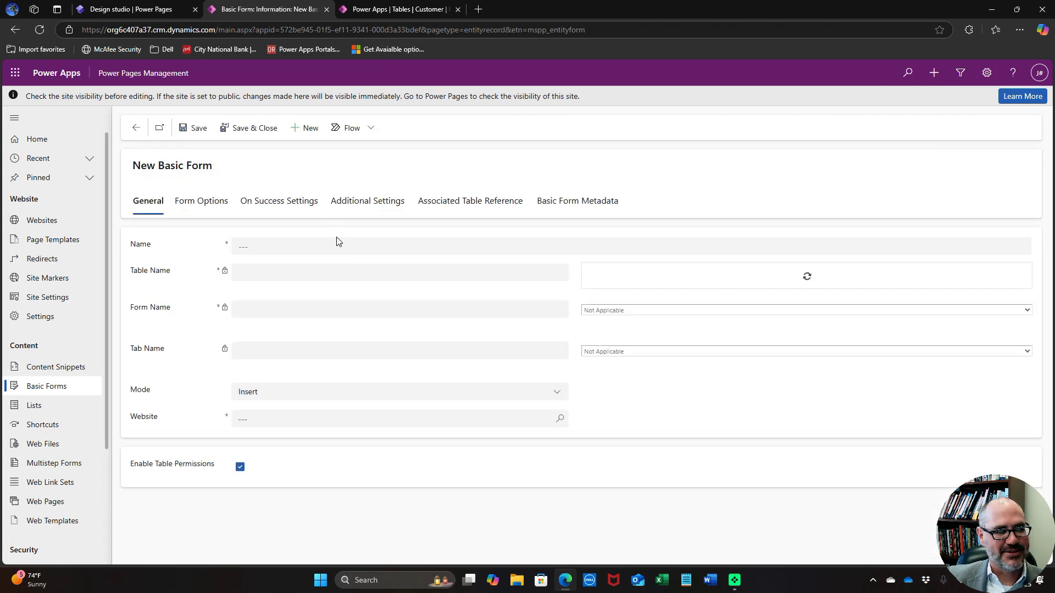
click(334, 244)
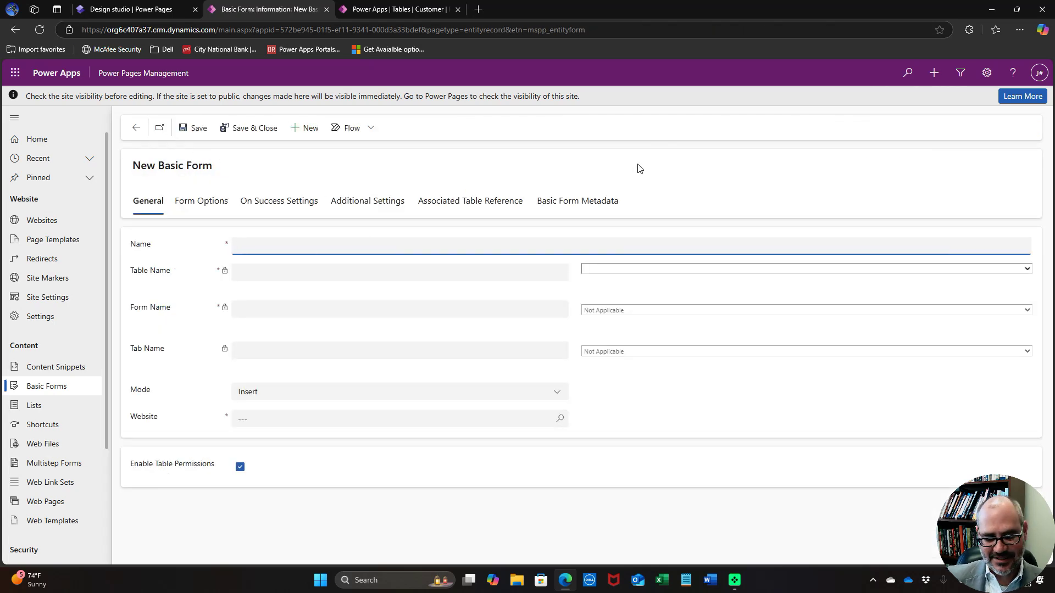
text(Contacts & Locations)
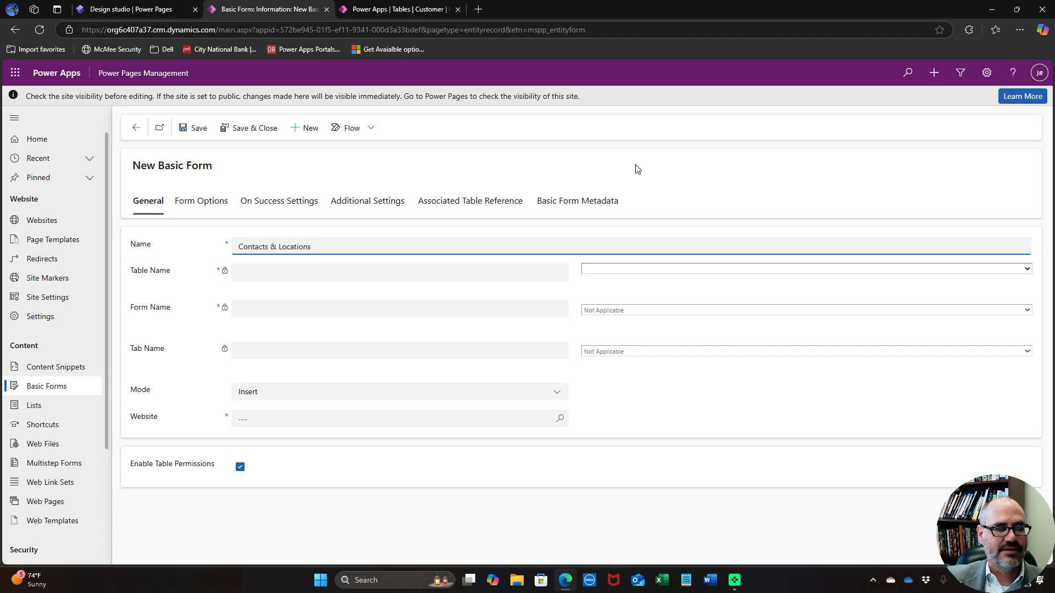
Base it on the Customer table's Contacts and Locations form, General tab
click(649, 269)
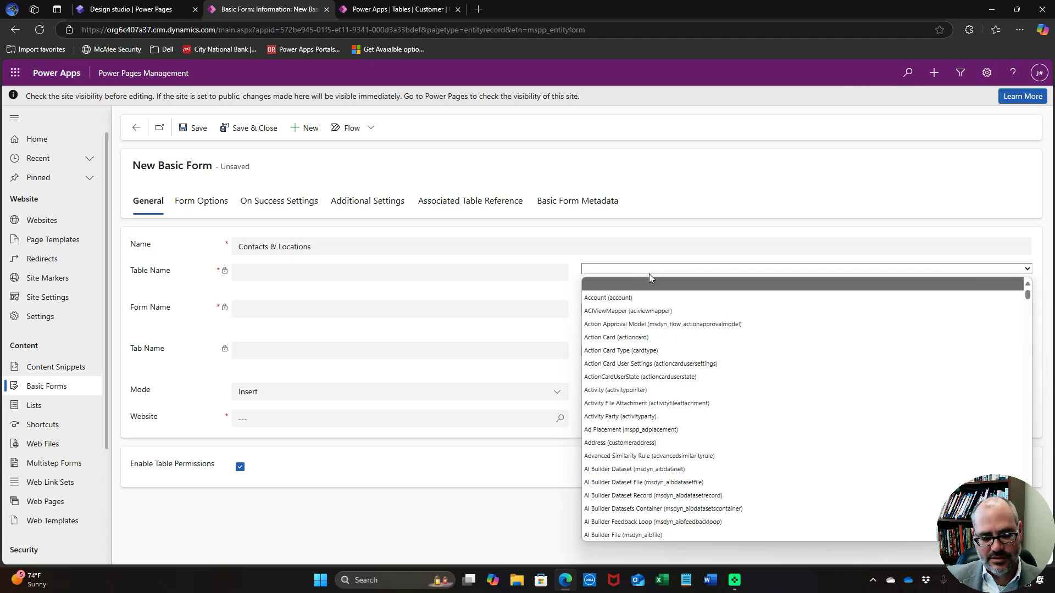
scroll(687, 357, down, 15)
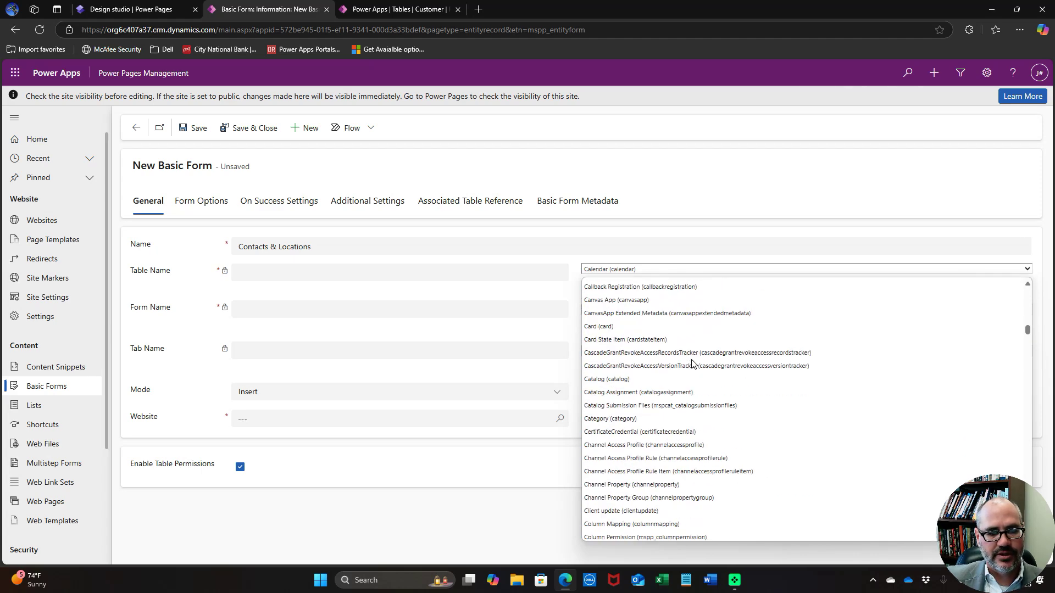
scroll(692, 363, down, 5)
scroll(692, 362, down, 6)
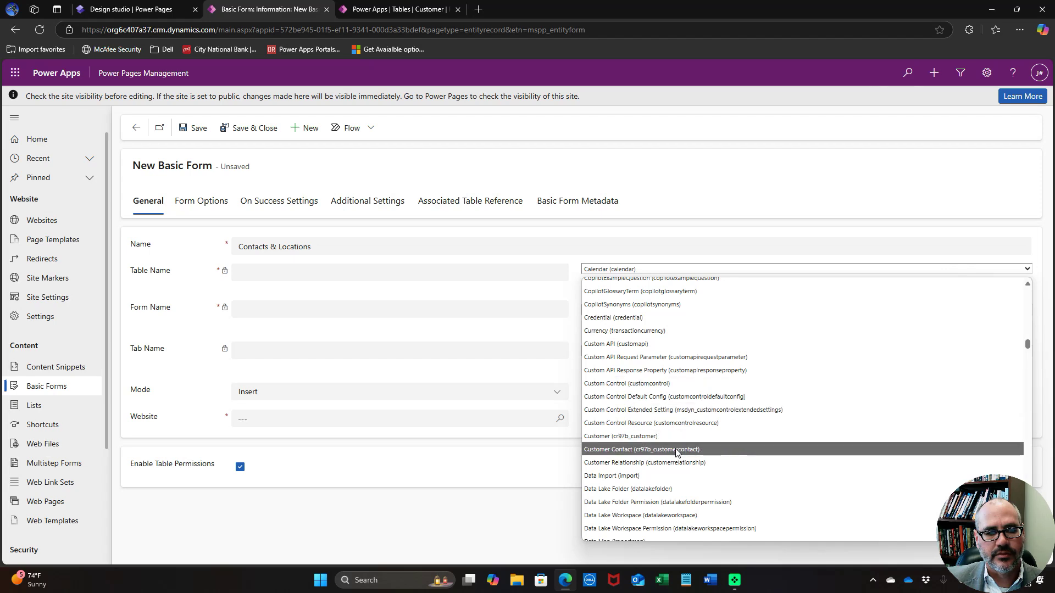
click(676, 436)
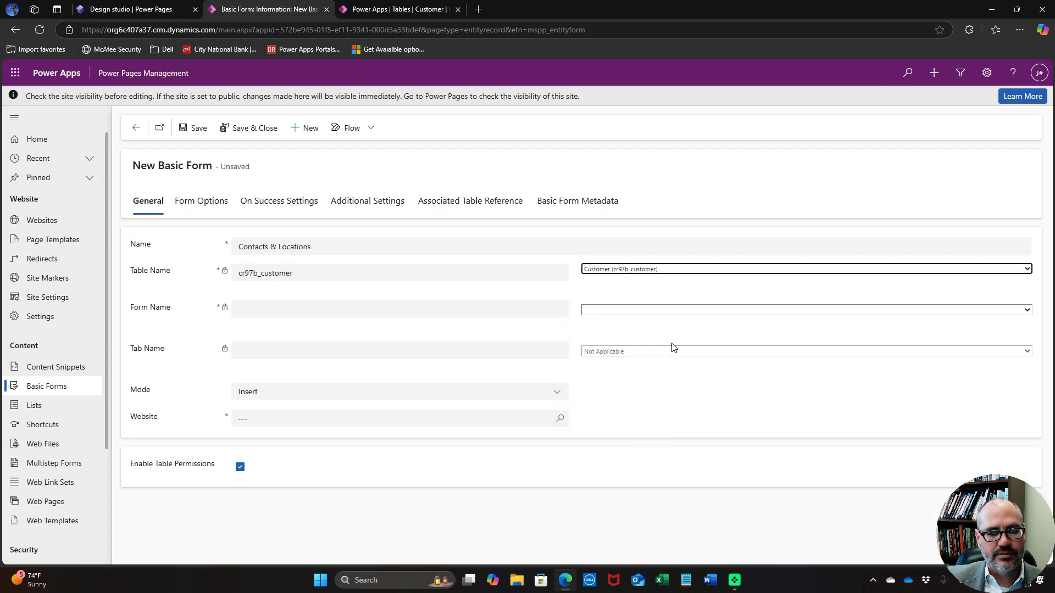
click(681, 310)
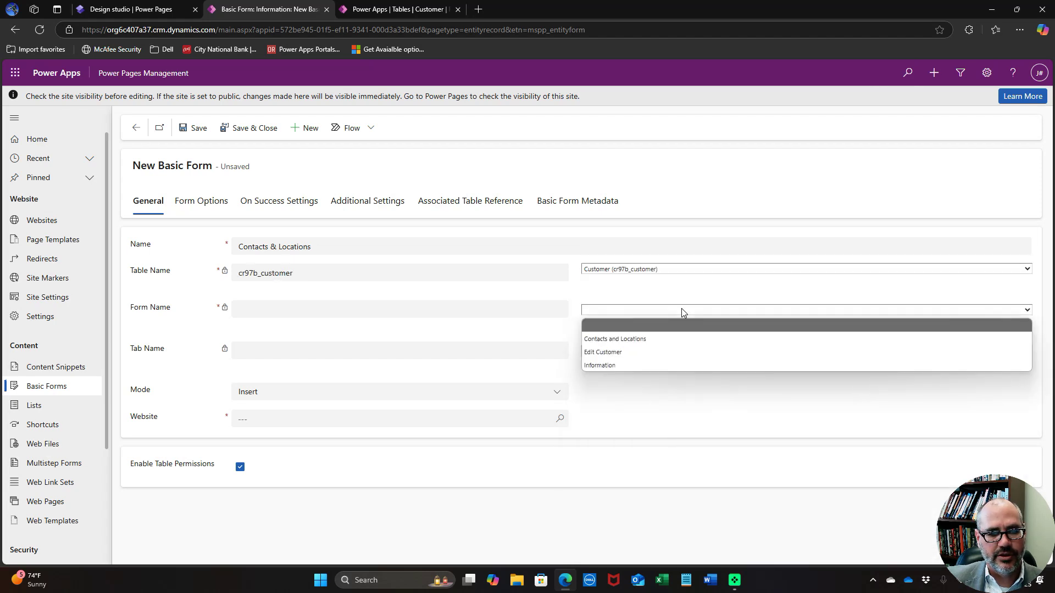
click(647, 339)
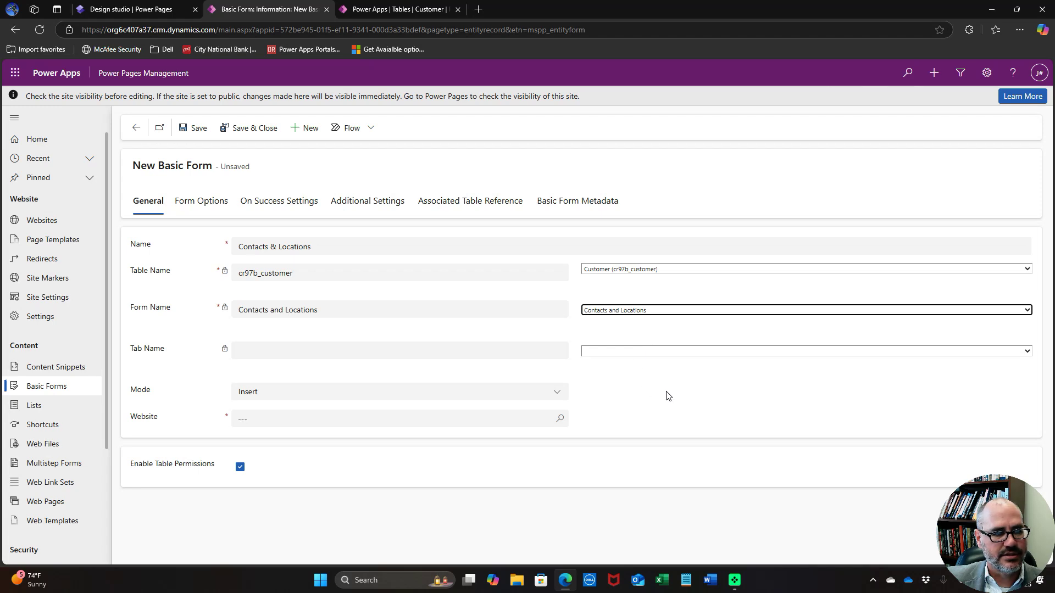
click(665, 354)
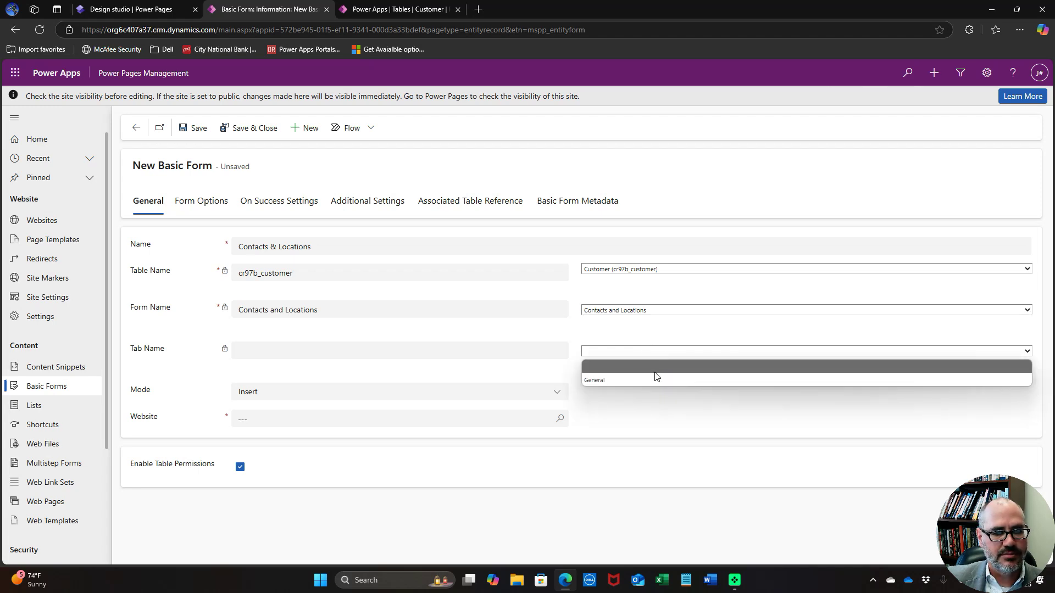
click(655, 379)
Set ReadOnly mode with Query String parameter 'id', link the demonstration site, and save
click(490, 393)
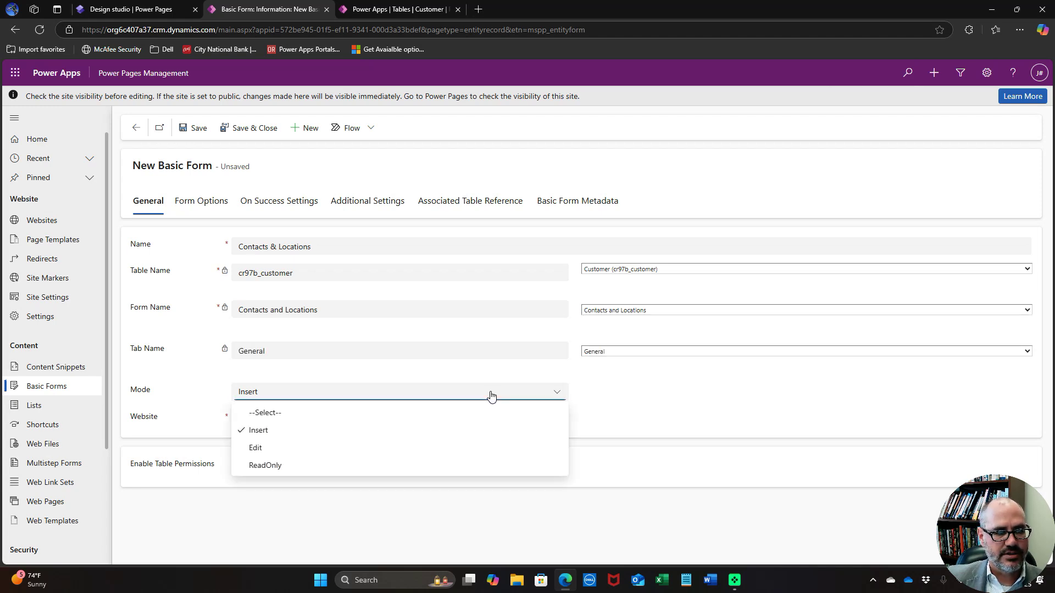
click(423, 466)
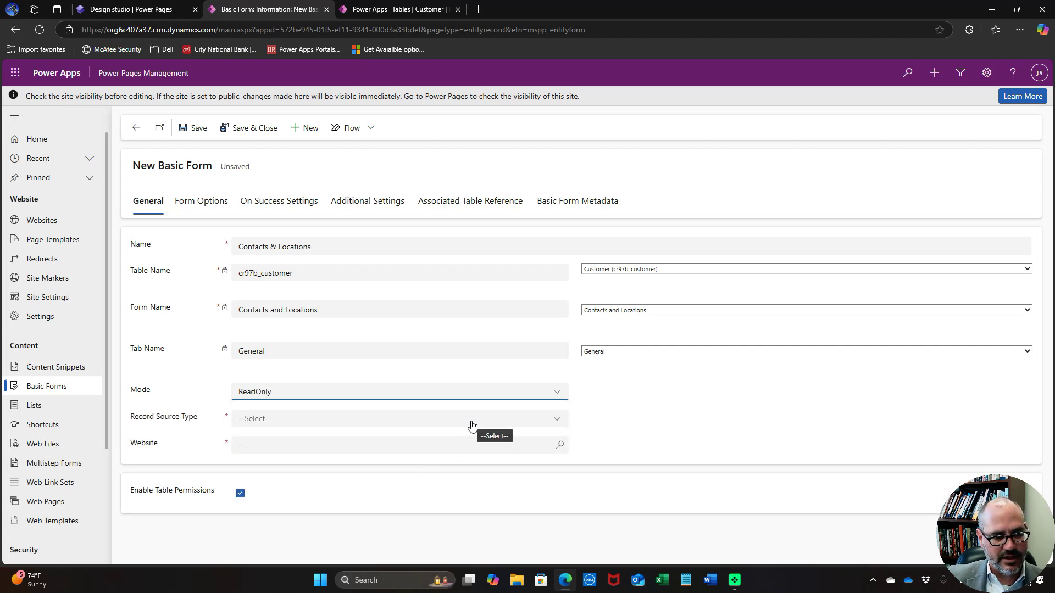
click(471, 425)
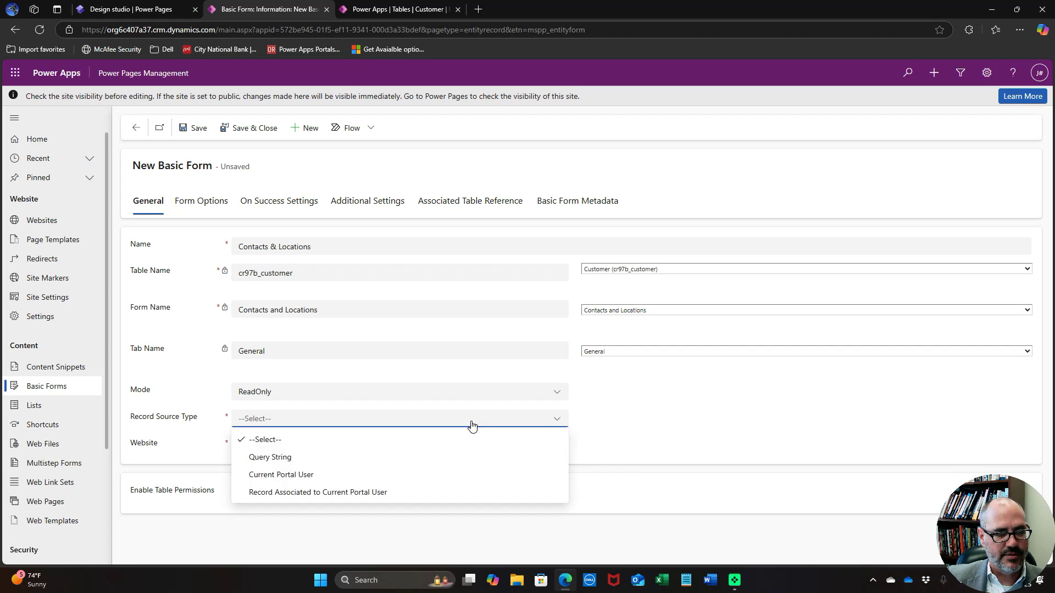
click(449, 457)
click(713, 417)
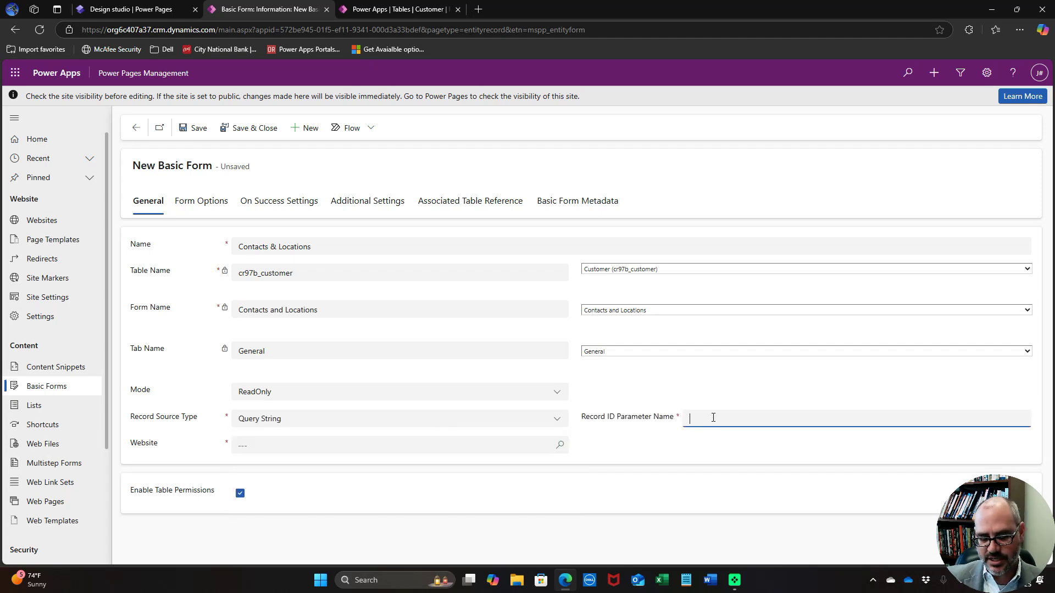
text(id)
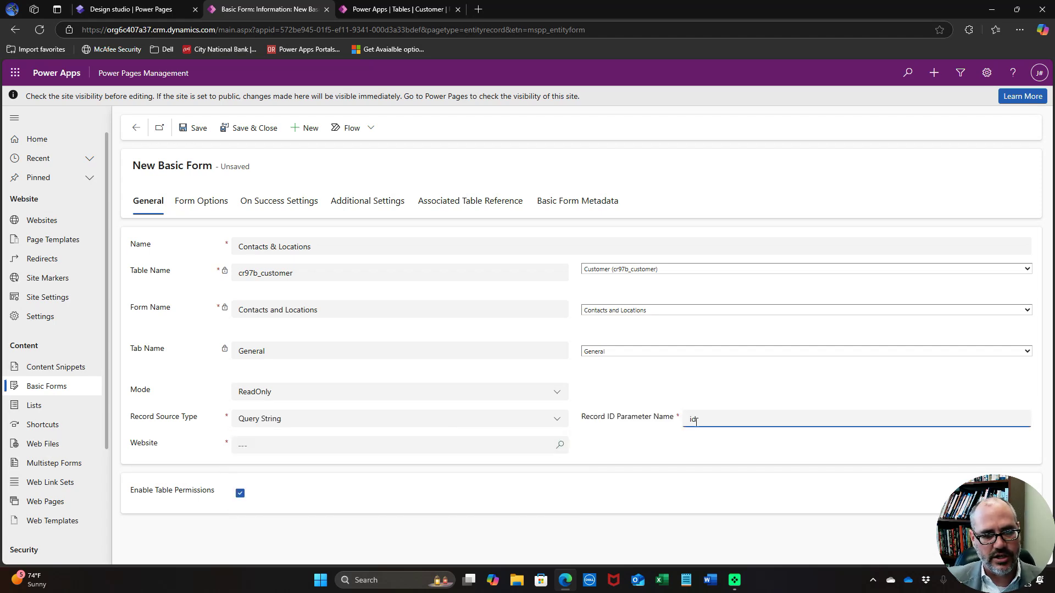
click(434, 444)
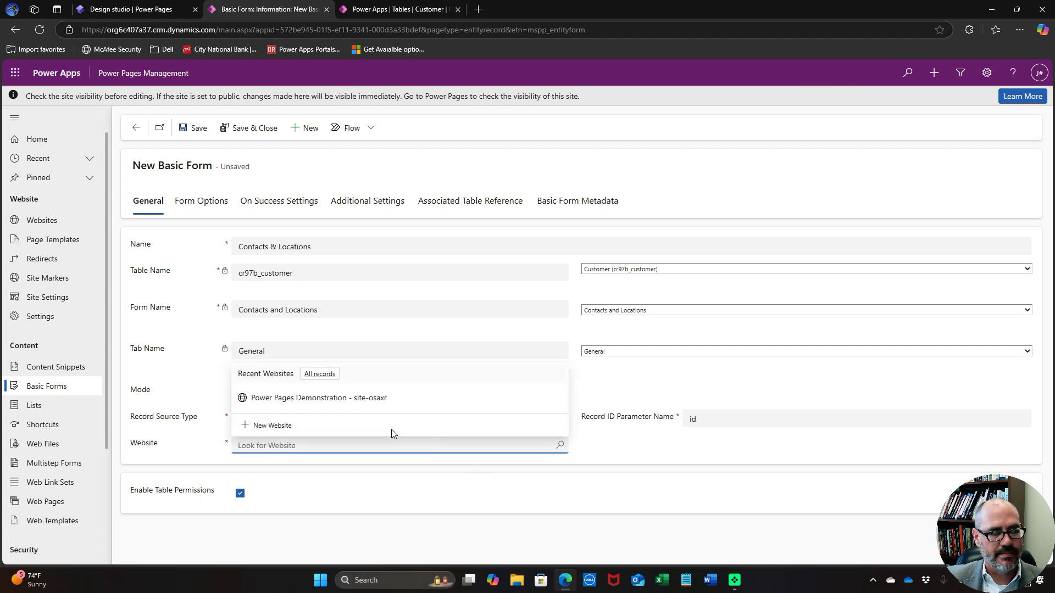
click(364, 397)
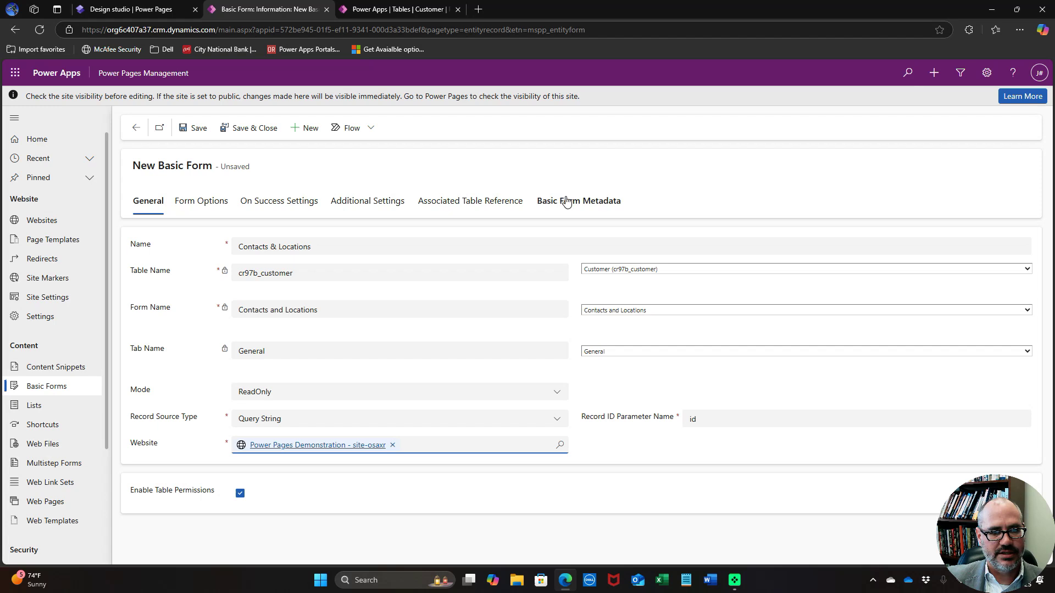
click(191, 132)
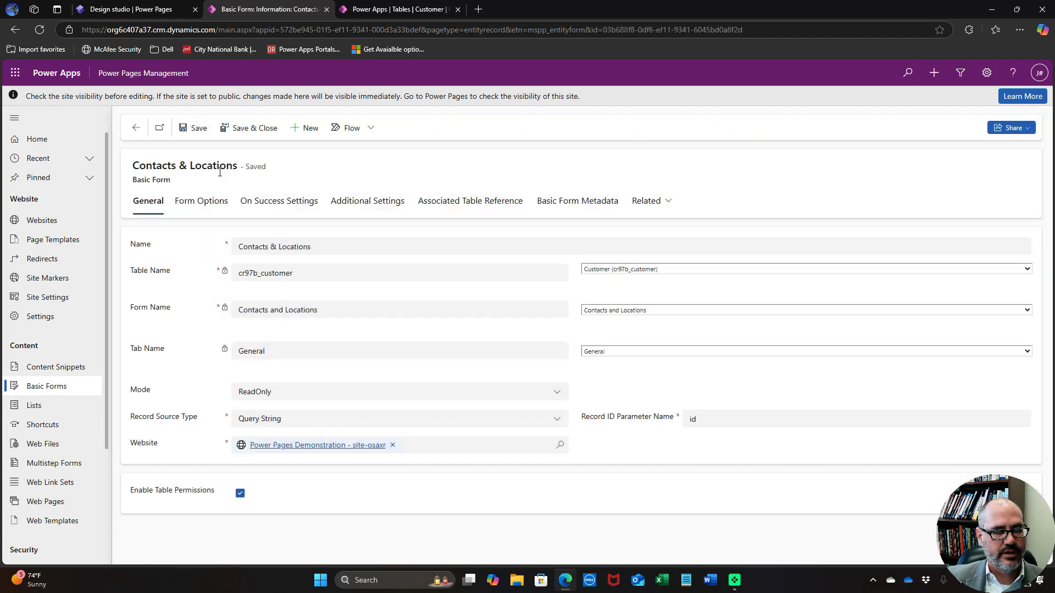
click(575, 202)
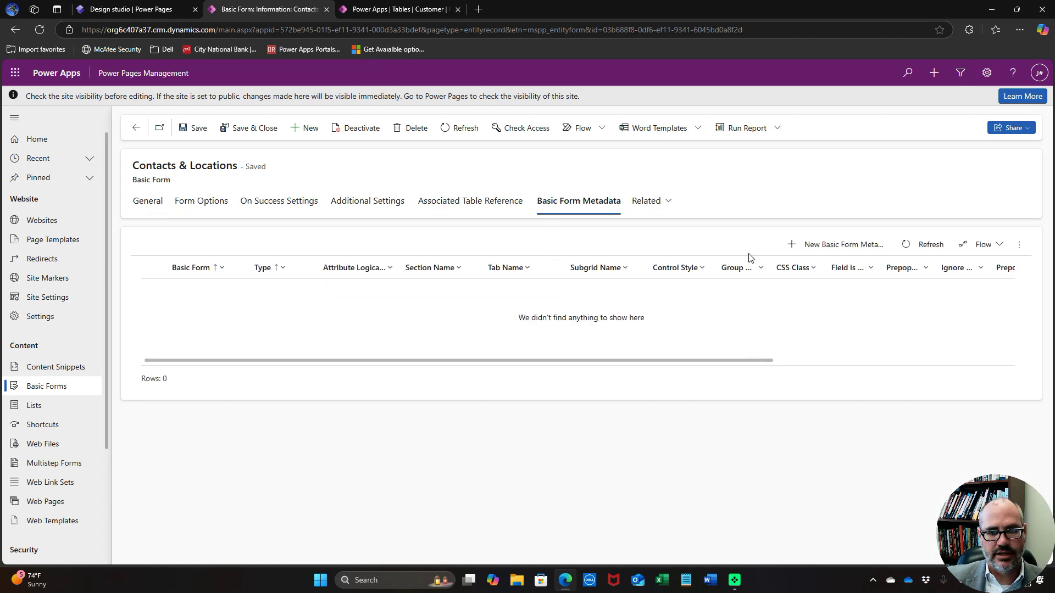
Add a Subgrid-type metadata entry for Subgrid_contacts
click(804, 248)
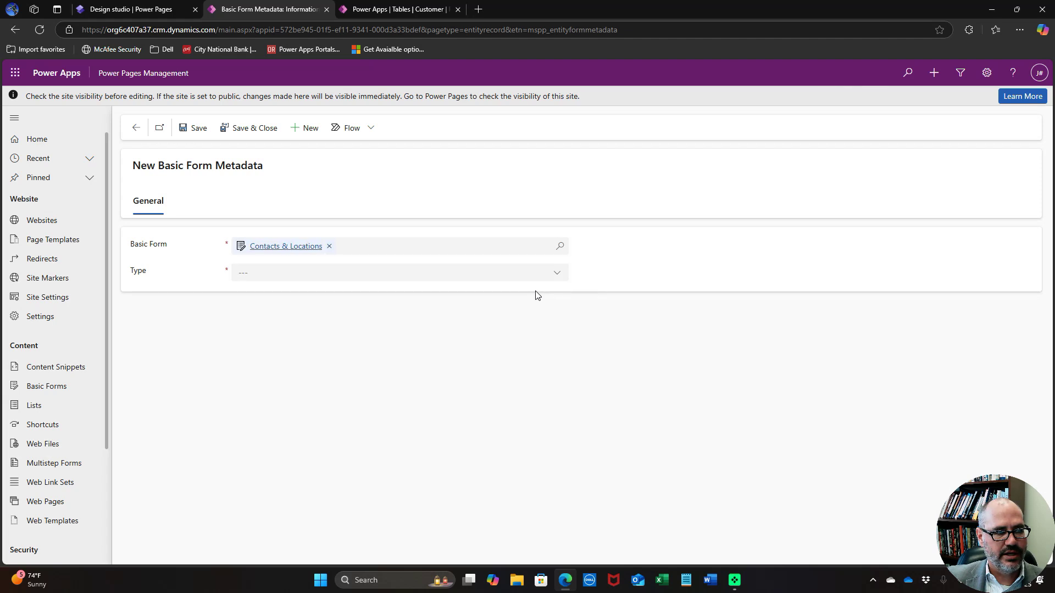
click(553, 274)
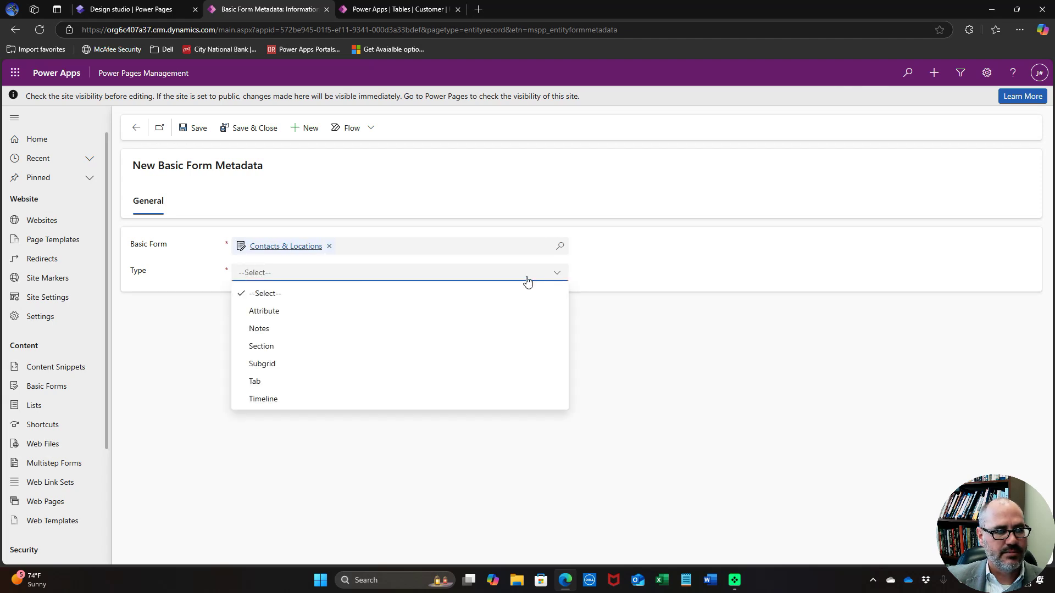
click(320, 363)
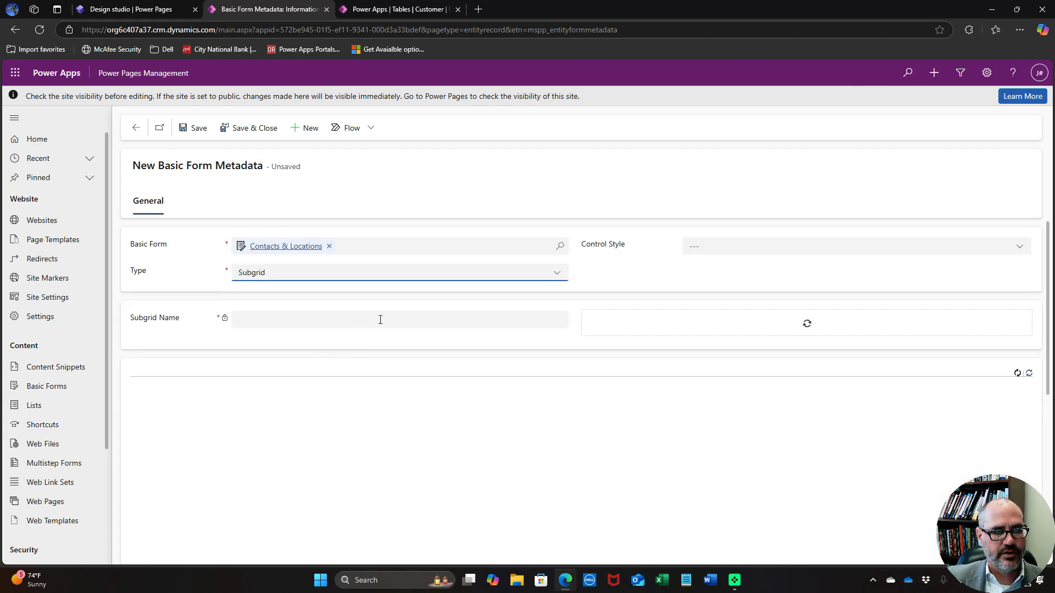
click(833, 316)
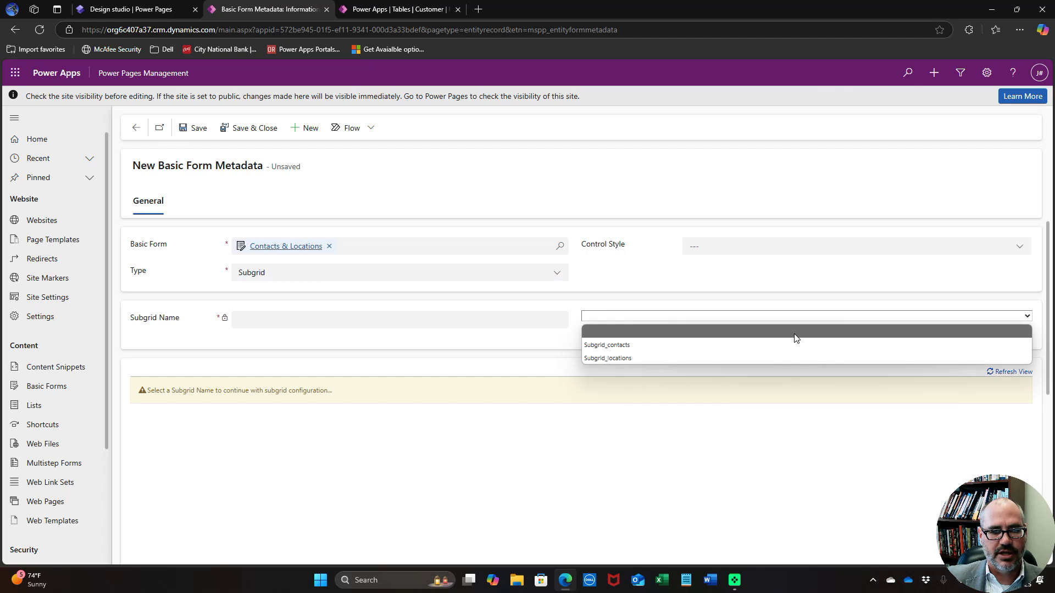
click(757, 346)
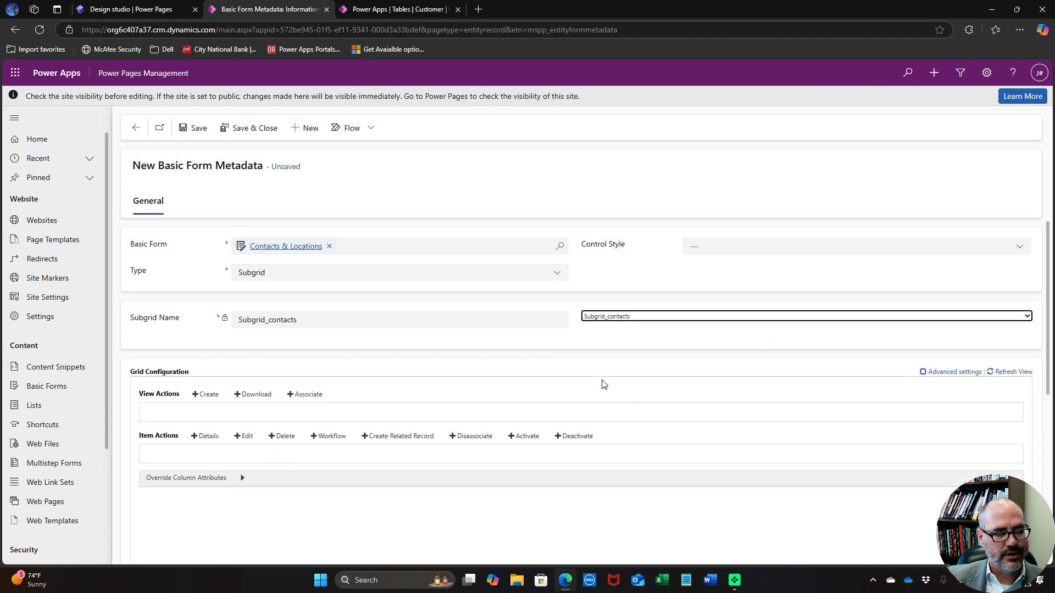
scroll(604, 384, down, 1)
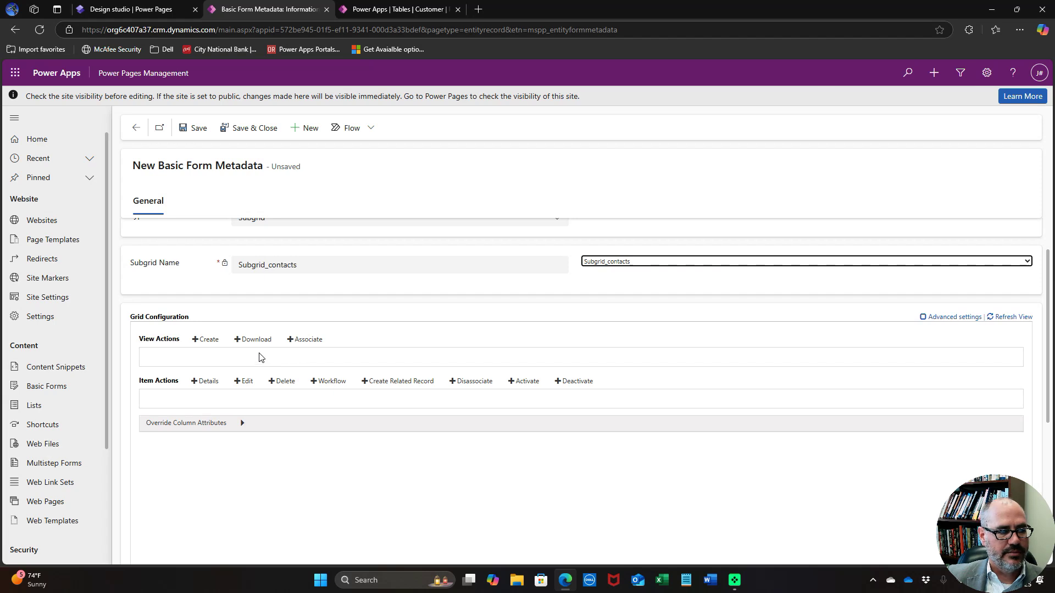
Give it Create (New Contact), Edit (Edit Contact) and Delete actions, then save and close
click(206, 340)
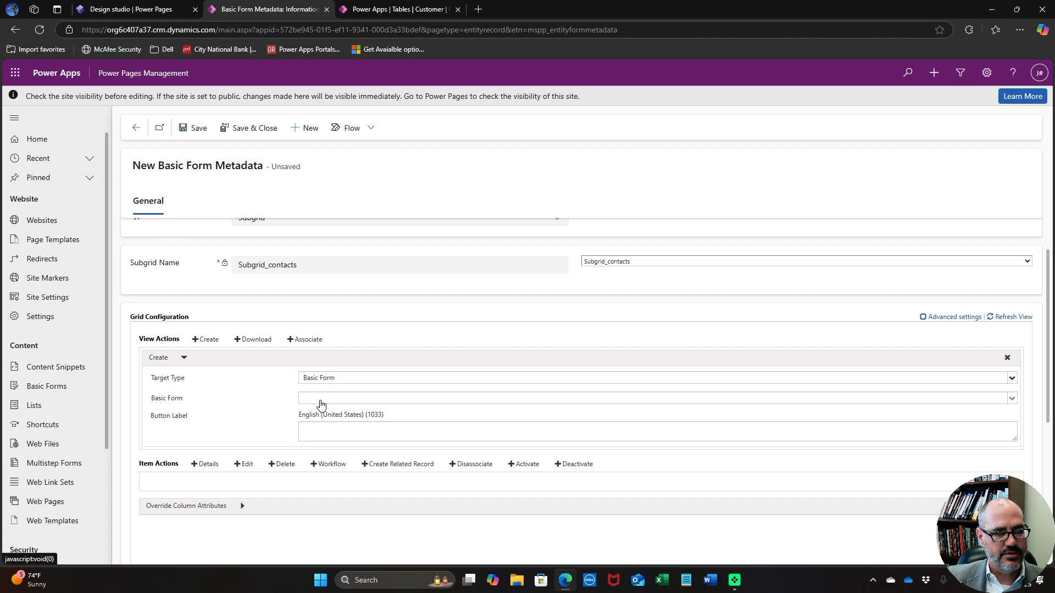
click(318, 400)
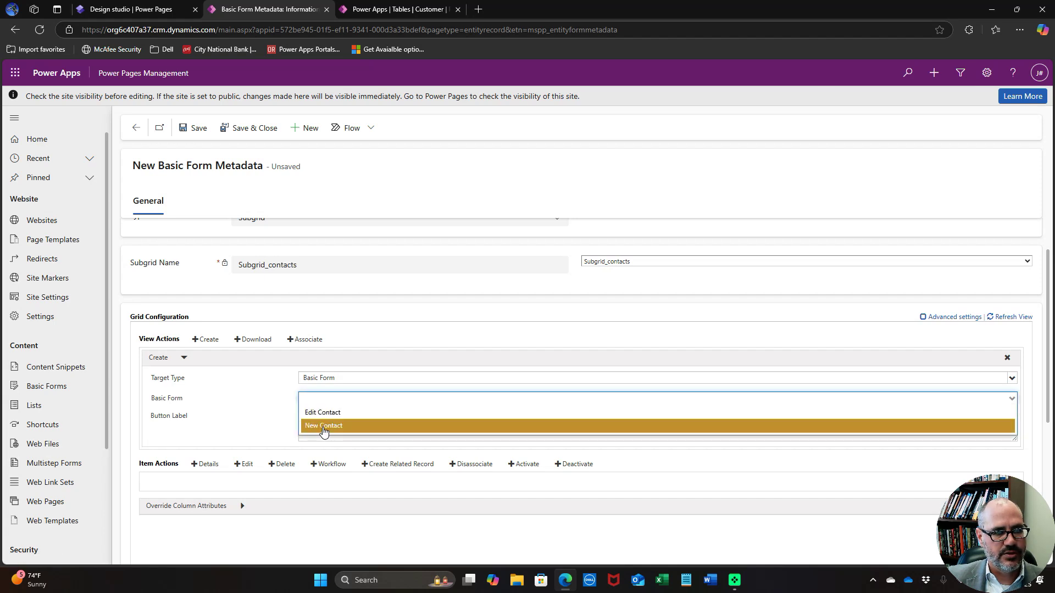
click(324, 427)
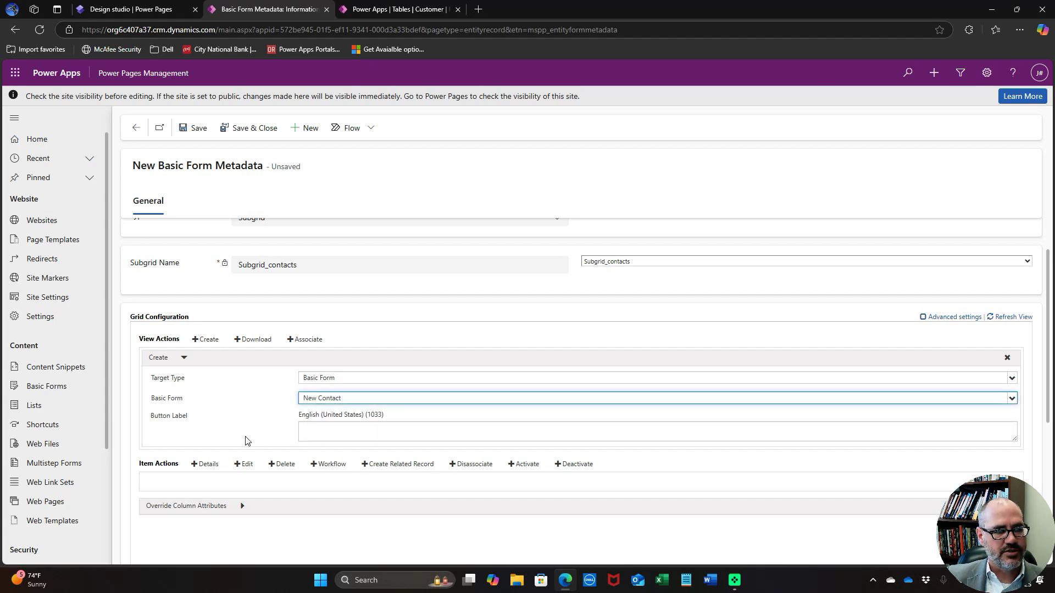
scroll(246, 441, down, 1)
click(245, 410)
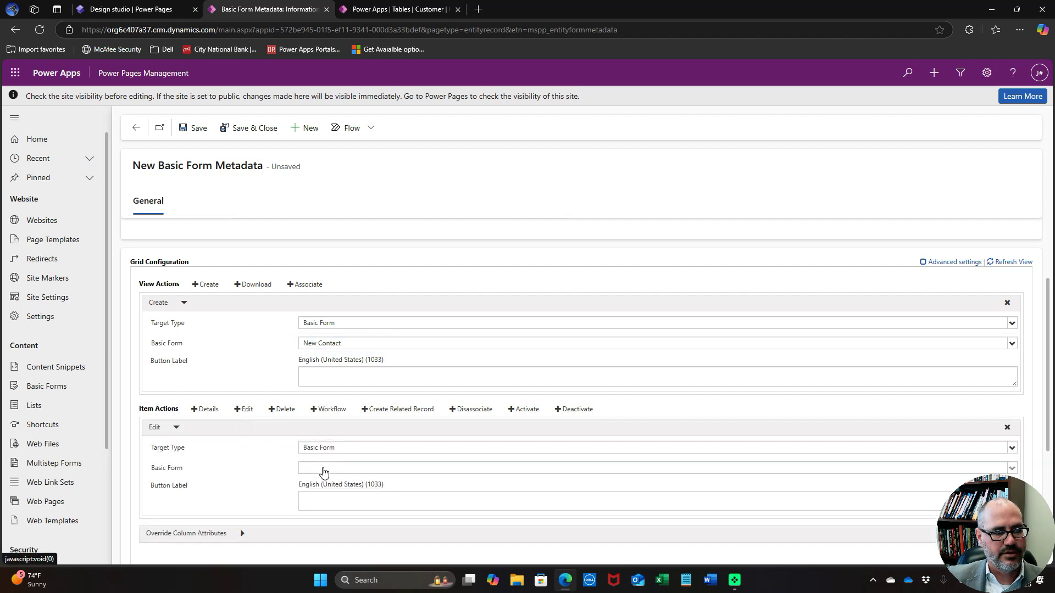
click(323, 470)
click(327, 479)
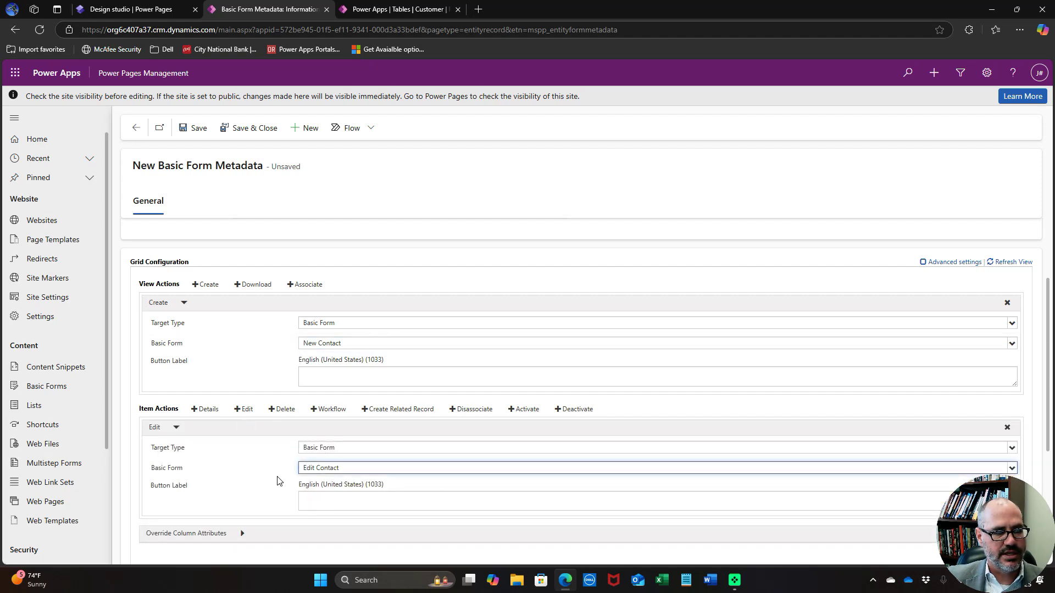
scroll(277, 480, down, 1)
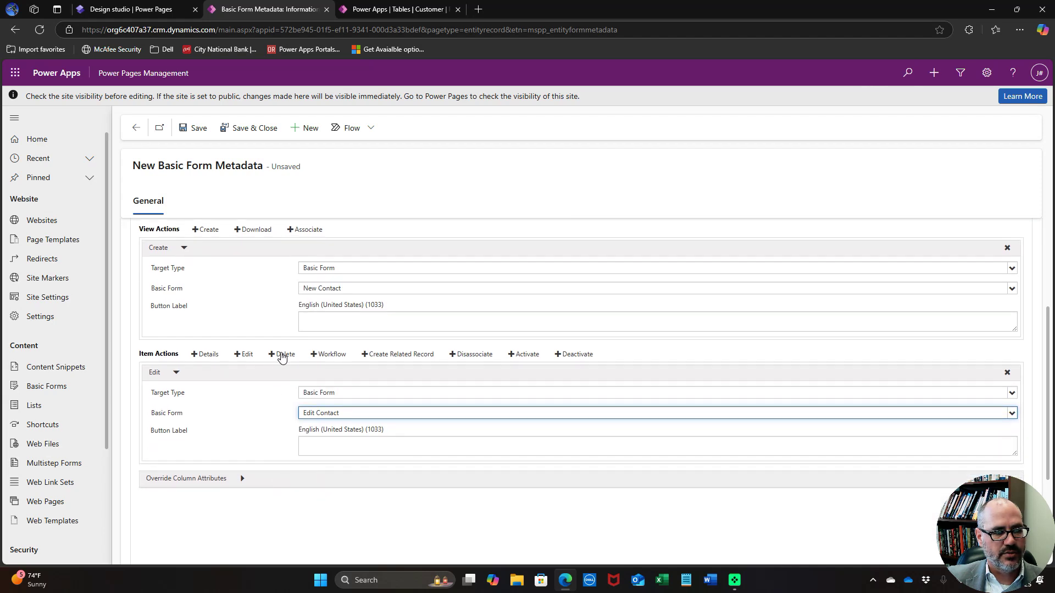
click(283, 355)
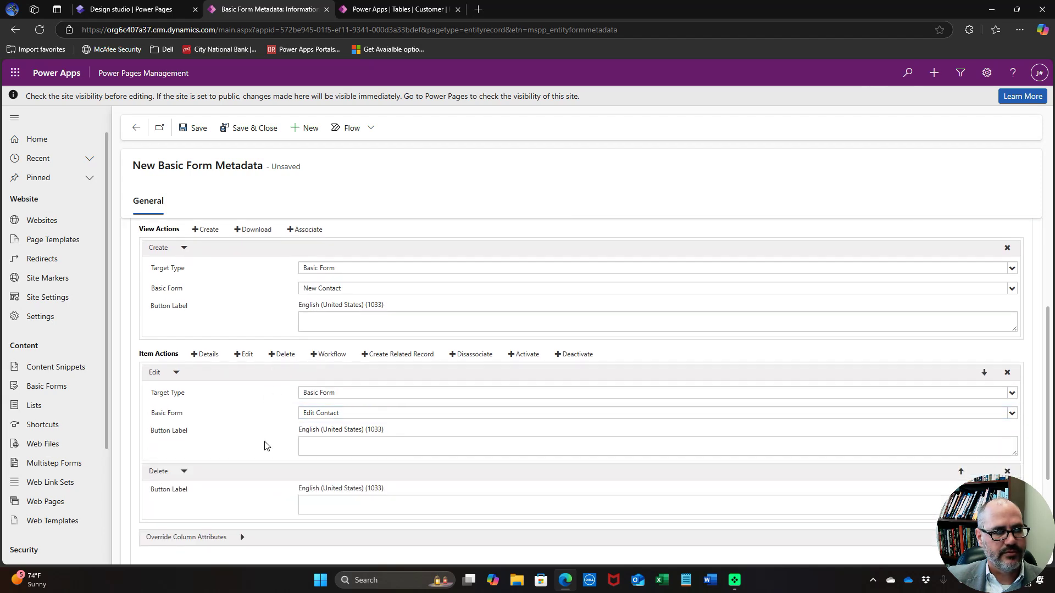
scroll(267, 446, up, 3)
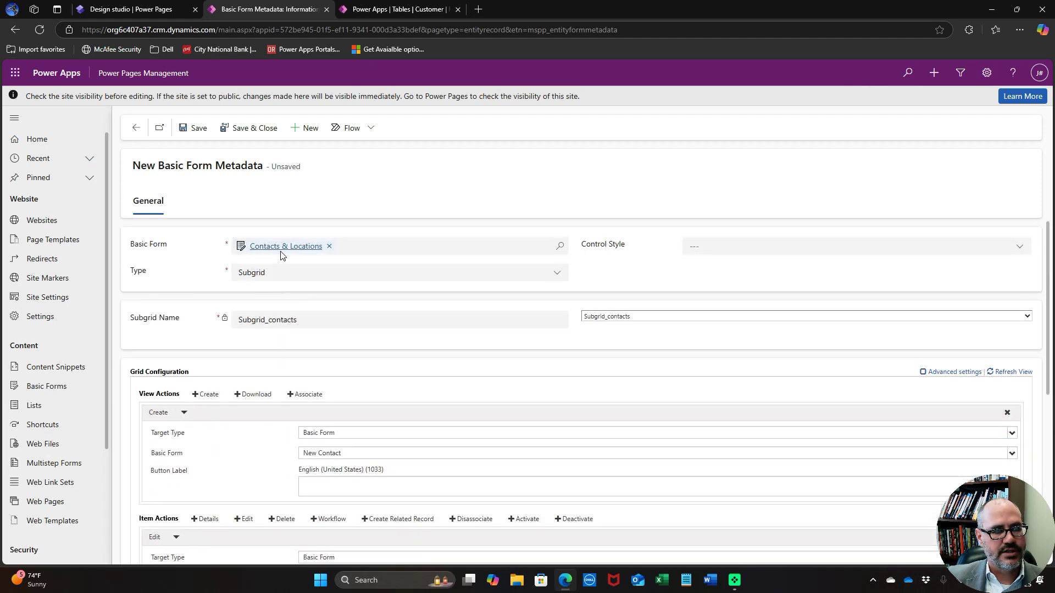
click(251, 128)
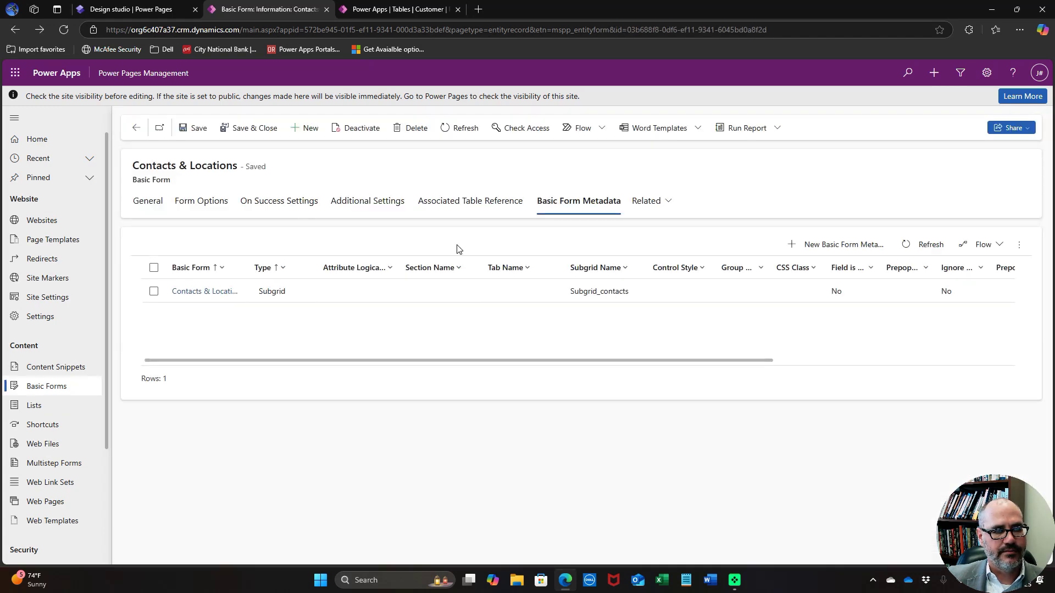
Add a Subgrid-type metadata entry for Subgrid_locations
click(832, 244)
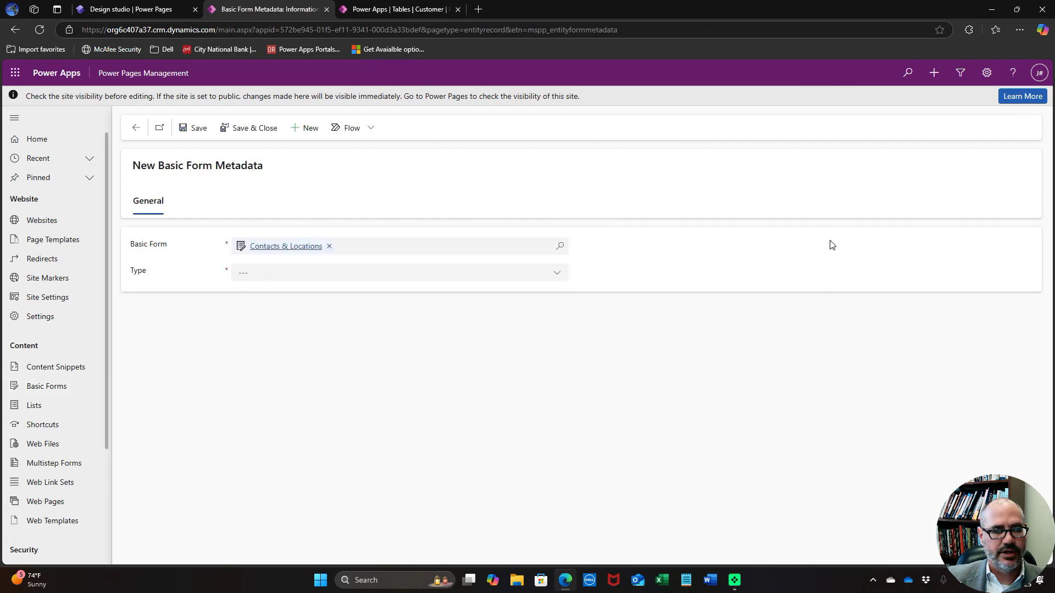
click(557, 278)
click(365, 364)
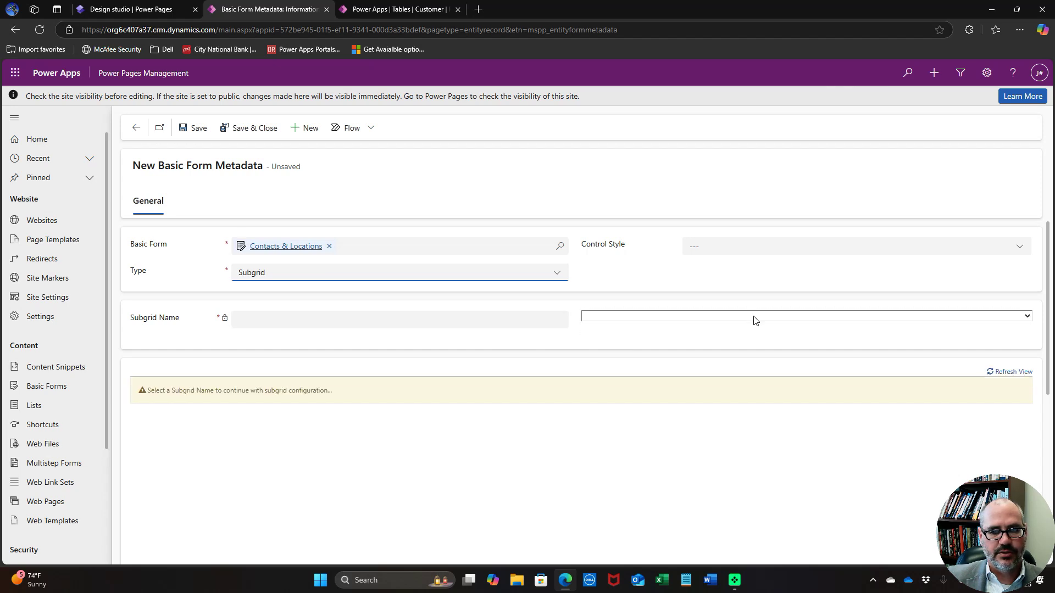
click(753, 317)
click(717, 360)
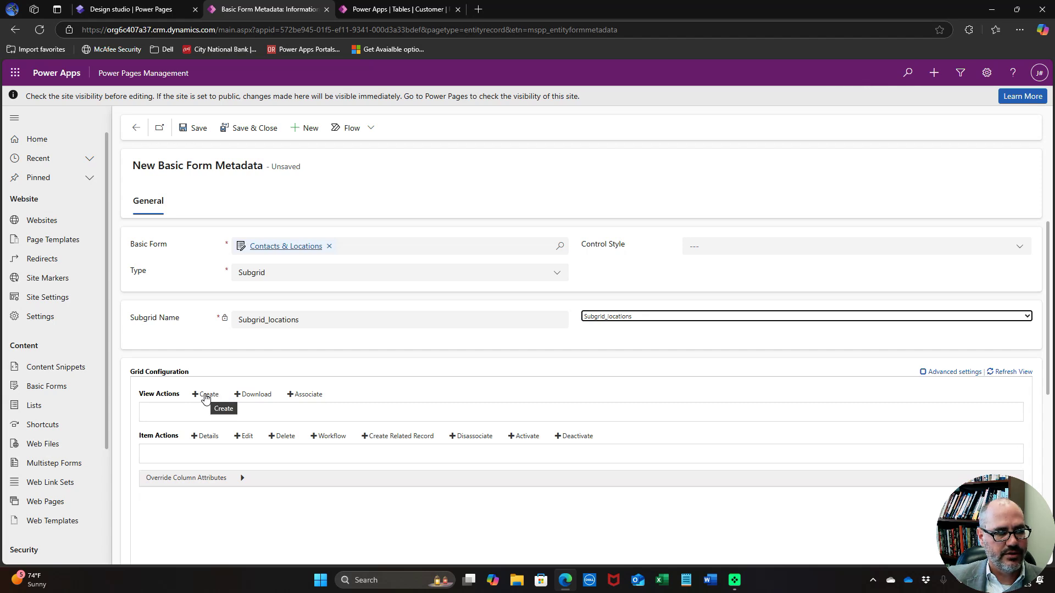
Give it Create (New Location), Edit (Edit Location) and Delete actions, then save and close
click(205, 397)
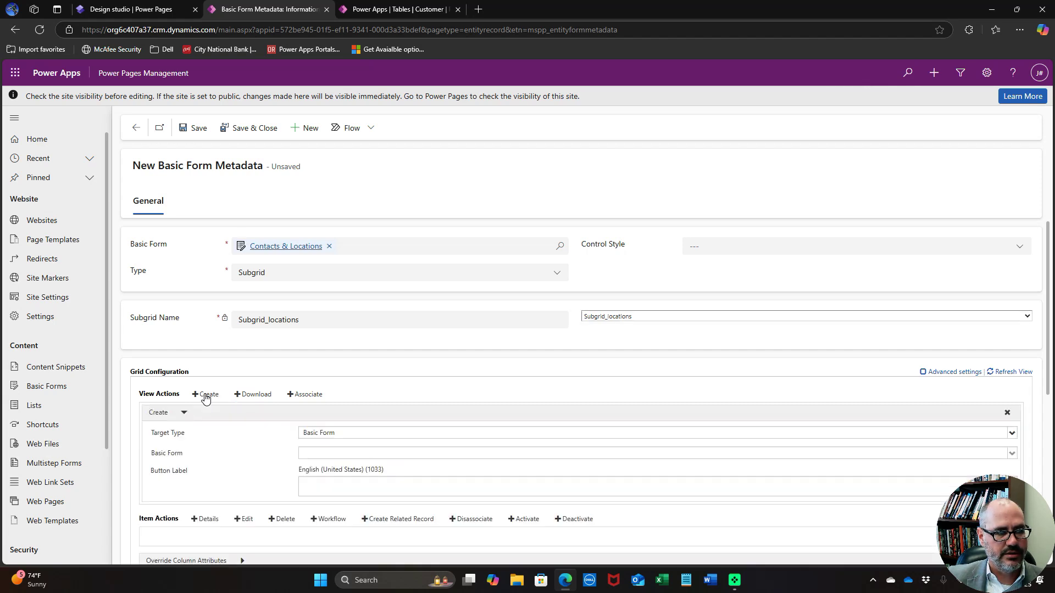
click(343, 453)
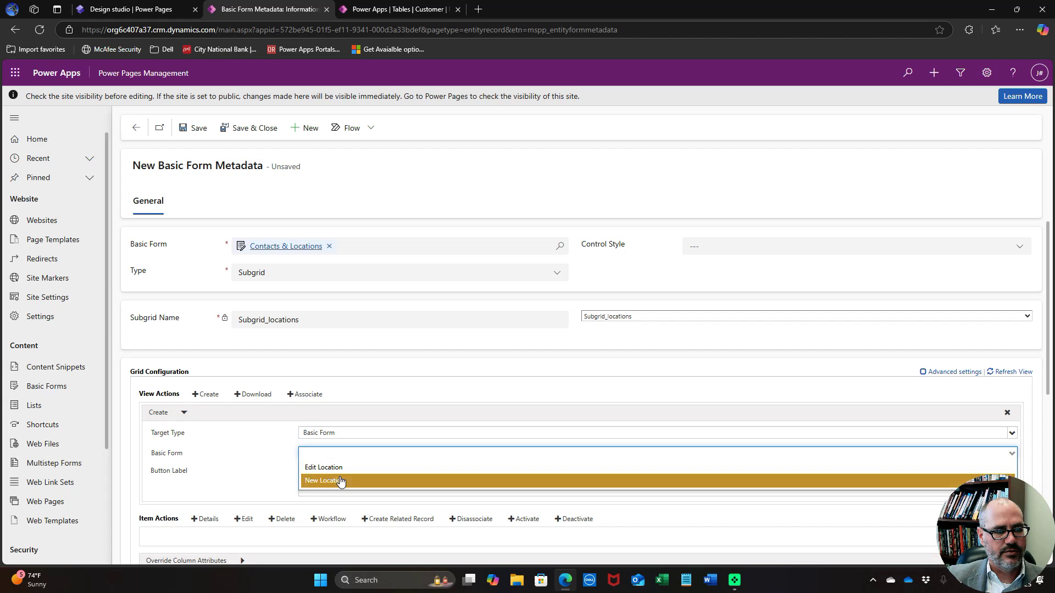
click(339, 479)
scroll(307, 475, down, 3)
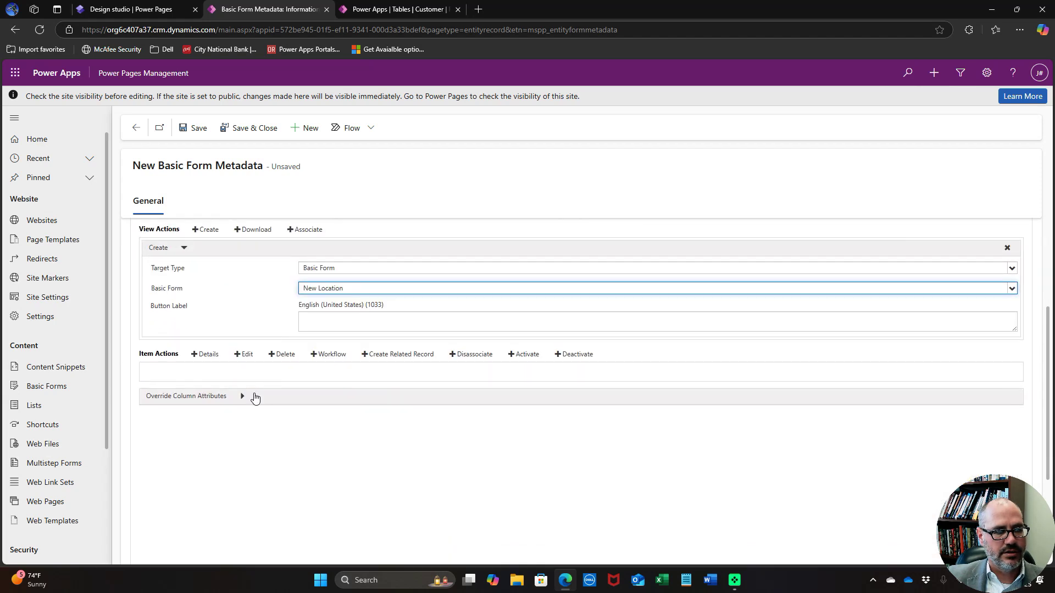
click(244, 360)
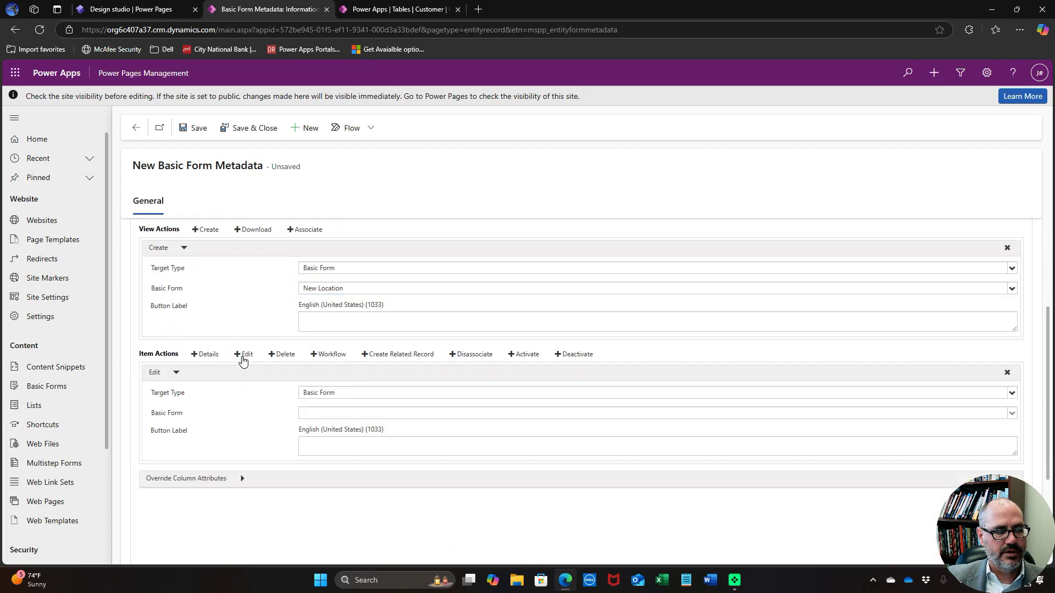
click(354, 415)
click(355, 432)
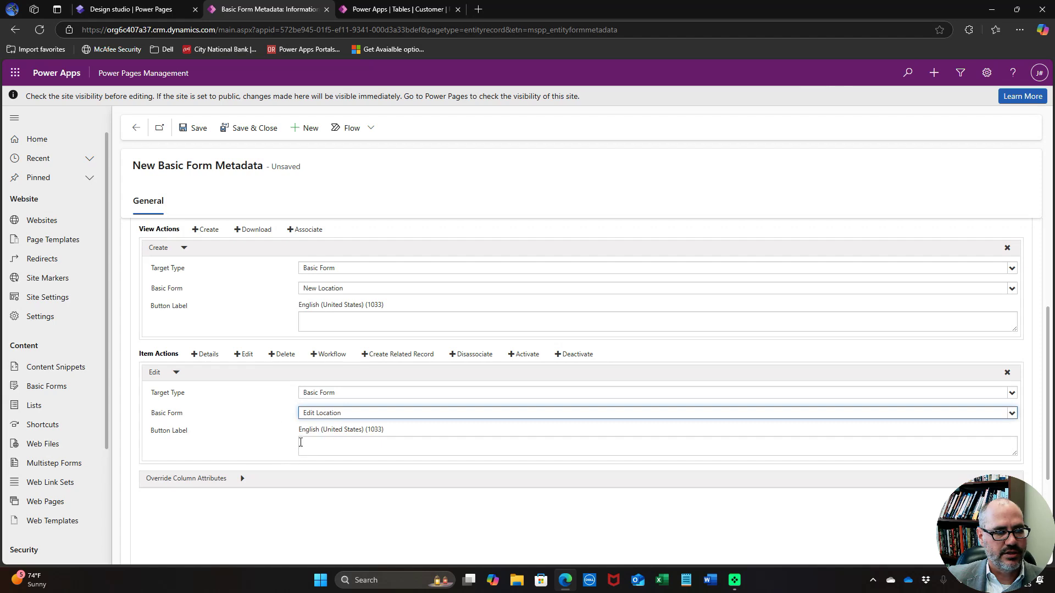
click(283, 355)
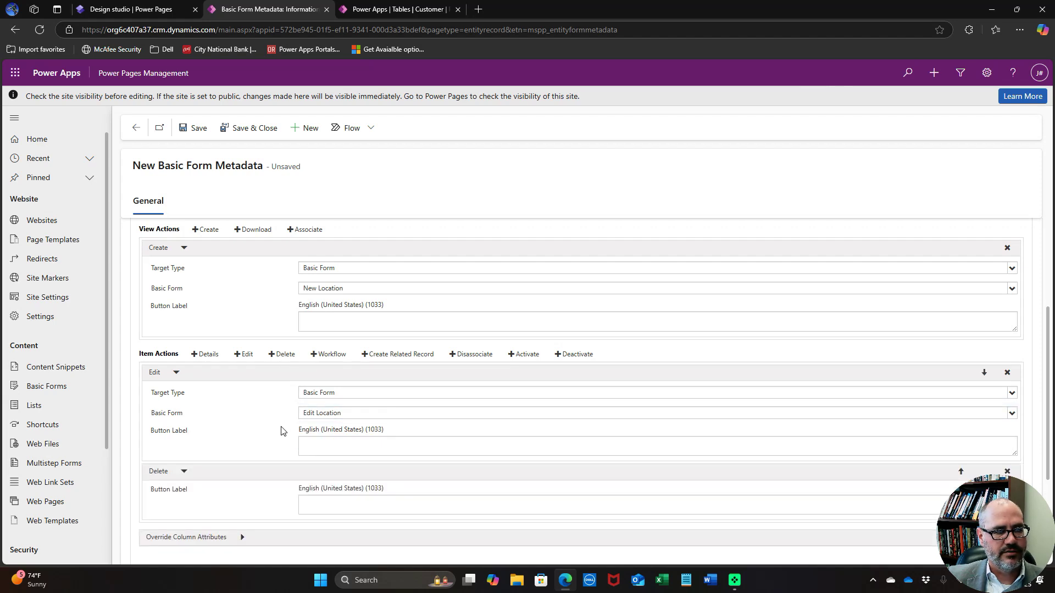
scroll(290, 426, up, 3)
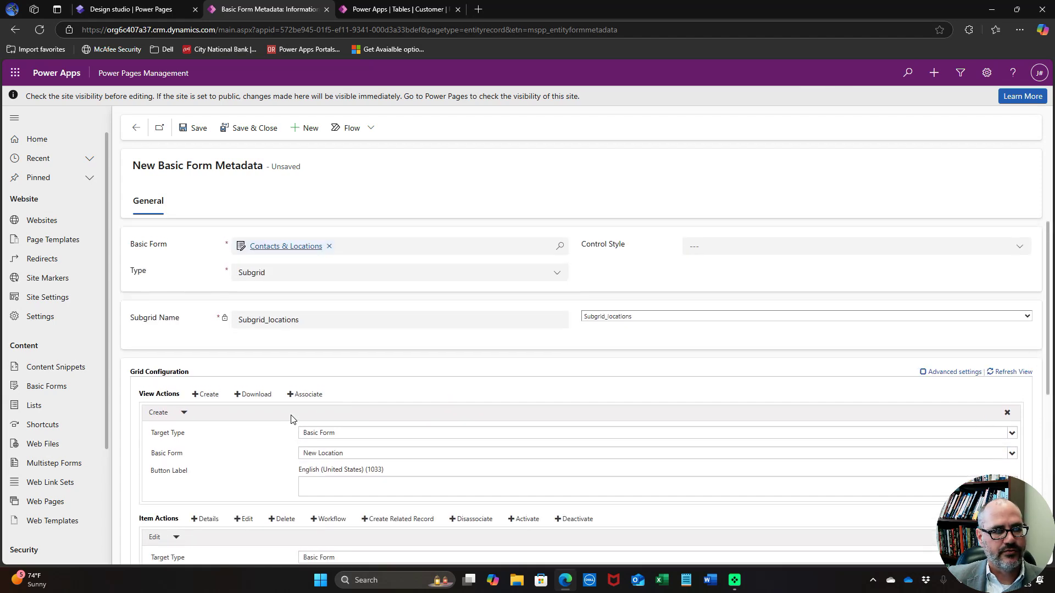
click(254, 129)
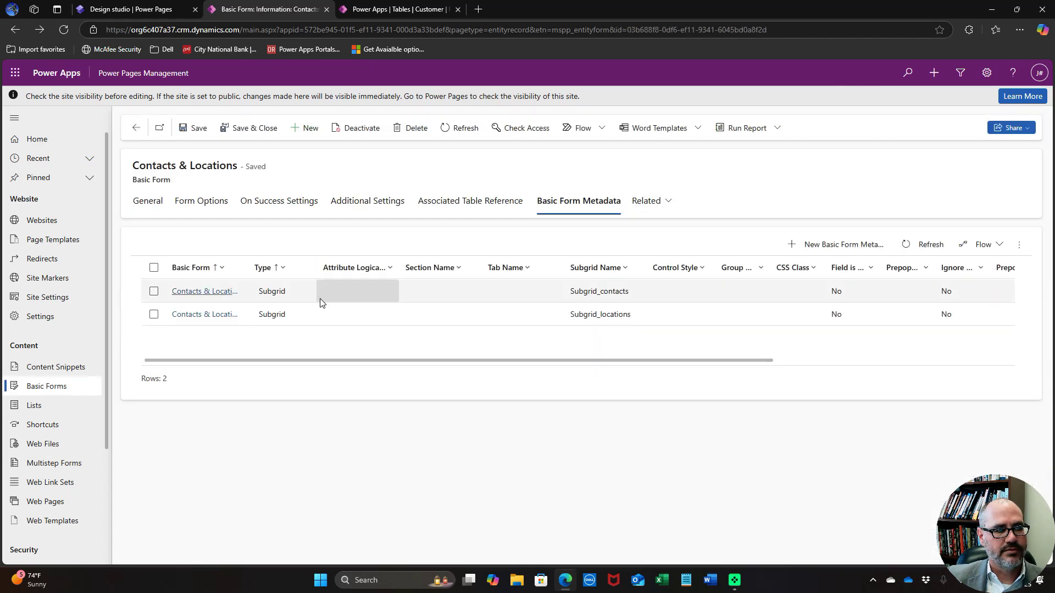
click(249, 129)
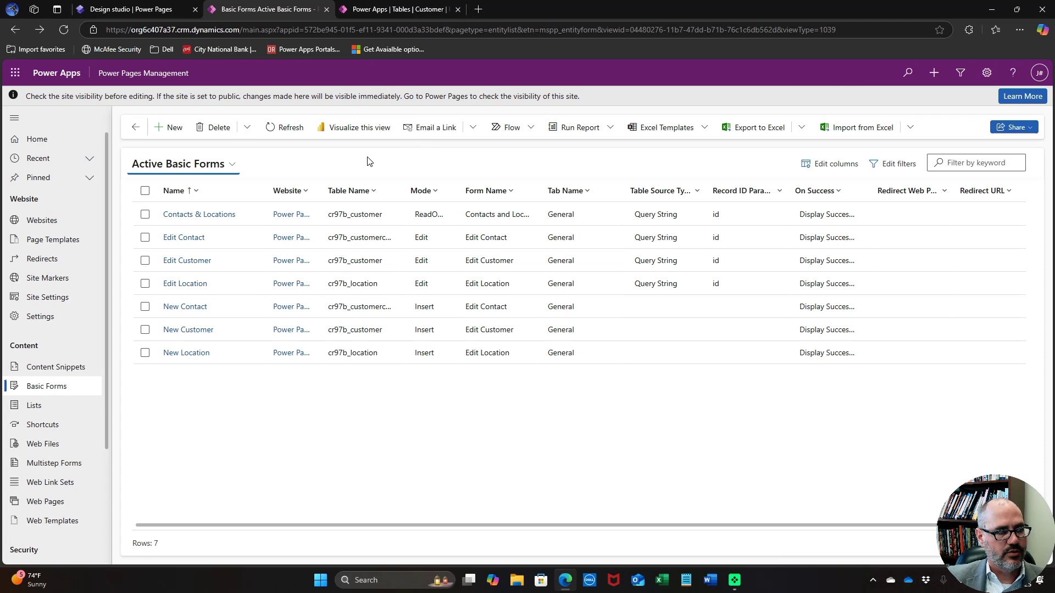
Start a basic form named New Project on the Project table
click(175, 130)
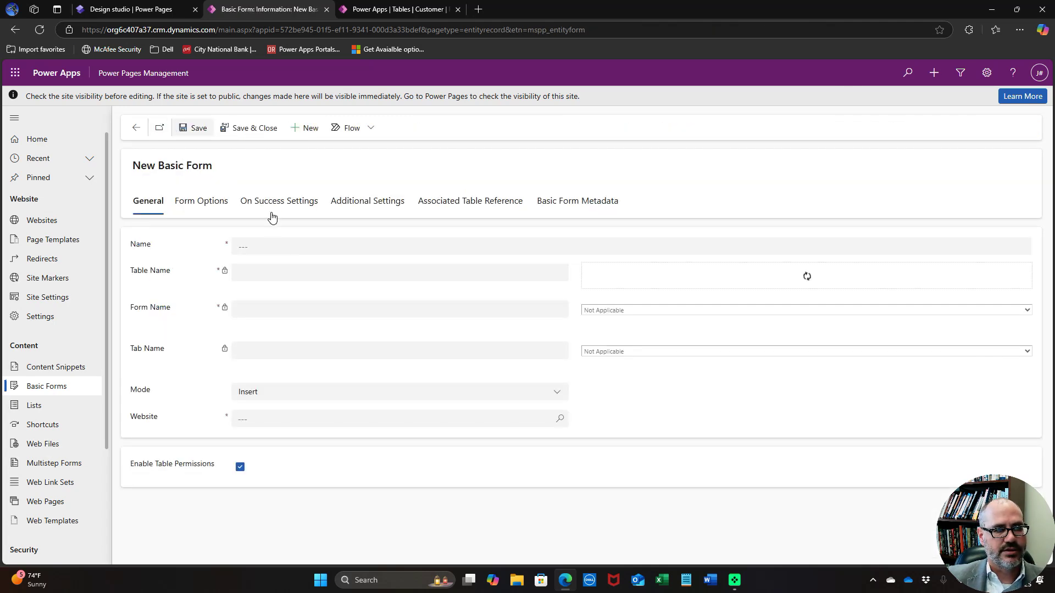
click(303, 242)
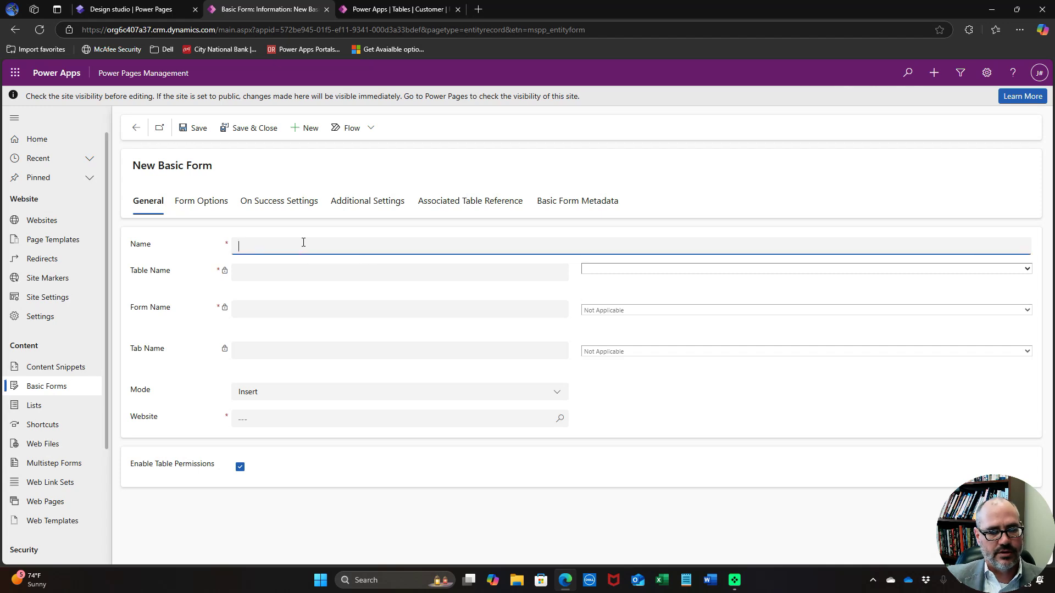
text(New Project)
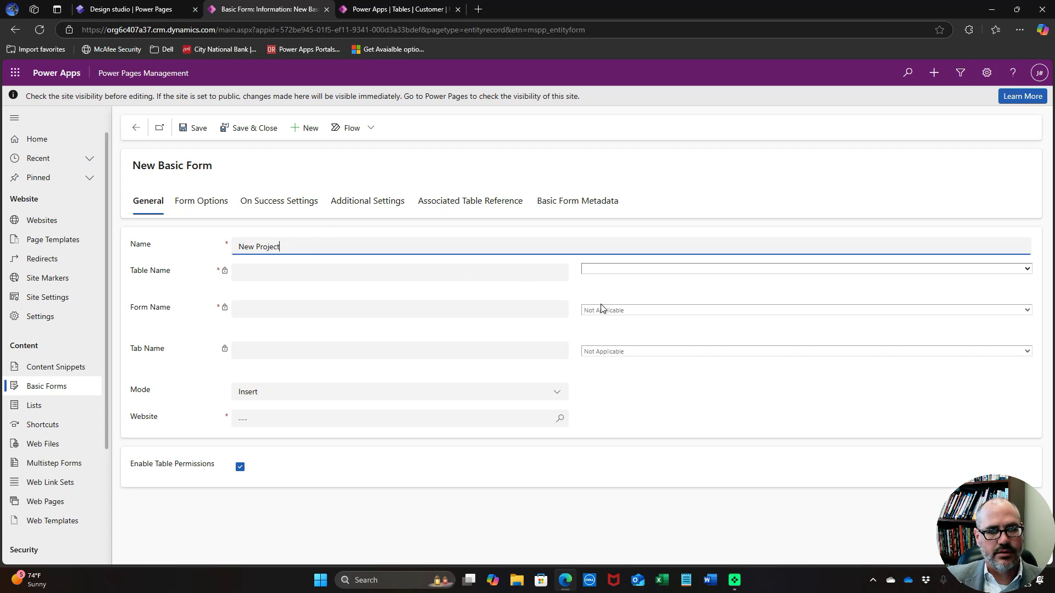
click(662, 270)
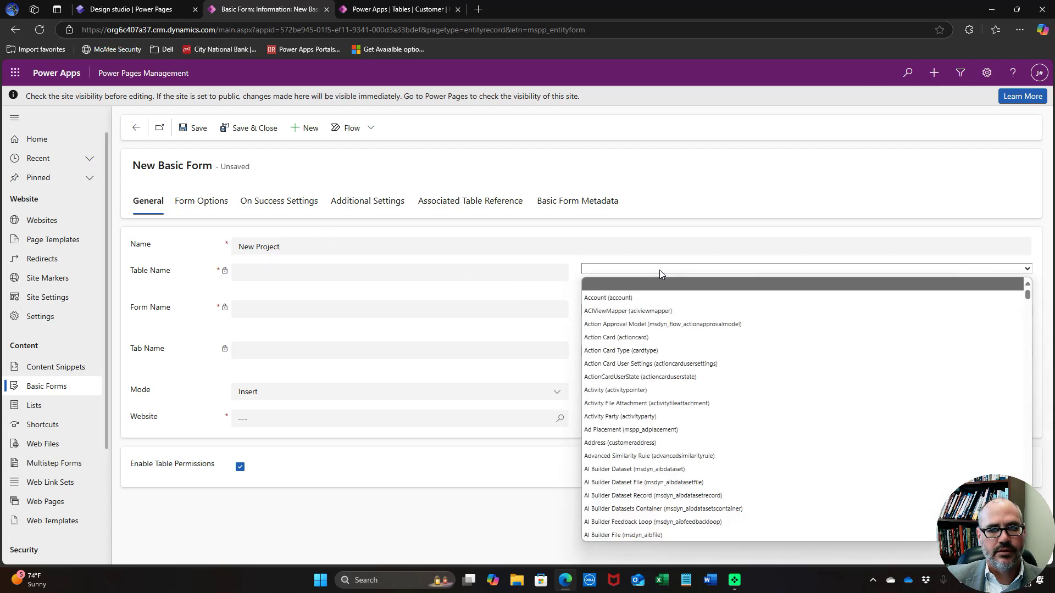
key(p)
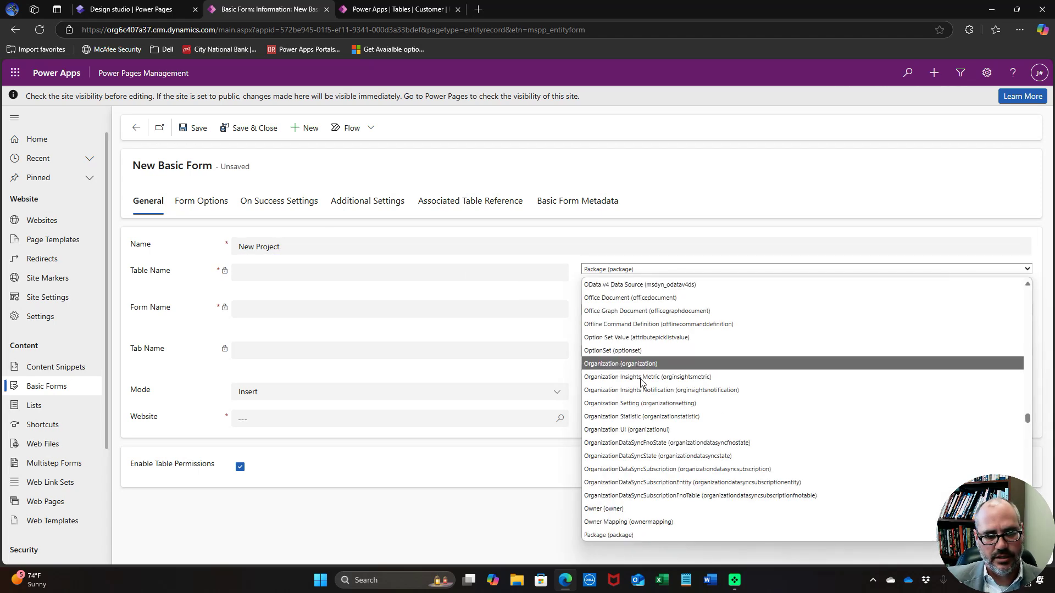
scroll(640, 383, down, 10)
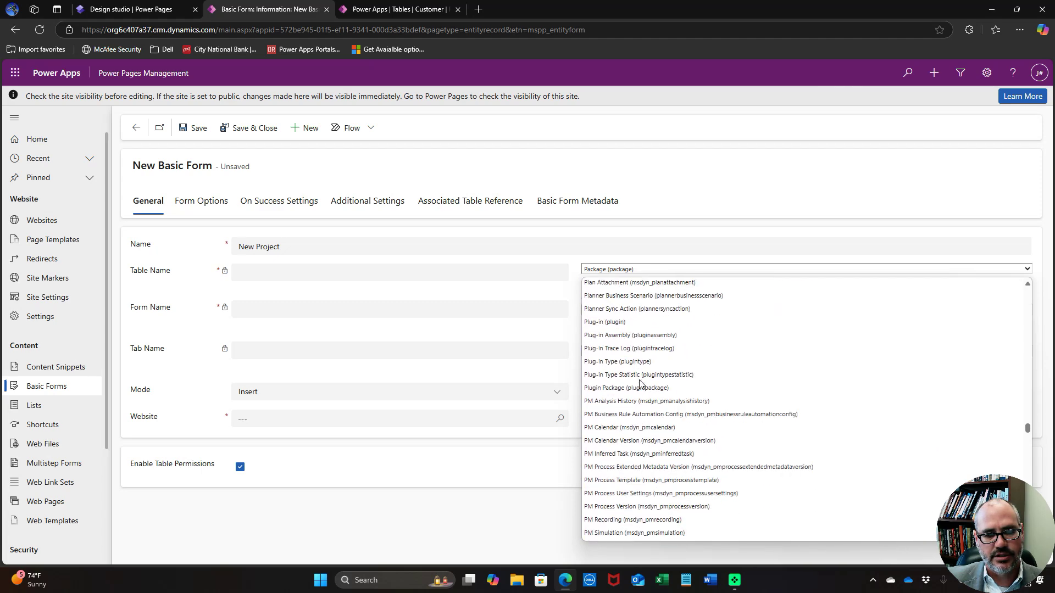
scroll(641, 383, down, 5)
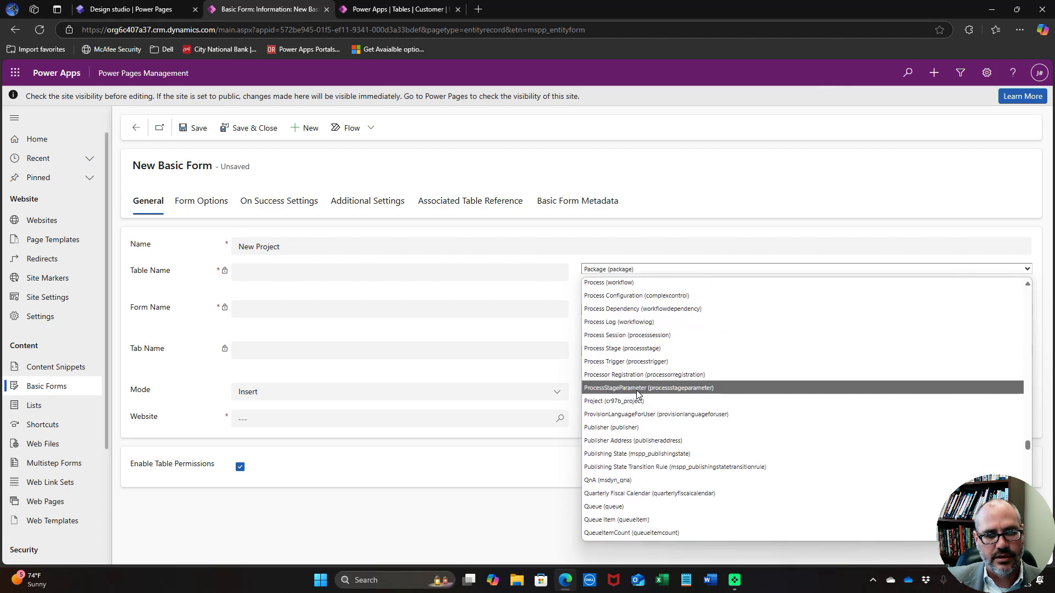
click(639, 401)
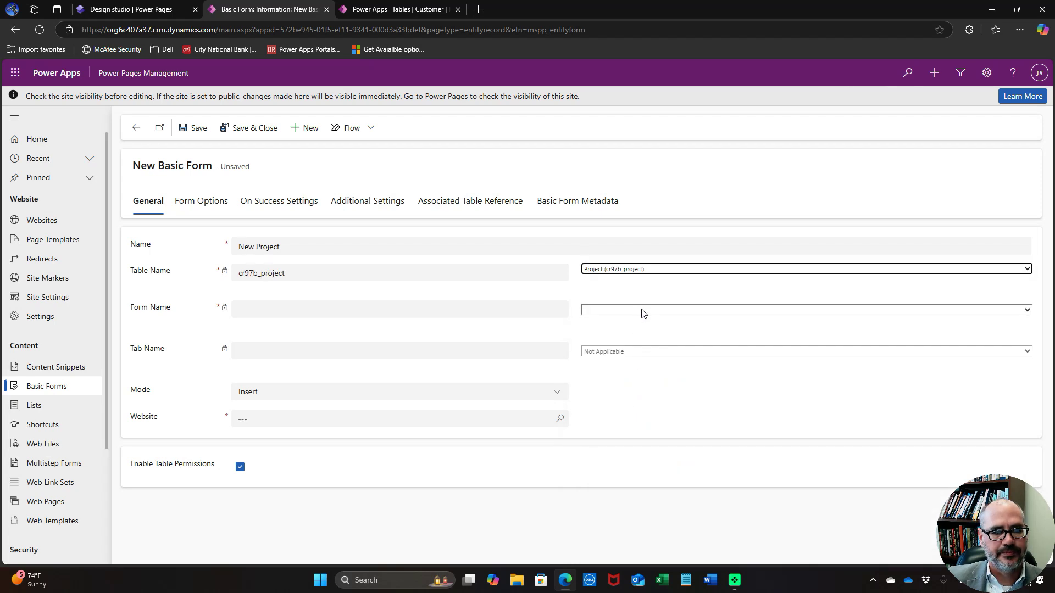
Use the Edit Project form's General tab, link the demonstration site, and save
click(643, 311)
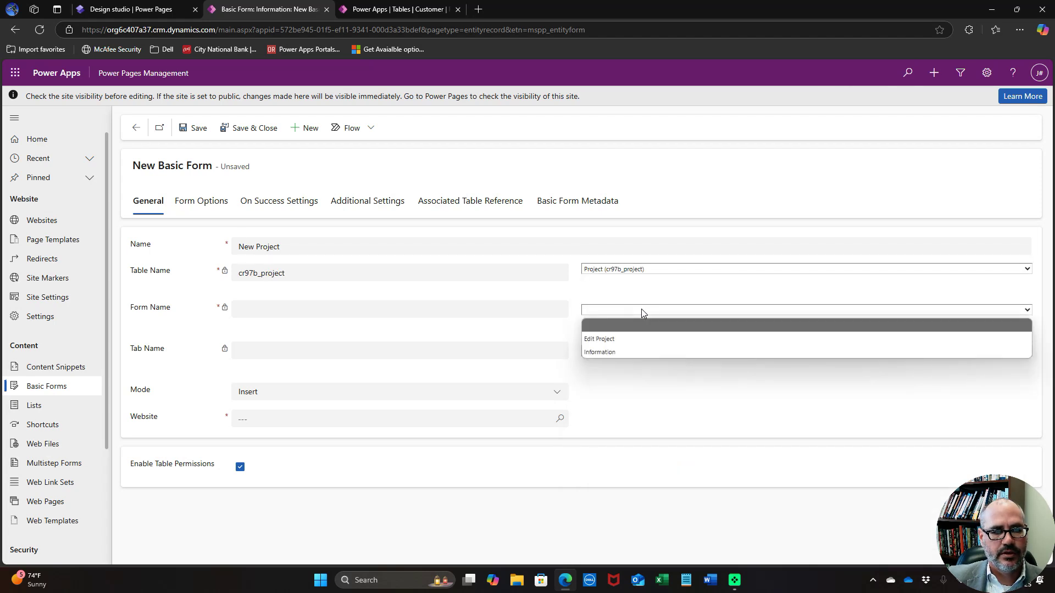
click(627, 336)
click(629, 352)
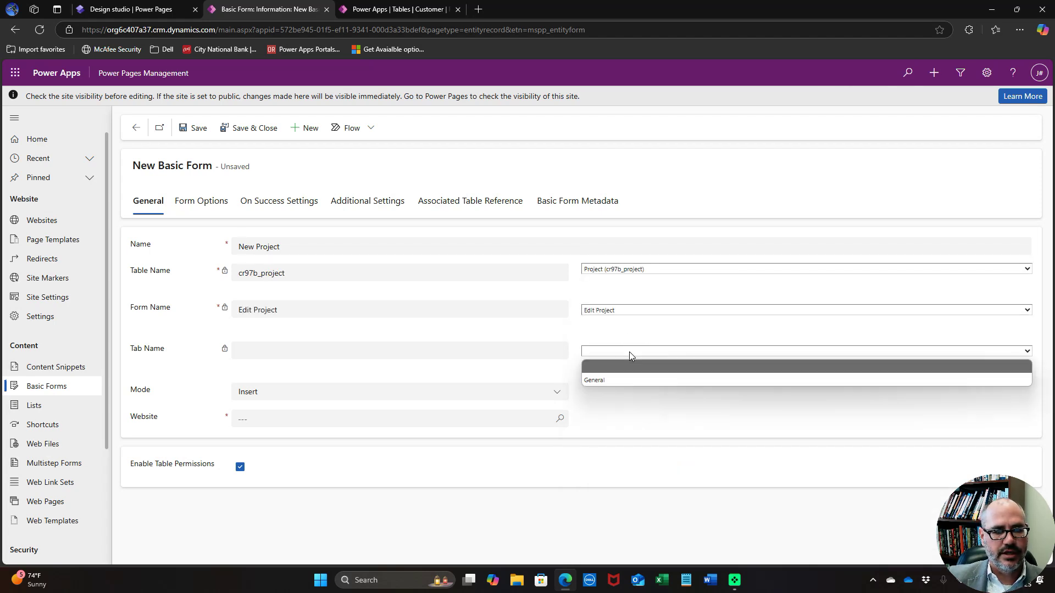
click(628, 380)
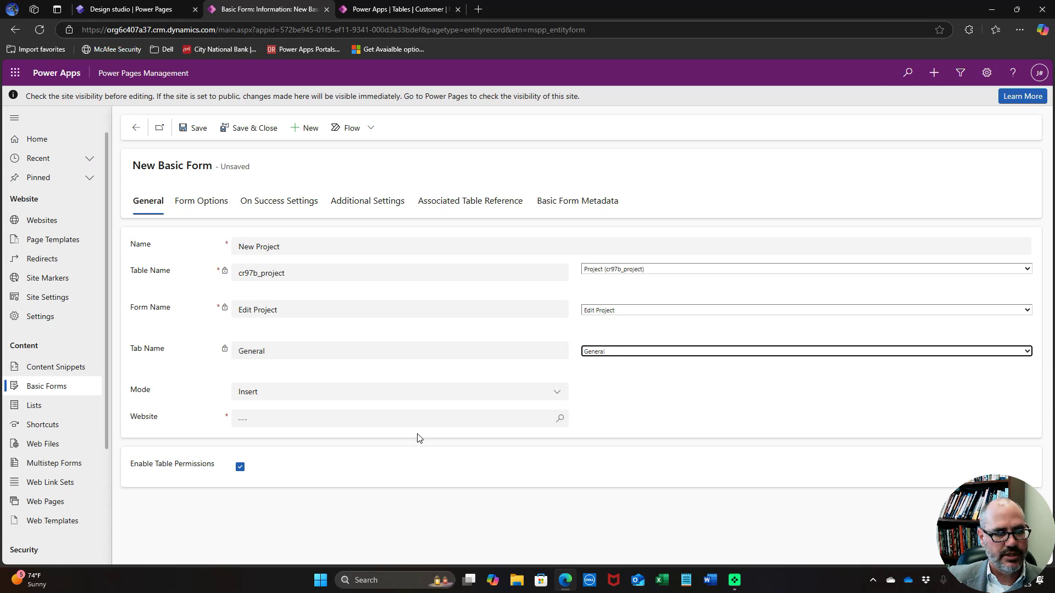
click(420, 420)
click(379, 384)
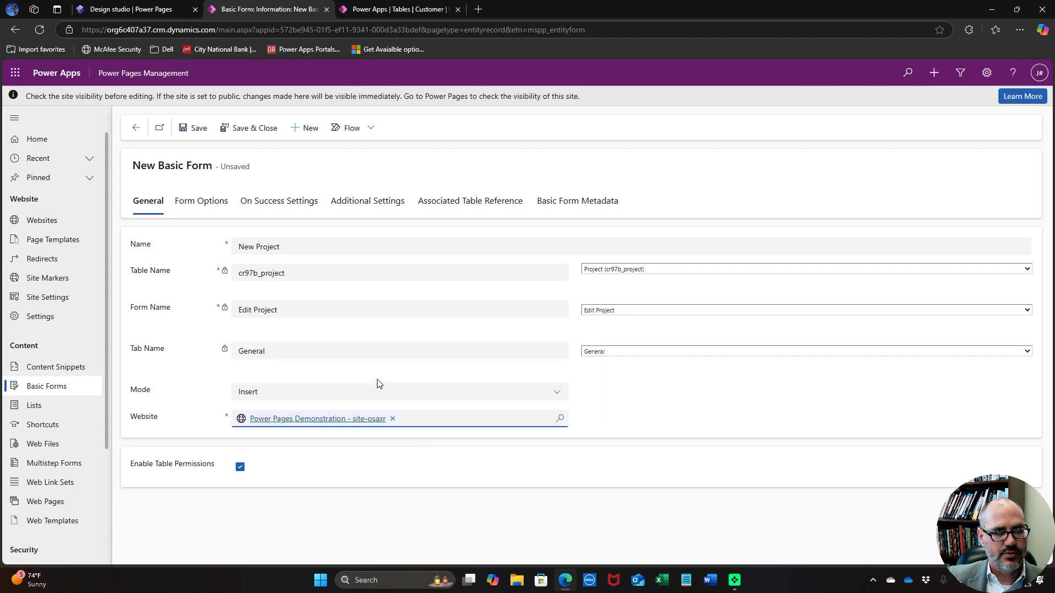
click(248, 128)
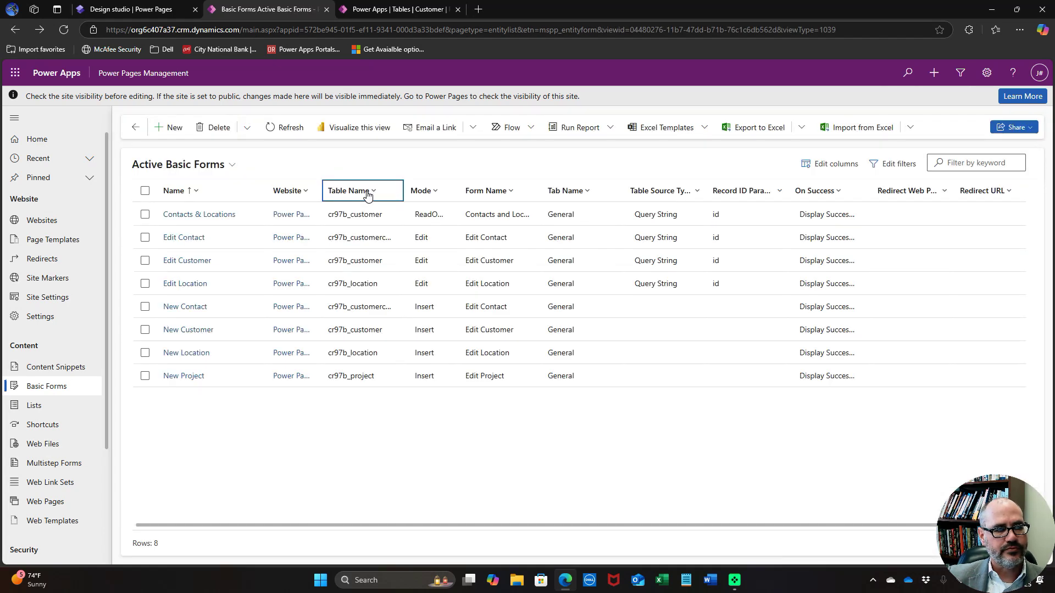
Start an Edit Project basic form on the Project table's Edit Project form, General tab
click(173, 128)
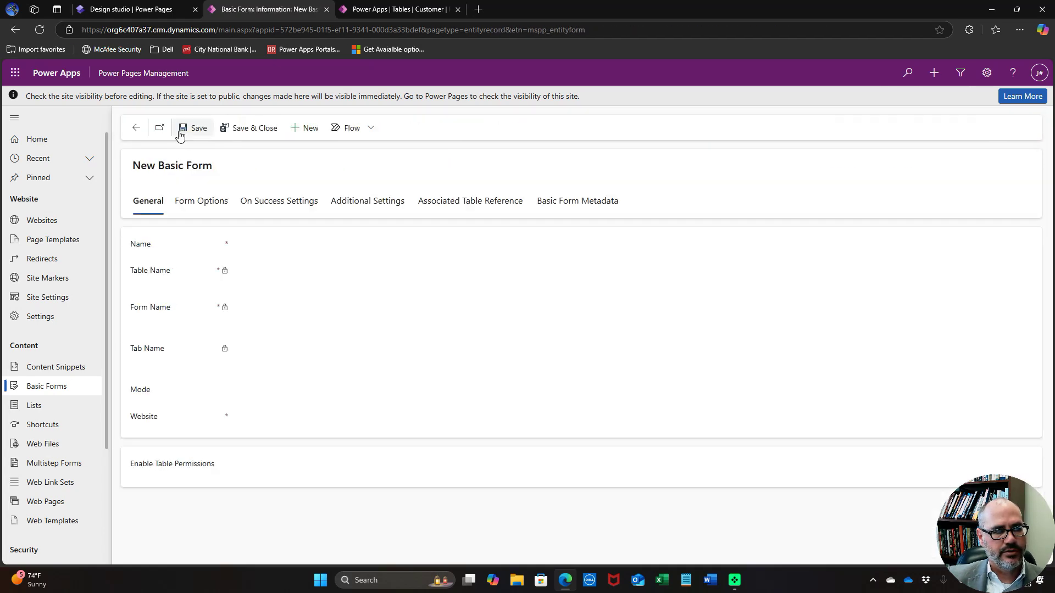
click(318, 247)
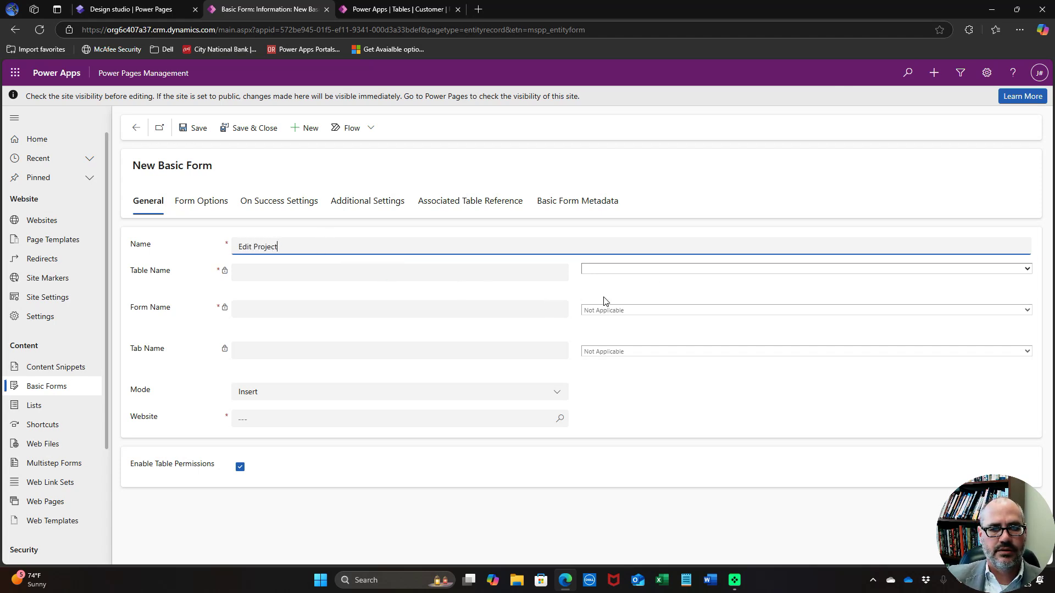
click(662, 270)
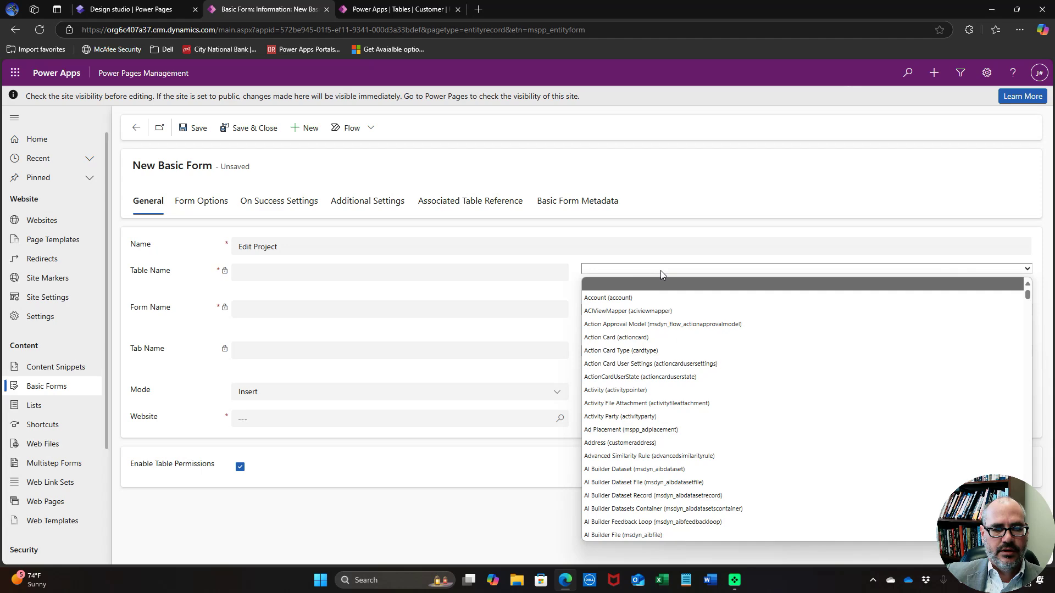
key(p)
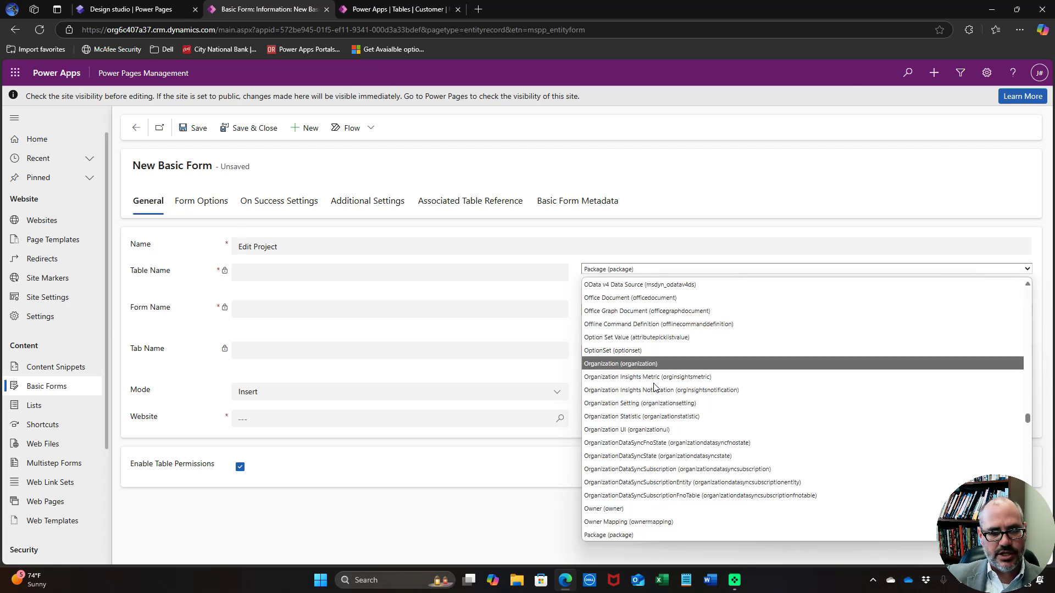
scroll(653, 388, down, 15)
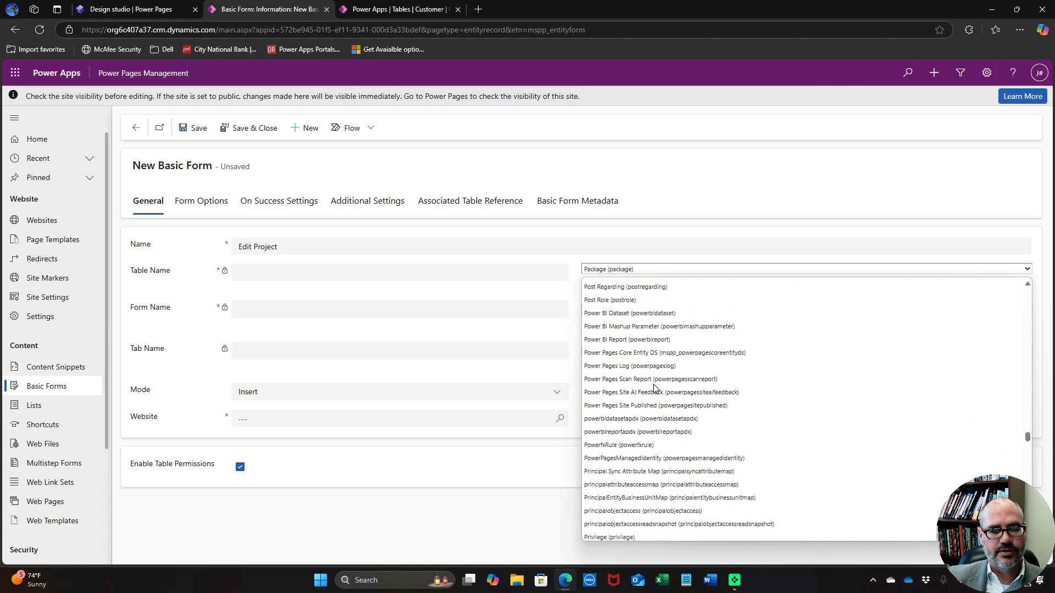
scroll(654, 388, down, 3)
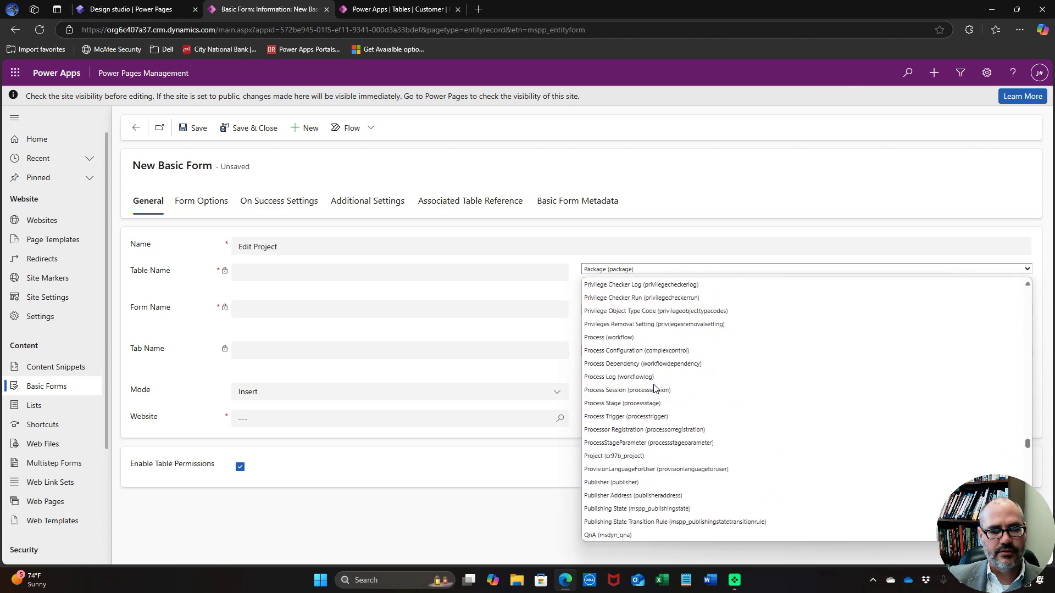
click(657, 456)
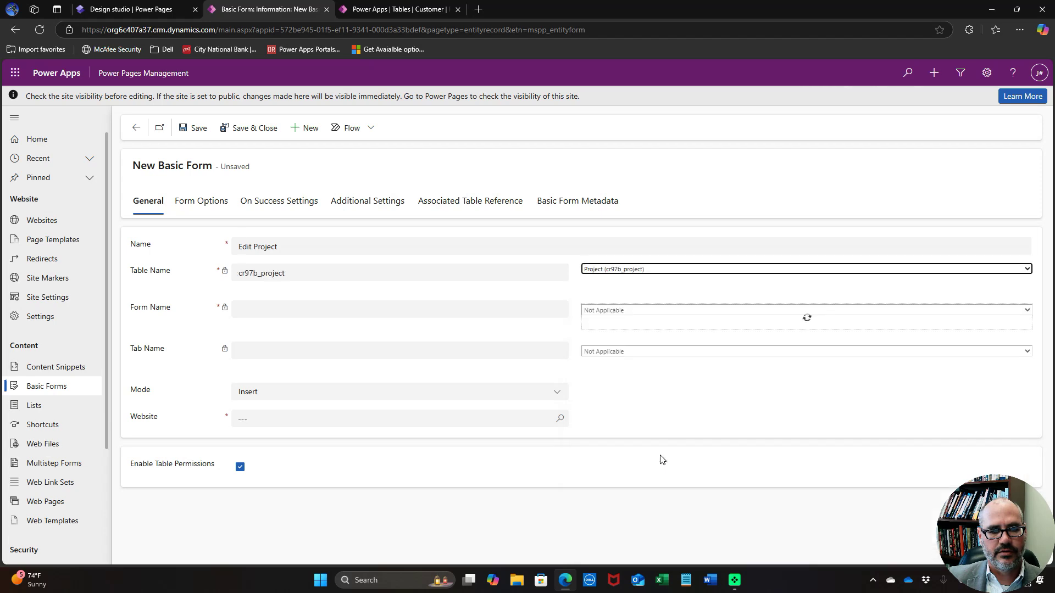
click(660, 315)
click(643, 339)
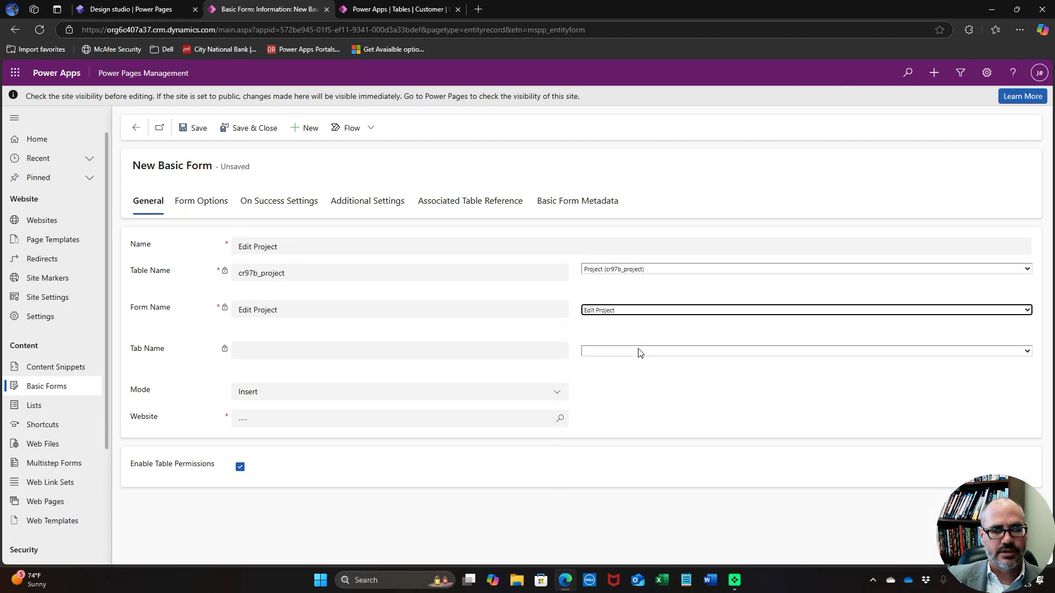
click(639, 352)
click(630, 379)
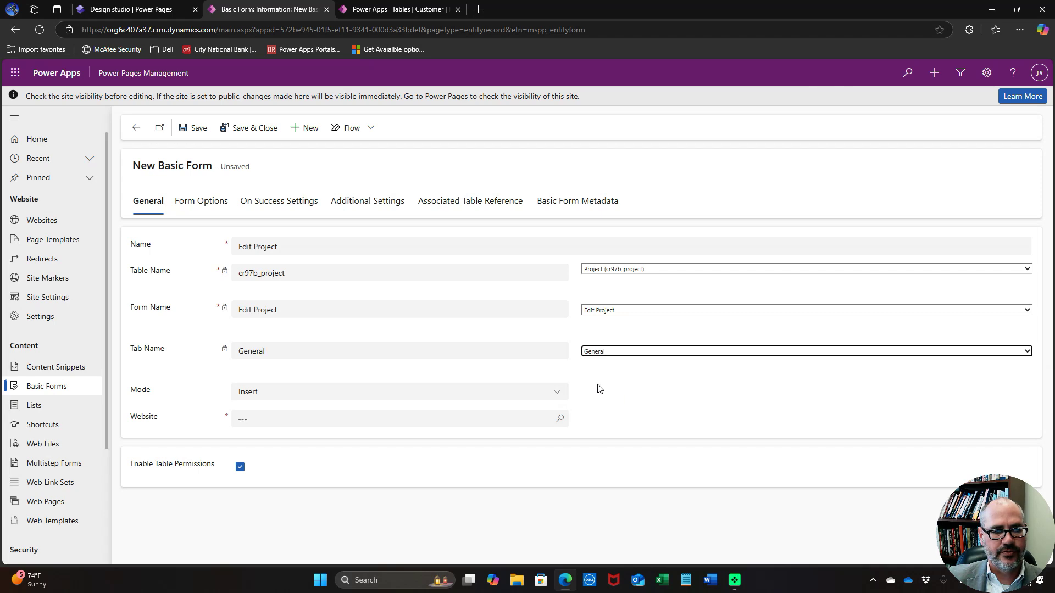
Set Edit mode with Query String parameter 'id', link the demonstration site, and save
click(506, 395)
click(464, 449)
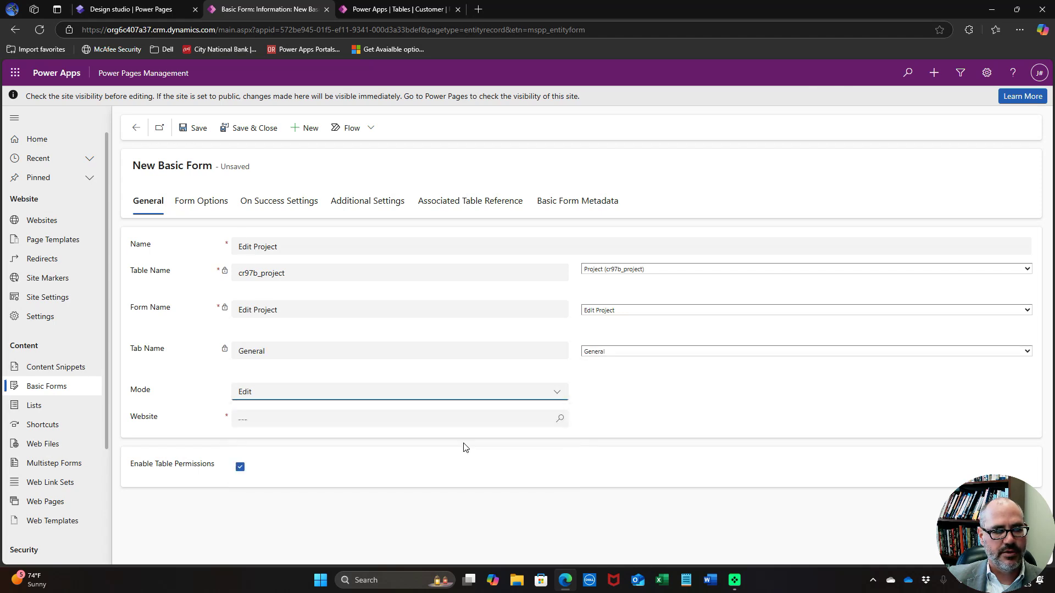
click(468, 420)
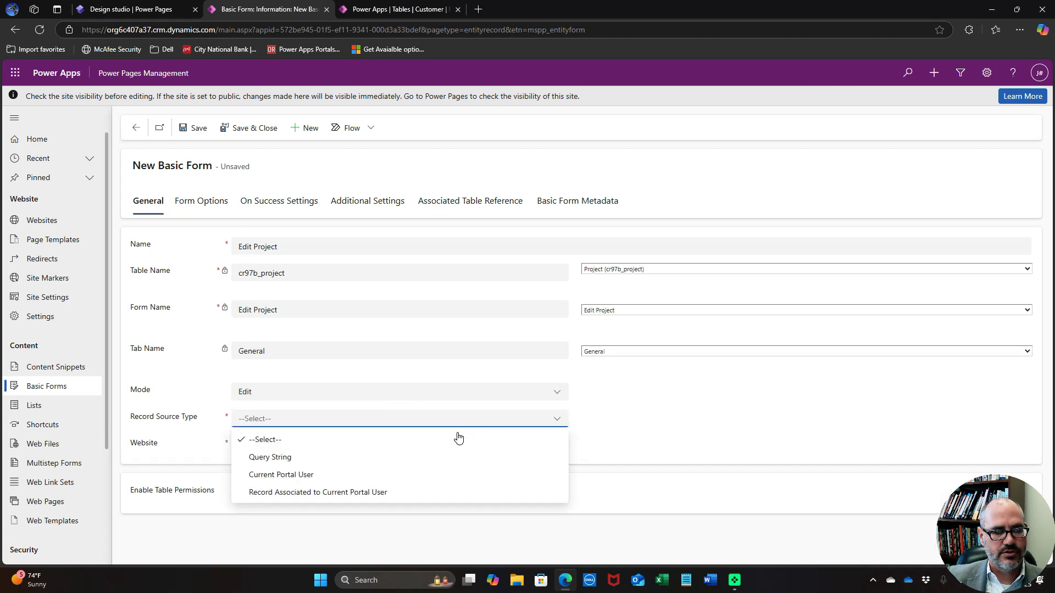
click(450, 453)
click(704, 419)
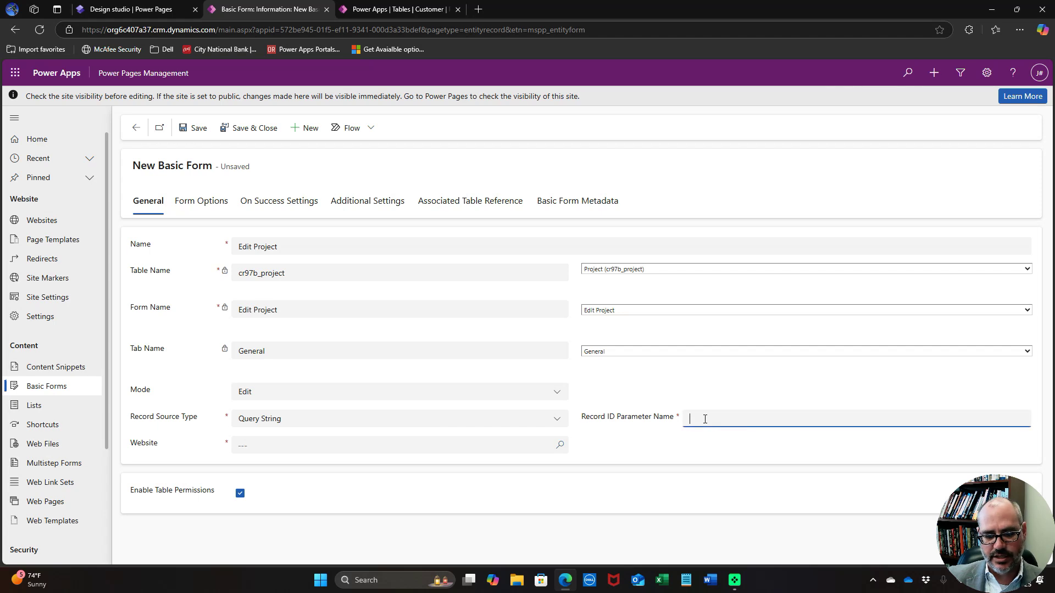
text(id)
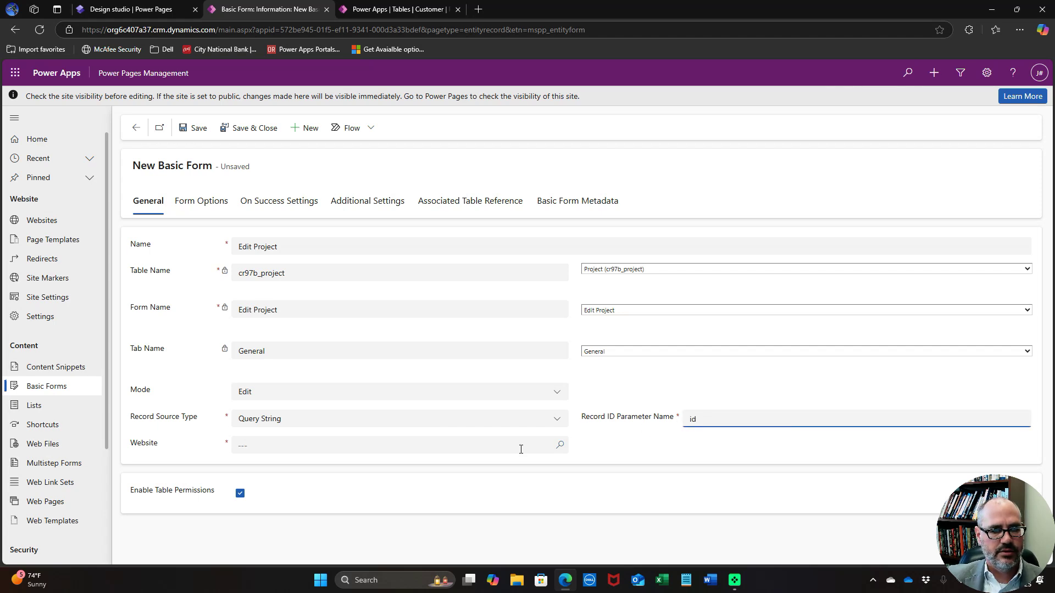
click(486, 446)
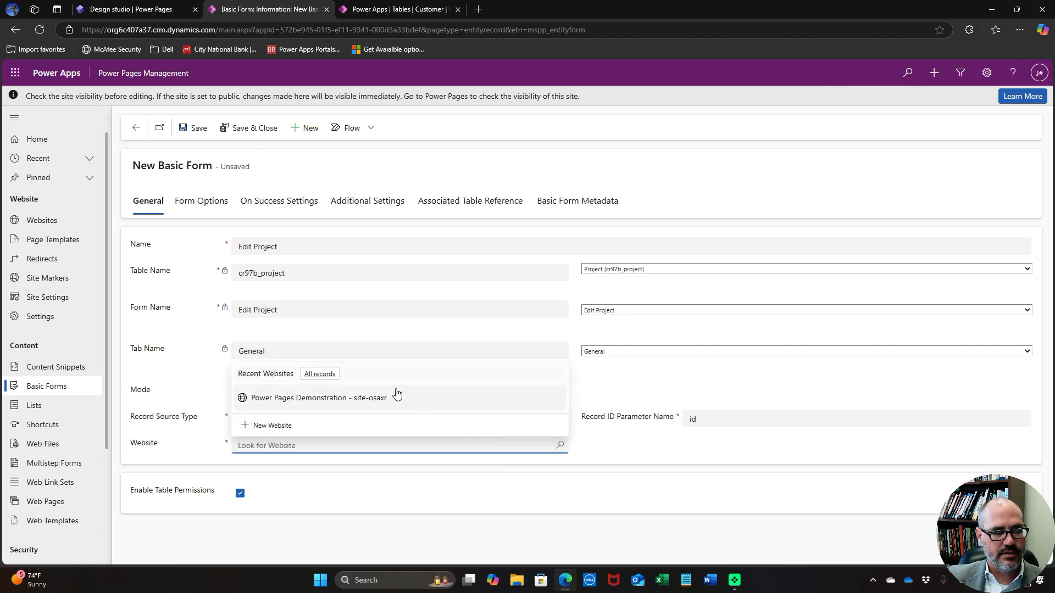
click(393, 403)
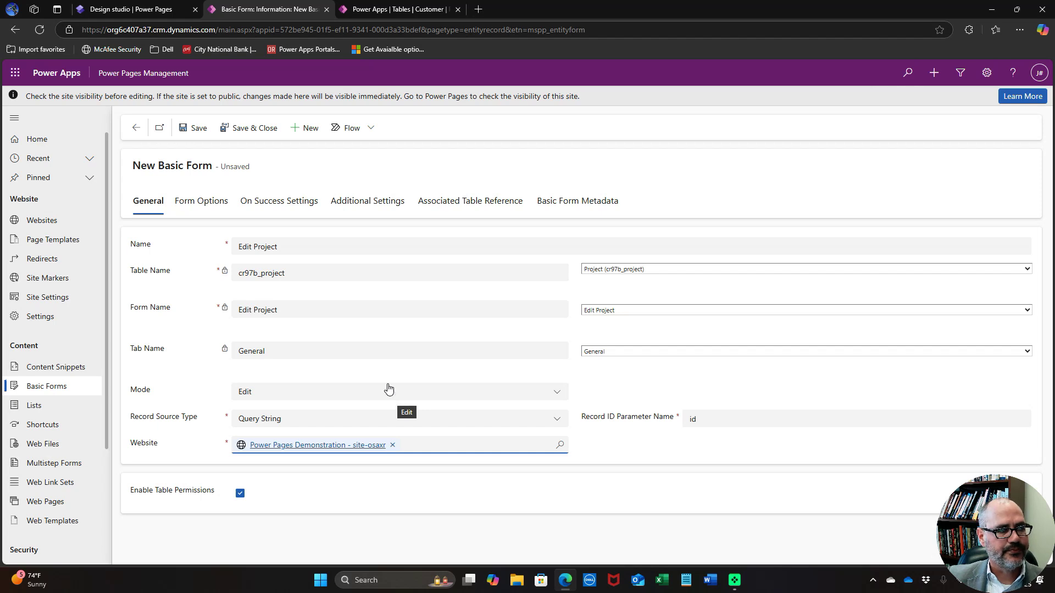
click(253, 129)
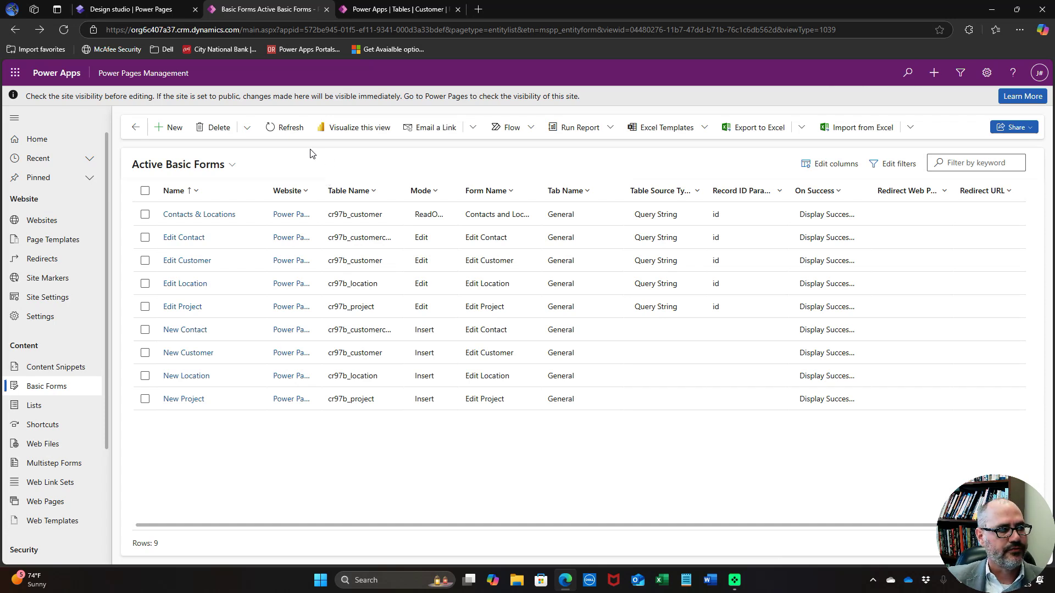
Go to the site's Lists under Content
click(37, 405)
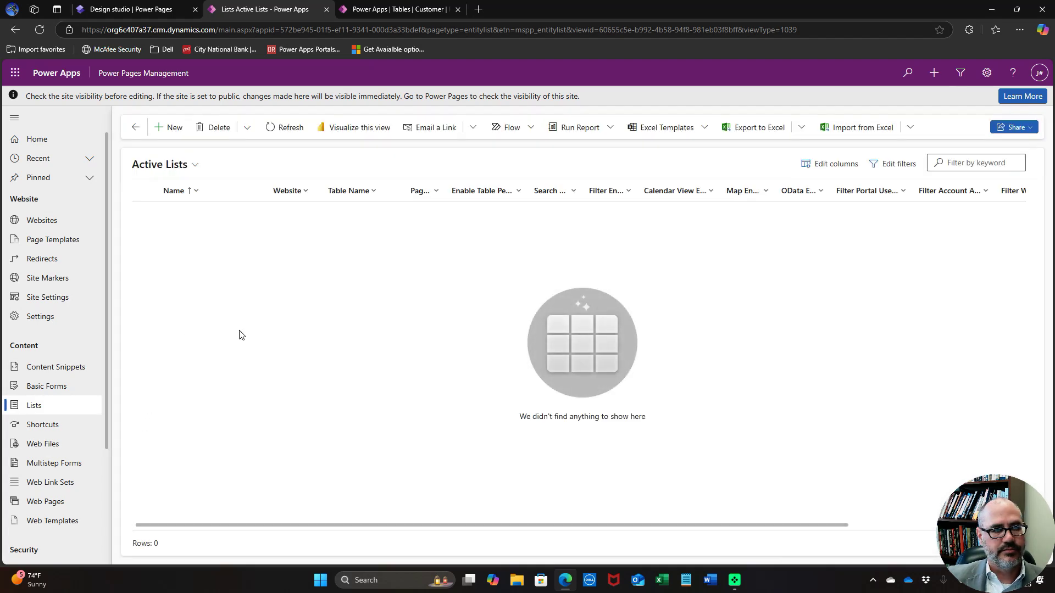
Start a new list named Customers on the Customer table
click(171, 128)
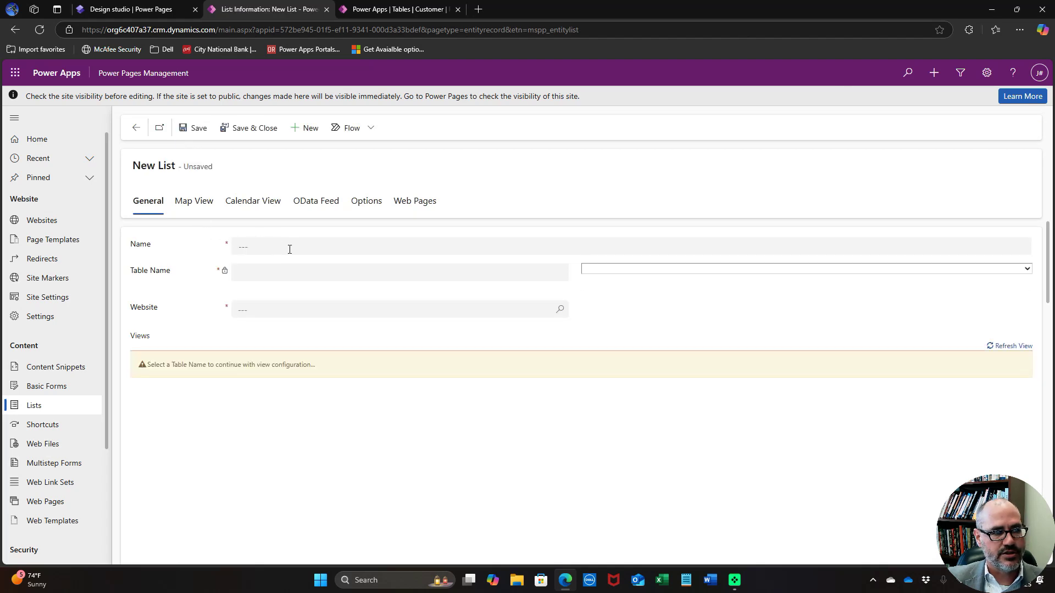
click(290, 248)
text(Customers)
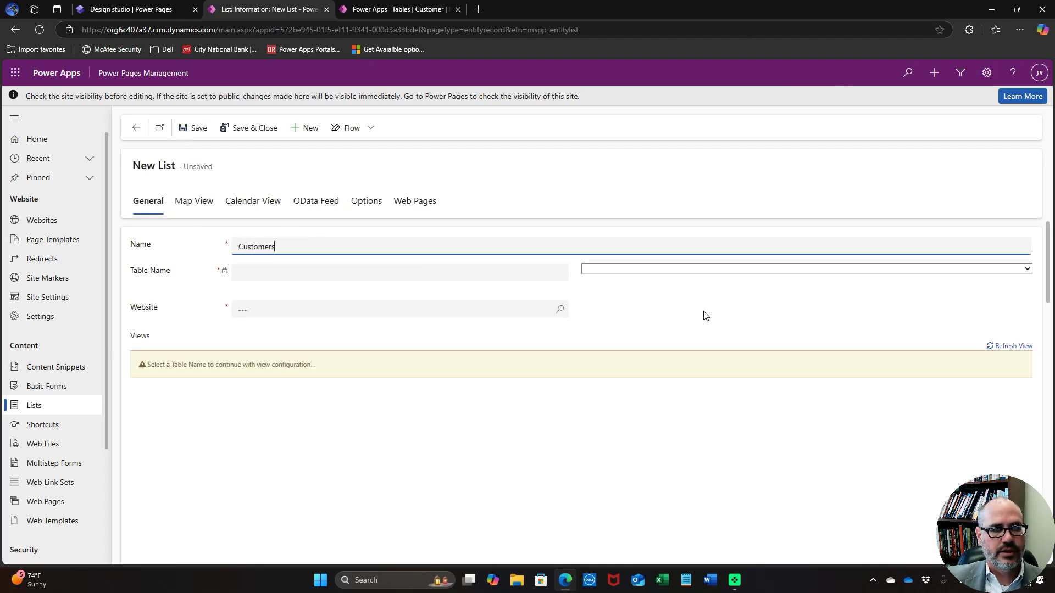
click(711, 269)
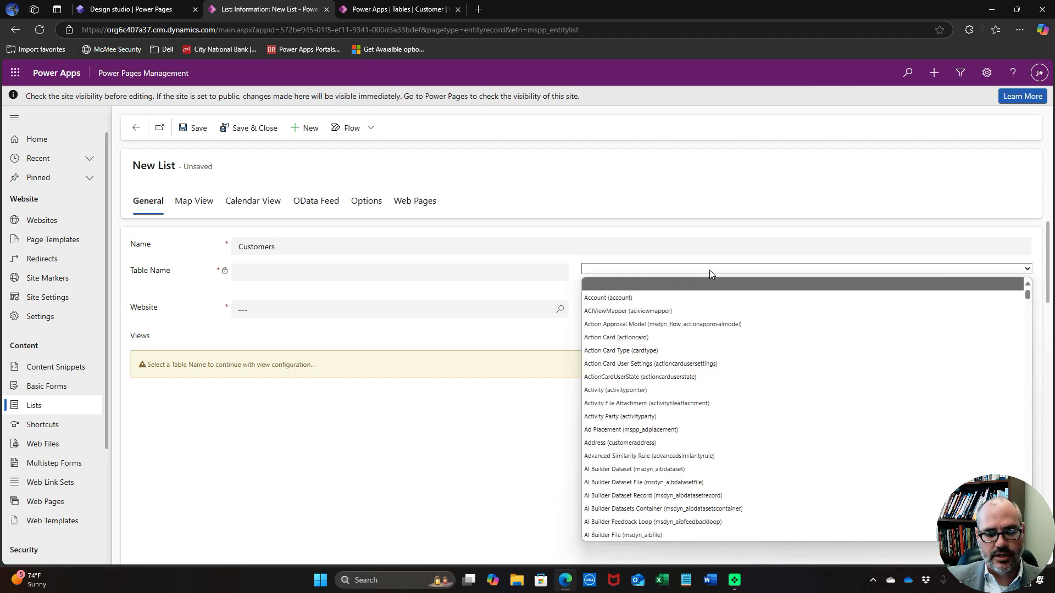
key(c)
scroll(720, 370, down, 3)
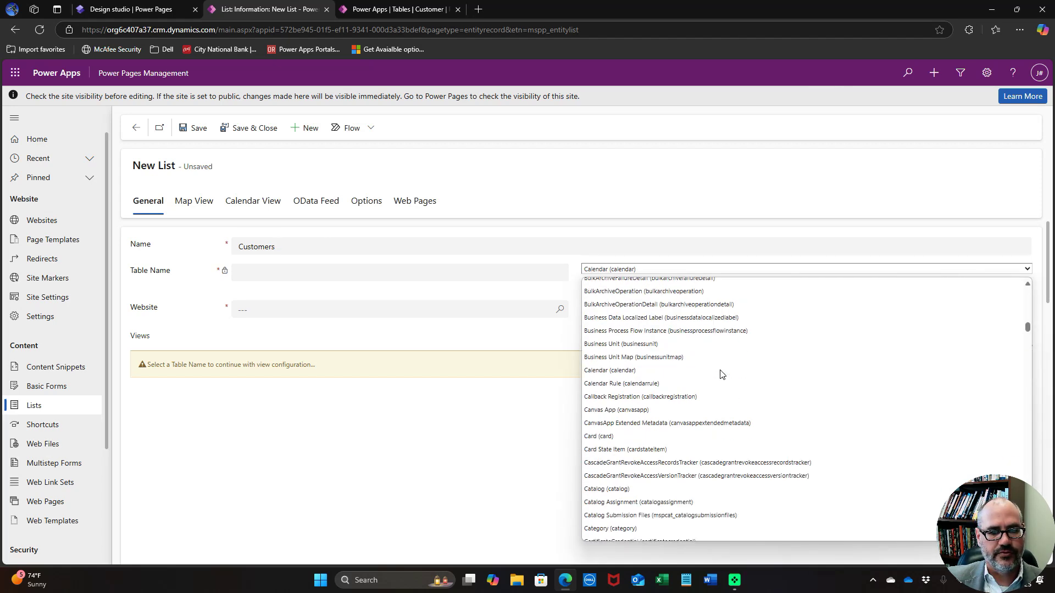
scroll(721, 374, down, 12)
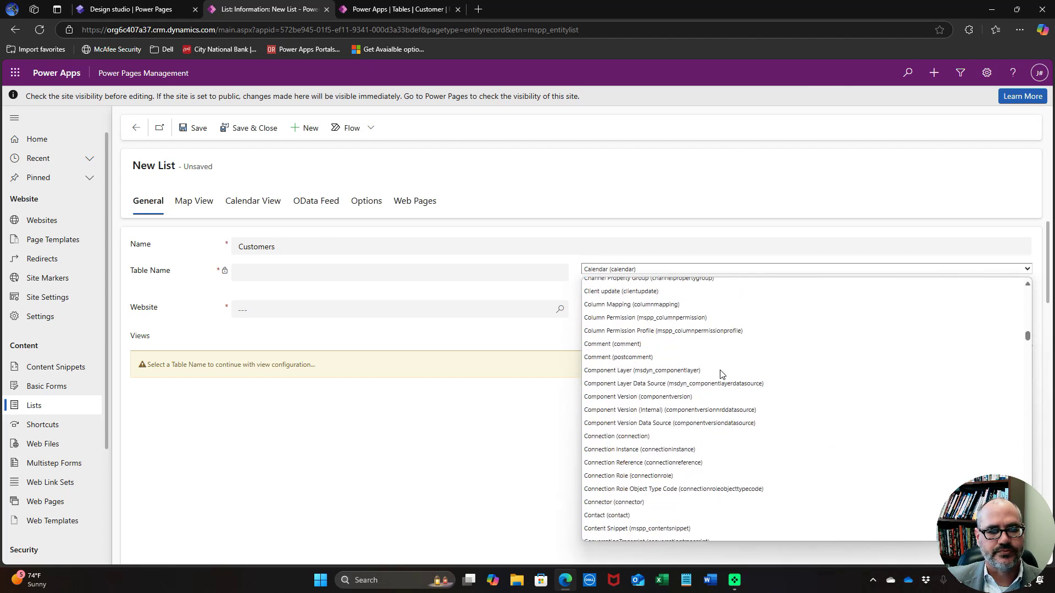
scroll(721, 374, down, 8)
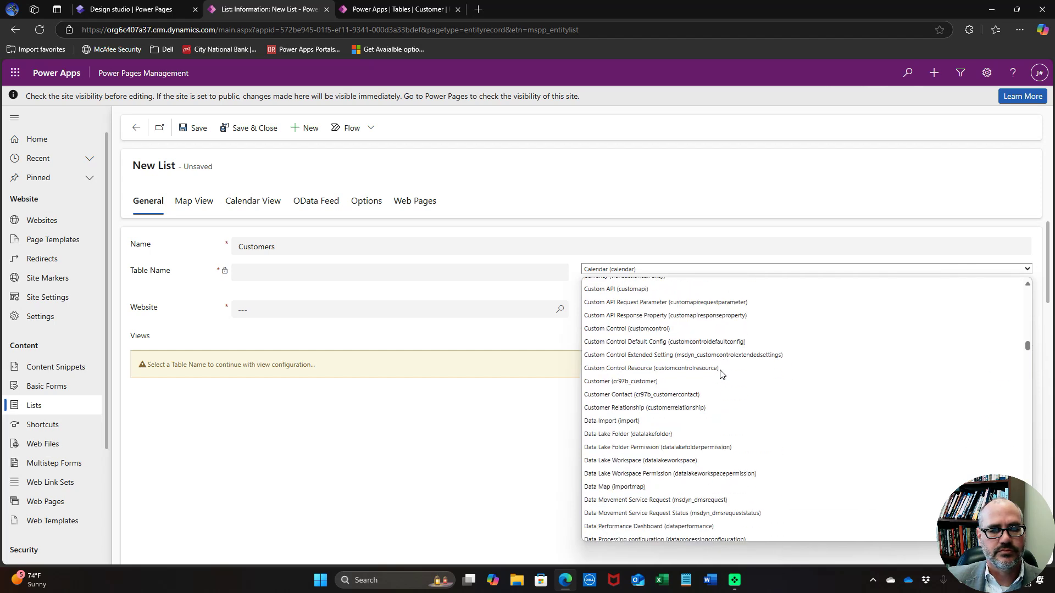
click(687, 381)
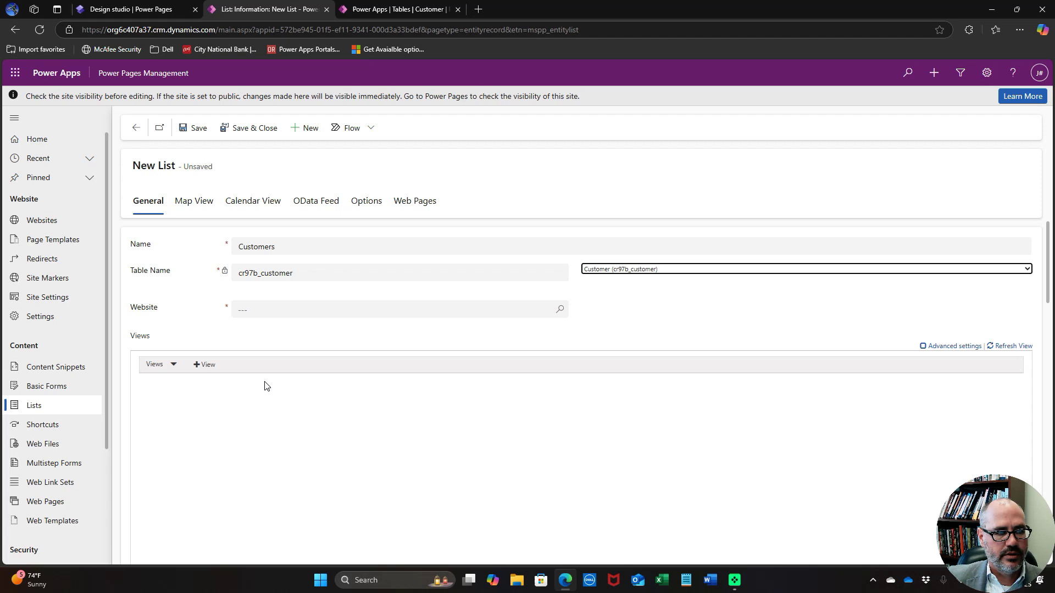
Link the list to the Power Pages Demonstration site and add the Active Customers view
click(305, 310)
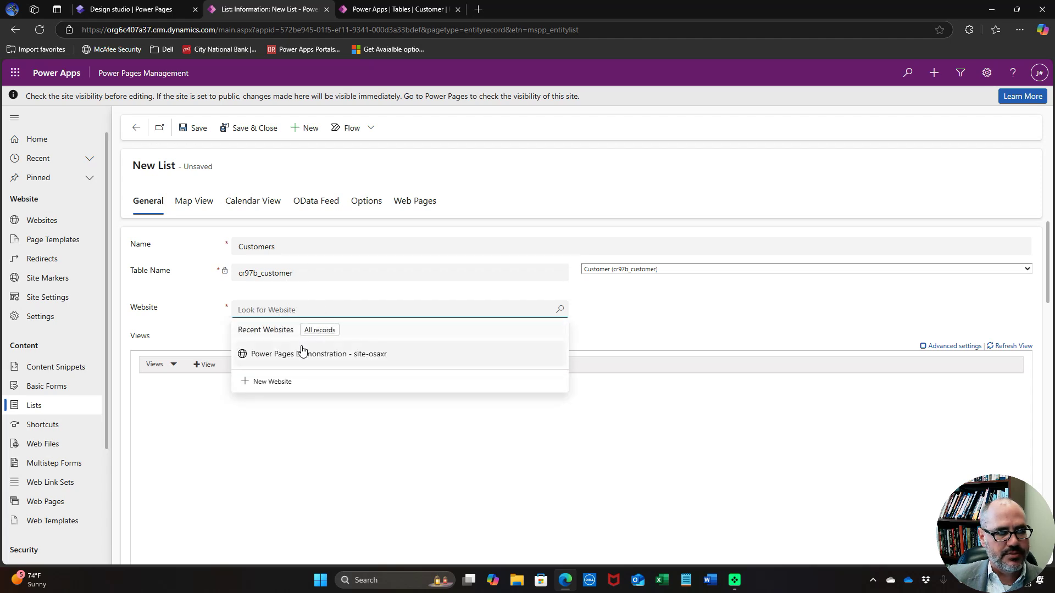
click(272, 354)
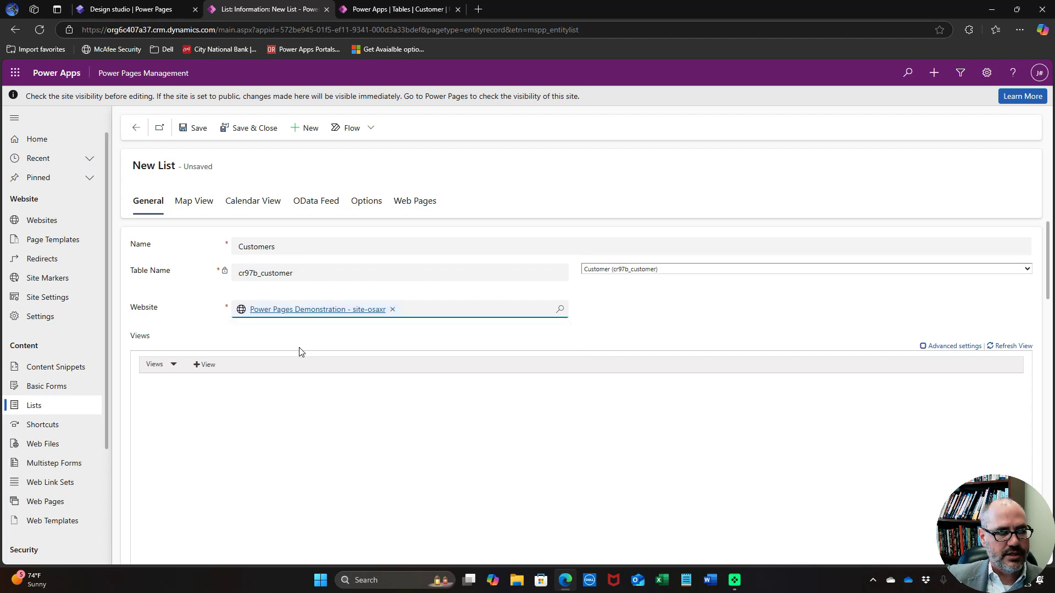
click(197, 367)
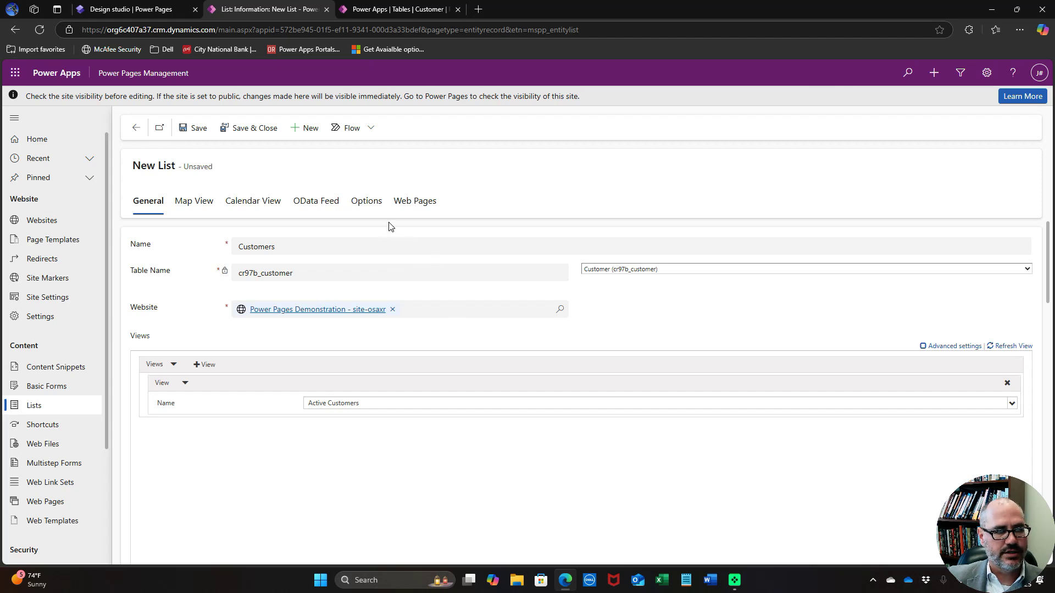
Add a Create view action to the Customers list using the New Customer form
click(367, 202)
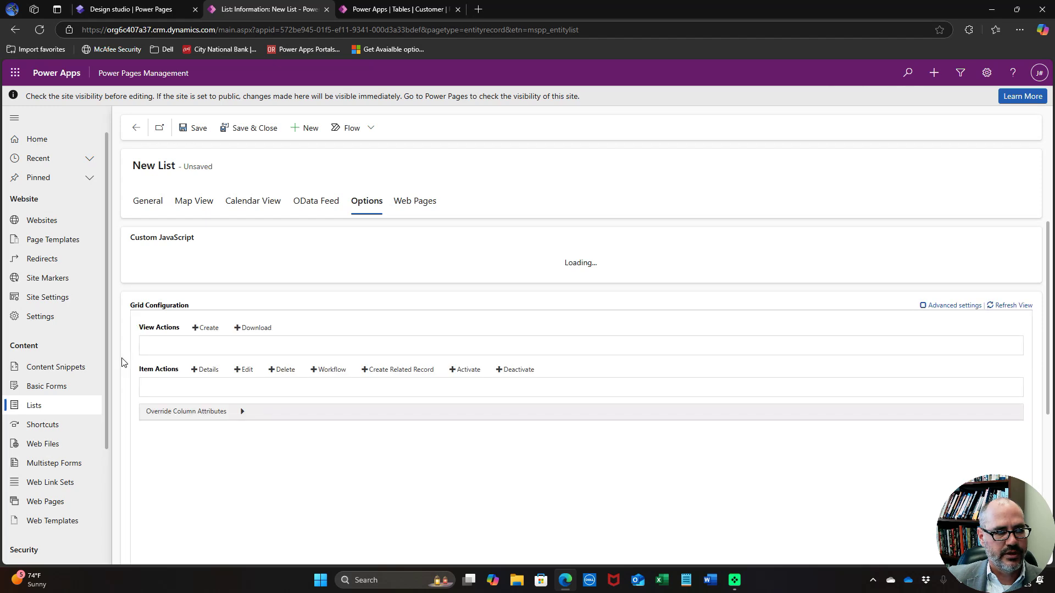
scroll(127, 362, down, 4)
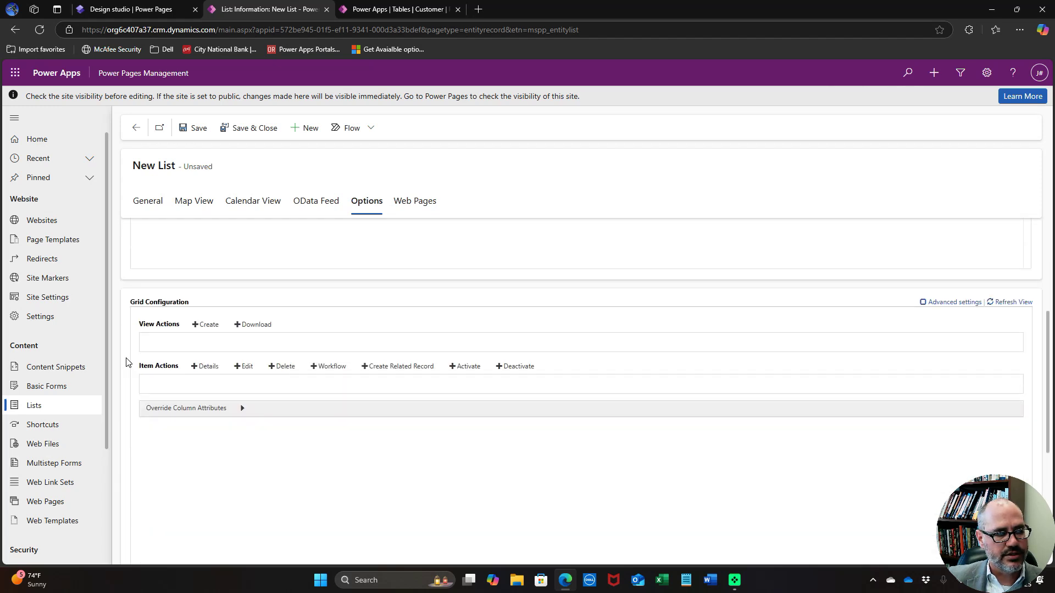
click(208, 315)
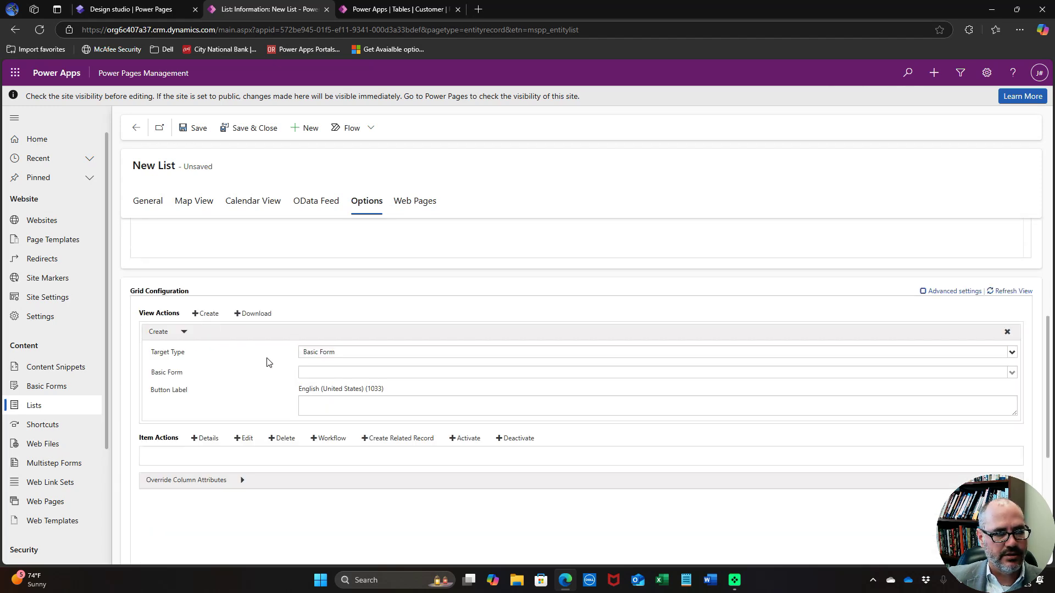
click(329, 376)
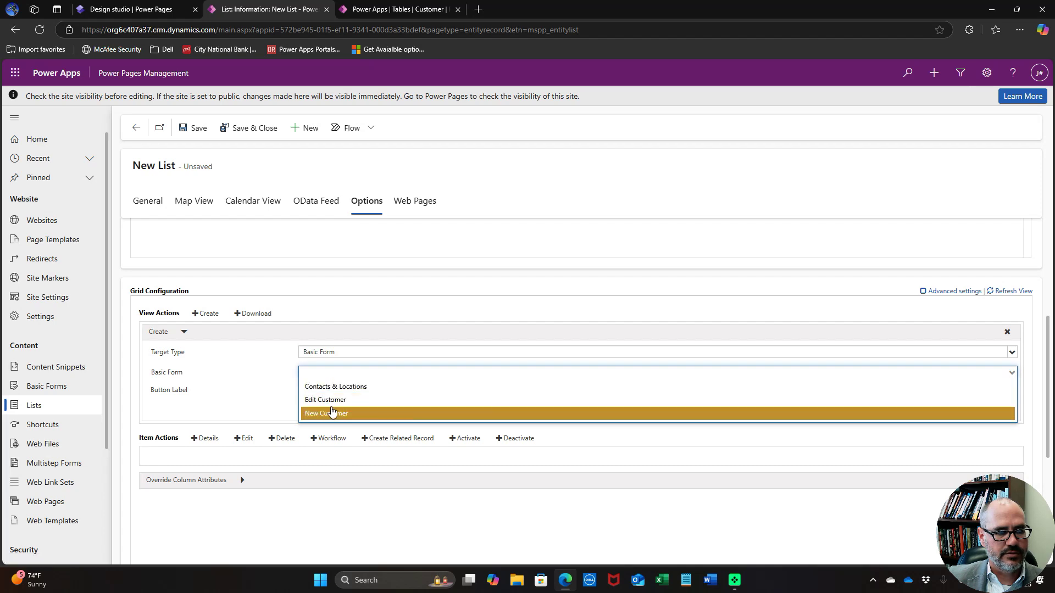
click(332, 411)
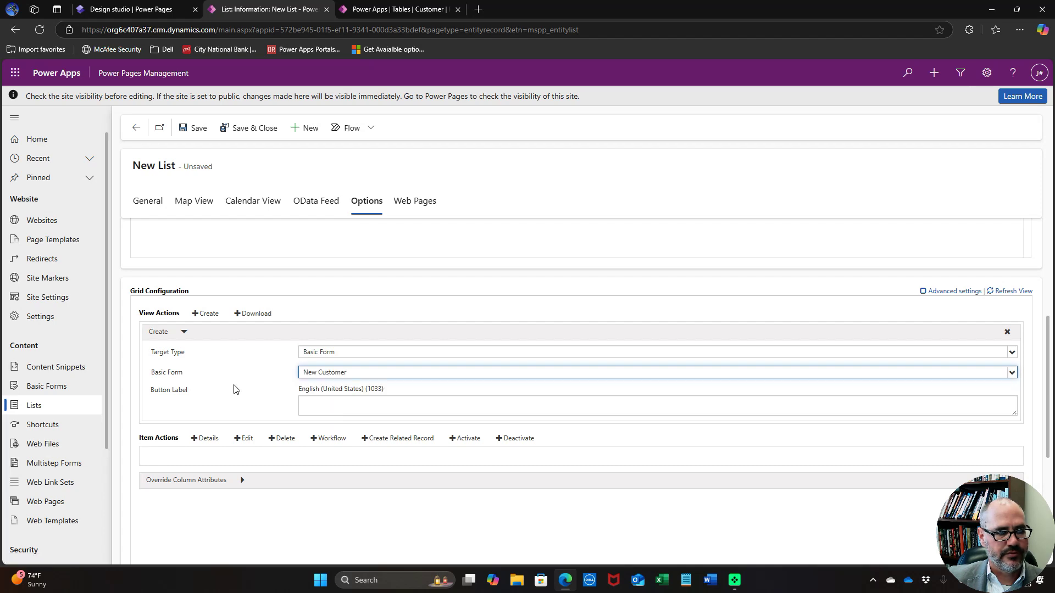
Add an Edit item action that opens the Edit Customer form
scroll(236, 389, down, 1)
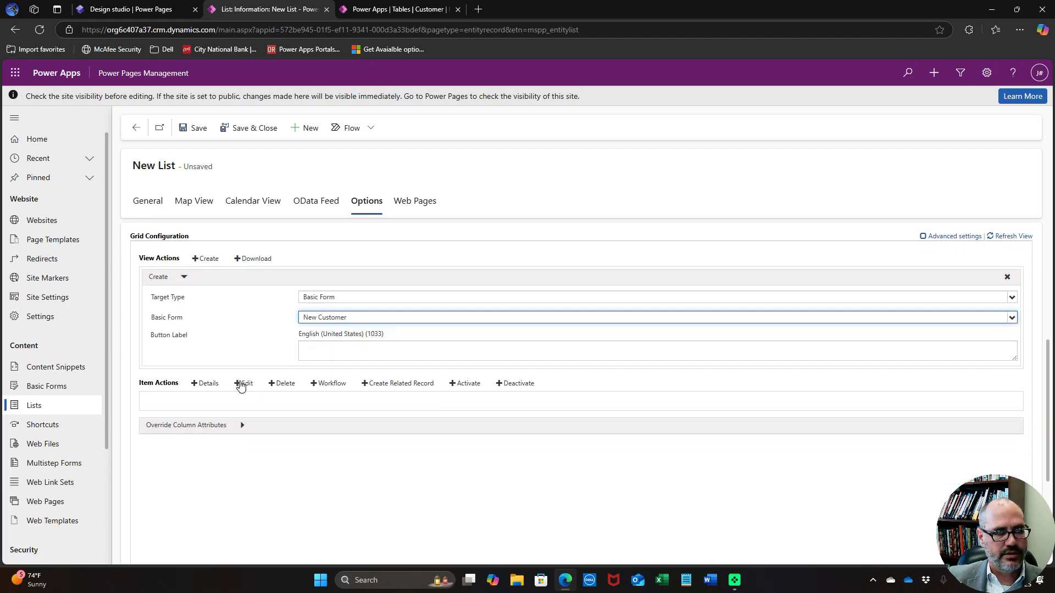
click(244, 383)
click(337, 445)
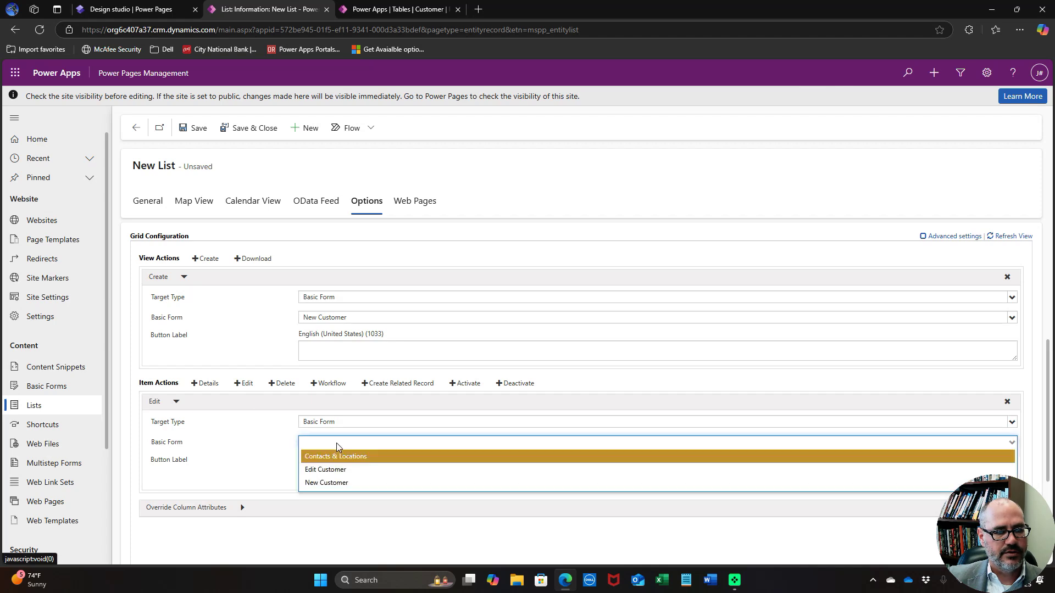
click(338, 469)
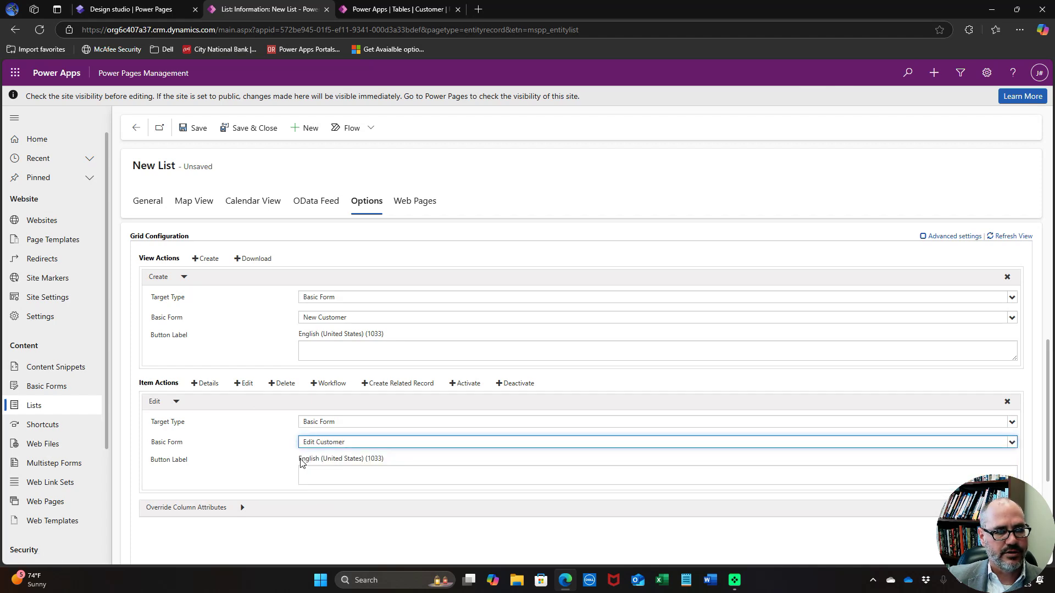
Add a Details item action that shows the Contacts & Locations form
scroll(257, 449, down, 1)
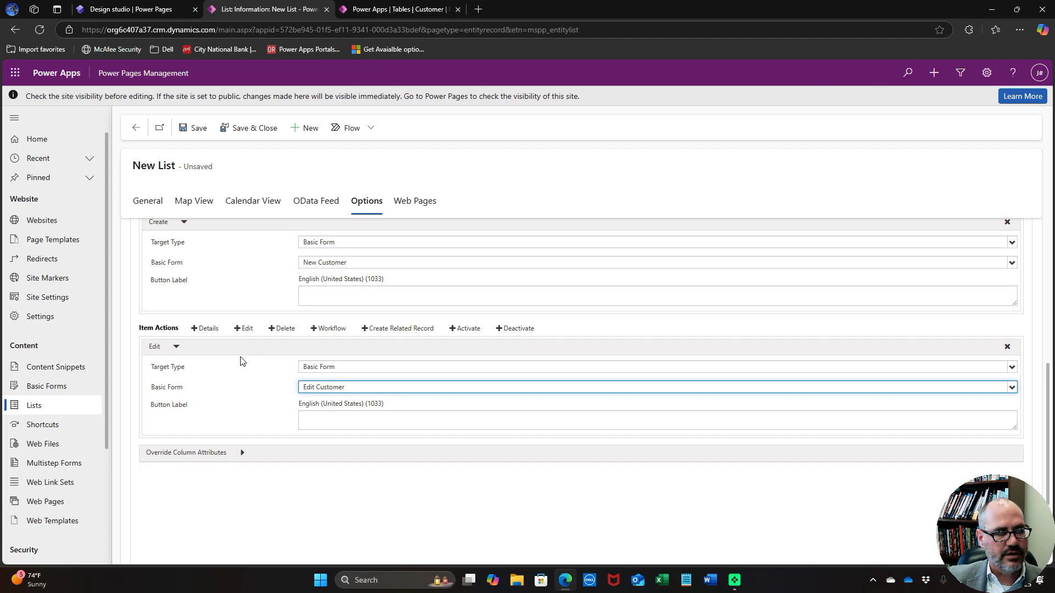
click(204, 328)
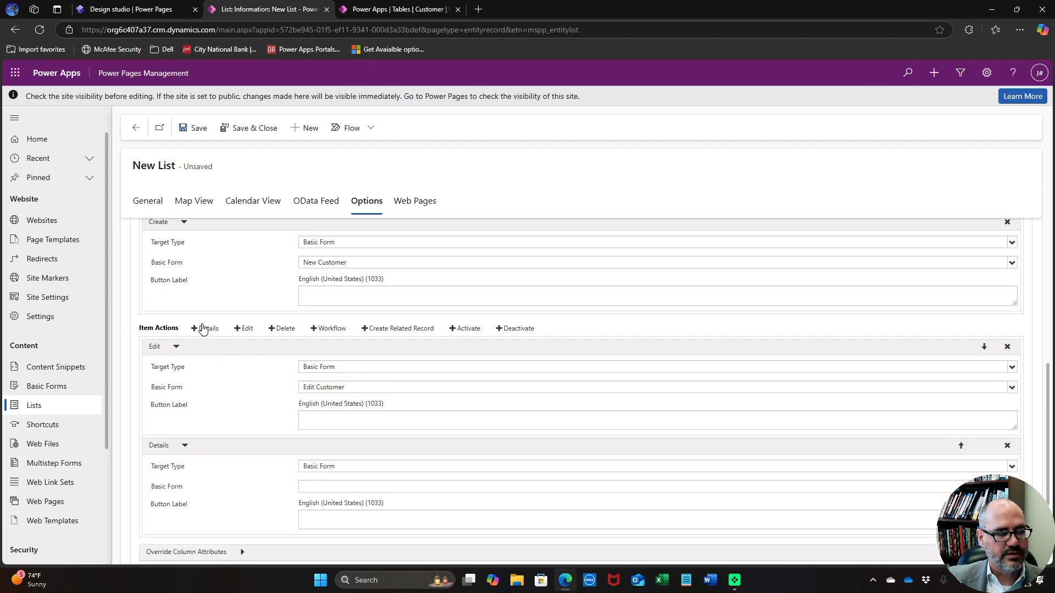
scroll(237, 419, down, 1)
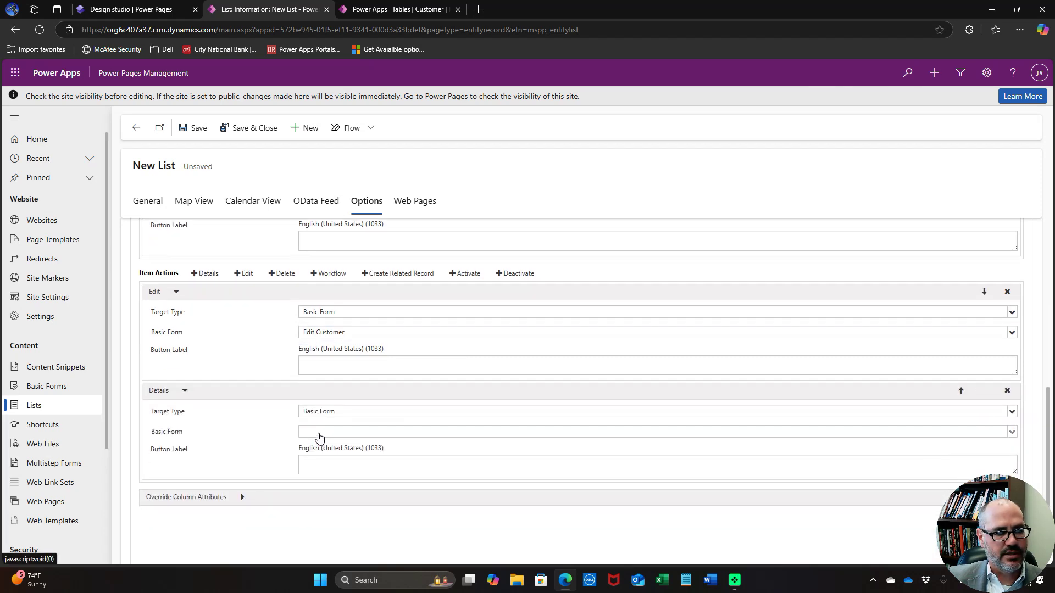
click(320, 434)
click(323, 447)
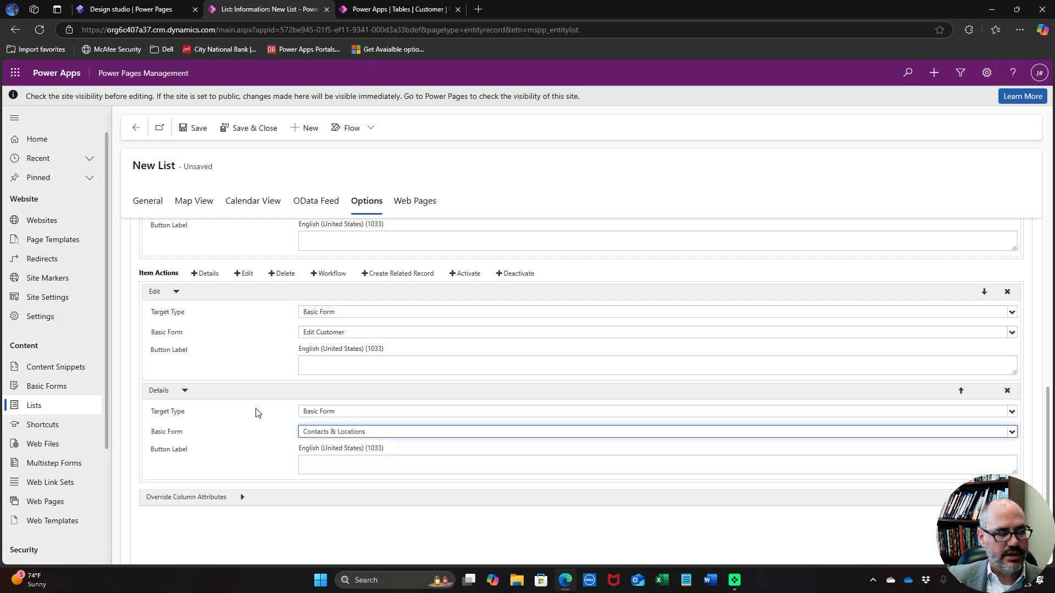
Add a Delete item action, then save and close the Customers list
click(280, 274)
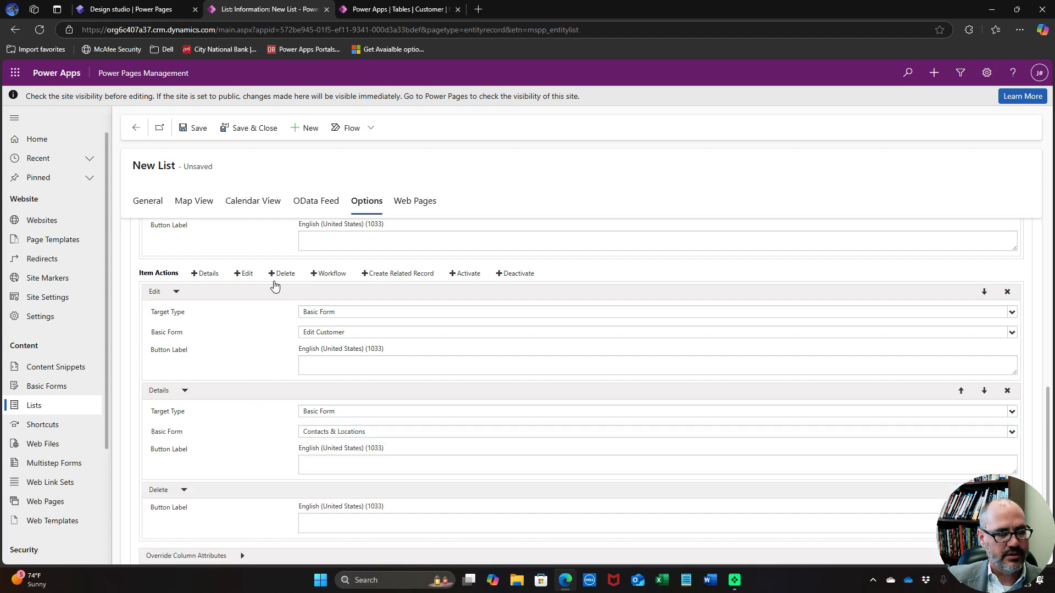
scroll(261, 401, up, 10)
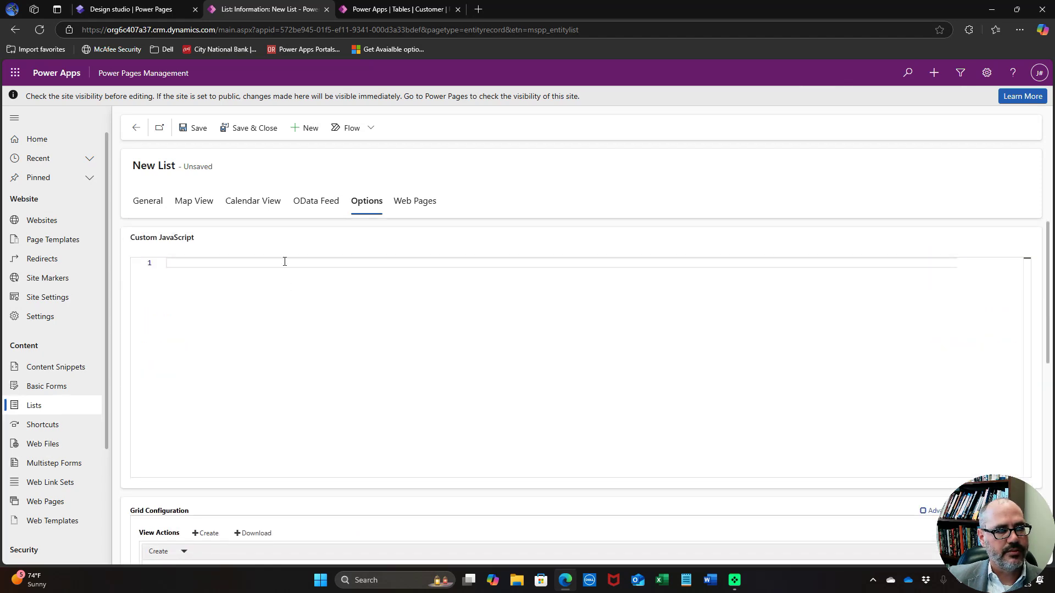
click(257, 128)
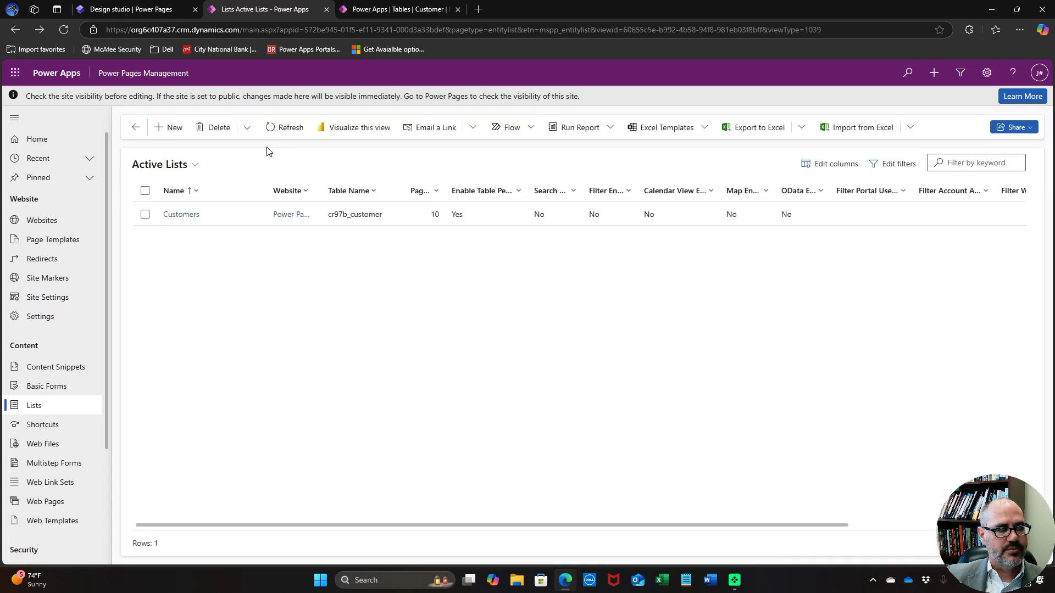
Start a new list named Projects based on the Project (cr97b_project) table
click(171, 129)
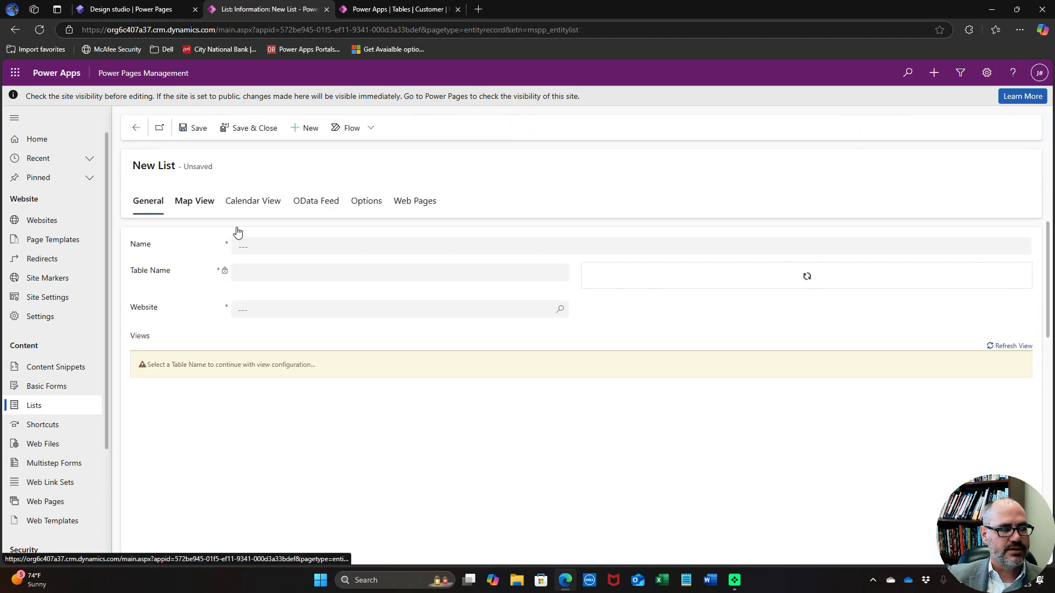
click(287, 246)
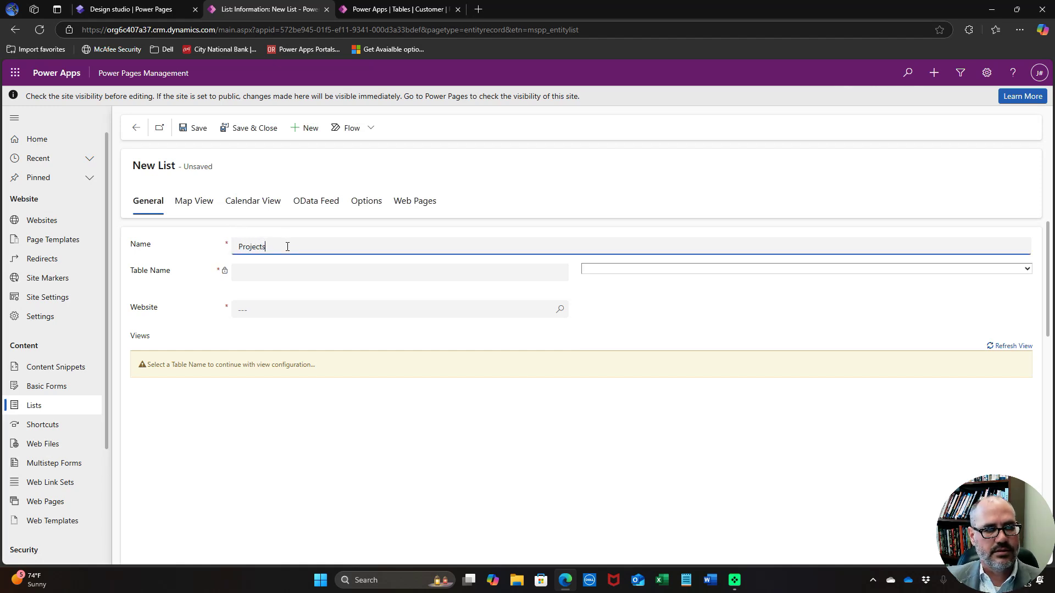
click(624, 269)
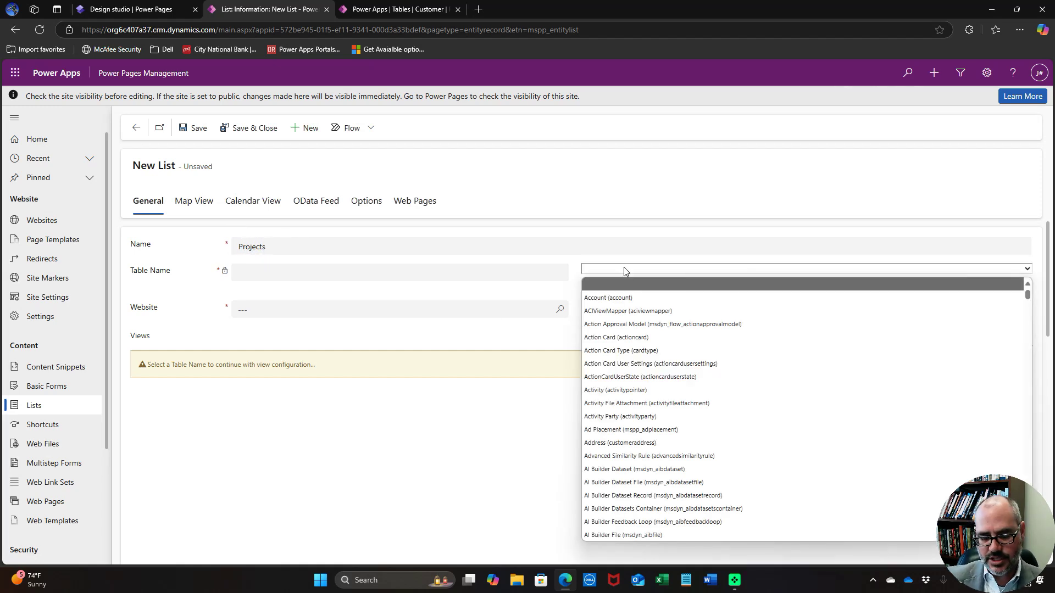
key(p)
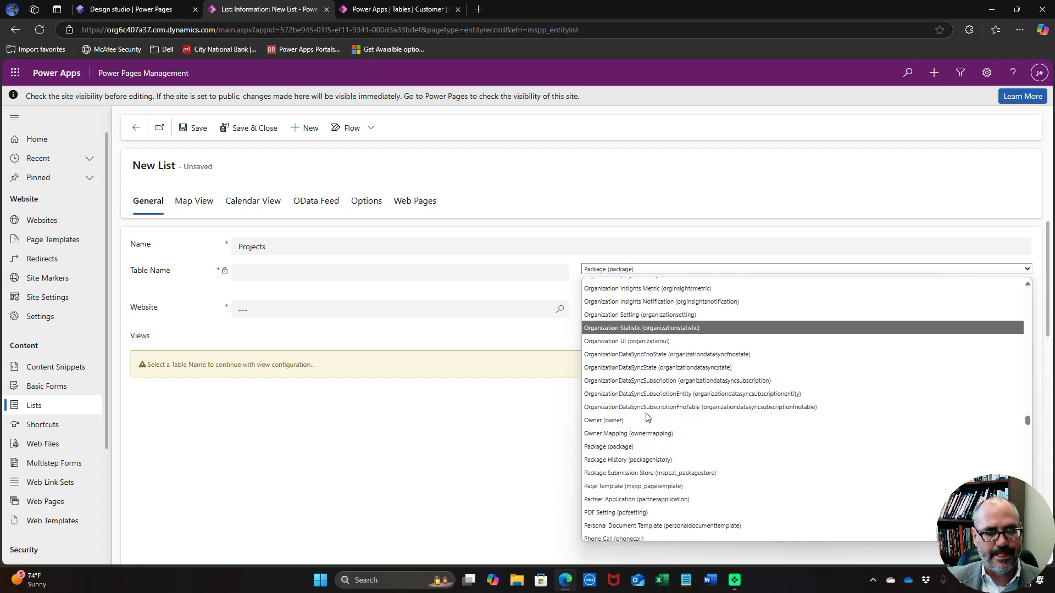
scroll(646, 417, down, 15)
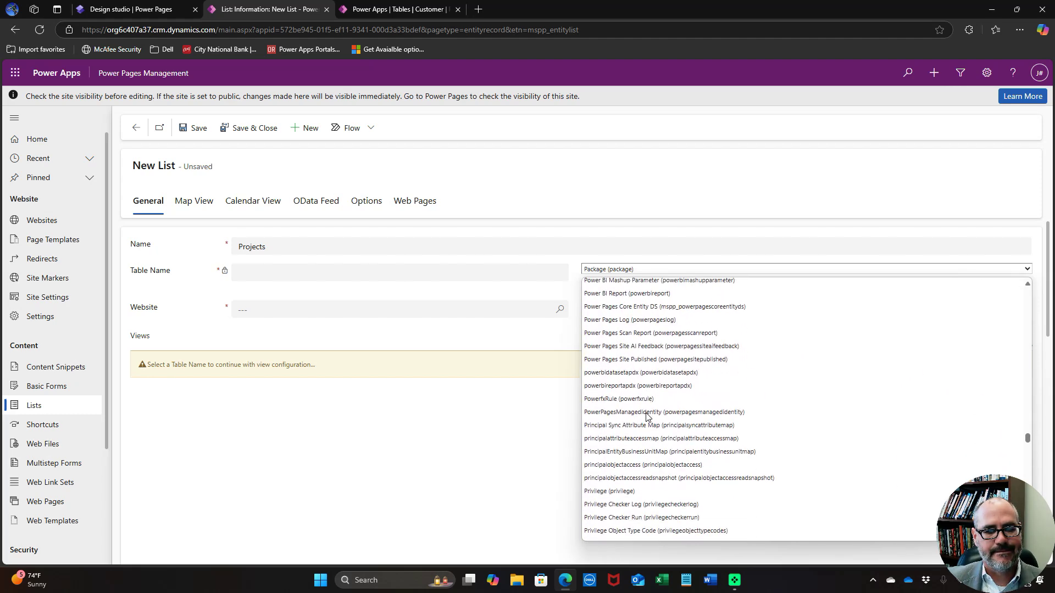
scroll(646, 417, down, 10)
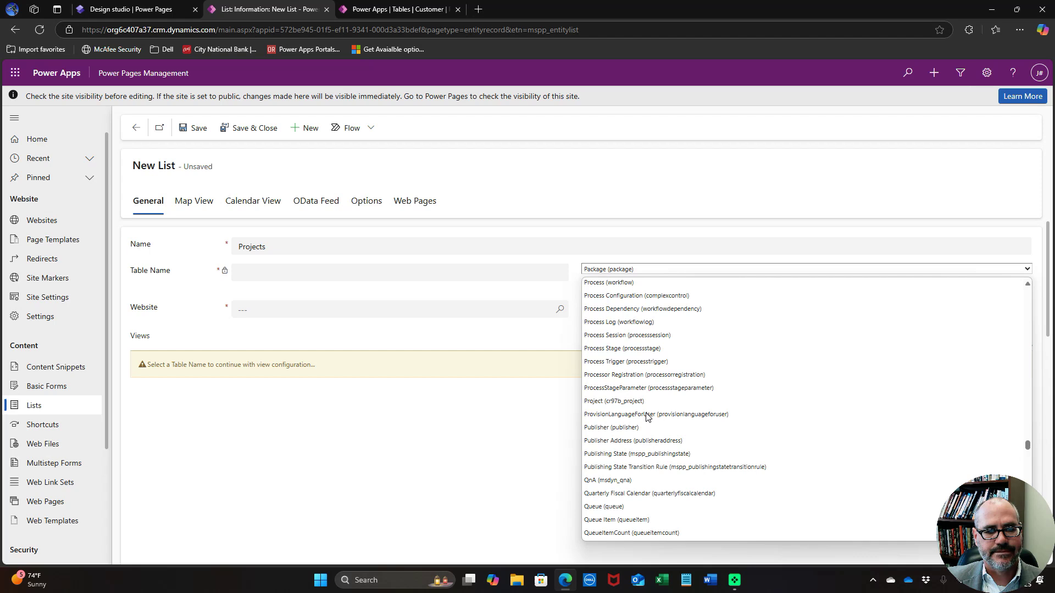
click(646, 401)
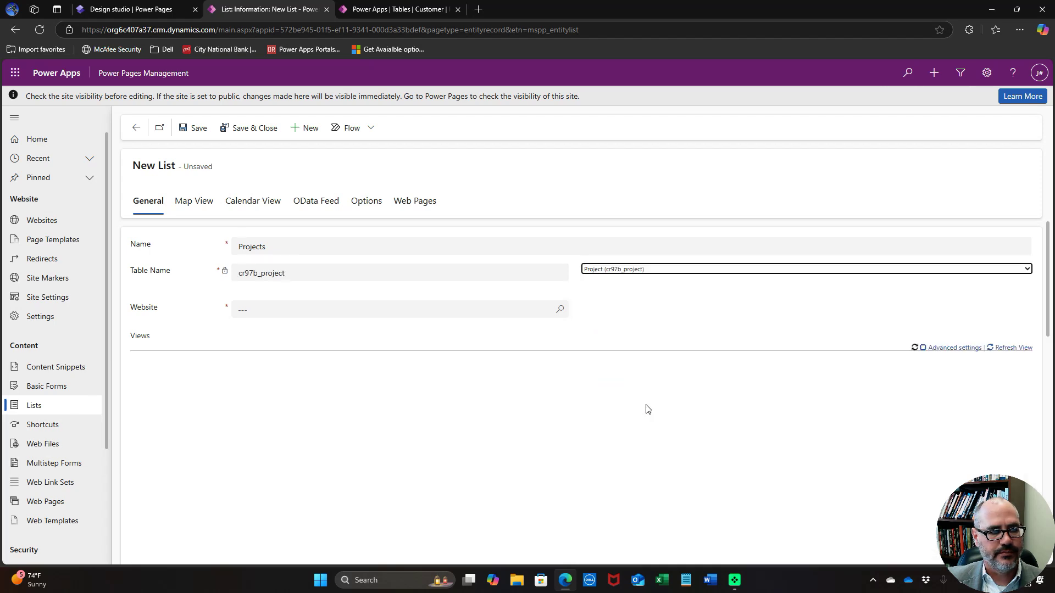
Assign the Power Pages Demonstration website and add the Active Projects view
click(459, 309)
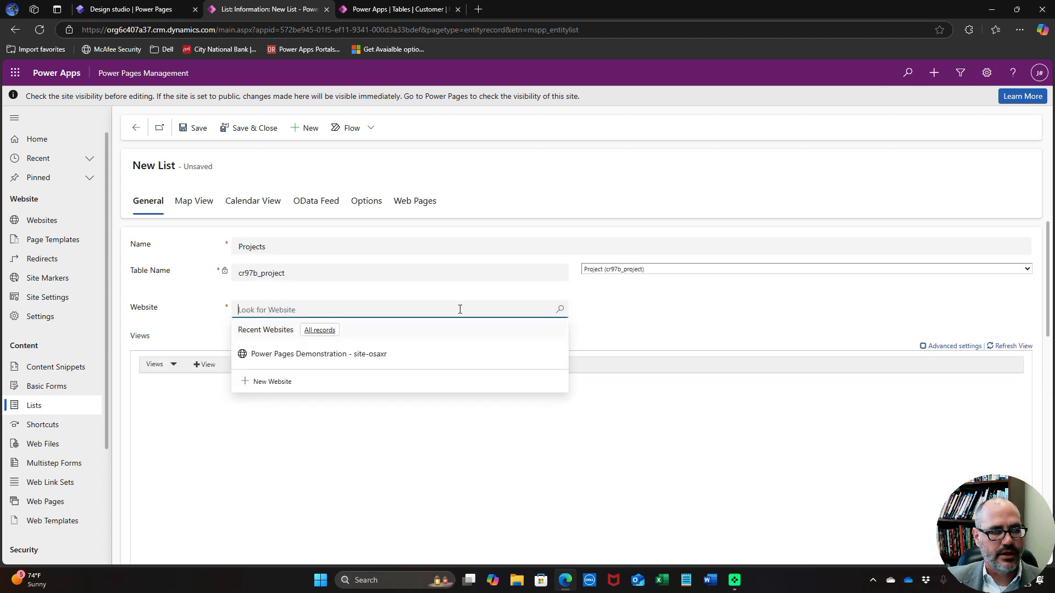
click(359, 353)
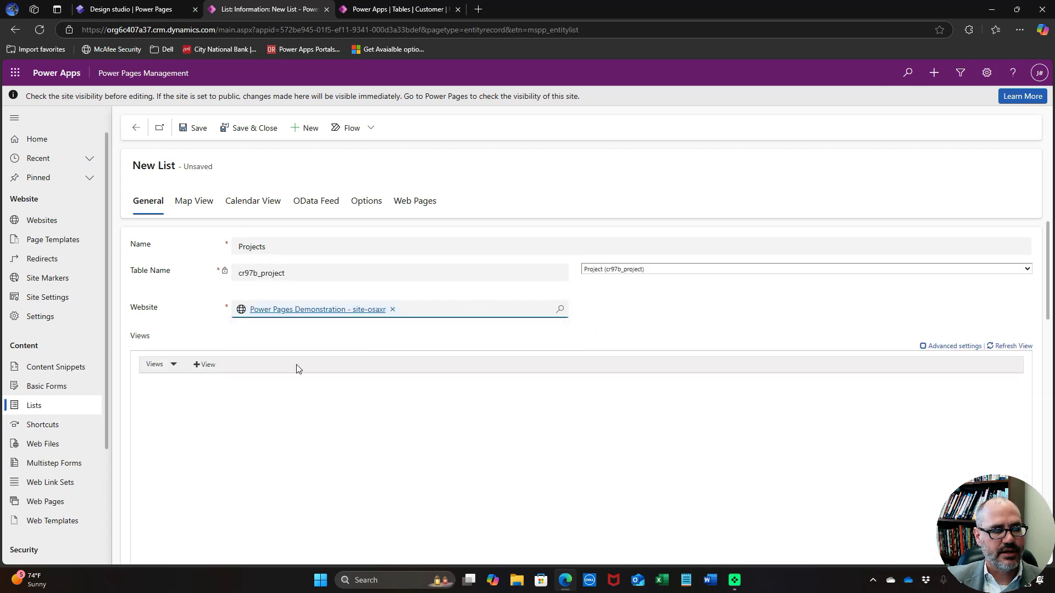
click(202, 366)
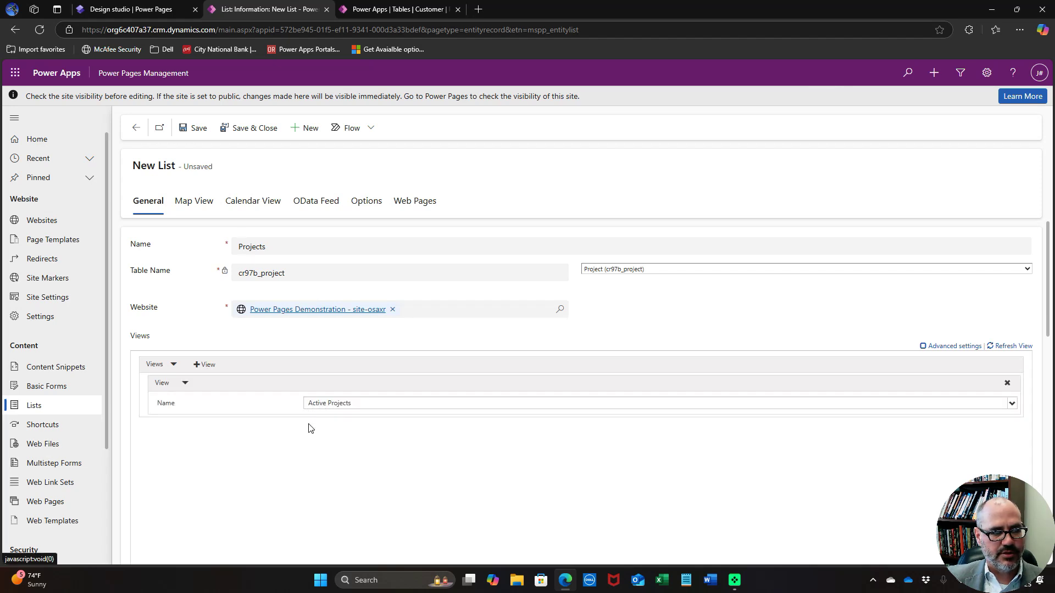
scroll(318, 429, down, 3)
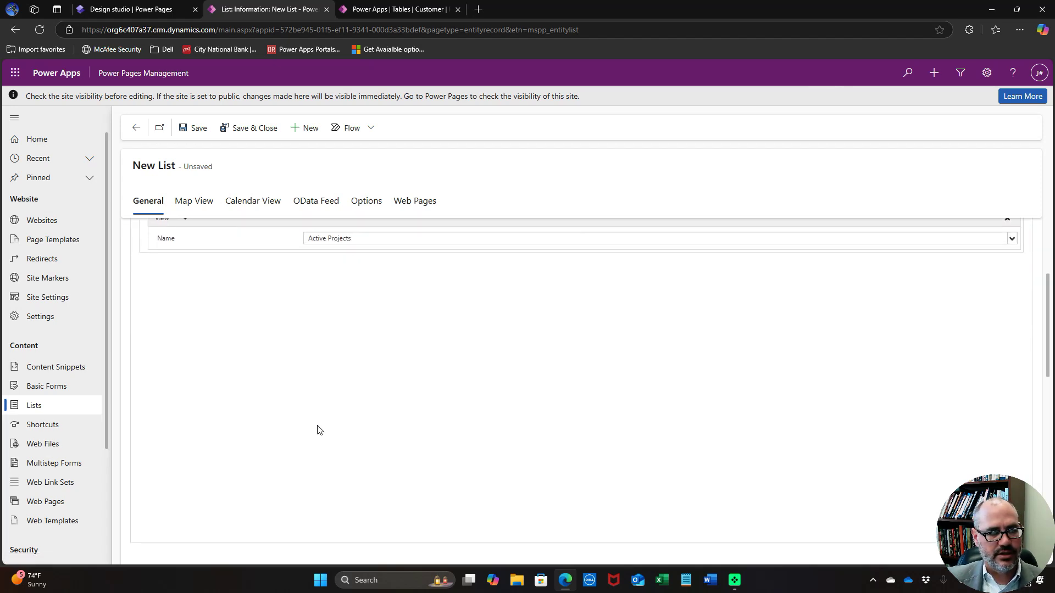
scroll(318, 430, up, 2)
scroll(318, 429, down, 4)
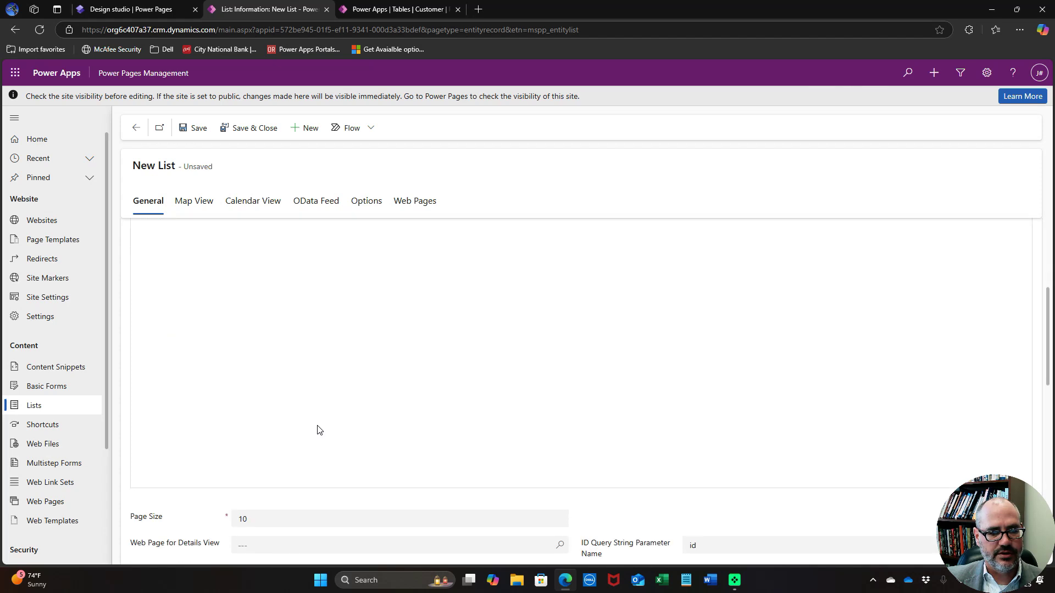
scroll(320, 429, down, 6)
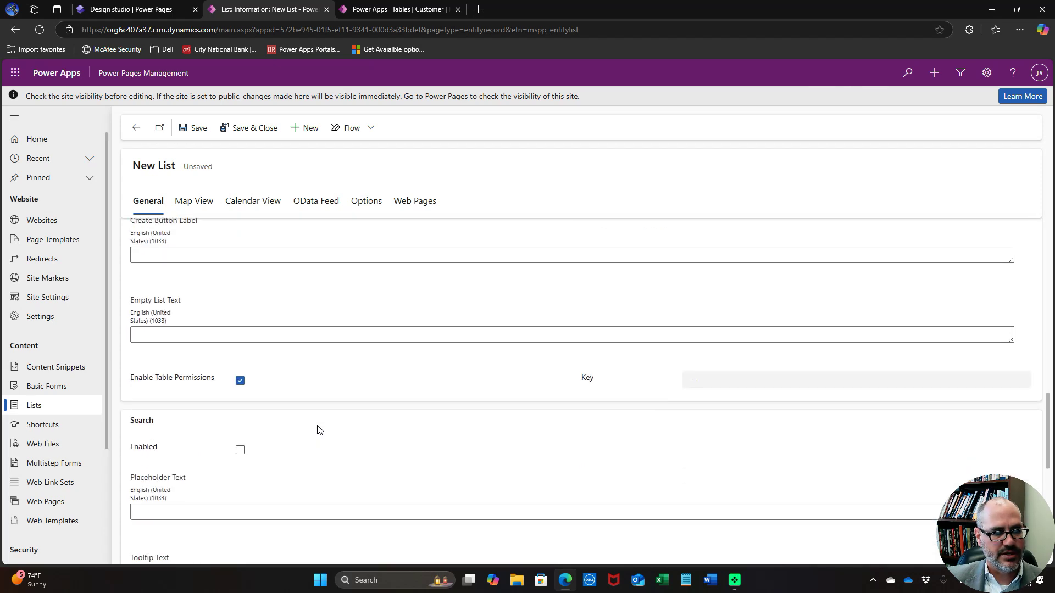
scroll(320, 429, down, 4)
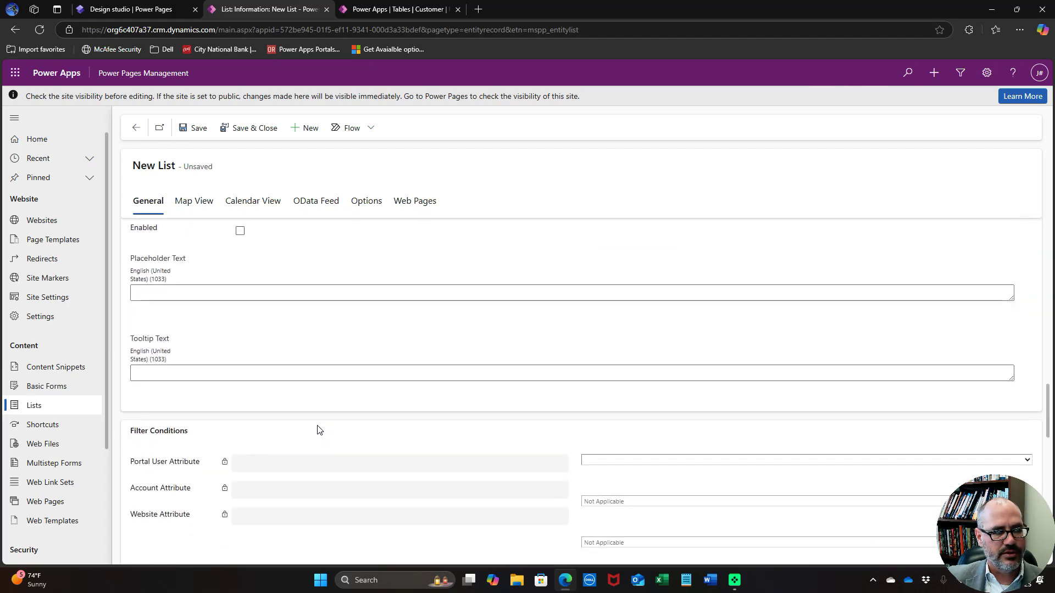
Tick Enabled under Metadata Filter on the Projects list
scroll(318, 426, up, 1)
scroll(318, 425, down, 3)
scroll(320, 429, up, 4)
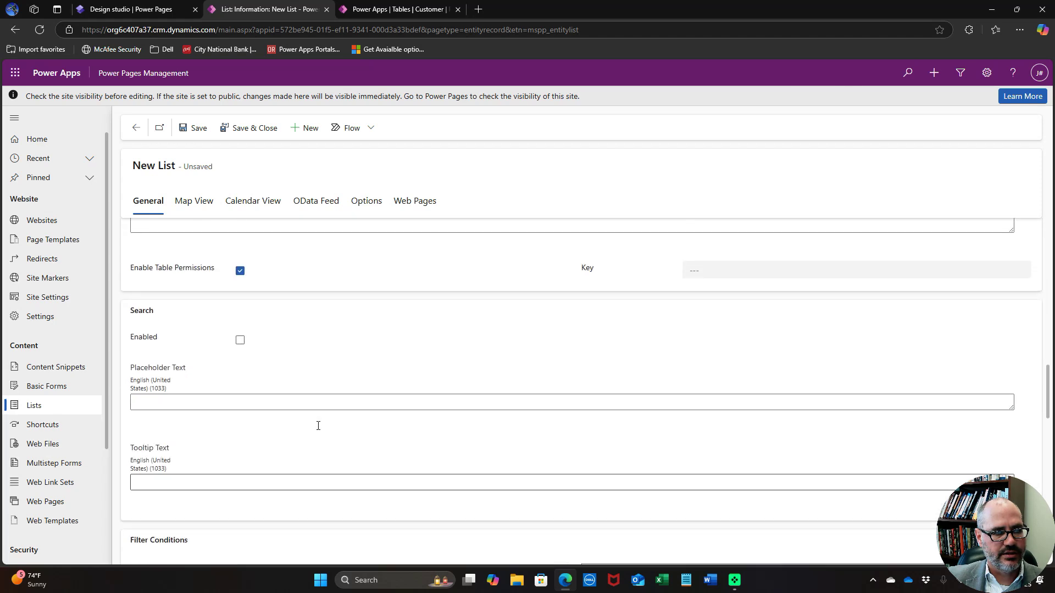
scroll(320, 430, down, 1)
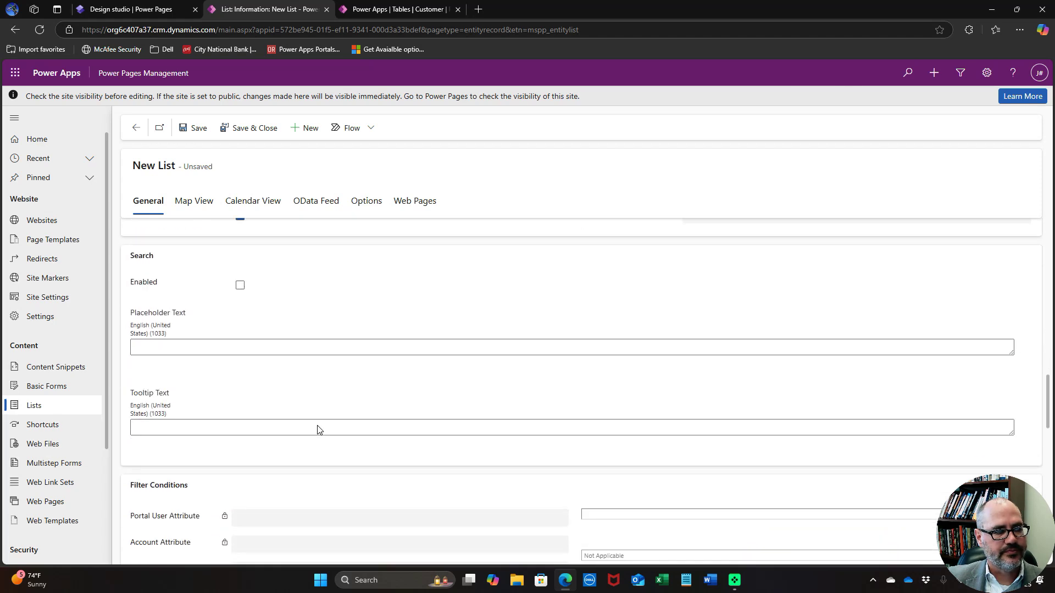
scroll(319, 425, down, 7)
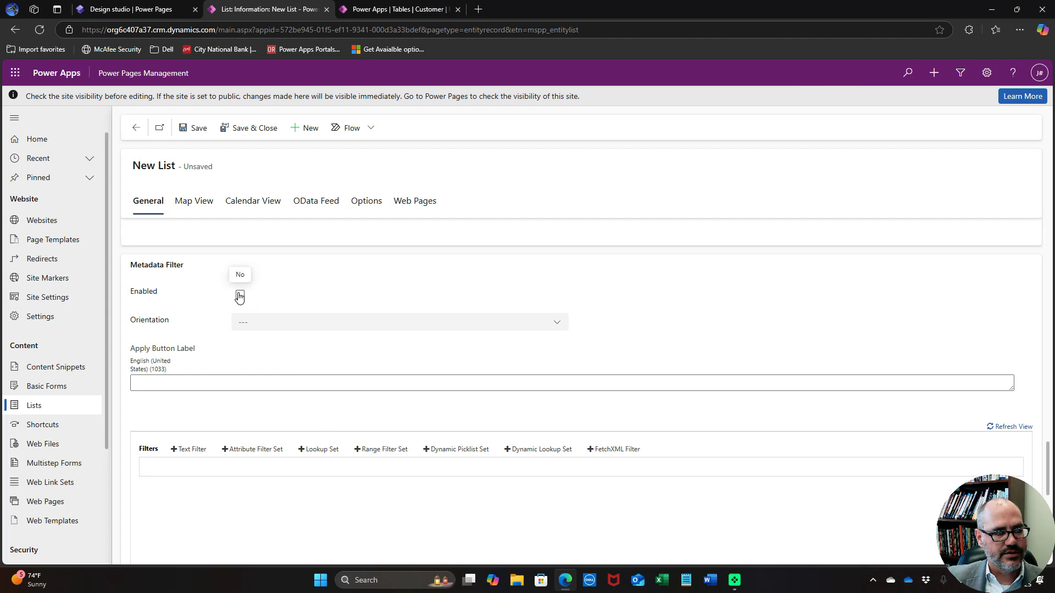
click(239, 296)
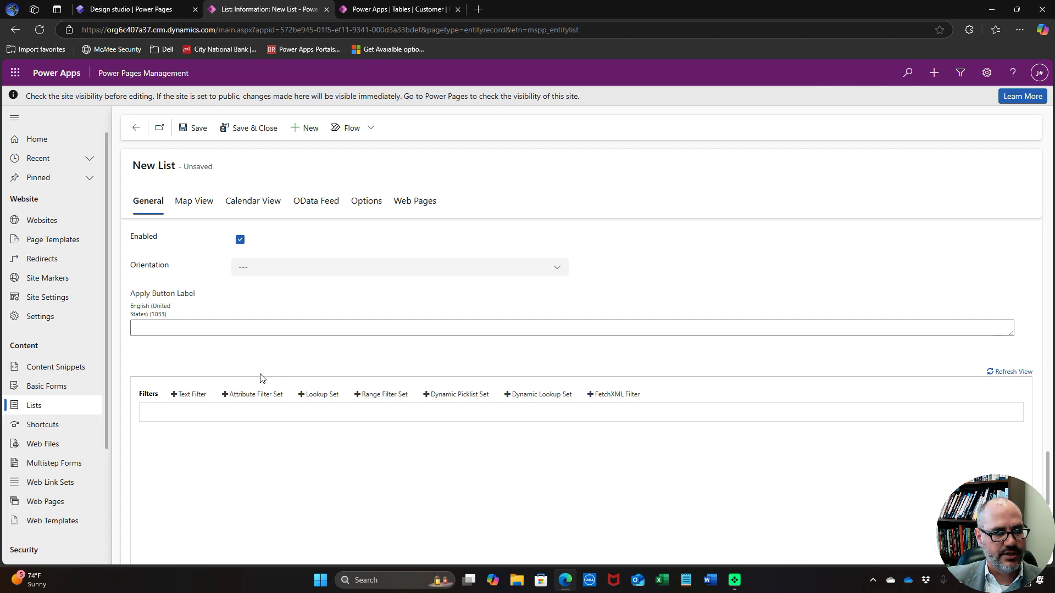
scroll(261, 378, down, 1)
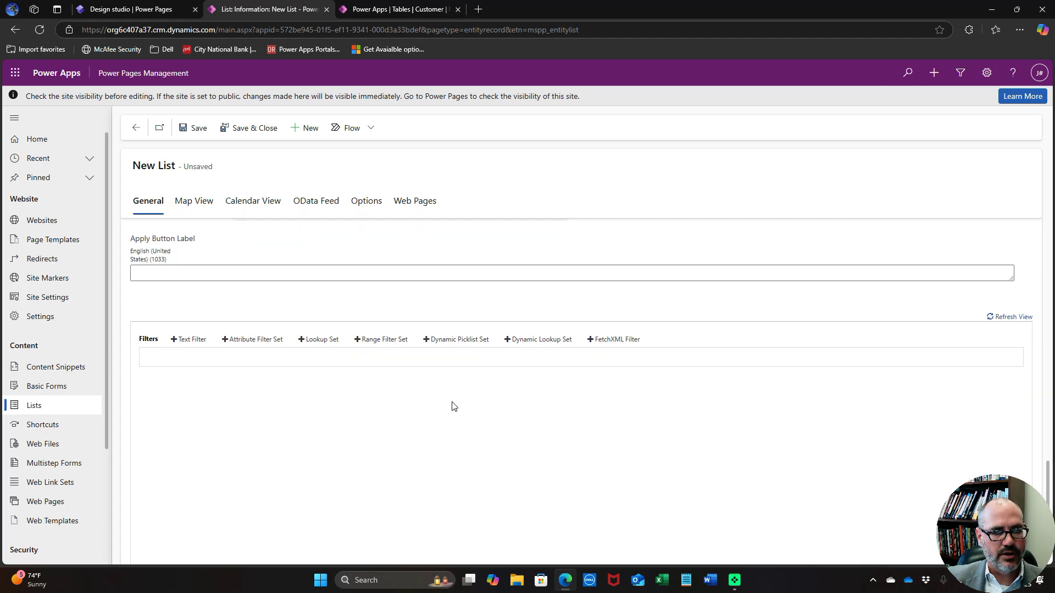
Add a Customer lookup filter as a drop-down from Customer Lookup View, plus a second lookup set
click(528, 341)
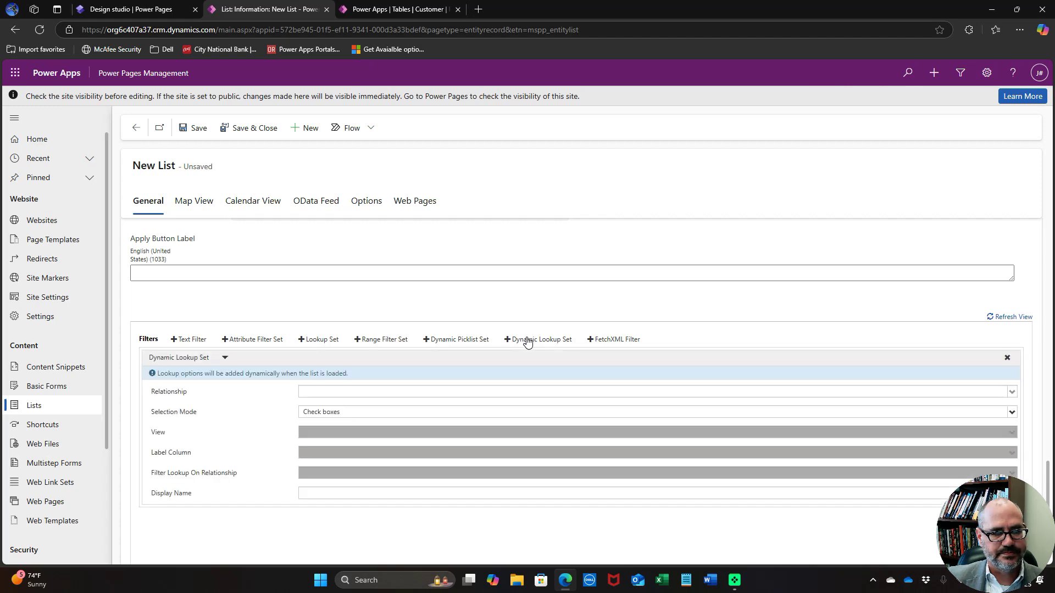
click(385, 394)
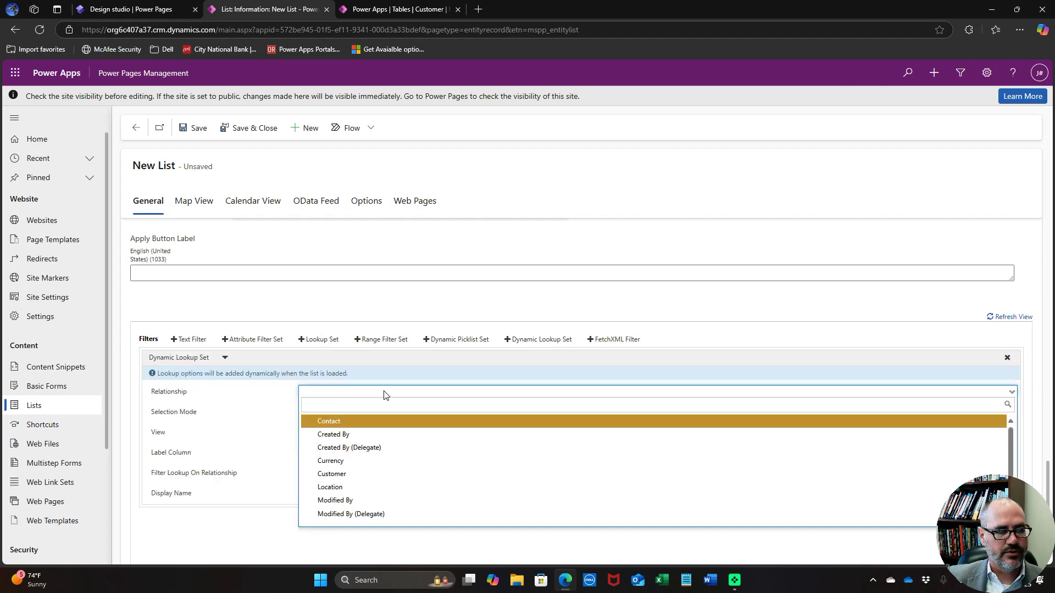
click(364, 476)
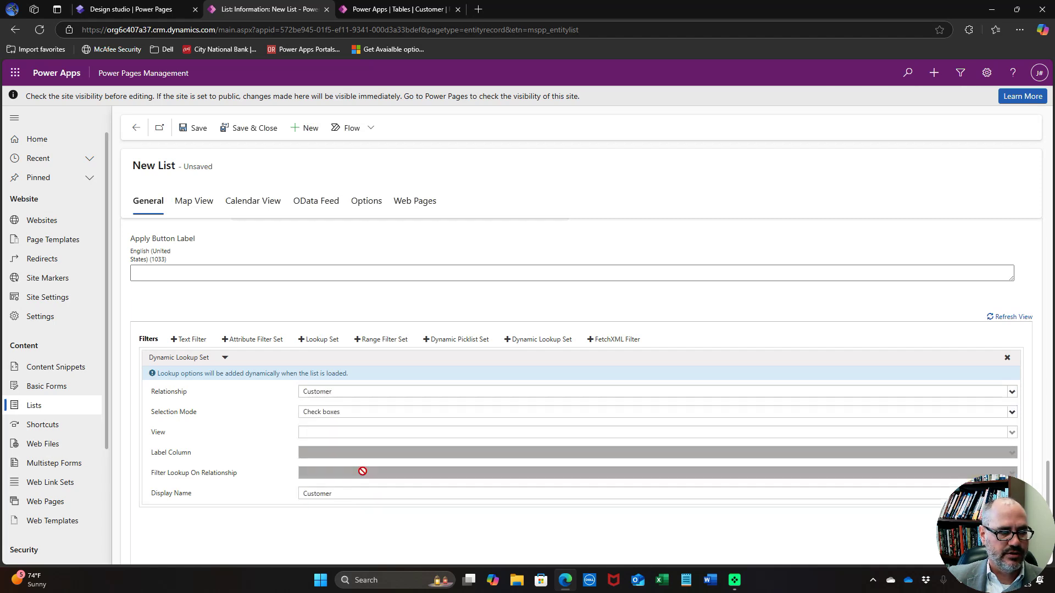
click(382, 419)
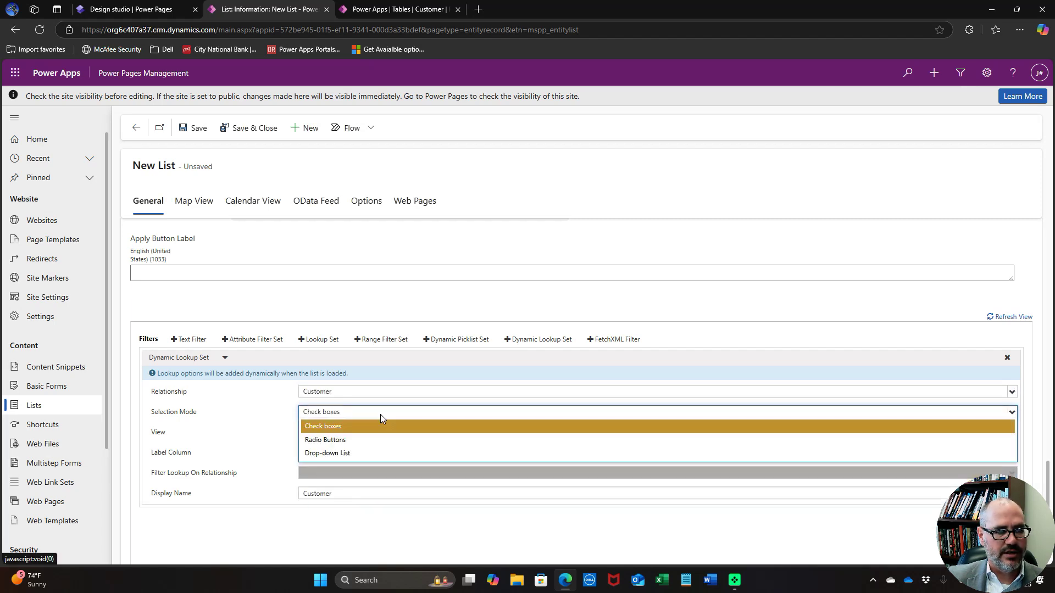
click(364, 453)
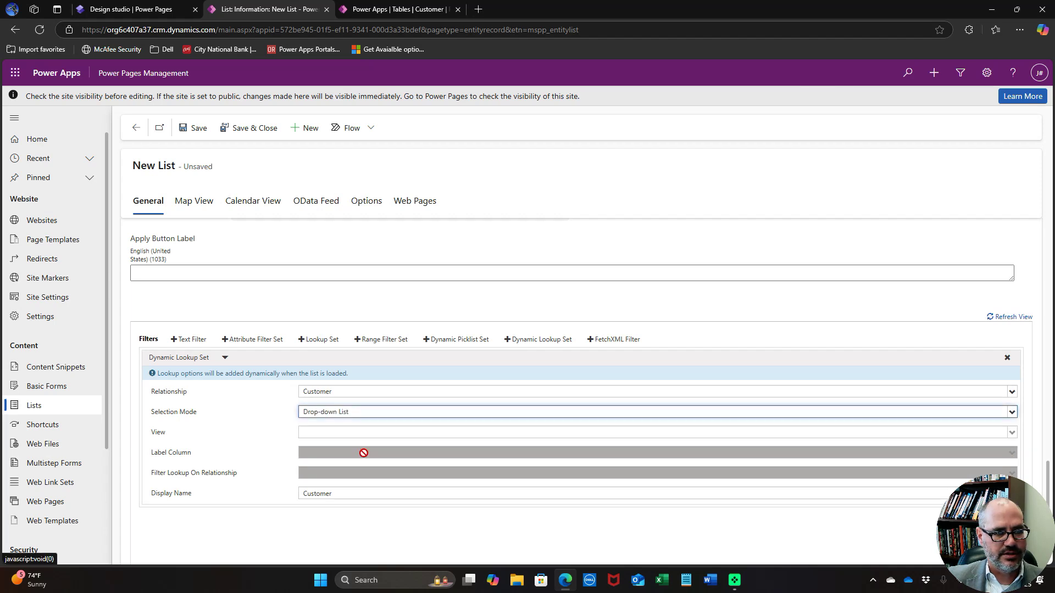
click(364, 434)
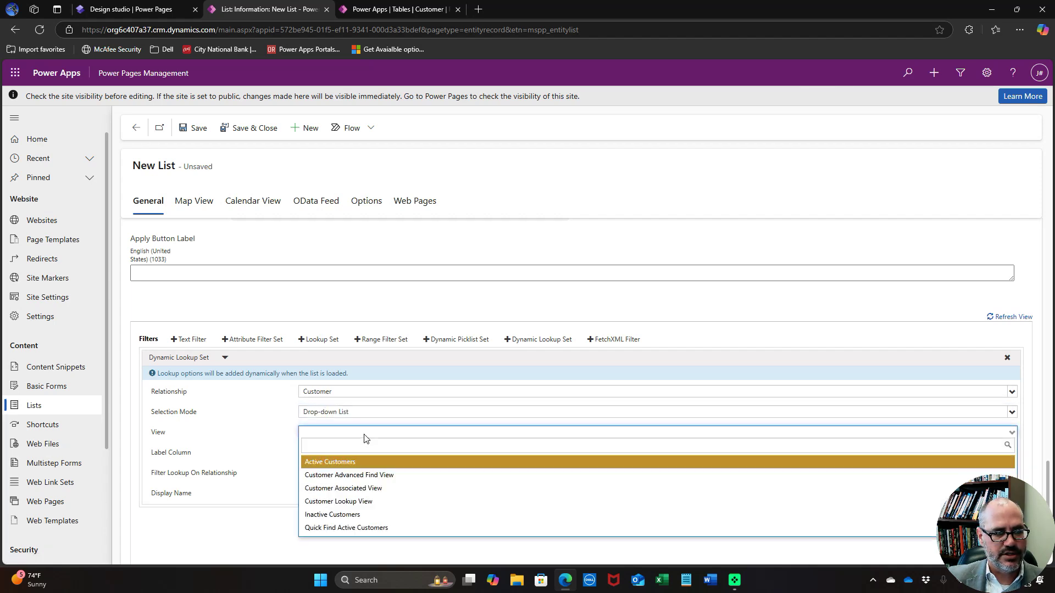
click(360, 502)
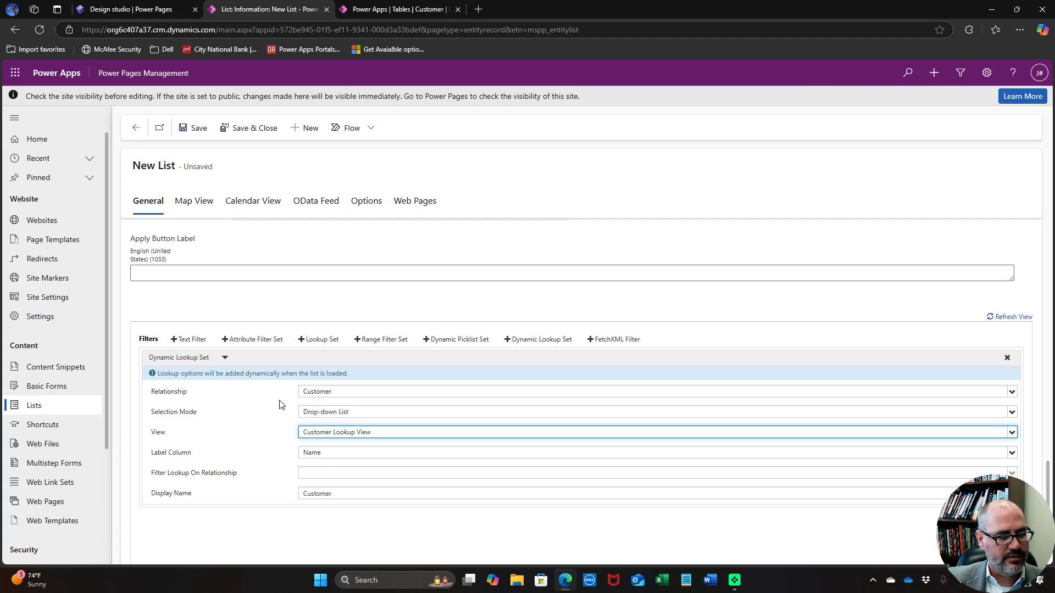
click(549, 344)
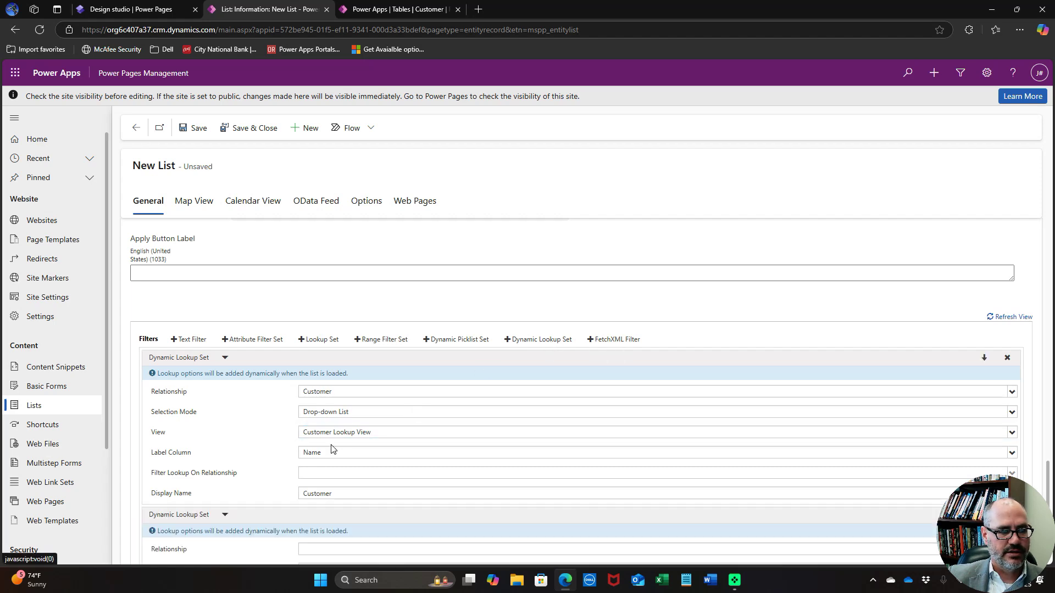
Set the second filter to Contact, drop-down list, Customer Contact Lookup View, Full Name label
scroll(229, 448, down, 3)
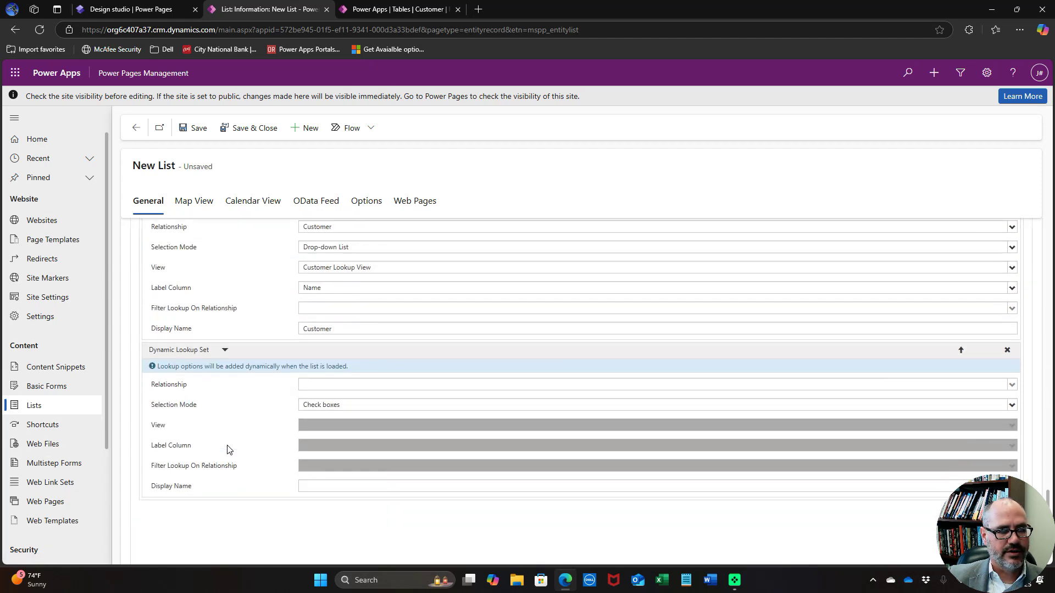
click(378, 386)
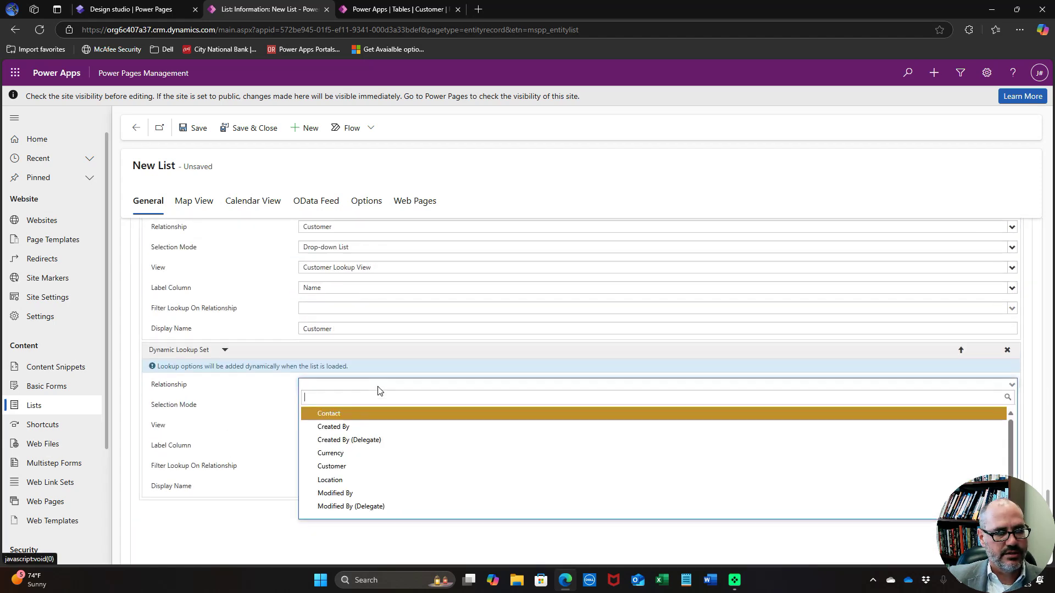
click(360, 414)
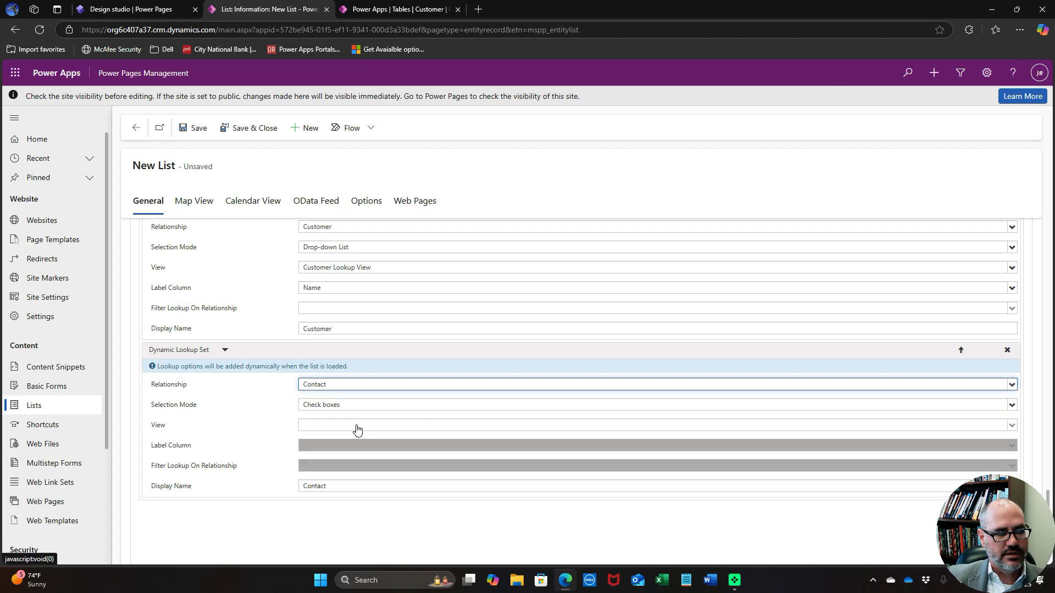
click(359, 407)
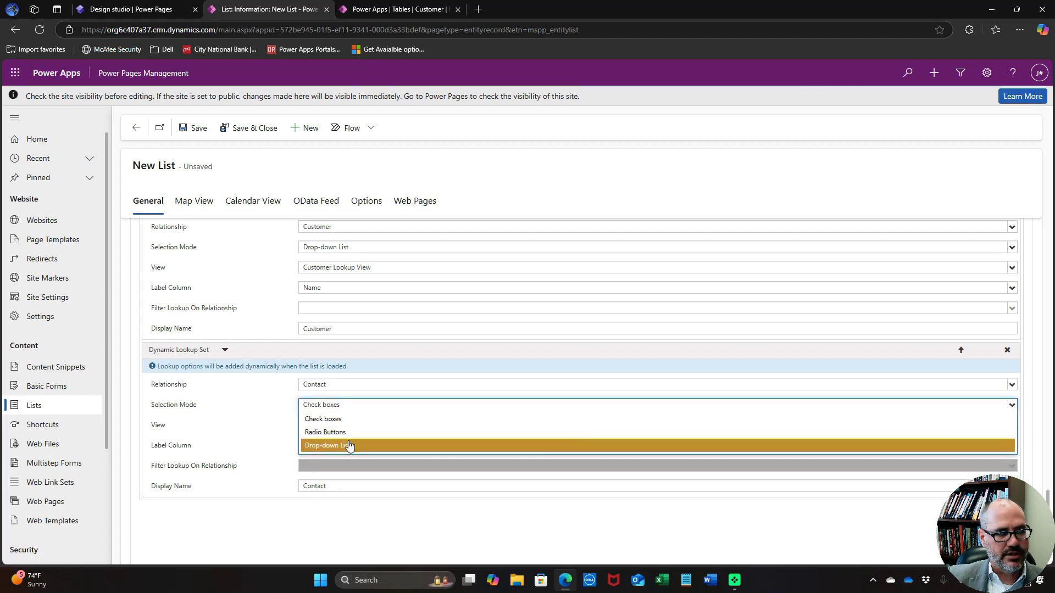
click(349, 446)
click(356, 431)
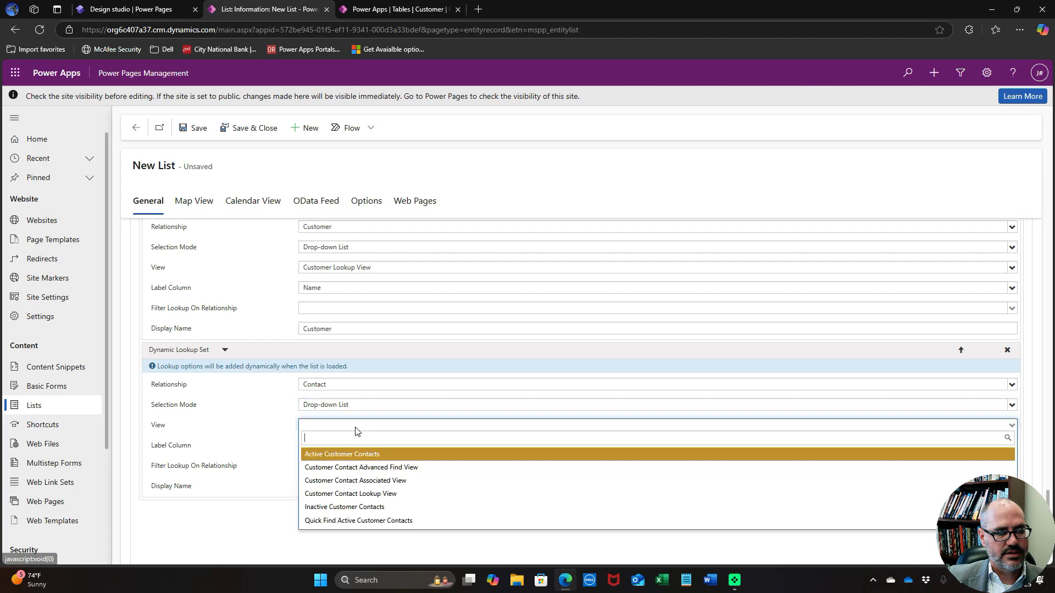
click(345, 497)
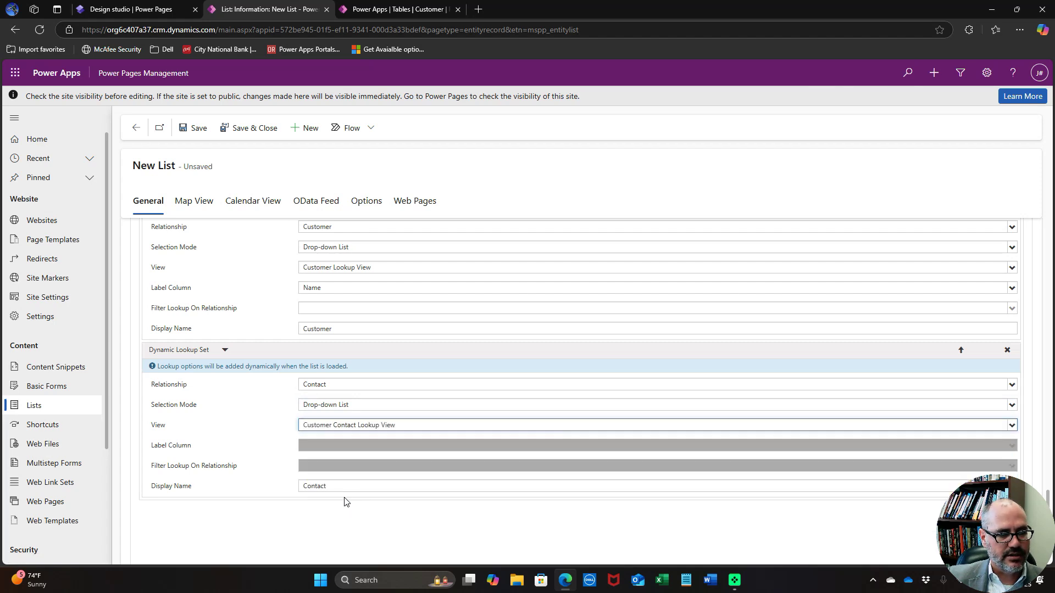
click(358, 448)
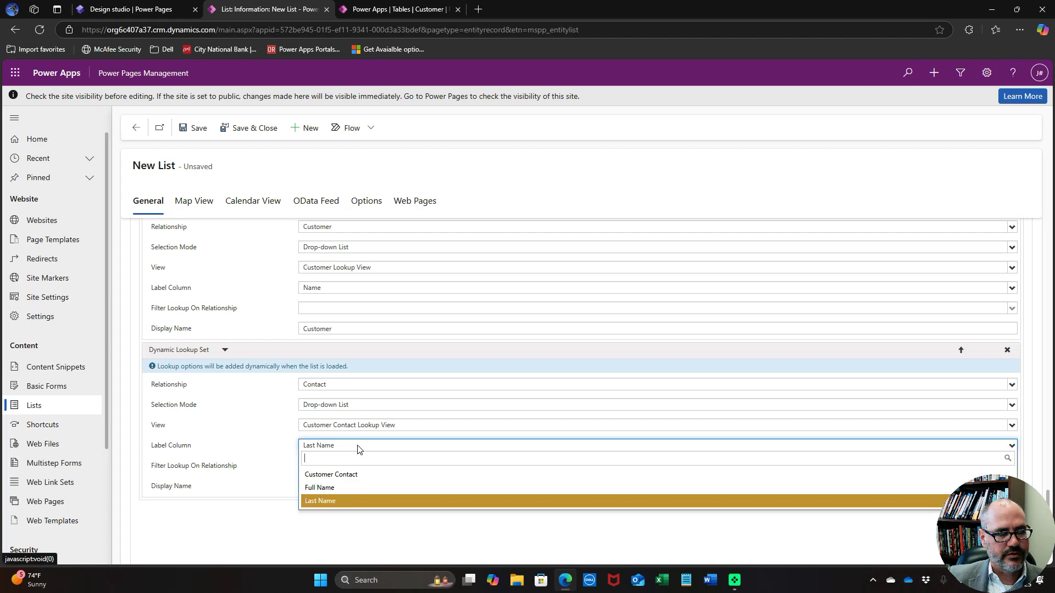
click(338, 491)
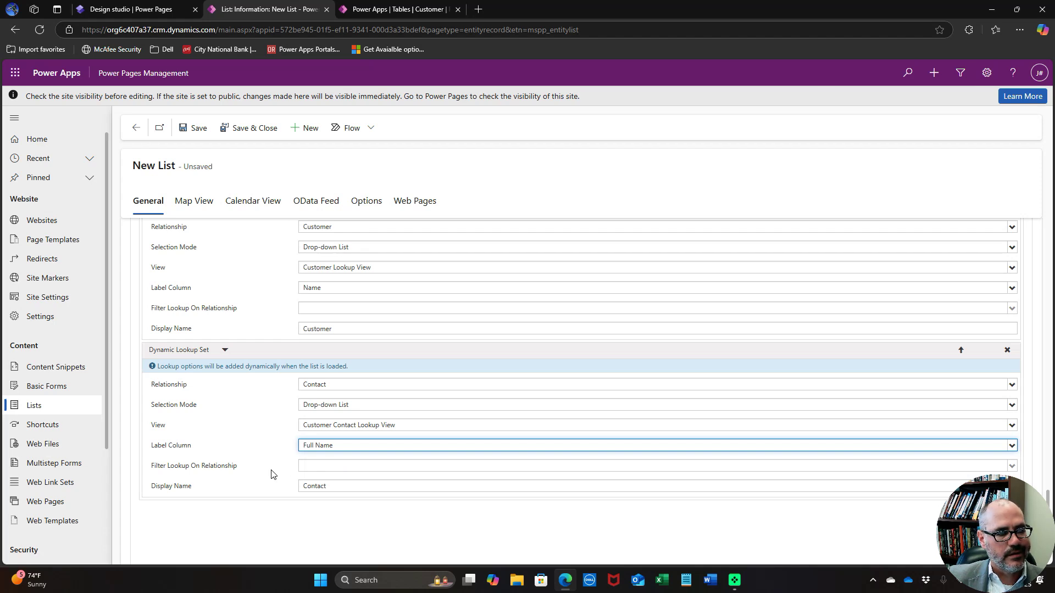
scroll(239, 348, up, 3)
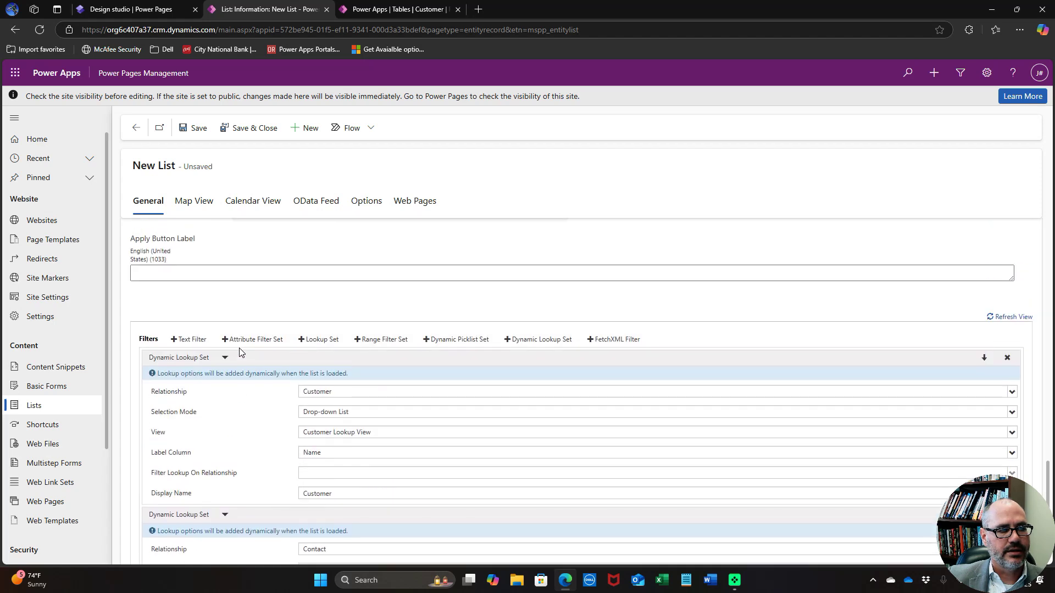
Add a Location lookup filter as a drop-down list using the Location Lookup View
click(528, 345)
scroll(400, 394, down, 1)
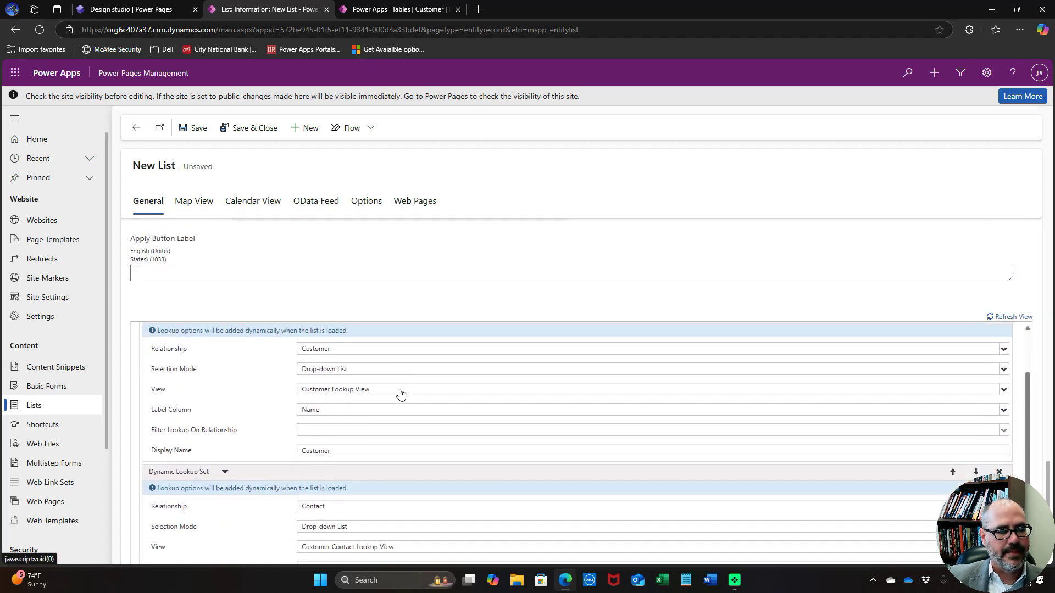
scroll(231, 464, down, 4)
scroll(231, 463, down, 1)
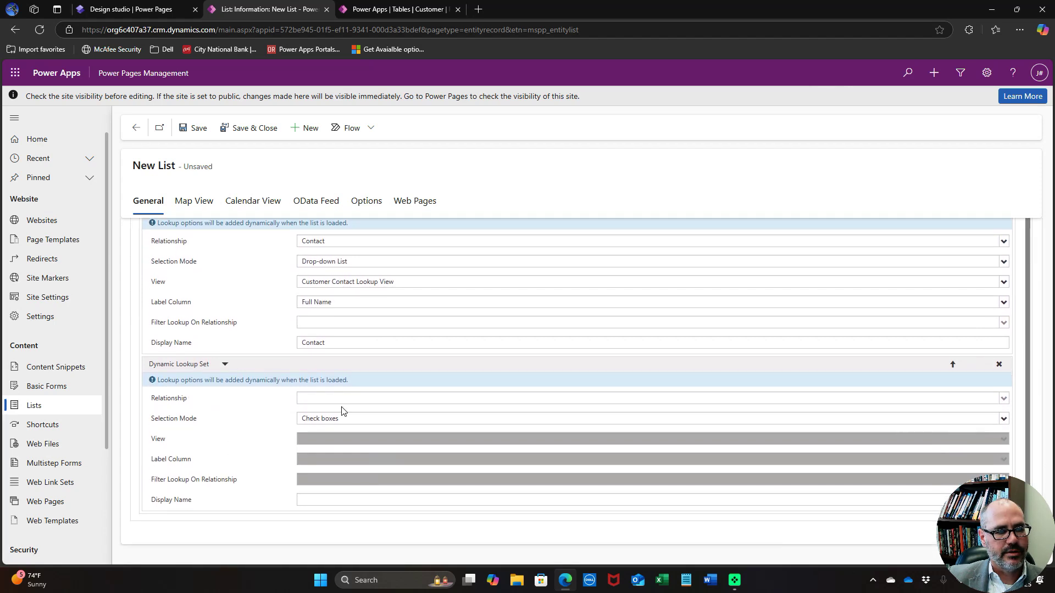
click(358, 399)
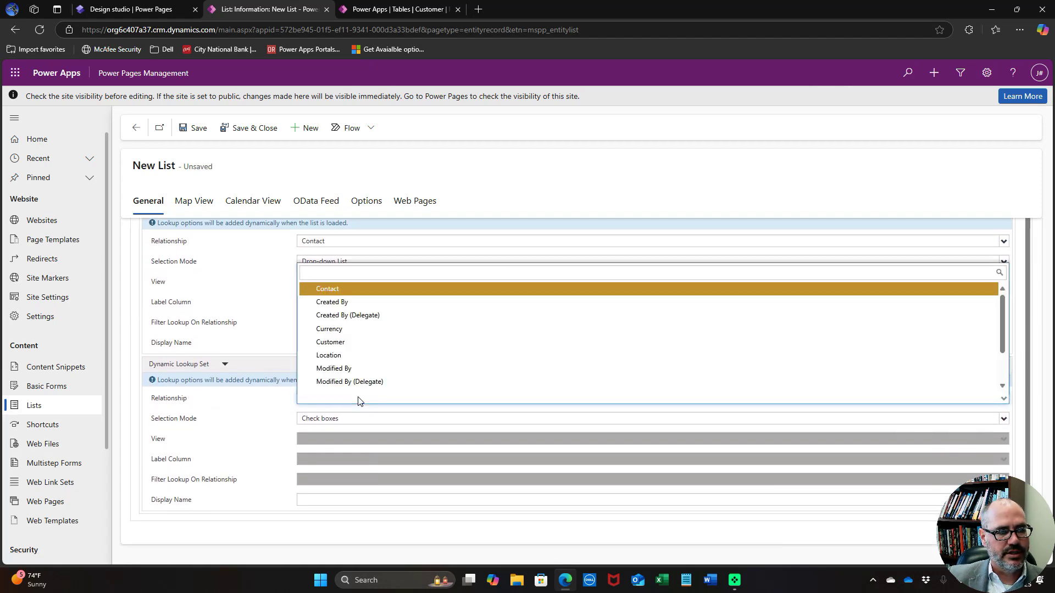
click(358, 349)
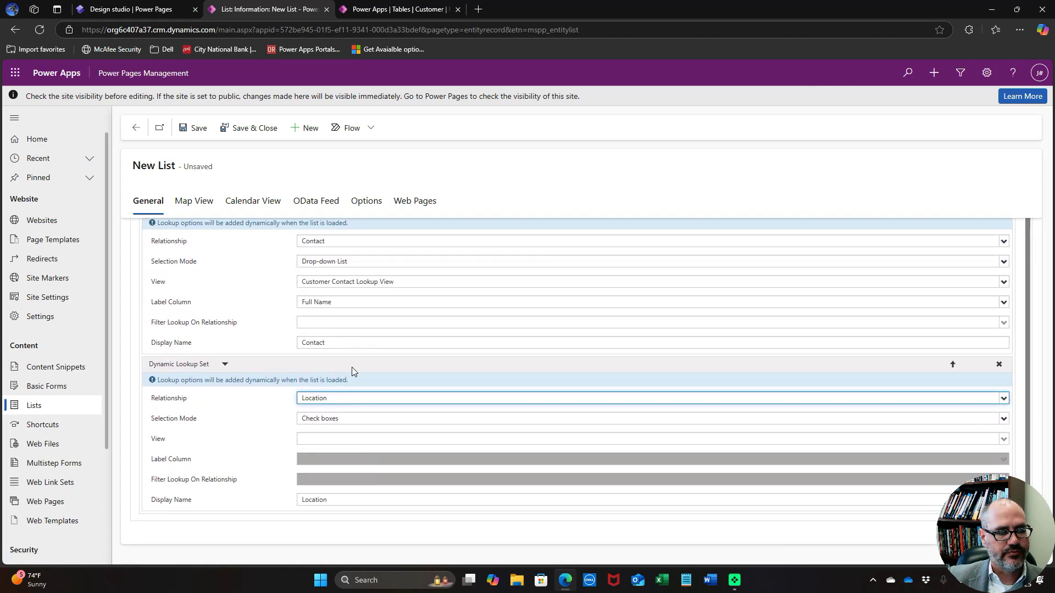
click(350, 420)
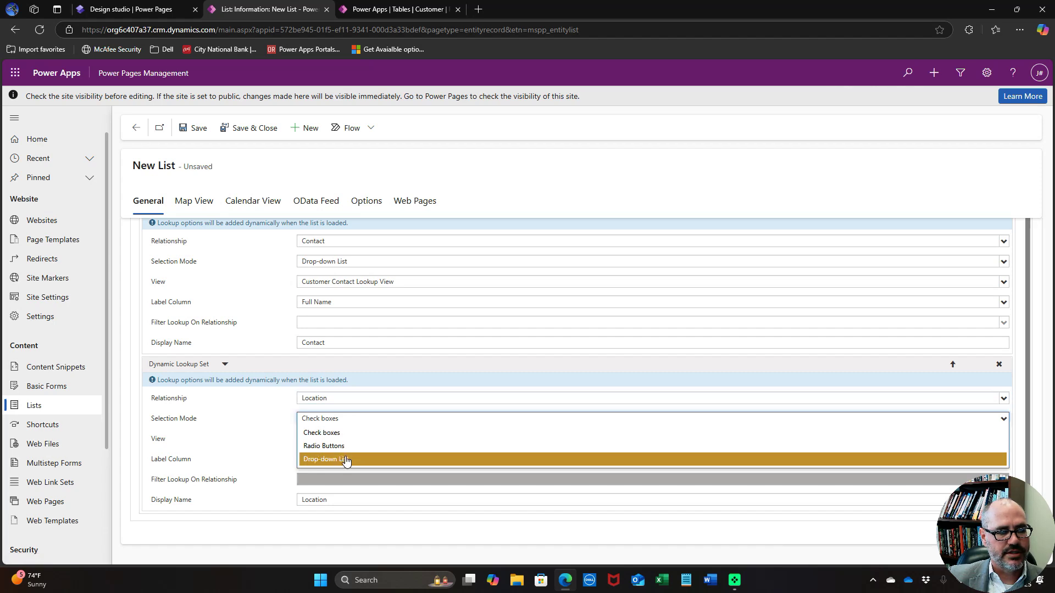
click(345, 457)
click(358, 439)
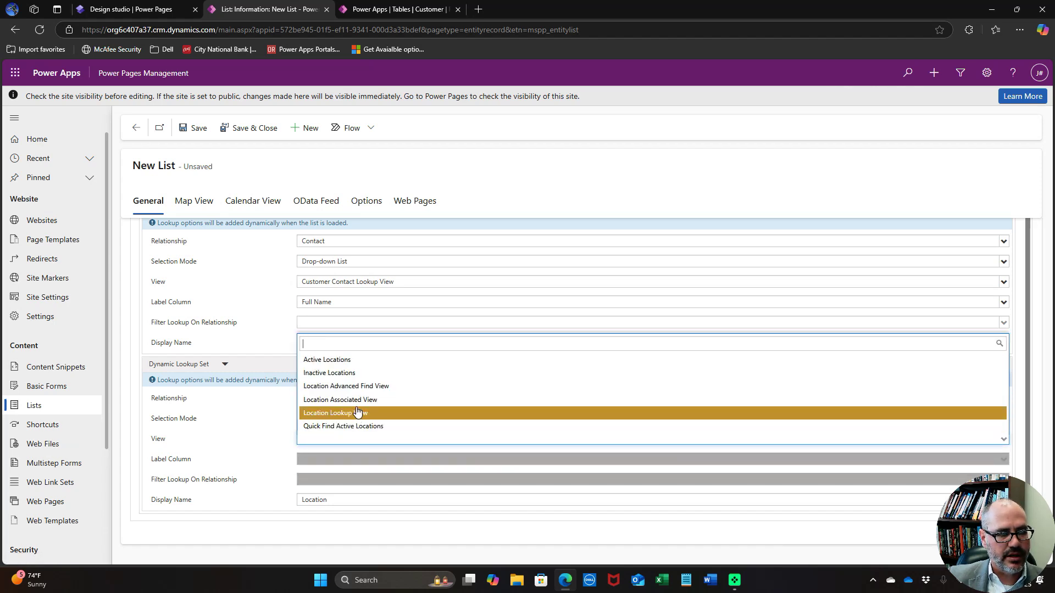
click(359, 417)
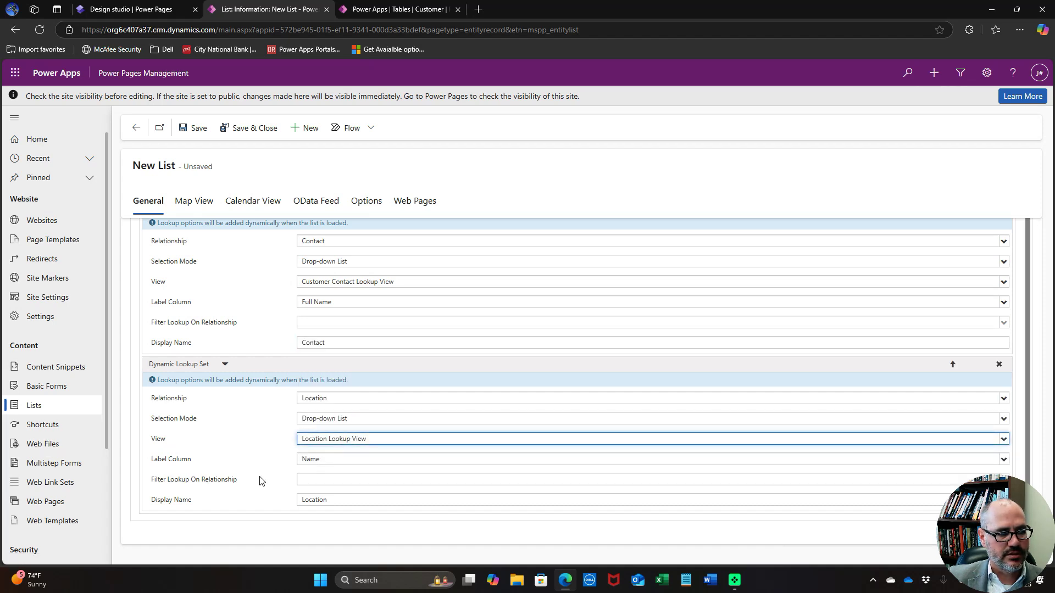
scroll(263, 479, up, 1)
scroll(261, 389, up, 4)
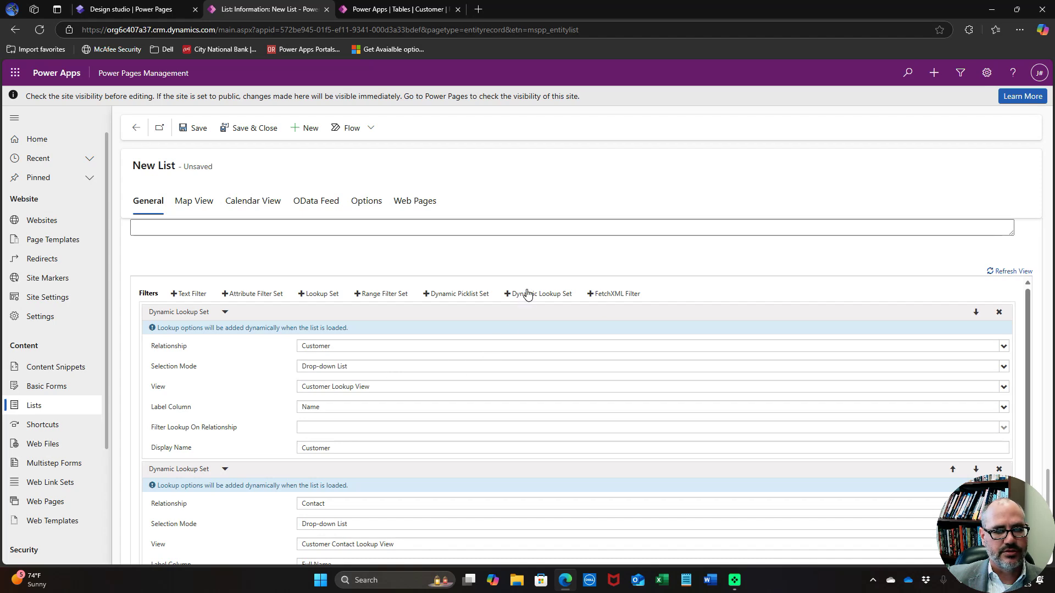
scroll(194, 430, down, 5)
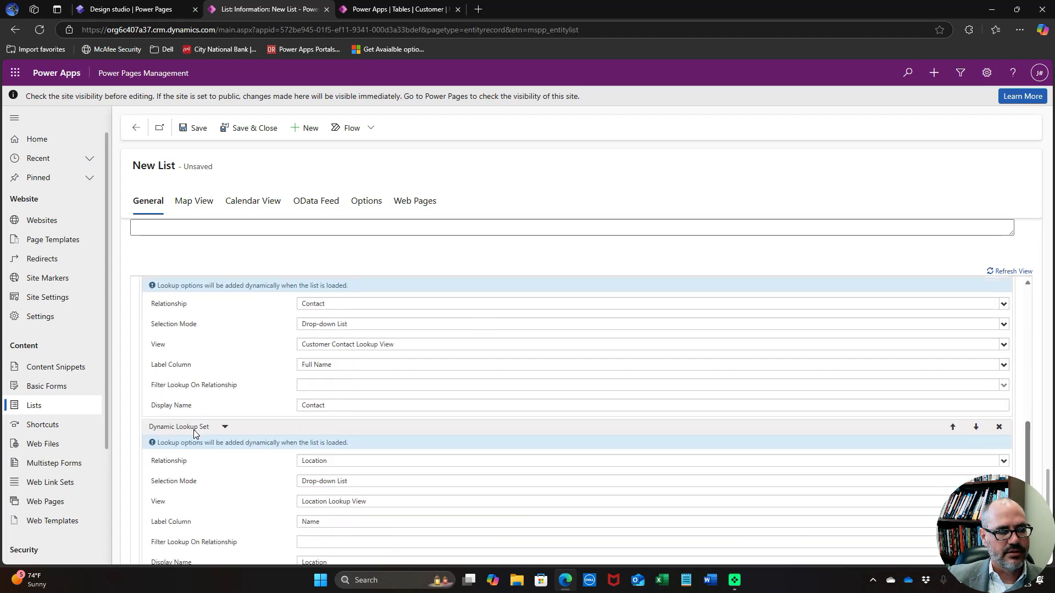
scroll(229, 518, down, 3)
scroll(237, 499, down, 1)
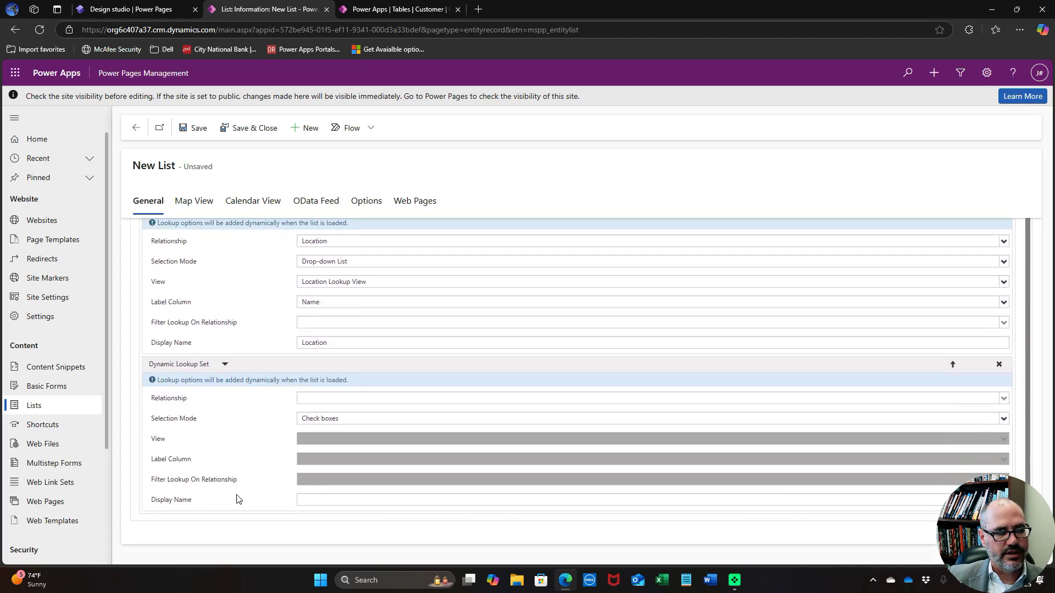
Set the fourth filter to Project Manager as a drop-down using the Contacts Lookup View
click(331, 401)
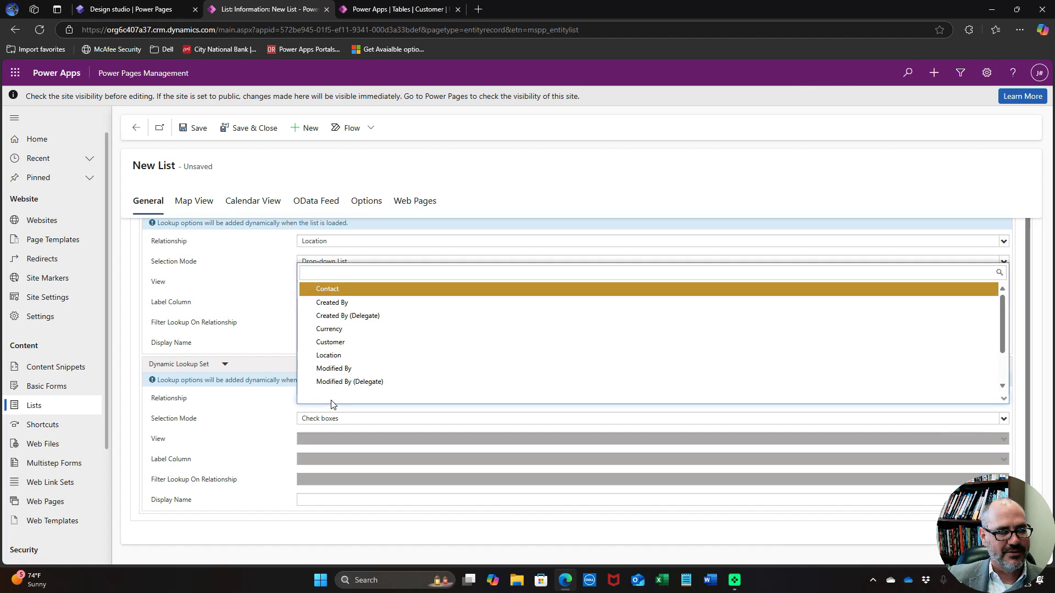
scroll(353, 378, down, 1)
click(354, 383)
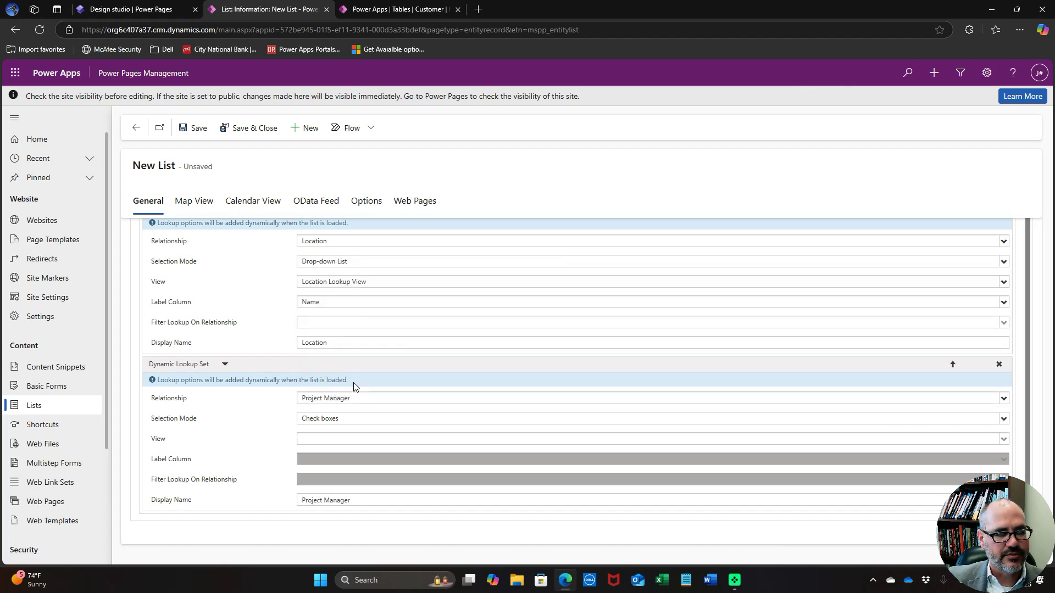
click(347, 419)
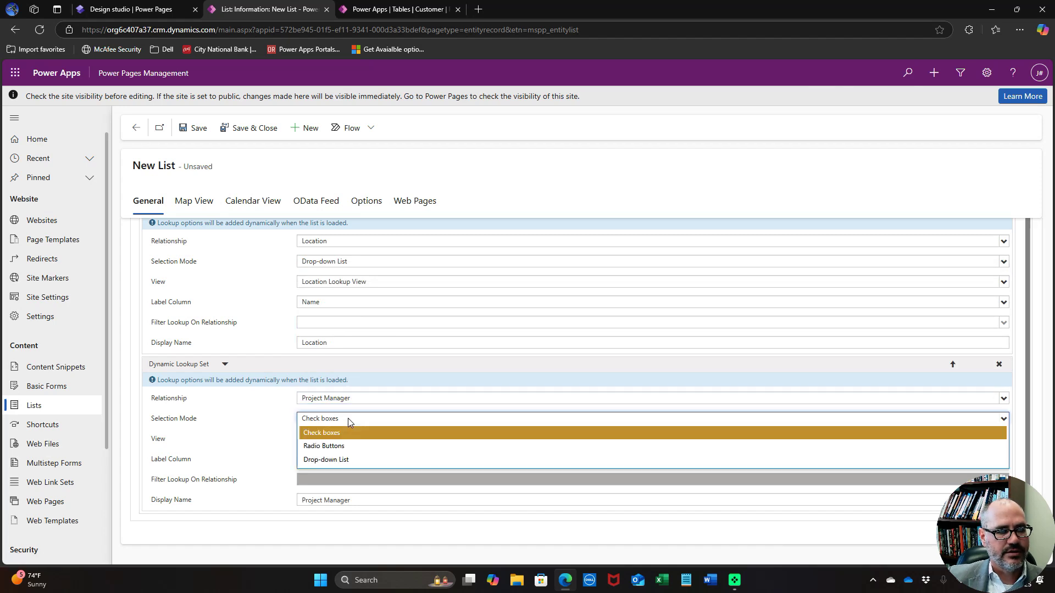
click(352, 460)
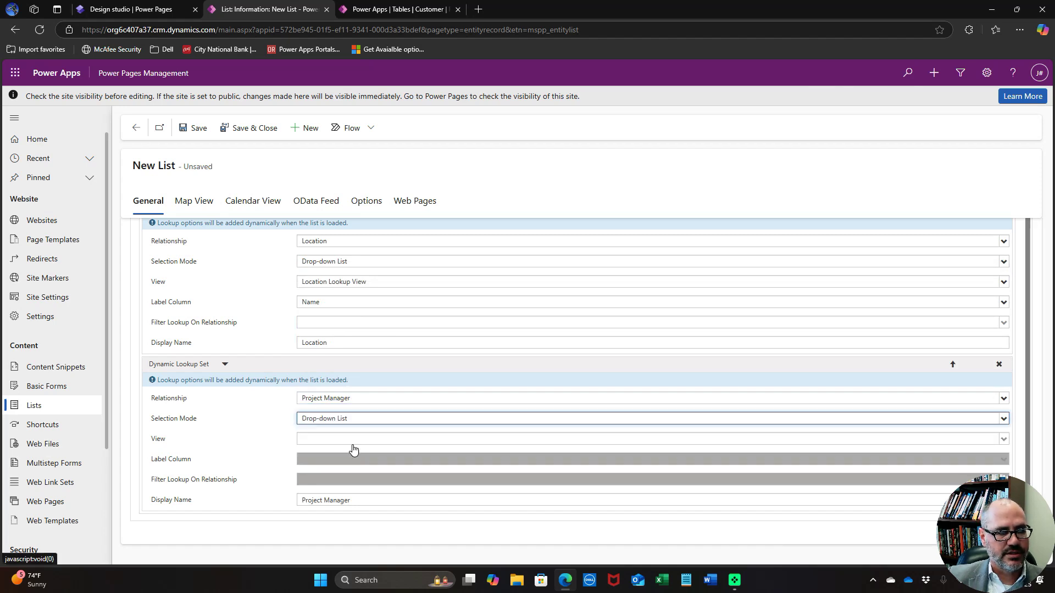
click(356, 440)
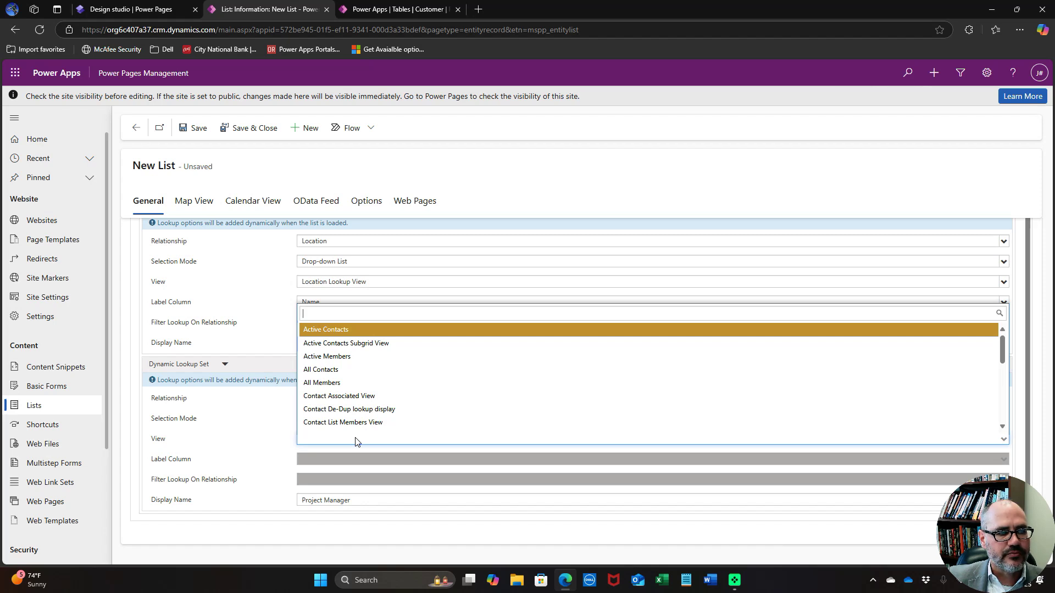
scroll(360, 417, down, 2)
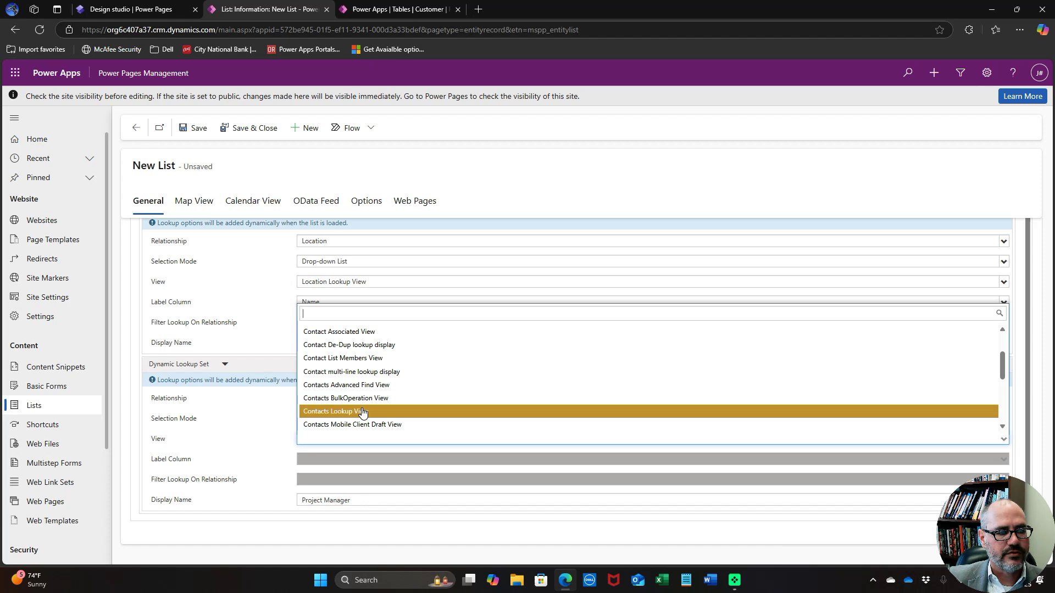
click(362, 412)
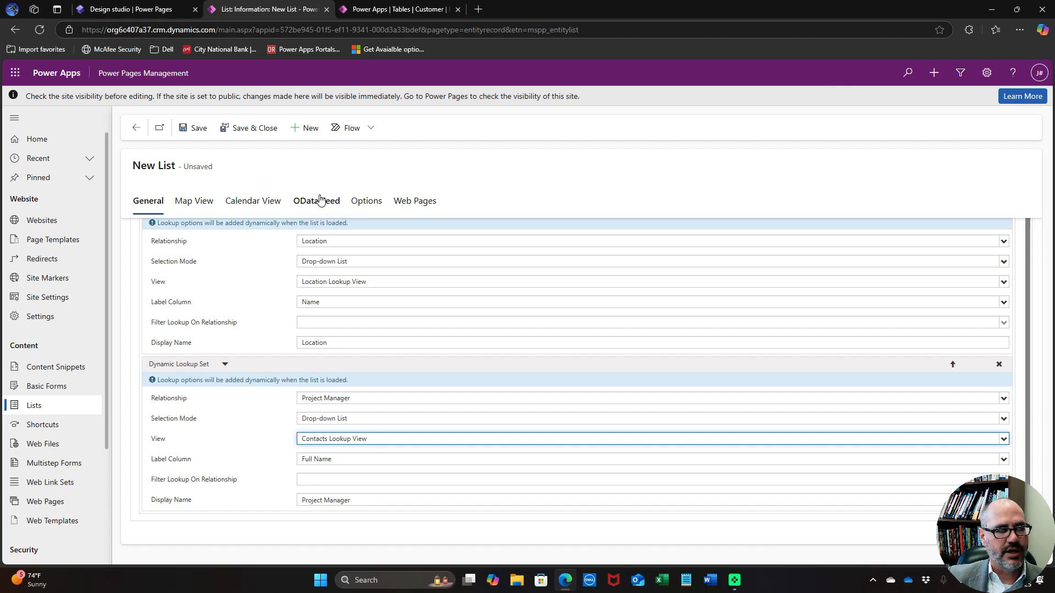
click(365, 200)
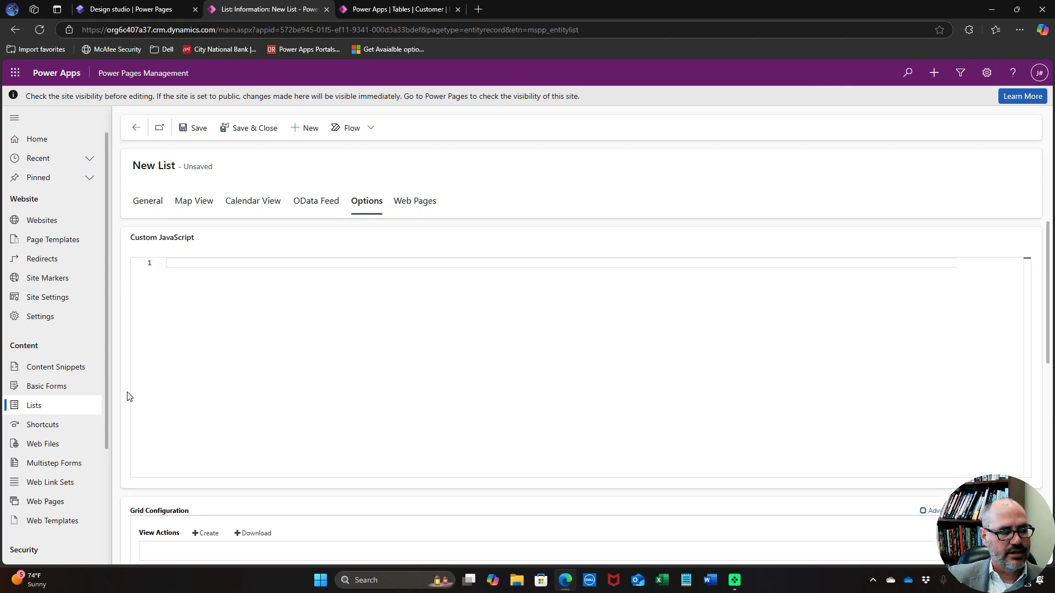
Add a Create view action to the Projects list using the New Project form
scroll(132, 385, down, 4)
click(209, 313)
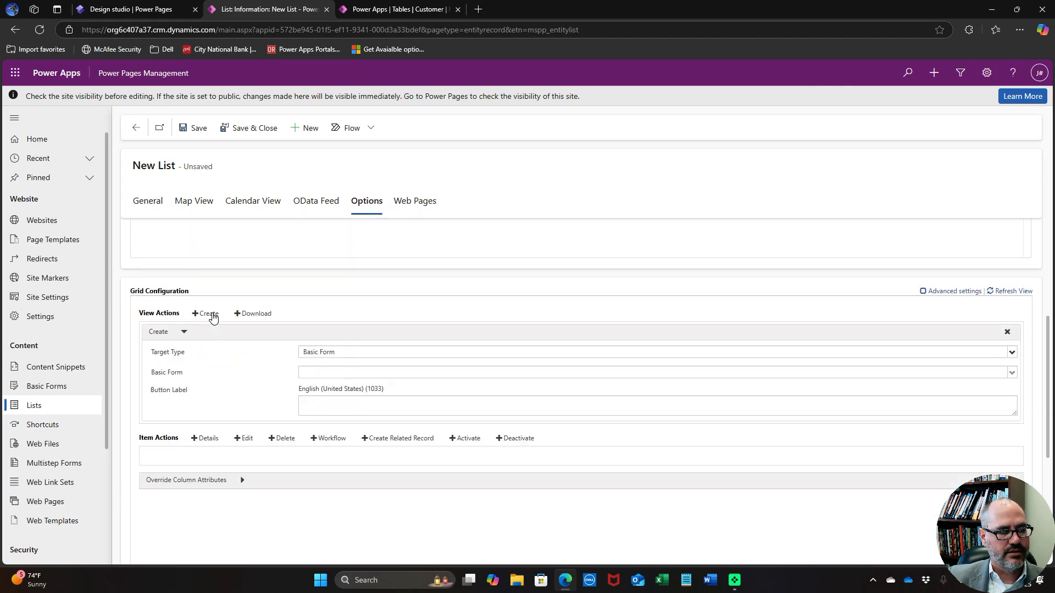
click(322, 372)
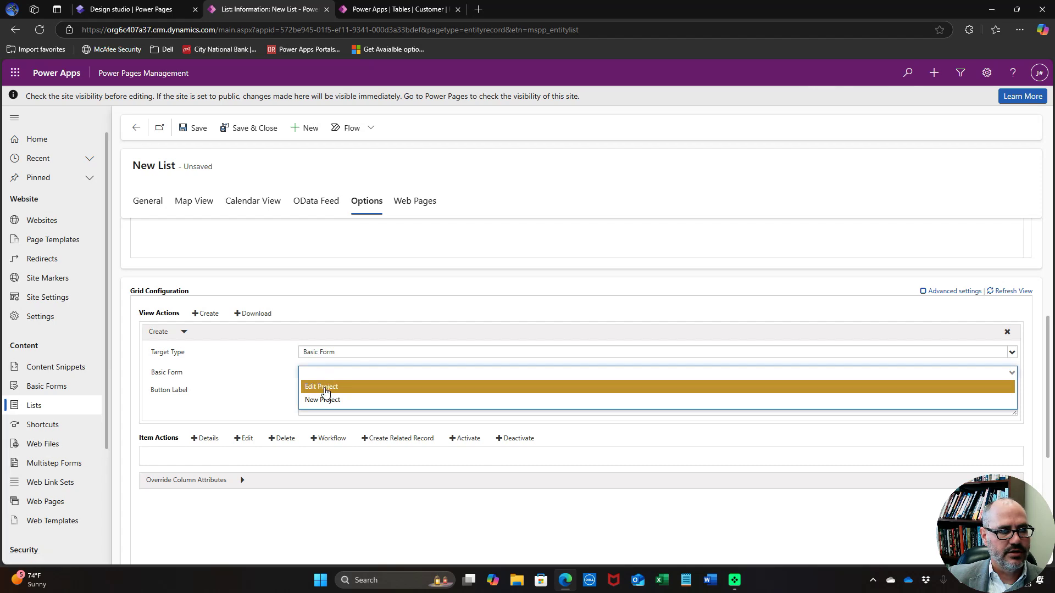
click(324, 399)
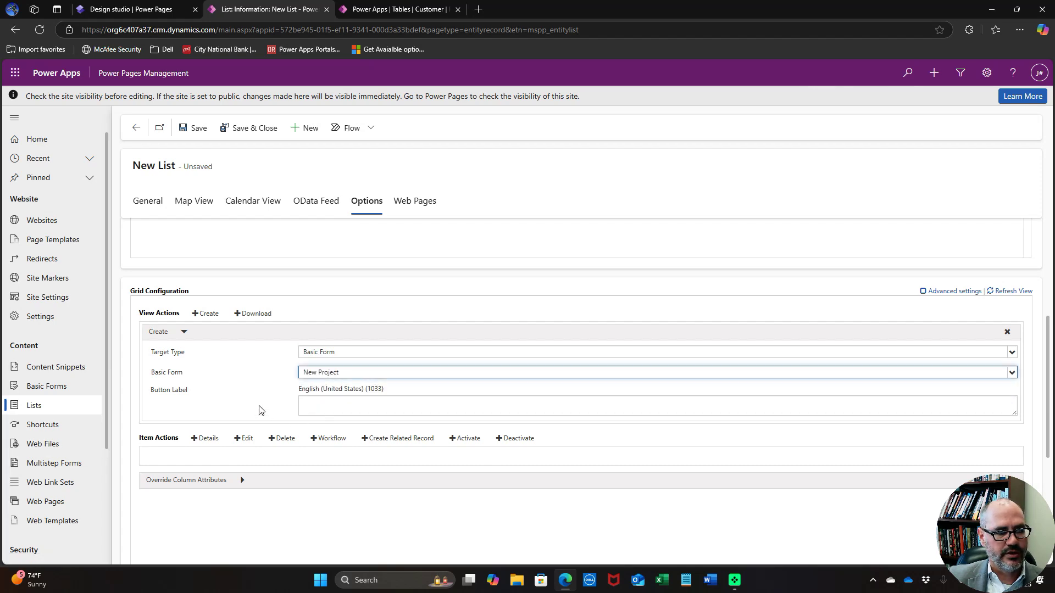
Add Edit (Edit Project form) and Delete item actions, then save and close the list
scroll(258, 406, down, 2)
click(245, 328)
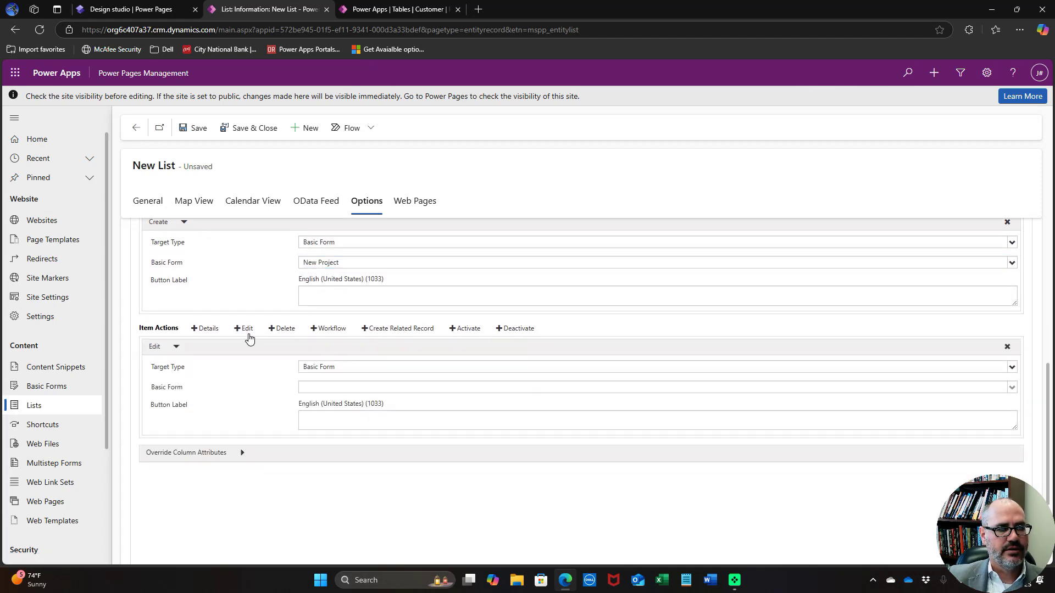
click(328, 387)
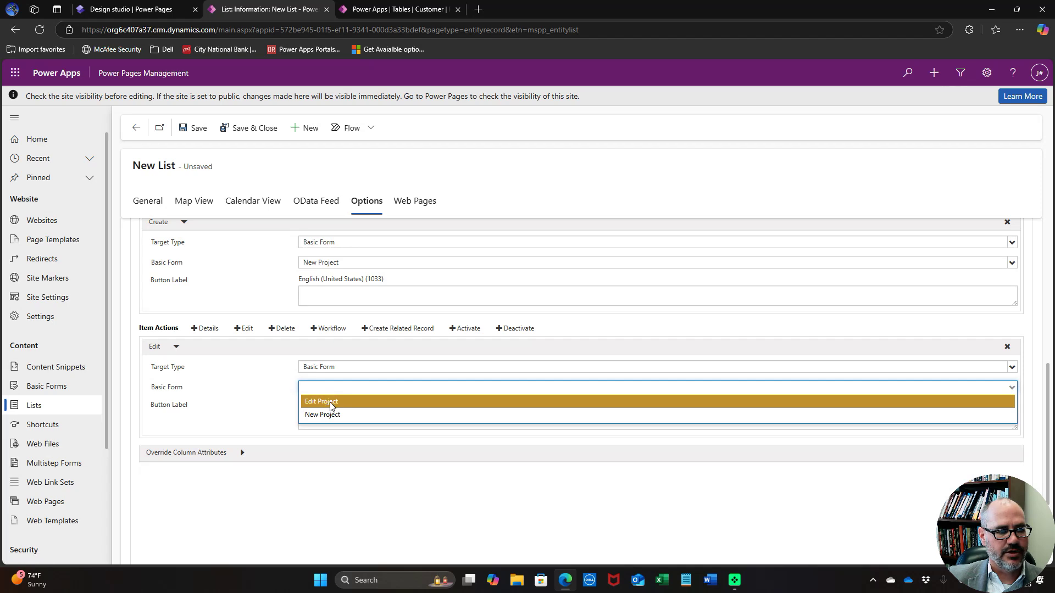
click(332, 401)
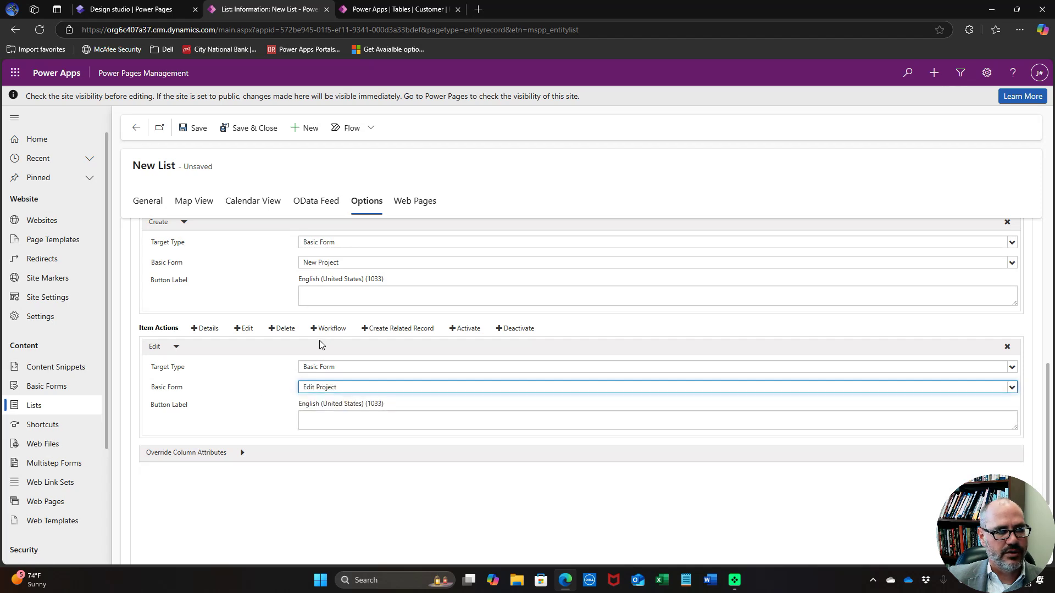
click(282, 328)
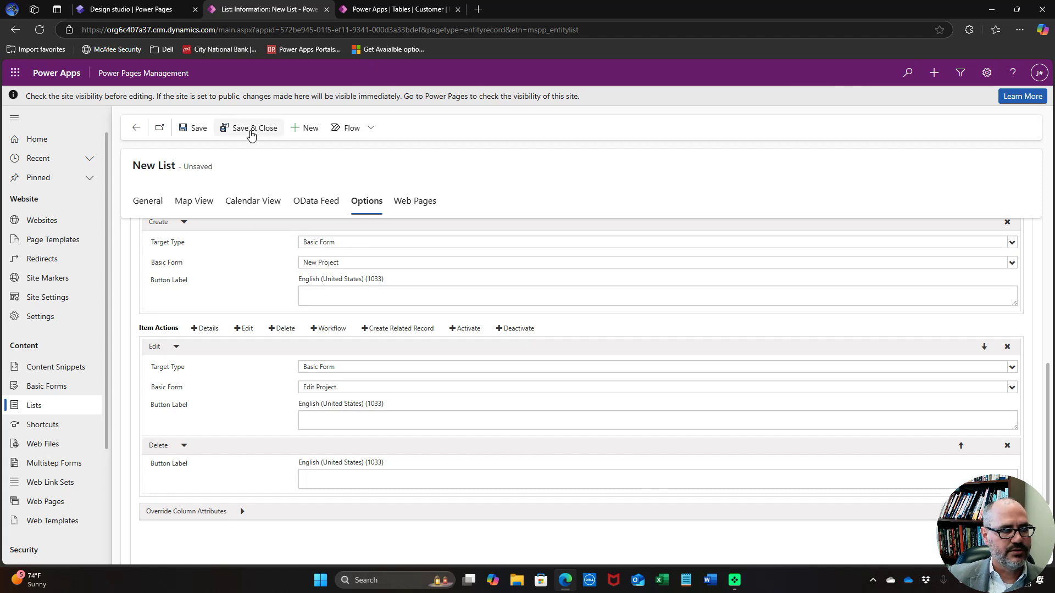
click(252, 132)
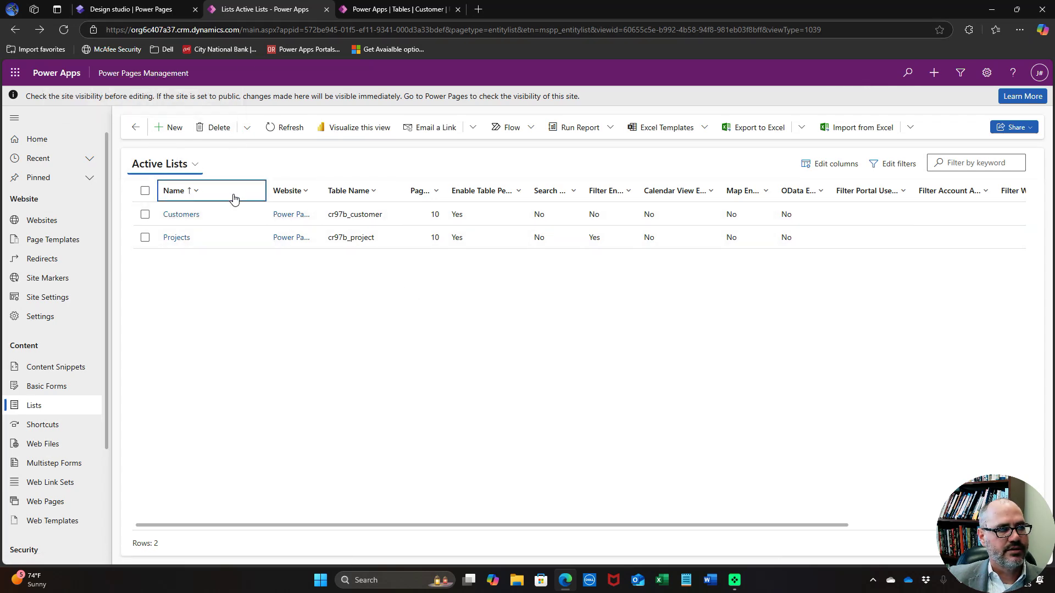
Return to the Power Pages design studio showing the site's Home page
click(155, 14)
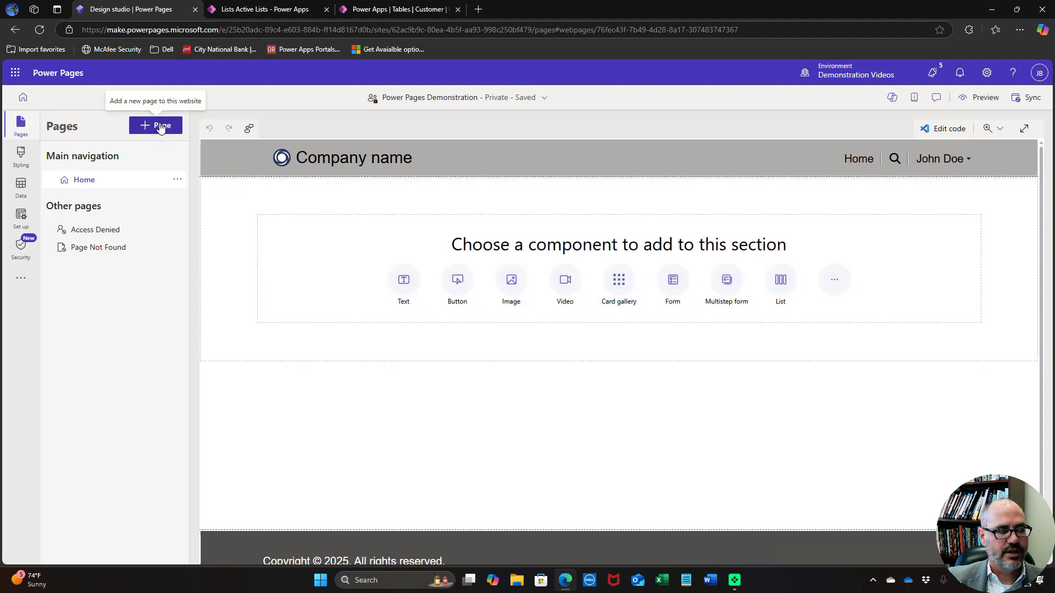
Add a blank page named Customers to the site's main navigation
click(160, 128)
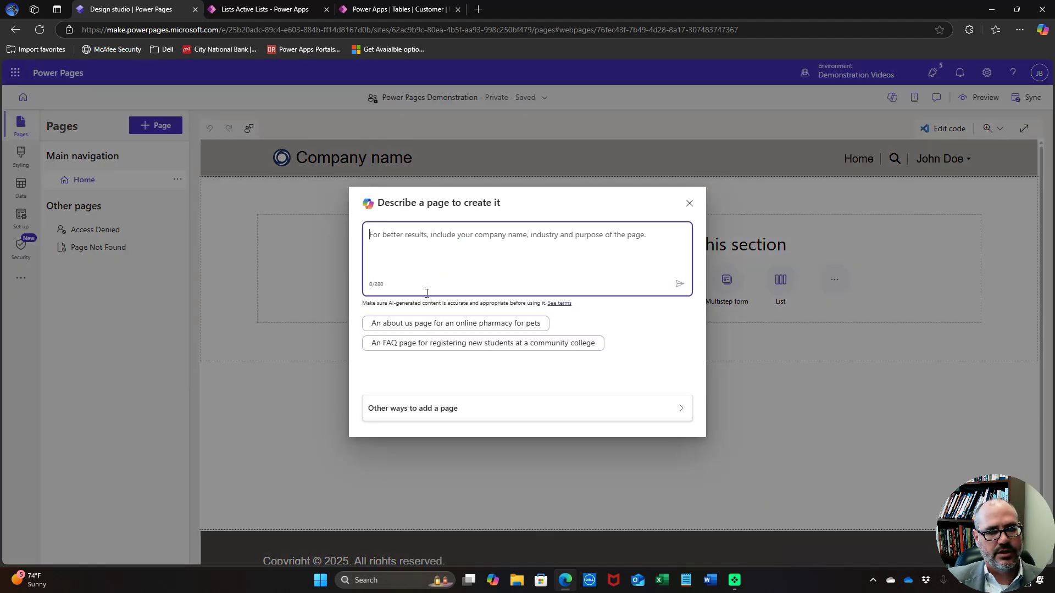
click(427, 411)
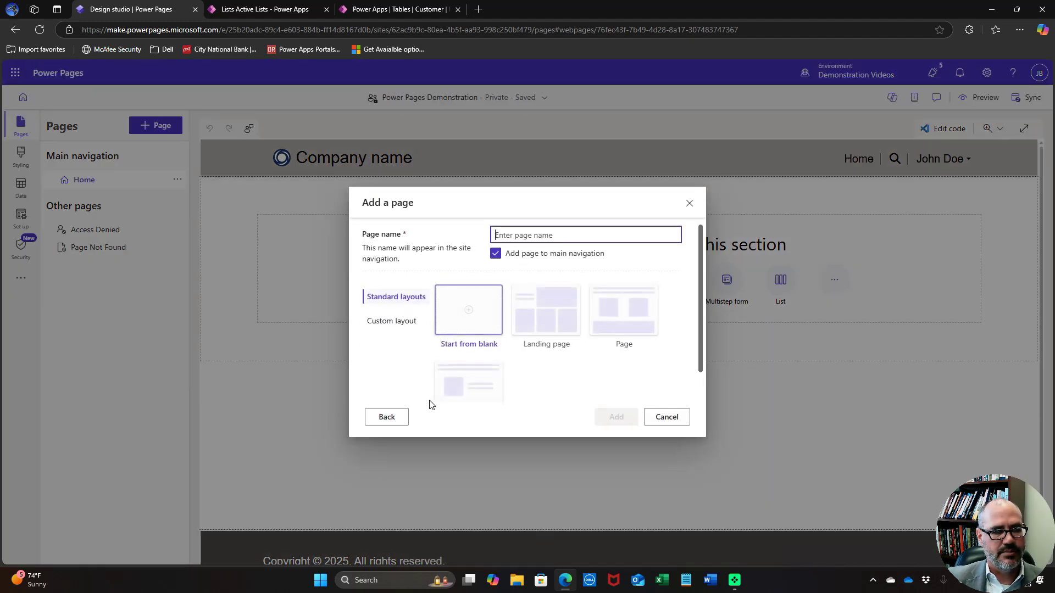
click(467, 323)
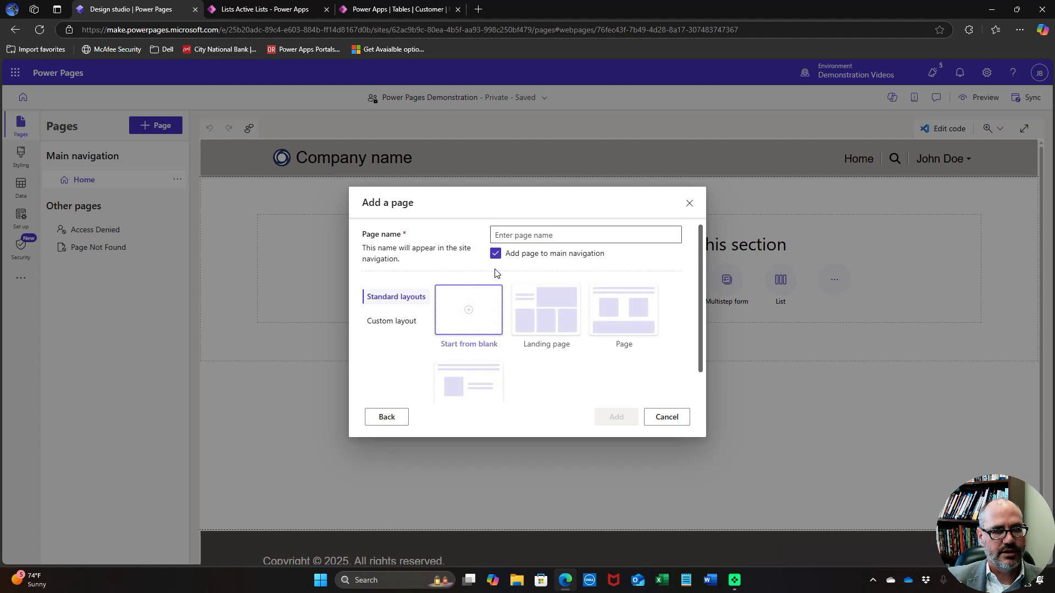
click(517, 231)
text(Customers)
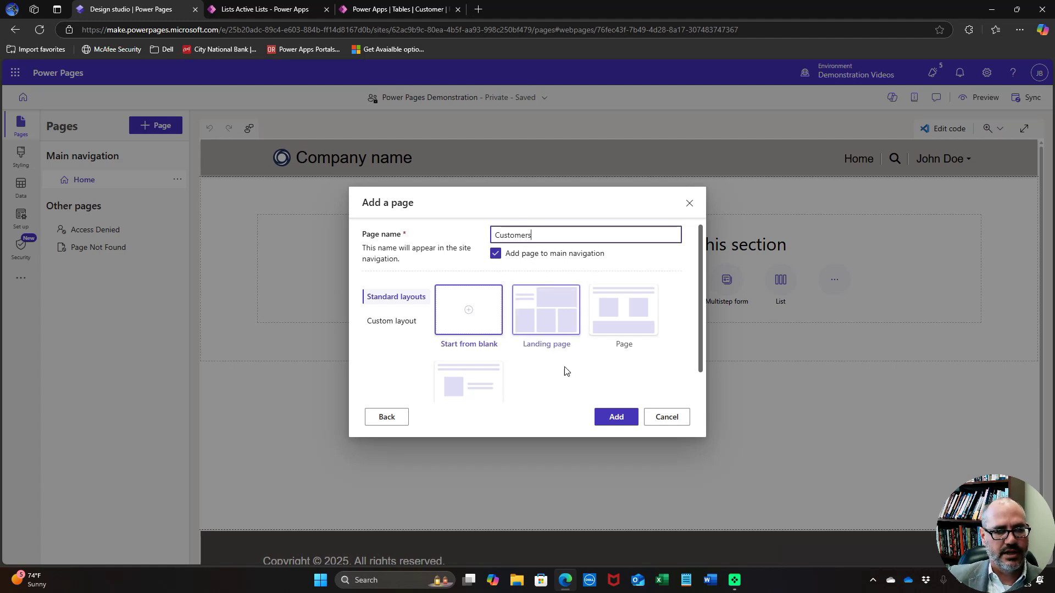
click(614, 417)
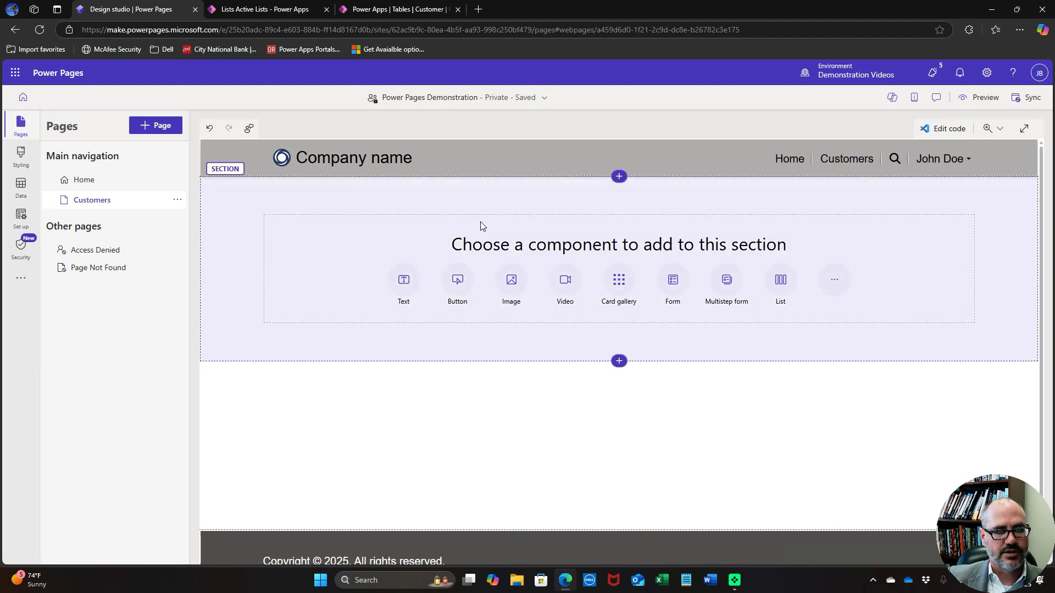
Insert the existing Customers list on the page with AI Insights turned off
click(480, 222)
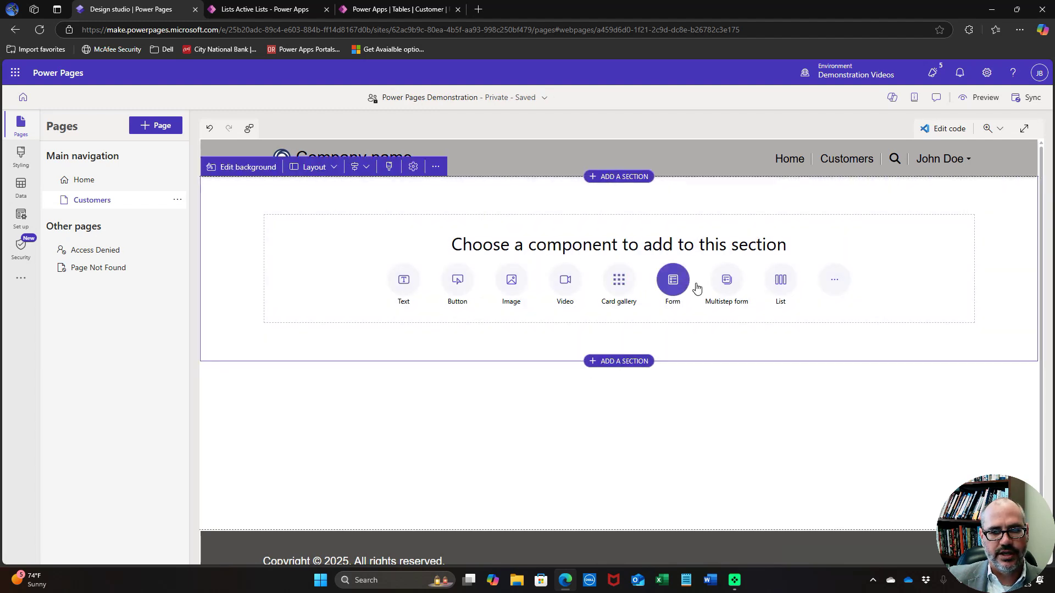
click(776, 278)
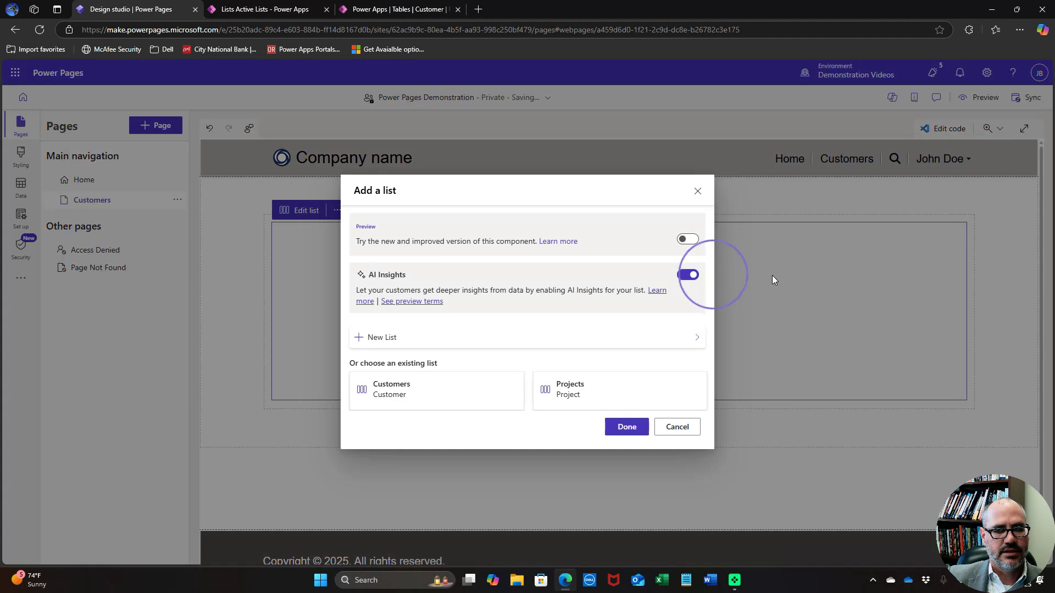
click(386, 399)
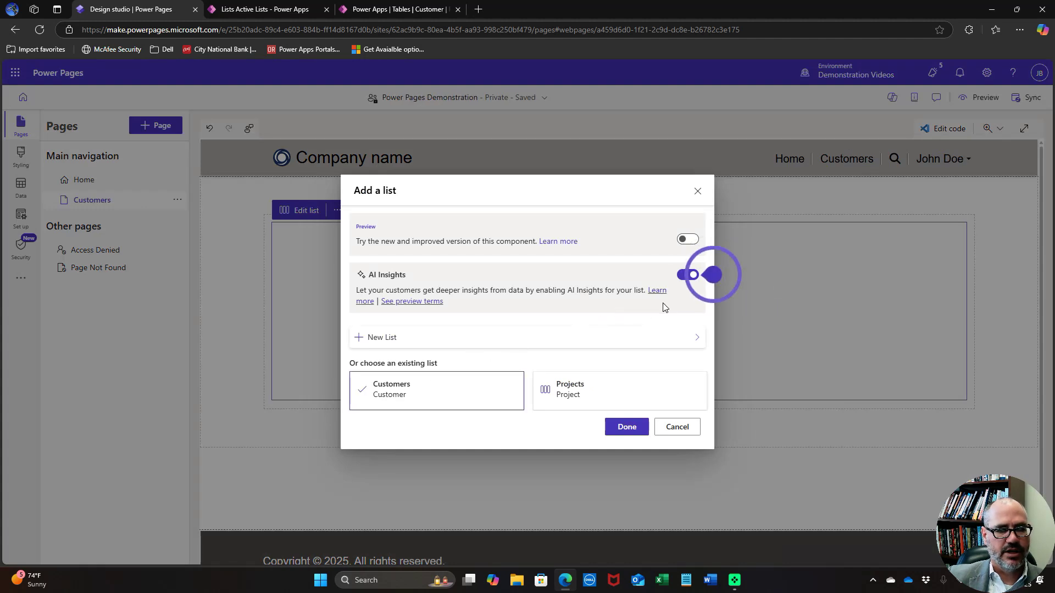
click(689, 276)
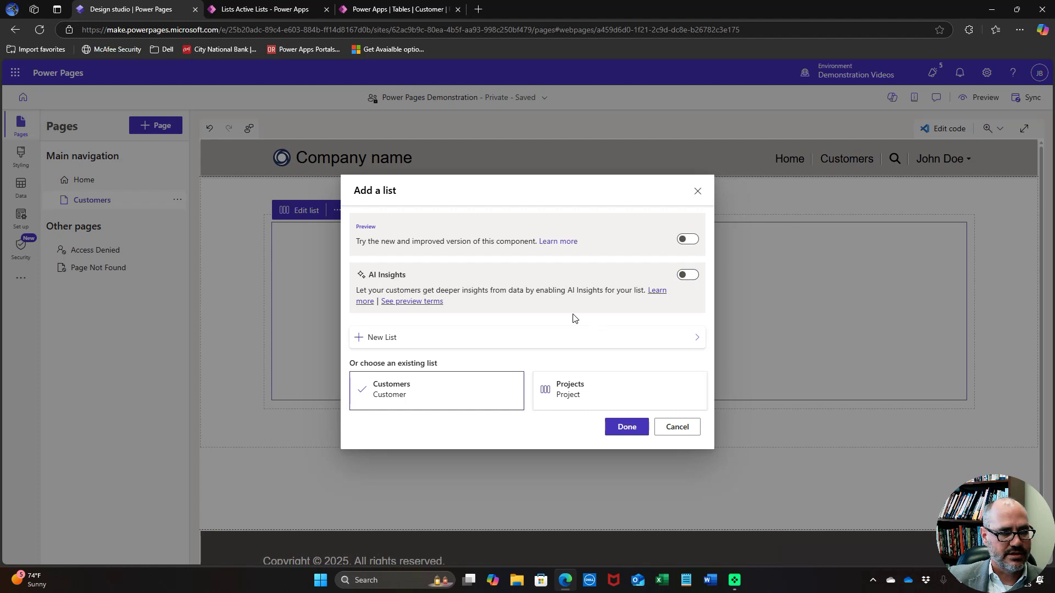
click(627, 427)
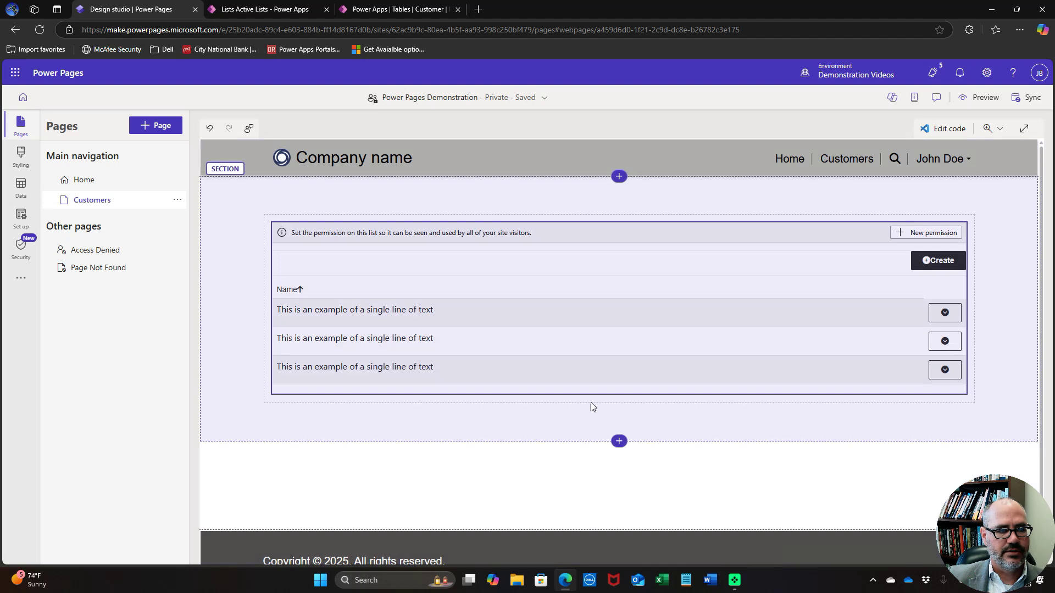
click(592, 401)
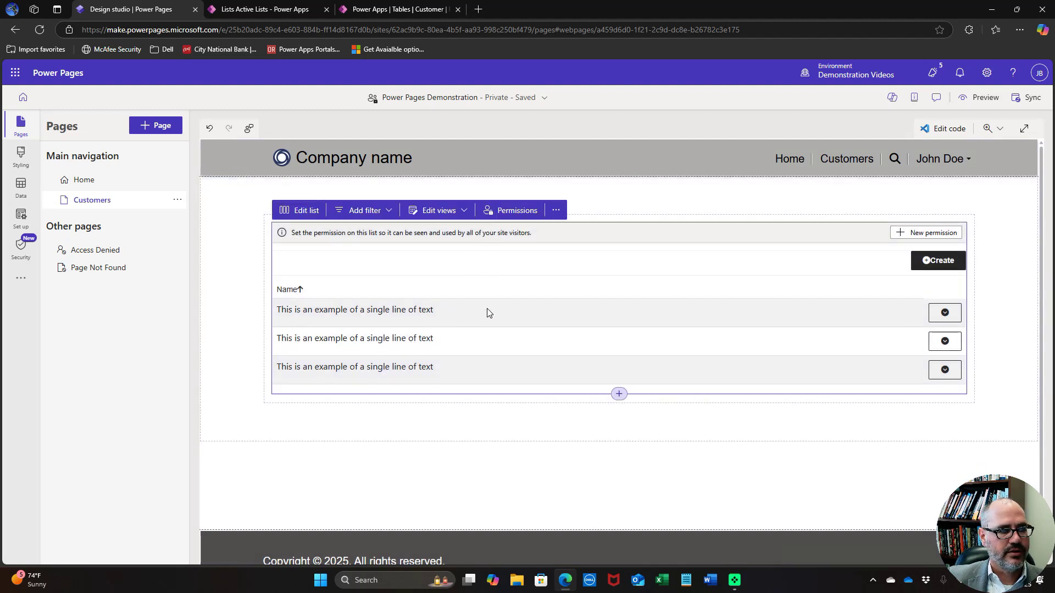
click(144, 128)
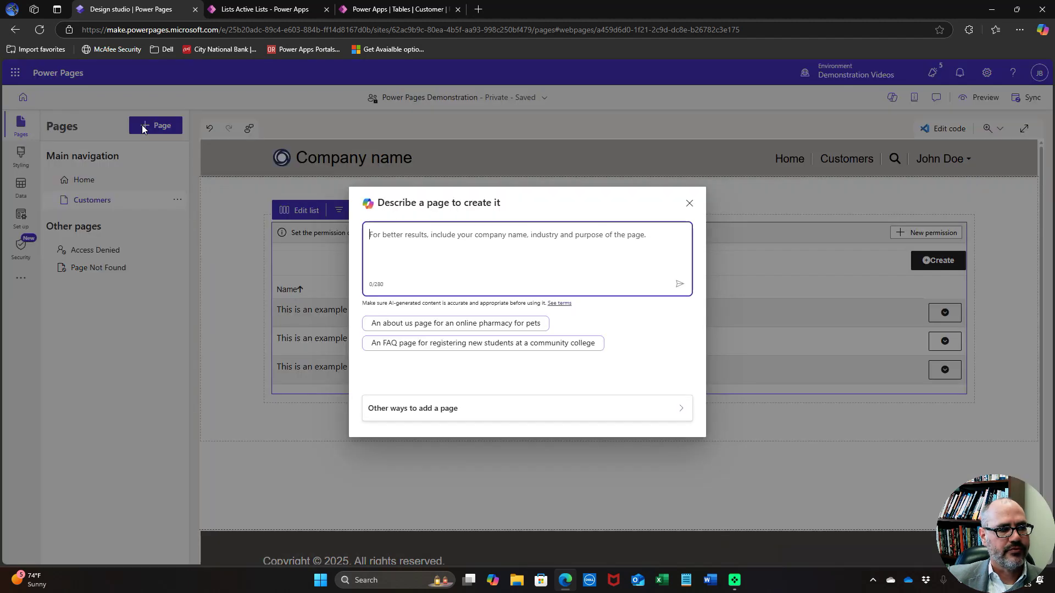
Add a blank page named 'Projects' to the main navigation
click(432, 408)
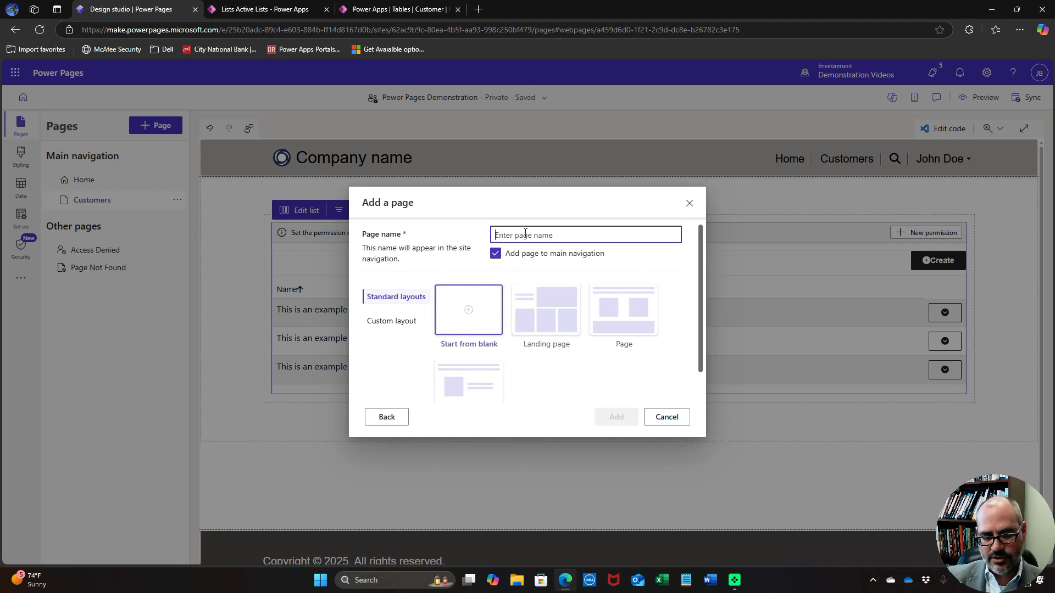
text(Projects)
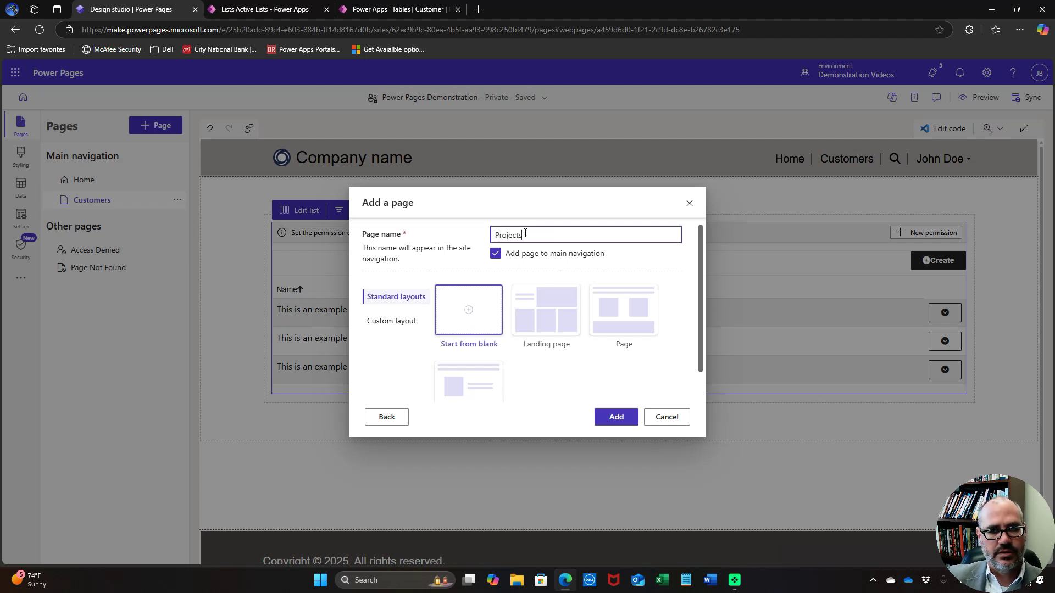
click(616, 417)
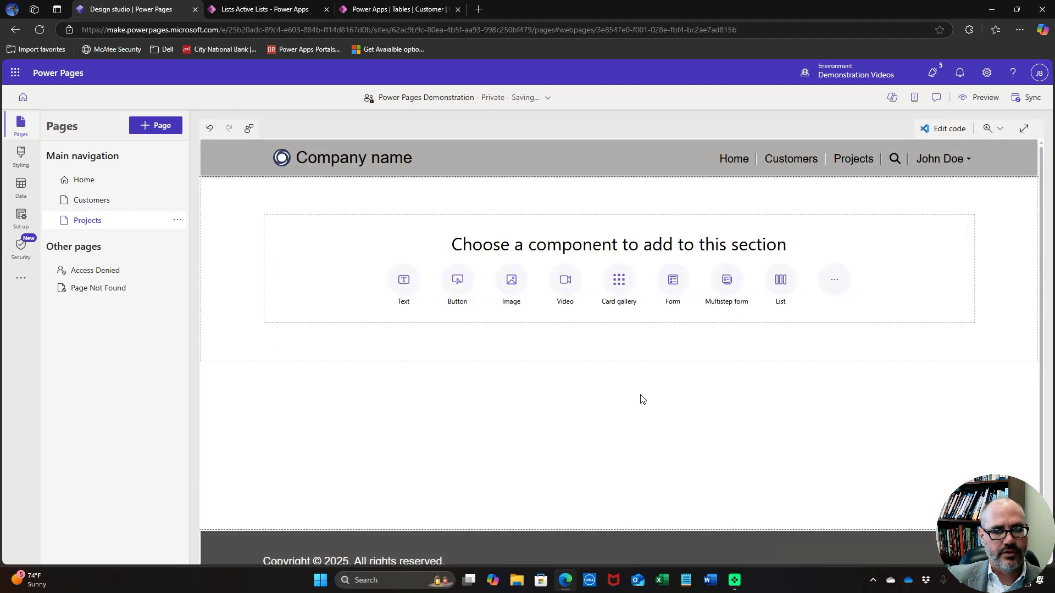
Put the existing Projects list on the page with AI Insights turned off
click(784, 287)
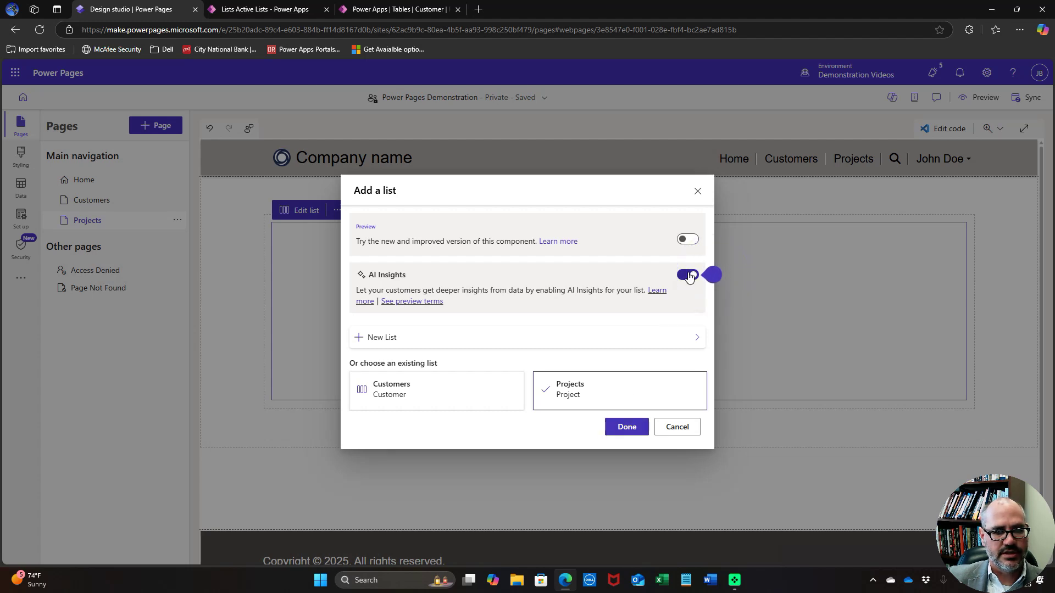
click(688, 275)
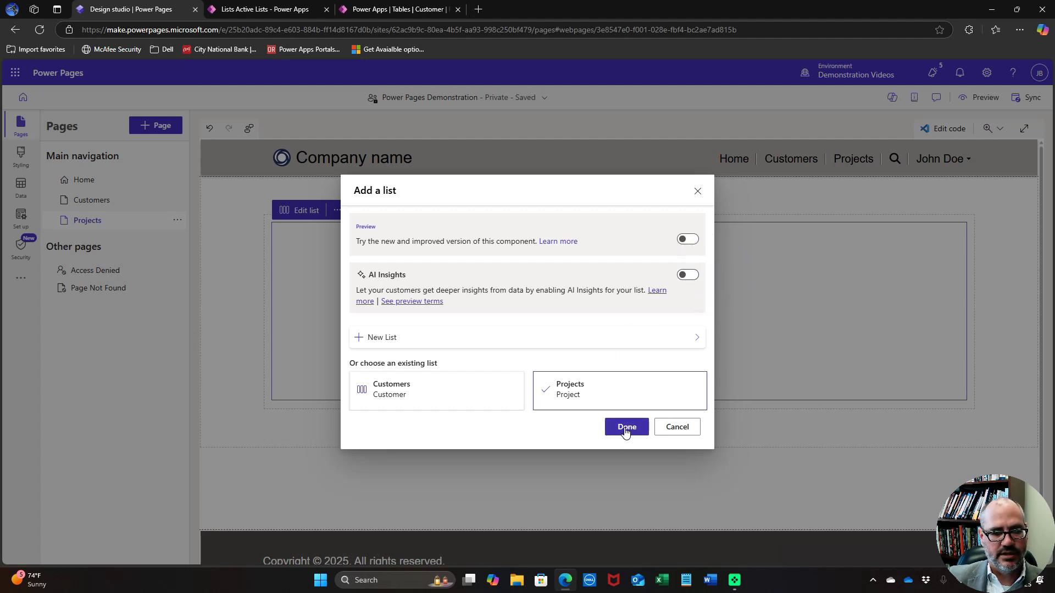
click(624, 427)
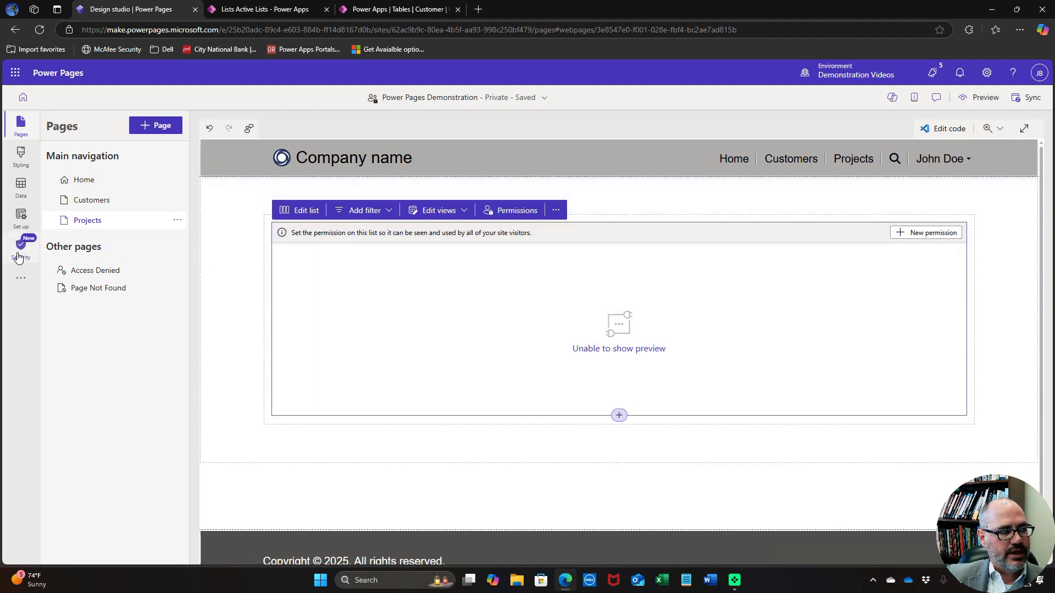
click(18, 254)
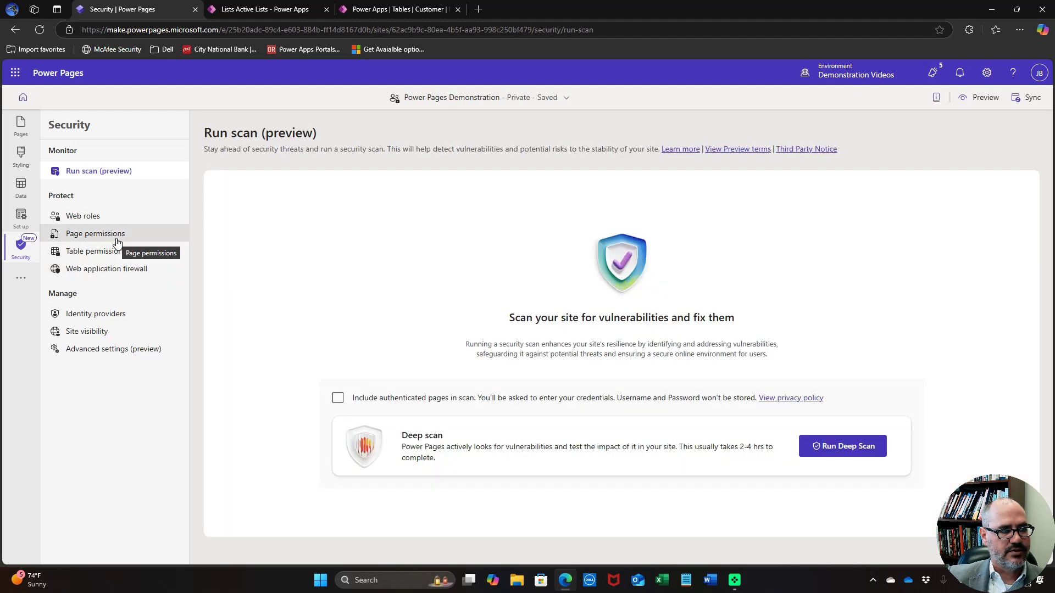
Restrict the Customers page so only Authenticated Users can view it
click(117, 236)
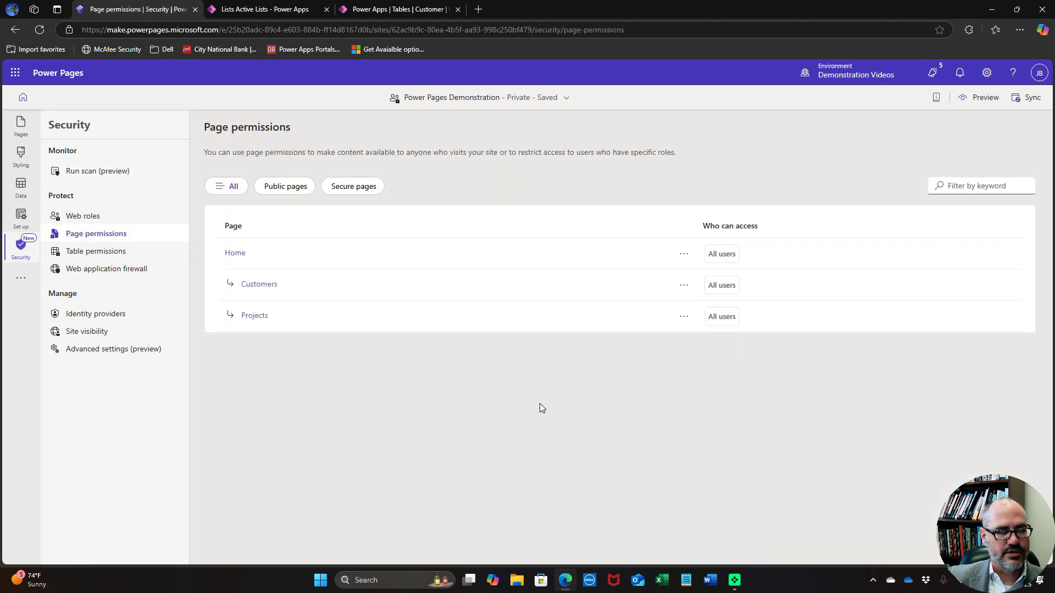
click(684, 286)
click(689, 299)
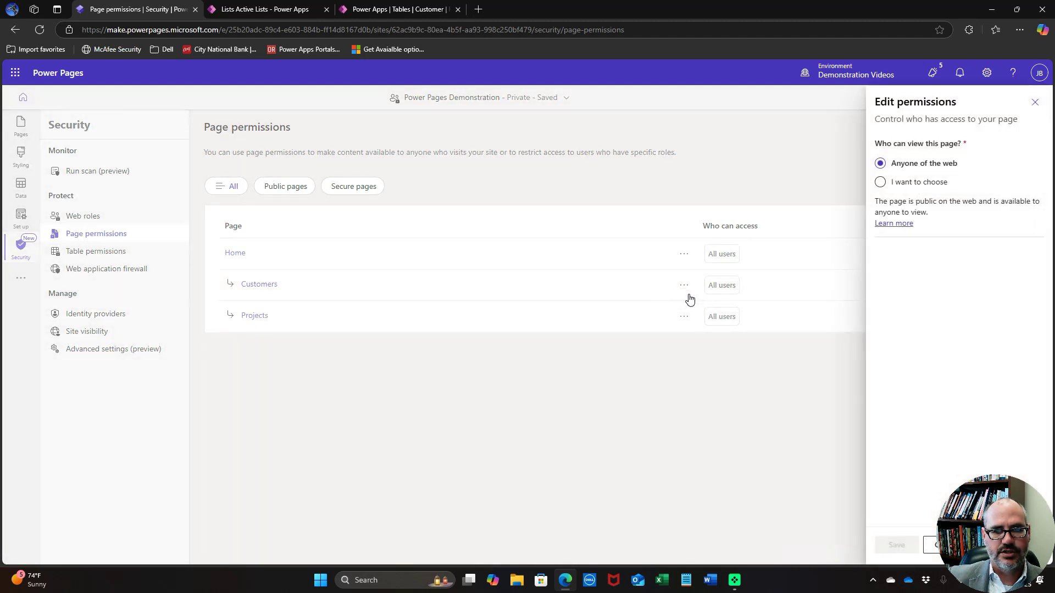
click(883, 183)
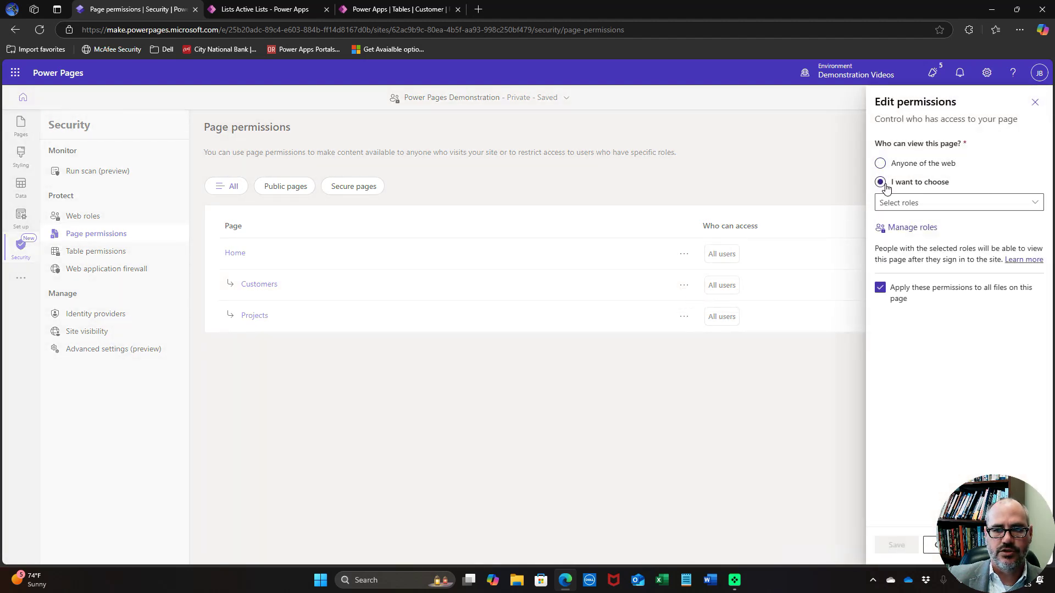
click(898, 202)
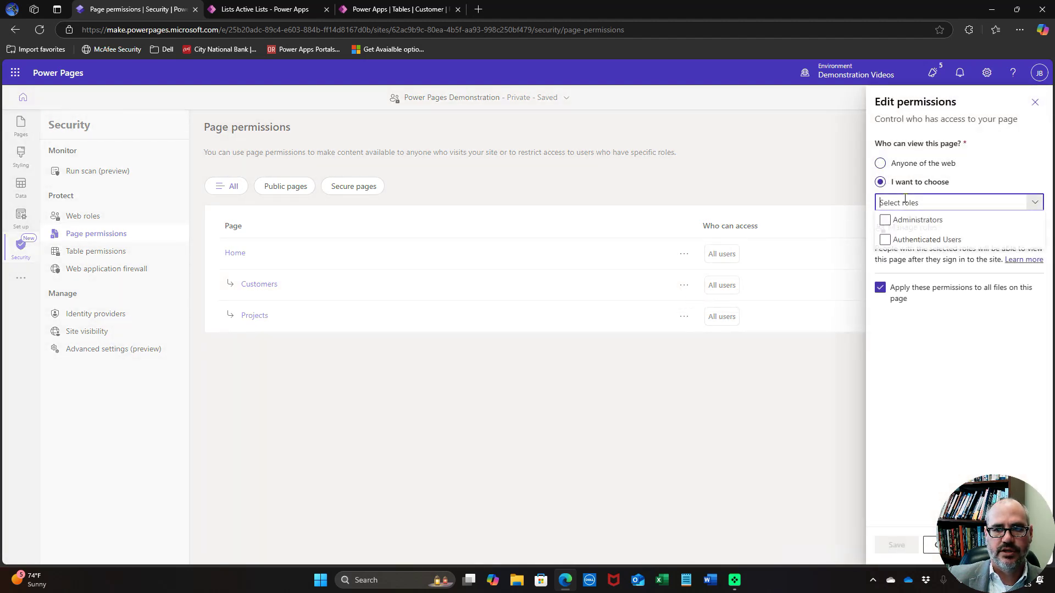
click(885, 240)
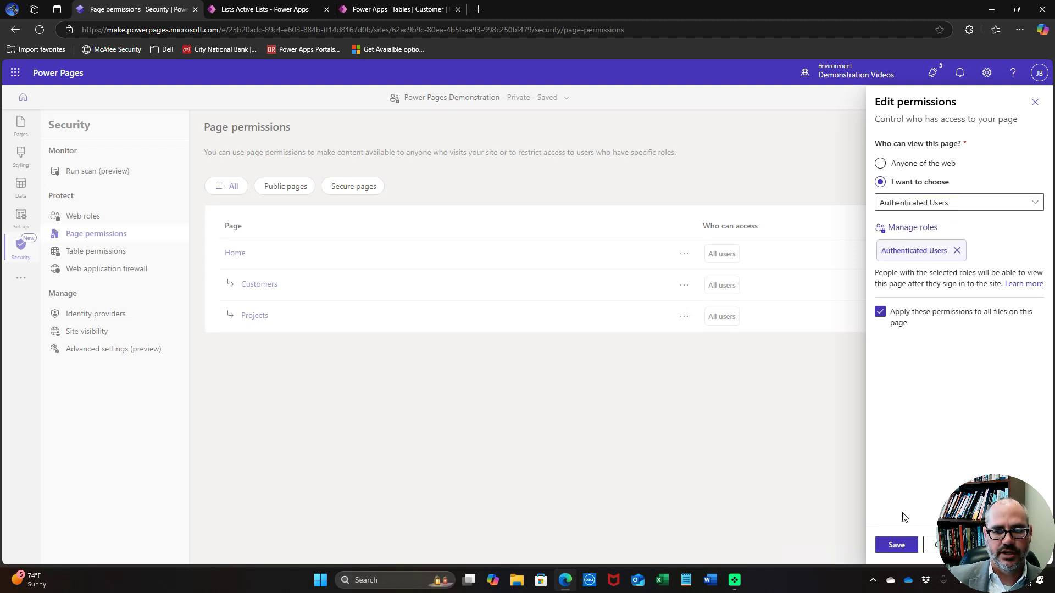
click(901, 544)
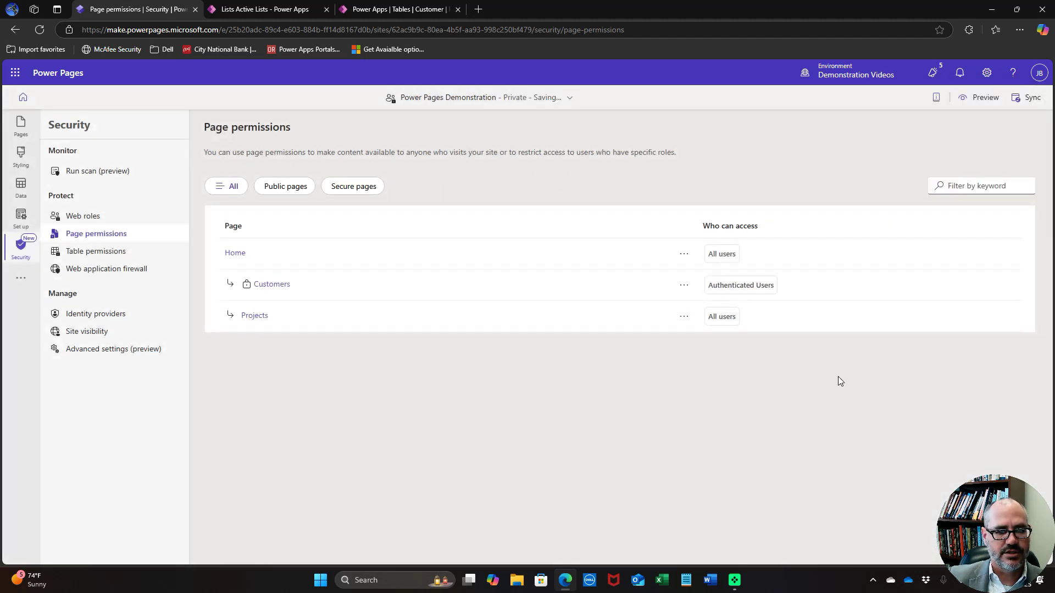
Restrict the Projects page so only Authenticated Users can view it
click(684, 317)
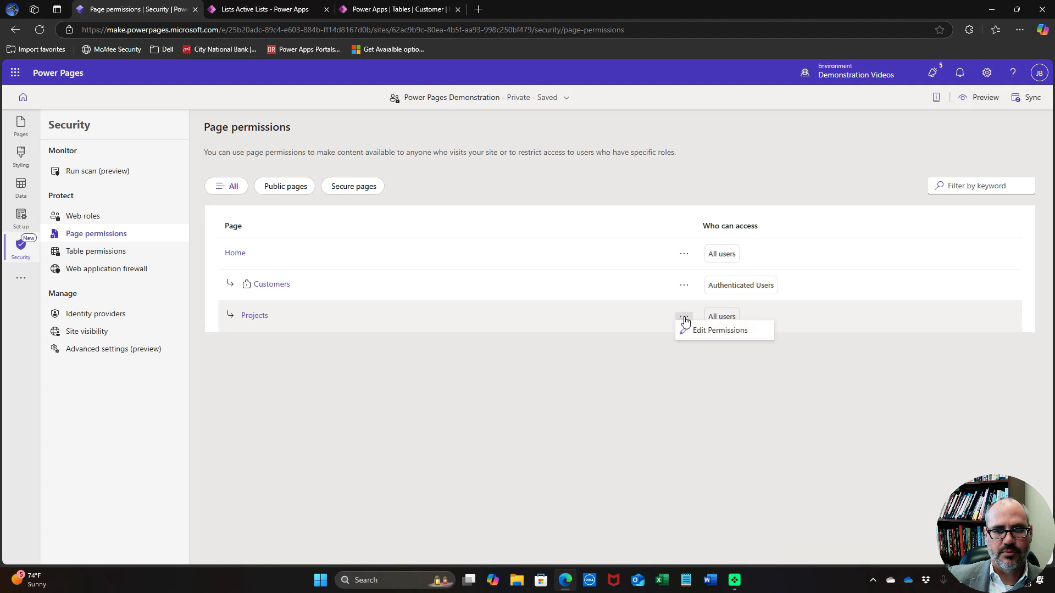
click(705, 330)
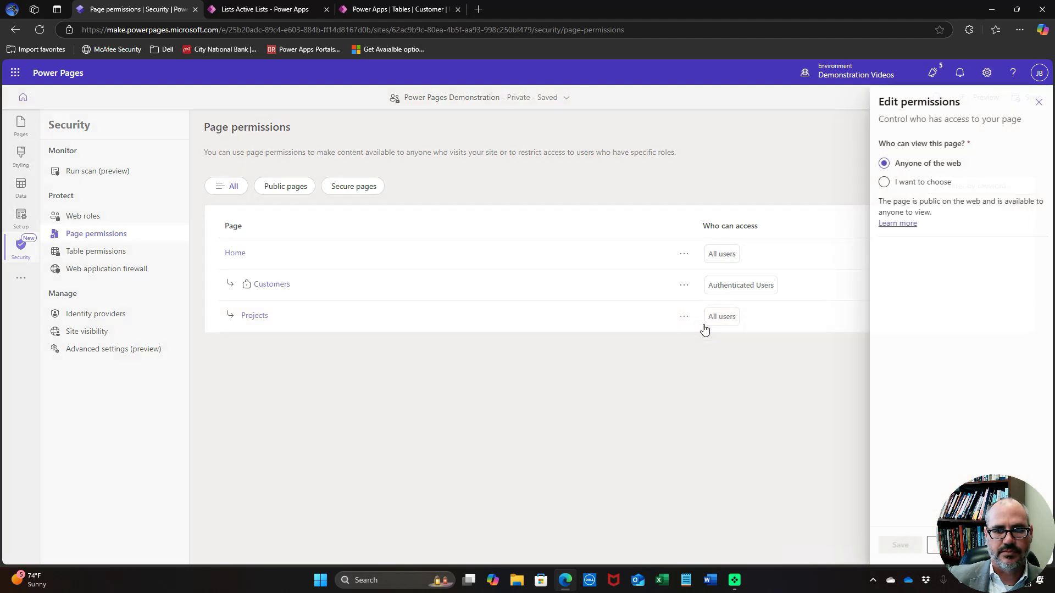
click(881, 182)
click(906, 202)
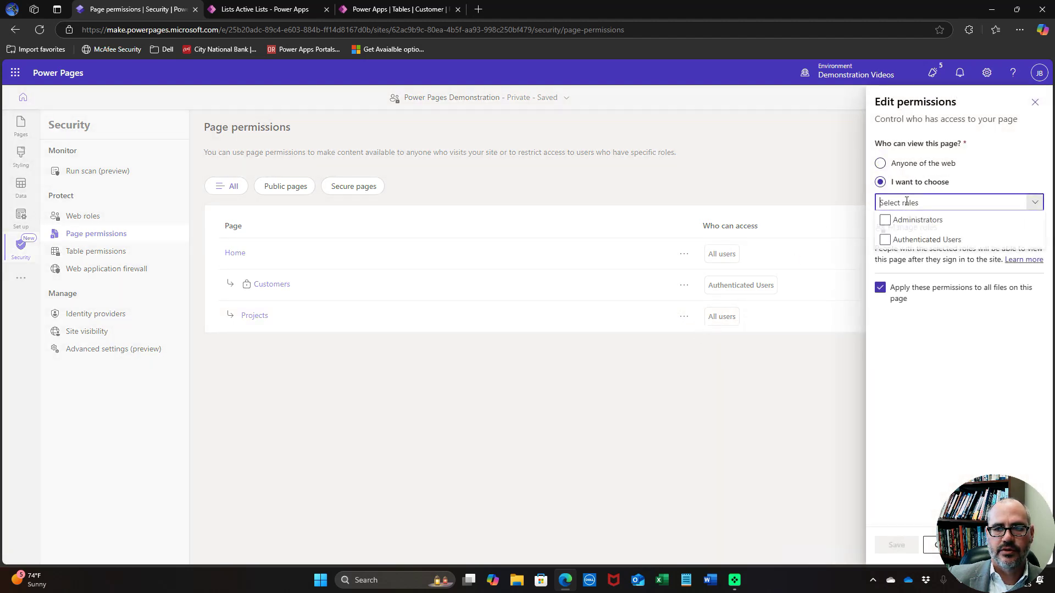
click(885, 240)
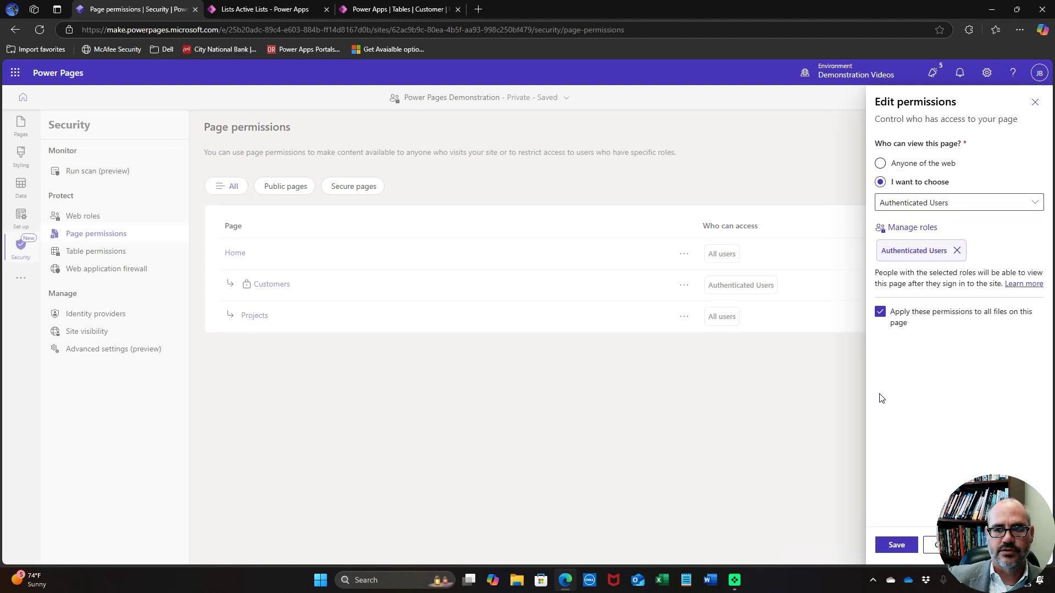
click(894, 543)
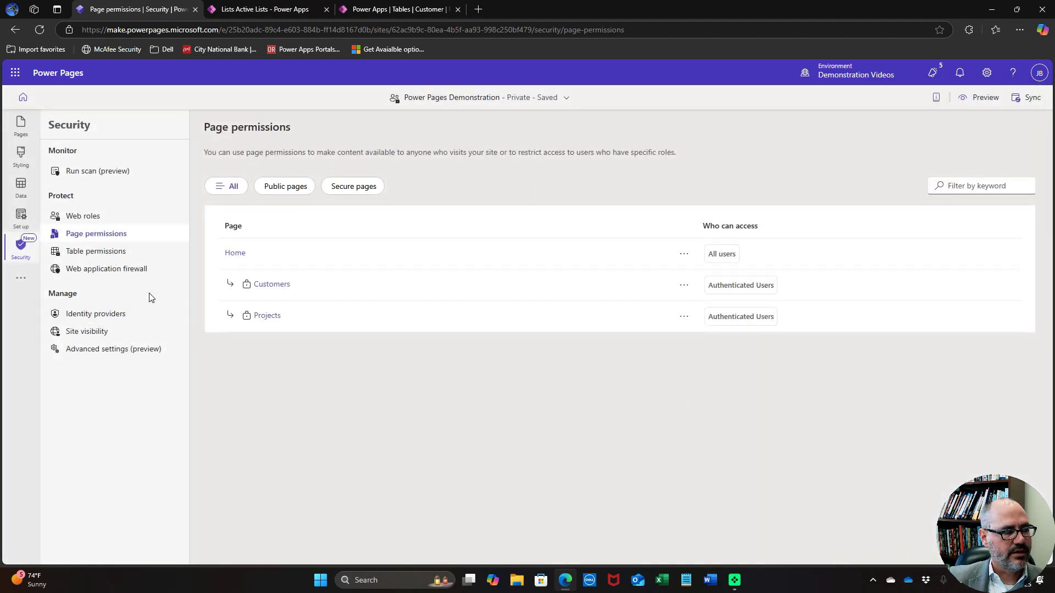
click(105, 251)
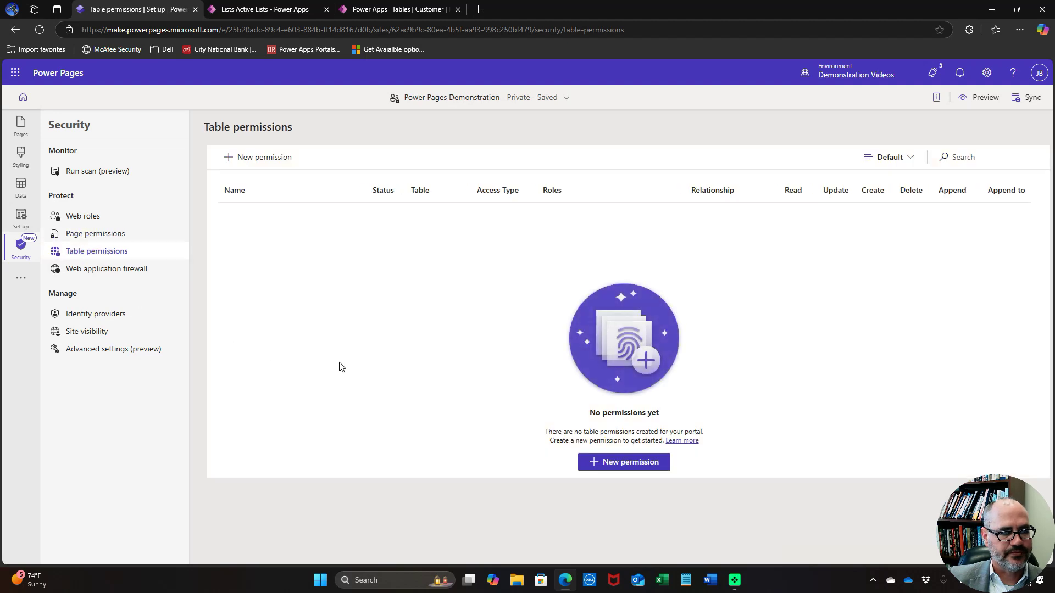
Start a new table permission named 'Customers' targeting the Customer table
click(605, 464)
click(783, 181)
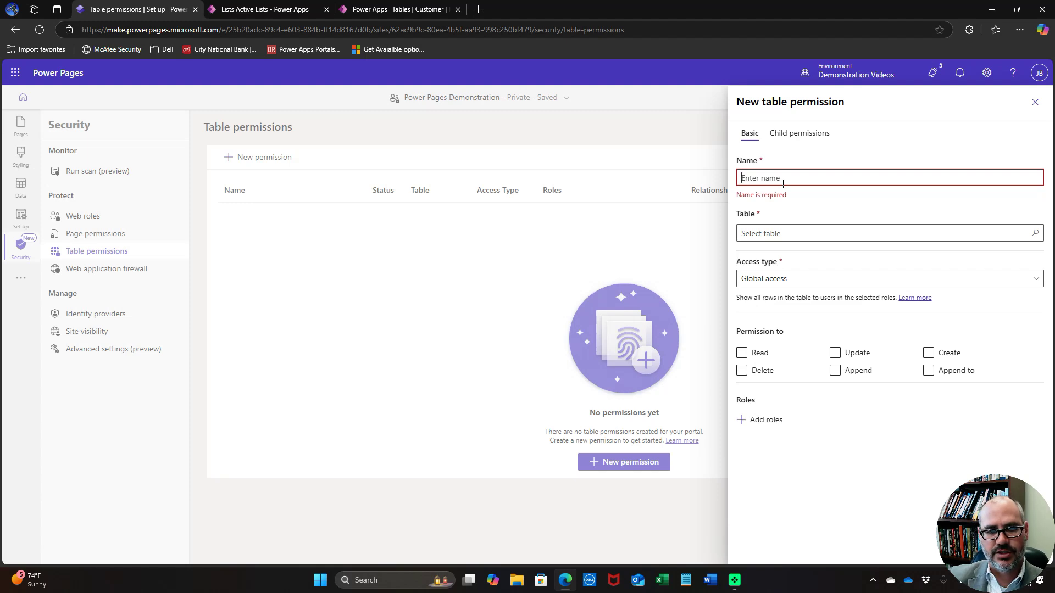
text(Cu)
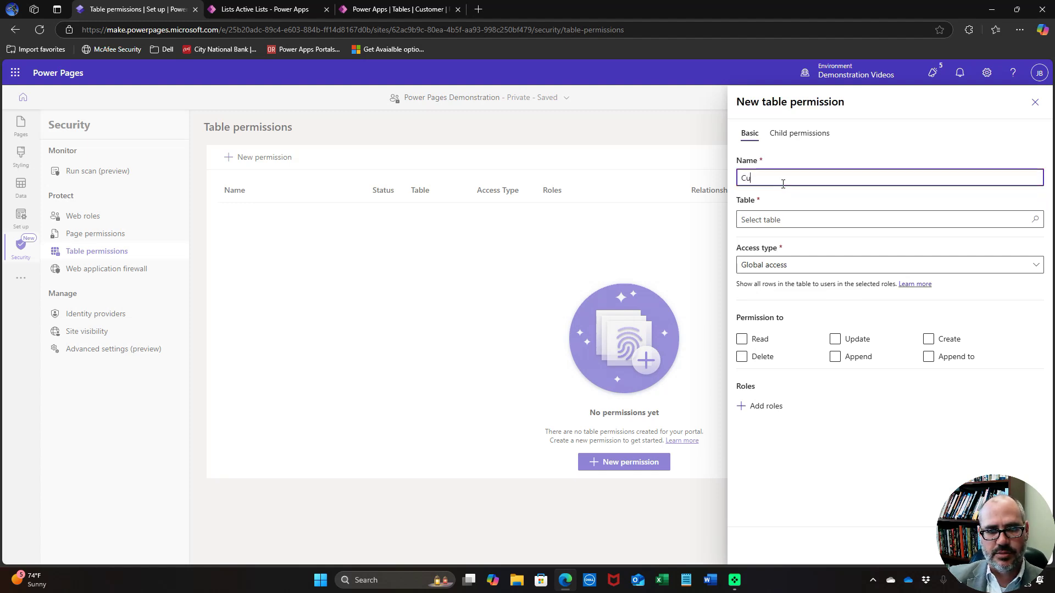
text(stomers)
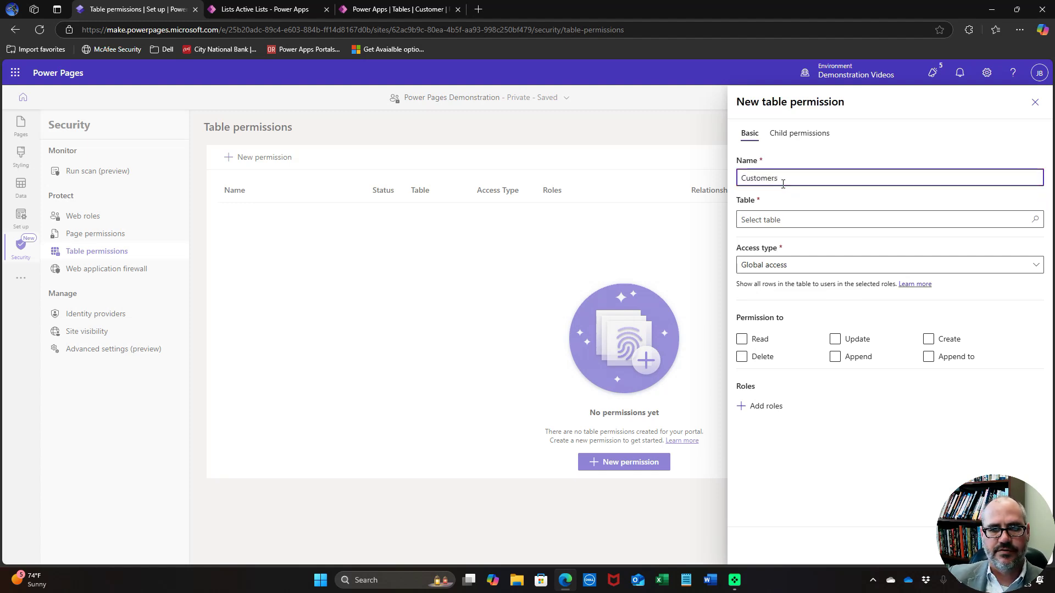
click(788, 220)
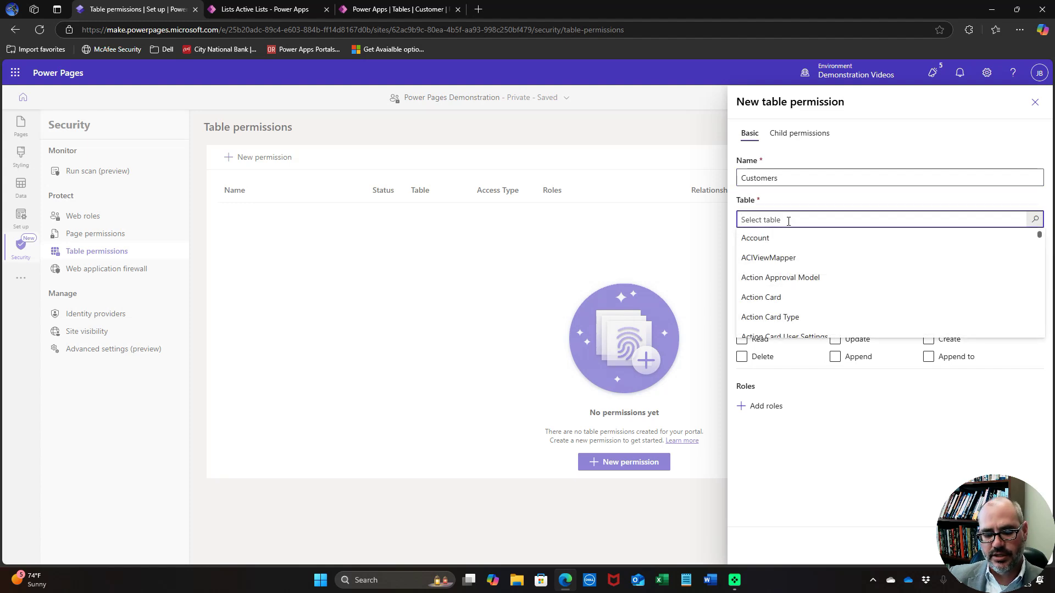
text(su)
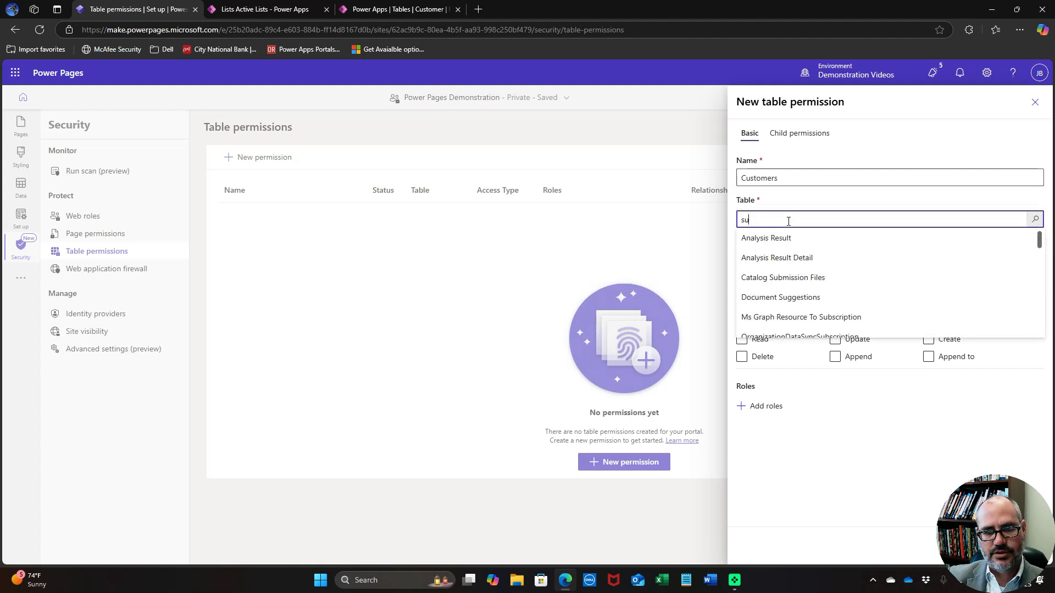
key(BackSpace)
key(BackSpace)
text(cust)
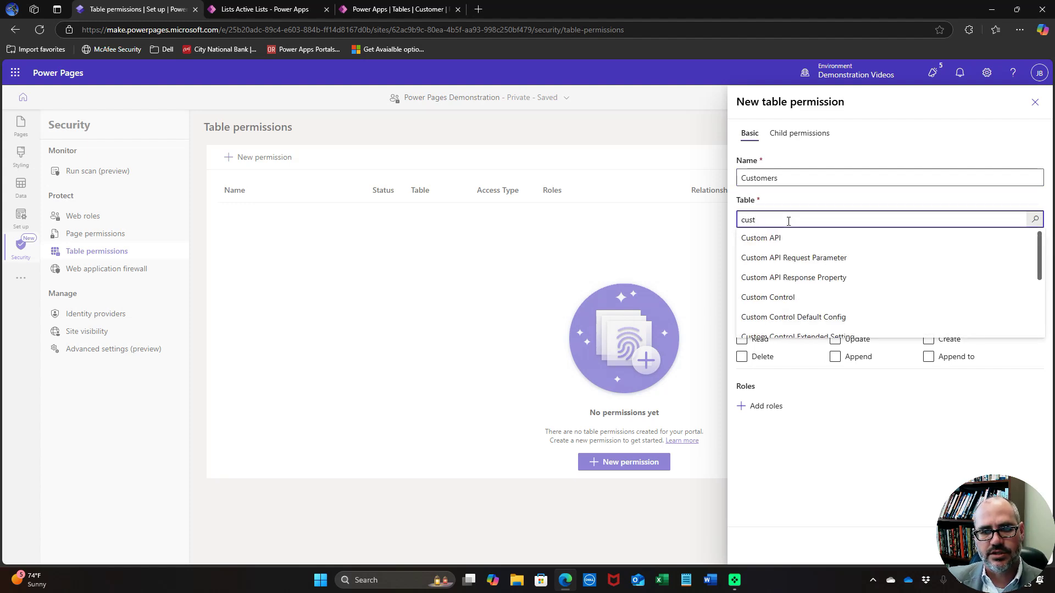
text(omer)
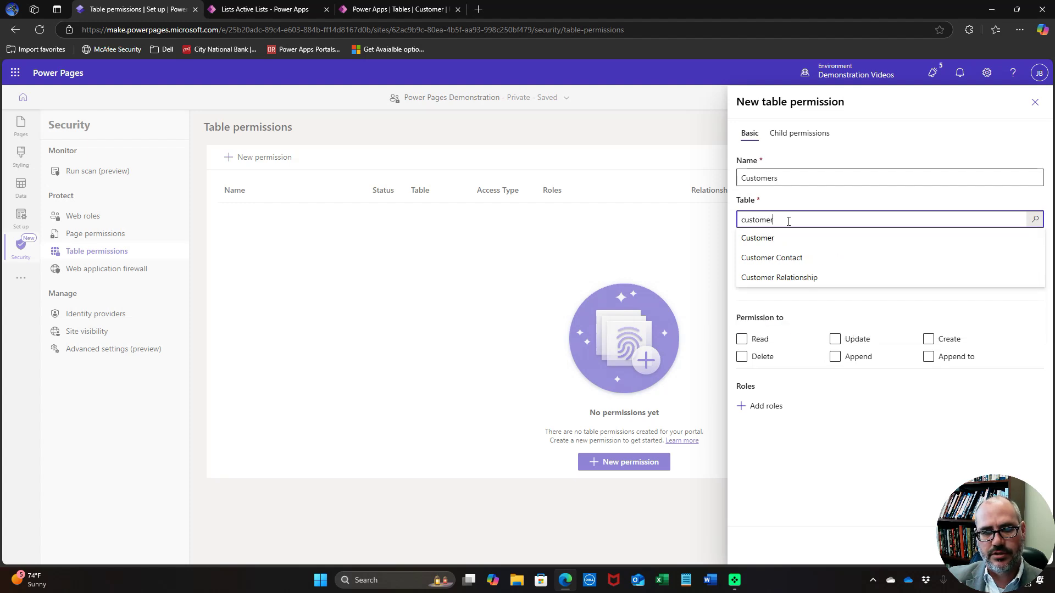
click(761, 237)
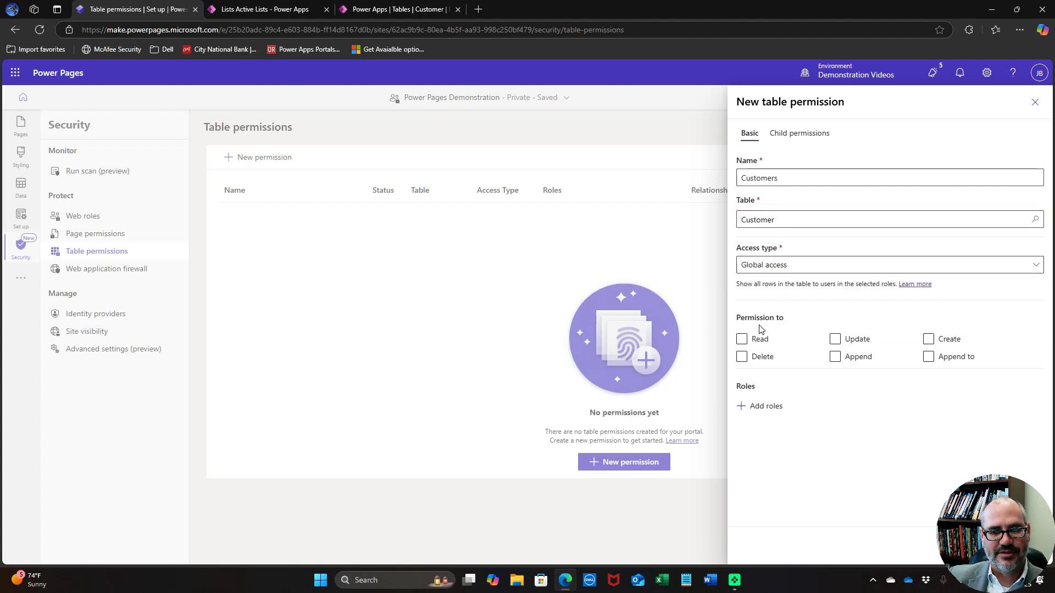
Grant Read, Update, Create, Delete, Append and Append to for Authenticated Users, then save
click(750, 345)
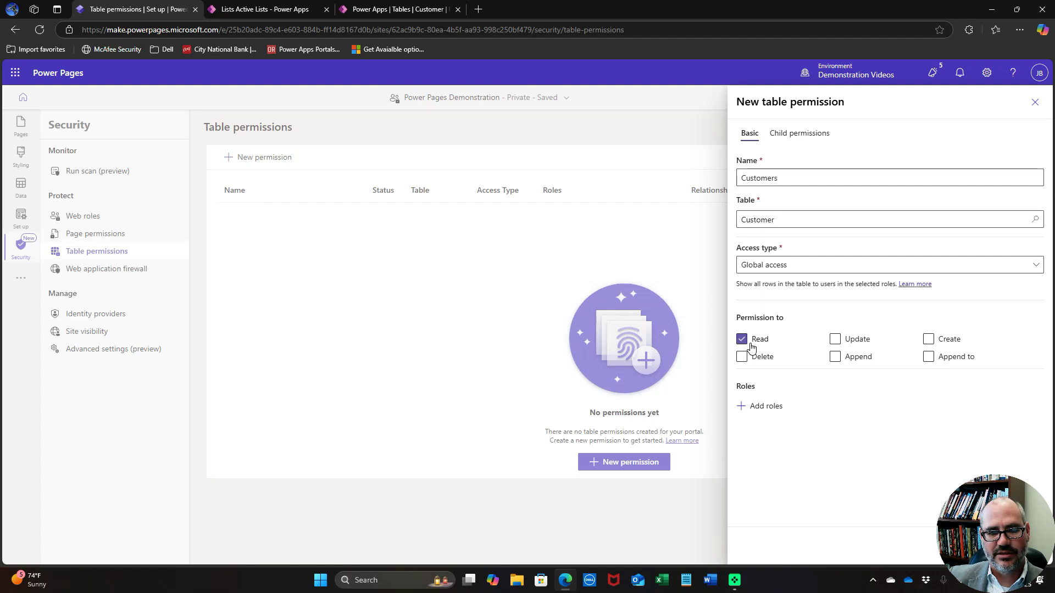
click(835, 339)
click(929, 341)
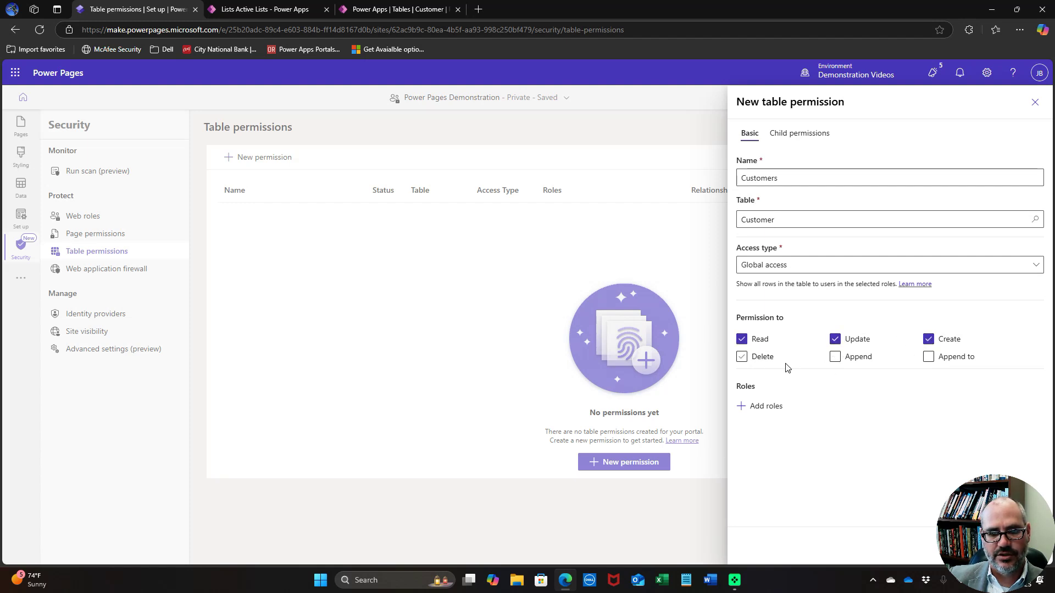
click(742, 358)
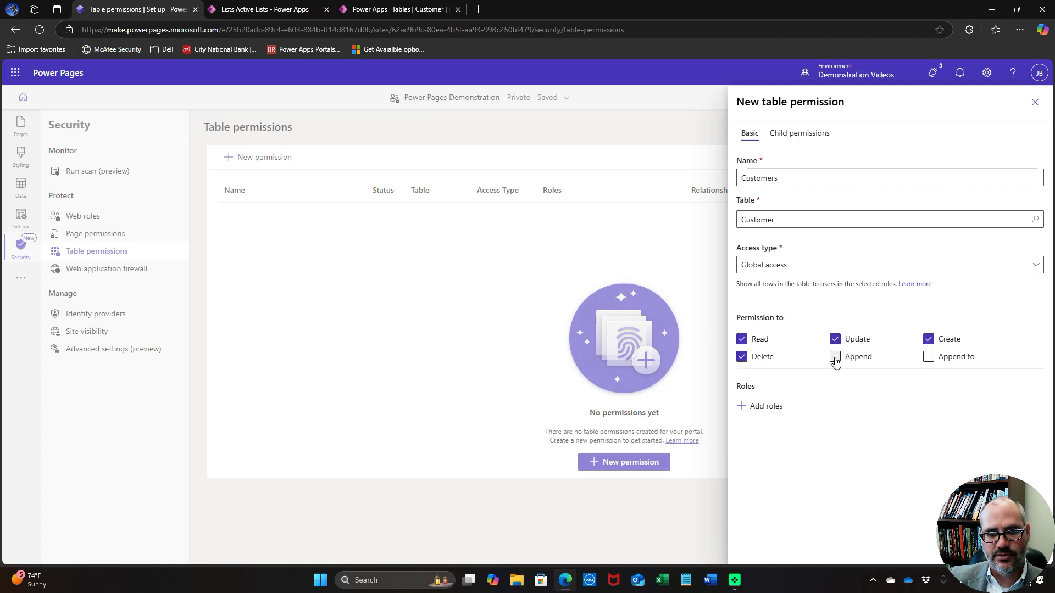
click(835, 358)
click(929, 358)
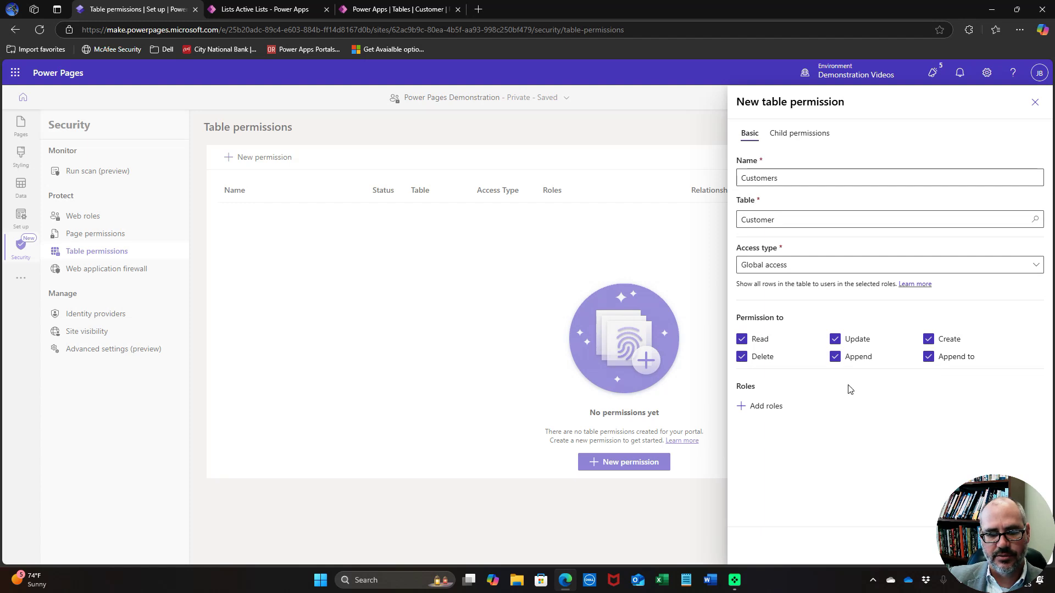
click(762, 410)
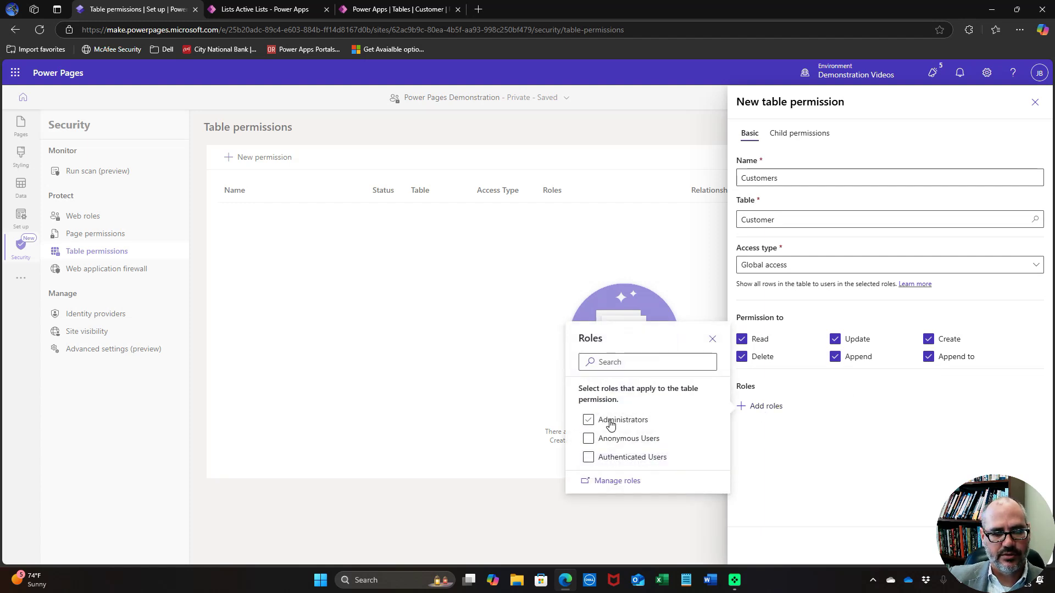
click(588, 457)
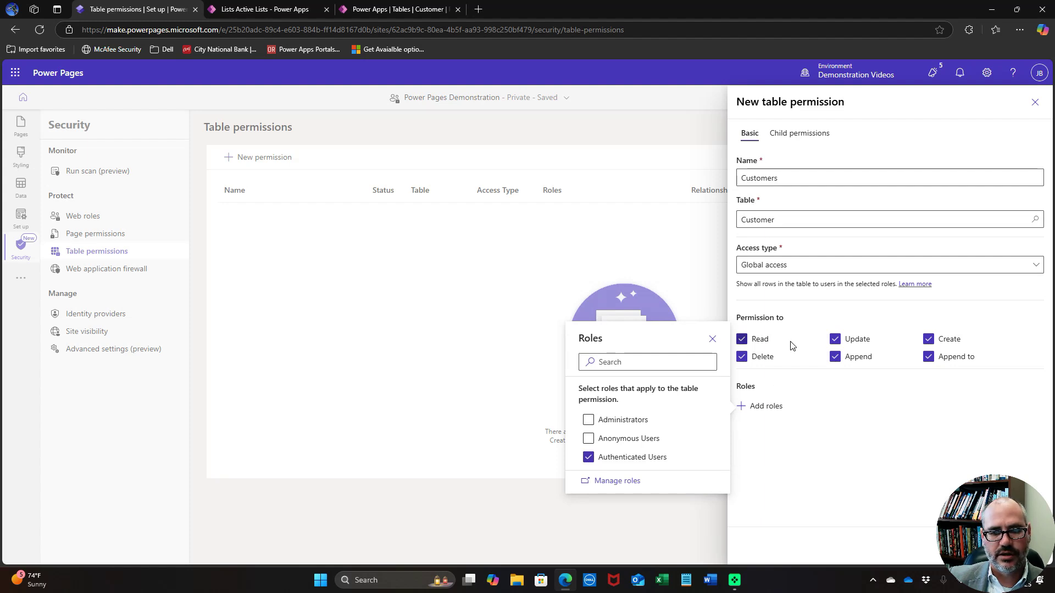
click(830, 440)
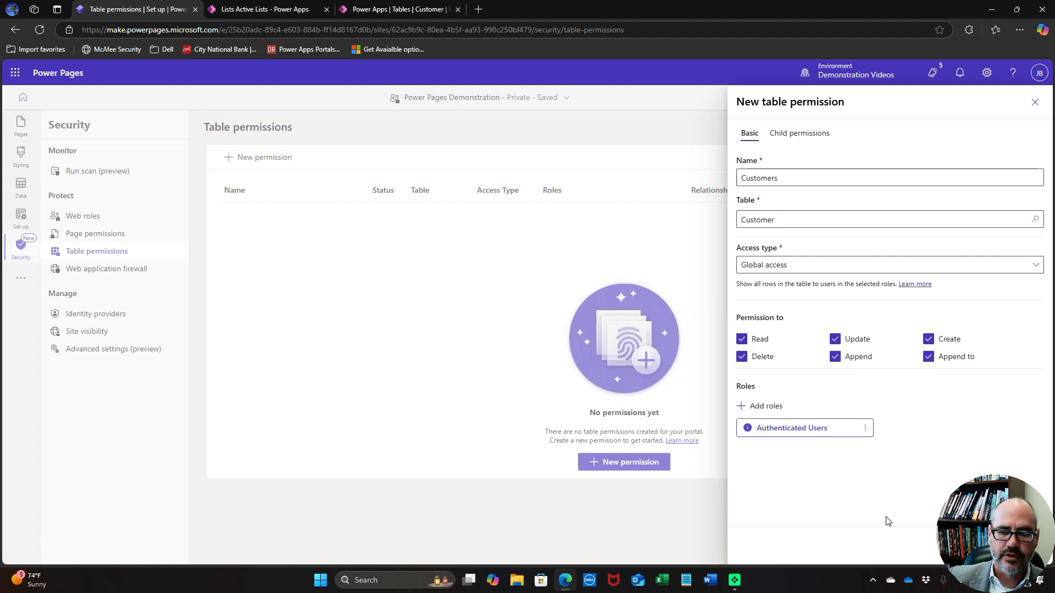
click(1016, 9)
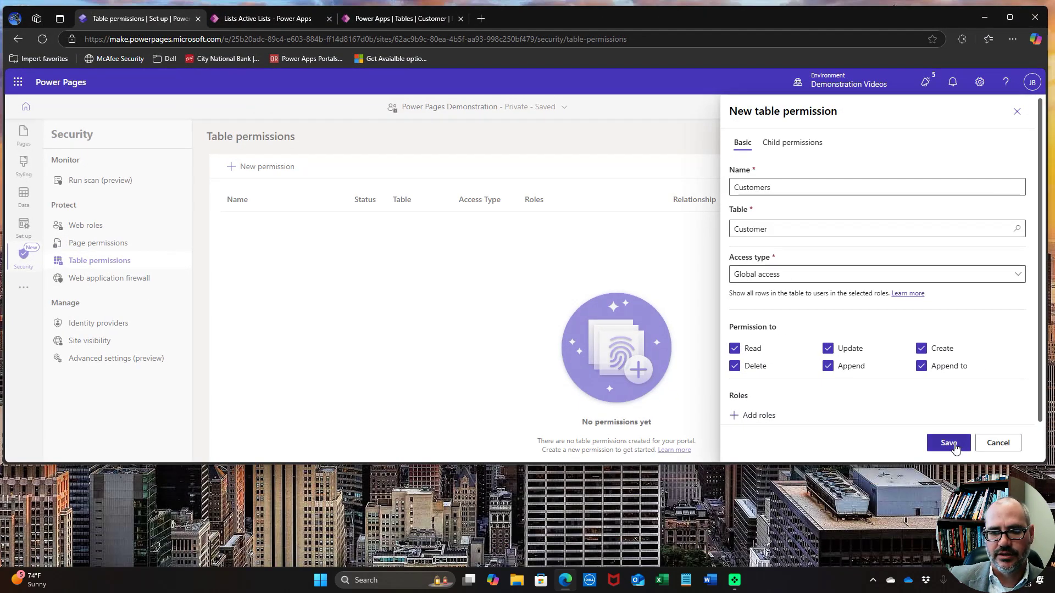
click(955, 446)
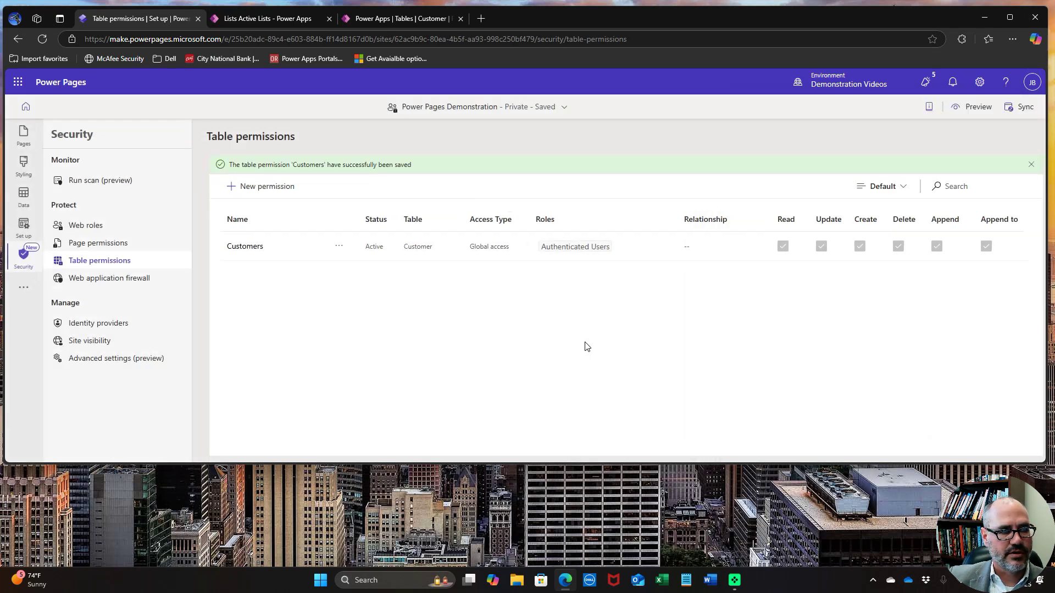
Start a new table permission named 'Customer Contacts' on the Customer Contact table
click(278, 187)
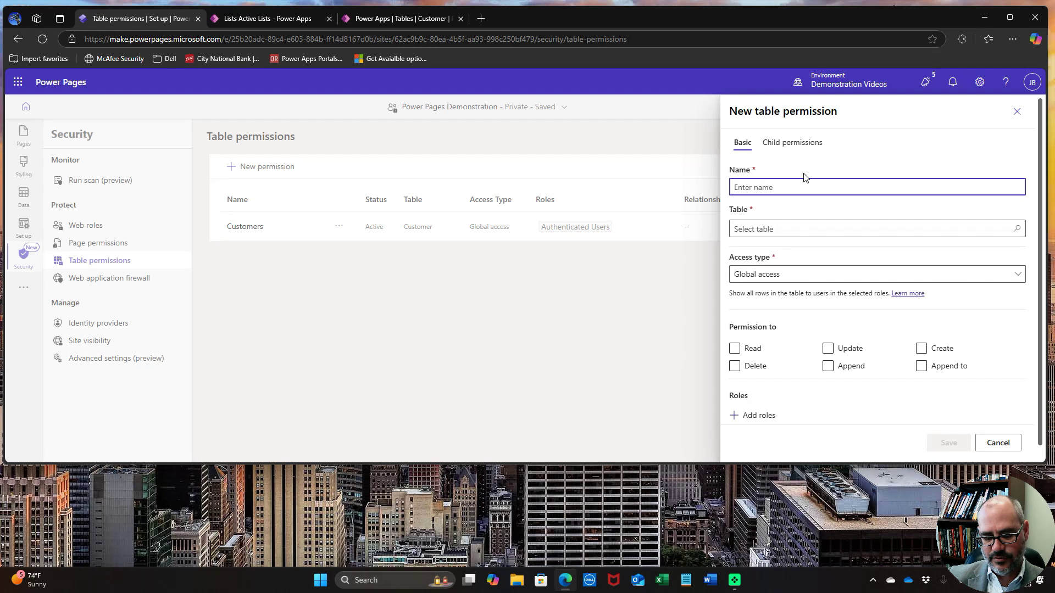
text(Contacts)
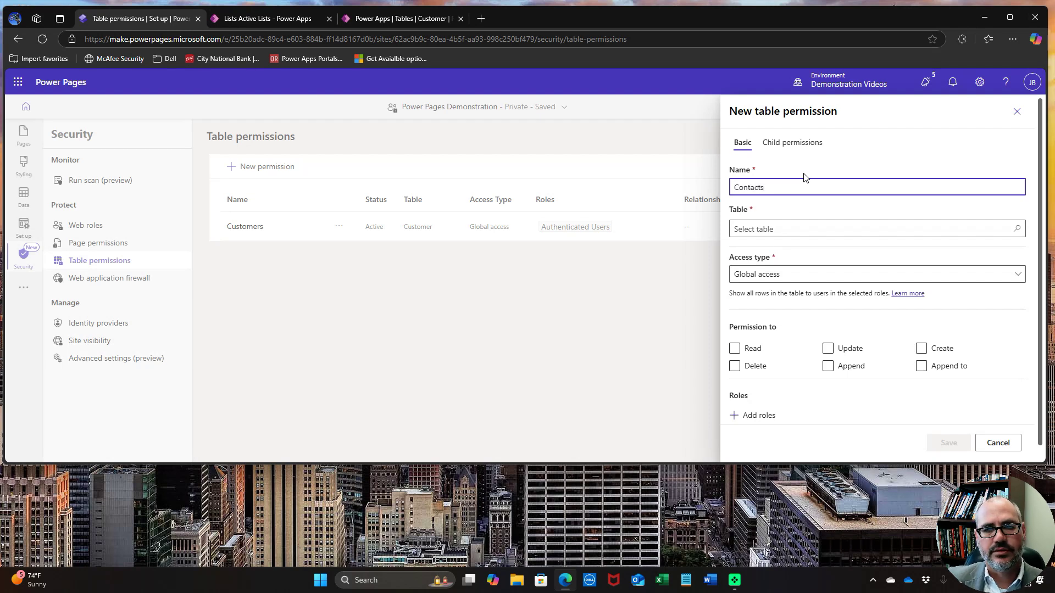
click(809, 230)
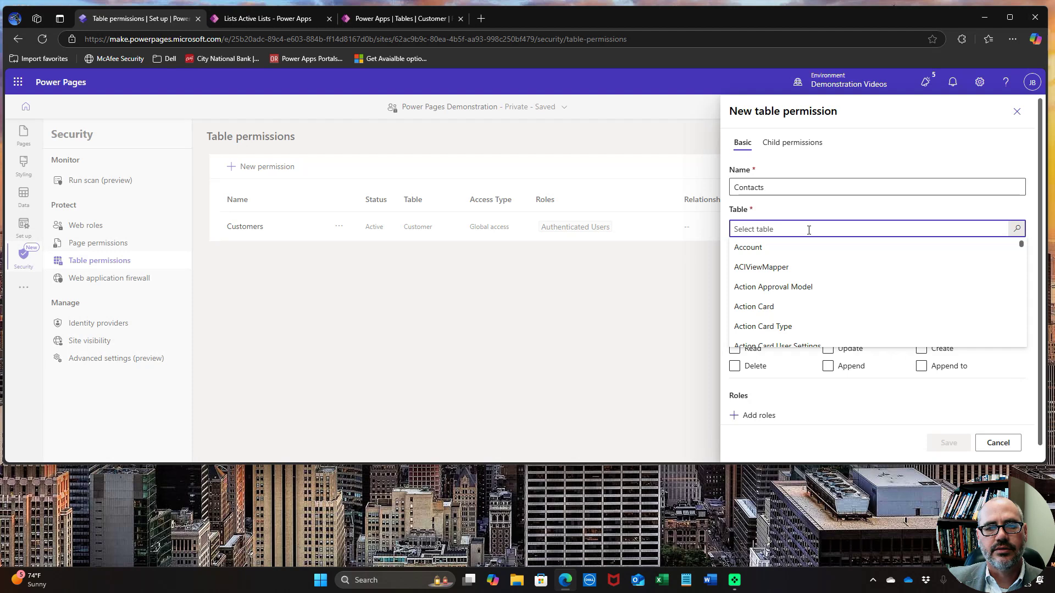
click(746, 186)
text(Customer)
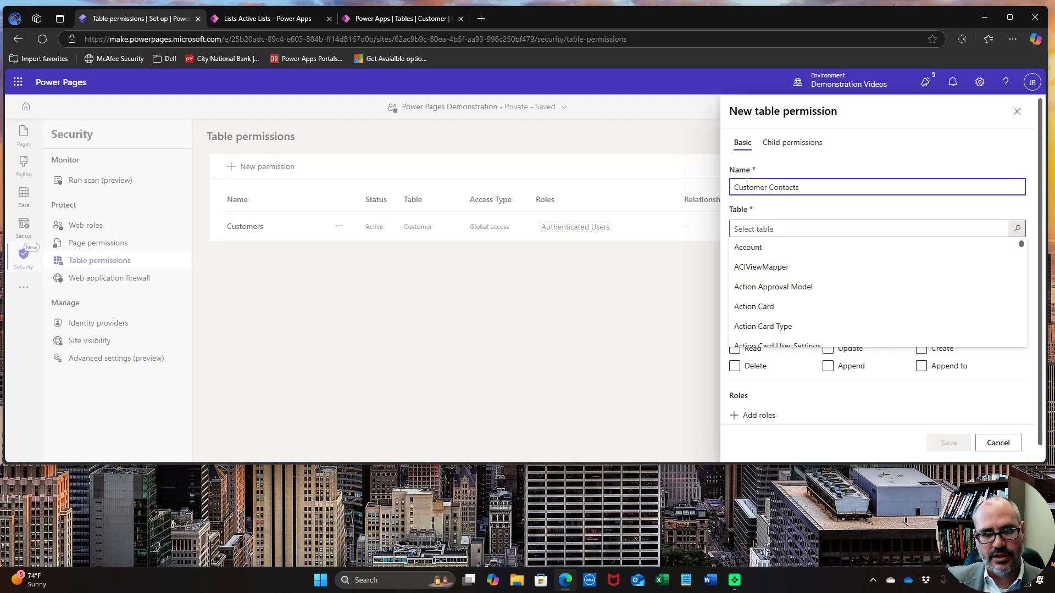
click(812, 230)
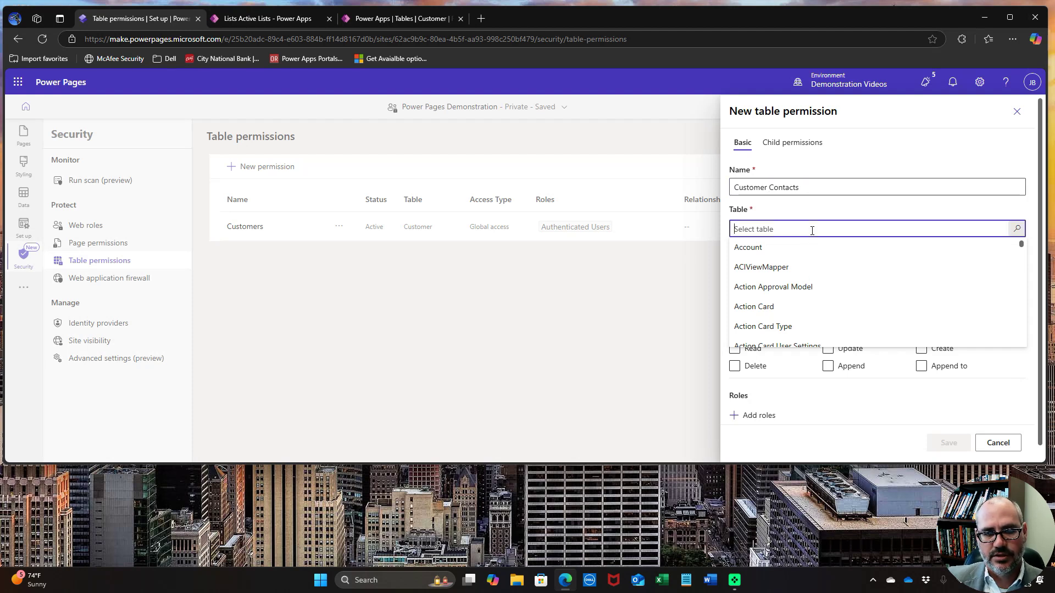
text(custom)
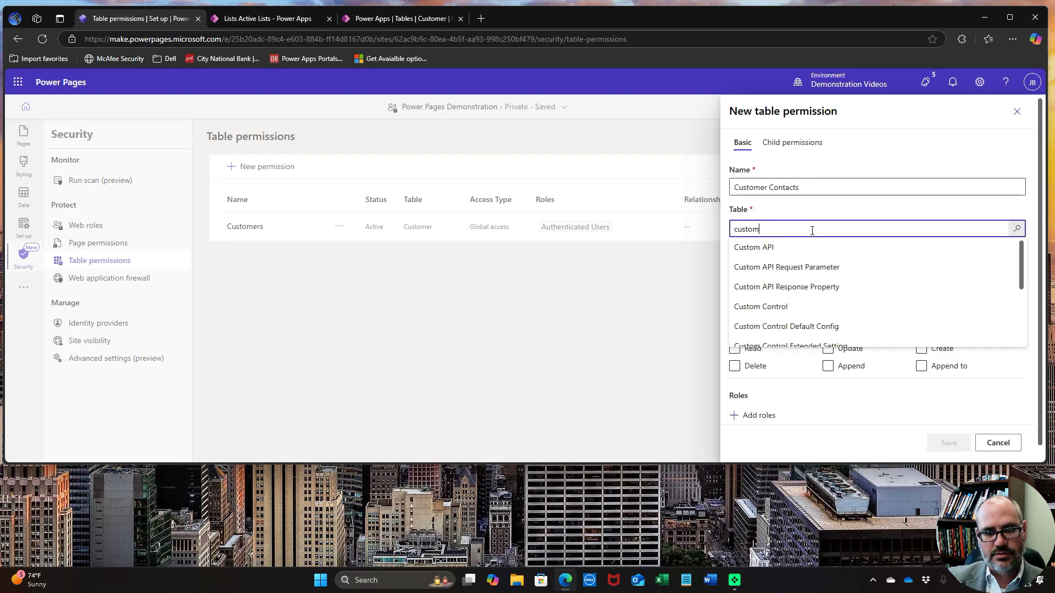
text(er)
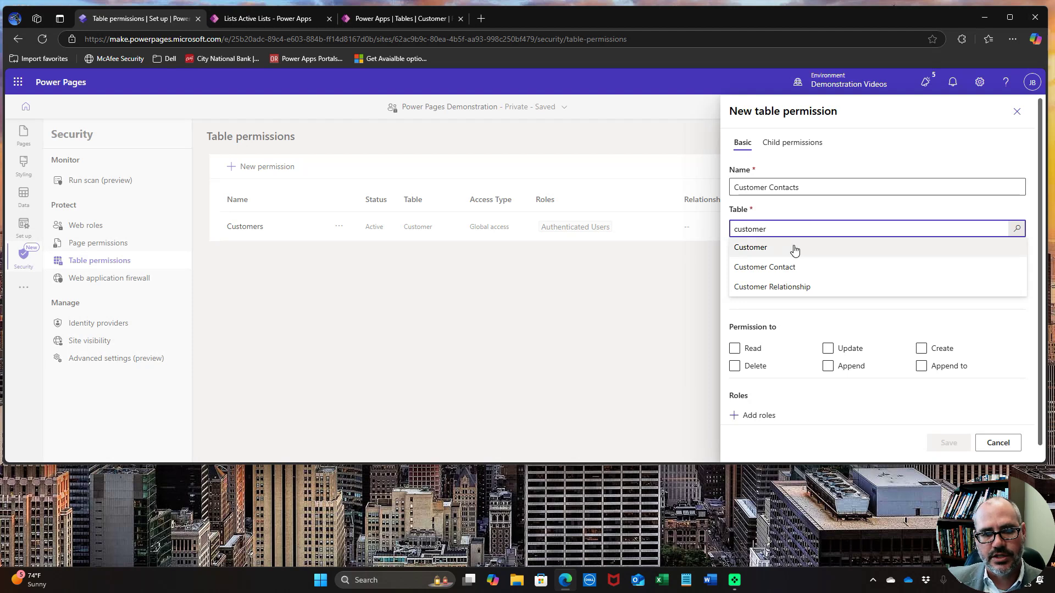
click(790, 266)
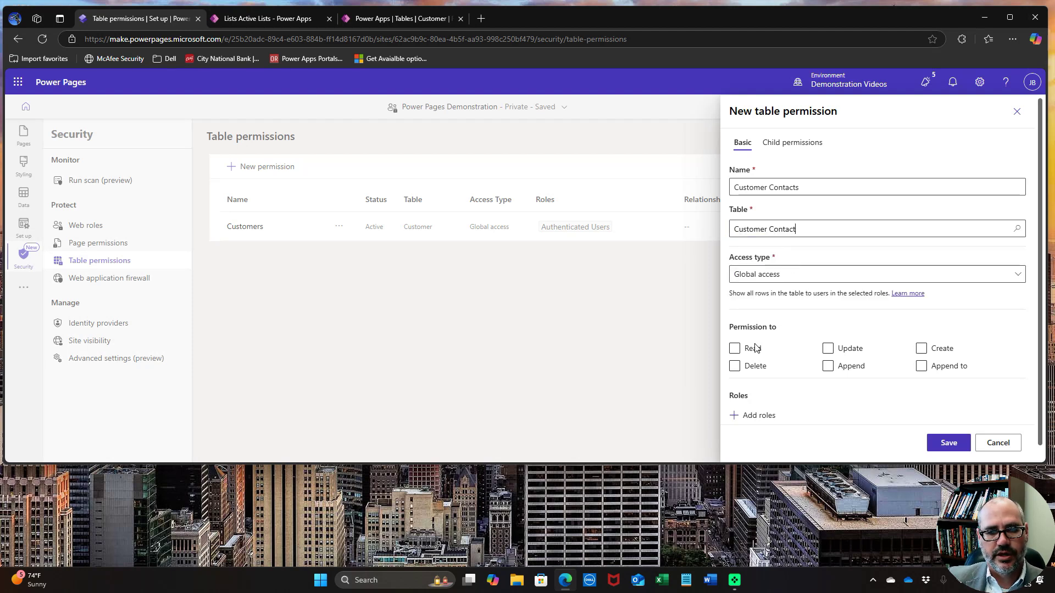
Grant all six privileges to the Authenticated Users role and save the permission
click(735, 348)
click(827, 349)
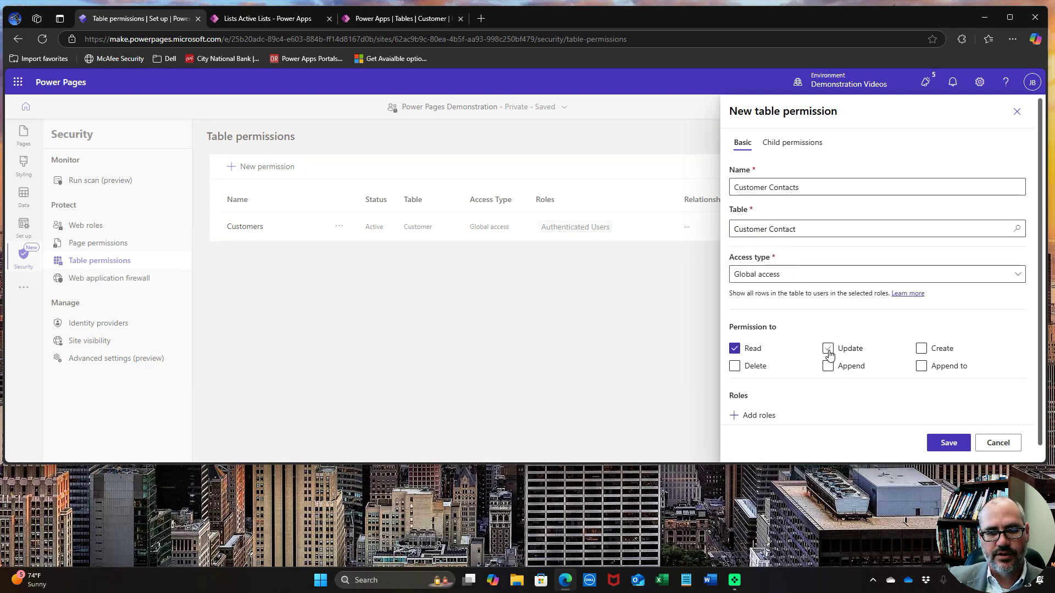
click(921, 348)
click(921, 366)
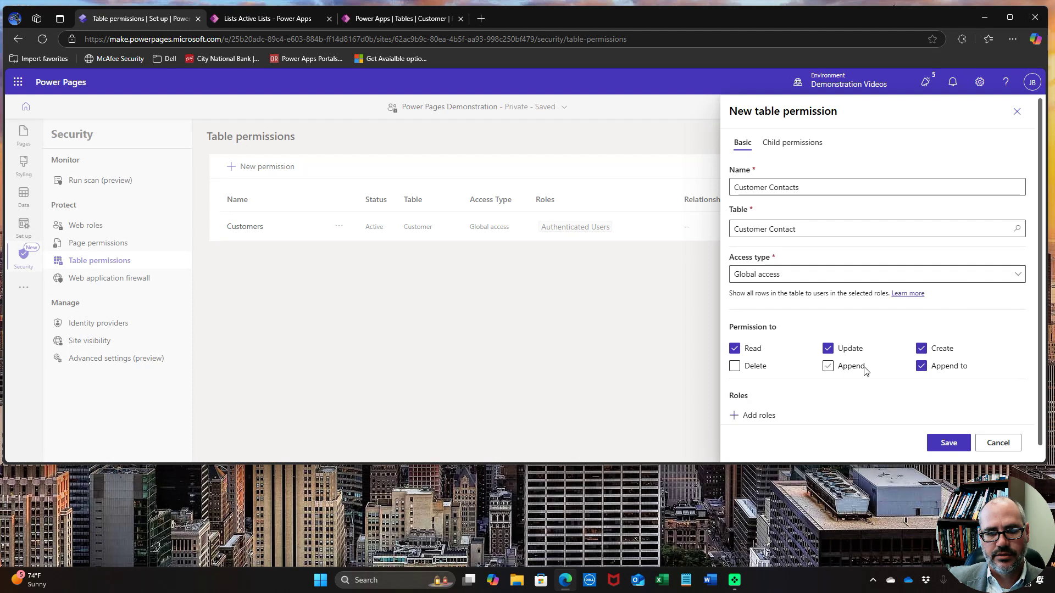
click(828, 367)
click(743, 368)
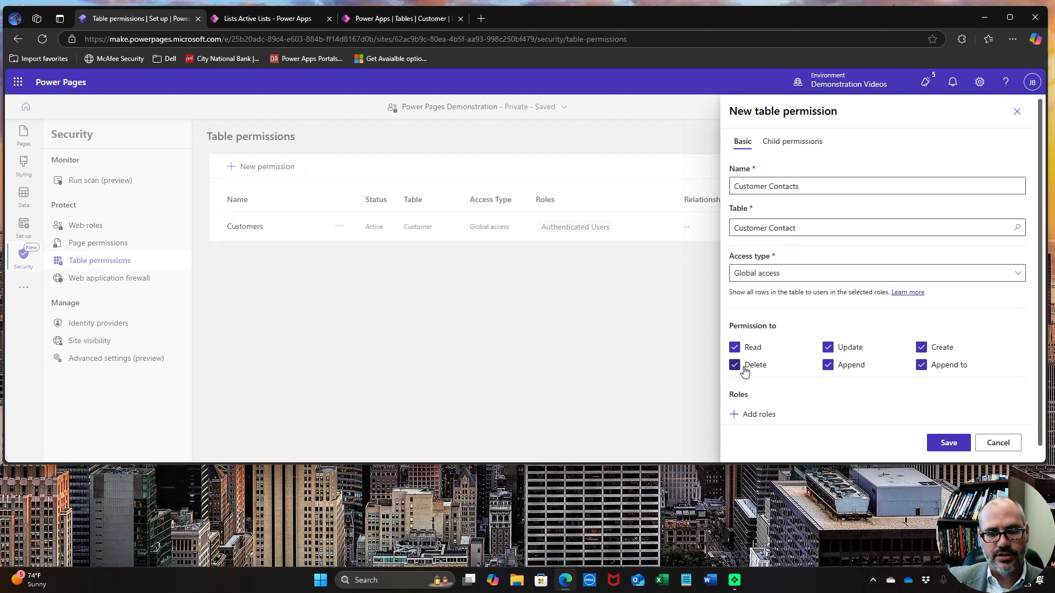
scroll(745, 371, down, 1)
click(744, 401)
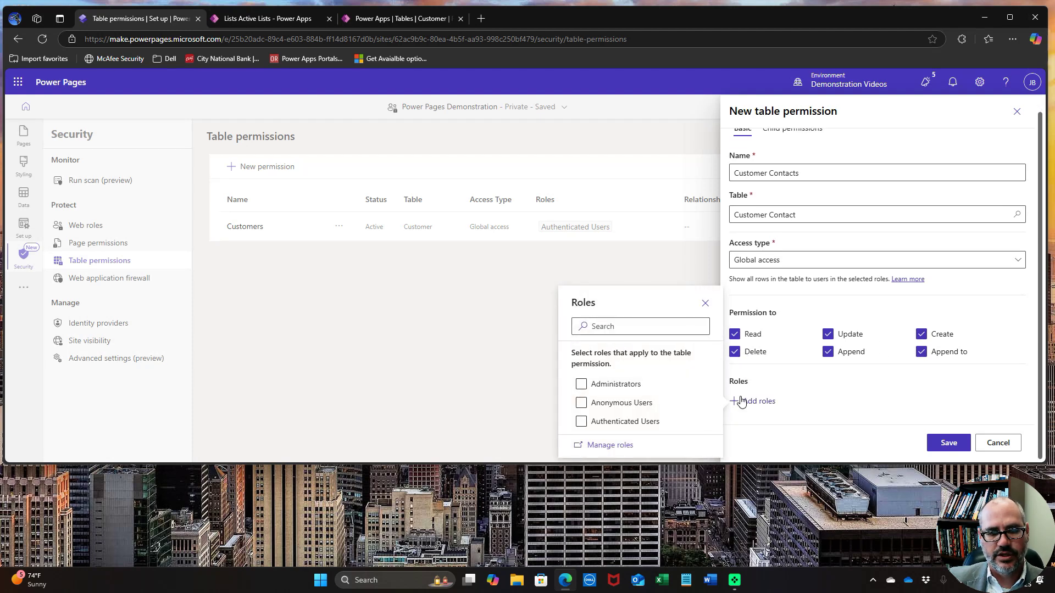
click(592, 423)
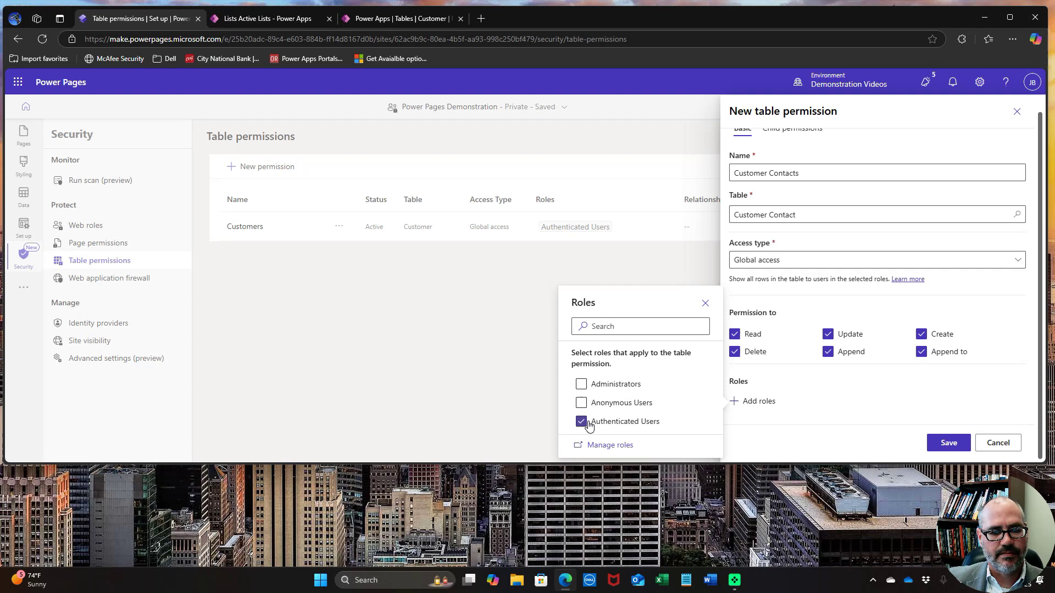
click(944, 449)
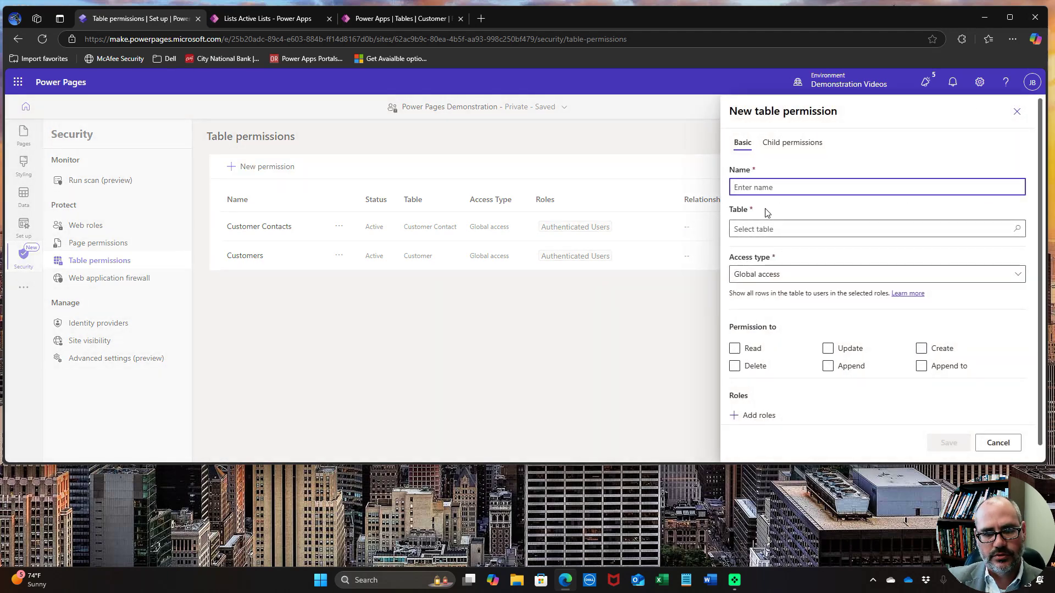
Name the permission 'Locations' and target the Location table
text(Locations)
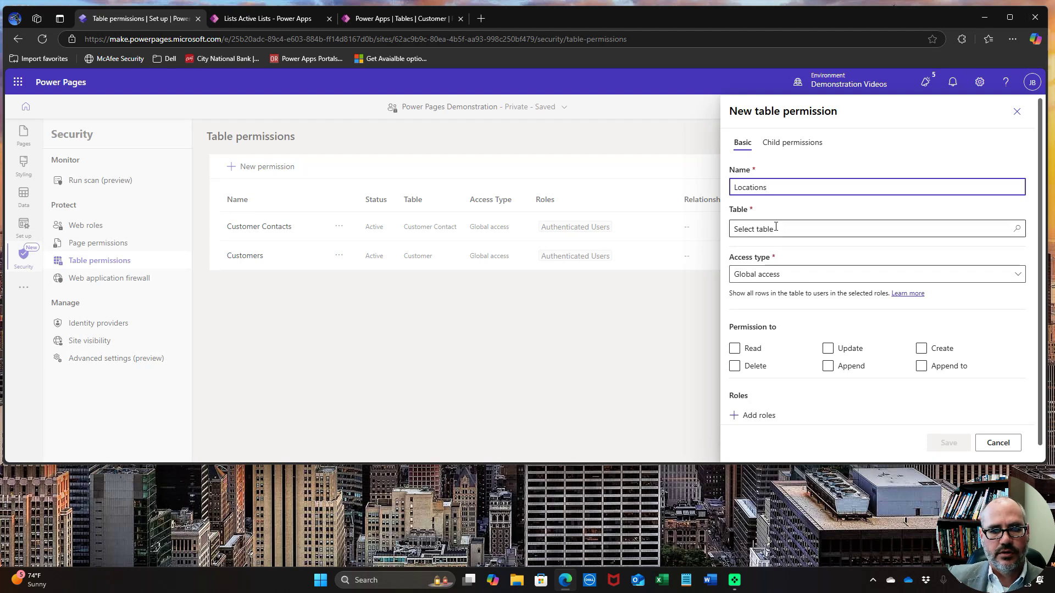
click(776, 227)
text(loc)
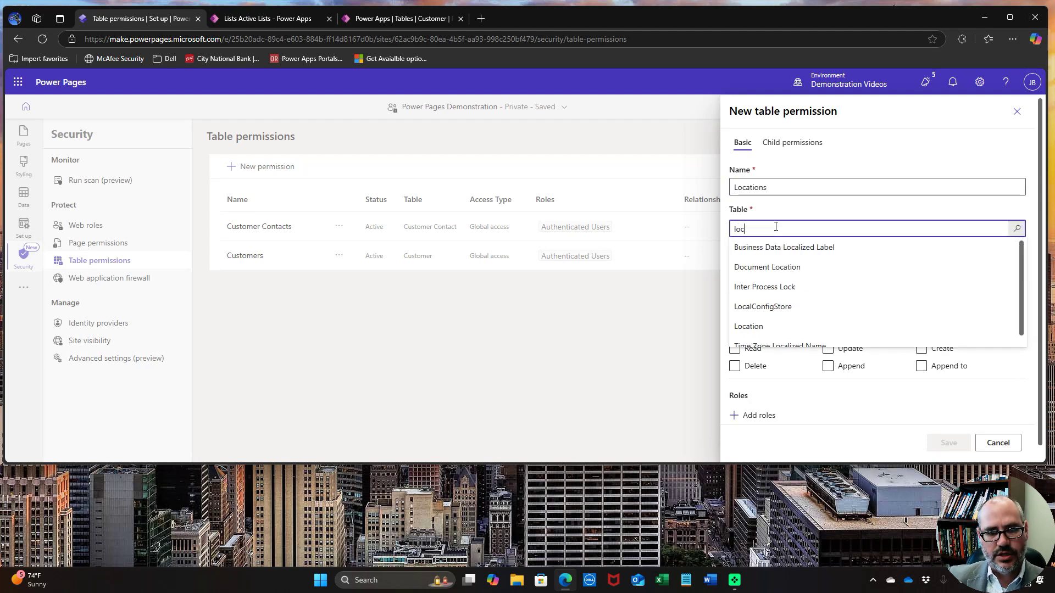
text(a)
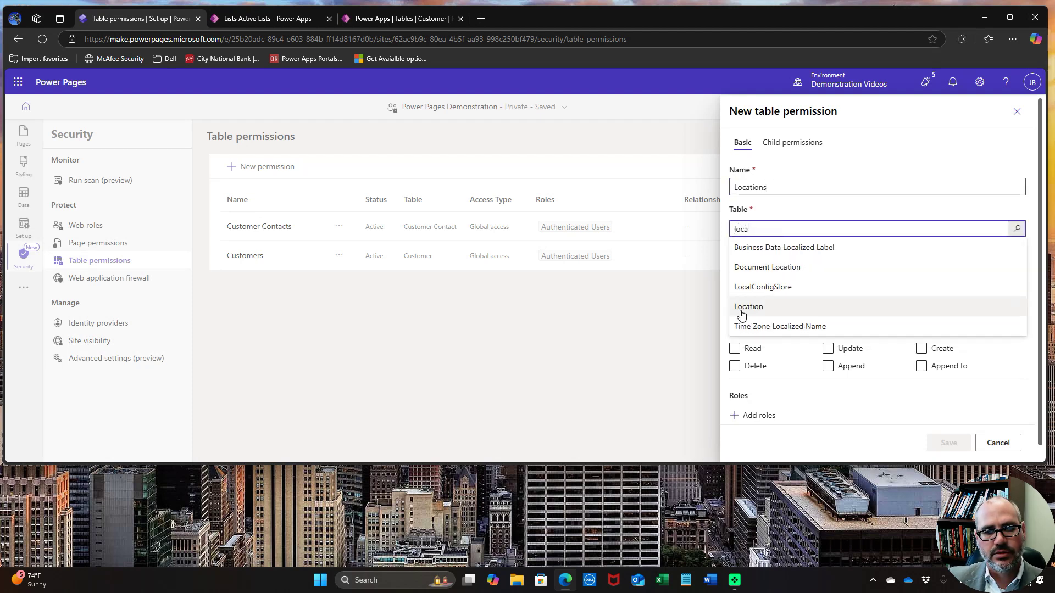
click(746, 311)
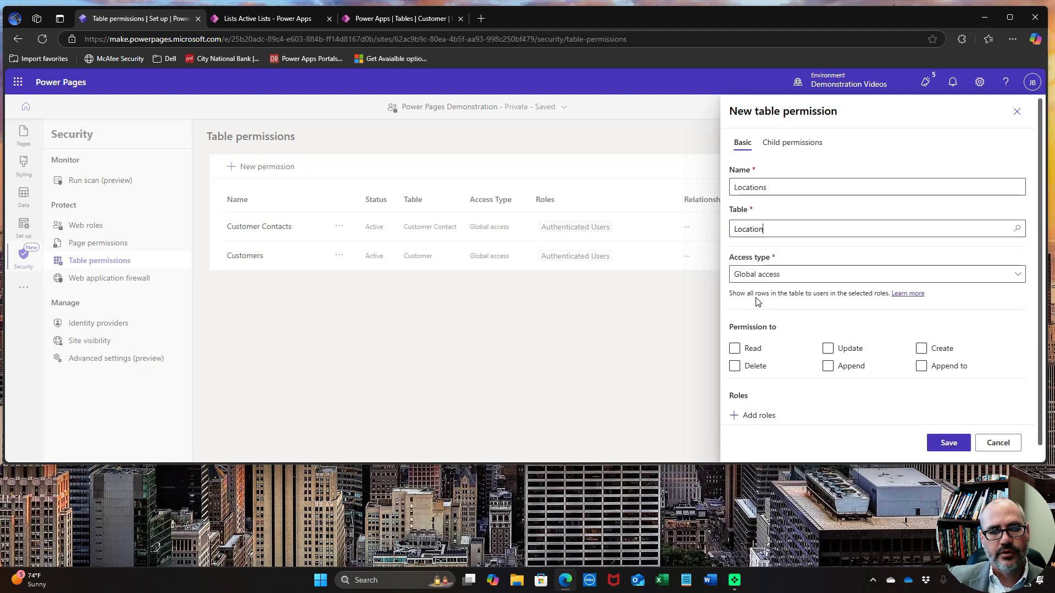
Grant Read, Update, Create, Delete, Append and Append to for Authenticated Users
click(734, 350)
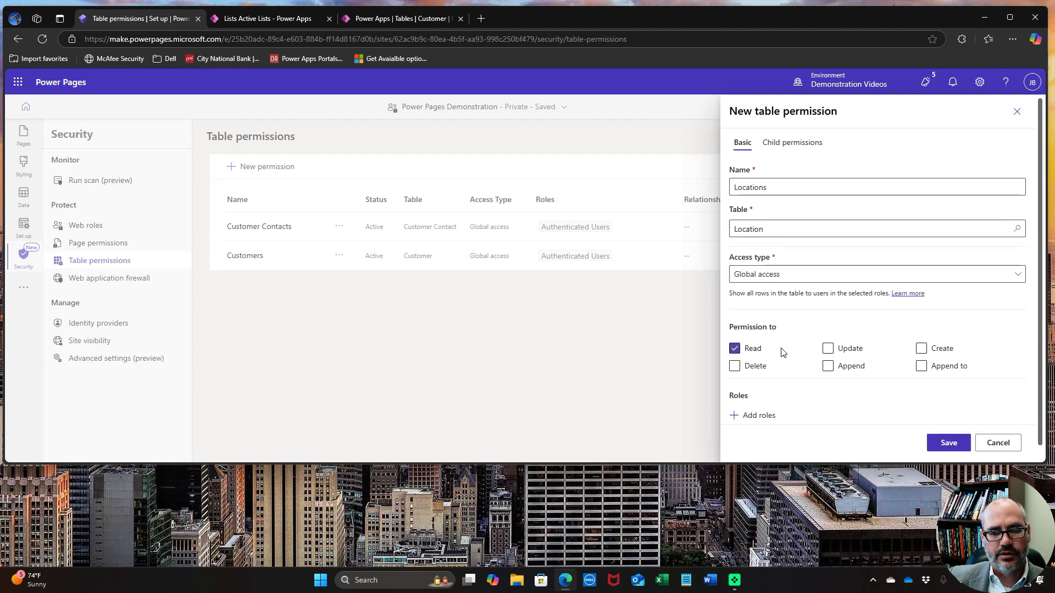
click(828, 352)
click(922, 348)
click(922, 366)
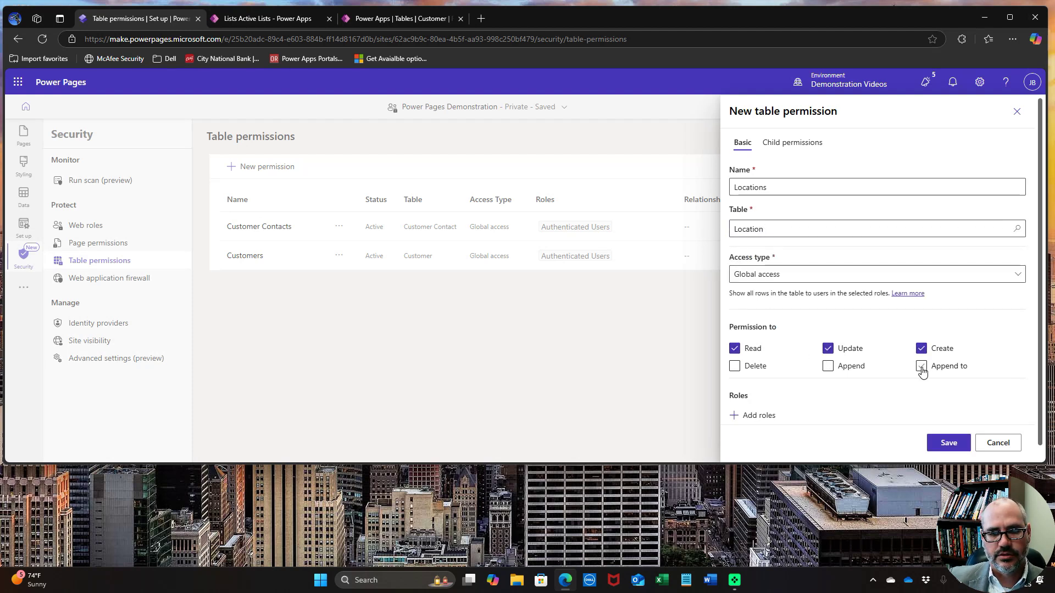
click(829, 366)
click(735, 367)
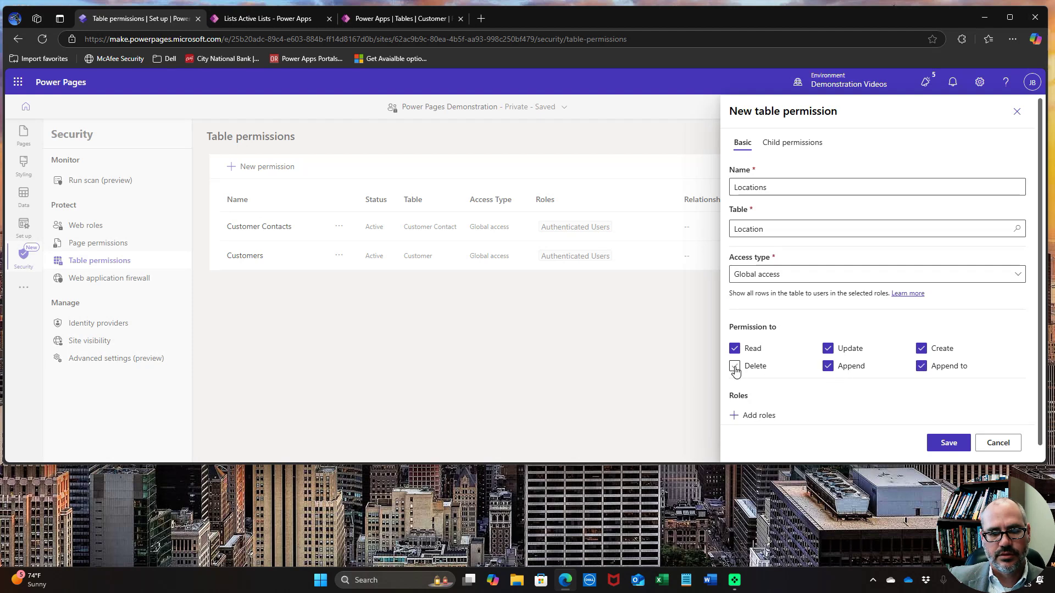
click(758, 416)
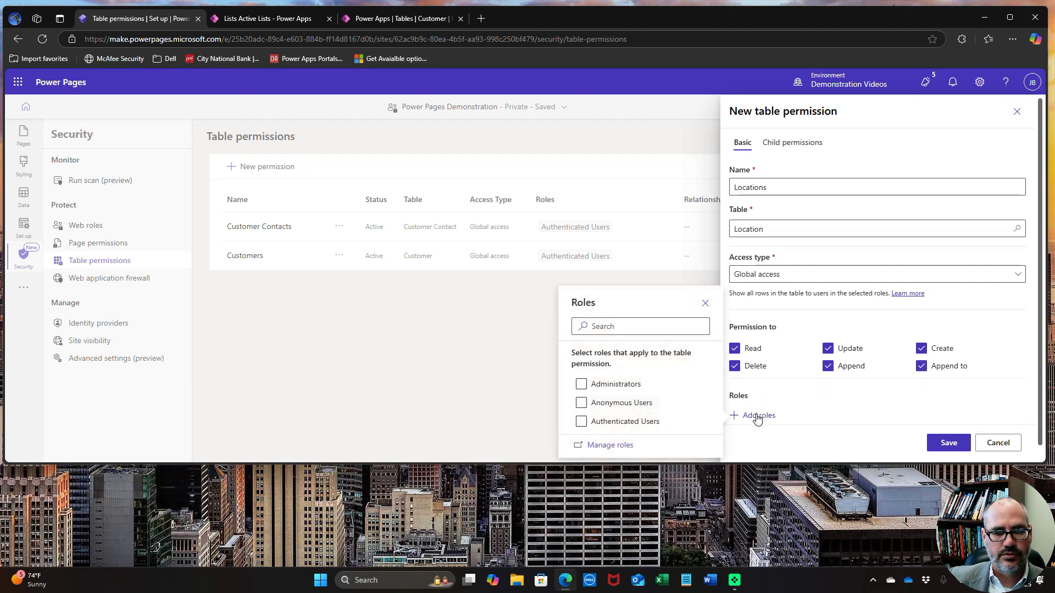
click(581, 422)
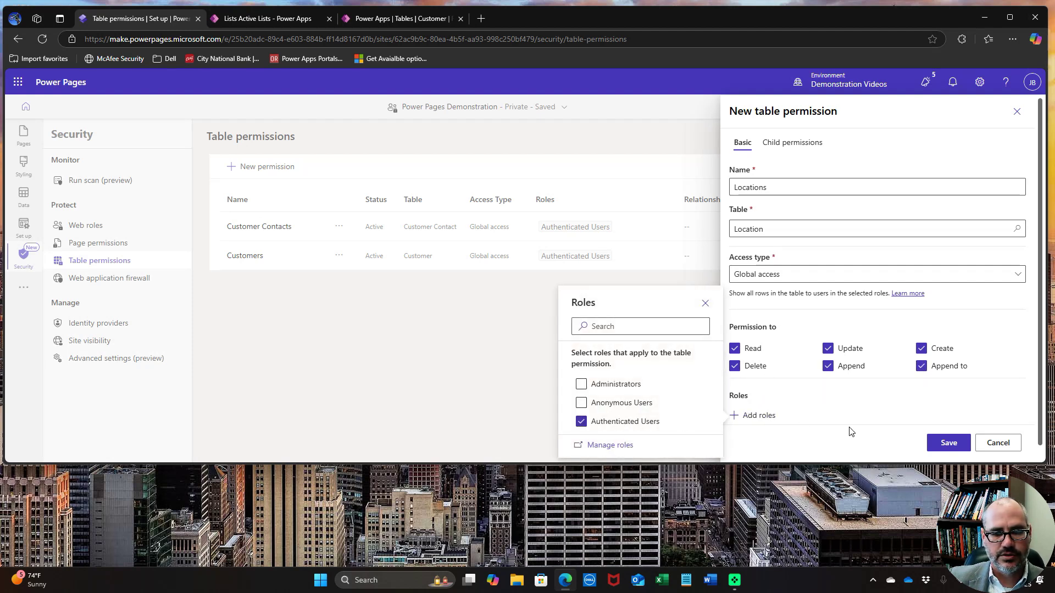
Save the Locations permission and start a 'Projects' permission on the Project table
click(942, 444)
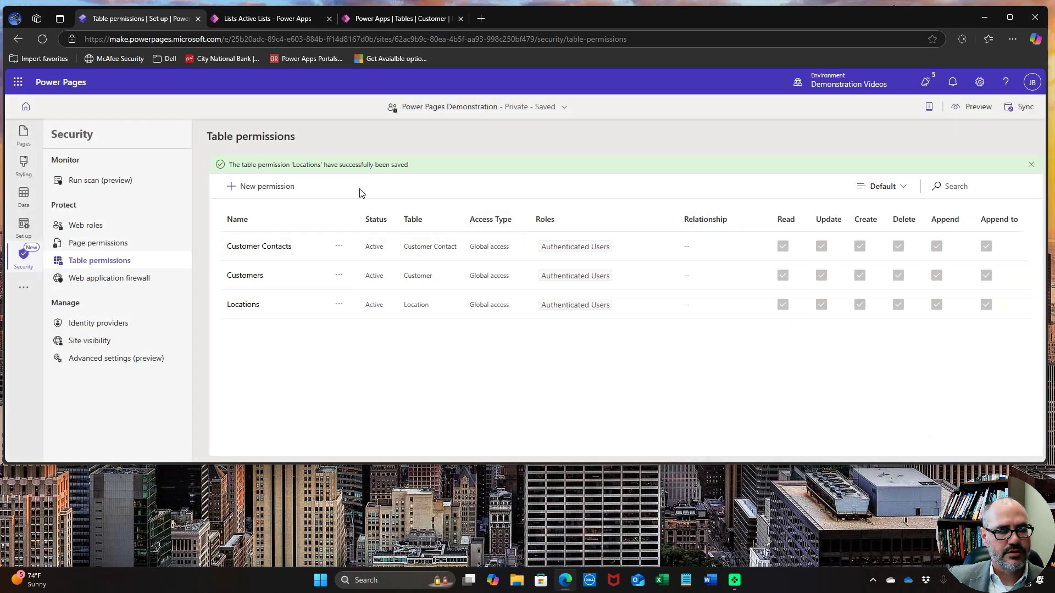
click(284, 188)
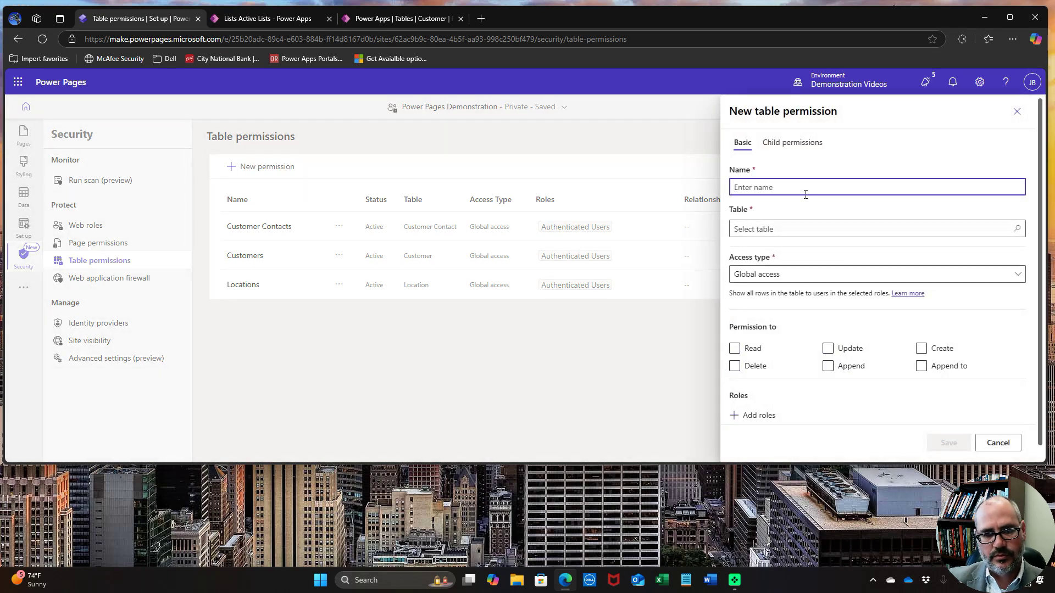
text(Projects)
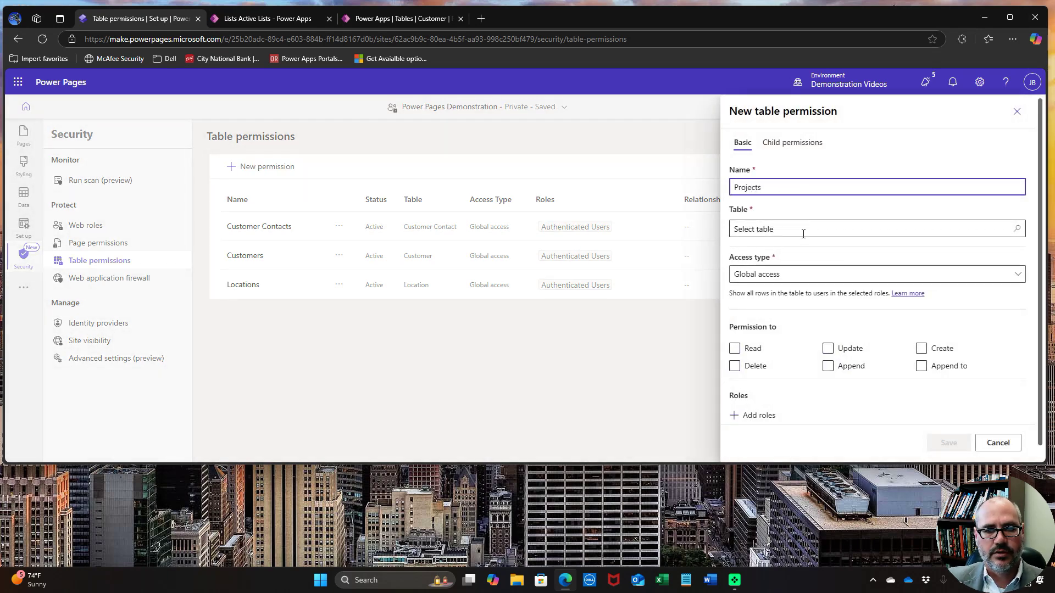
click(803, 229)
text(proj)
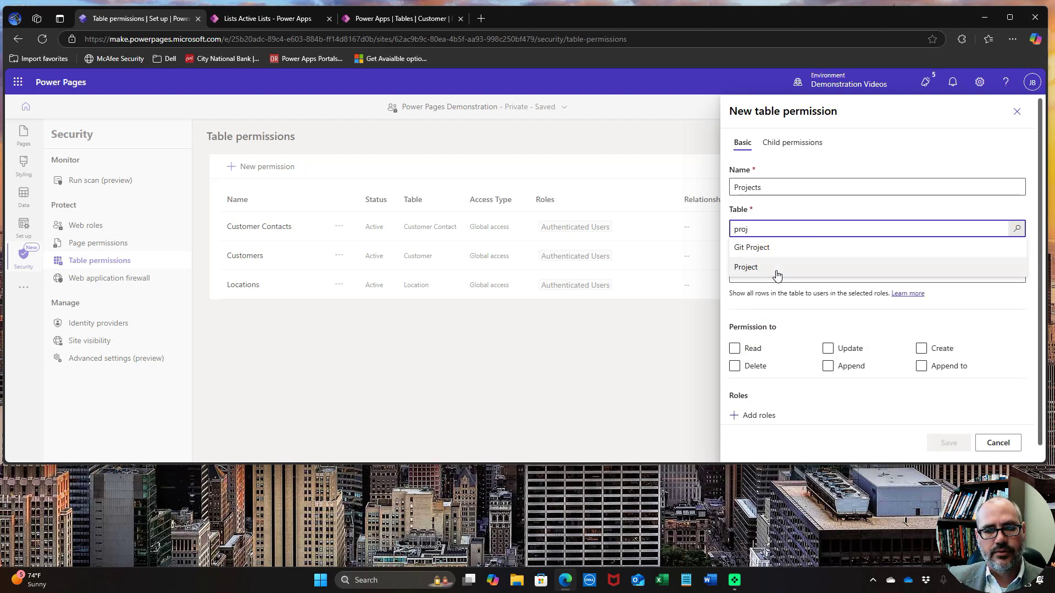
click(776, 268)
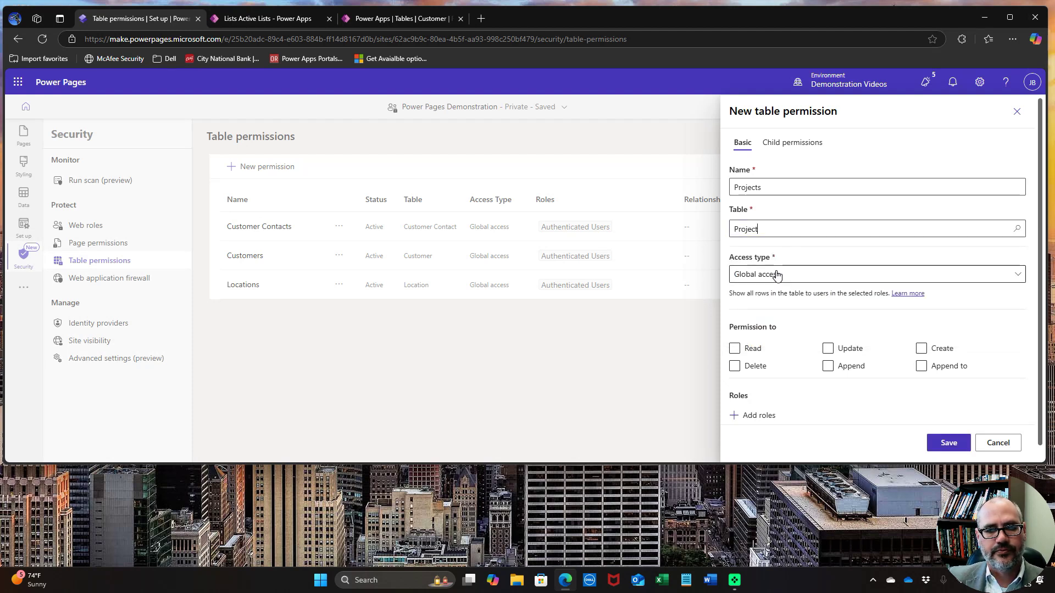
Grant all six privileges to Authenticated Users and save the Projects permission
click(735, 348)
click(828, 348)
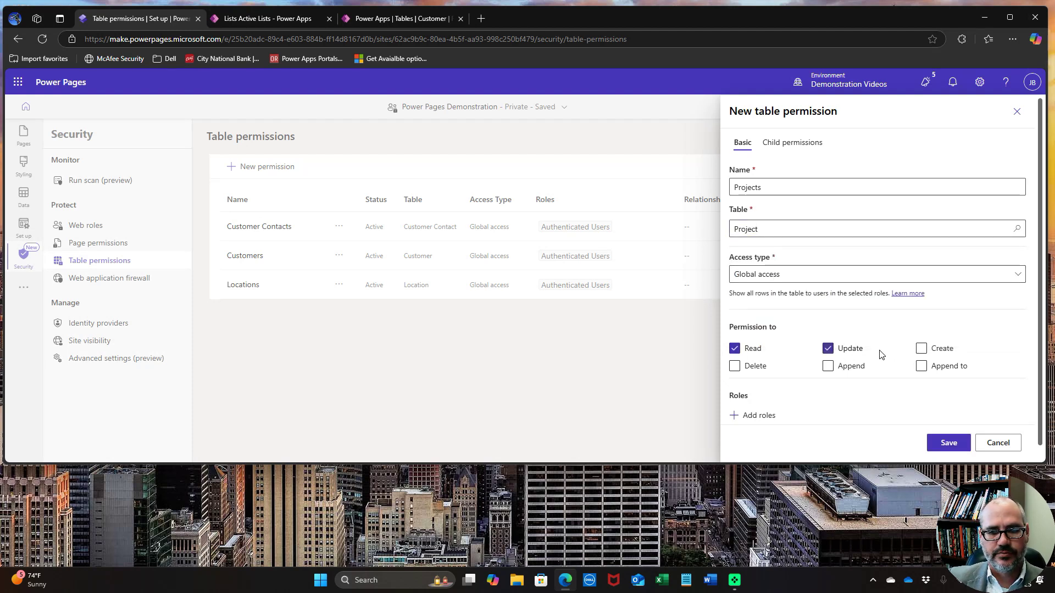
click(921, 349)
click(921, 366)
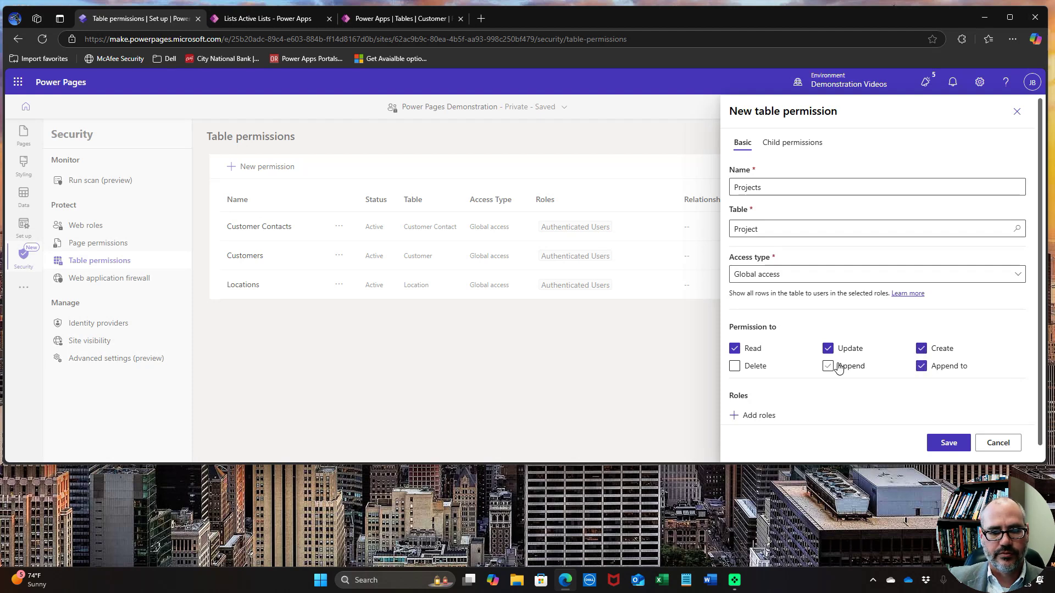
click(828, 366)
click(736, 366)
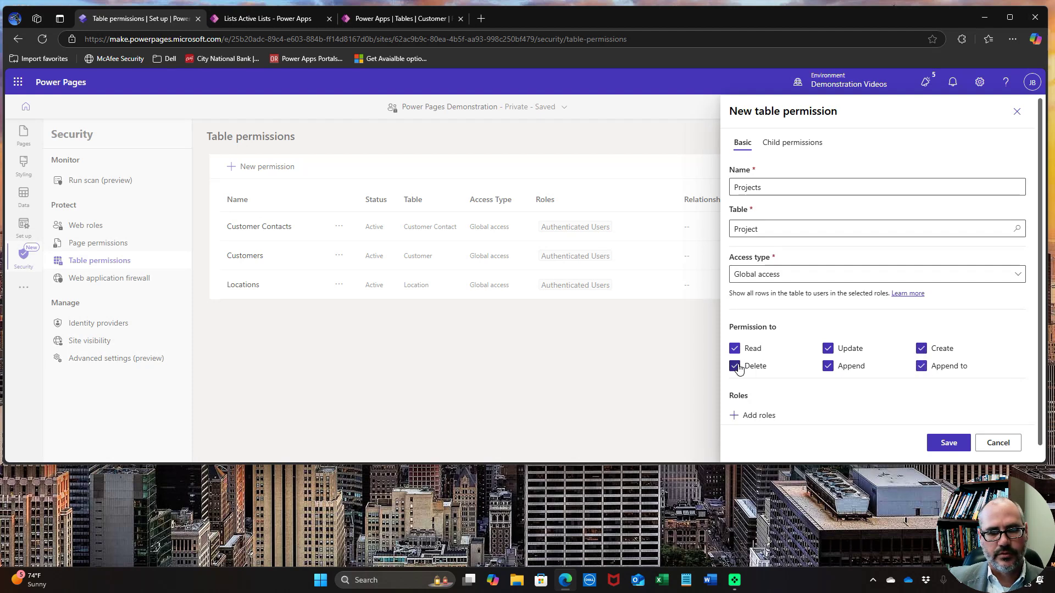
double_click(748, 414)
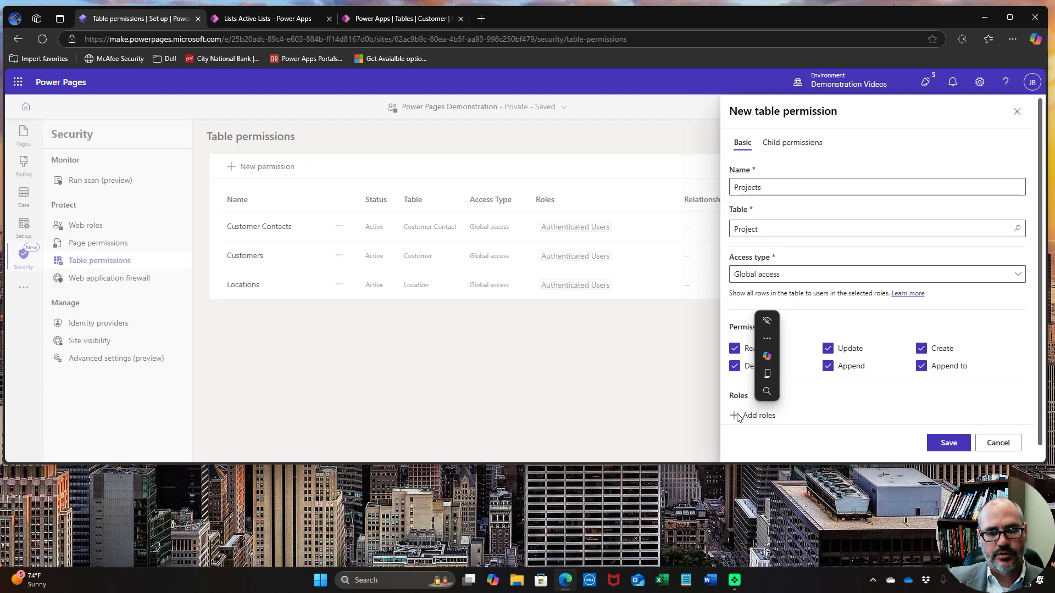
click(738, 416)
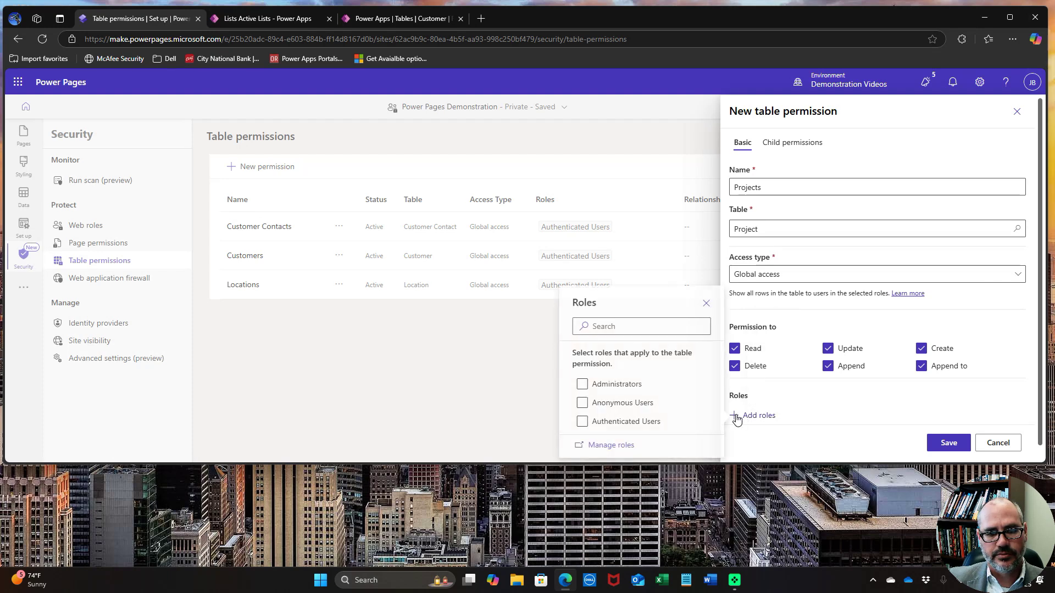
click(582, 422)
click(947, 443)
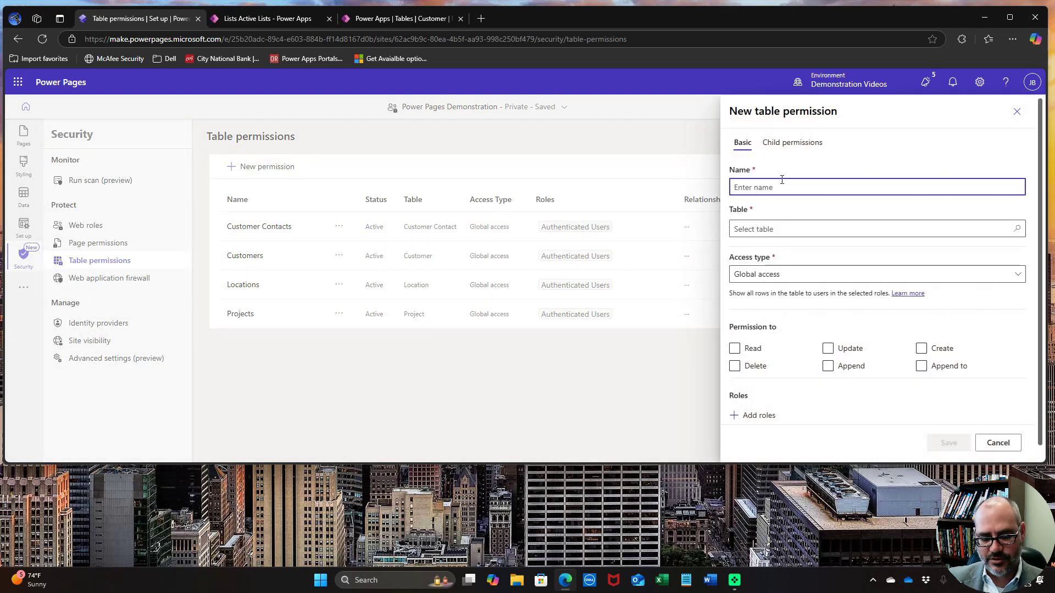
Name the new permission 'Contacts' and target the Contact table
text(Contacts)
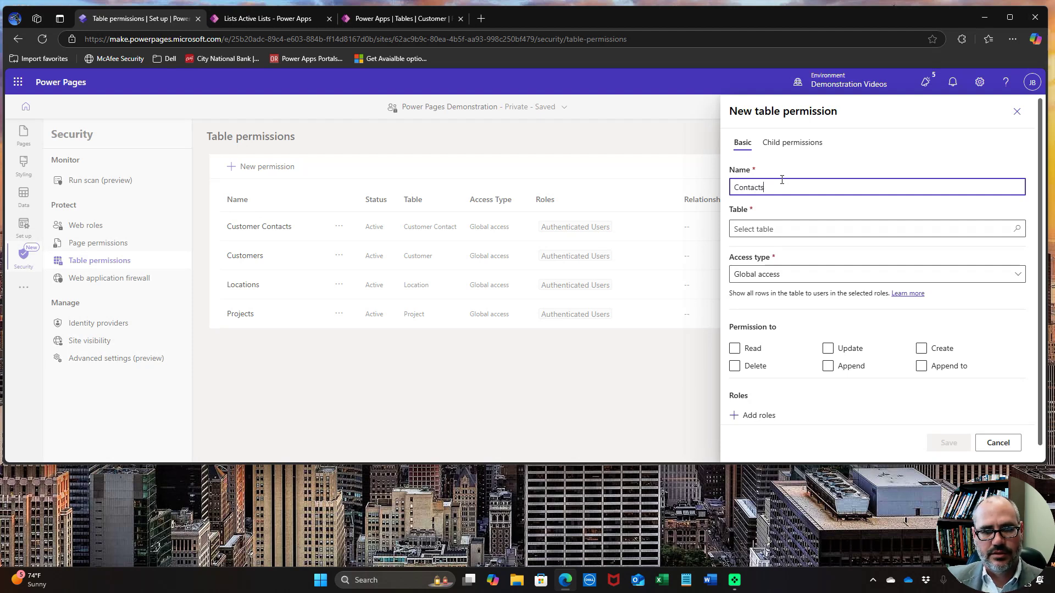
click(803, 236)
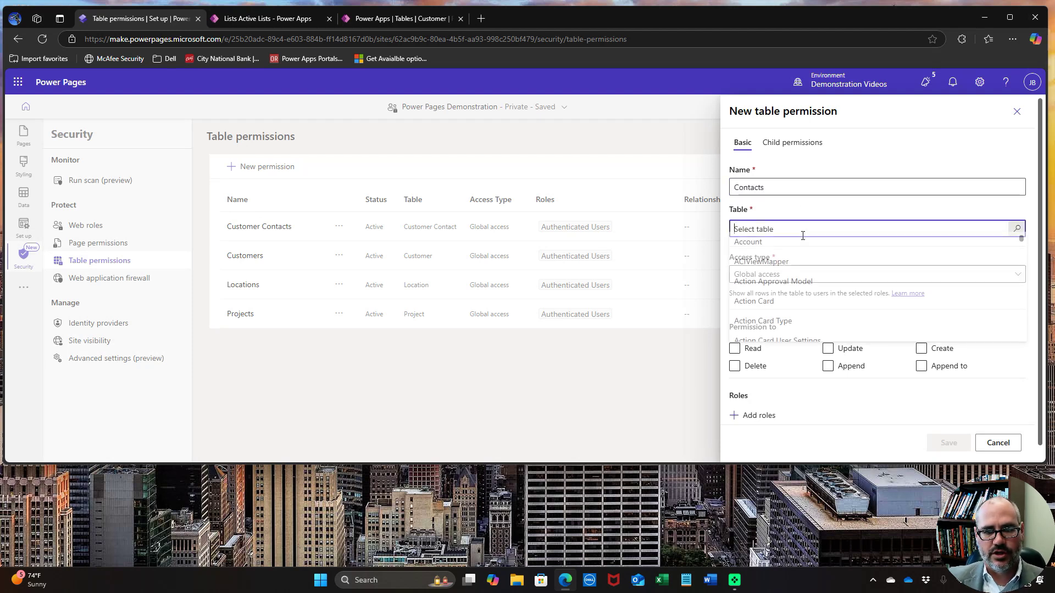
text(cont)
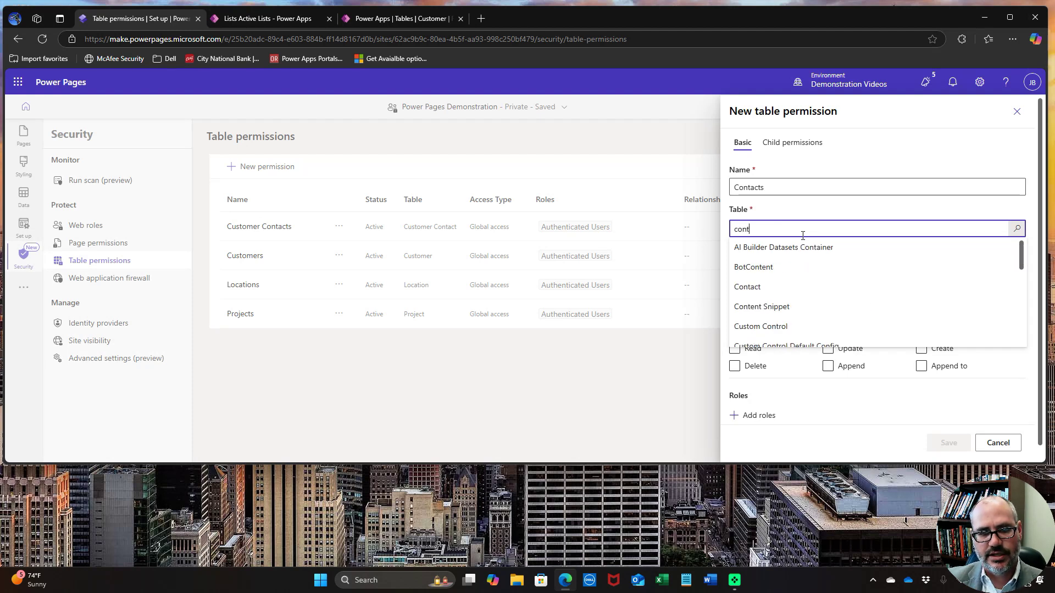
click(797, 289)
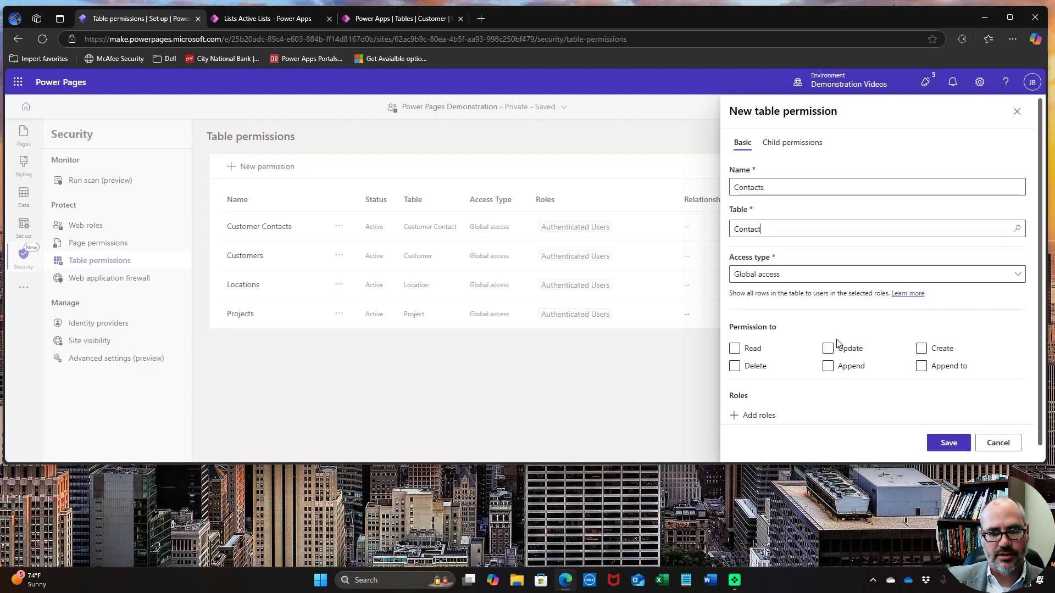
Grant Read, Append and Append to for Authenticated Users, then save
click(735, 350)
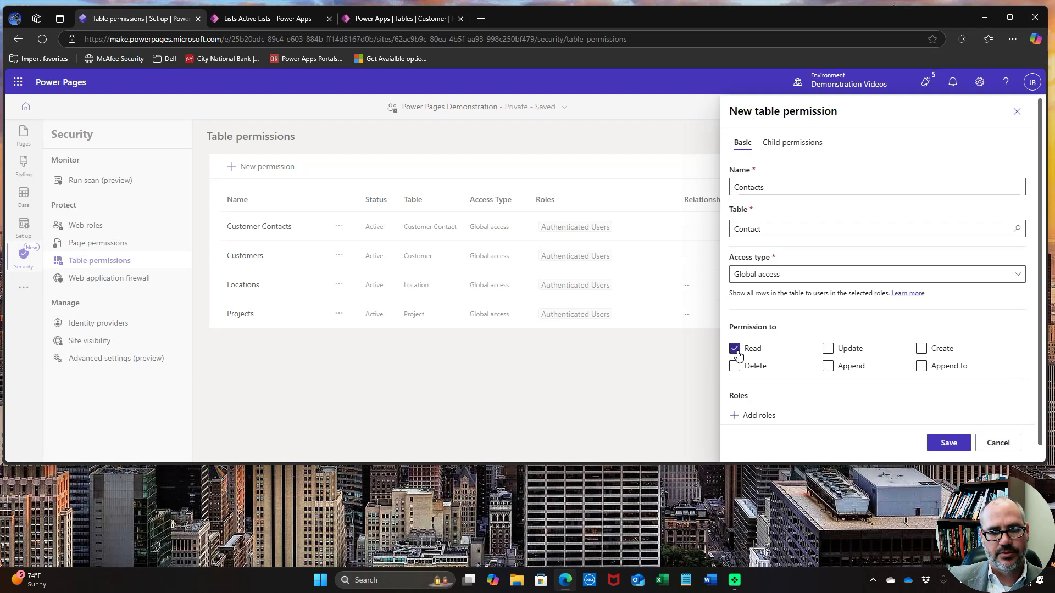
click(828, 368)
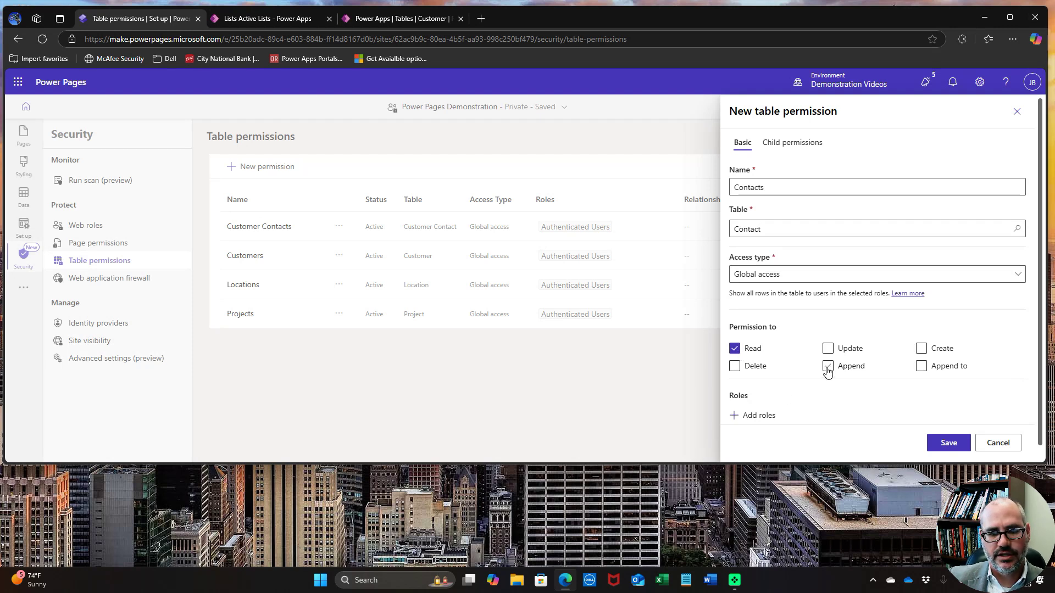
click(923, 368)
click(746, 421)
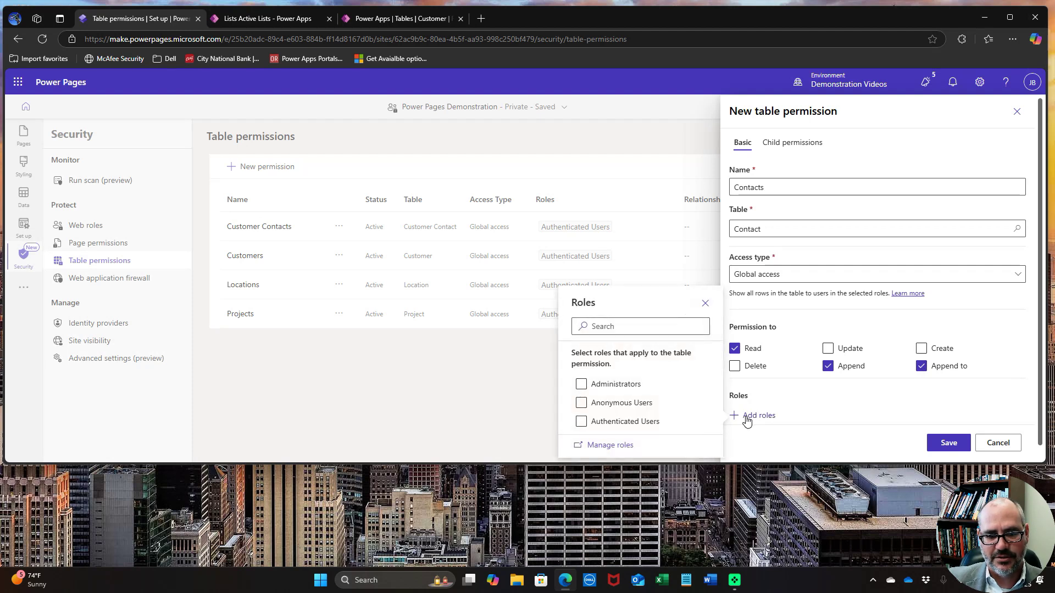
click(582, 422)
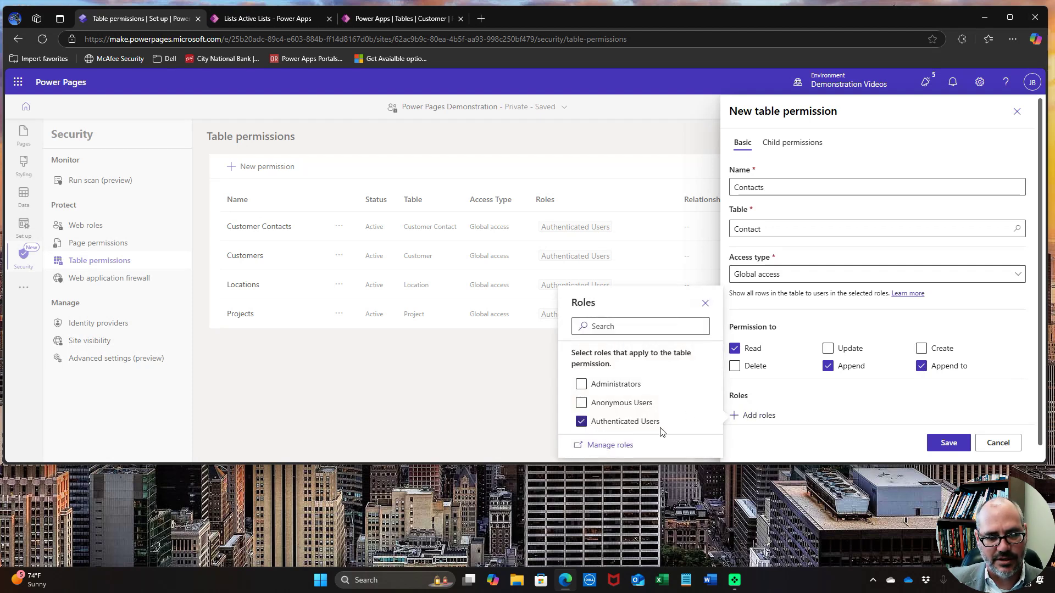
click(941, 444)
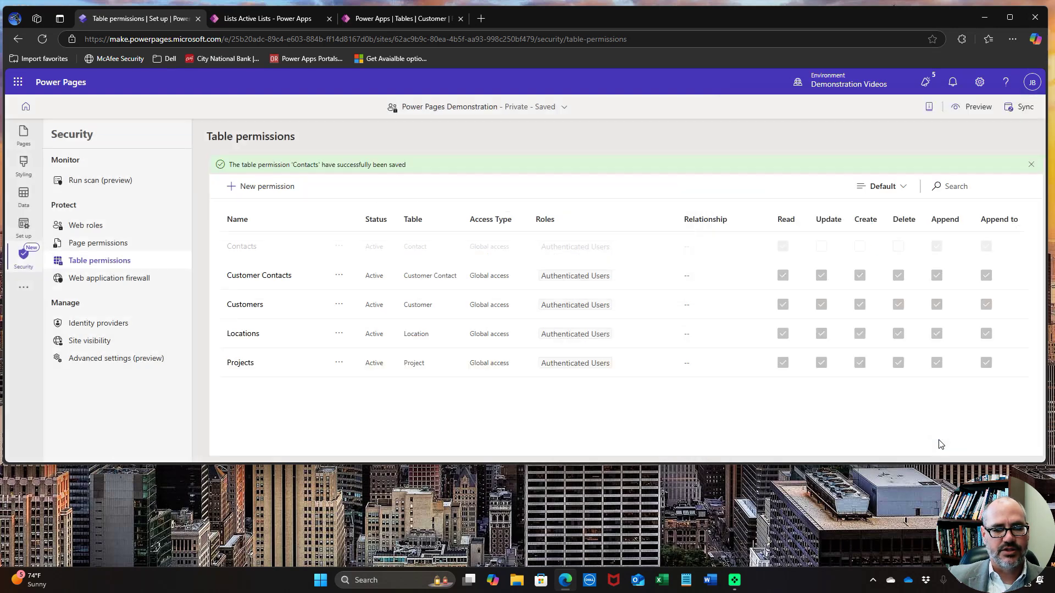
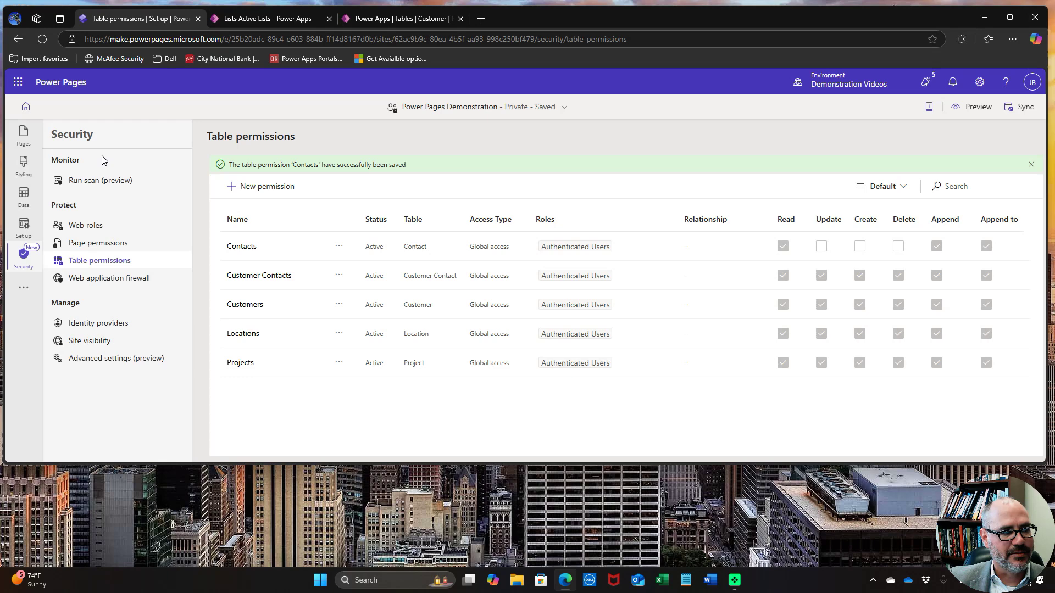
Open the Home page from the Pages list in the design studio and bring up the Preview options
click(23, 133)
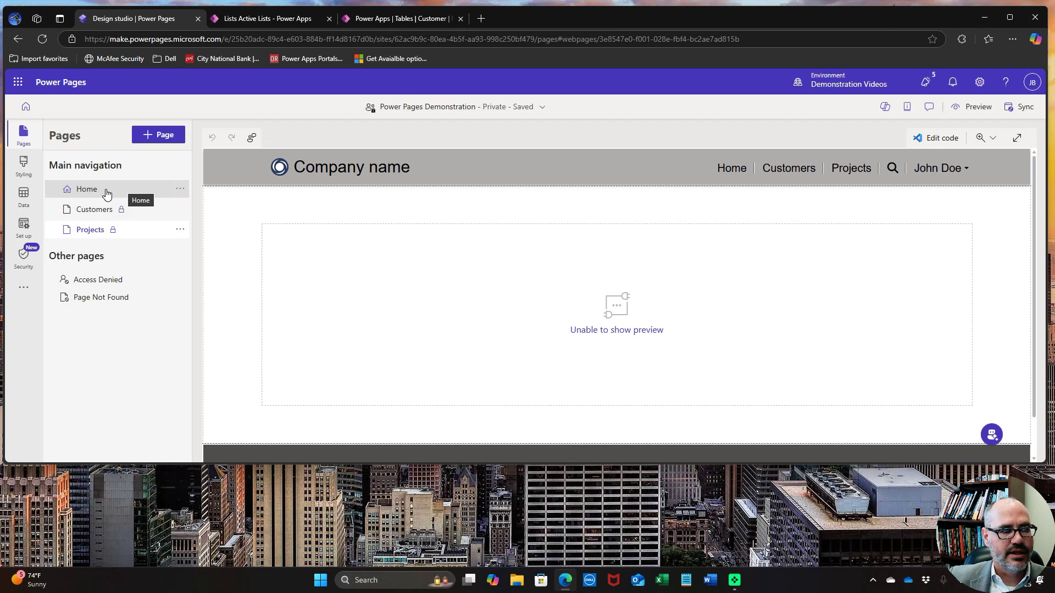
click(97, 192)
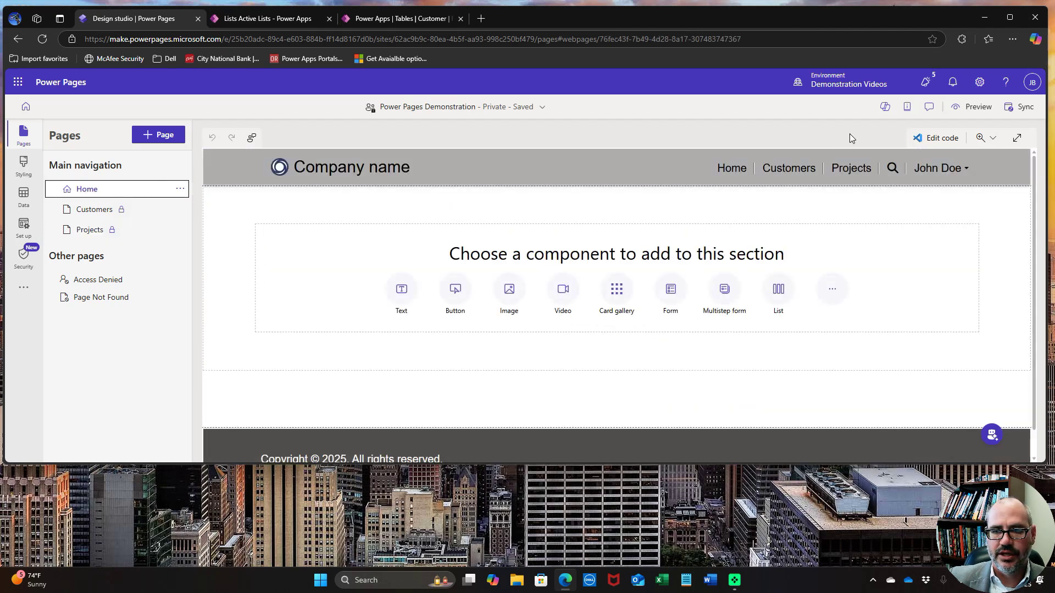
click(973, 106)
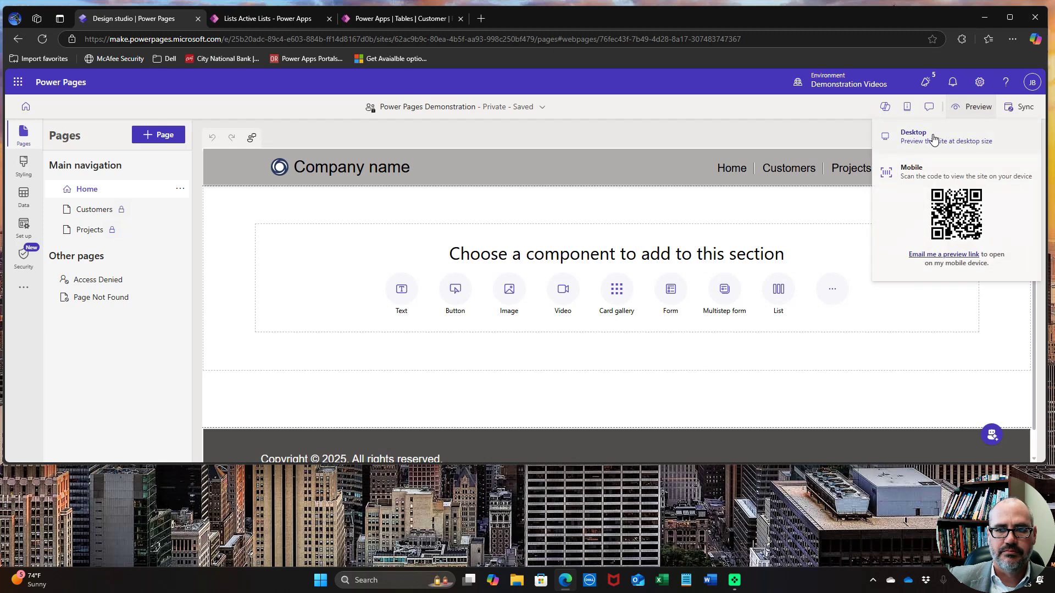
Preview the site on Desktop in a maximized browser and sign in with Microsoft Entra ID, accepting permissions
click(933, 139)
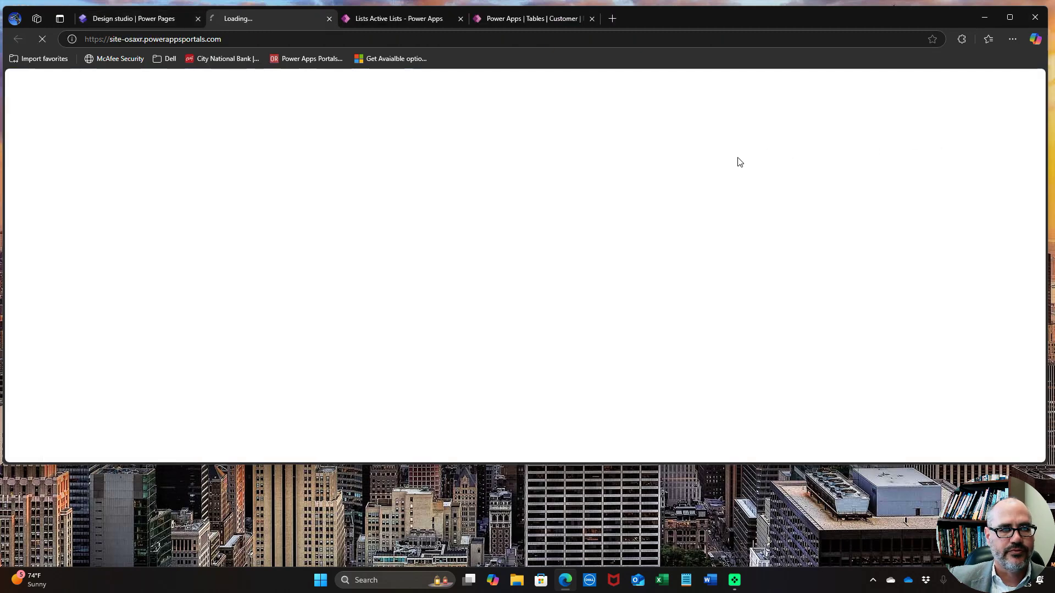
click(1011, 19)
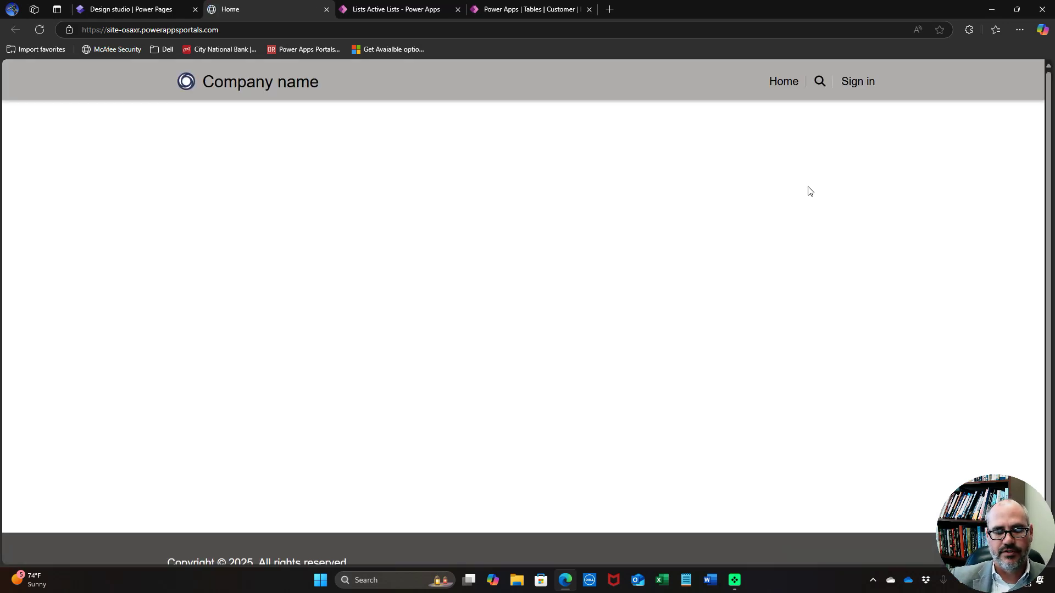
click(859, 86)
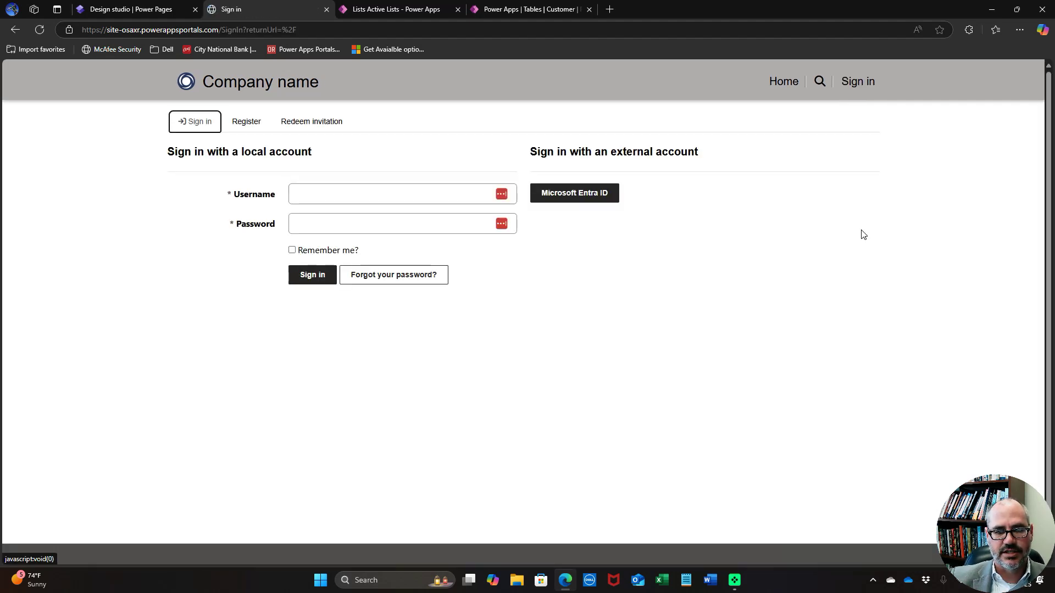
click(601, 195)
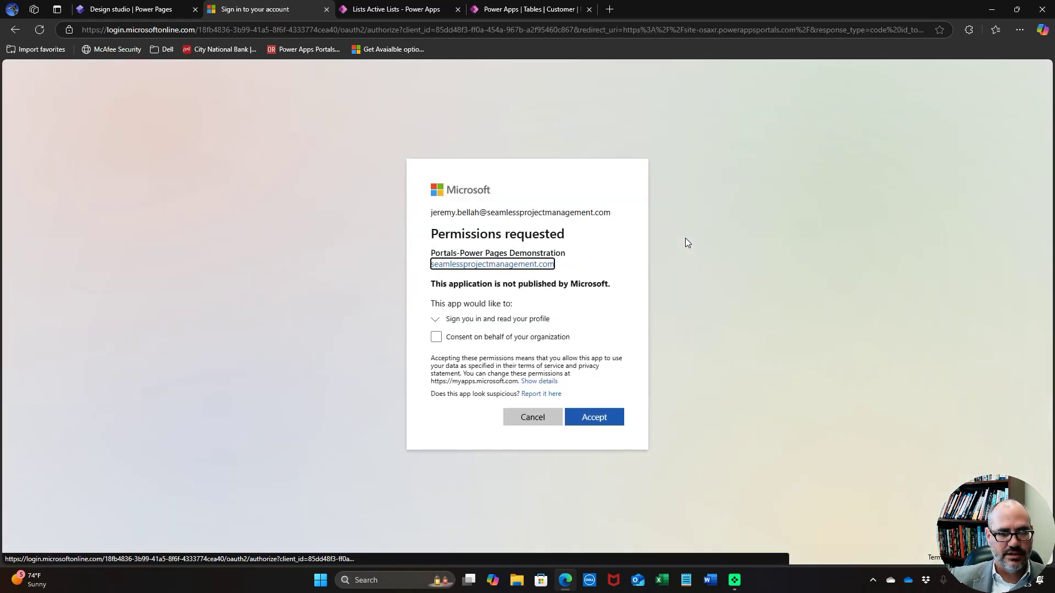
click(595, 418)
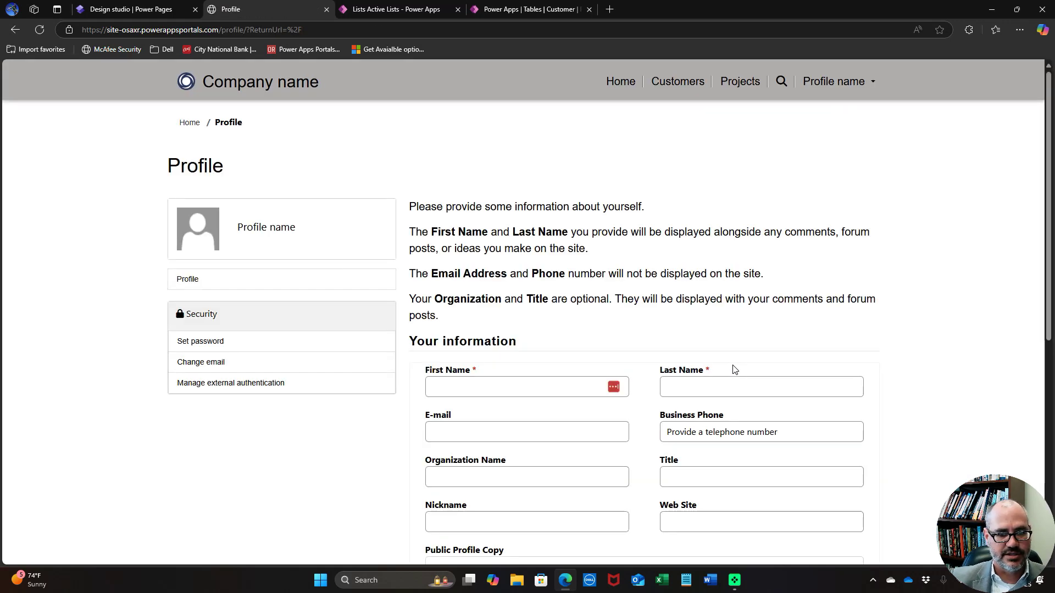
Enter the user's first and last name on the Profile form and submit it with Update
click(457, 392)
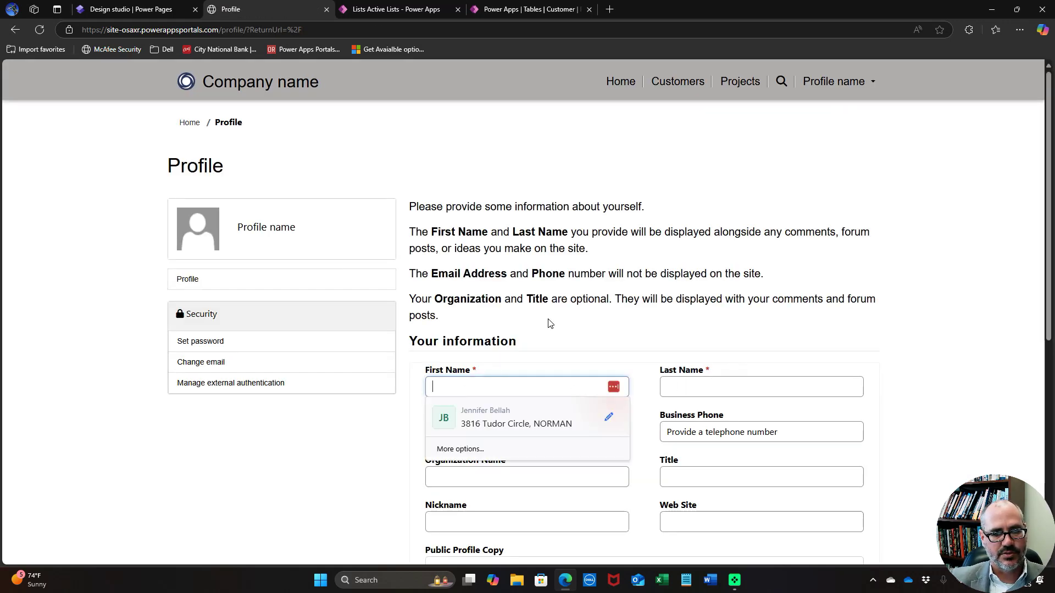
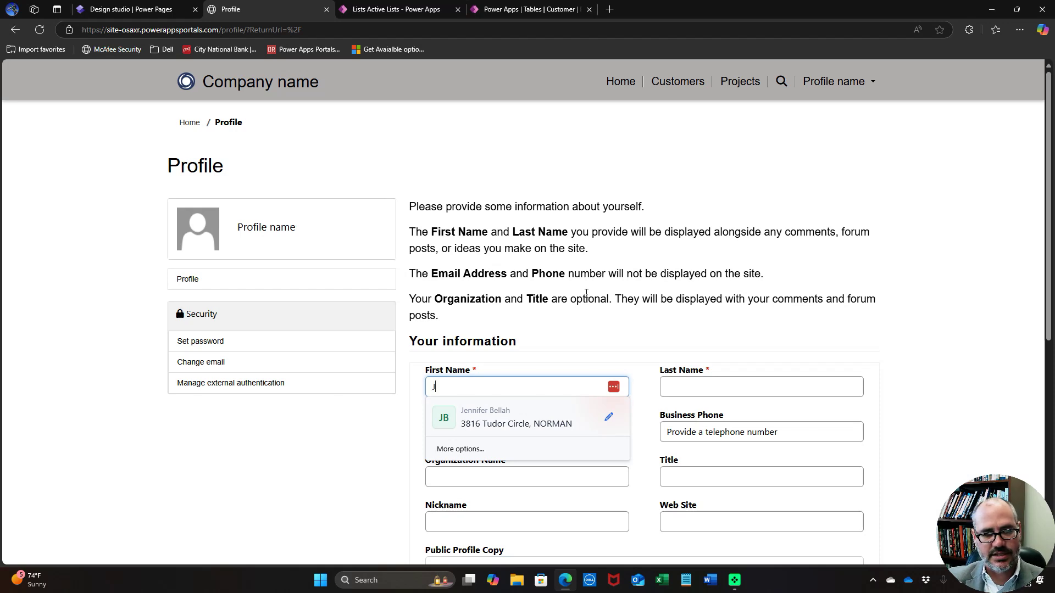
key(Tab)
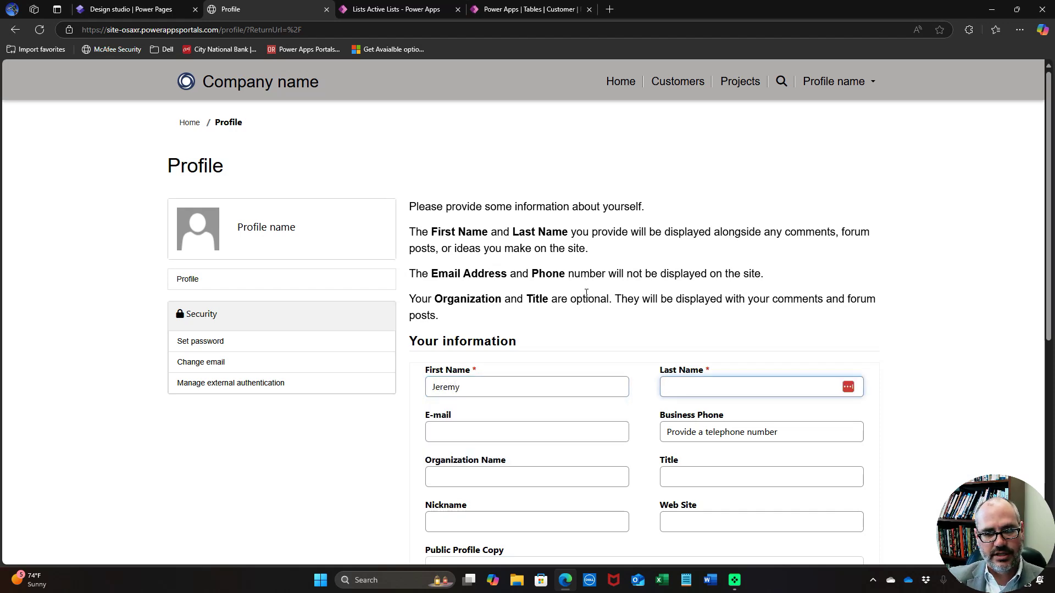
key(Tab)
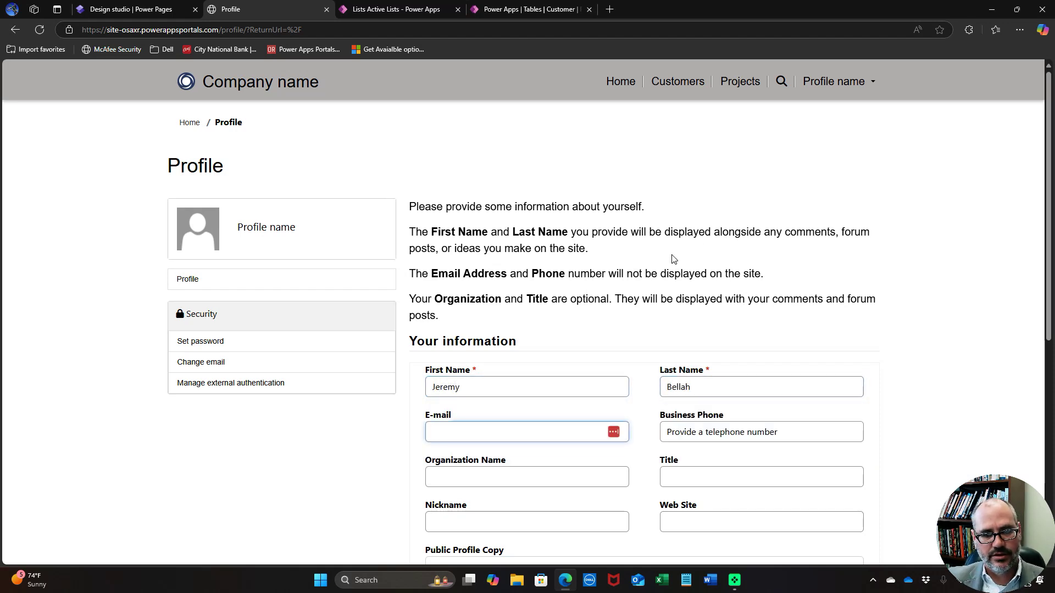
scroll(887, 310, down, 6)
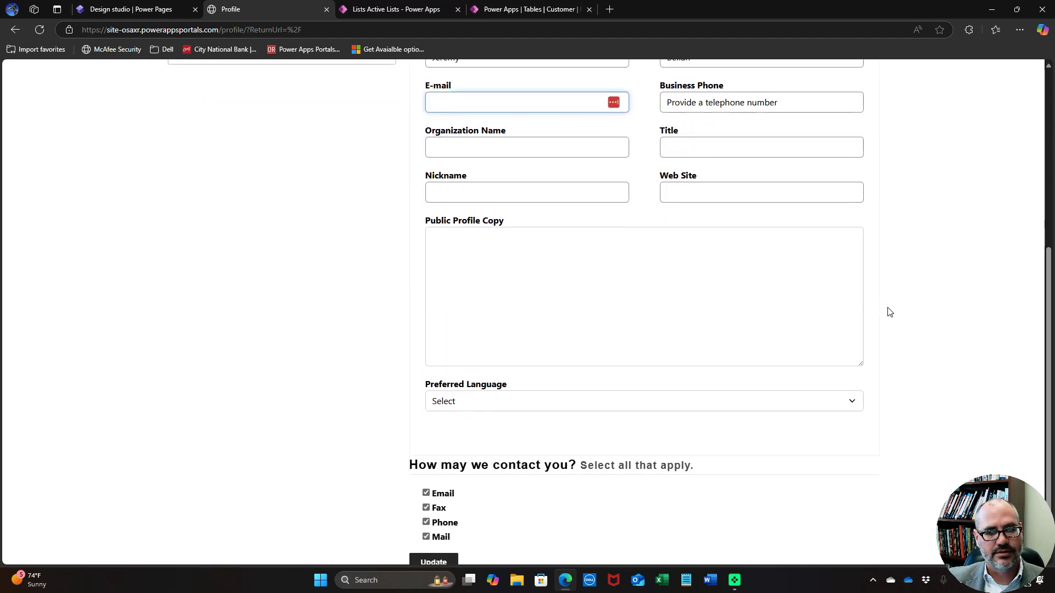
scroll(890, 312, down, 2)
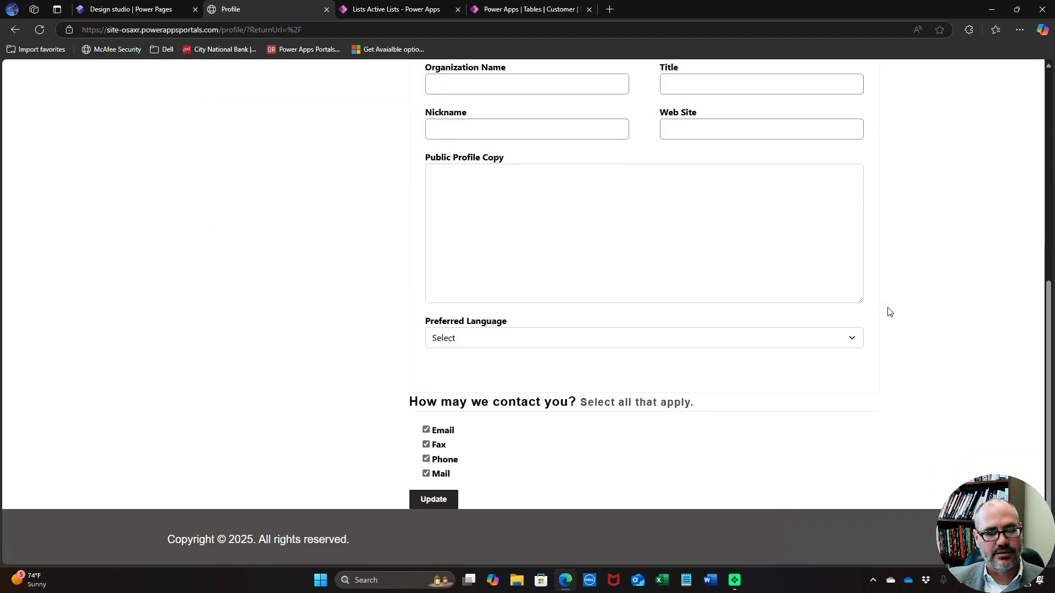
click(457, 496)
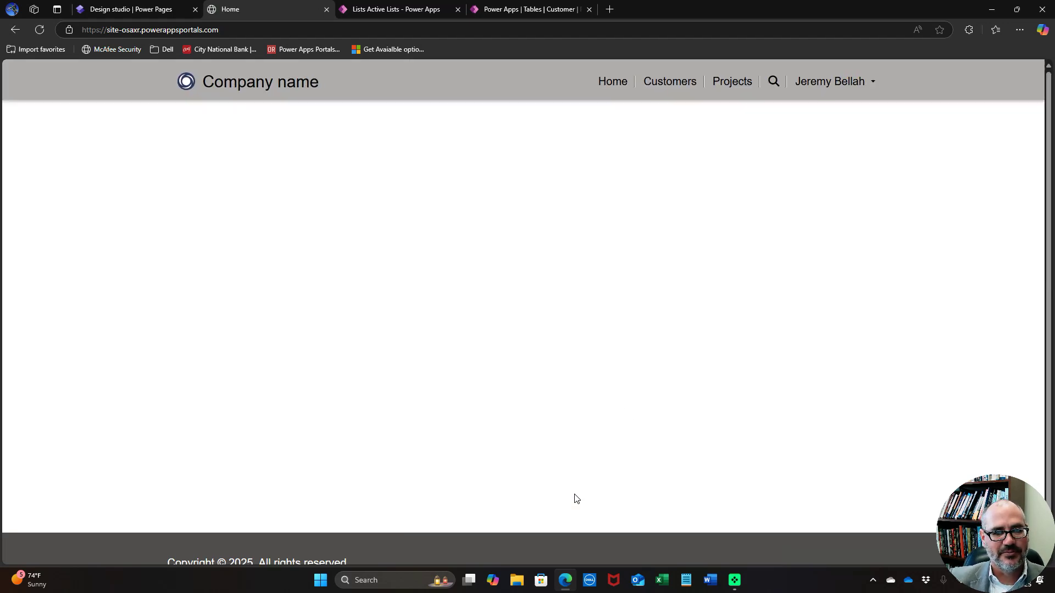
Check the Customers and Projects pages, both showing 'The view is not available.', then open a new tab
click(679, 83)
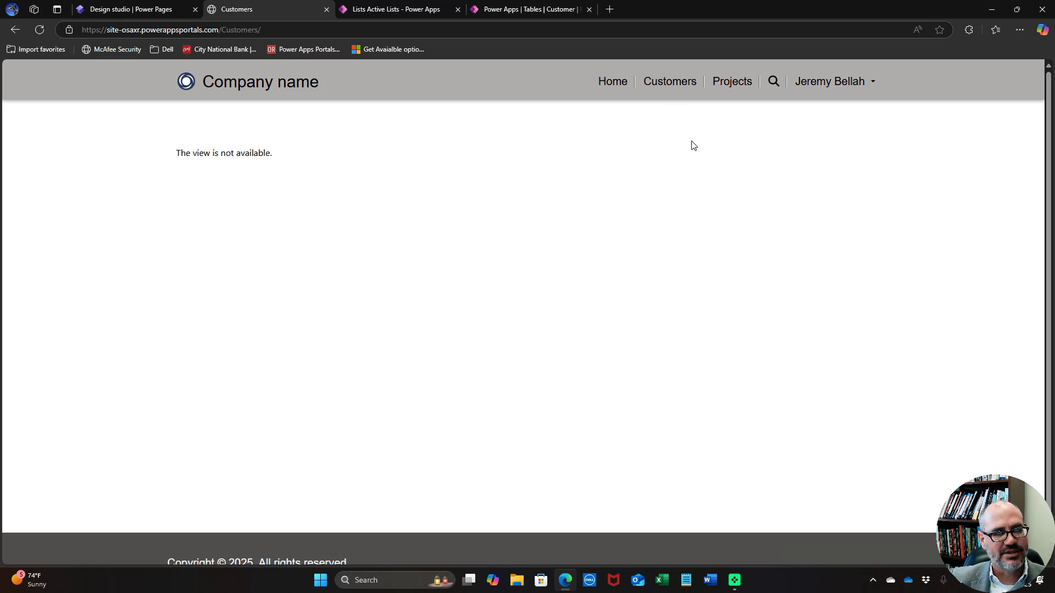
click(737, 91)
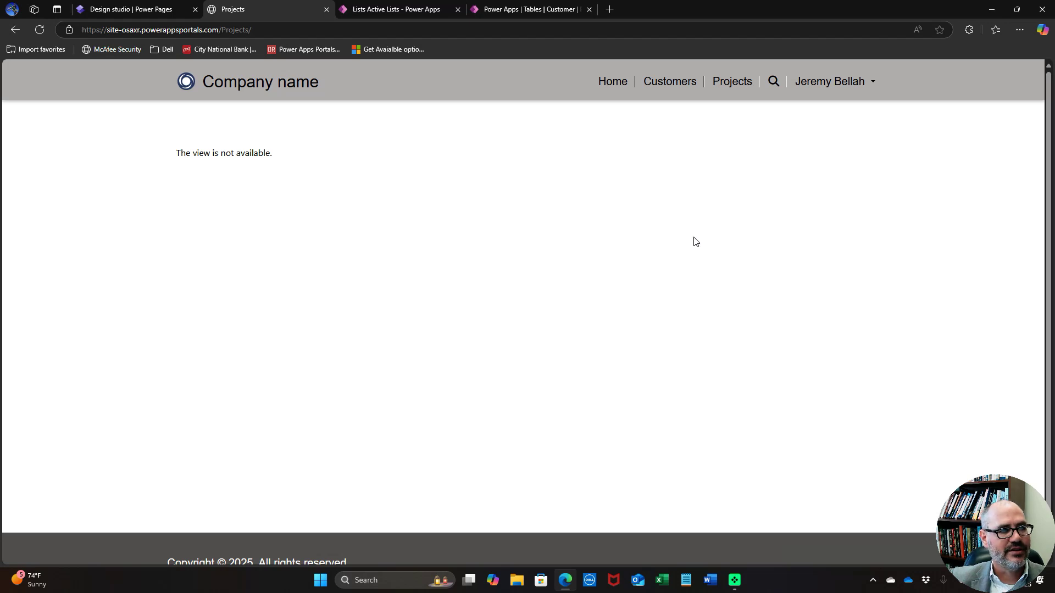
click(613, 11)
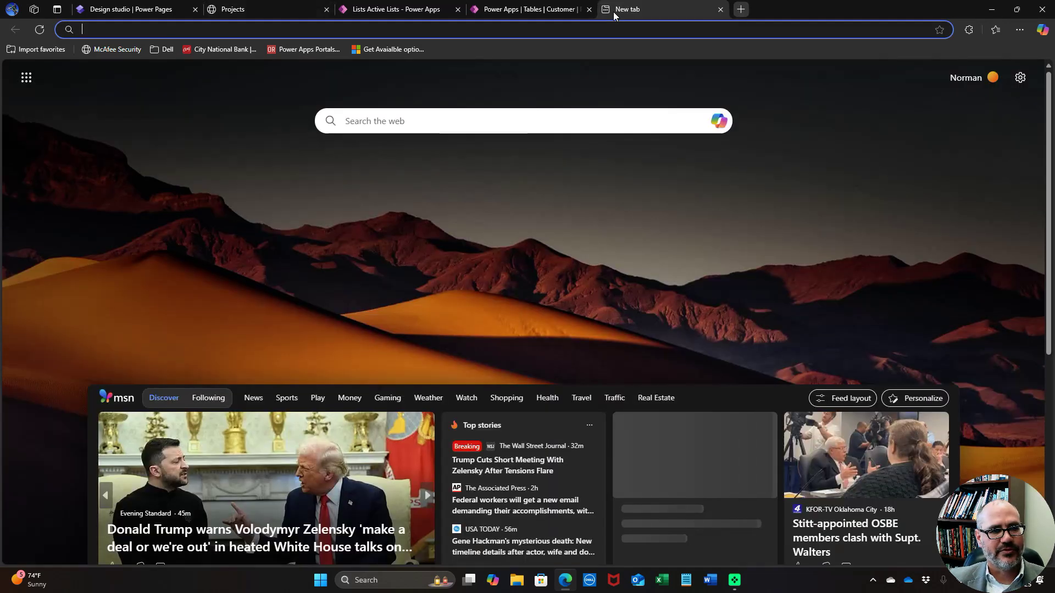
Load the reference spm-demo site from the pasted address and go to its Customers list
text(https://spm-demo.powerappsportals.com/Projects/)
key(Return)
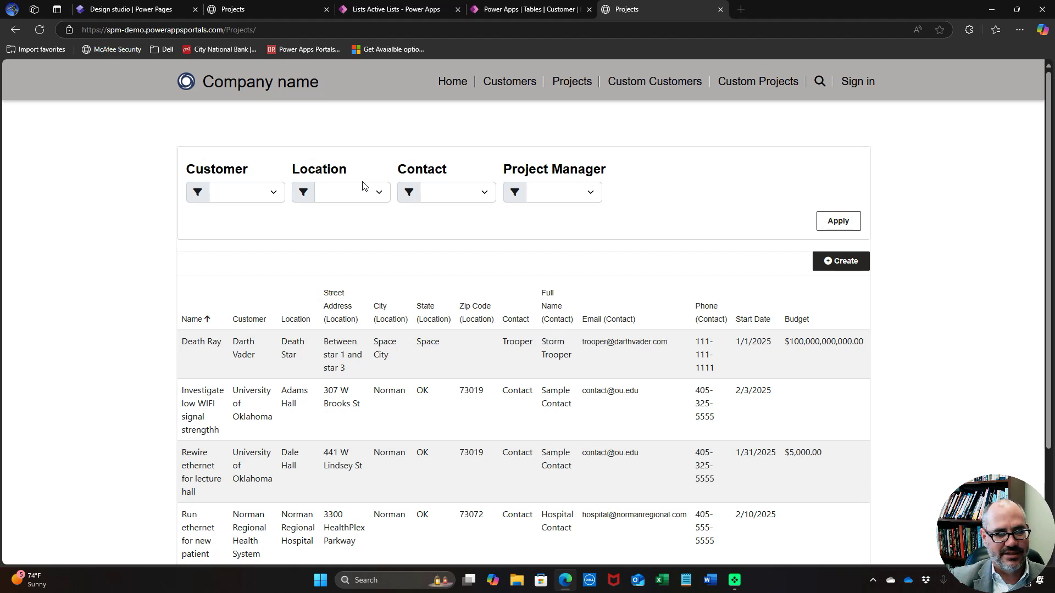
click(506, 83)
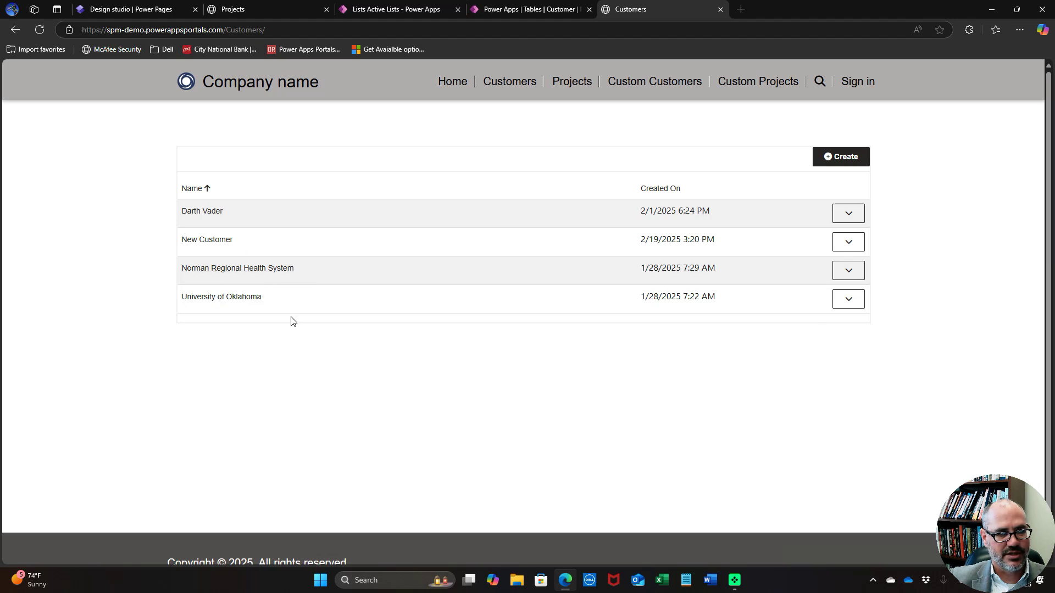
Inspect Darth Vader's contacts and locations, including the Storm Trooper contact's actions, then close the details
click(848, 214)
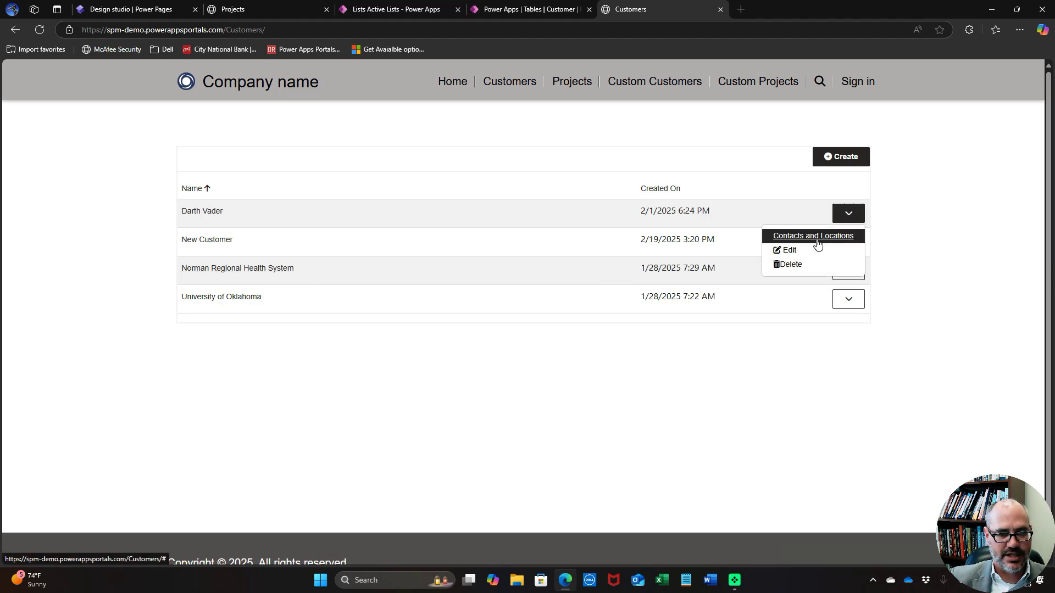
click(816, 240)
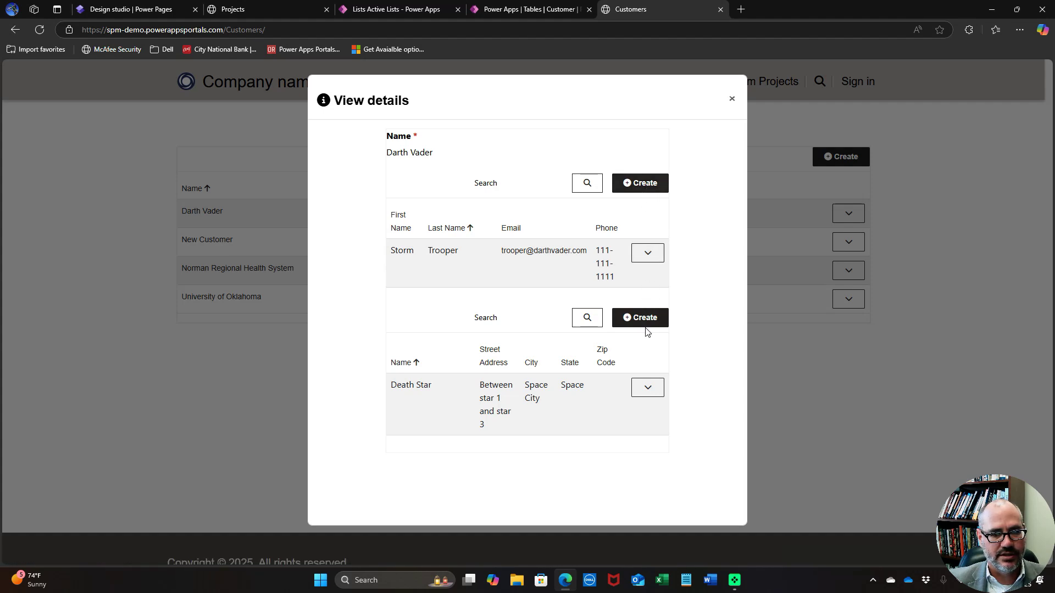
click(649, 258)
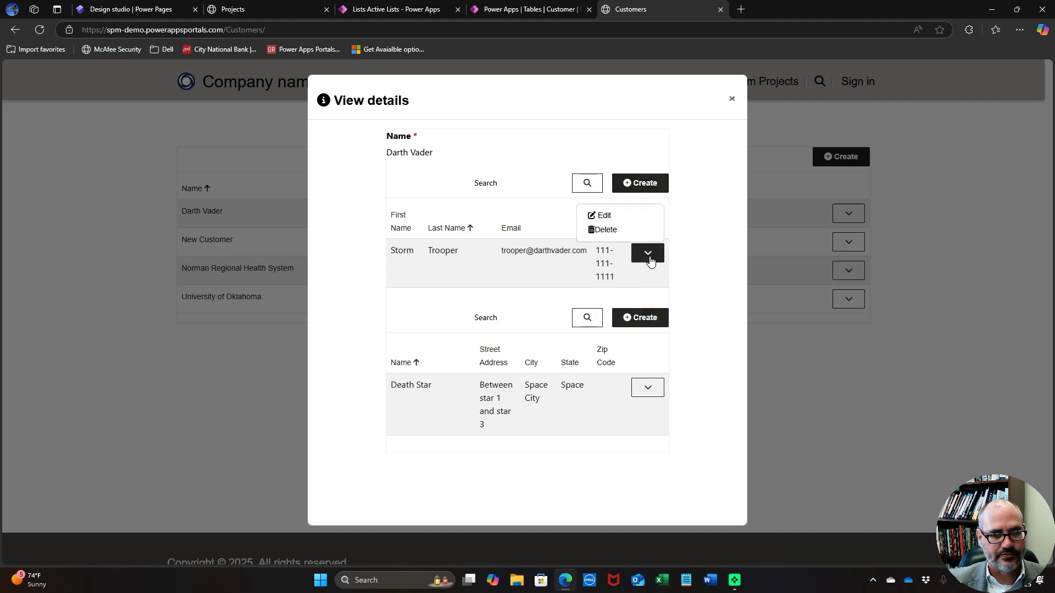
click(699, 234)
click(730, 98)
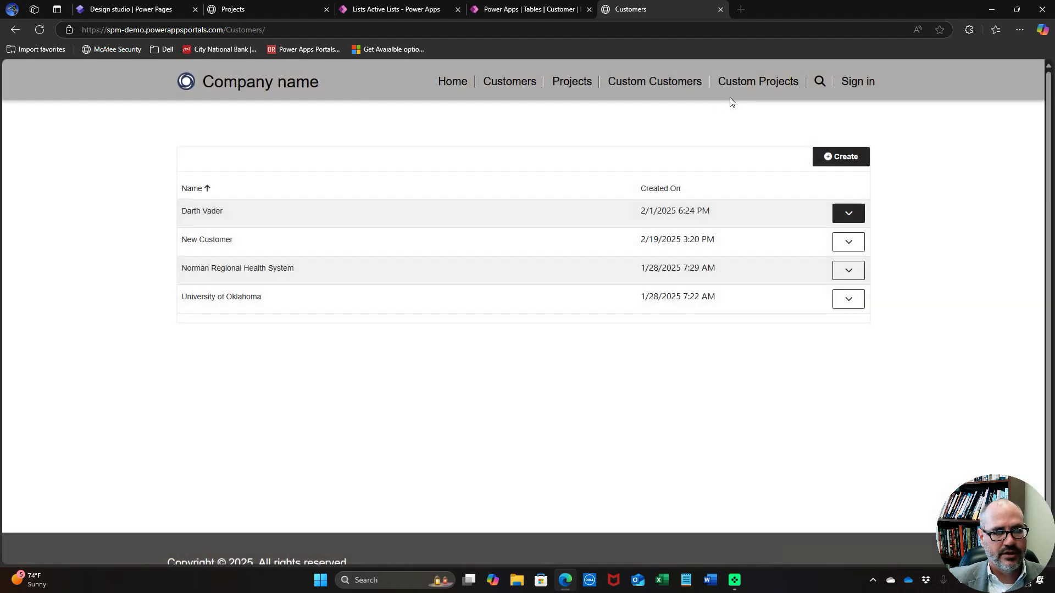
On the reference Projects page, check the Customer, Location, Contact and Project Manager filter options
click(582, 88)
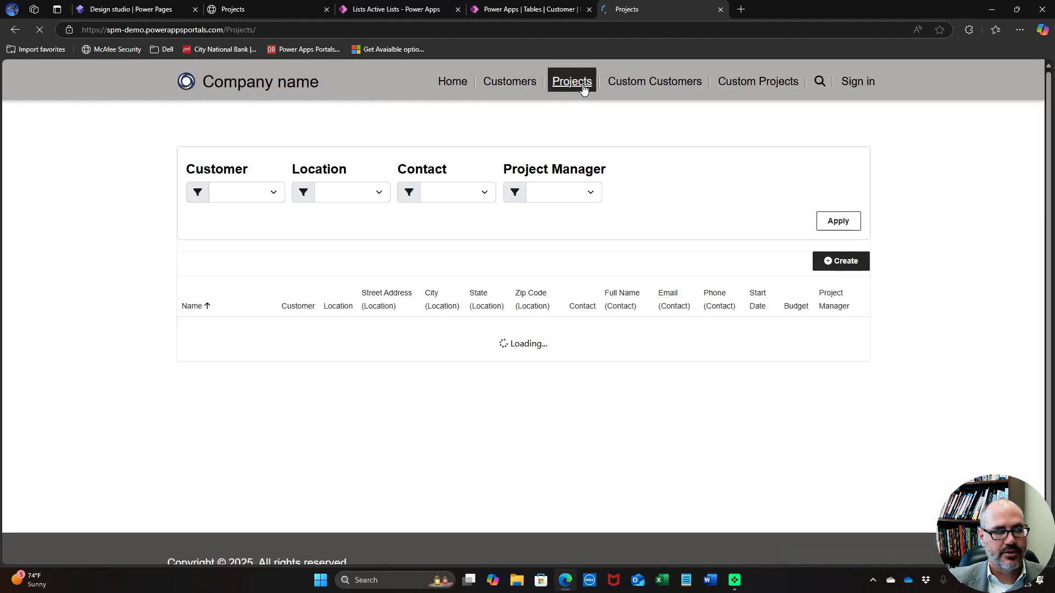
click(244, 195)
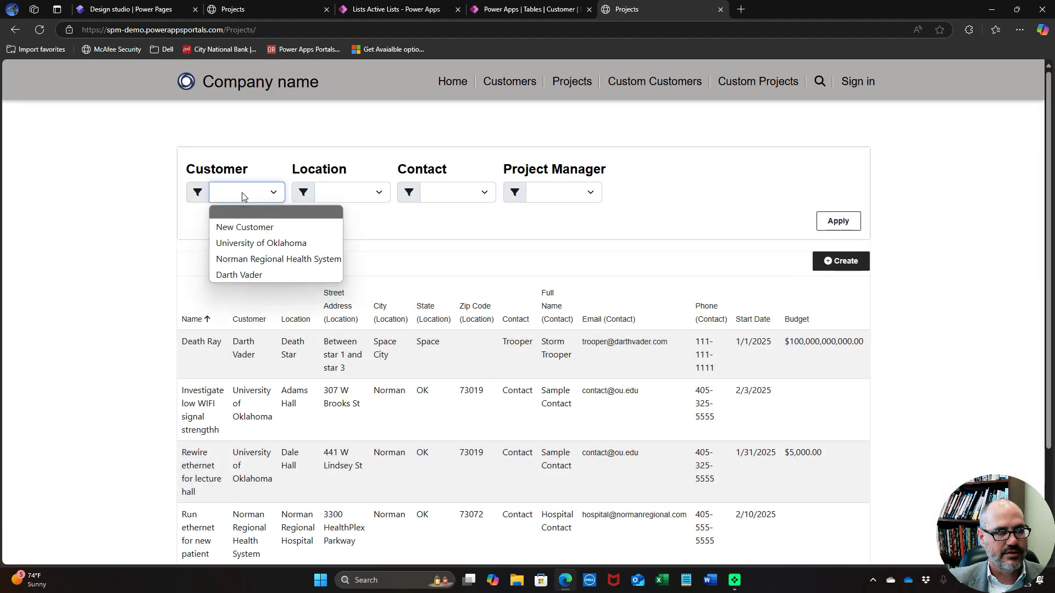
click(332, 190)
click(446, 195)
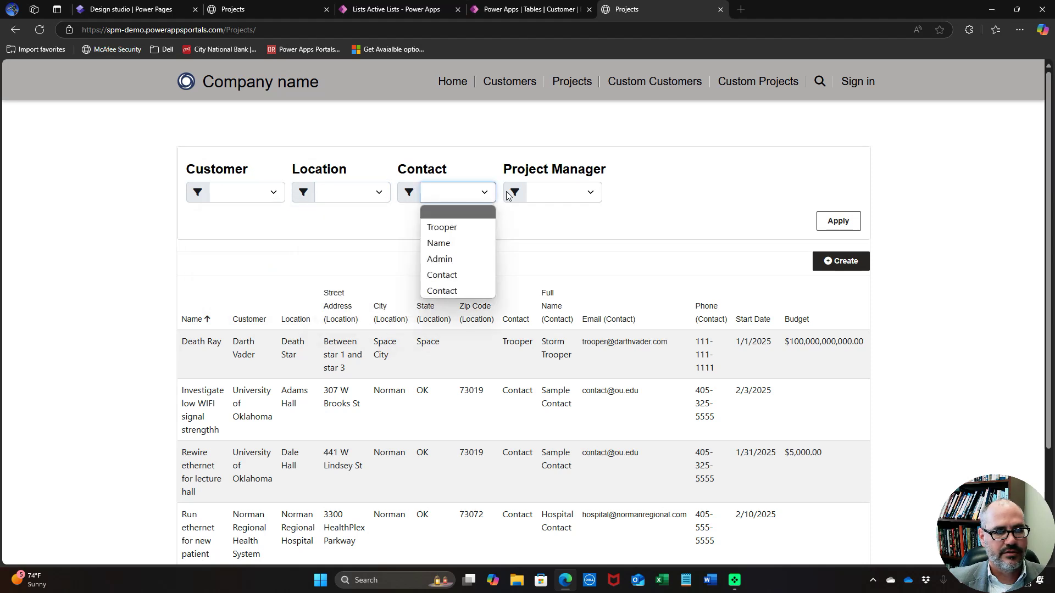
click(550, 192)
click(652, 224)
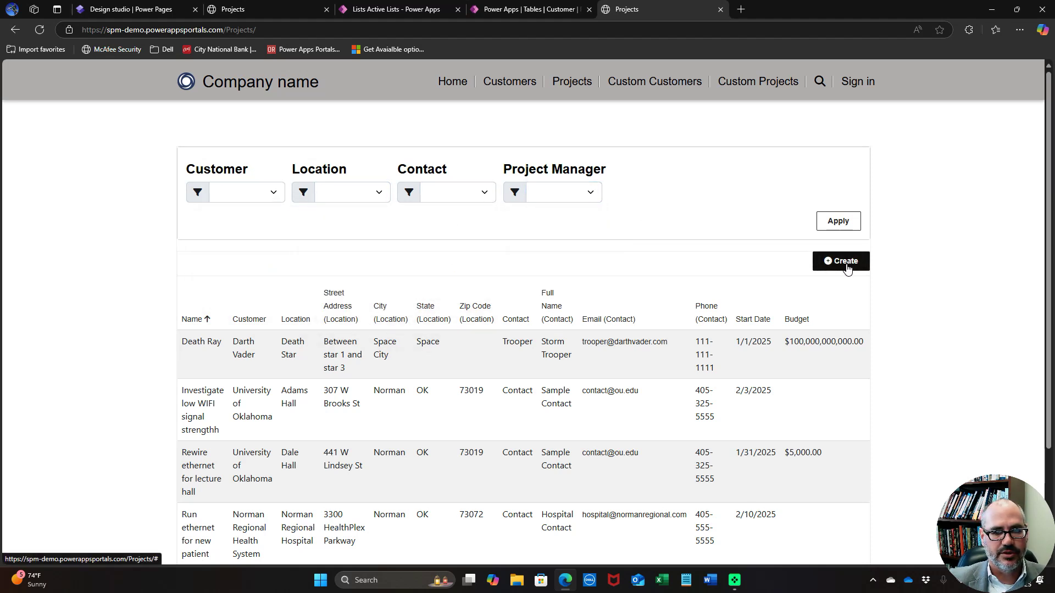
Scroll across the projects table and view the Death Ray project's actions, then switch to the new site's Projects page
scroll(788, 322, down, 1)
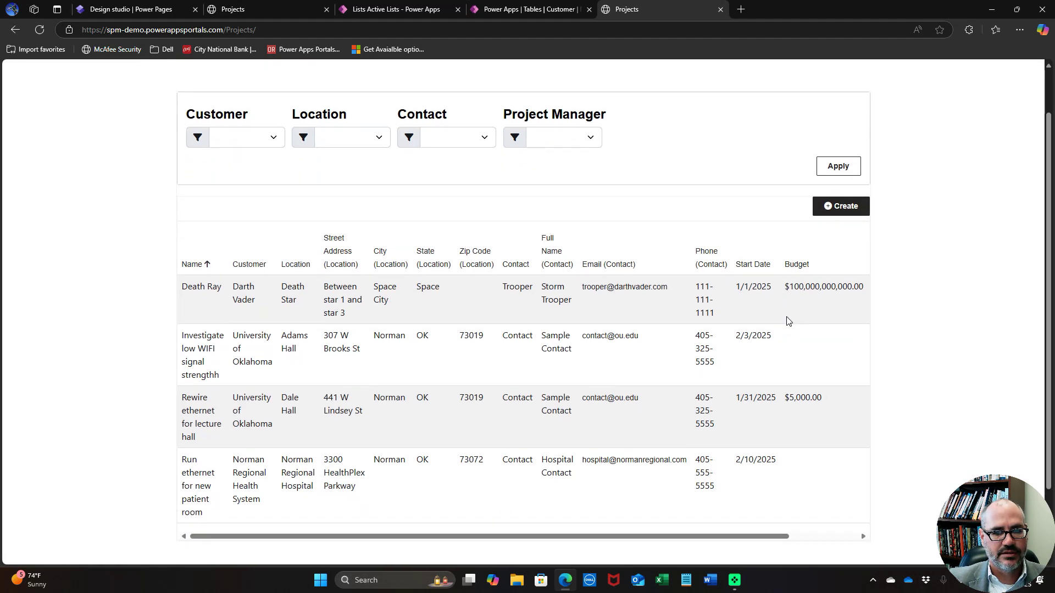
drag(730, 537, 836, 512)
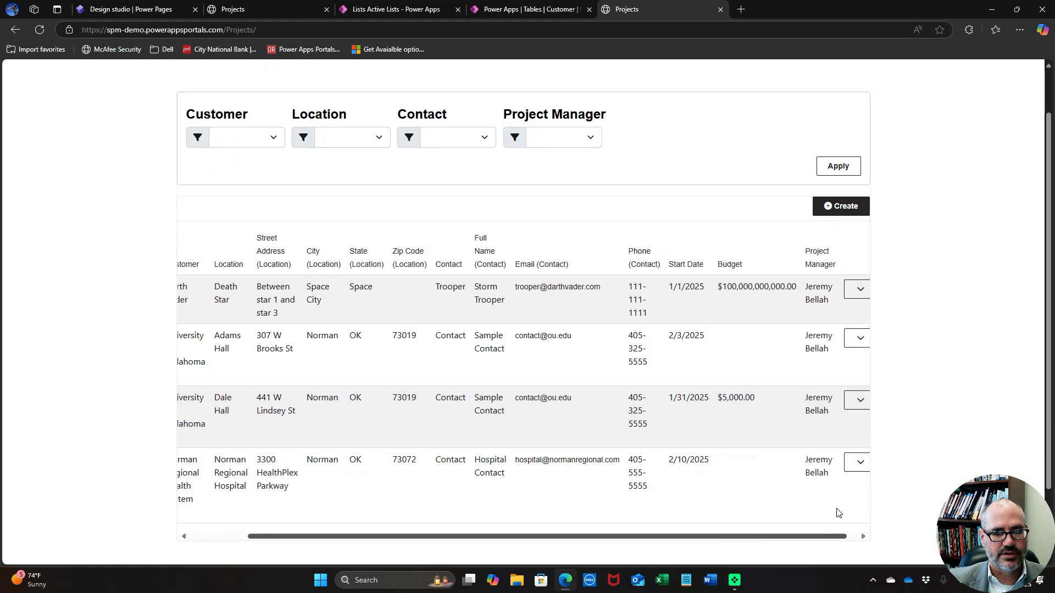
click(847, 290)
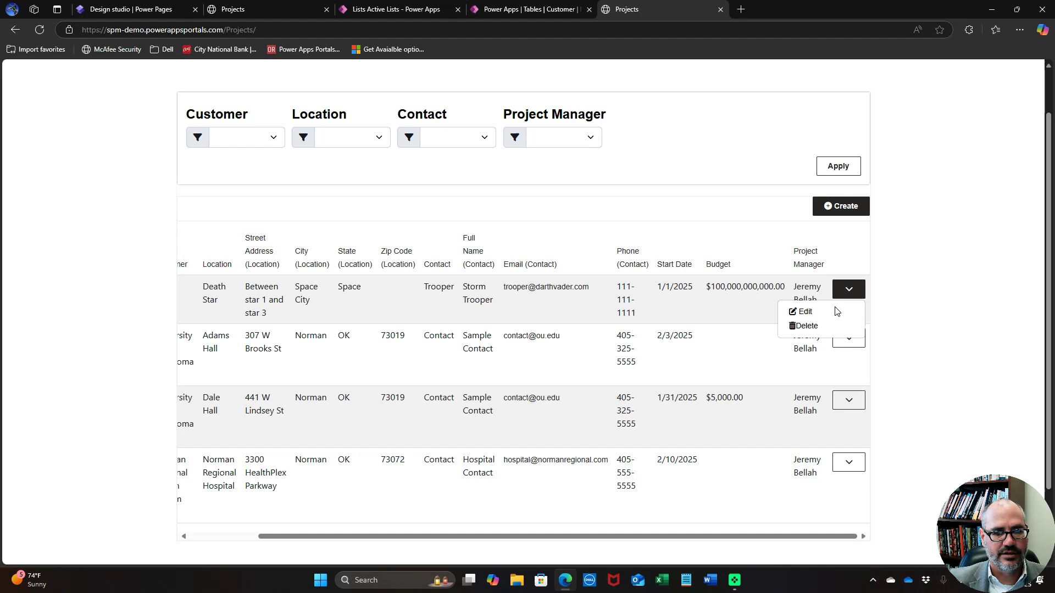
click(623, 332)
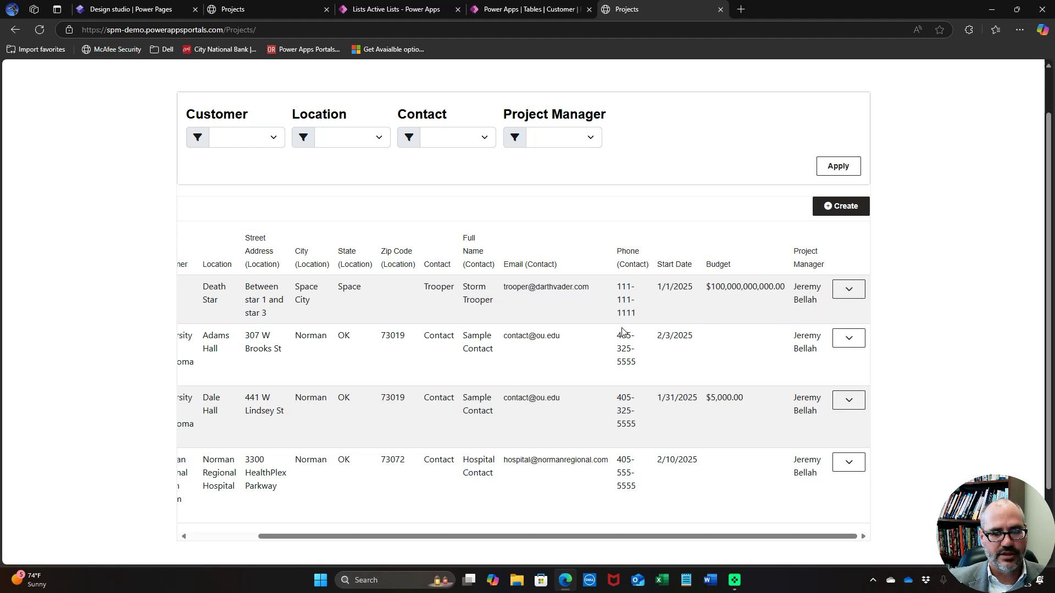
drag(581, 538, 430, 541)
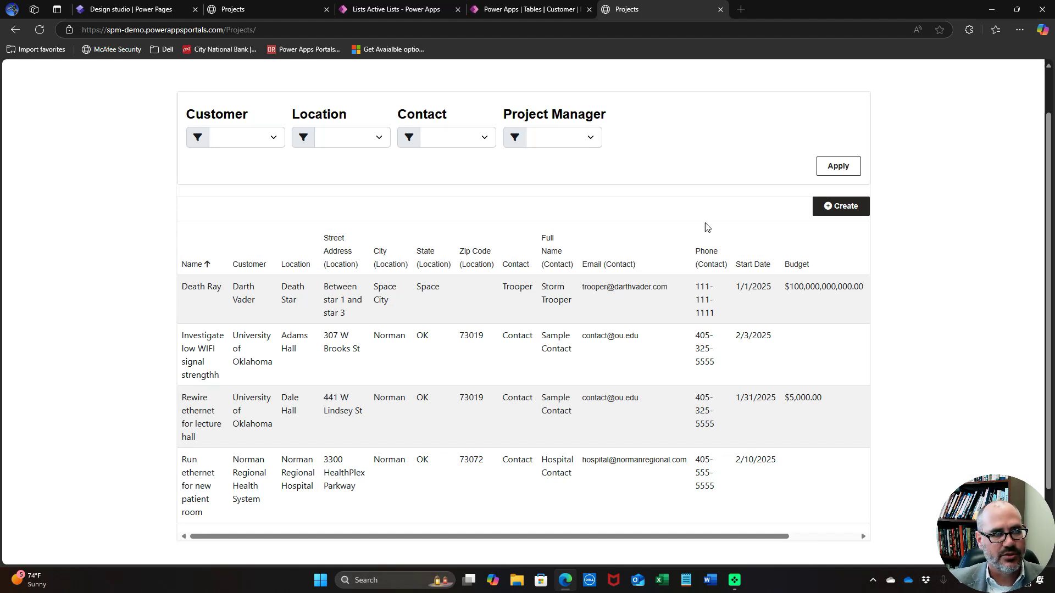
click(244, 15)
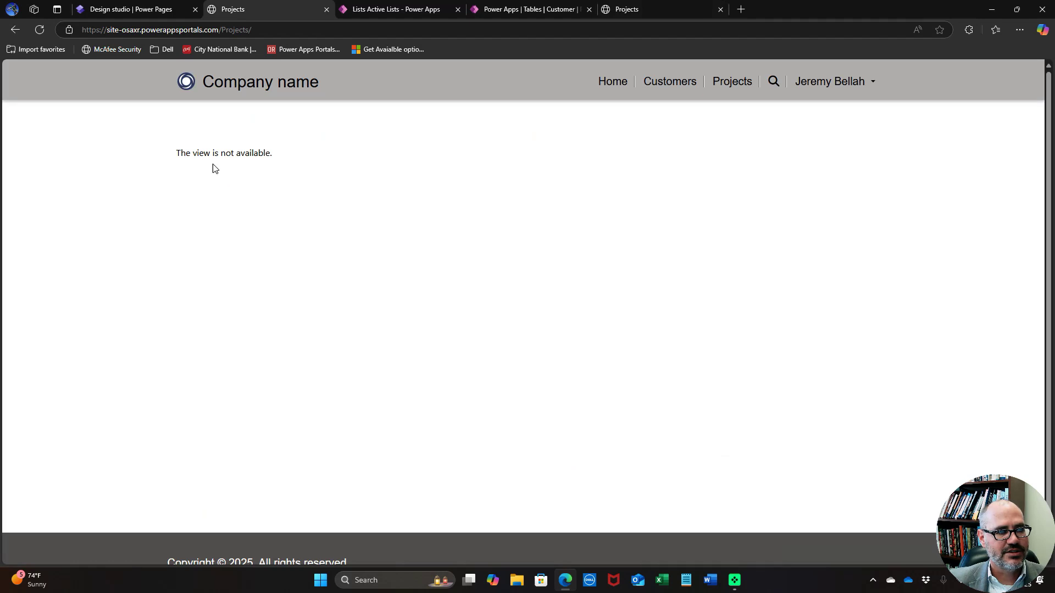
Return to the reference spm-demo Projects tab and recheck its Customer, Location, Contact and Project Manager filters
drag(187, 158, 278, 162)
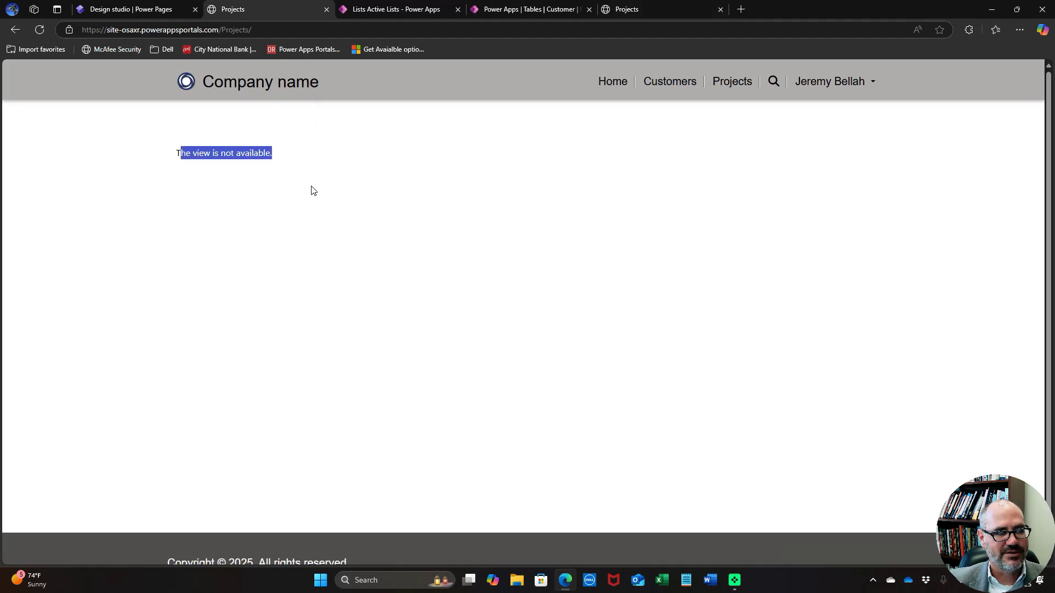
click(317, 215)
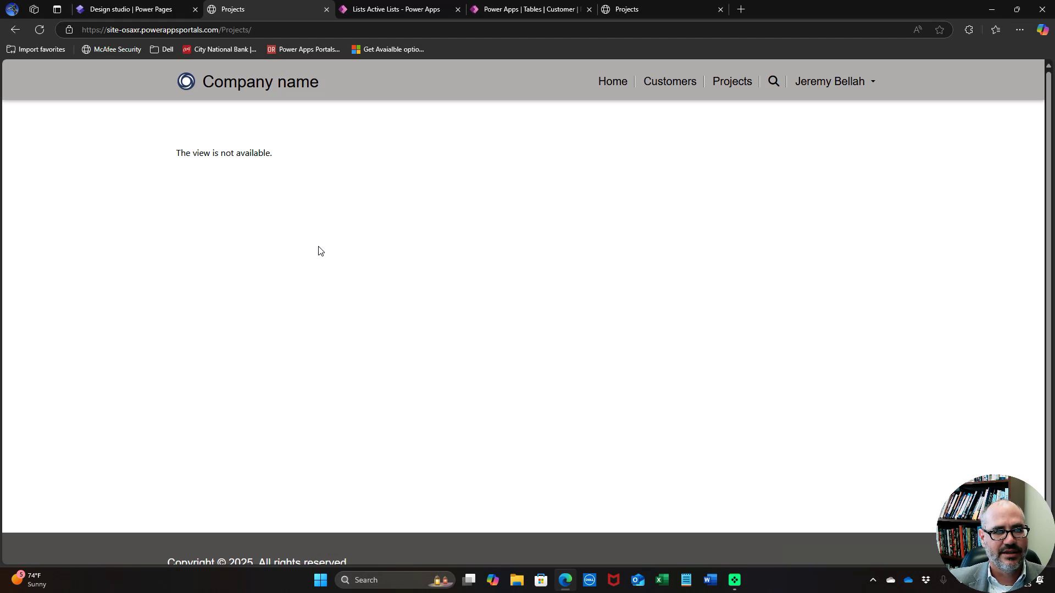
click(640, 10)
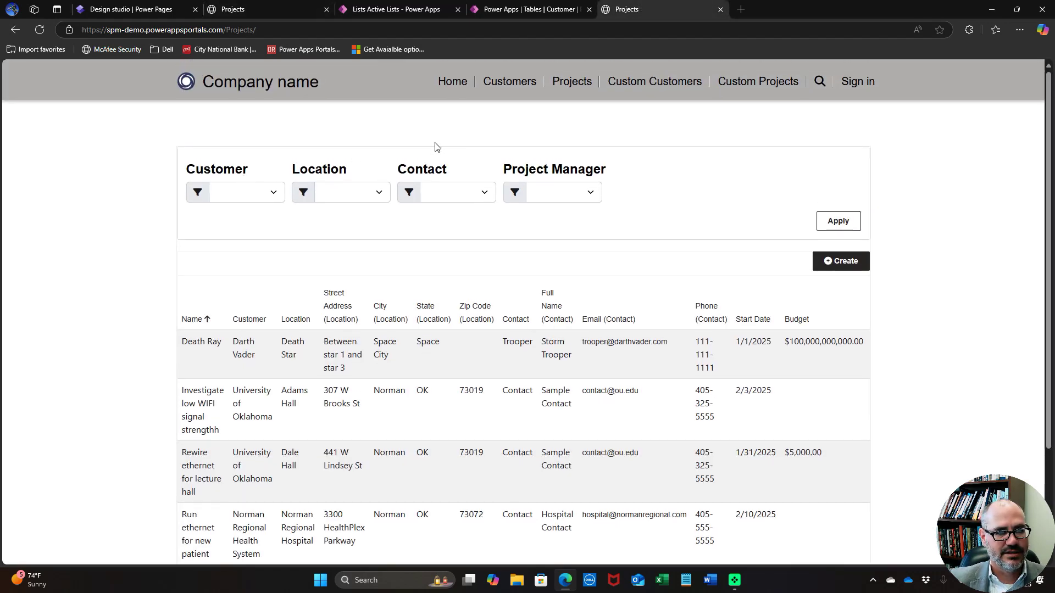
click(241, 193)
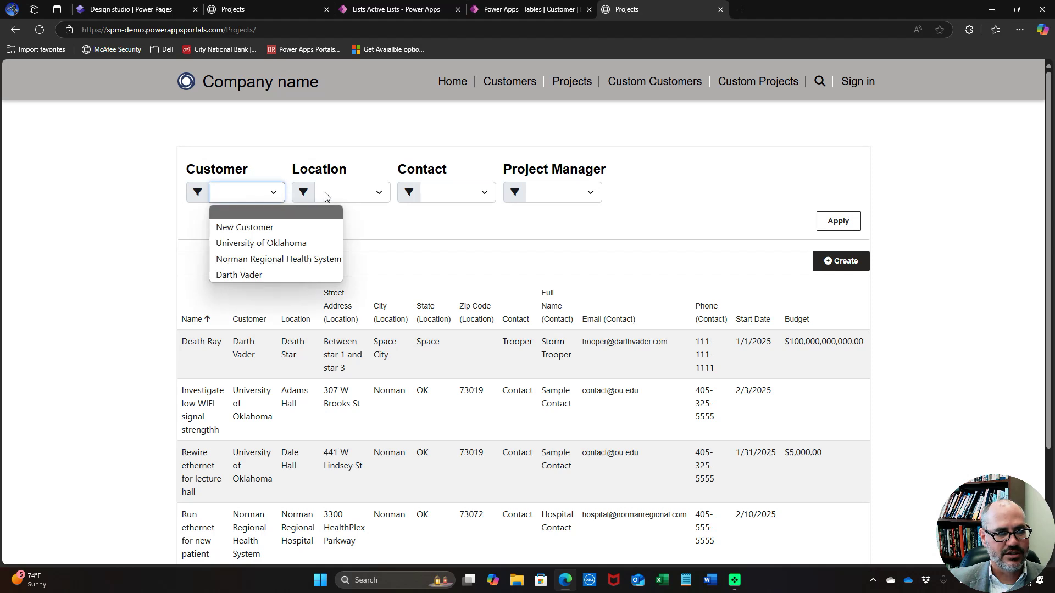
click(341, 195)
click(447, 193)
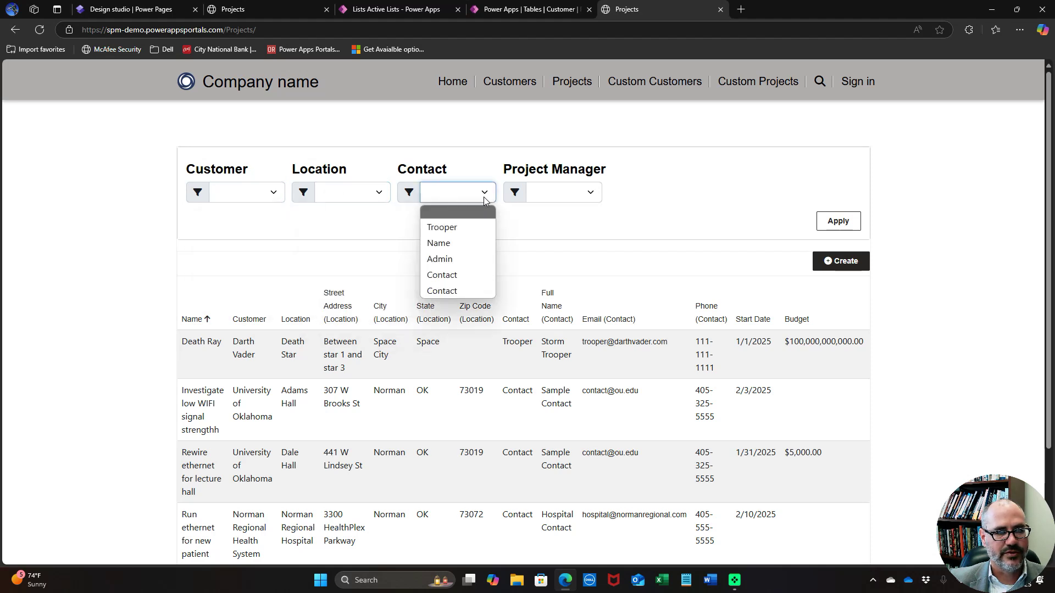
click(541, 193)
click(613, 278)
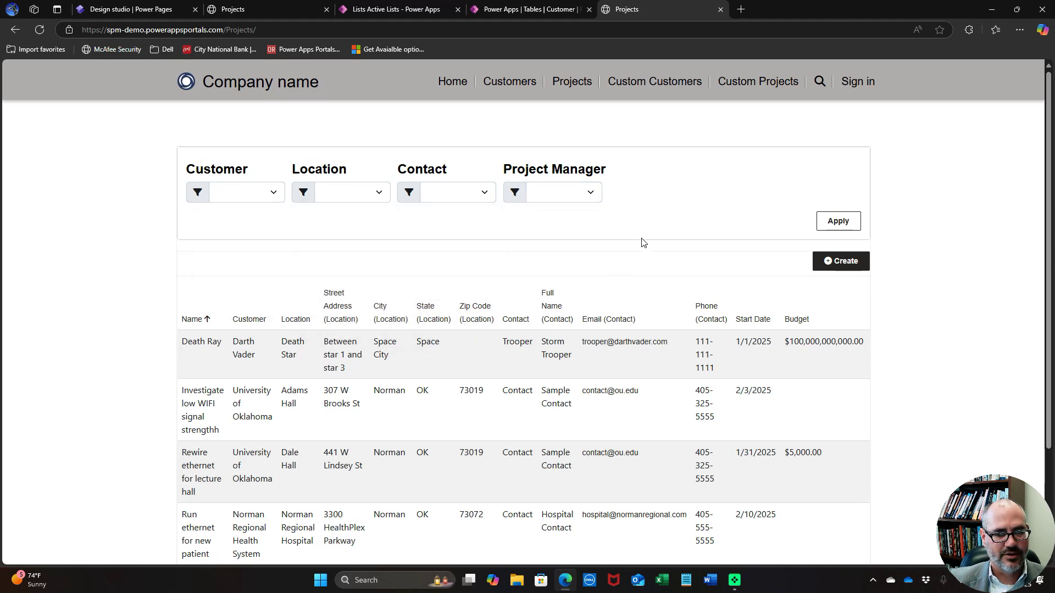